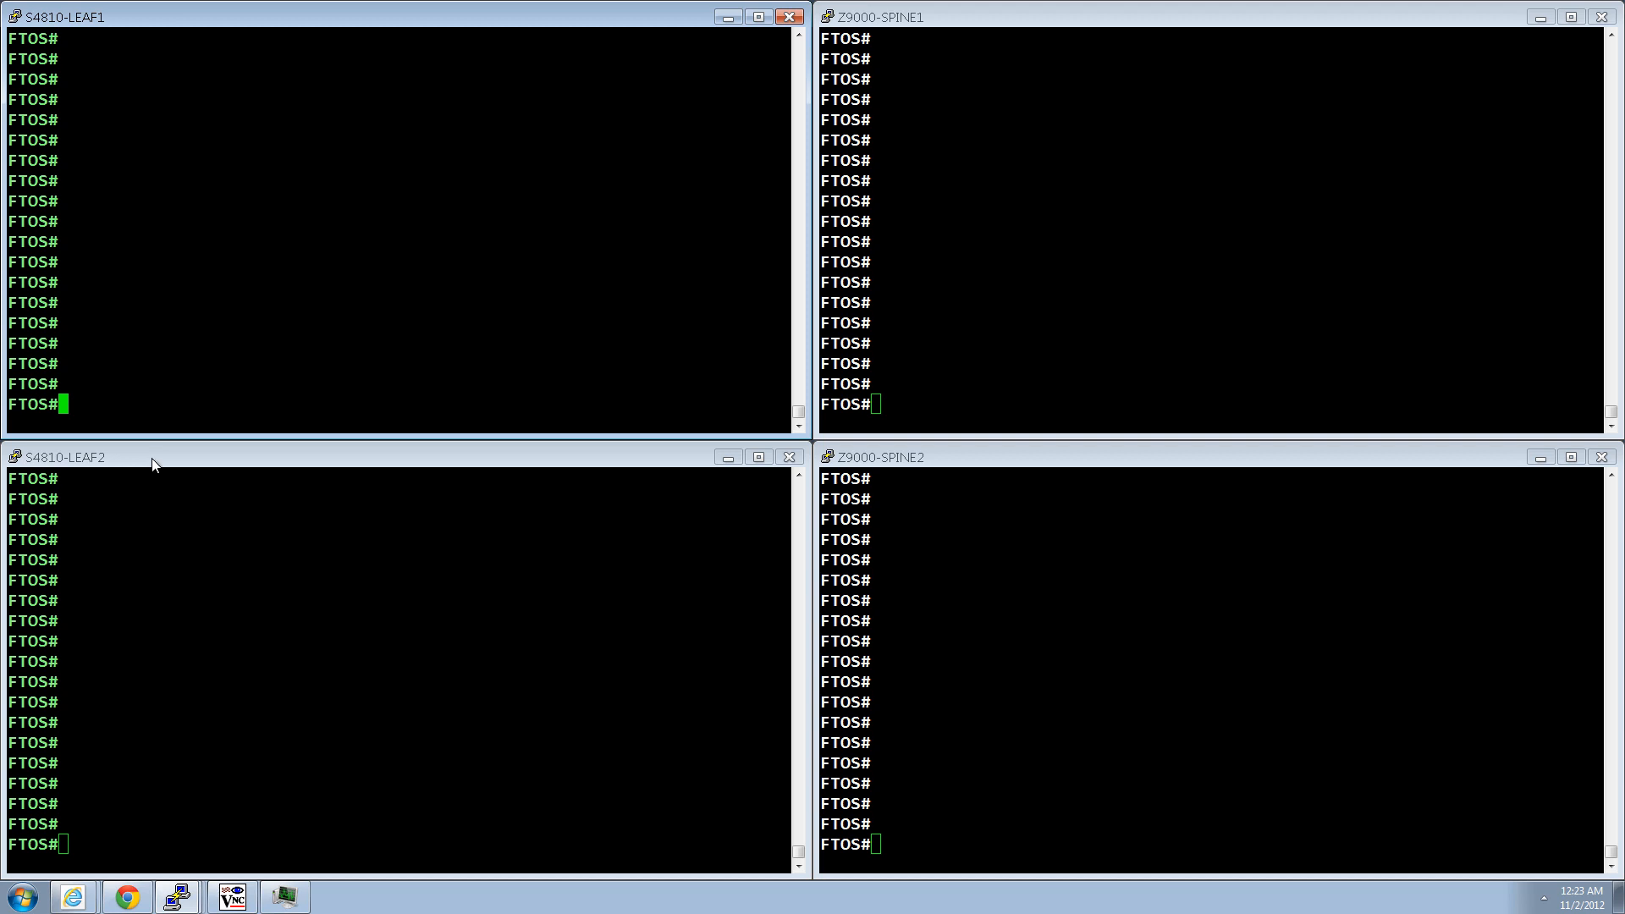
pyautogui.click(151, 459)
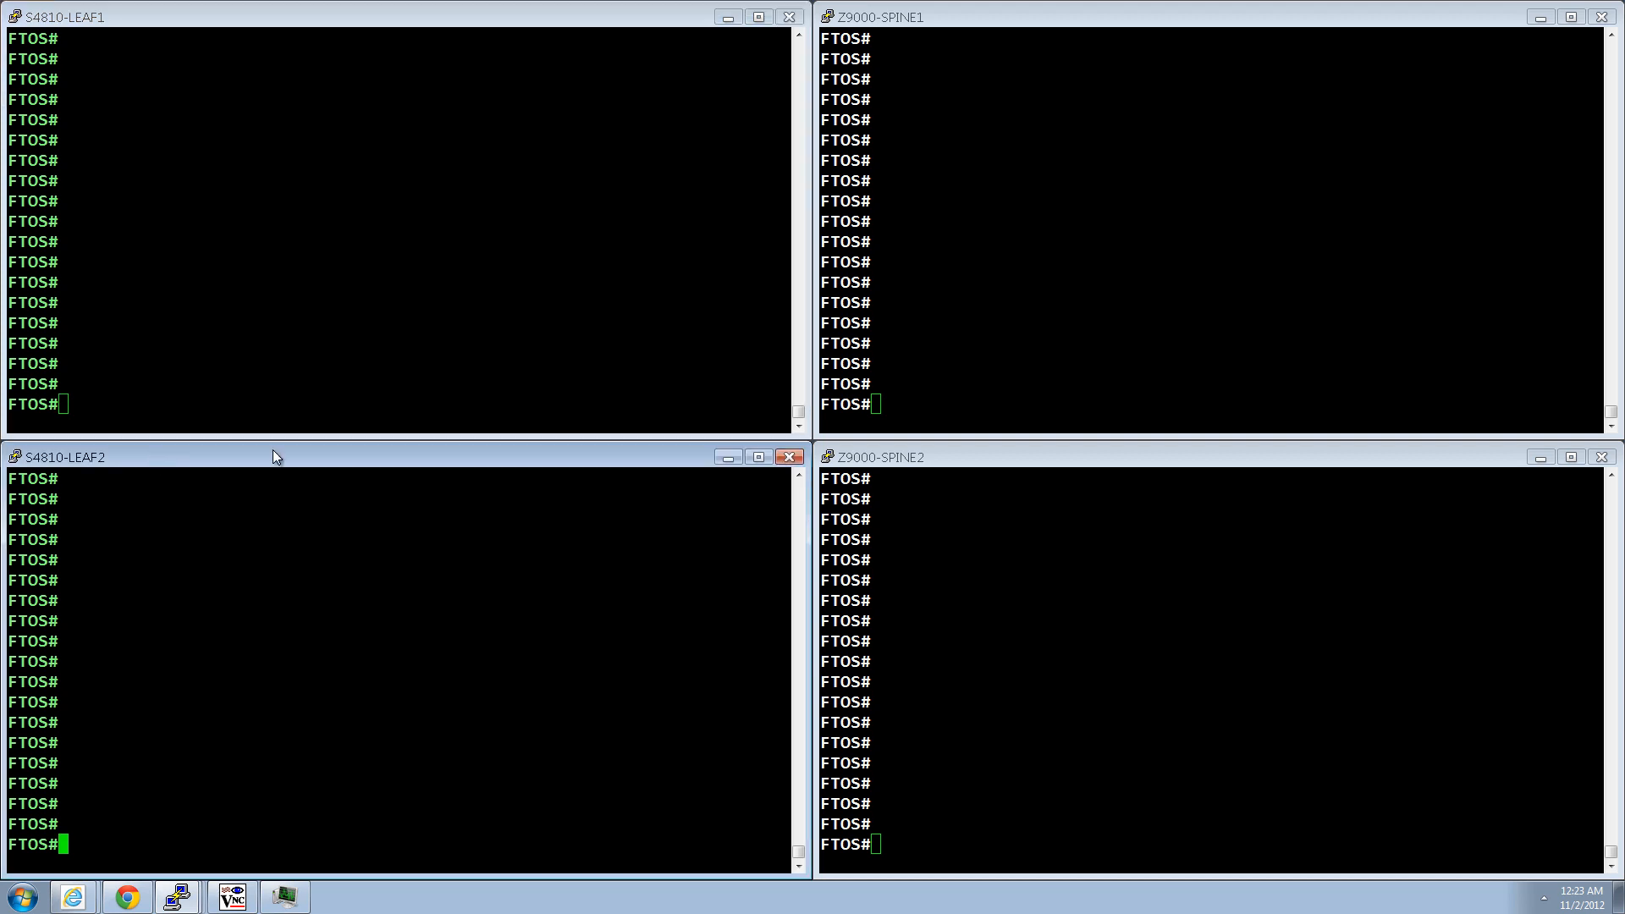
pyautogui.click(934, 19)
pyautogui.click(952, 465)
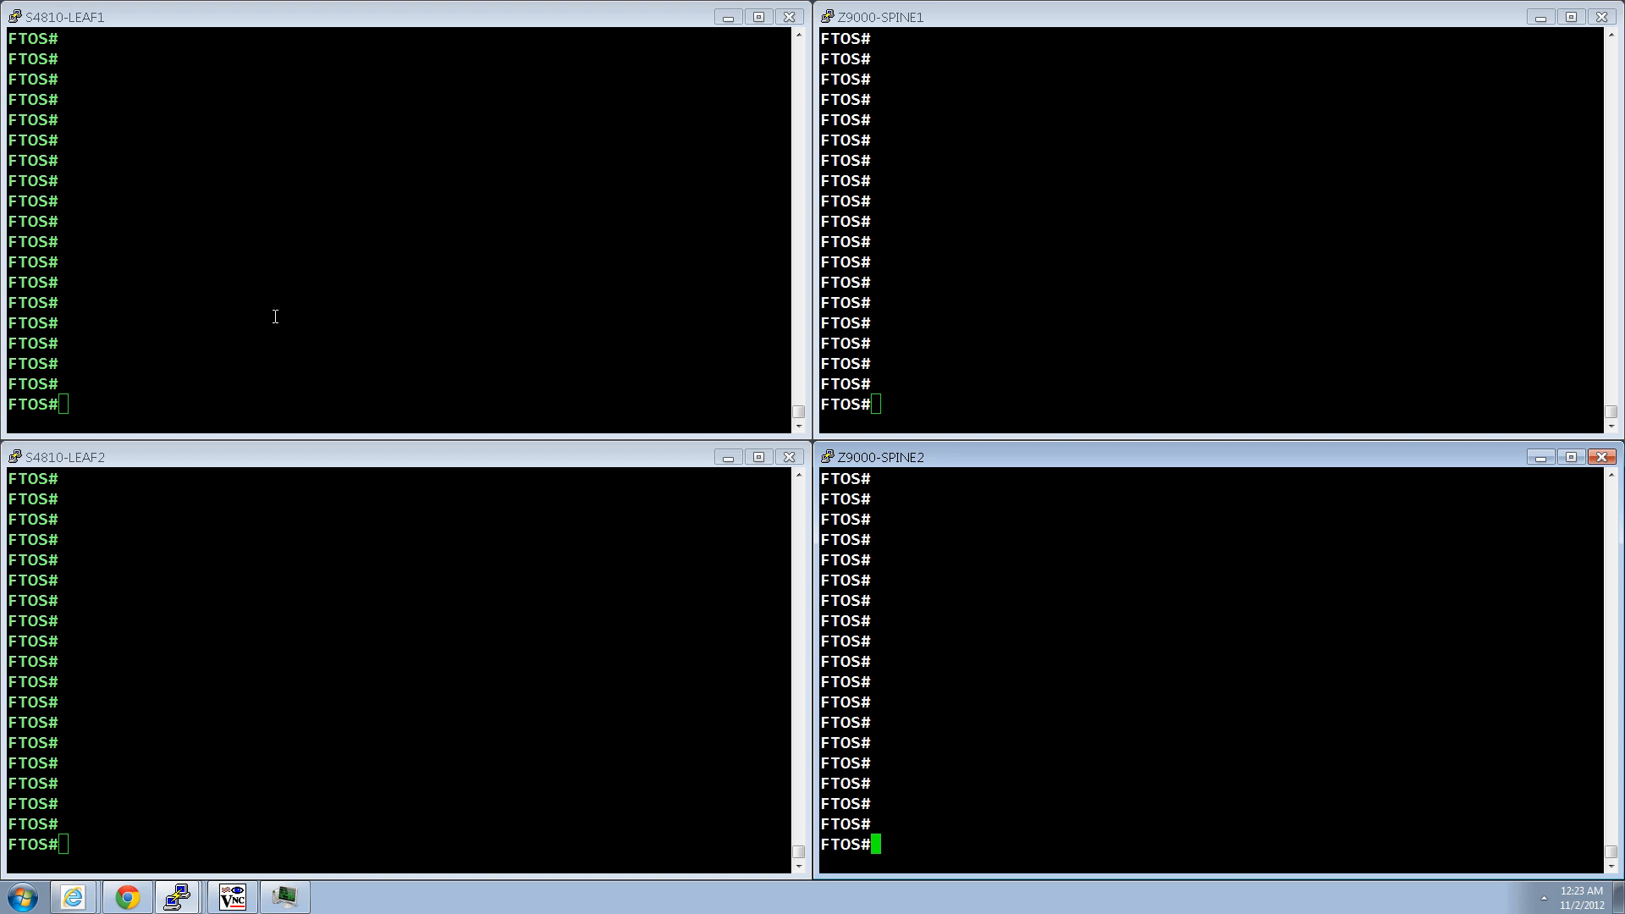
# Display the startup configuration in the S4810-LEAF1 console with show startup-config, and advance to fresh prompt lines
pyautogui.click(231, 19)
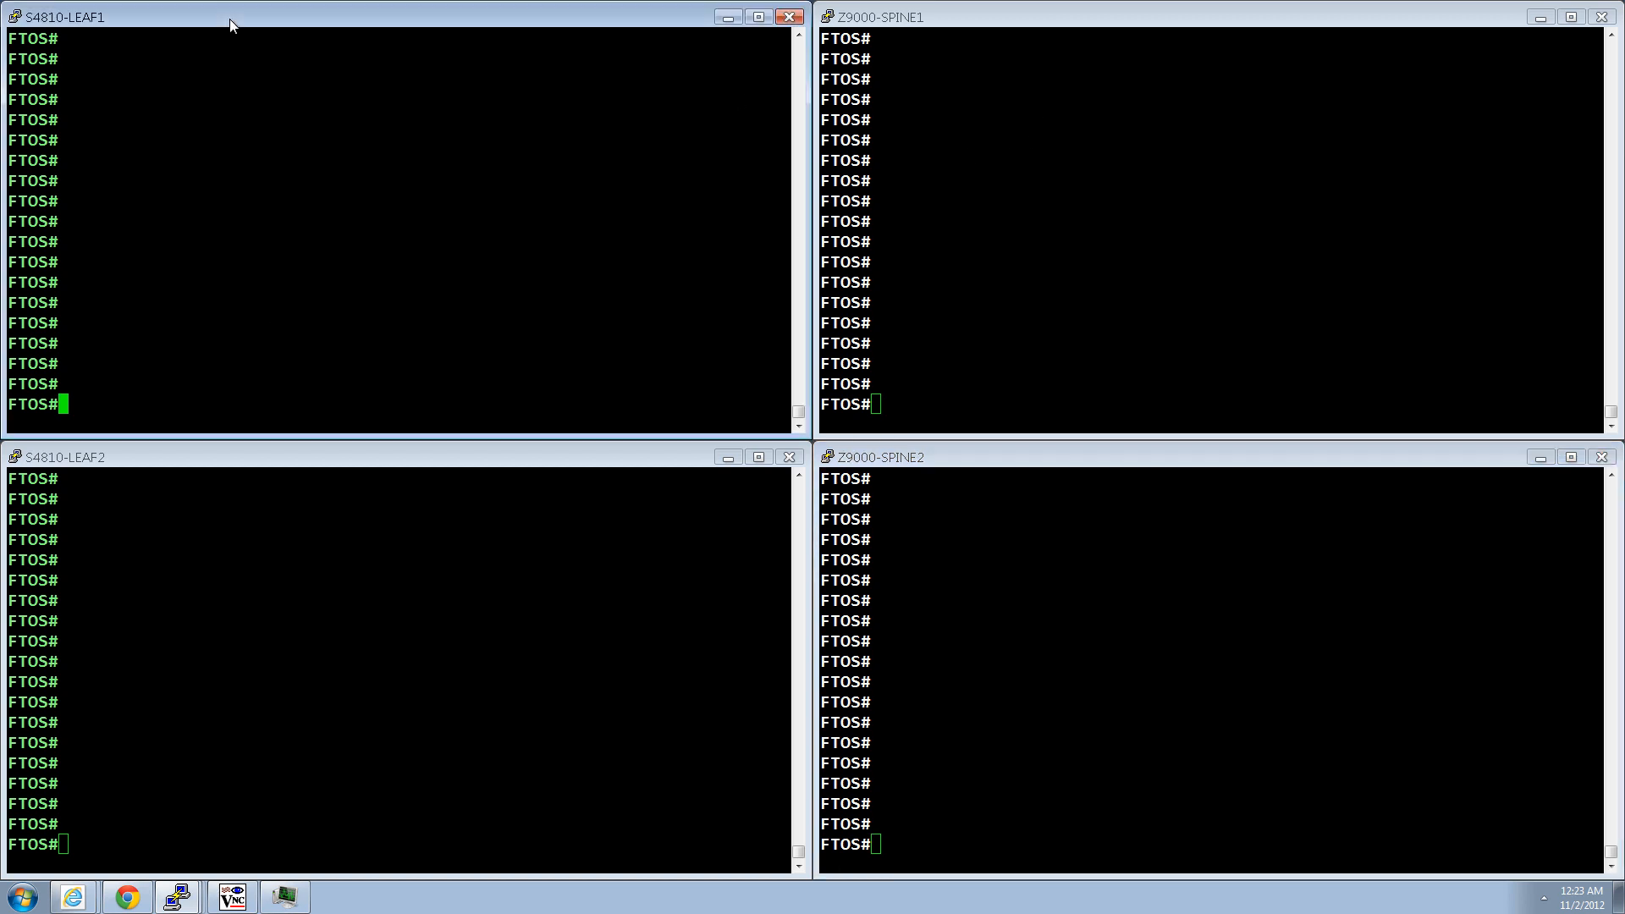
pyautogui.write('show startup-config')
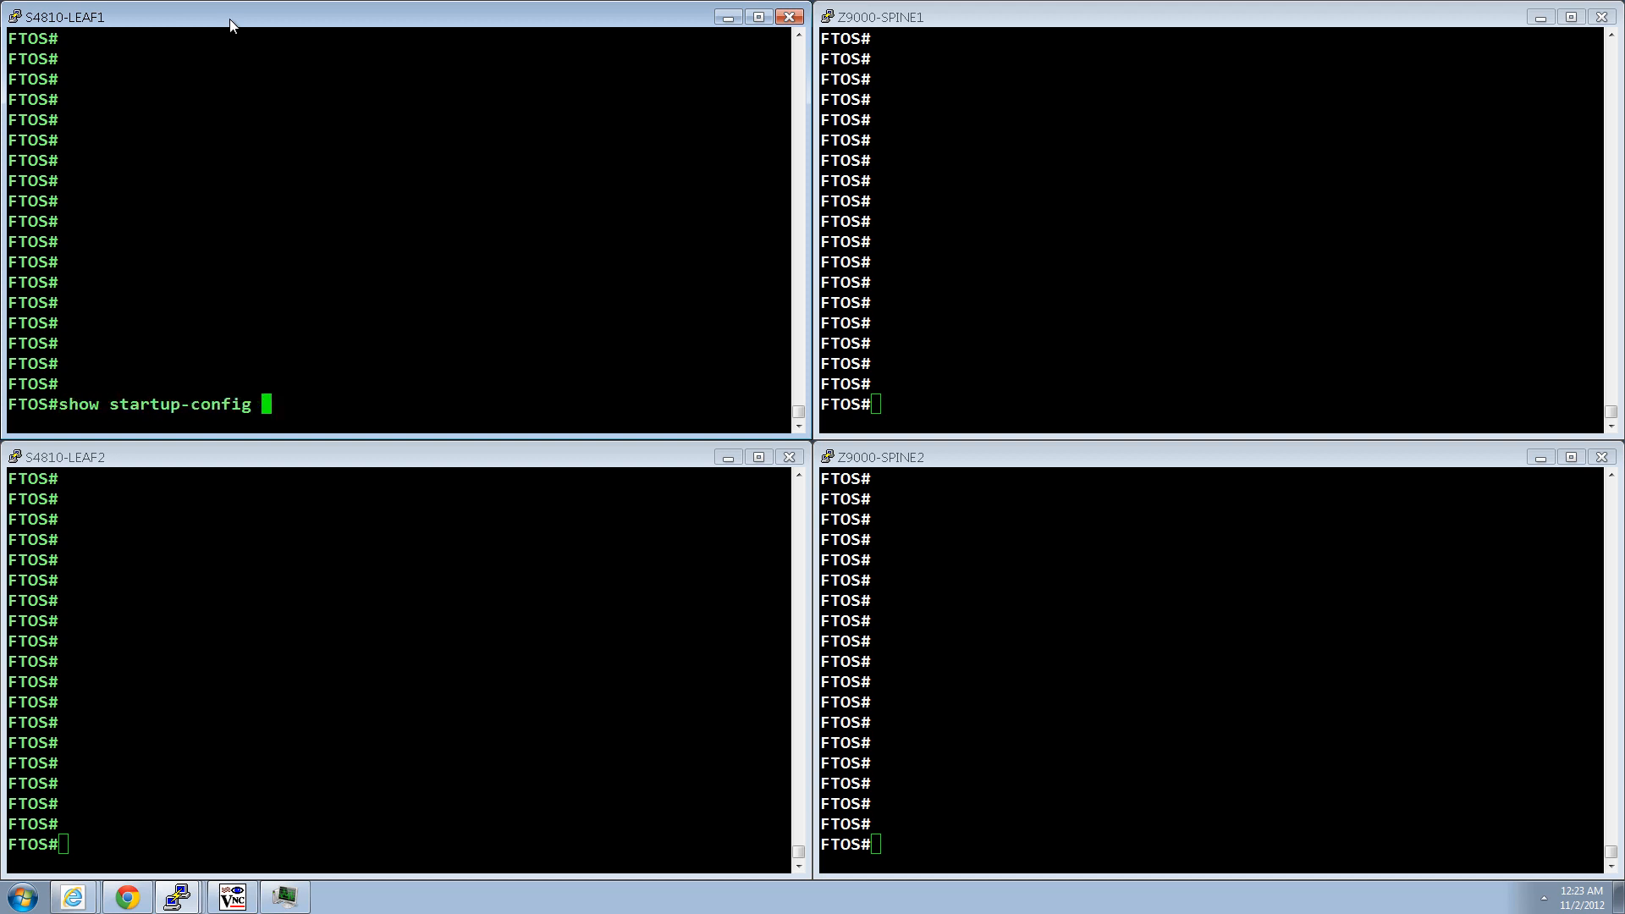
pyautogui.press('Return')
pyautogui.press('Return')
pyautogui.press('Return')
pyautogui.press('Return')
pyautogui.press('Return')
pyautogui.press('Return')
pyautogui.press('Return')
pyautogui.press('Return')
pyautogui.press('Return')
pyautogui.press('Return')
pyautogui.press('Return')
pyautogui.press('Return')
pyautogui.press('Return')
pyautogui.press('Return')
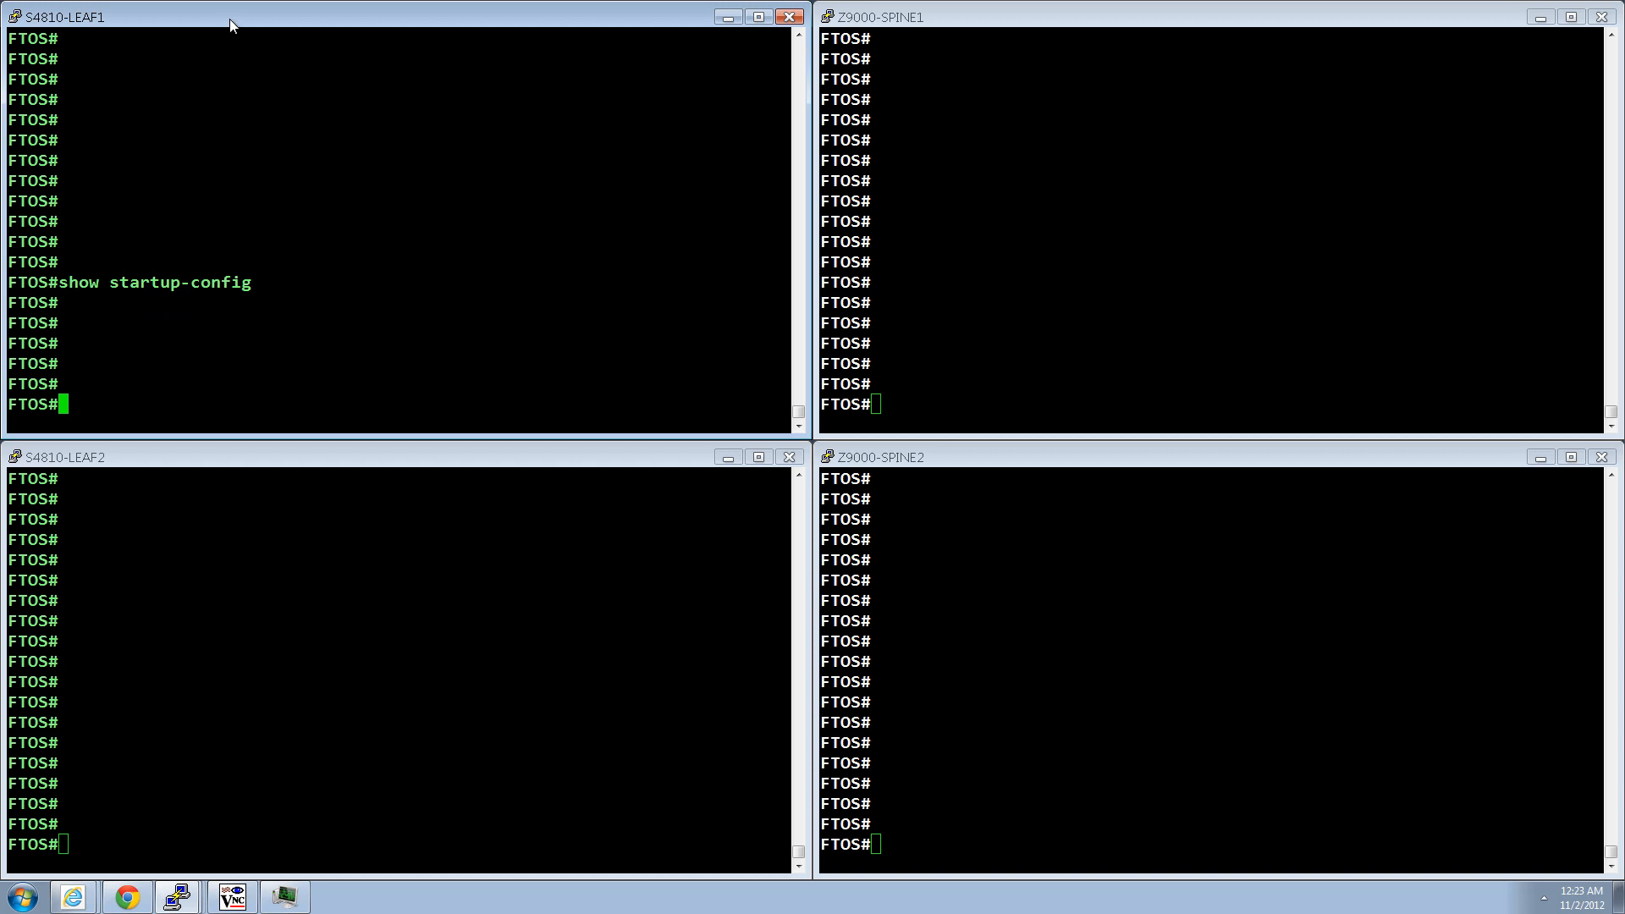
pyautogui.press('Return')
pyautogui.press('Return')
pyautogui.press('Return')
pyautogui.press('Return')
pyautogui.press('Return')
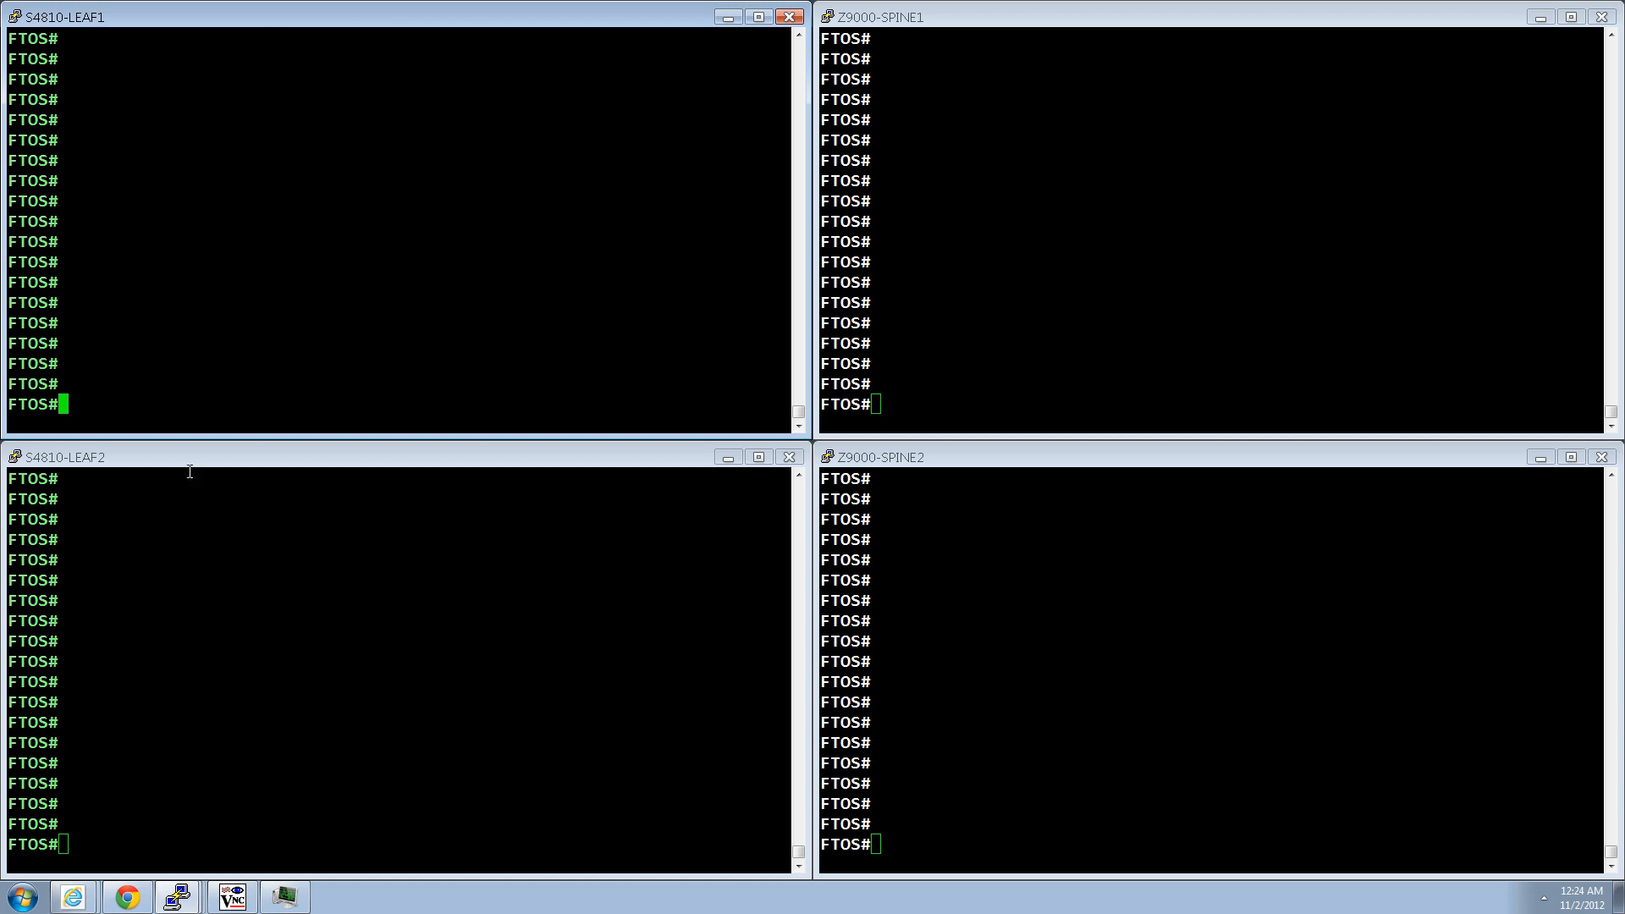
# Switch to Dell Fabric Manager in the Chrome browser and log in as superuser with the account password
pyautogui.click(127, 896)
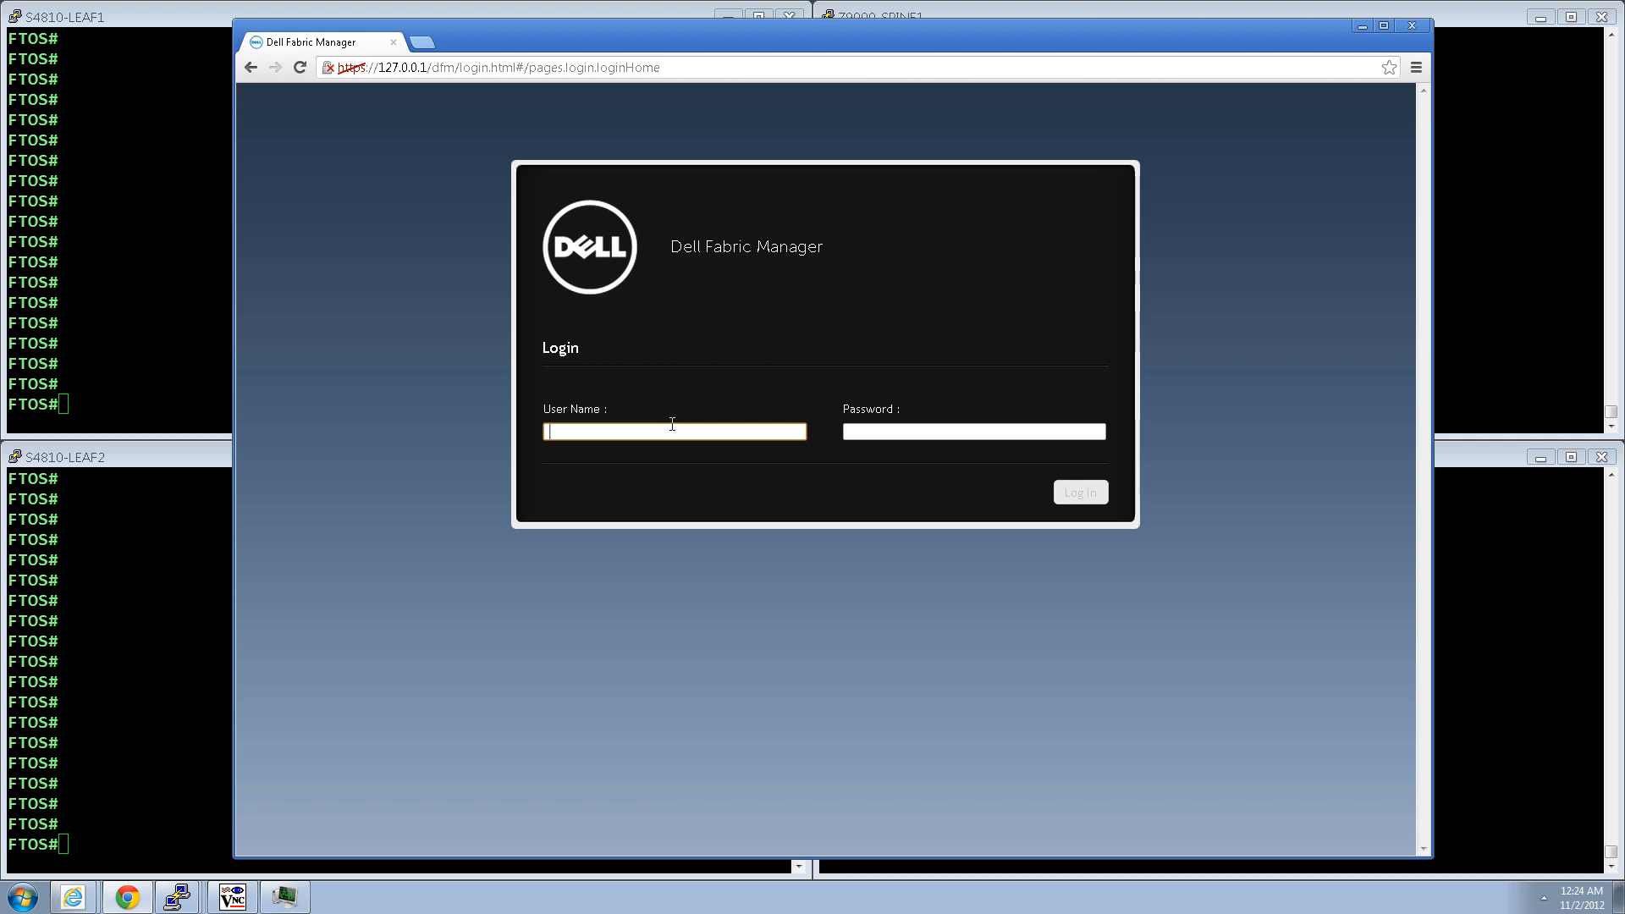
pyautogui.write('superuser')
pyautogui.press('Tab')
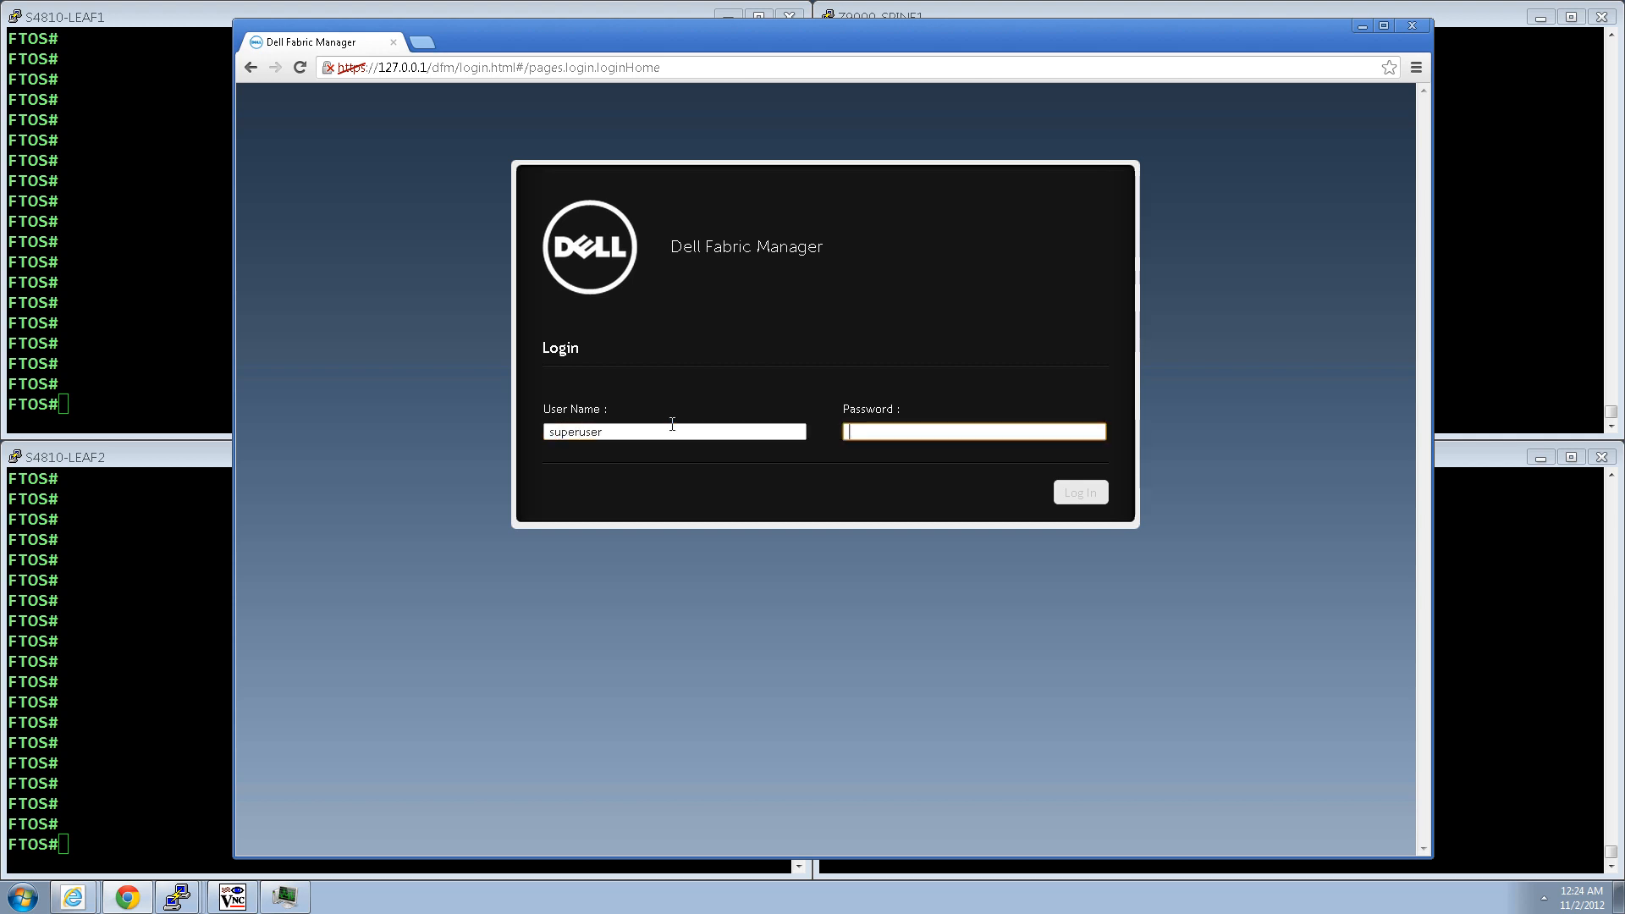
pyautogui.write('*******')
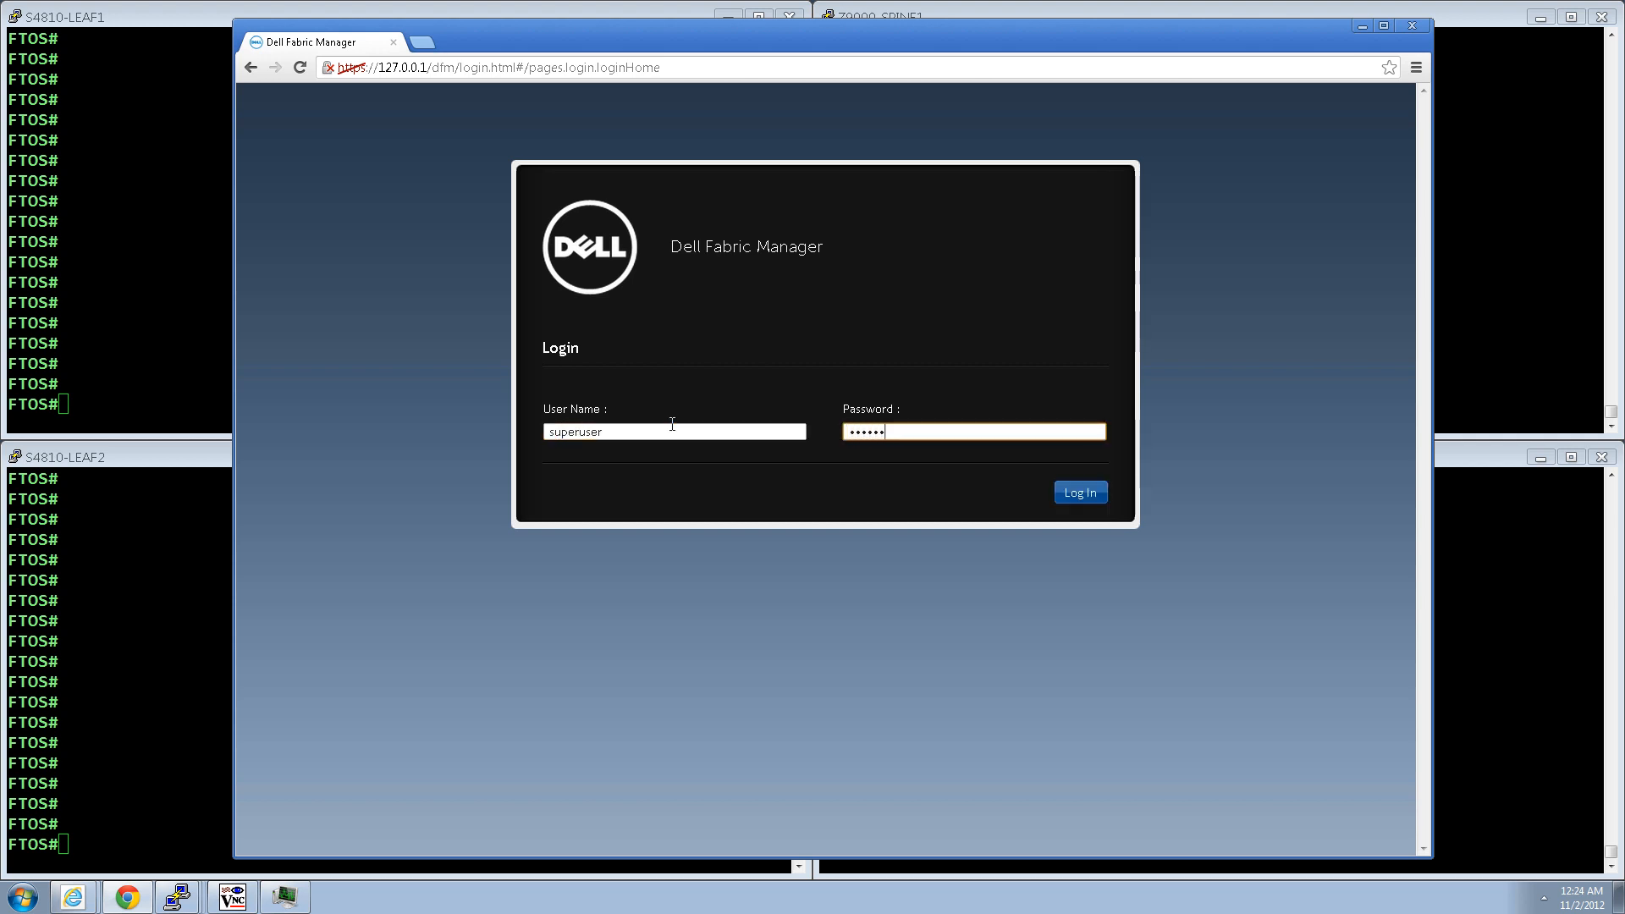
pyautogui.write('*****')
pyautogui.press('Return')
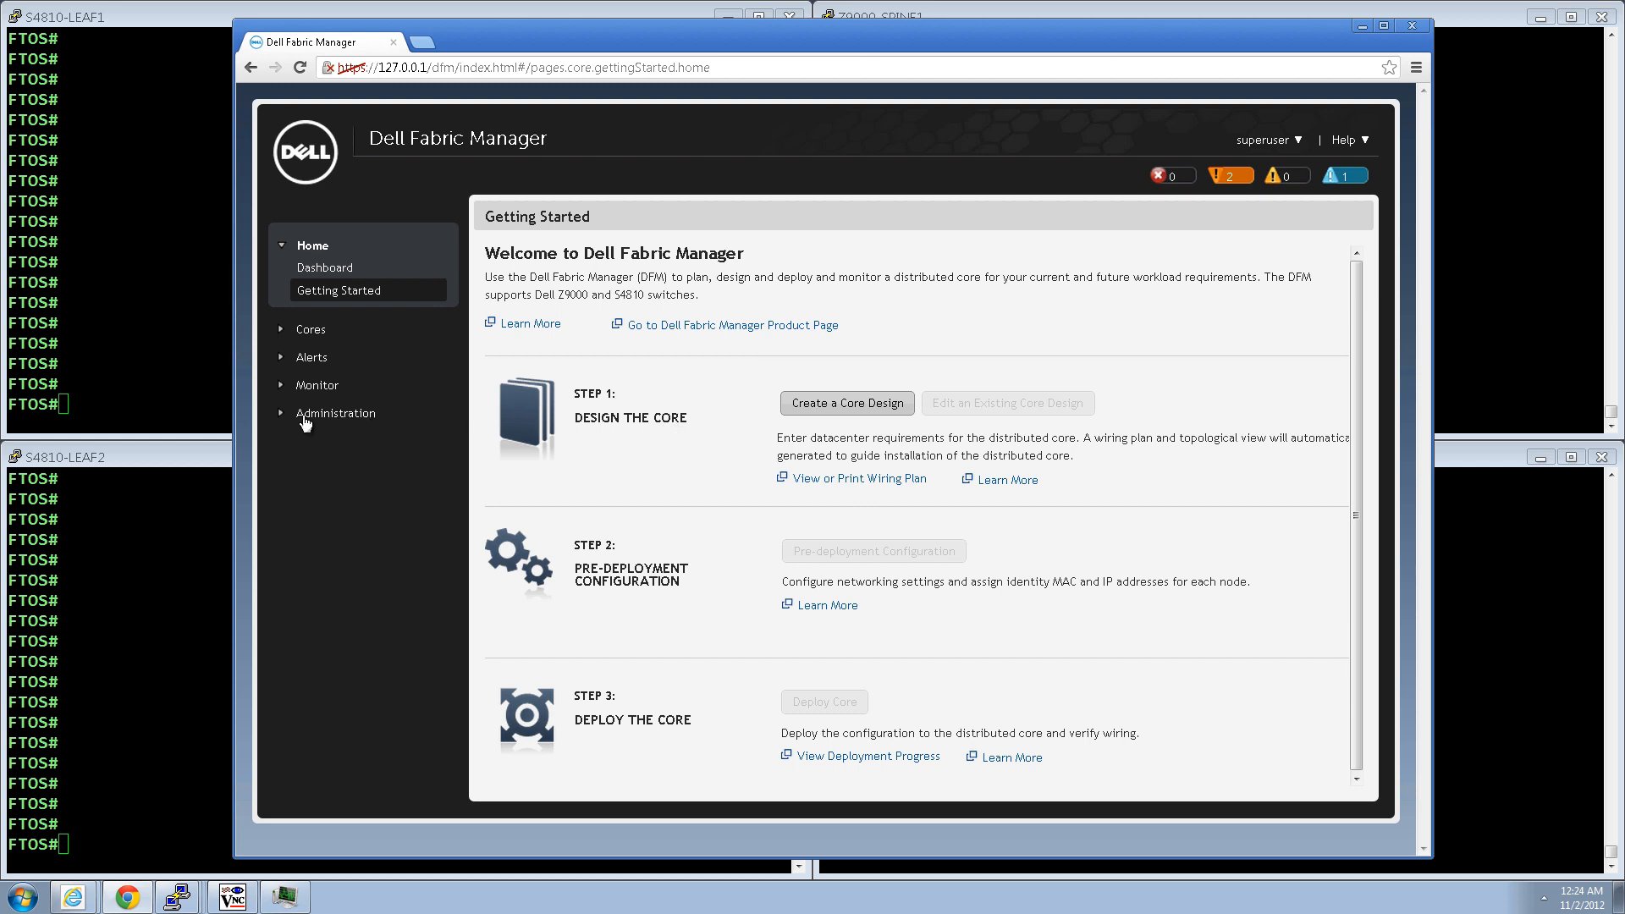
# Examine the administration settings for TFTP, SNMP, CLI credentials and syslog addresses
pyautogui.click(310, 414)
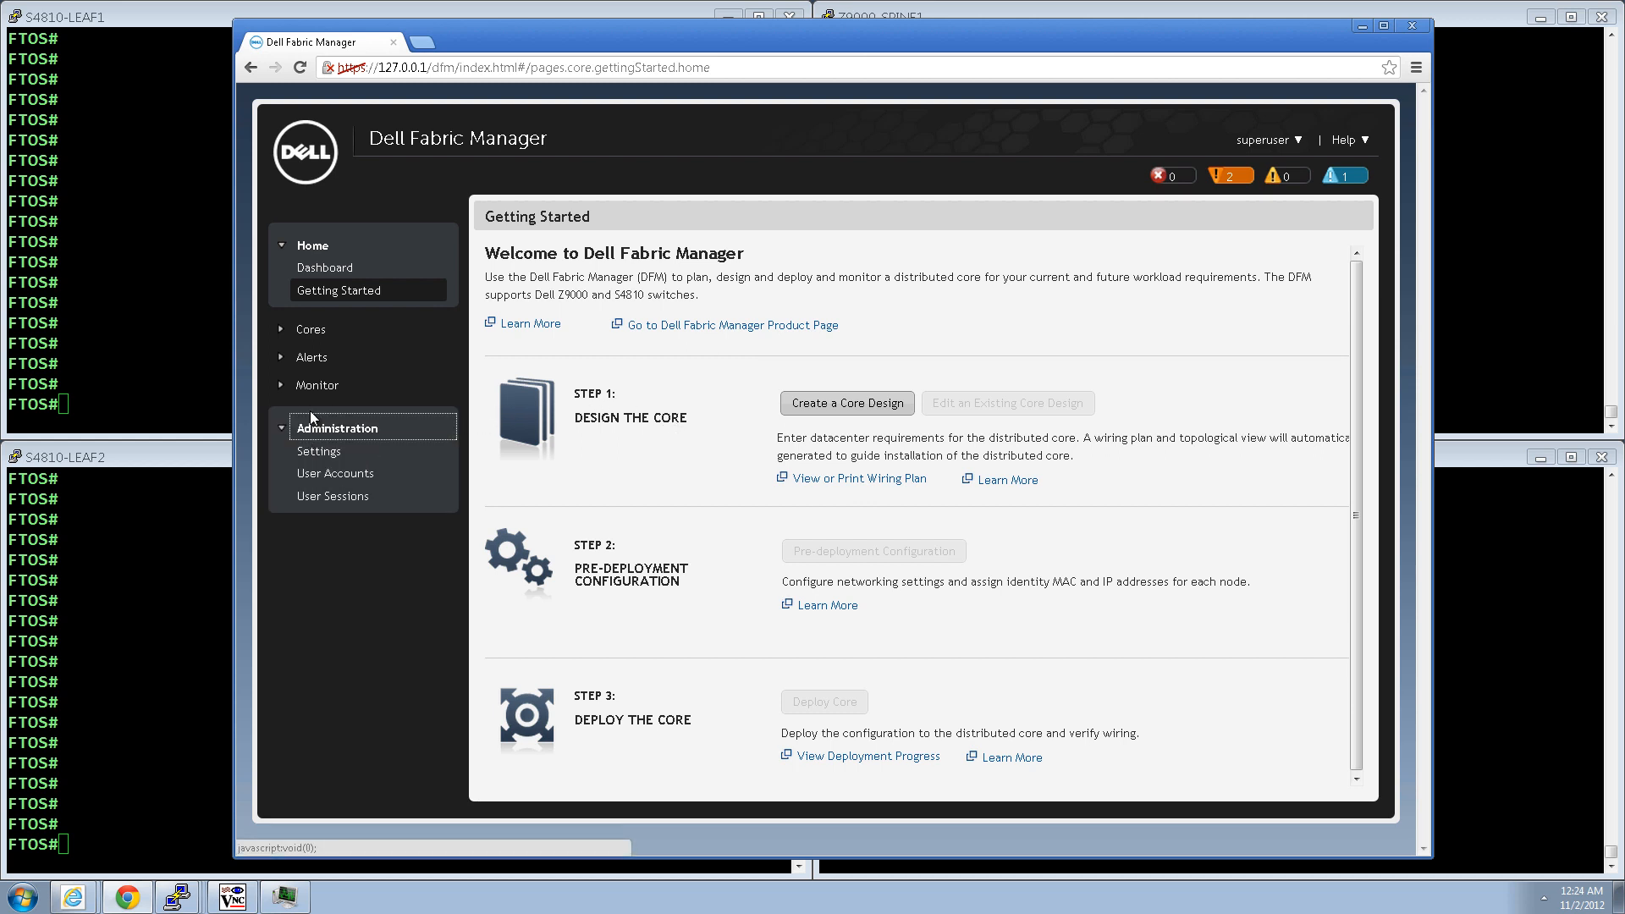
pyautogui.click(320, 453)
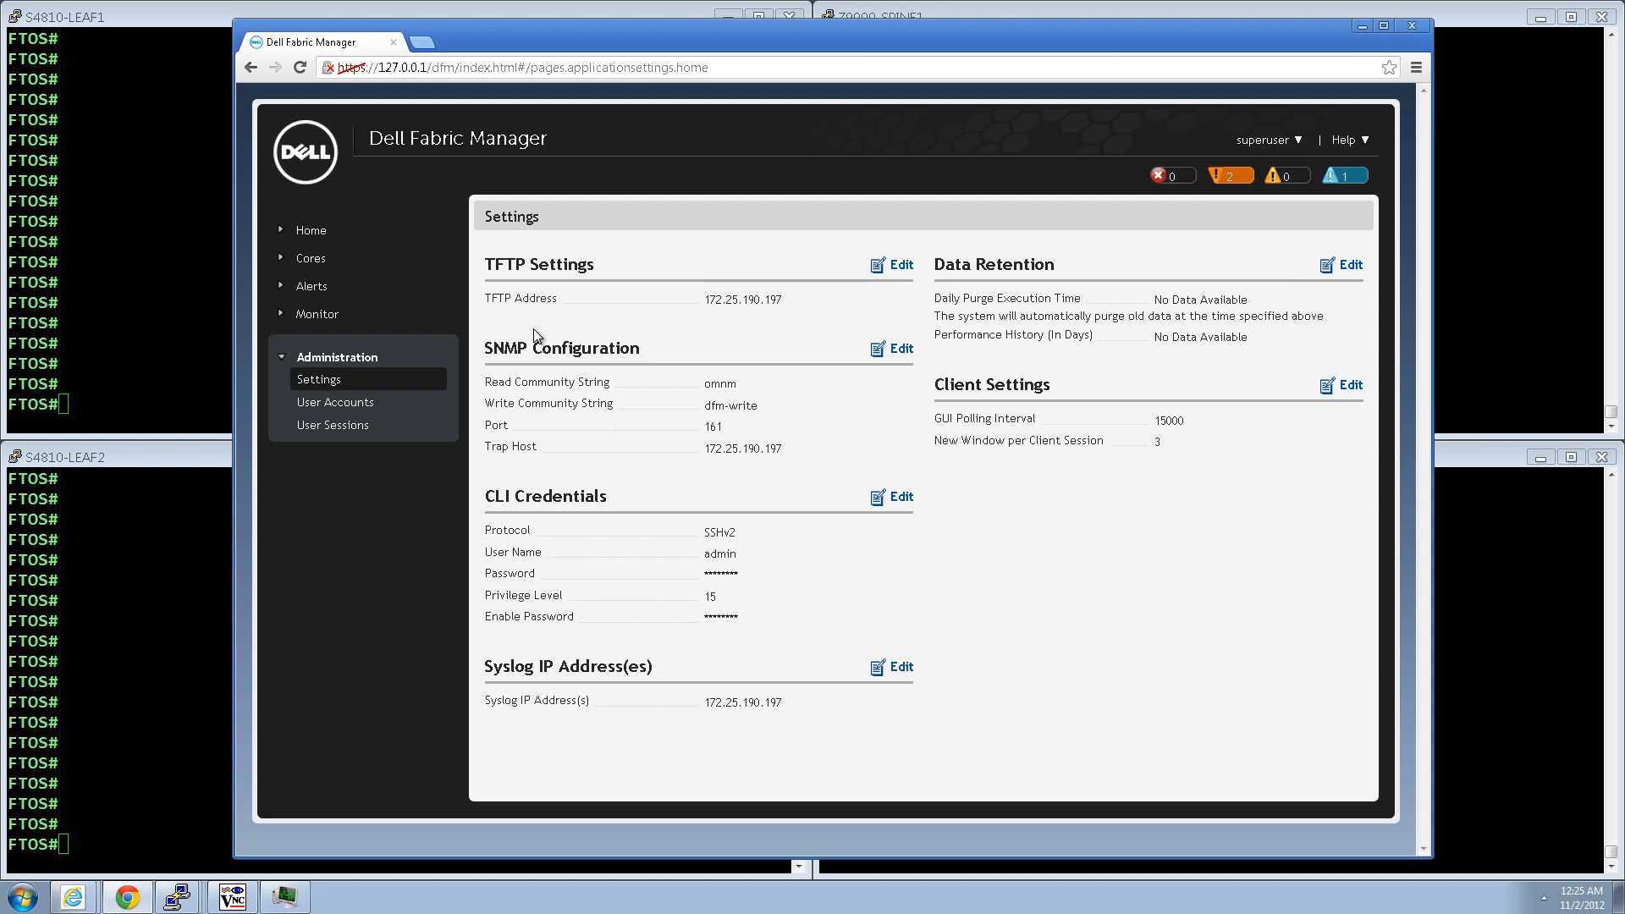
# Return to the Getting Started page and start a new core design, proceeding past the wizard's welcome page
pyautogui.click(310, 233)
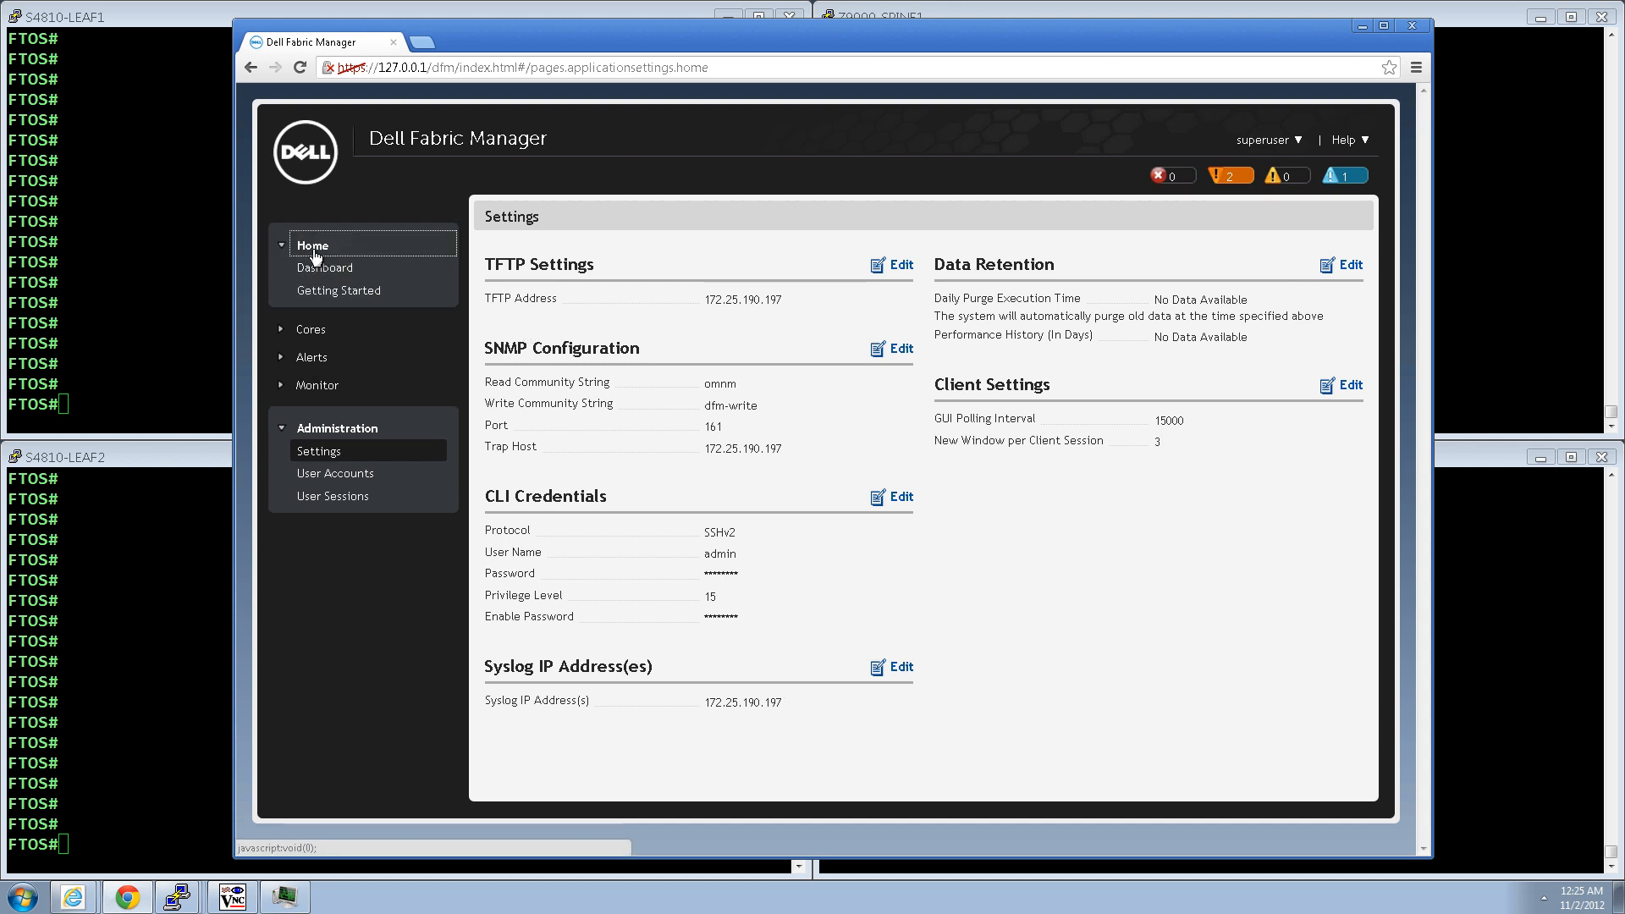
pyautogui.click(323, 292)
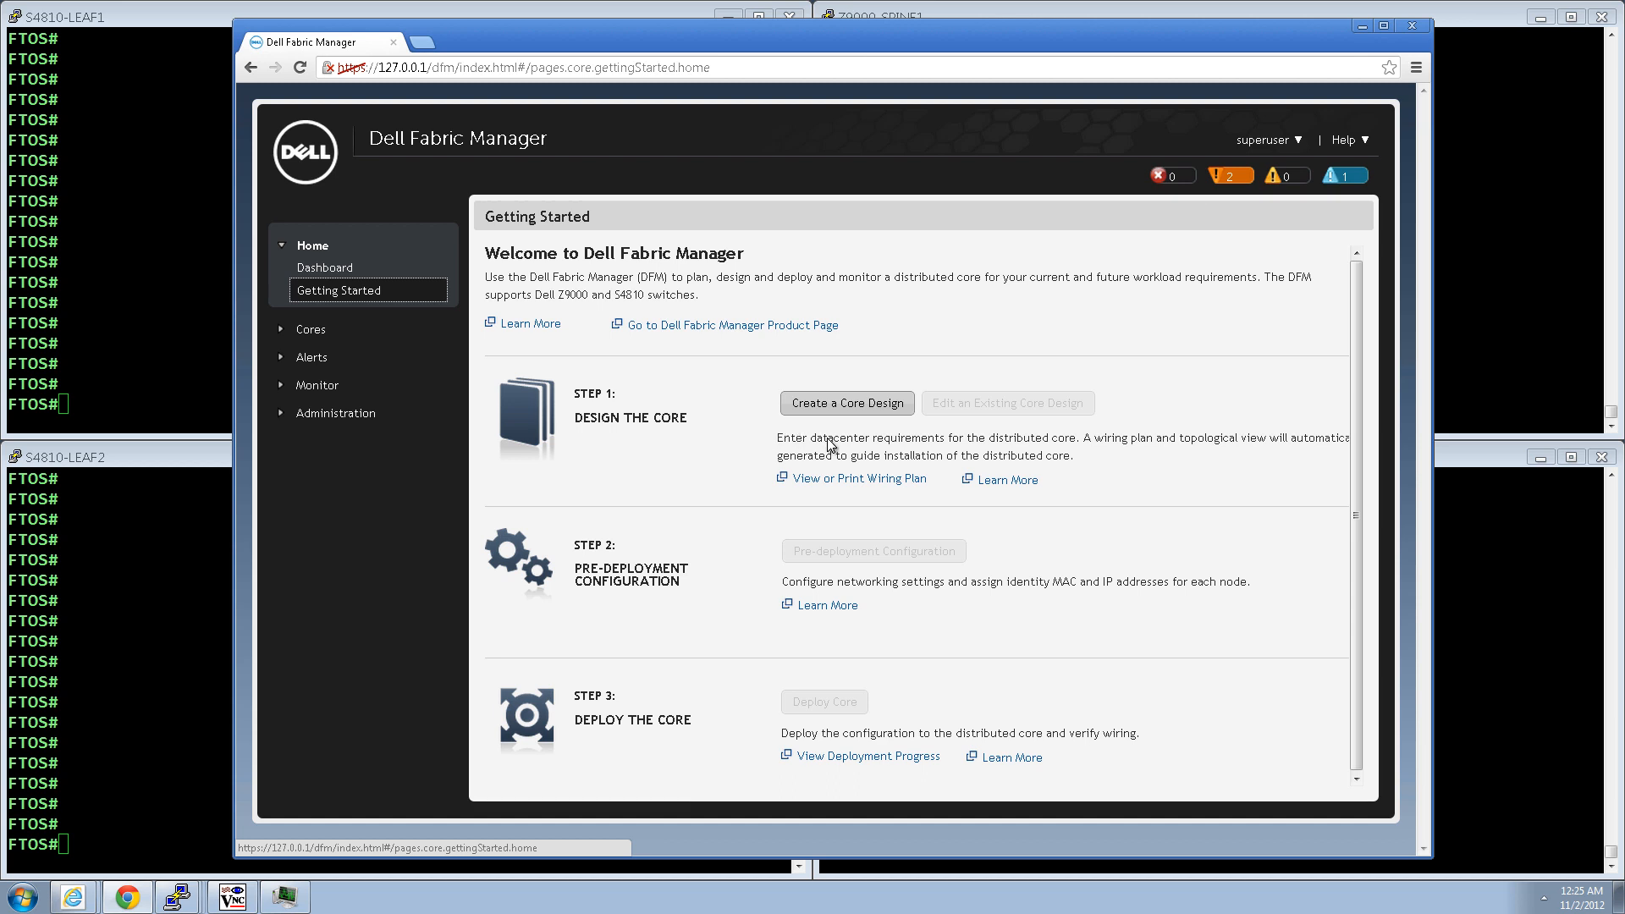
pyautogui.click(848, 406)
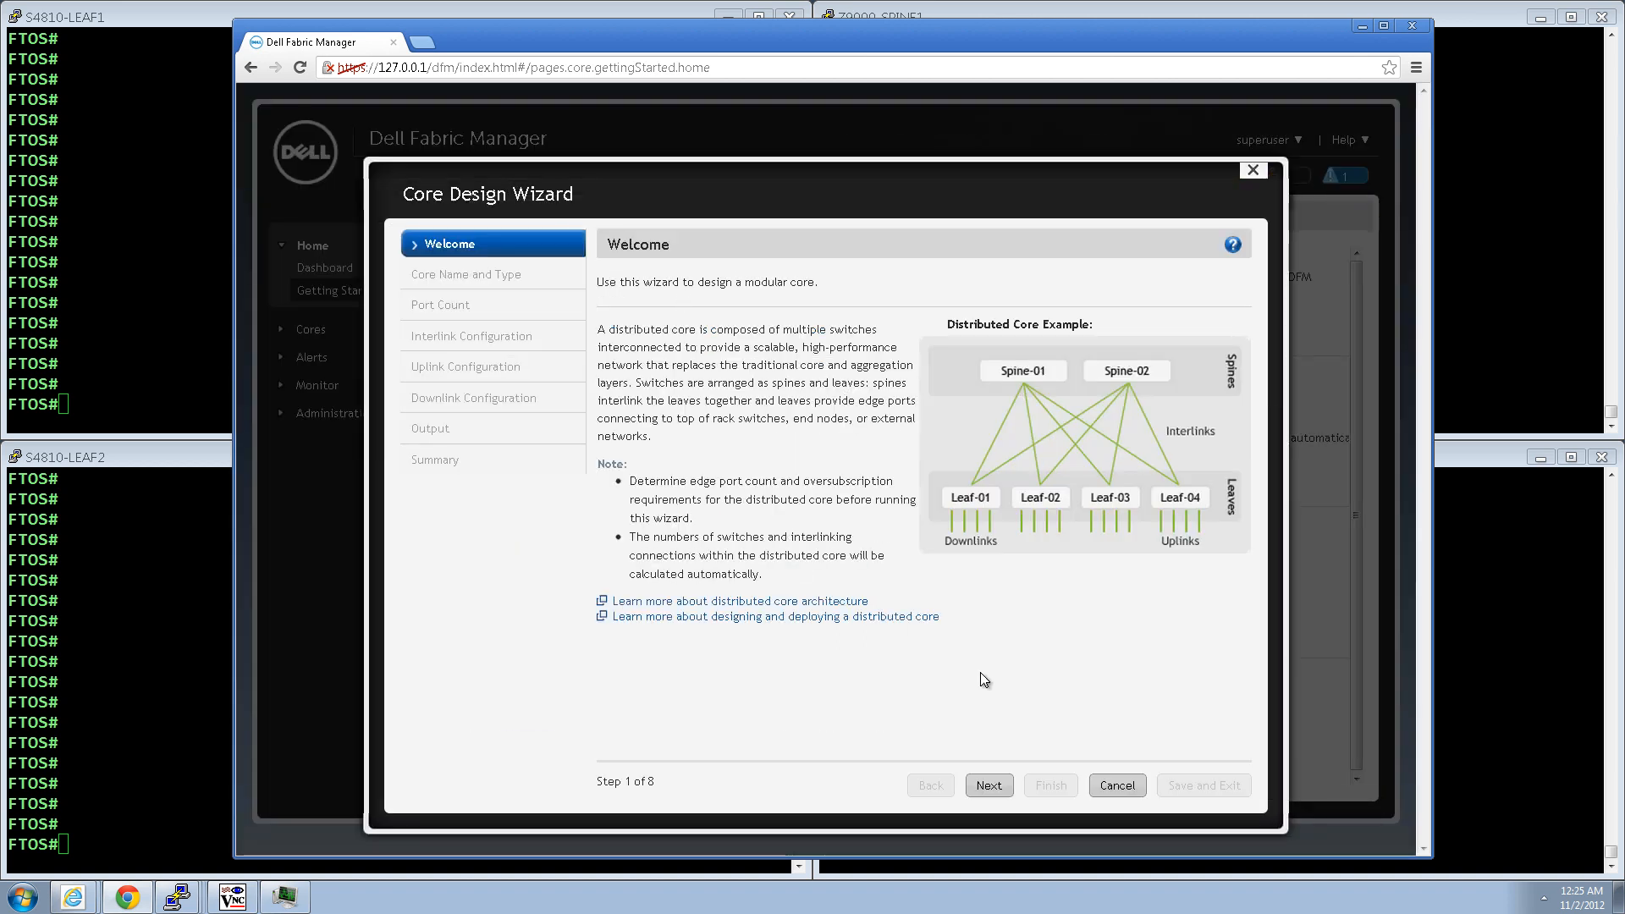
pyautogui.click(985, 783)
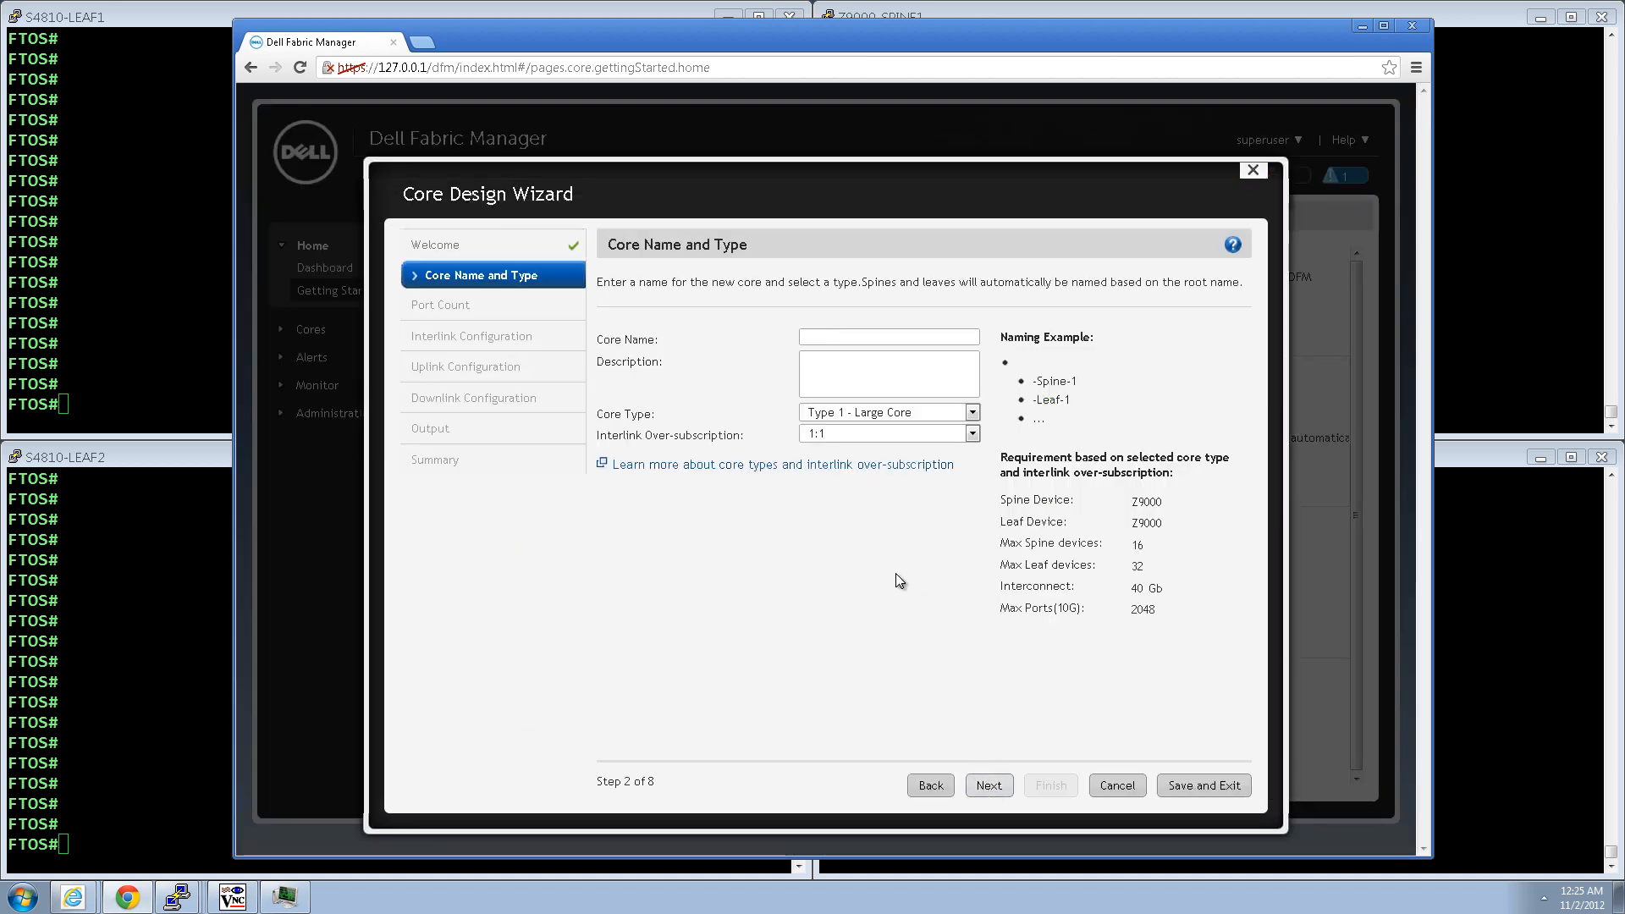
# Name the new core DEMO and describe it as "video demo"
pyautogui.click(836, 335)
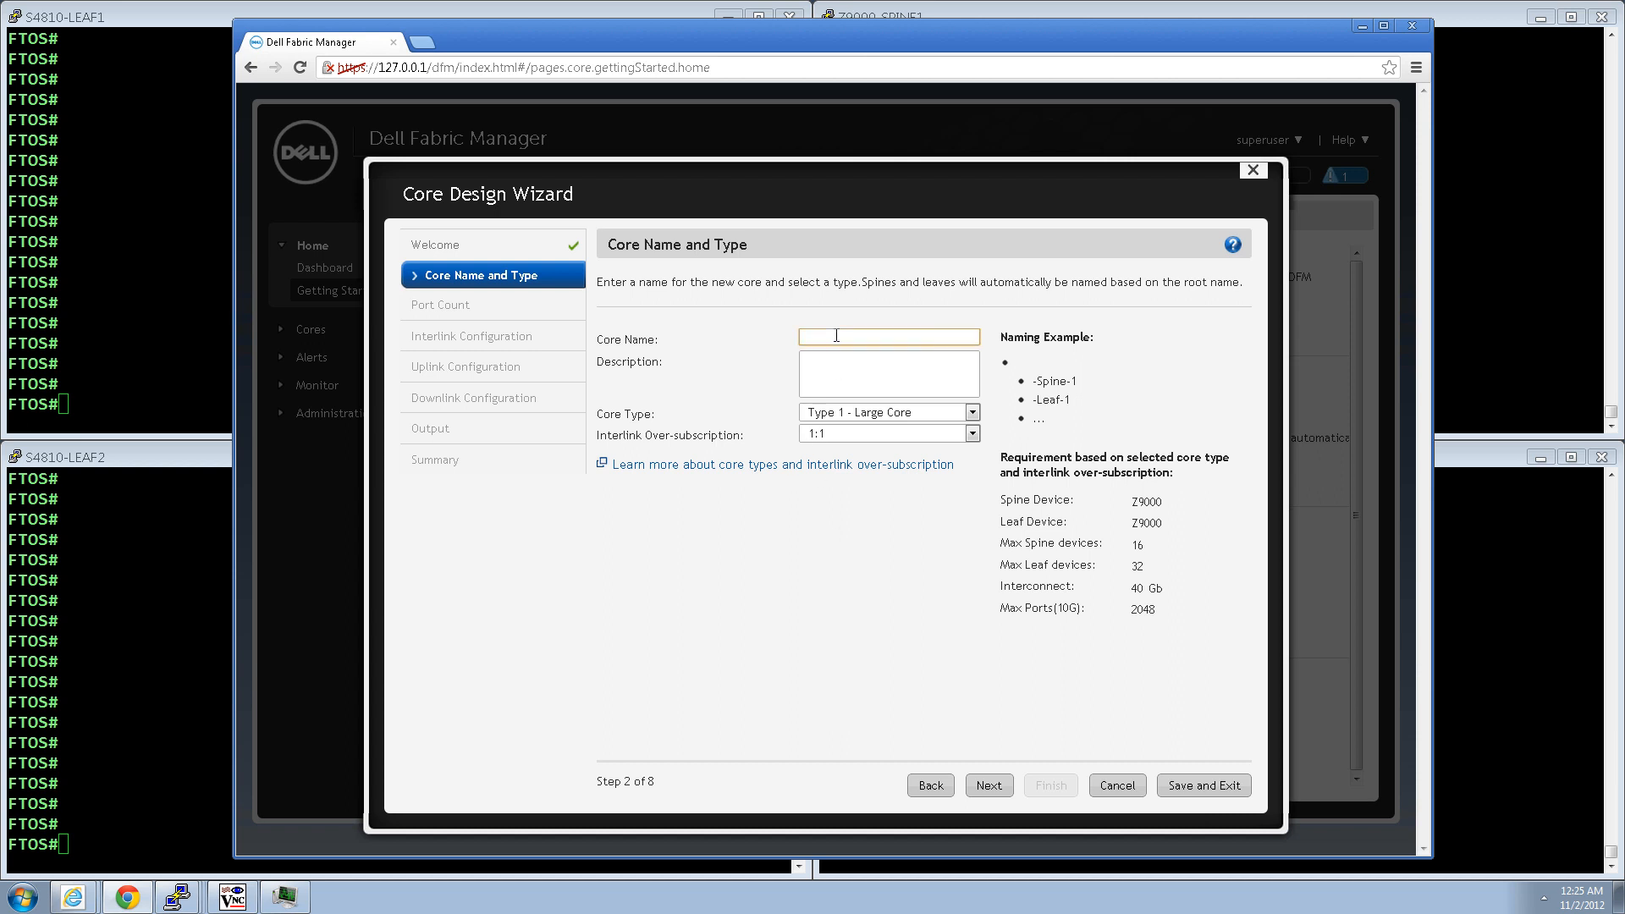
pyautogui.write('DEMO')
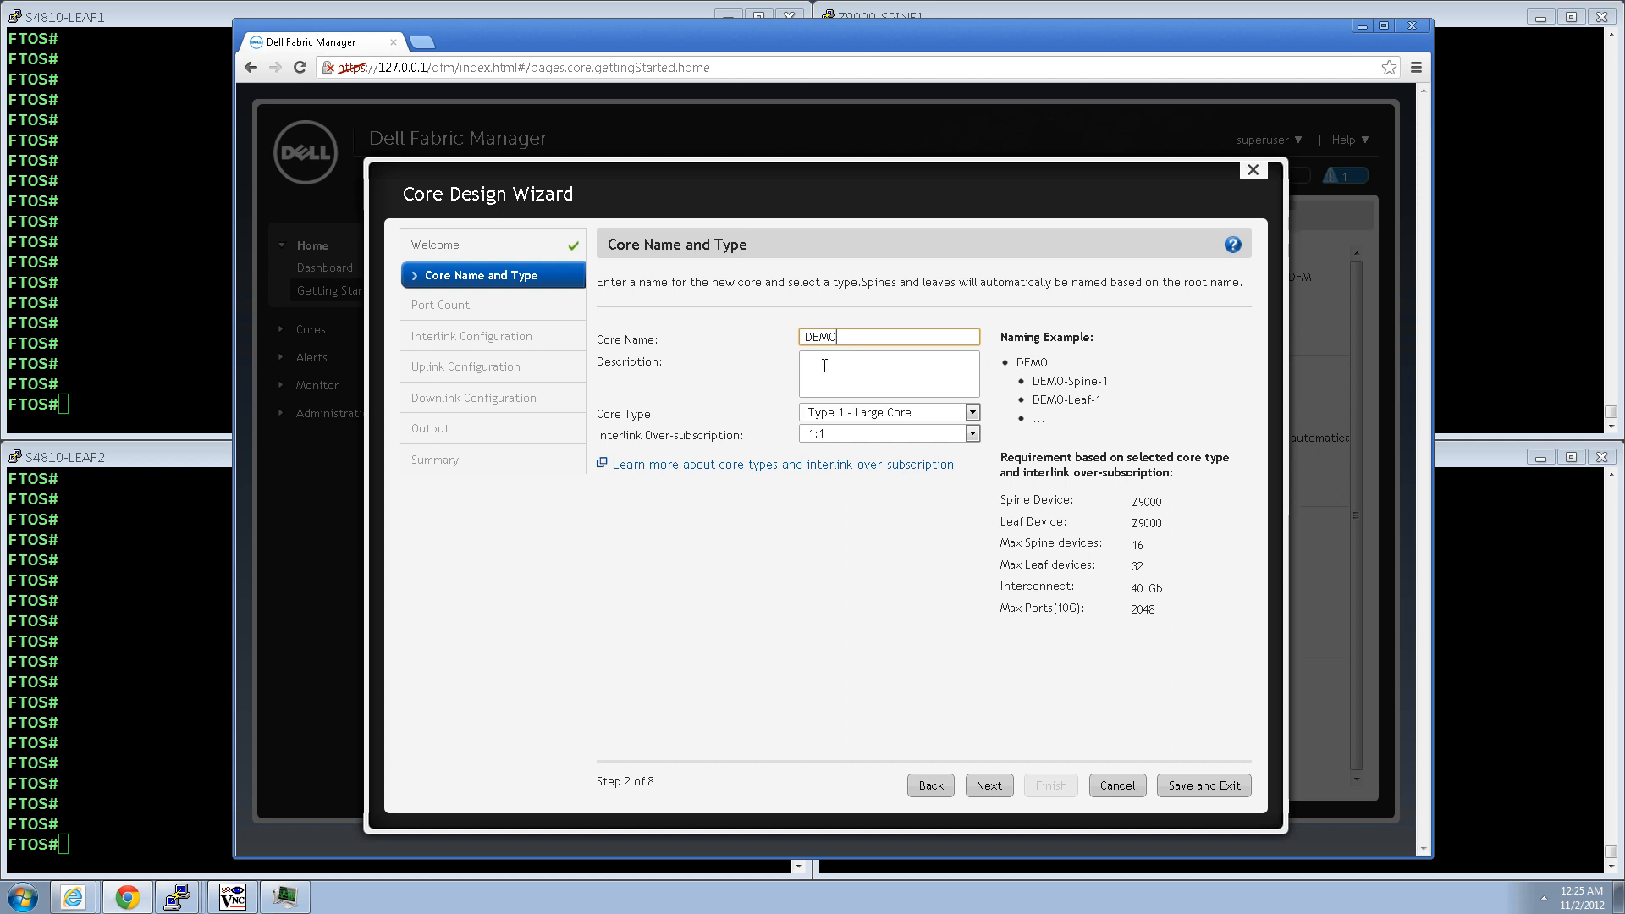
pyautogui.click(824, 365)
pyautogui.write('video demo')
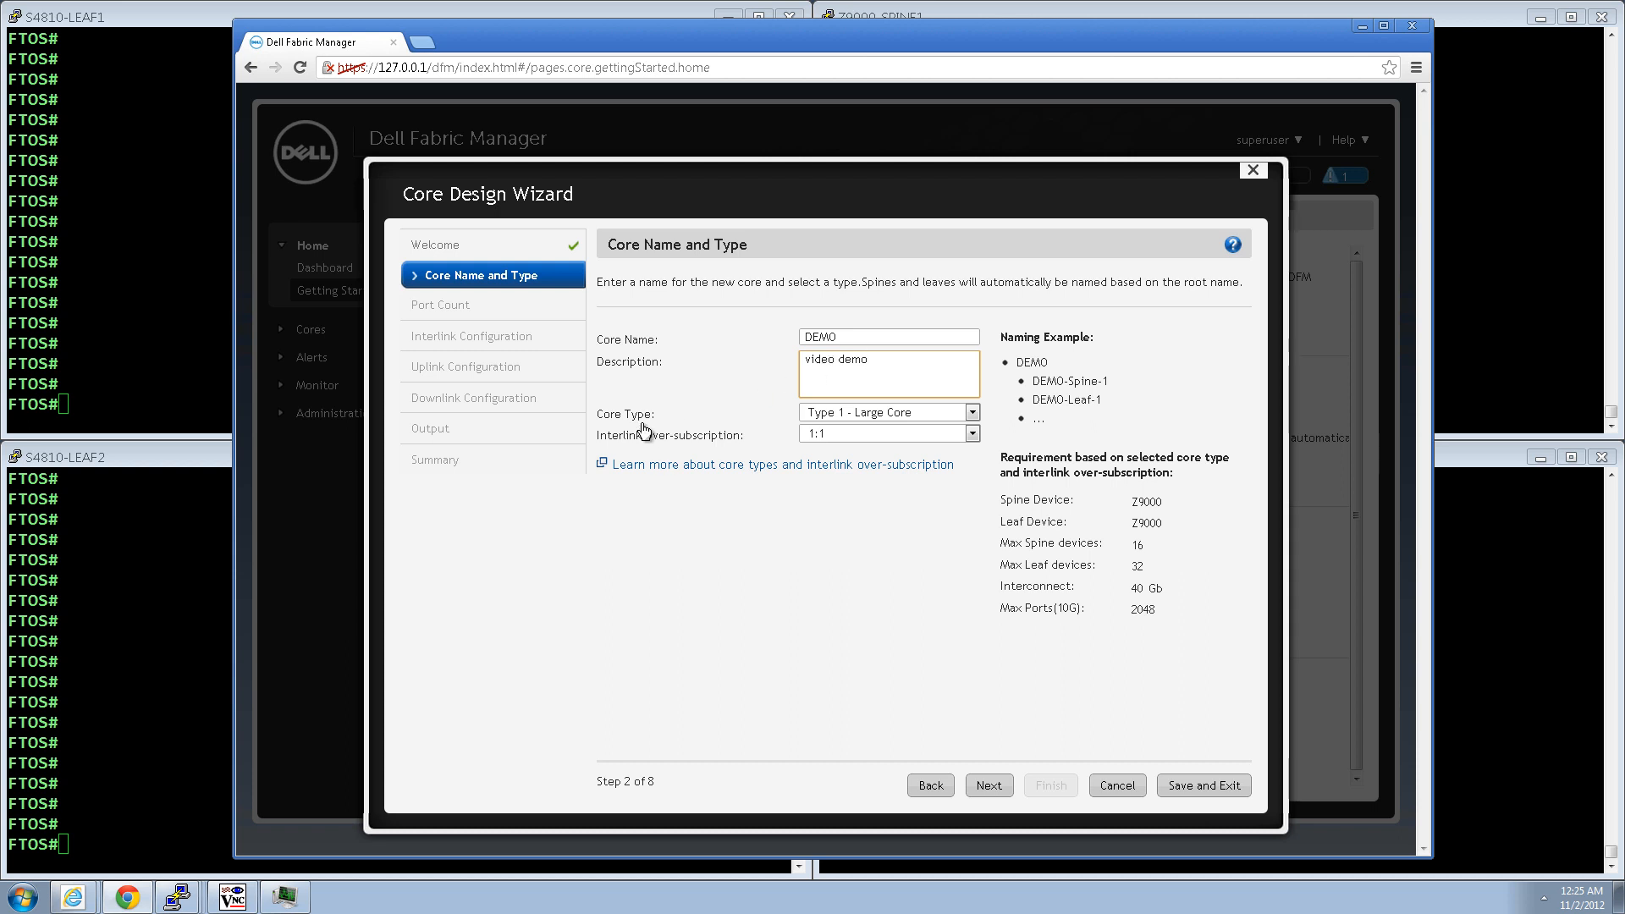
# Choose the Type 2 - Medium Core with 3:1 interlink over-subscription and proceed to the port count
pyautogui.click(973, 413)
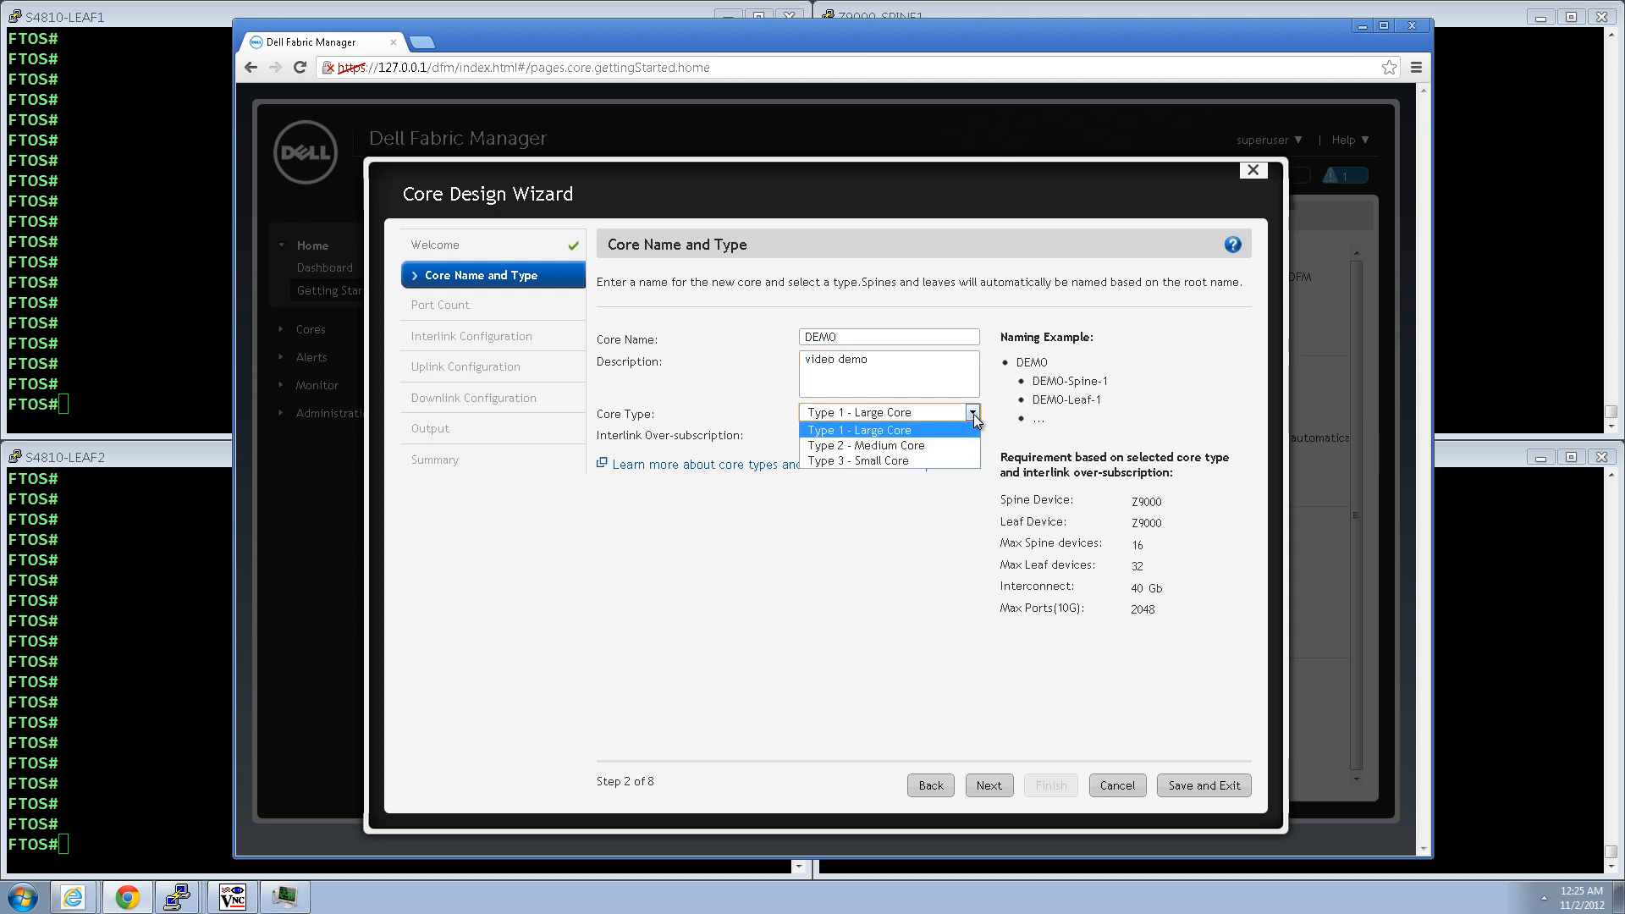
pyautogui.click(859, 446)
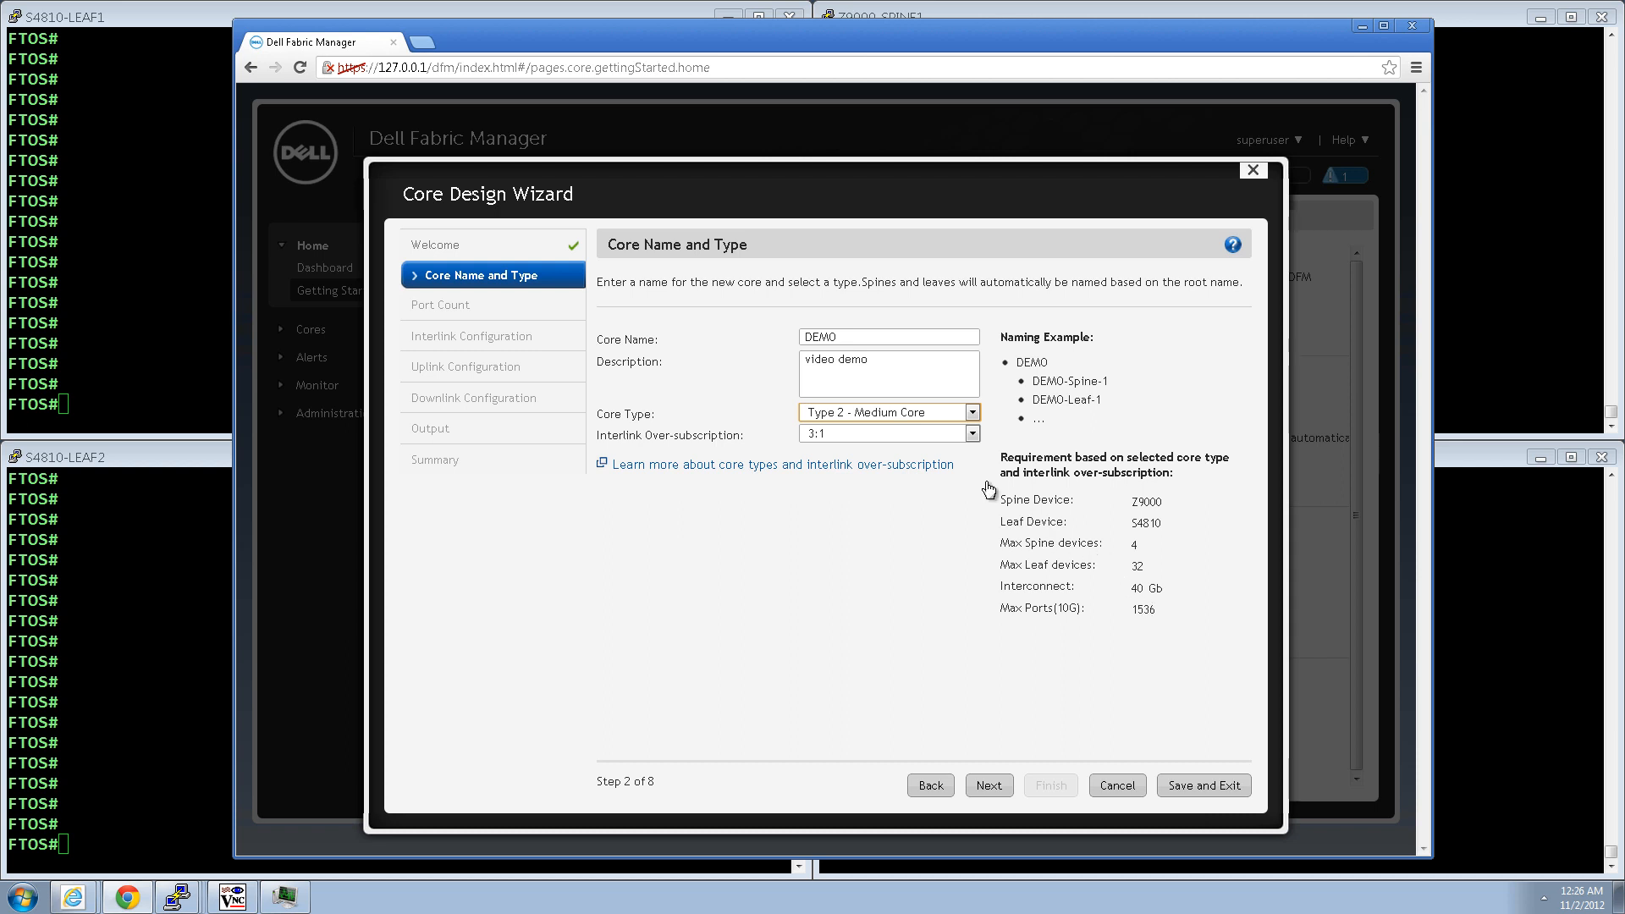
pyautogui.click(841, 435)
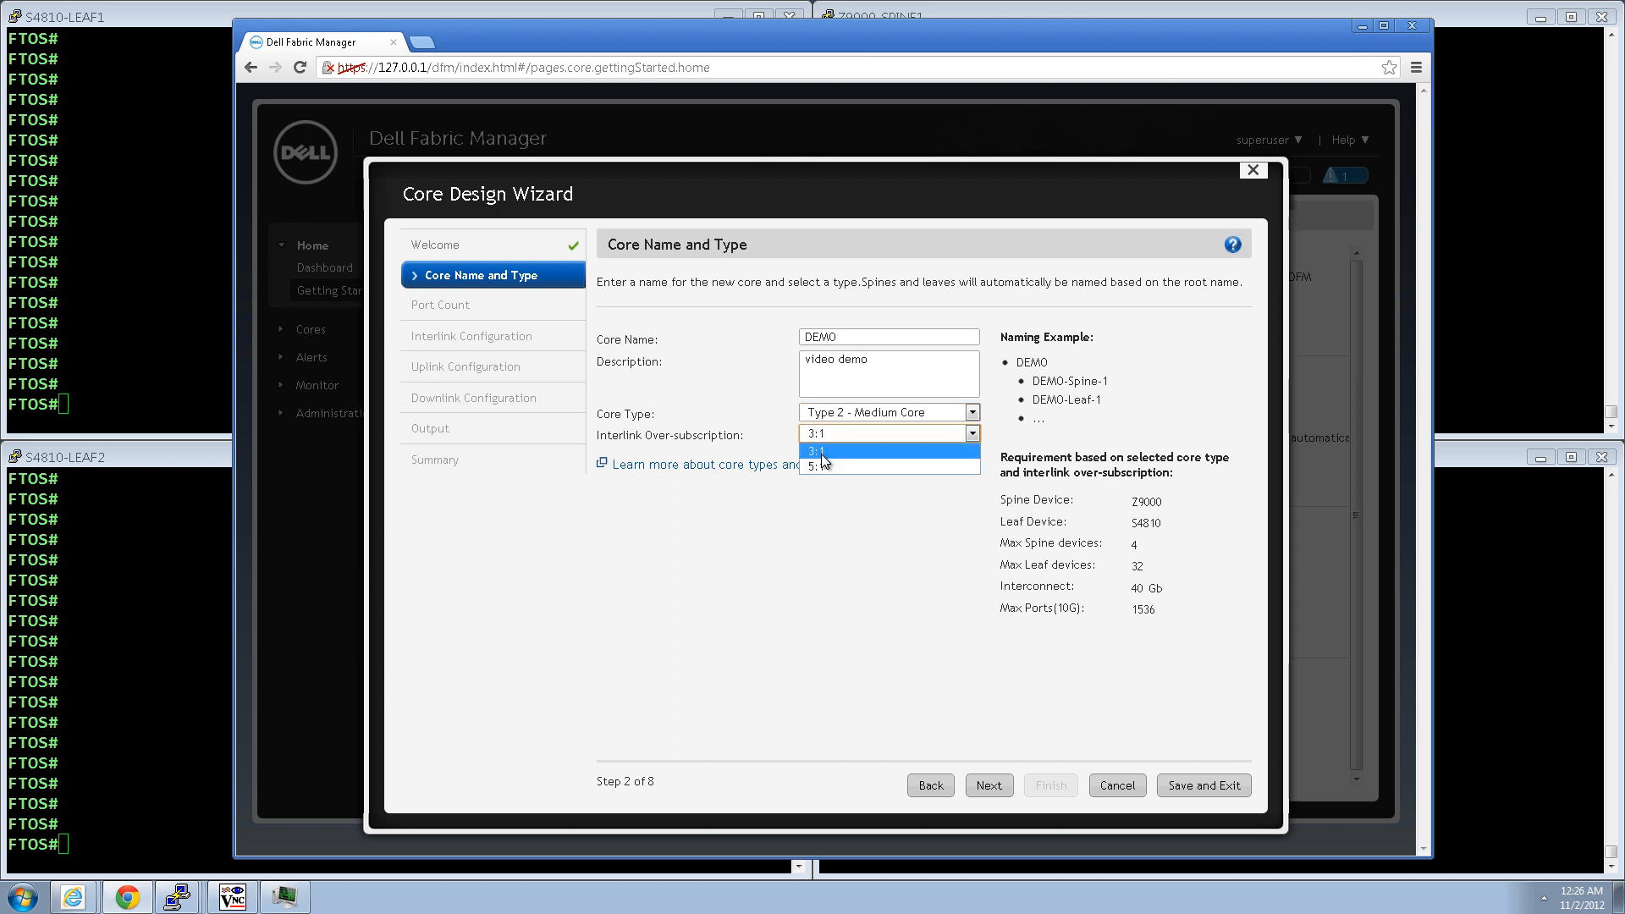
pyautogui.click(823, 456)
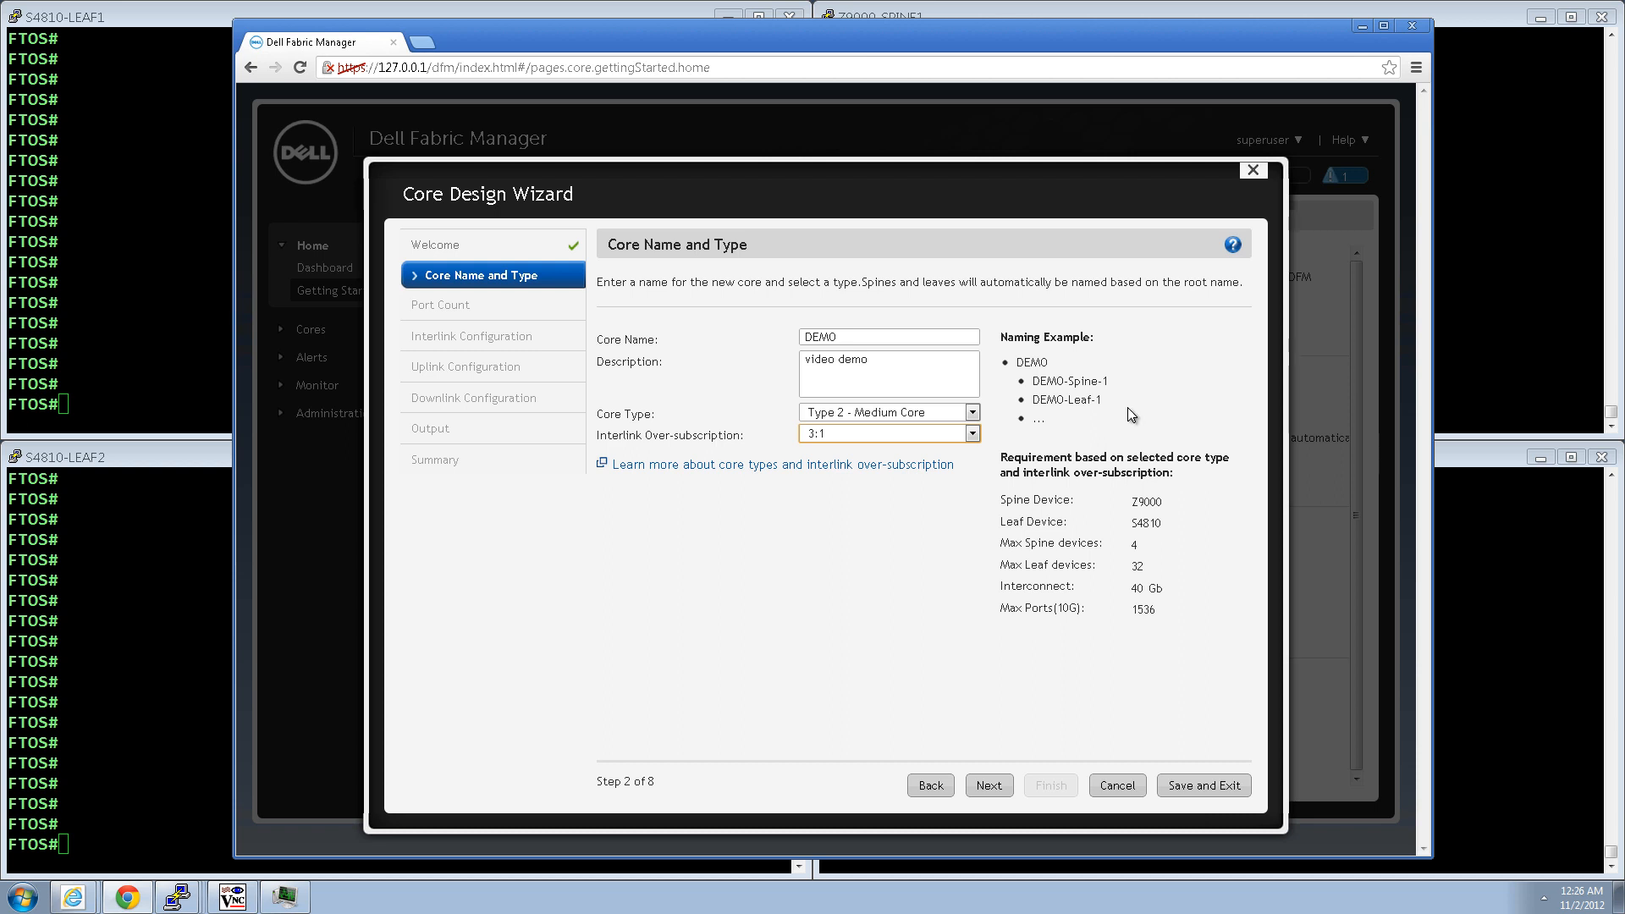
pyautogui.click(986, 785)
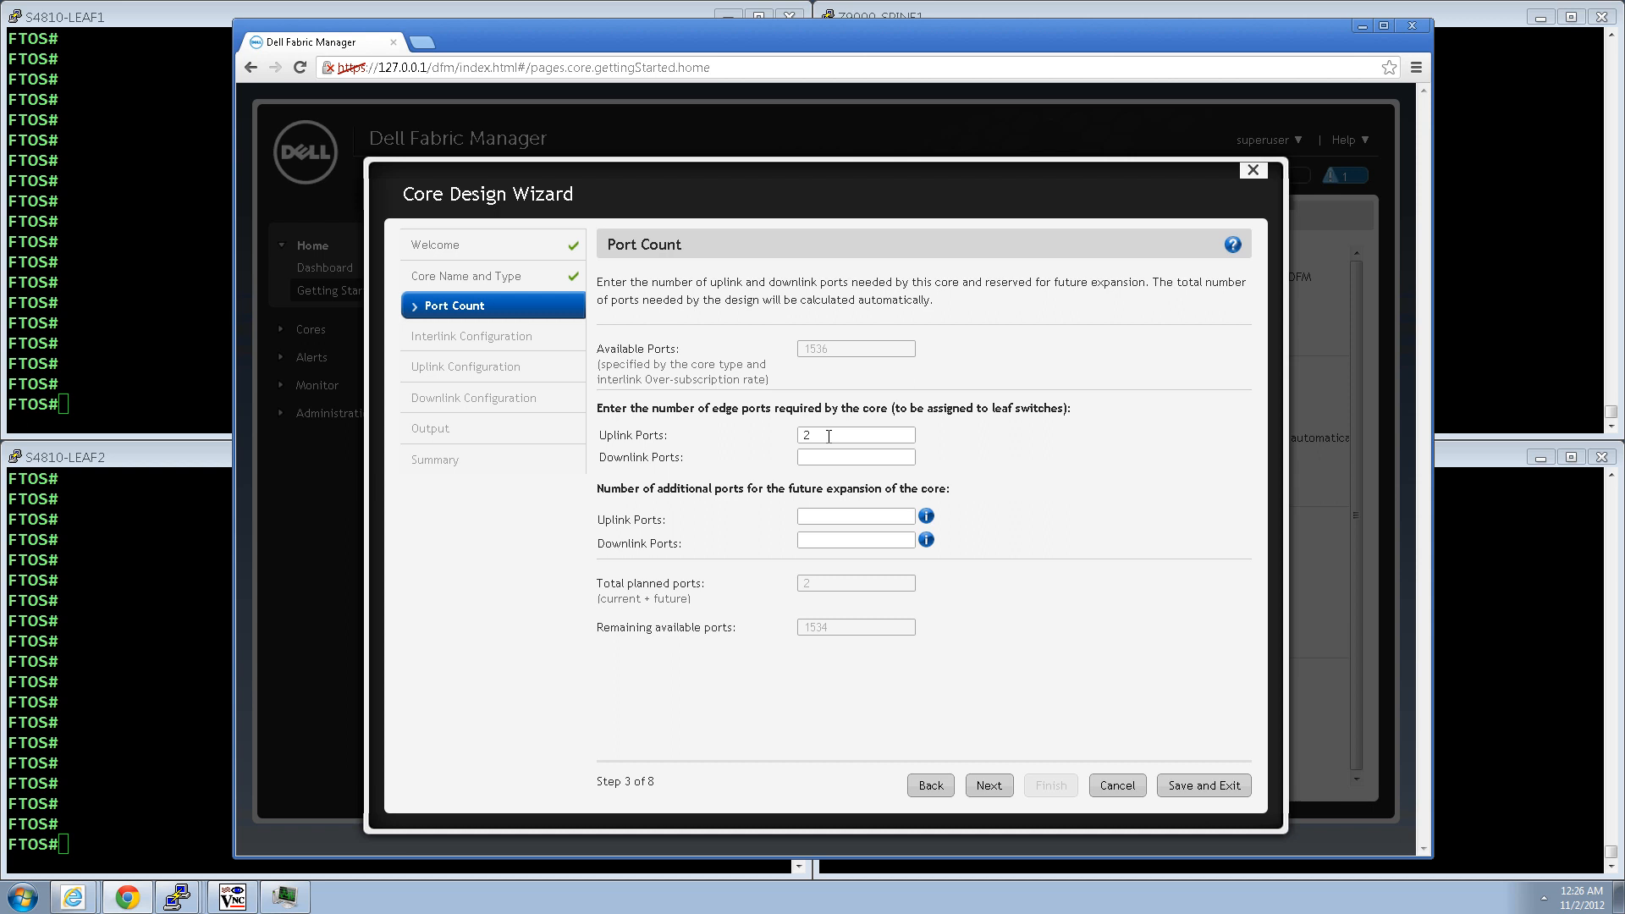
# Set the edge ports required by the core to 2 uplink ports and 94 downlink ports
pyautogui.click(829, 436)
pyautogui.click(825, 458)
pyautogui.write('94')
pyautogui.hotkey('shift', 'Tab')
# Reserve 0 uplink and 96 downlink ports for future expansion and proceed to the interlink configuration
pyautogui.click(810, 514)
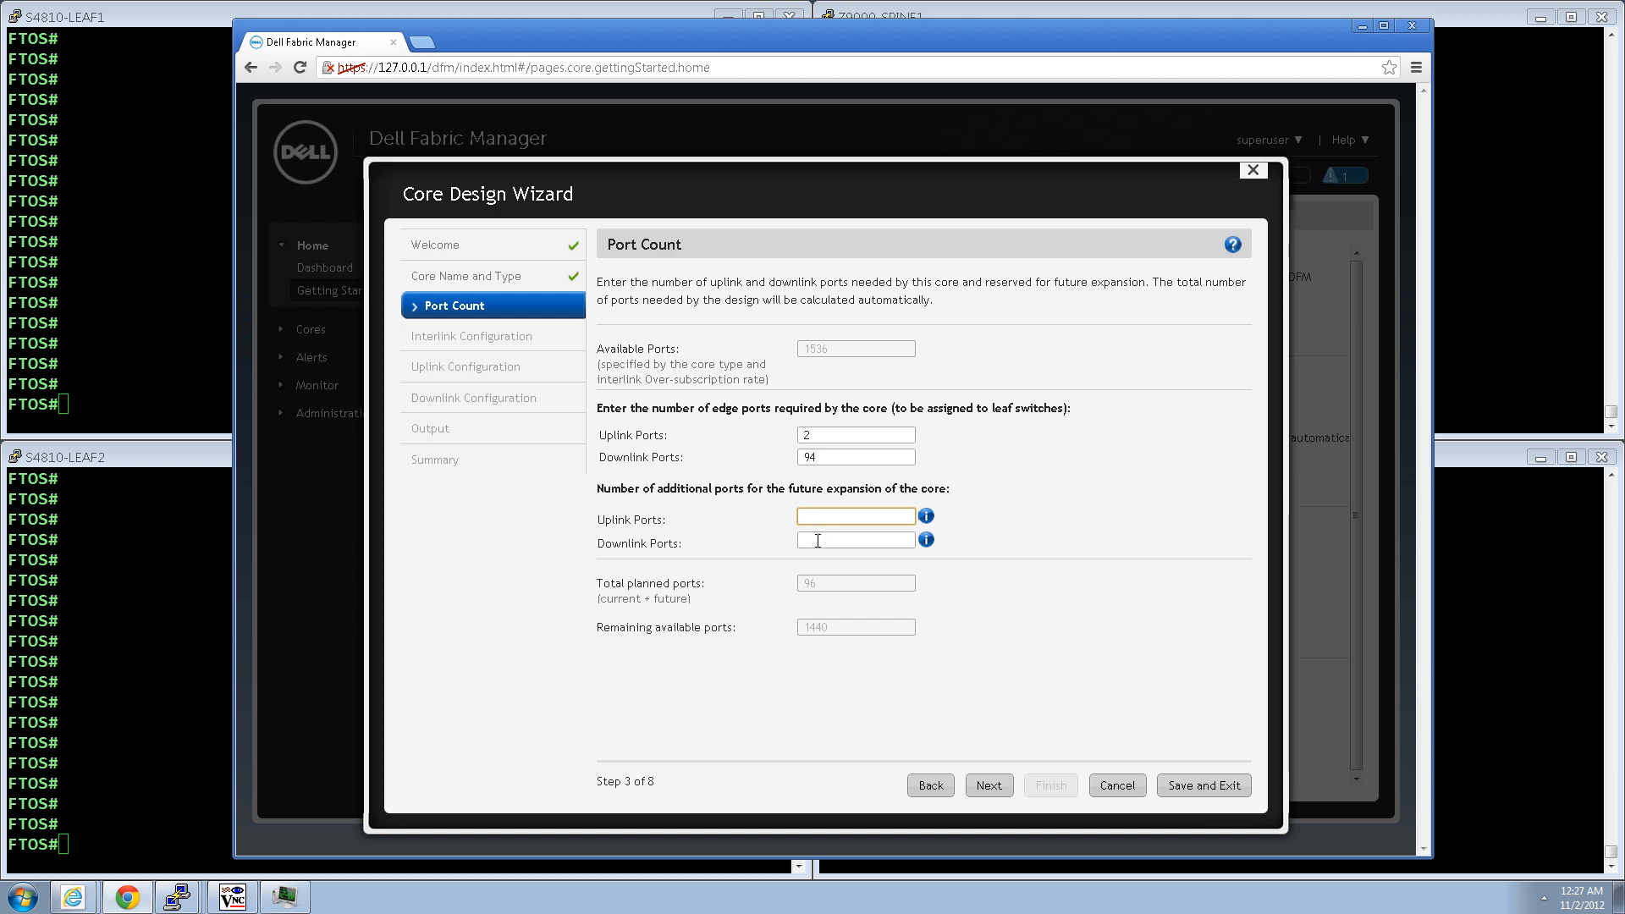
pyautogui.write('0')
pyautogui.click(822, 539)
pyautogui.write('96')
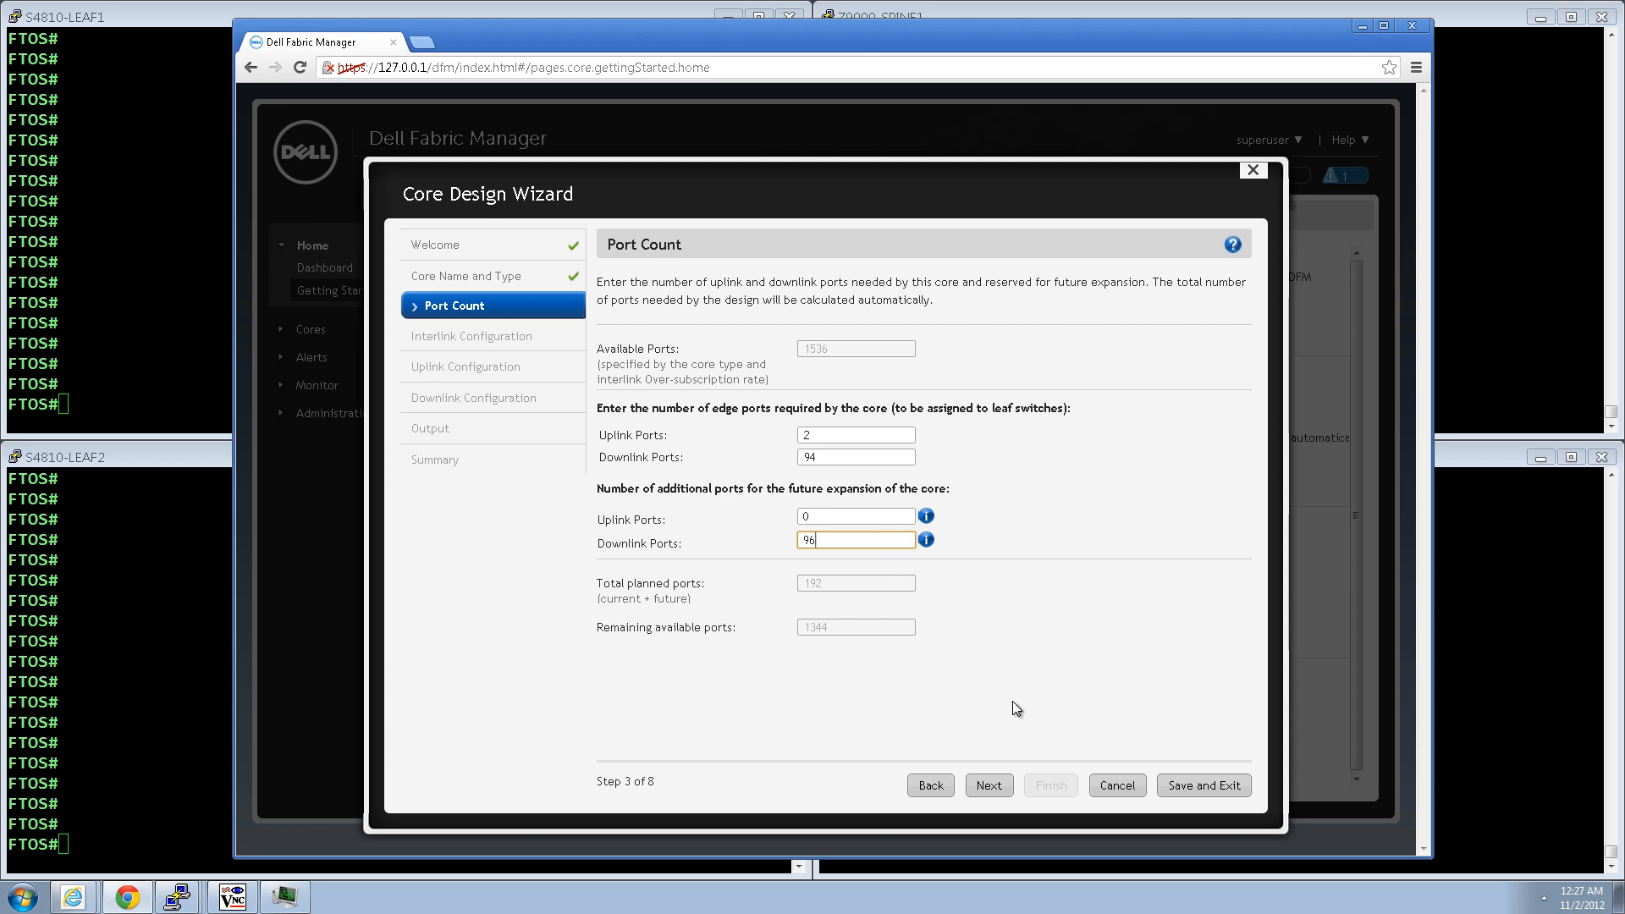
pyautogui.click(1003, 785)
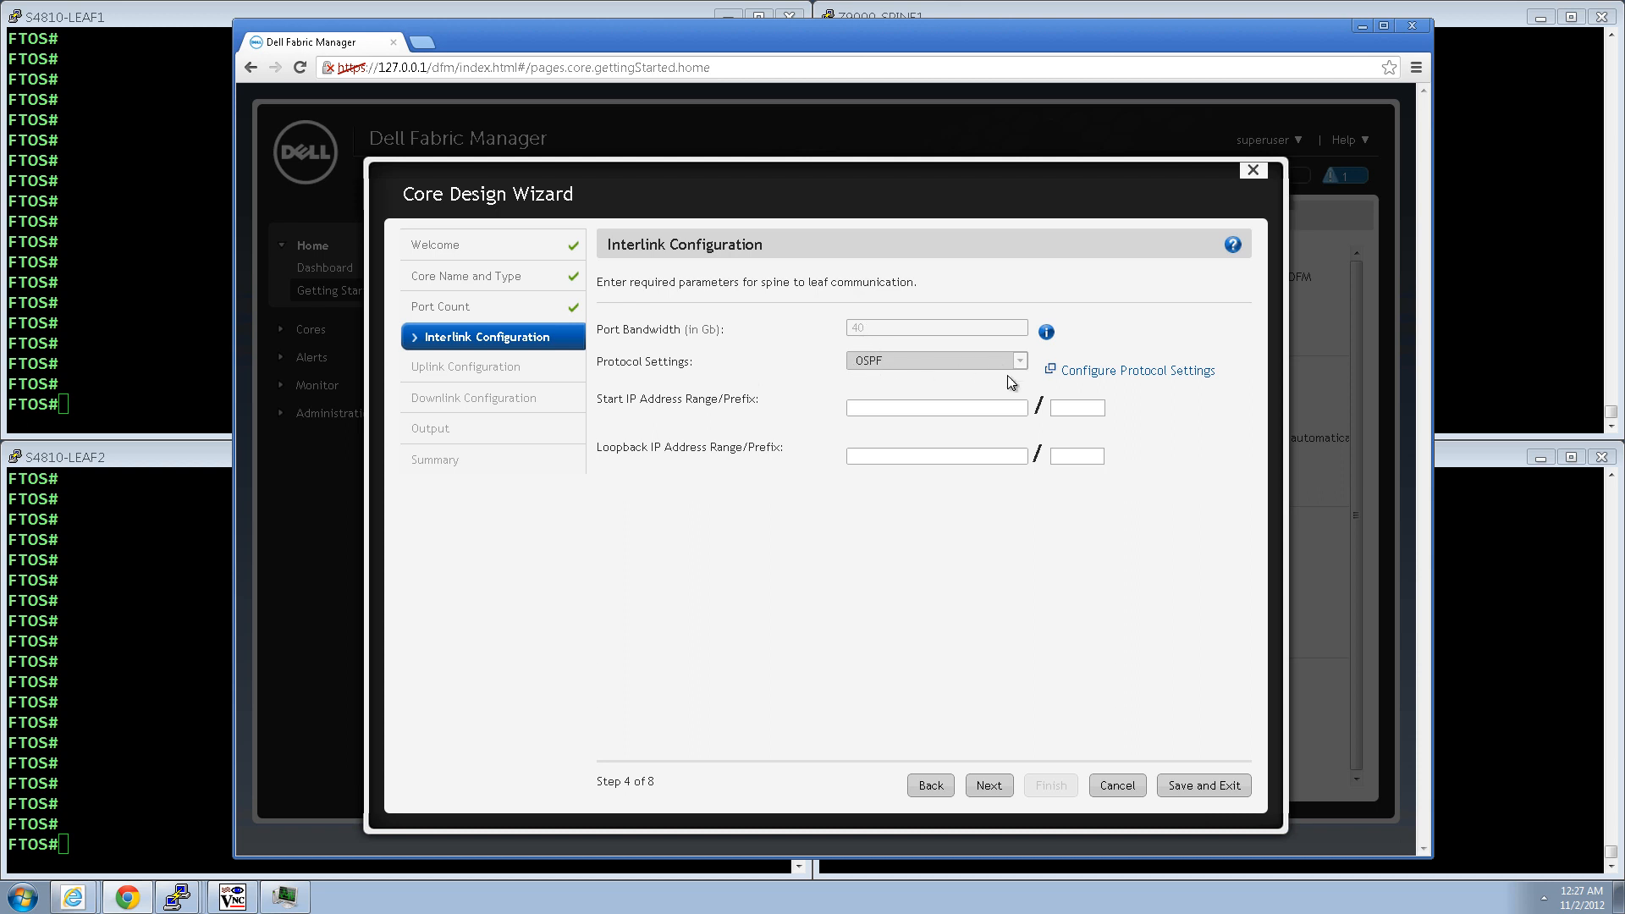
# Set the OSPF area ID to 1 in the interlink protocol settings
pyautogui.click(1139, 370)
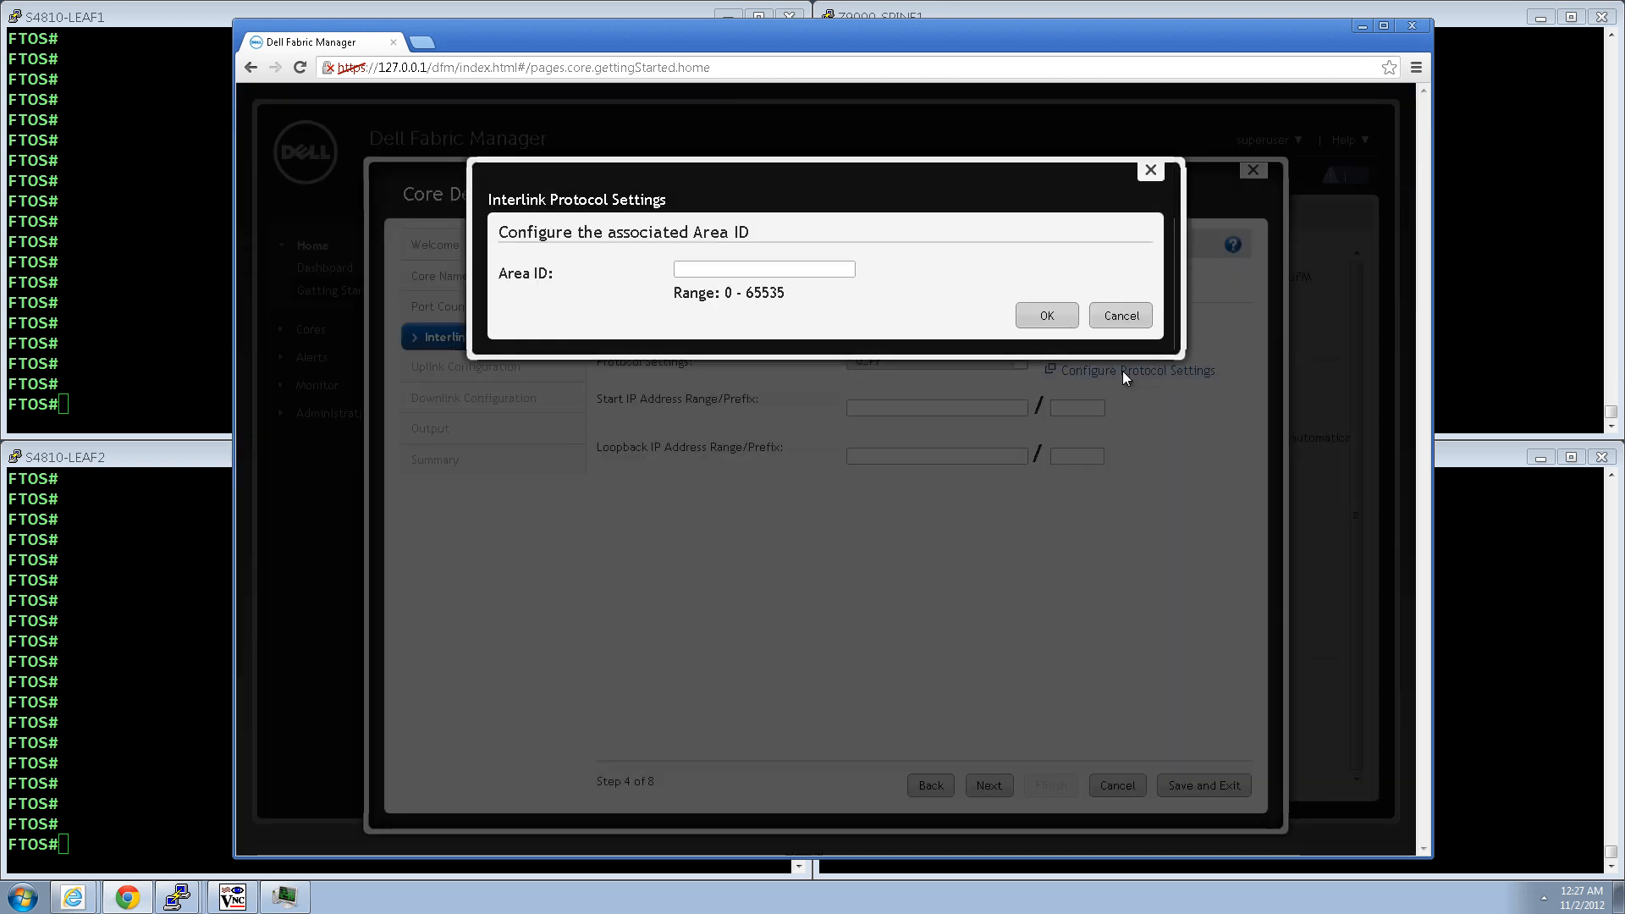
pyautogui.click(781, 269)
pyautogui.write('1')
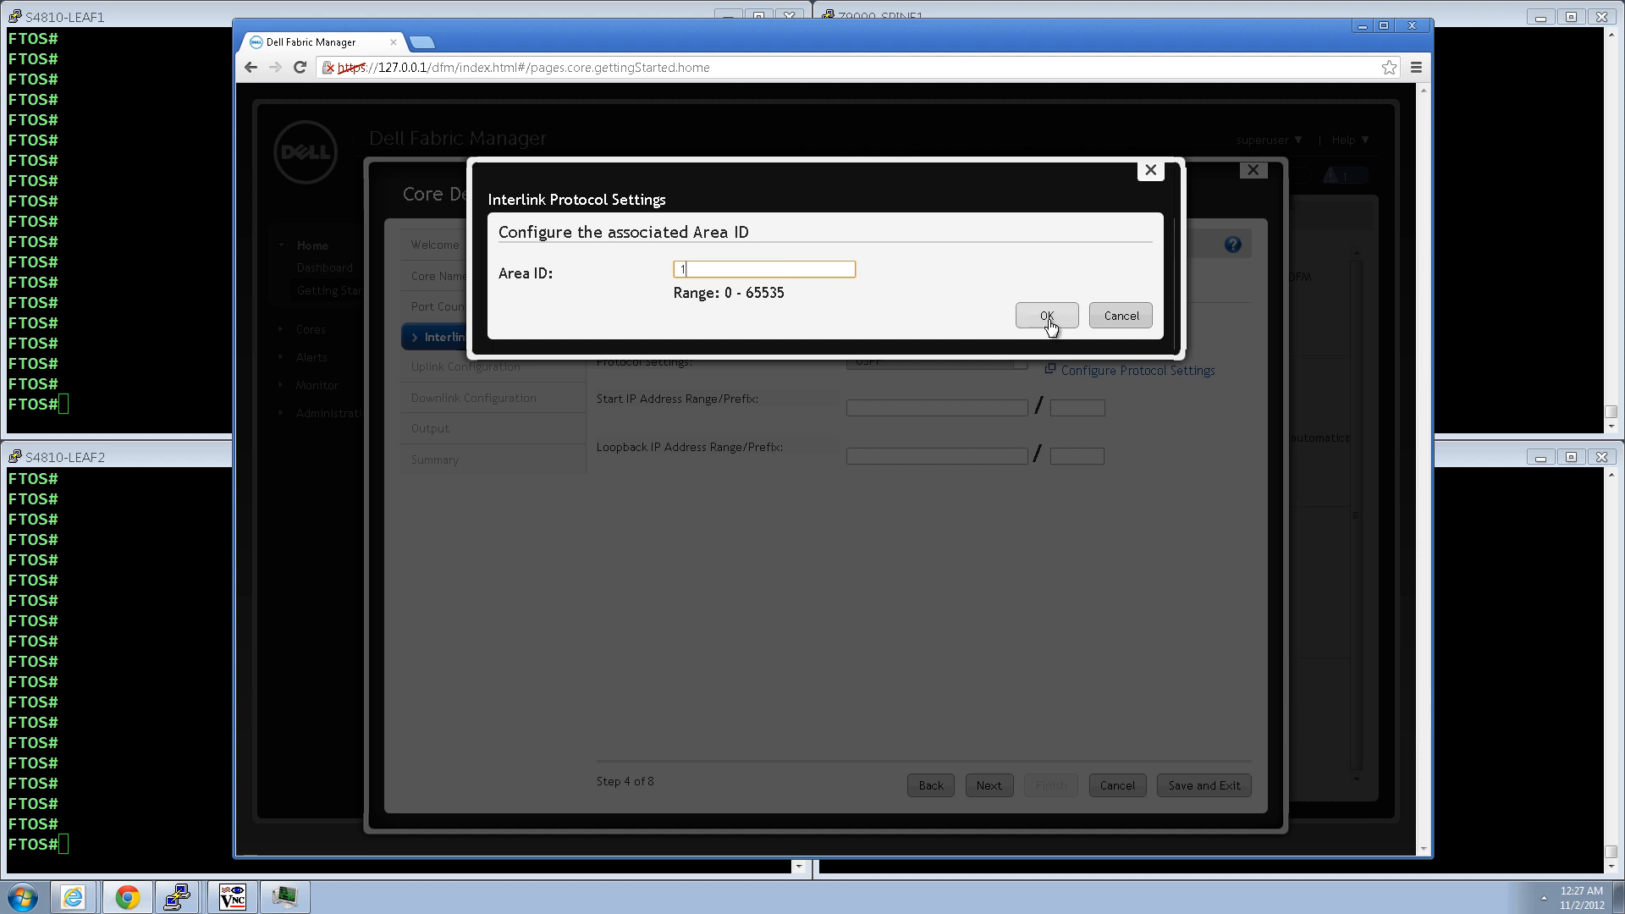
pyautogui.click(1048, 322)
# Set the interlink start IP address range to 10.255.1.1 with prefix 24
pyautogui.click(882, 409)
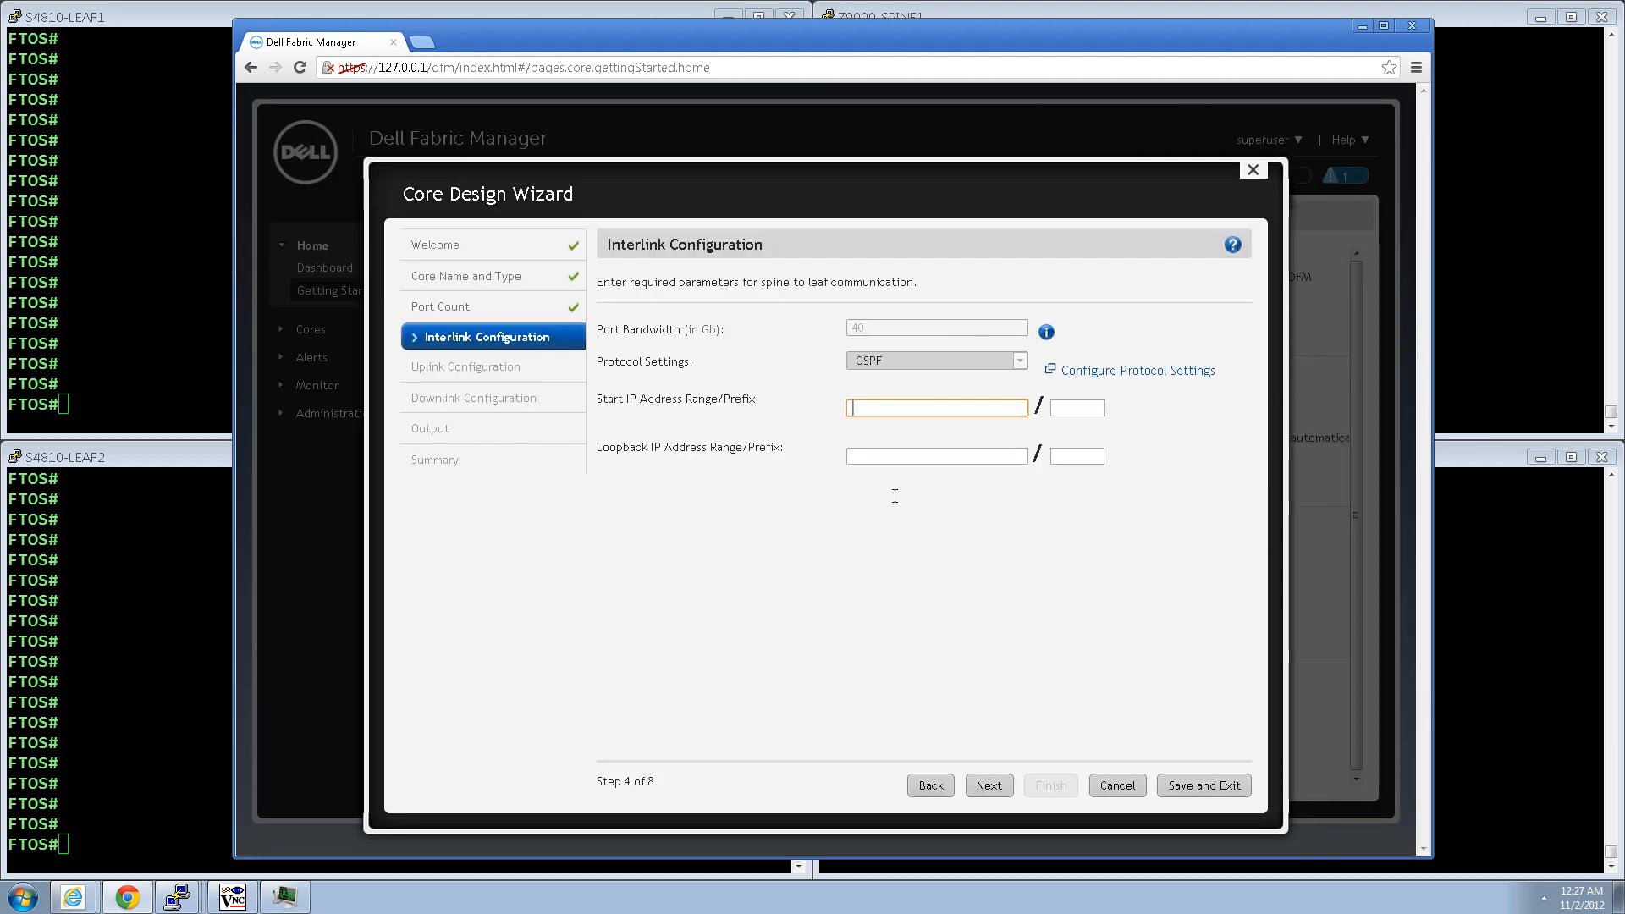
pyautogui.write('10.255.1.1')
pyautogui.press('Tab')
pyautogui.write('24')
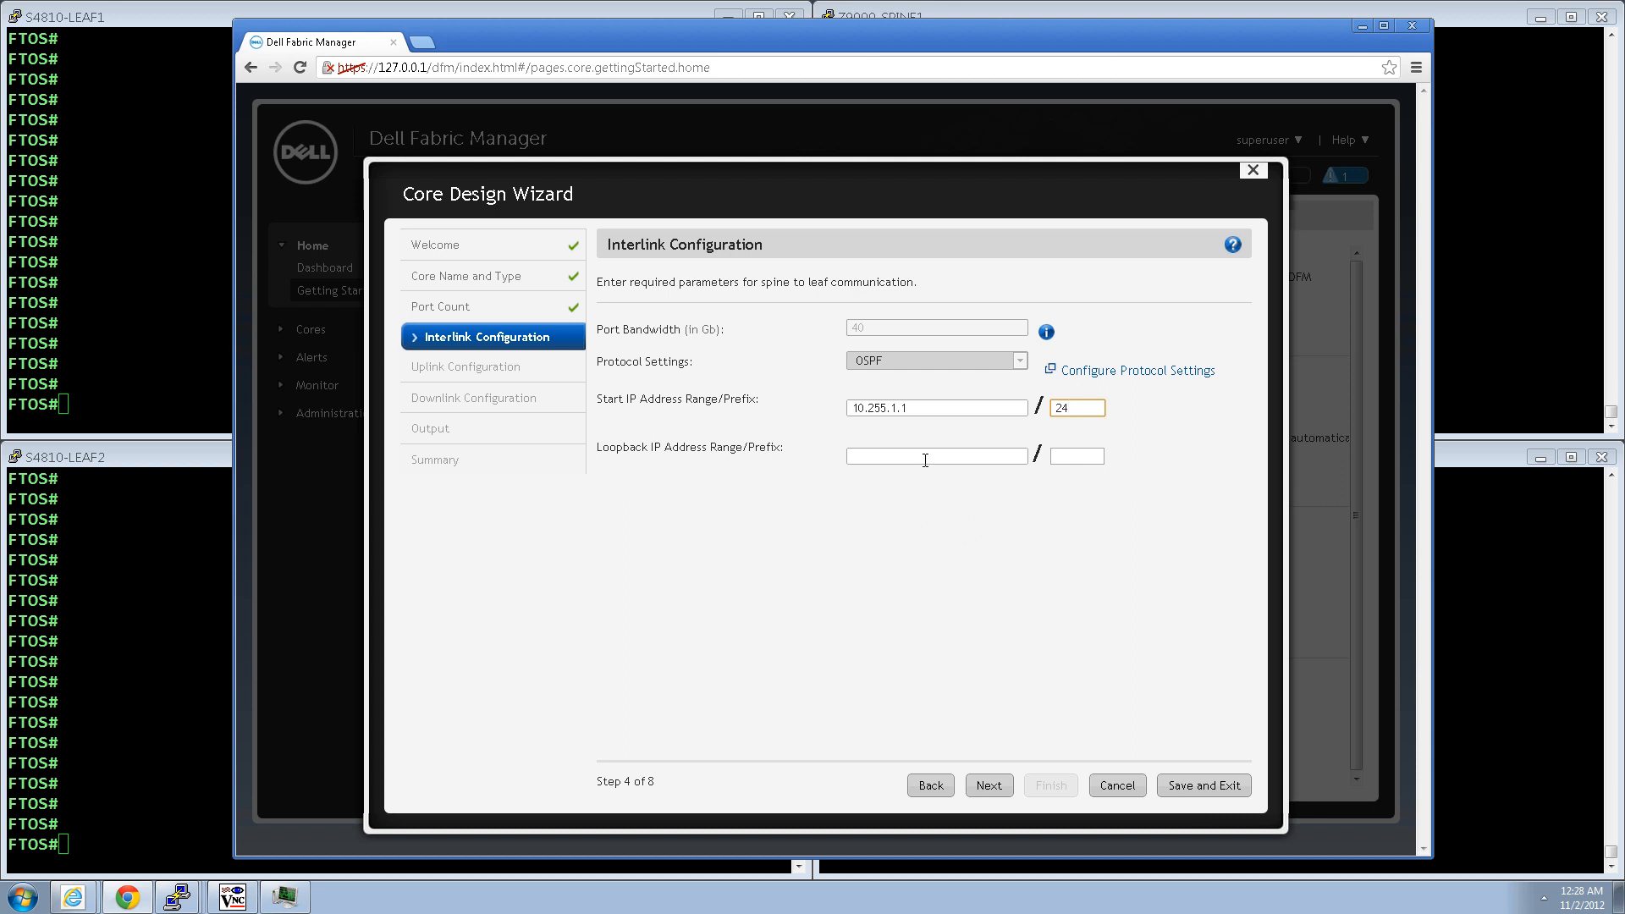
# Set the loopback IP address range to 10.254.1.1 with prefix 24 and proceed to the uplink configuration
pyautogui.click(925, 461)
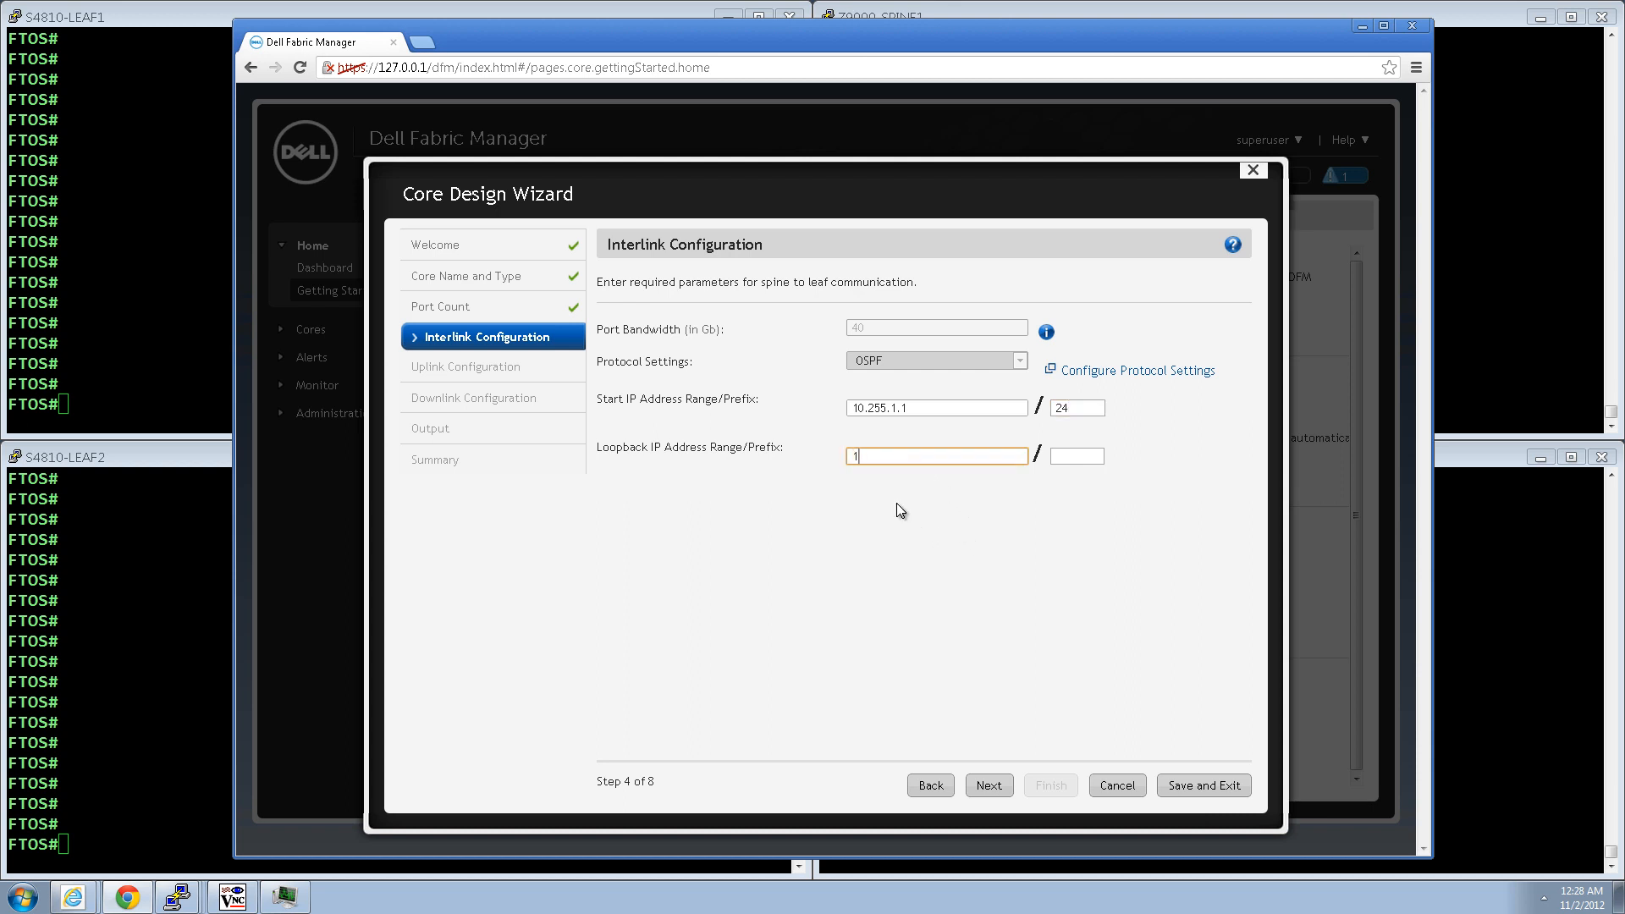
pyautogui.write('10.254.1.1')
pyautogui.press('Tab')
pyautogui.write('24')
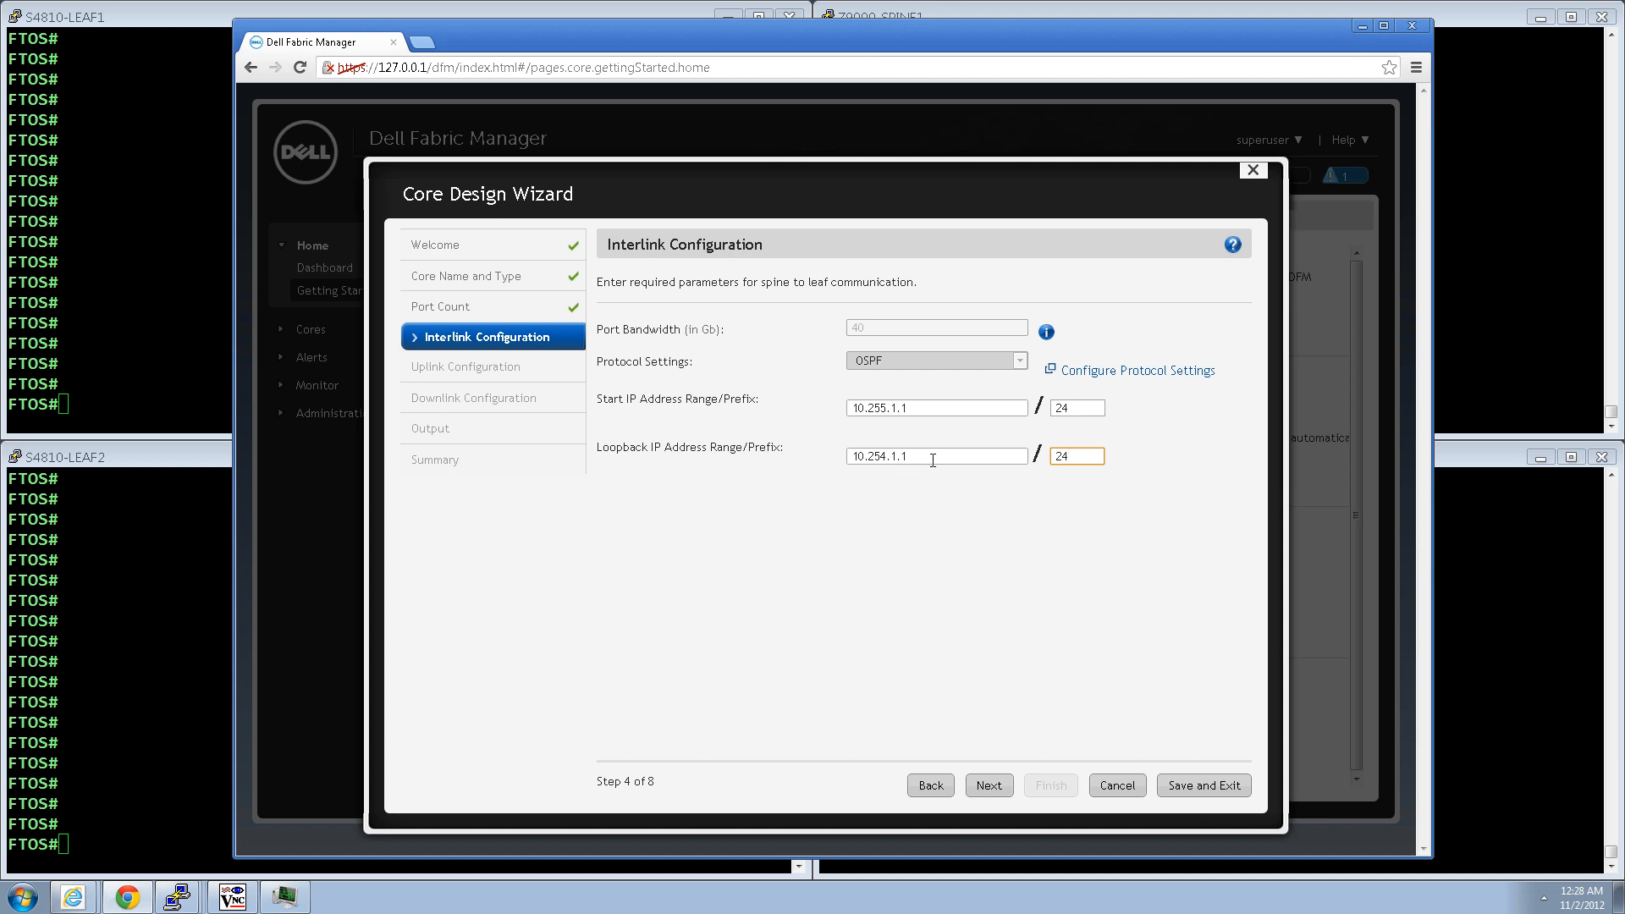
pyautogui.click(987, 787)
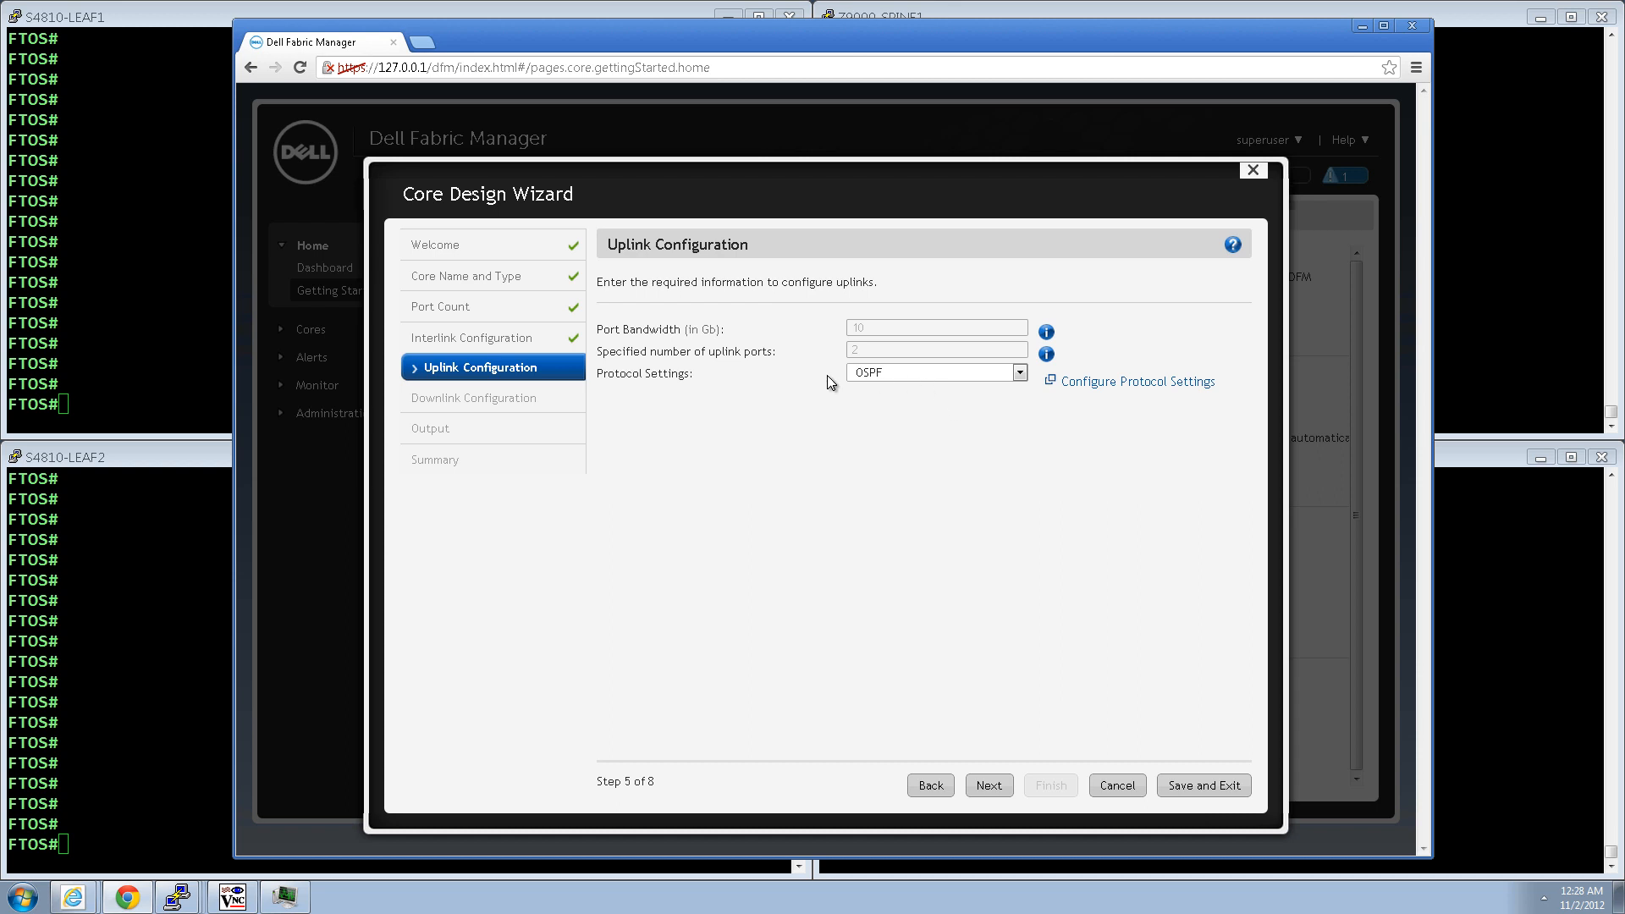
# Select OSPF as the uplink protocol and set the first uplink to local IP 10.253.1.1, remote neighbor IP 10.253.1.2 and area ID 0
pyautogui.click(1018, 374)
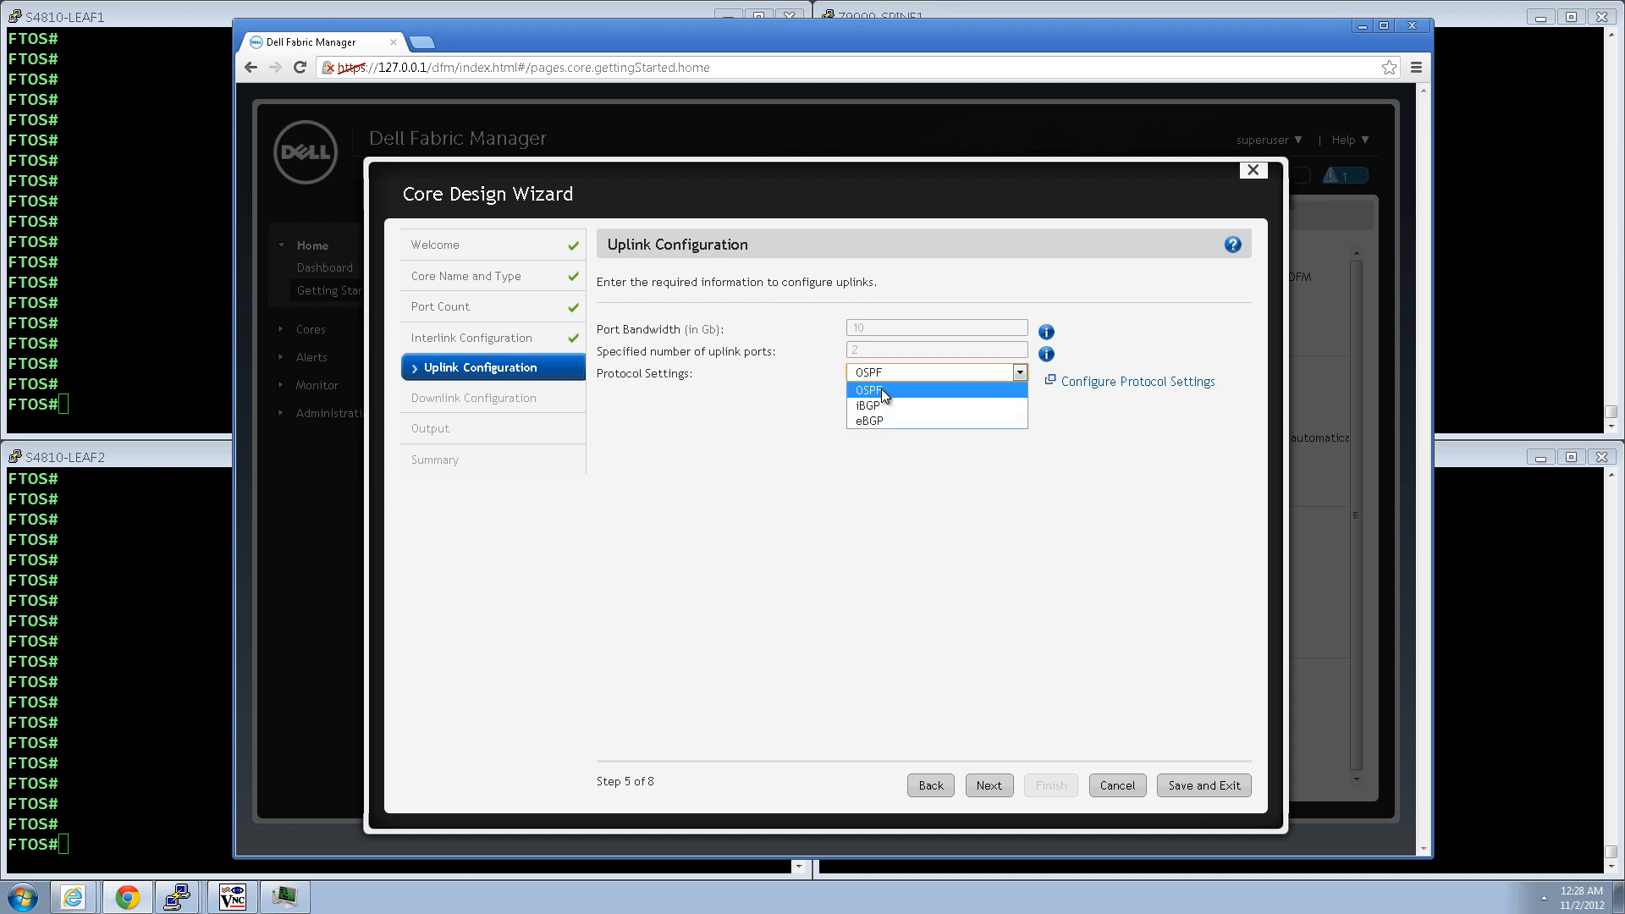
pyautogui.click(880, 390)
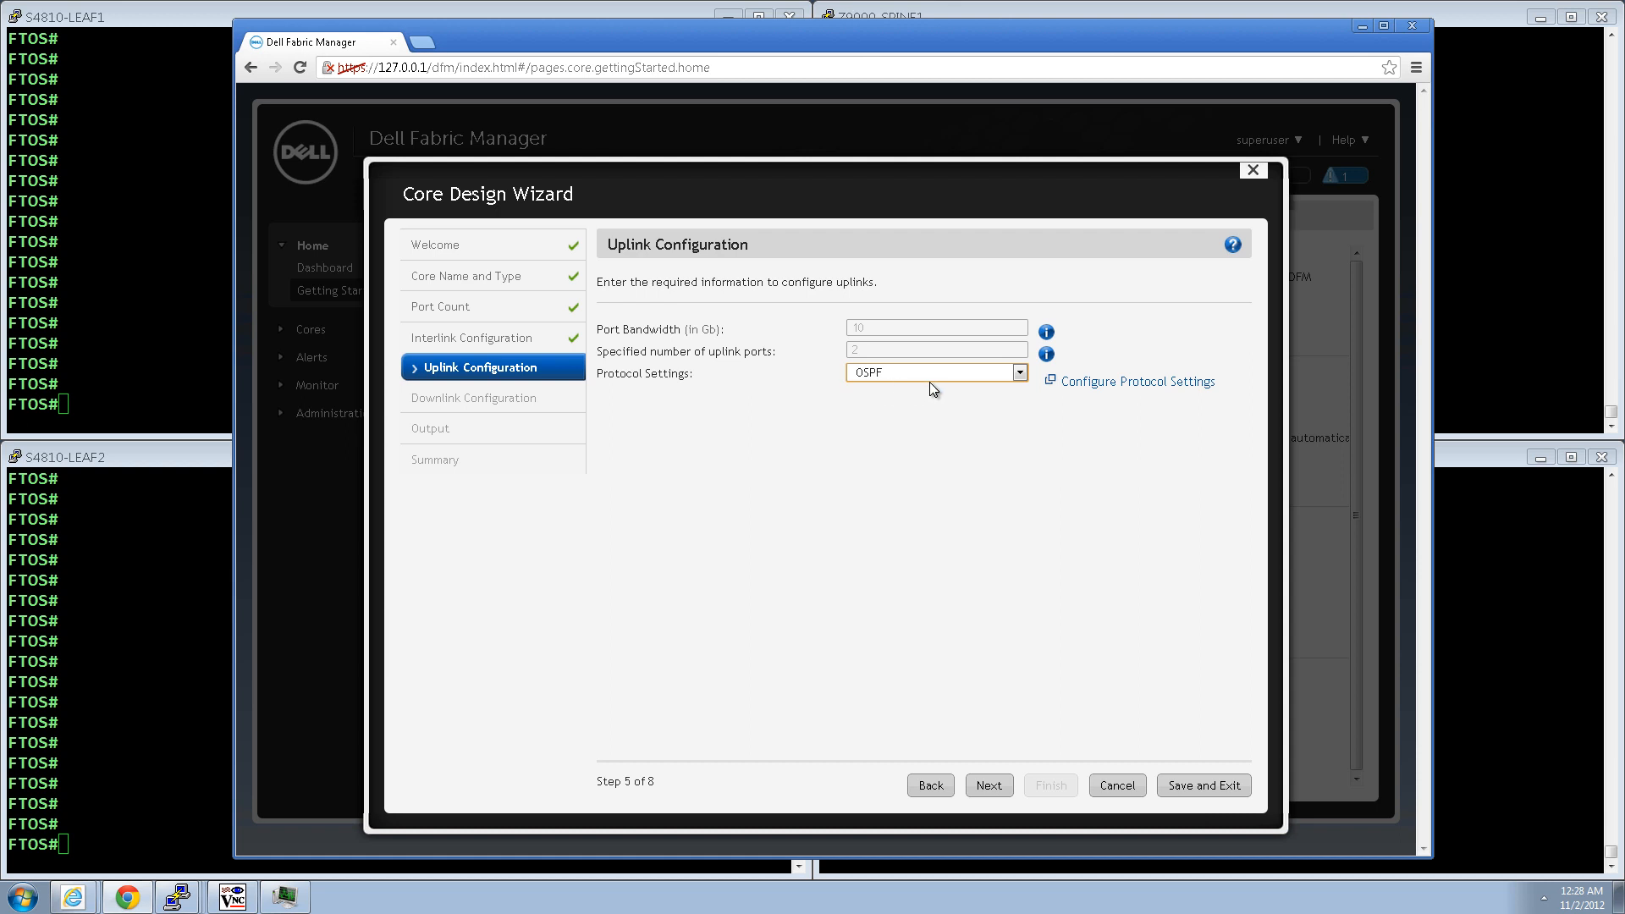
pyautogui.click(1138, 385)
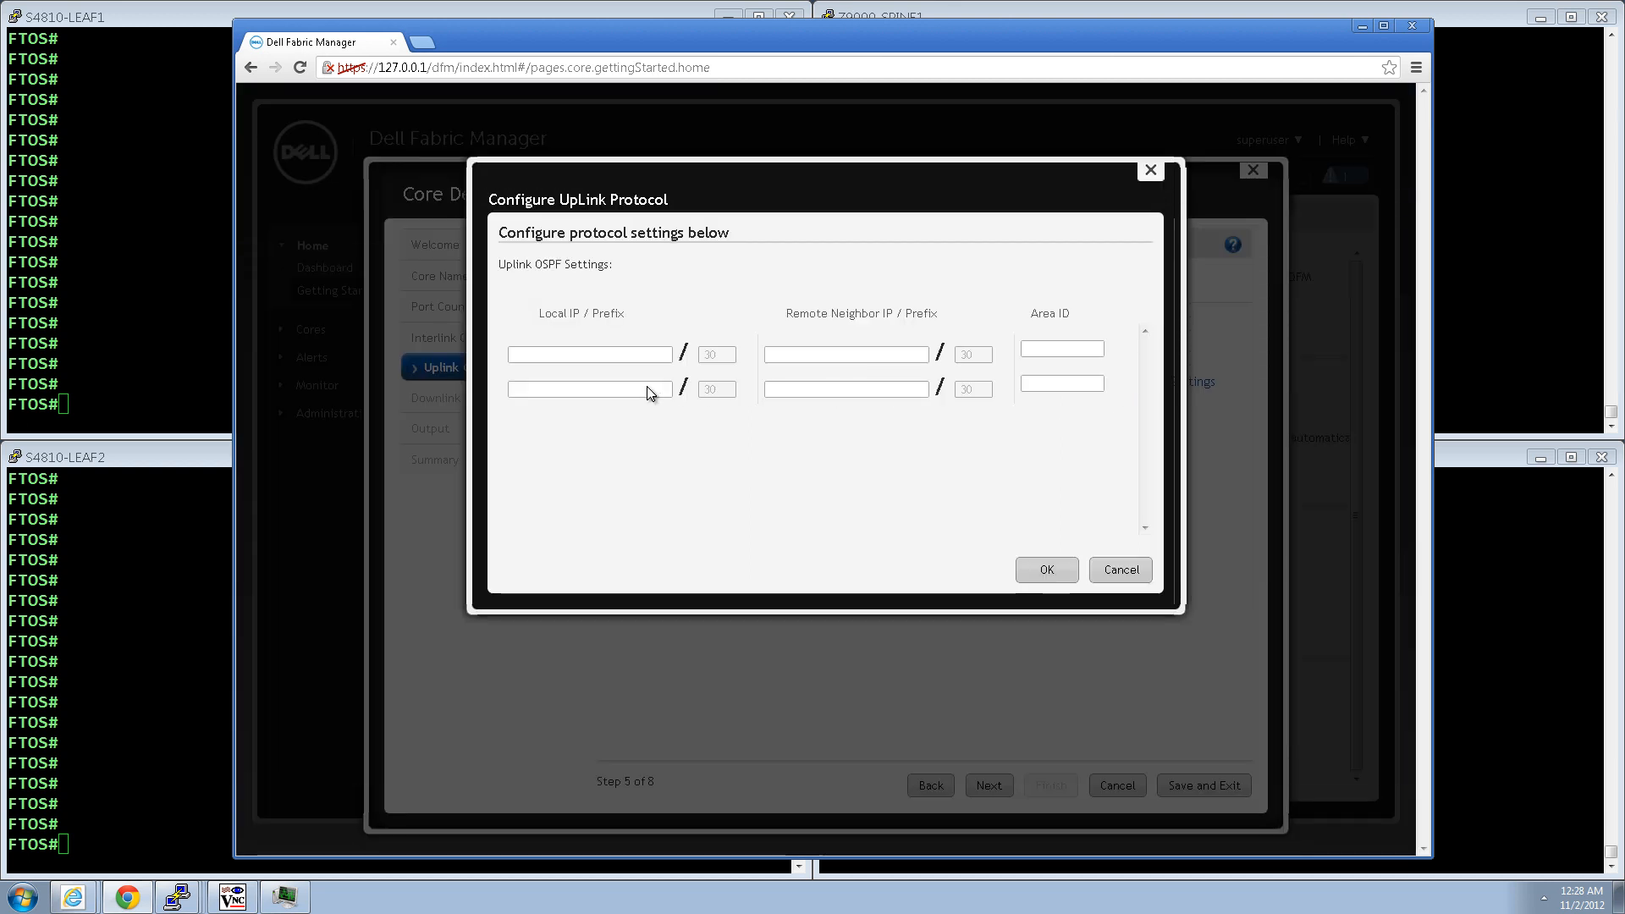
pyautogui.click(591, 357)
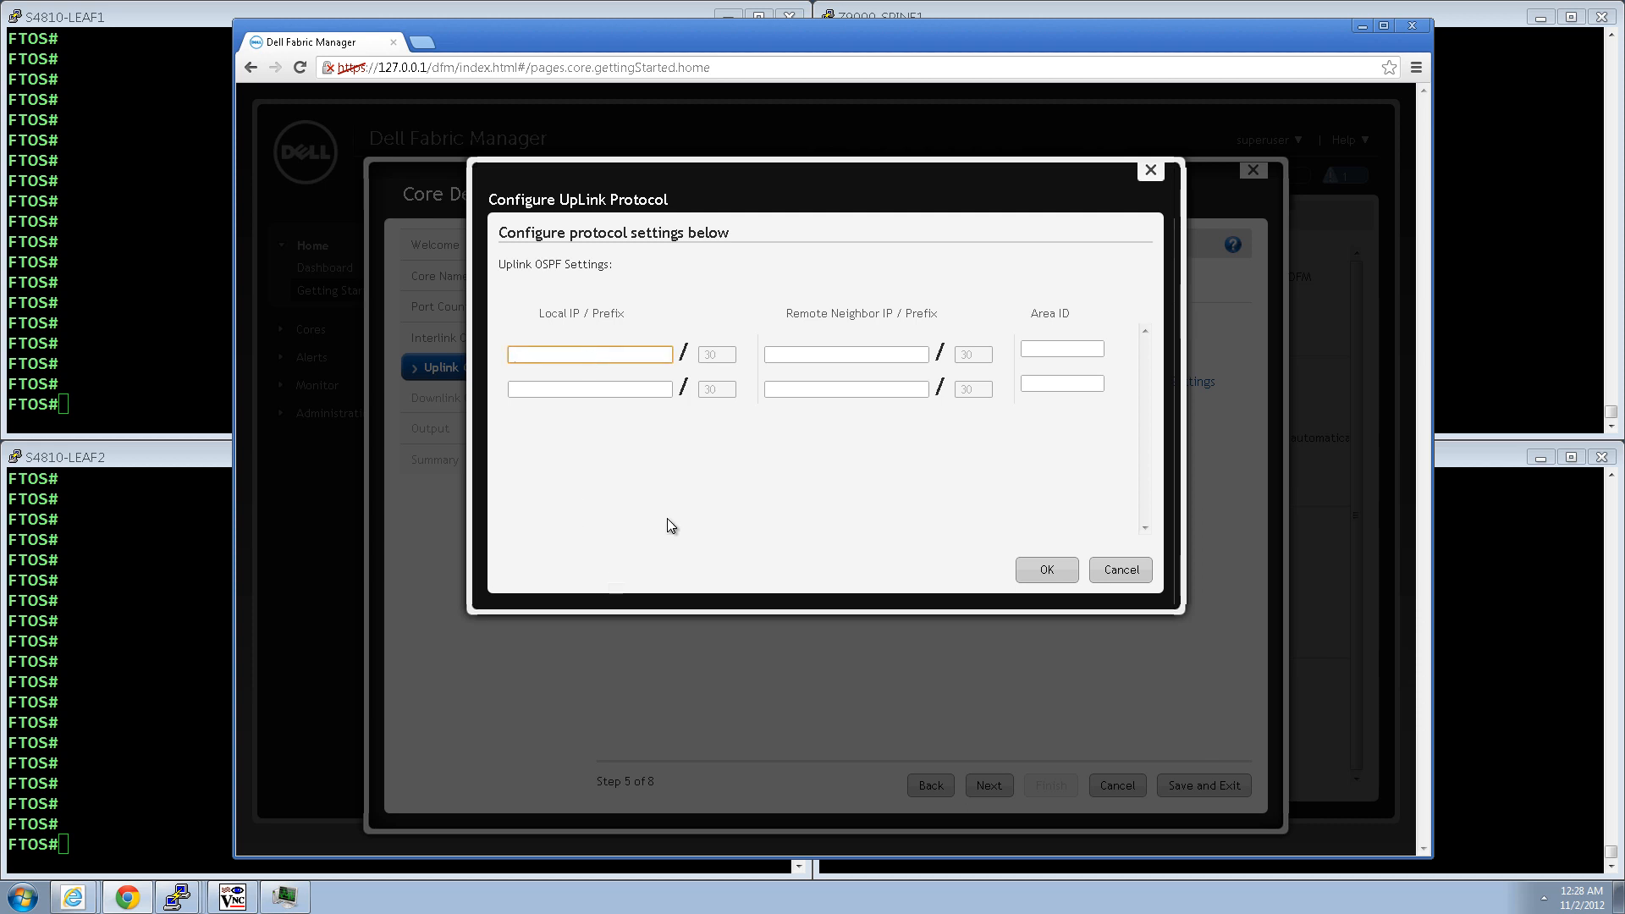
pyautogui.write('10.253.1.1')
pyautogui.press('Tab')
pyautogui.write('10.2')
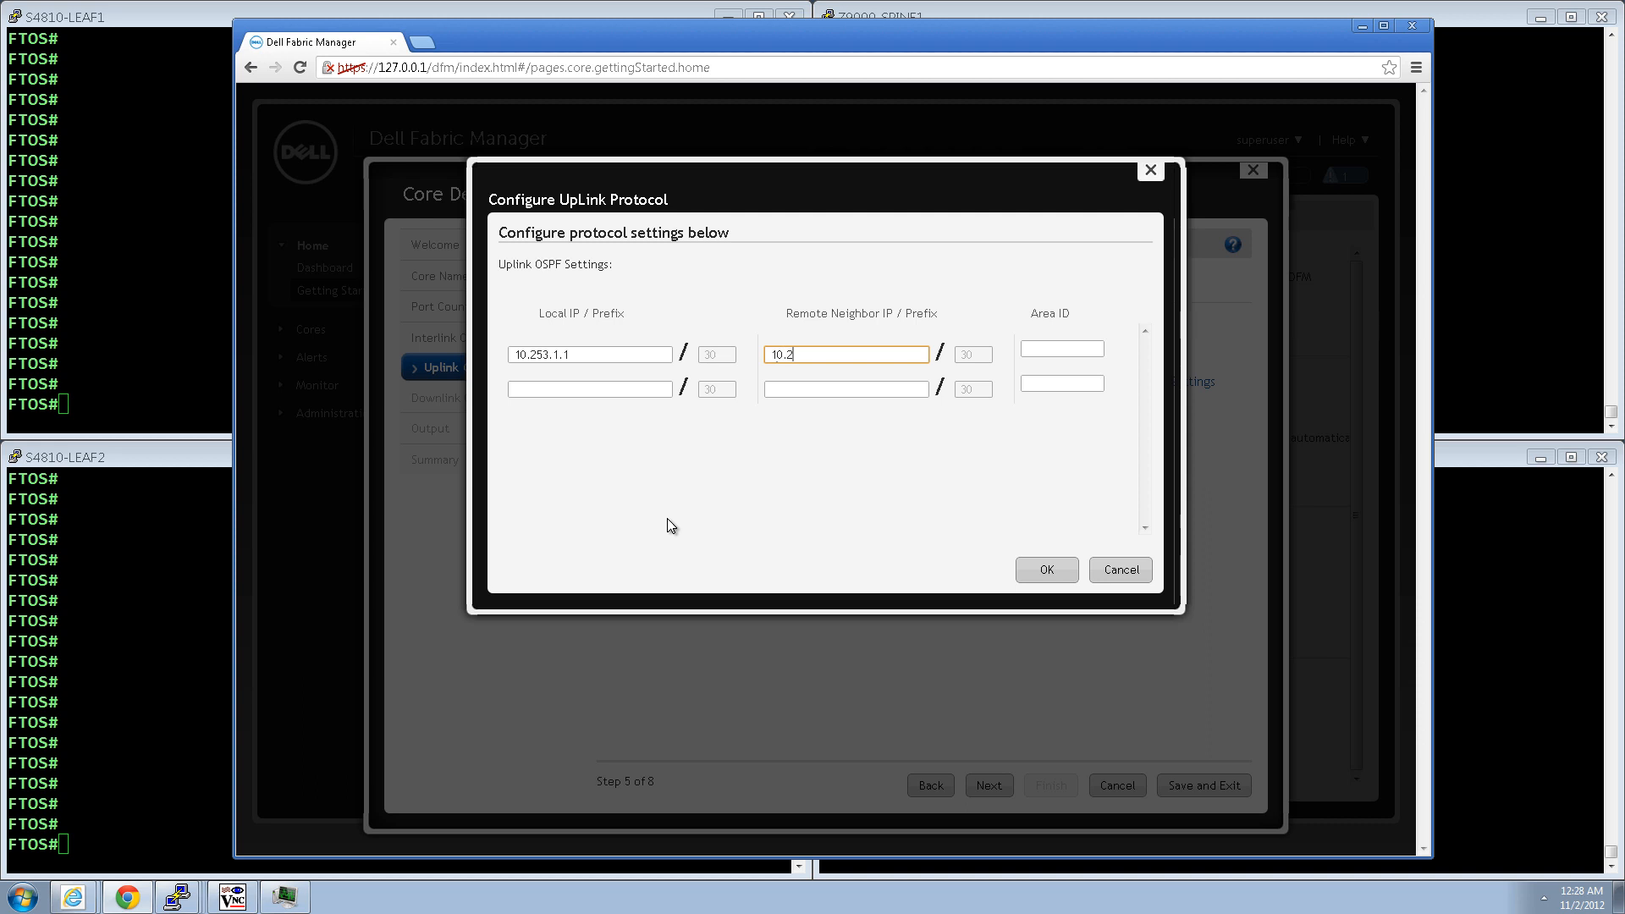
pyautogui.write('53.1.2')
pyautogui.press('Tab')
pyautogui.write('0')
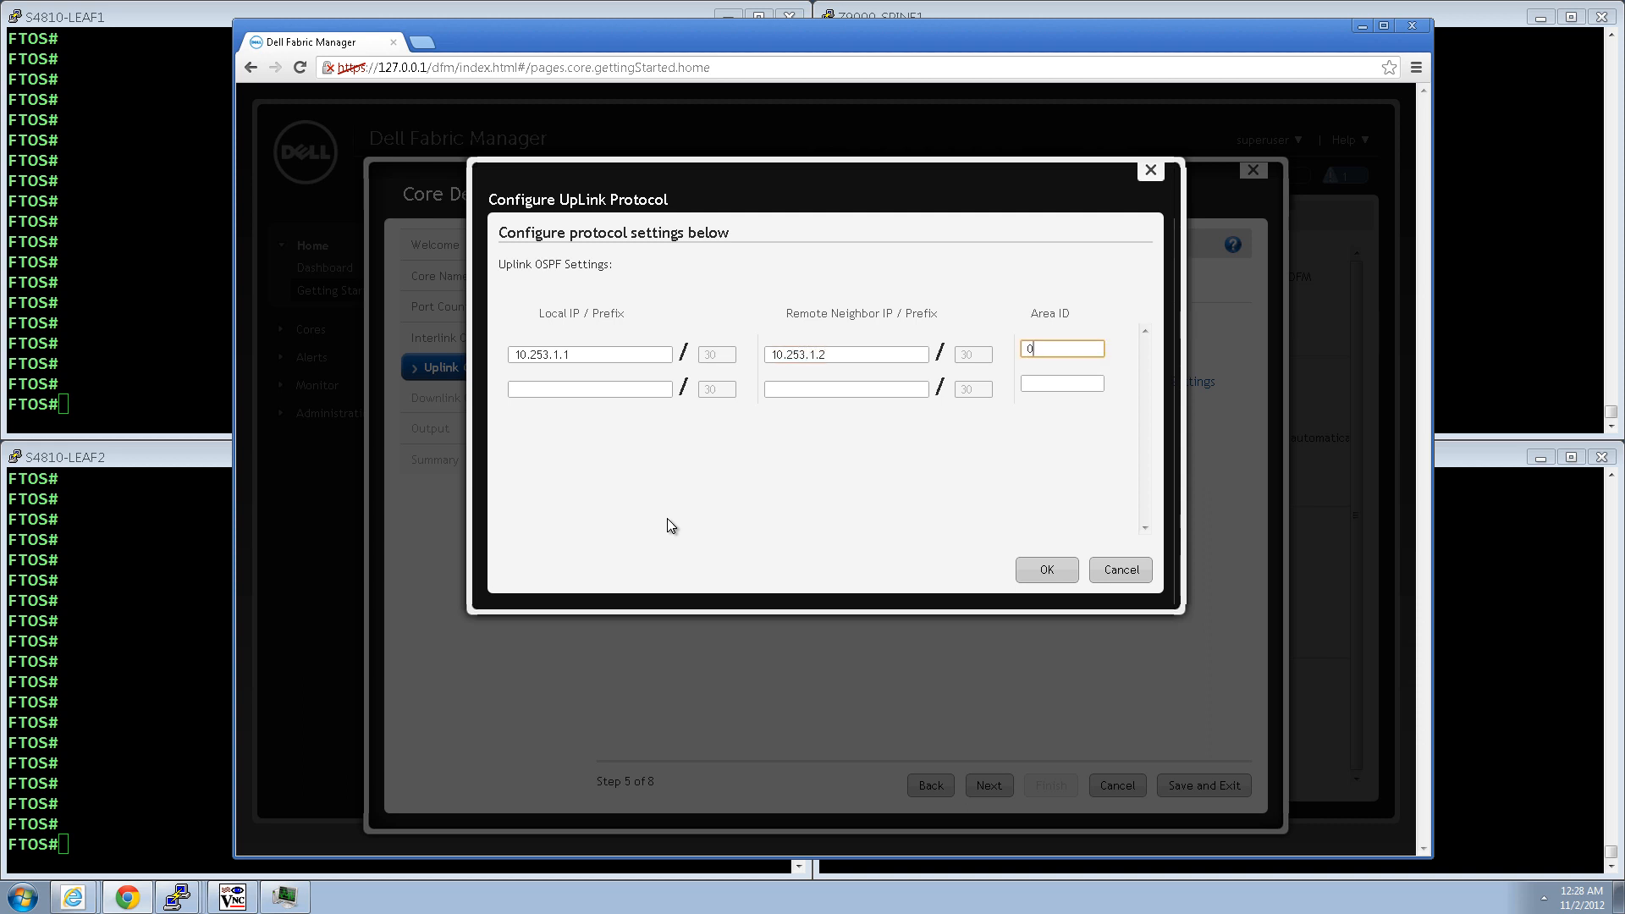
# Set the second uplink to local IP 10.253.1.5, remote neighbor IP 10.253.1.6 and area ID 0, and proceed to the downlink configuration
pyautogui.click(614, 387)
pyautogui.write('10.253')
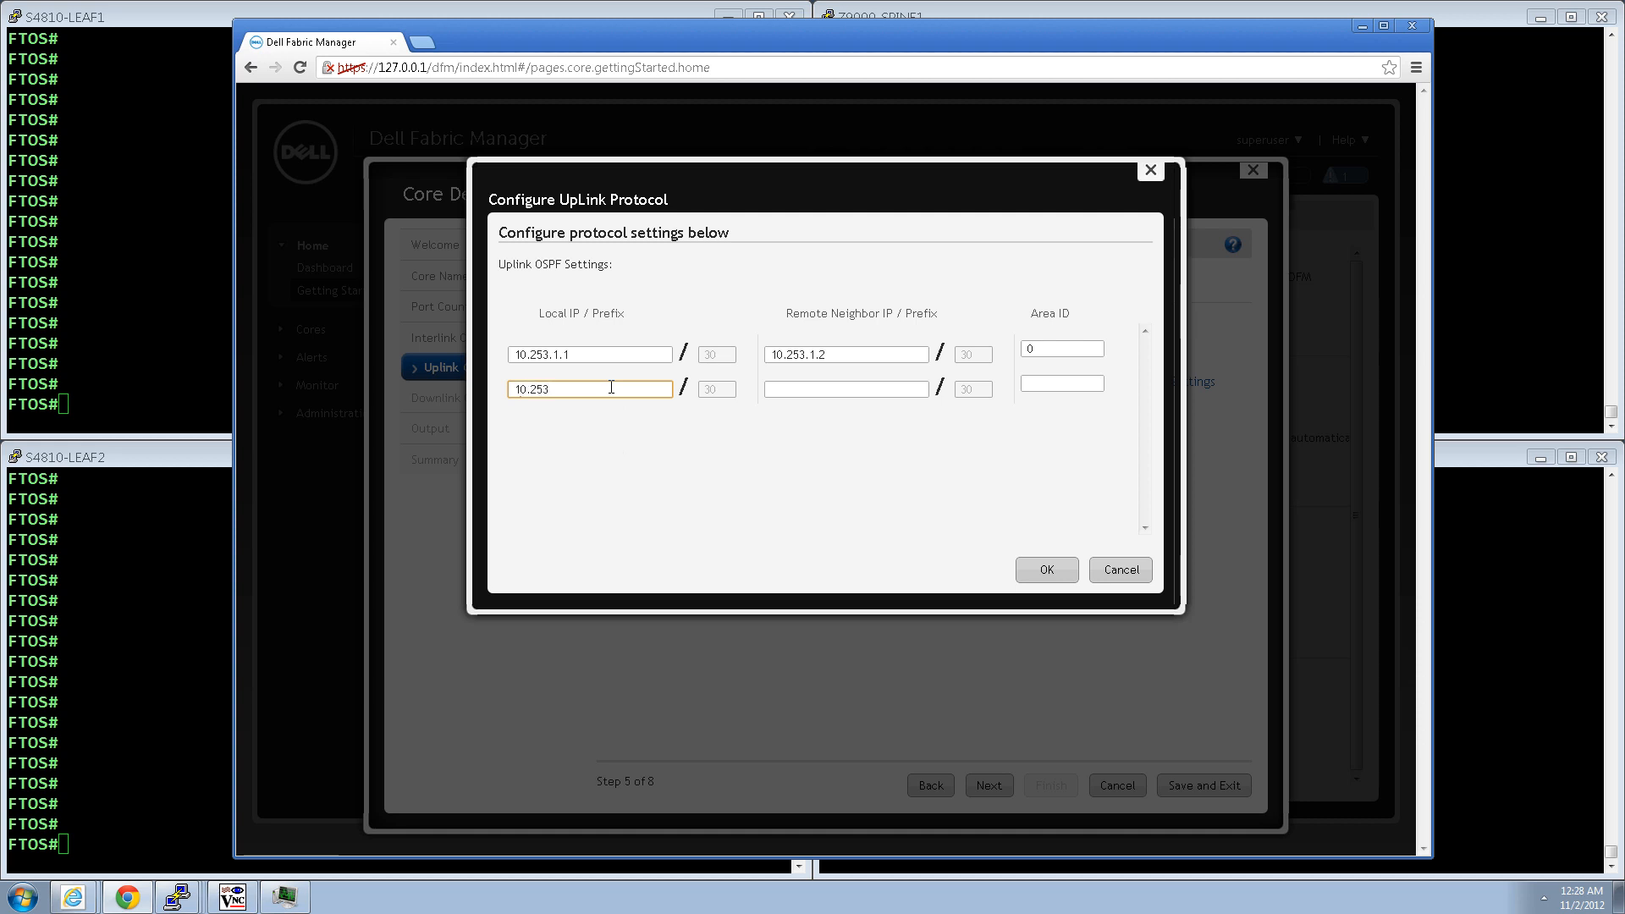
pyautogui.write('.1.5')
pyautogui.press('Tab')
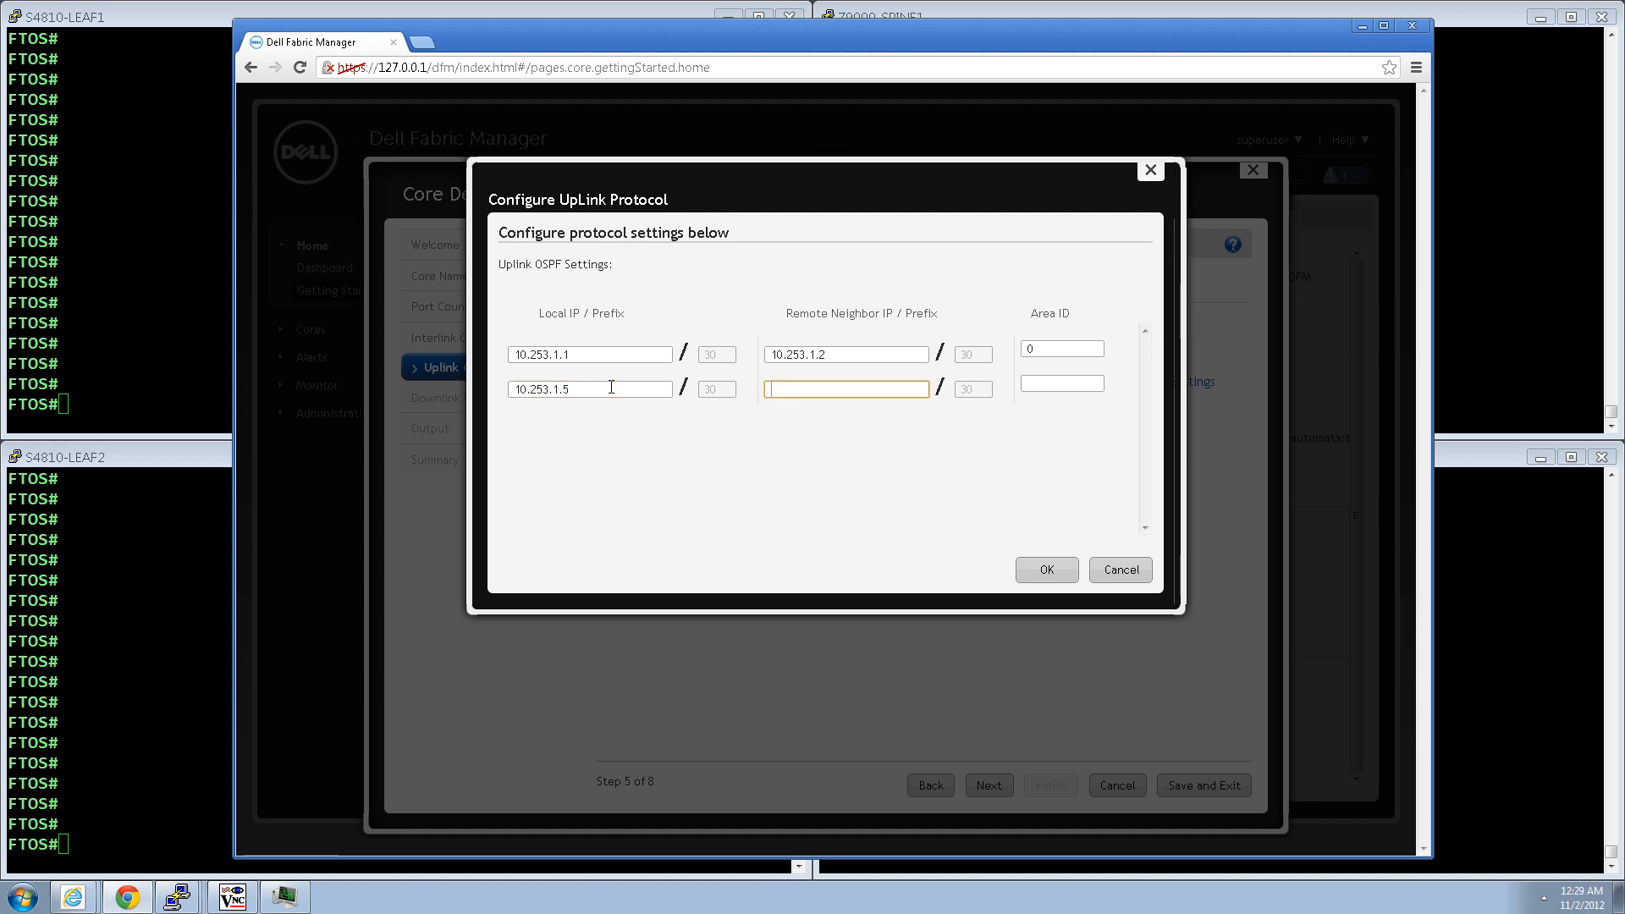
pyautogui.write('10.253.1.6')
pyautogui.press('Tab')
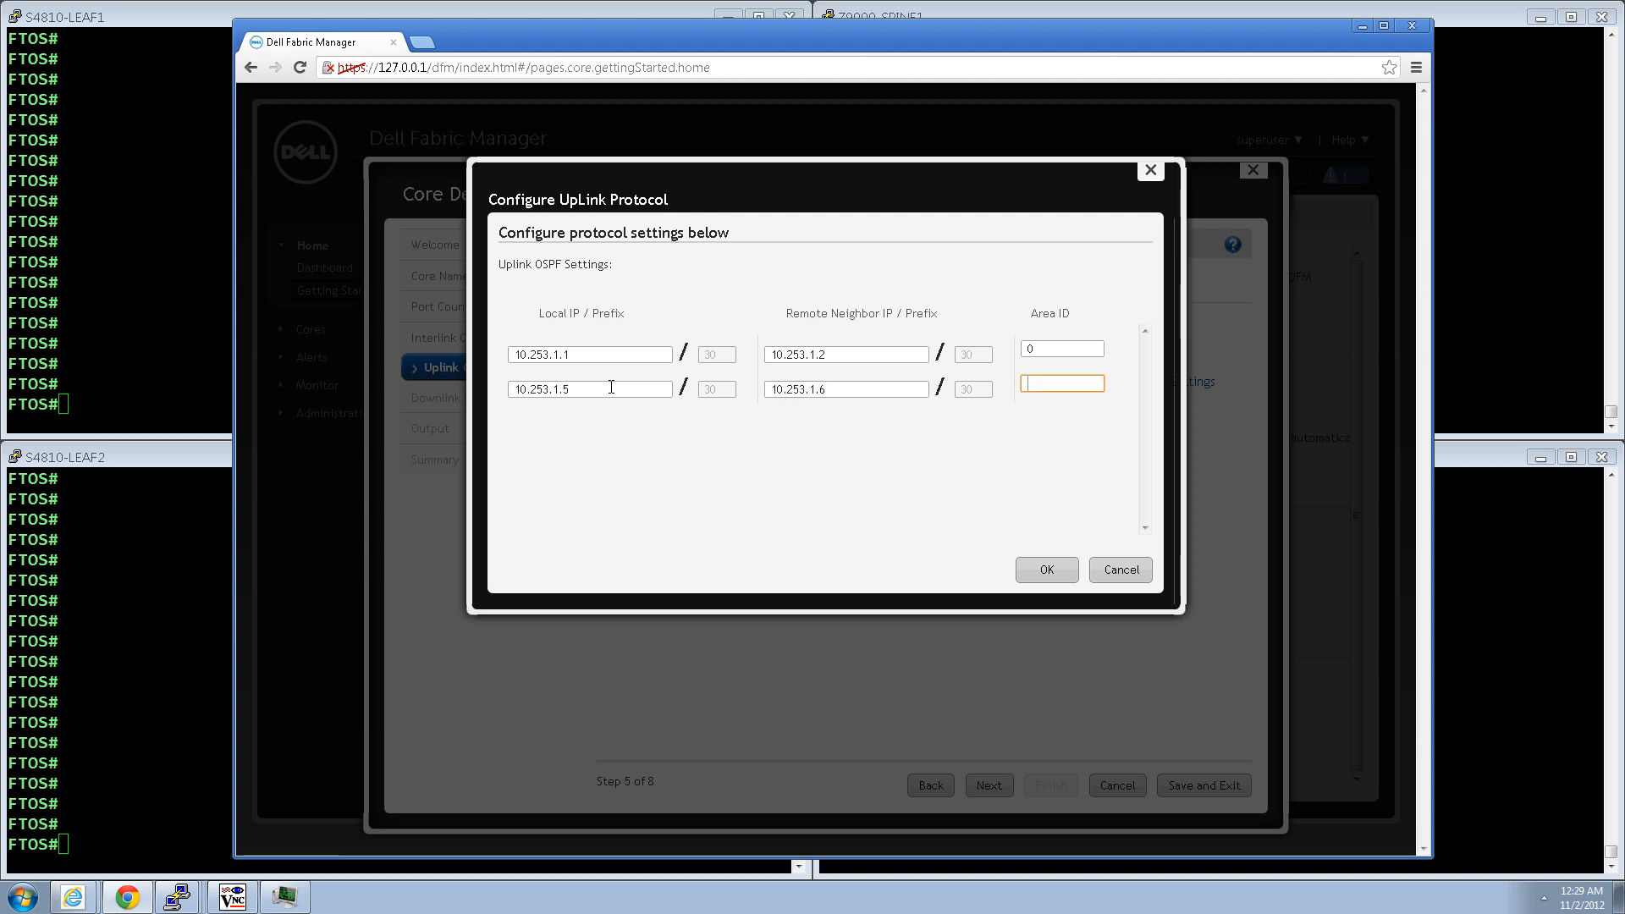
pyautogui.write('0')
pyautogui.click(1046, 569)
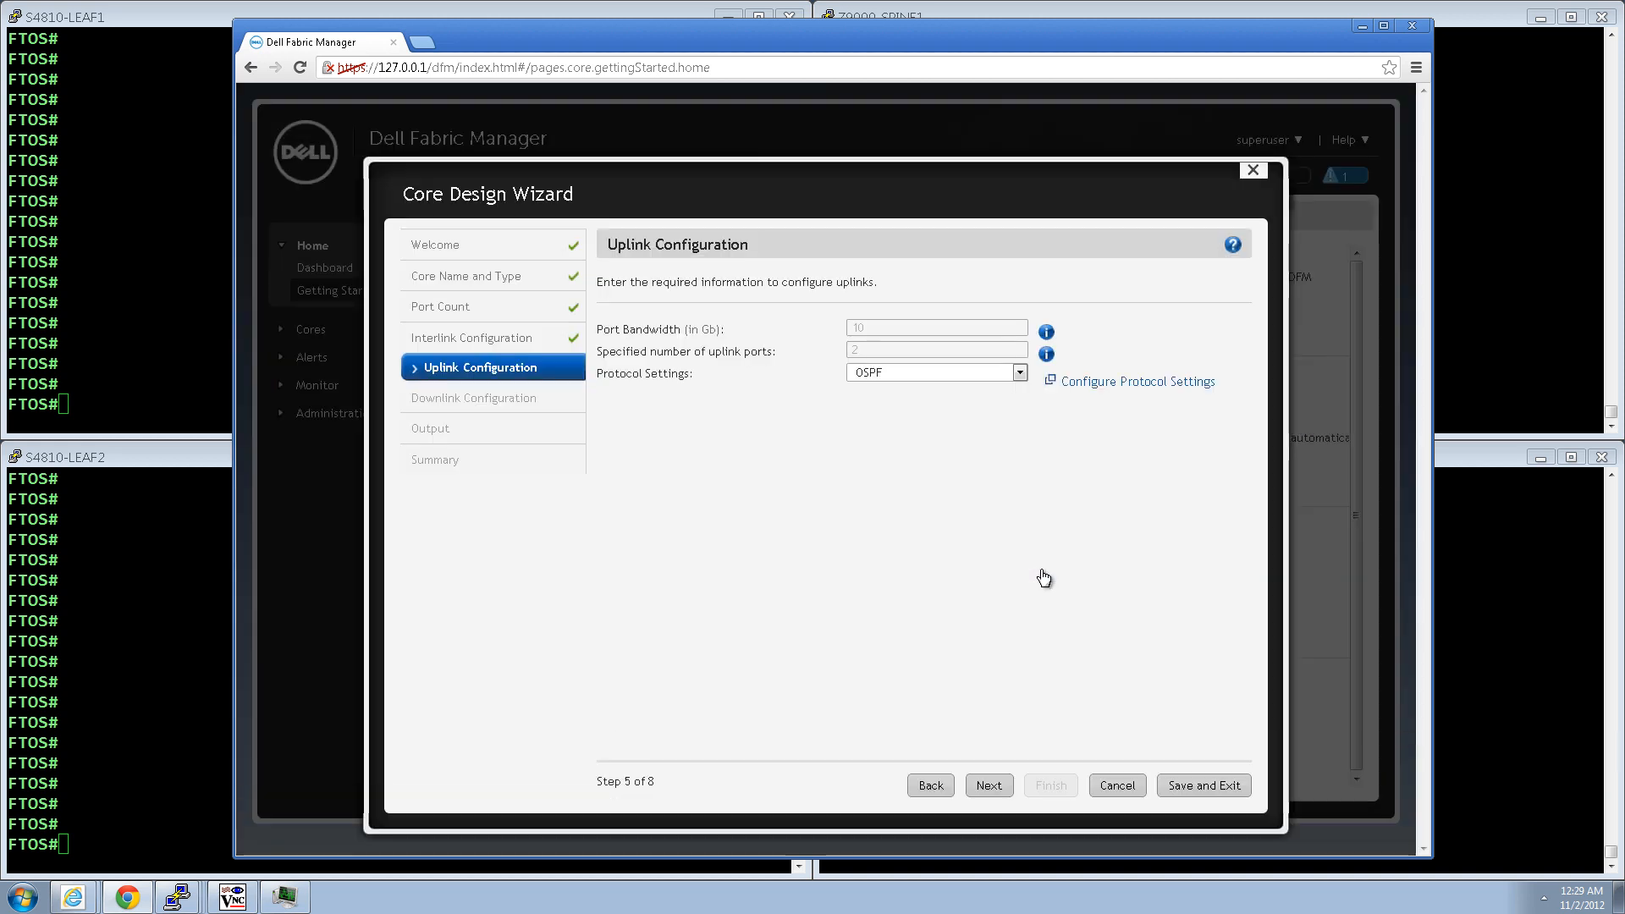
pyautogui.click(987, 784)
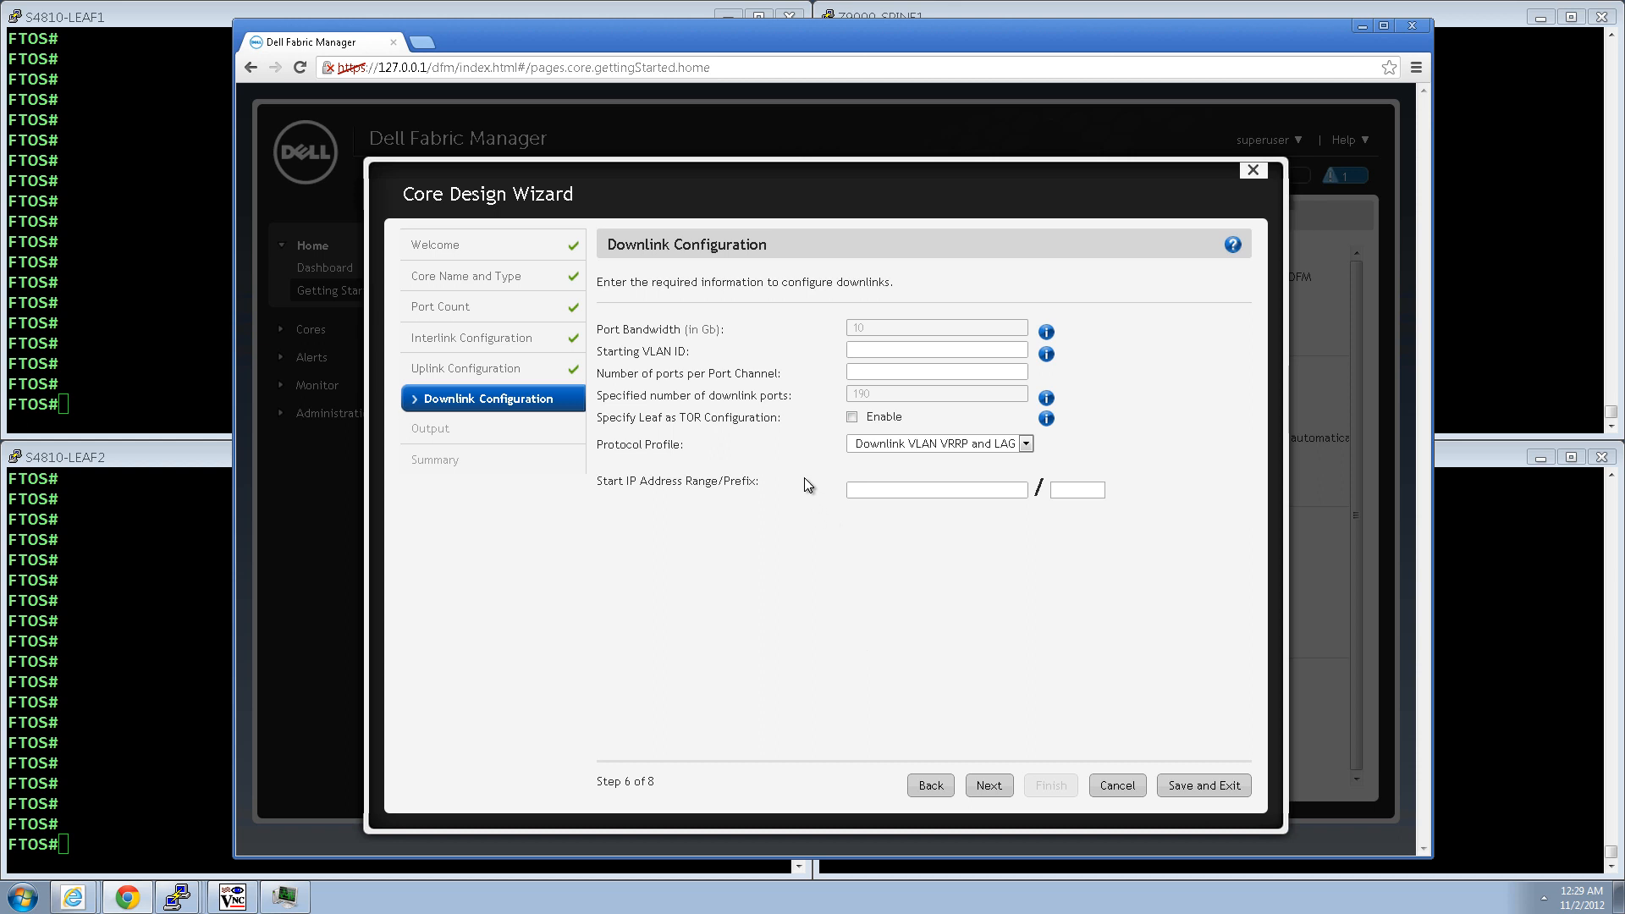
# Enable the leaf as TOR configuration for the downlinks and set the starting VLAN ID to 10
pyautogui.click(852, 417)
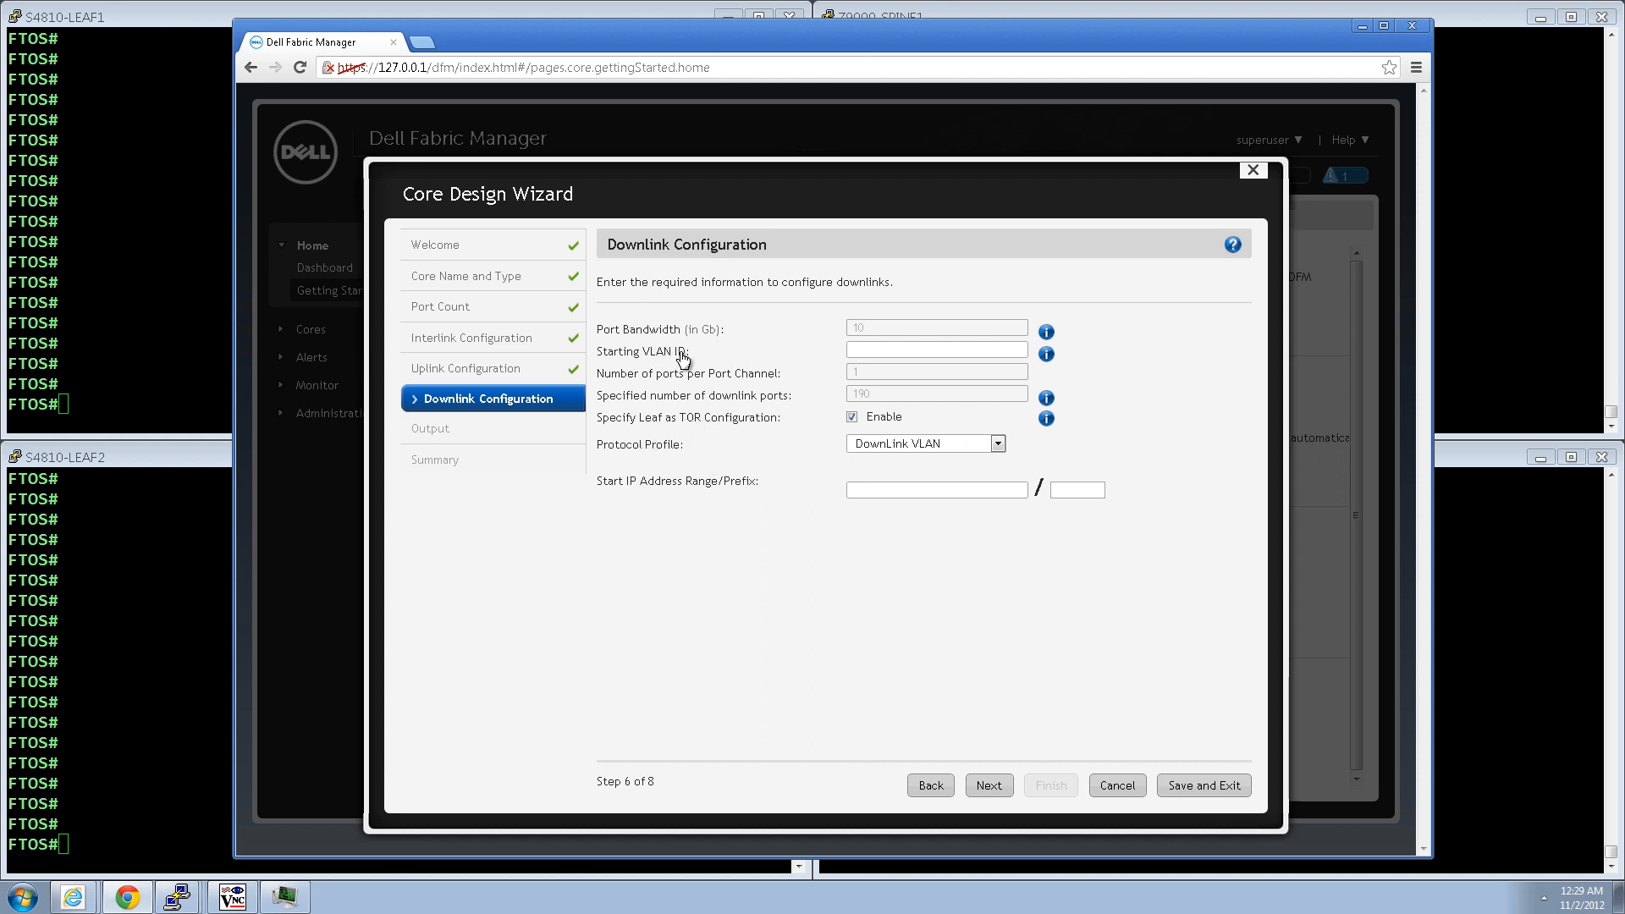
pyautogui.click(874, 358)
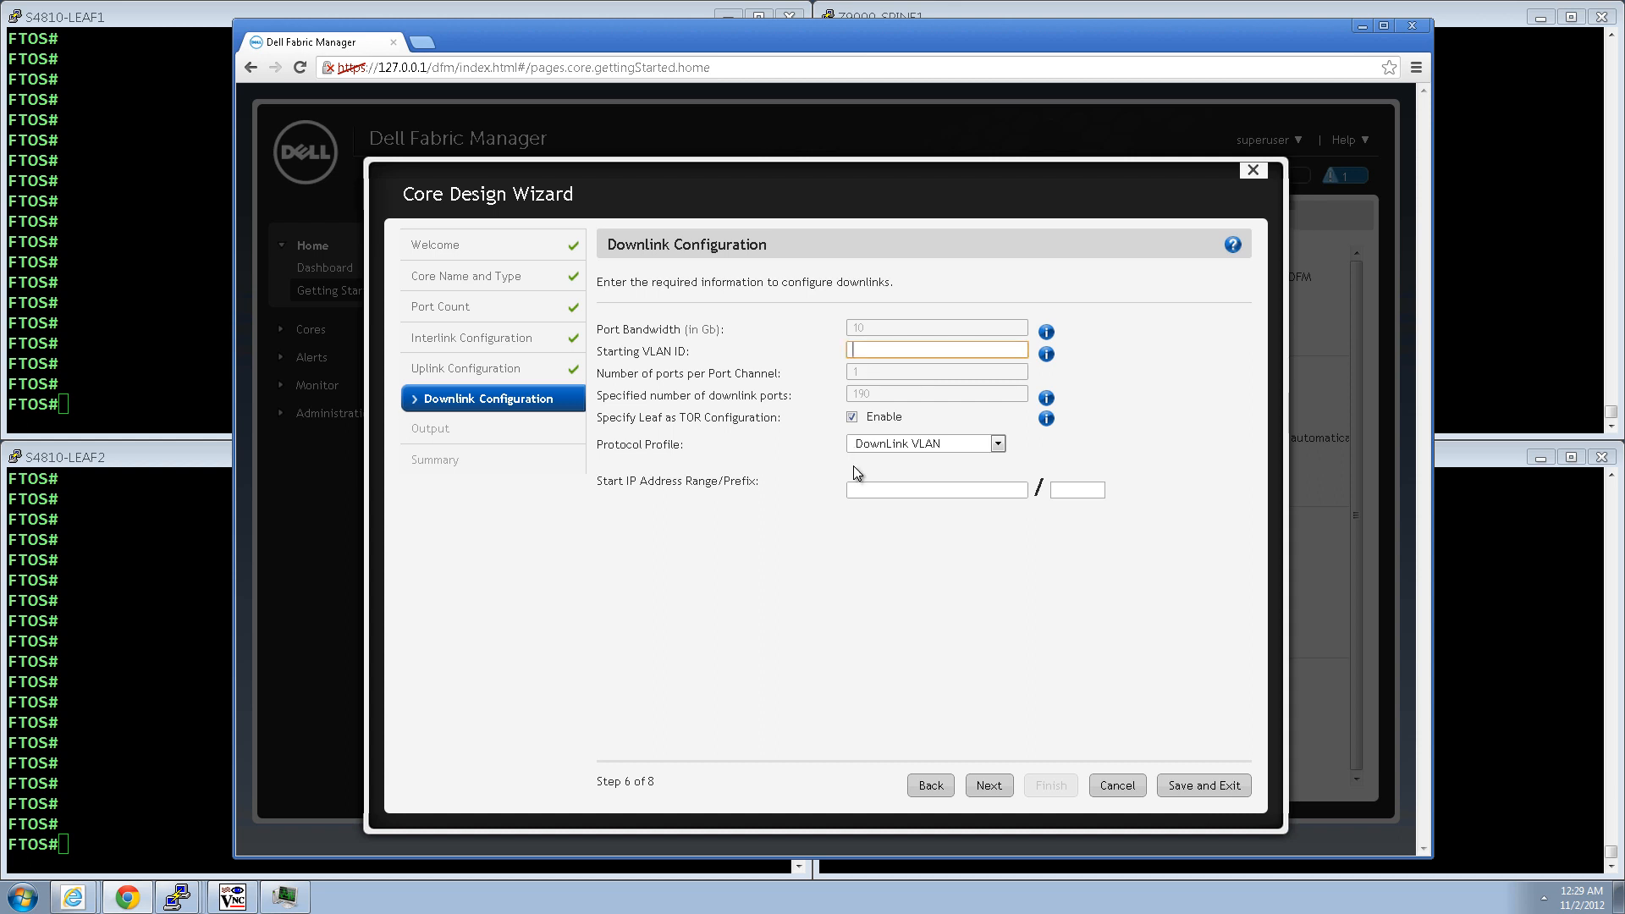
pyautogui.write('10')
# Set the downlink start IP address range to 10.1.1.1 with prefix 15 and proceed to the output
pyautogui.click(871, 492)
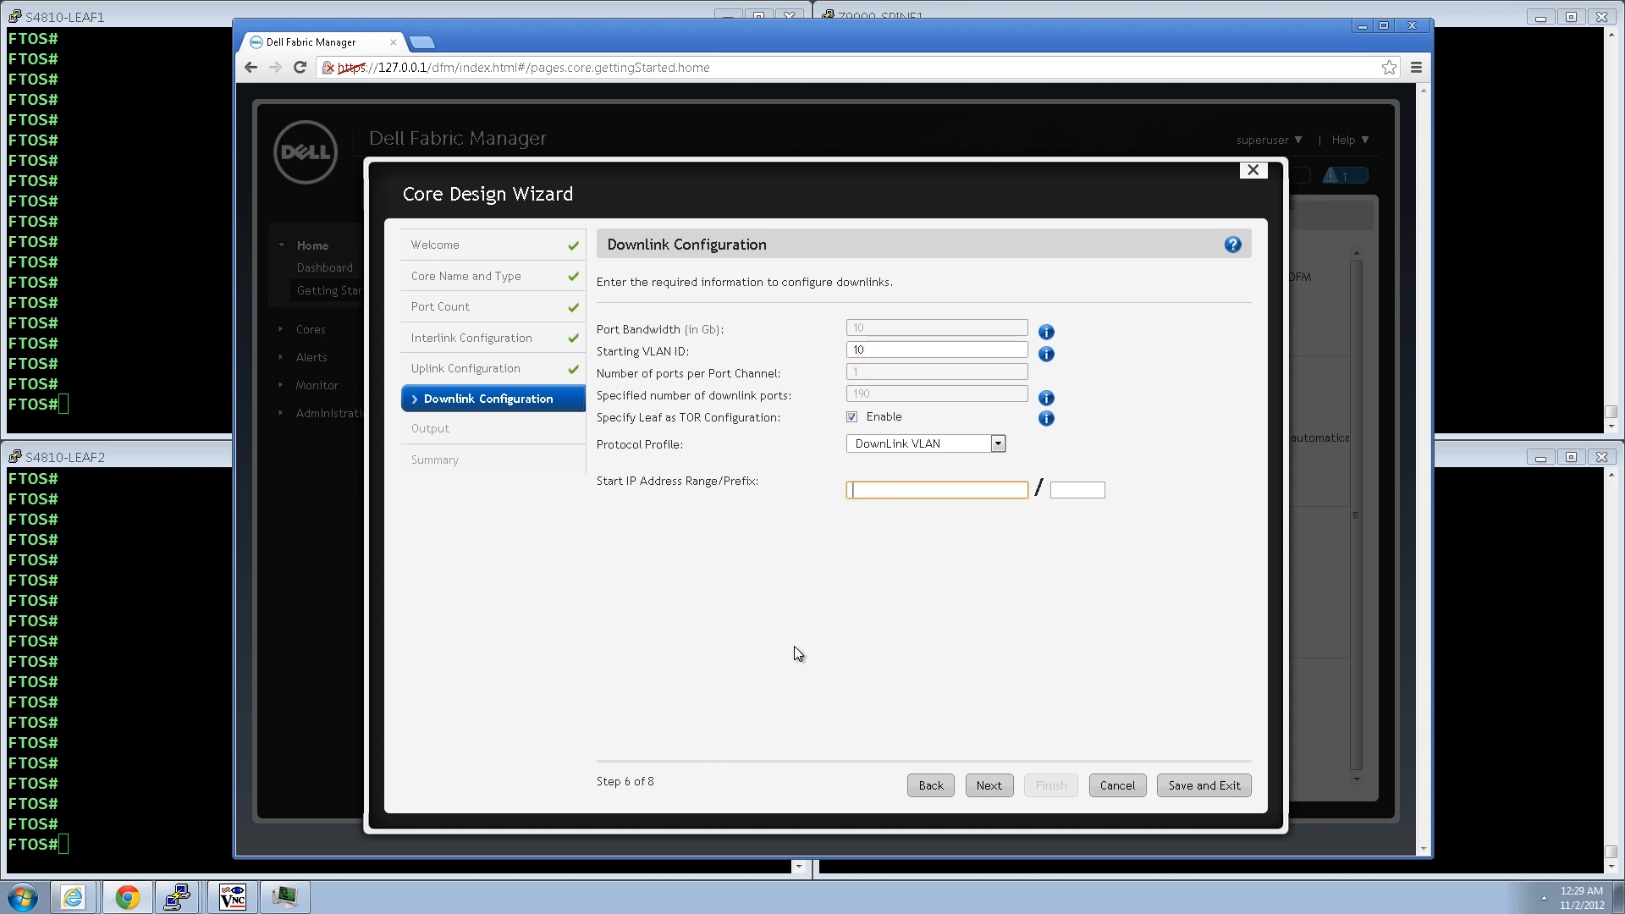
pyautogui.write('10.1.1.1')
pyautogui.press('Tab')
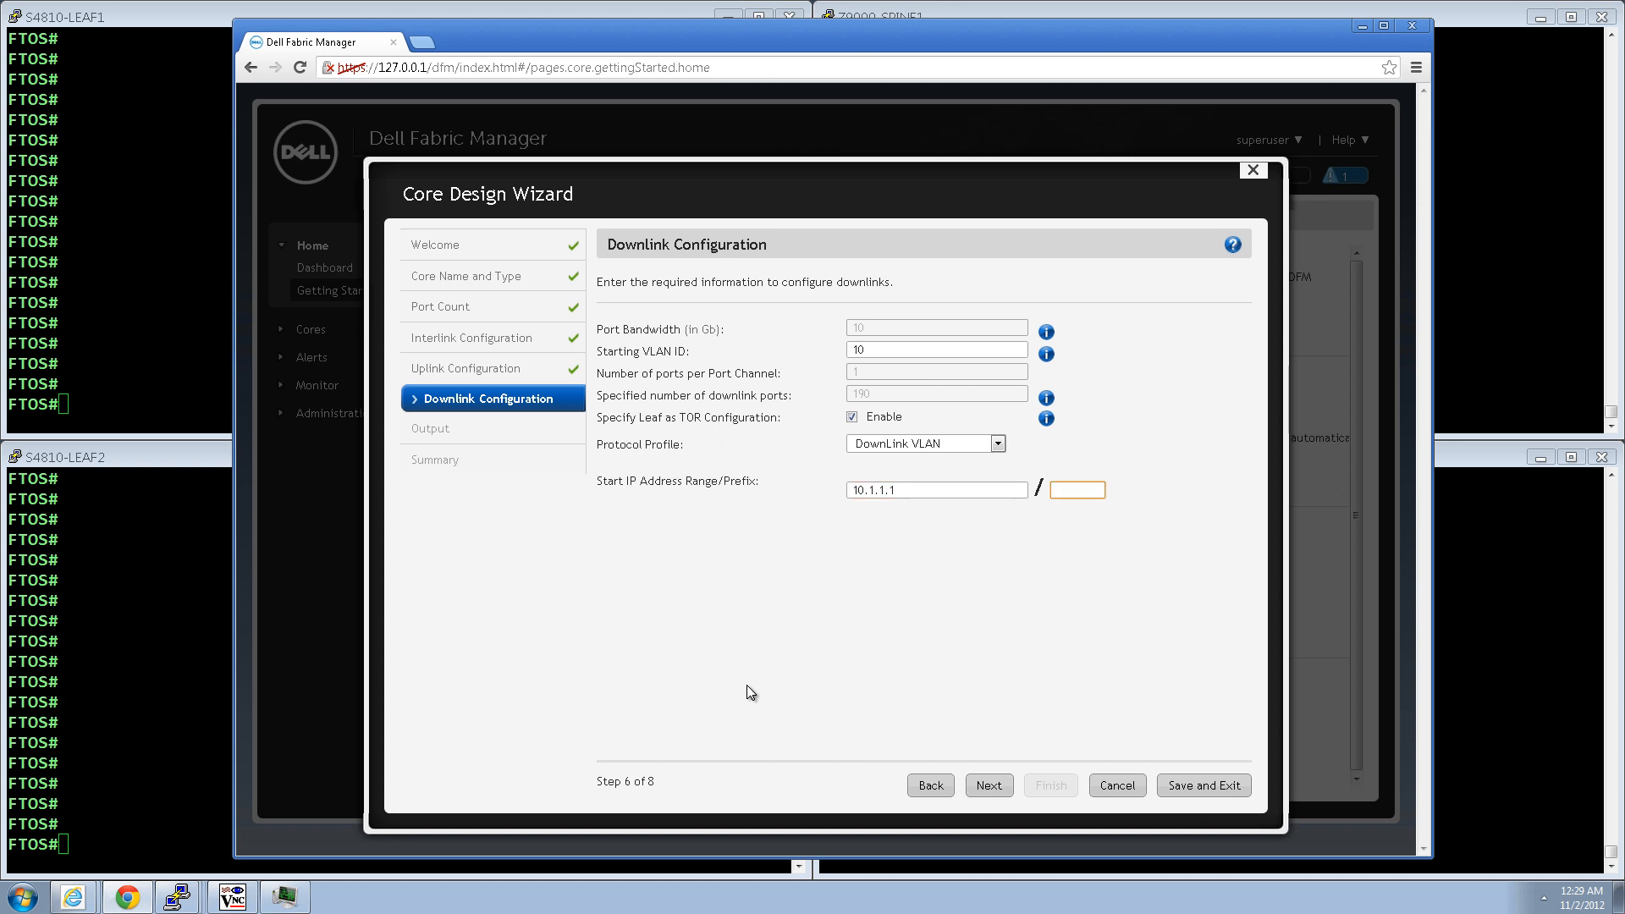
pyautogui.write('15')
pyautogui.click(988, 785)
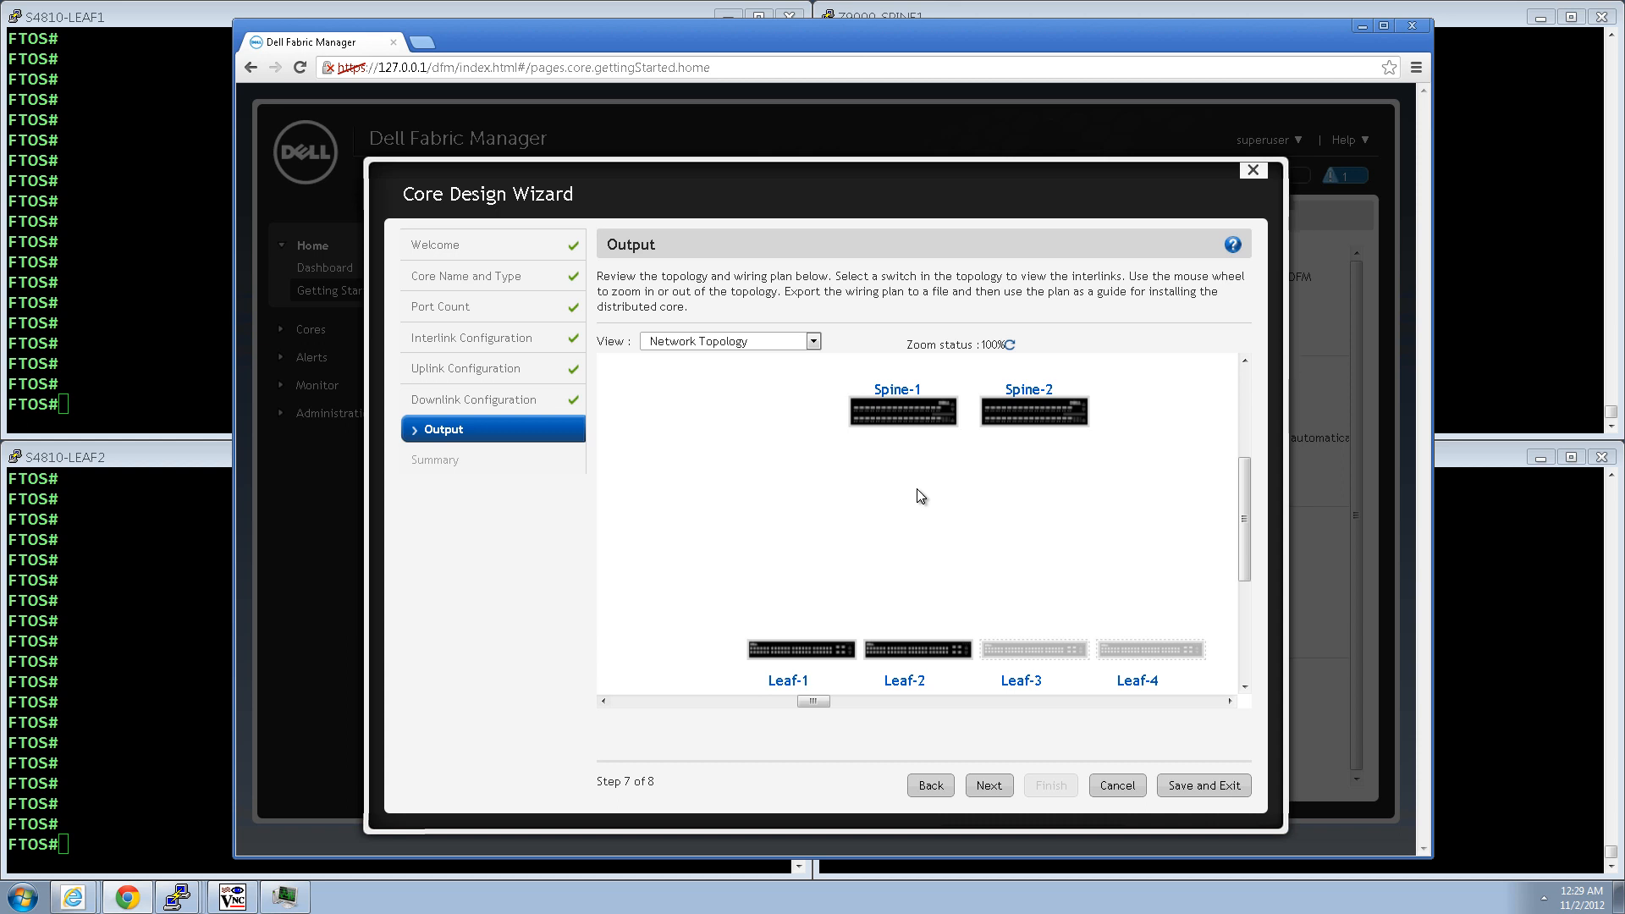
# Examine the interlinks of both spine switches and all four leaf switches in the network topology
pyautogui.click(897, 398)
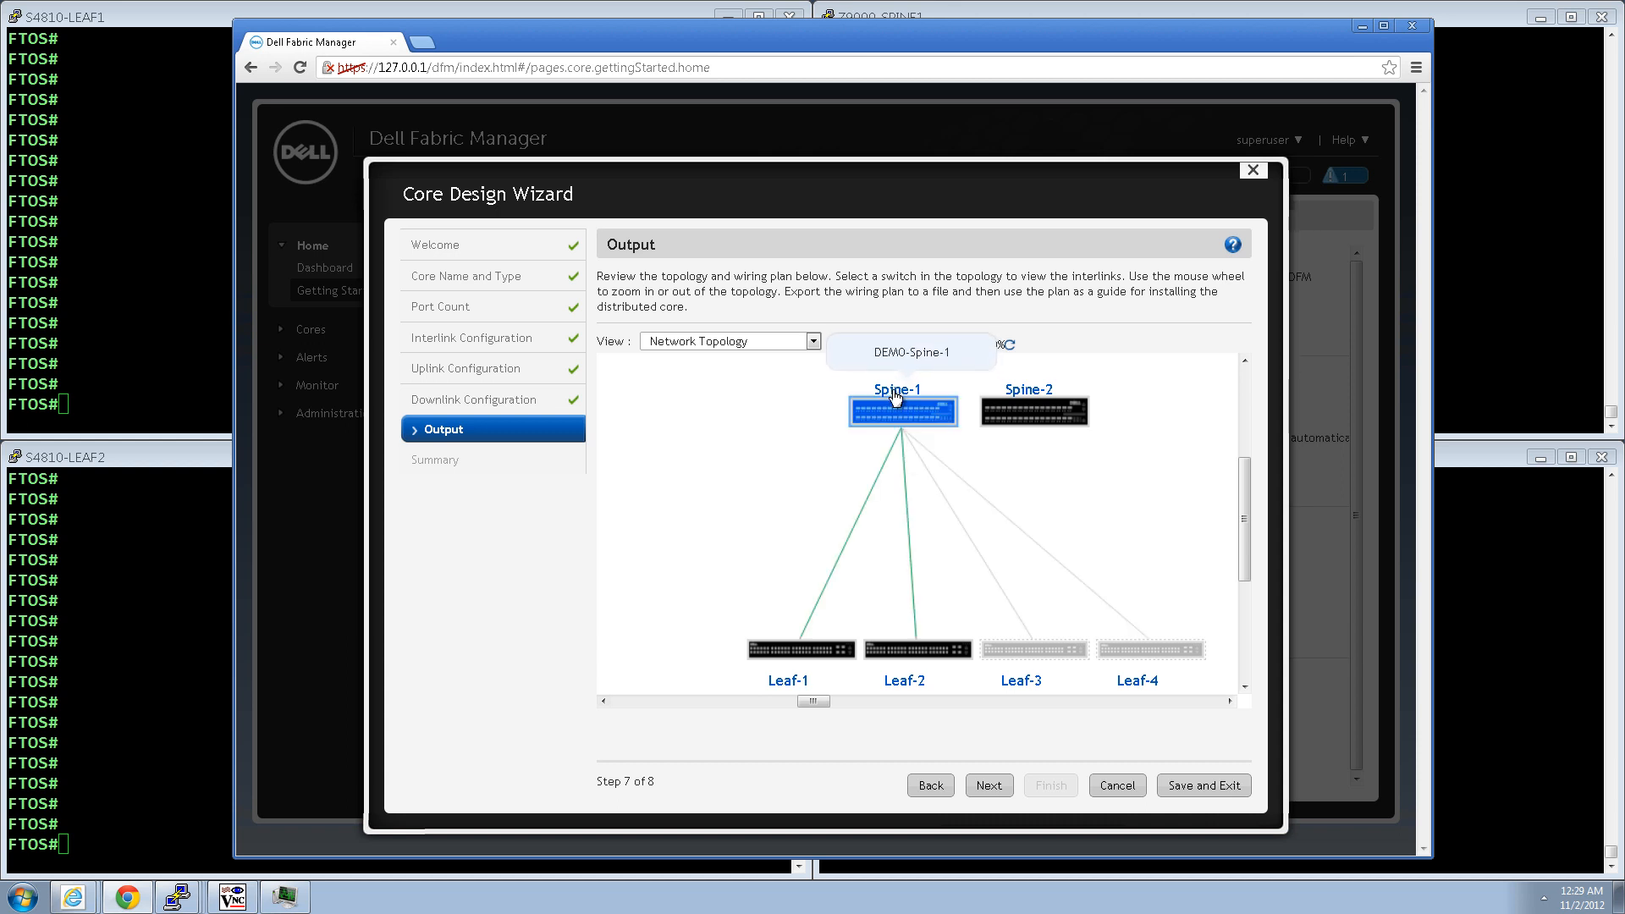
pyautogui.click(1024, 397)
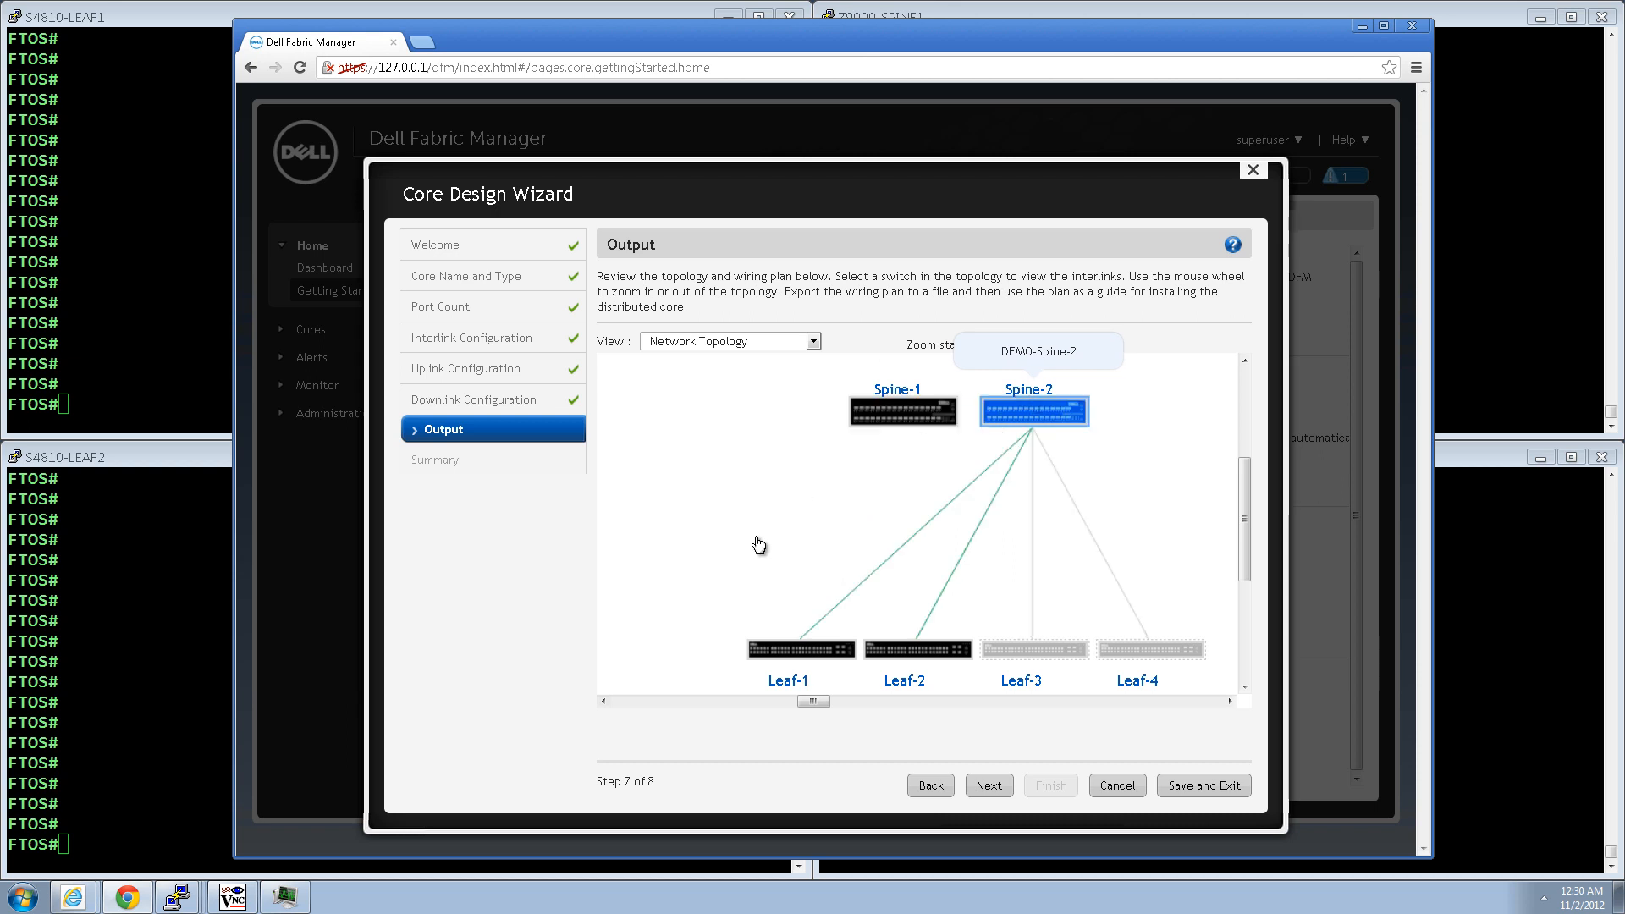
pyautogui.click(787, 688)
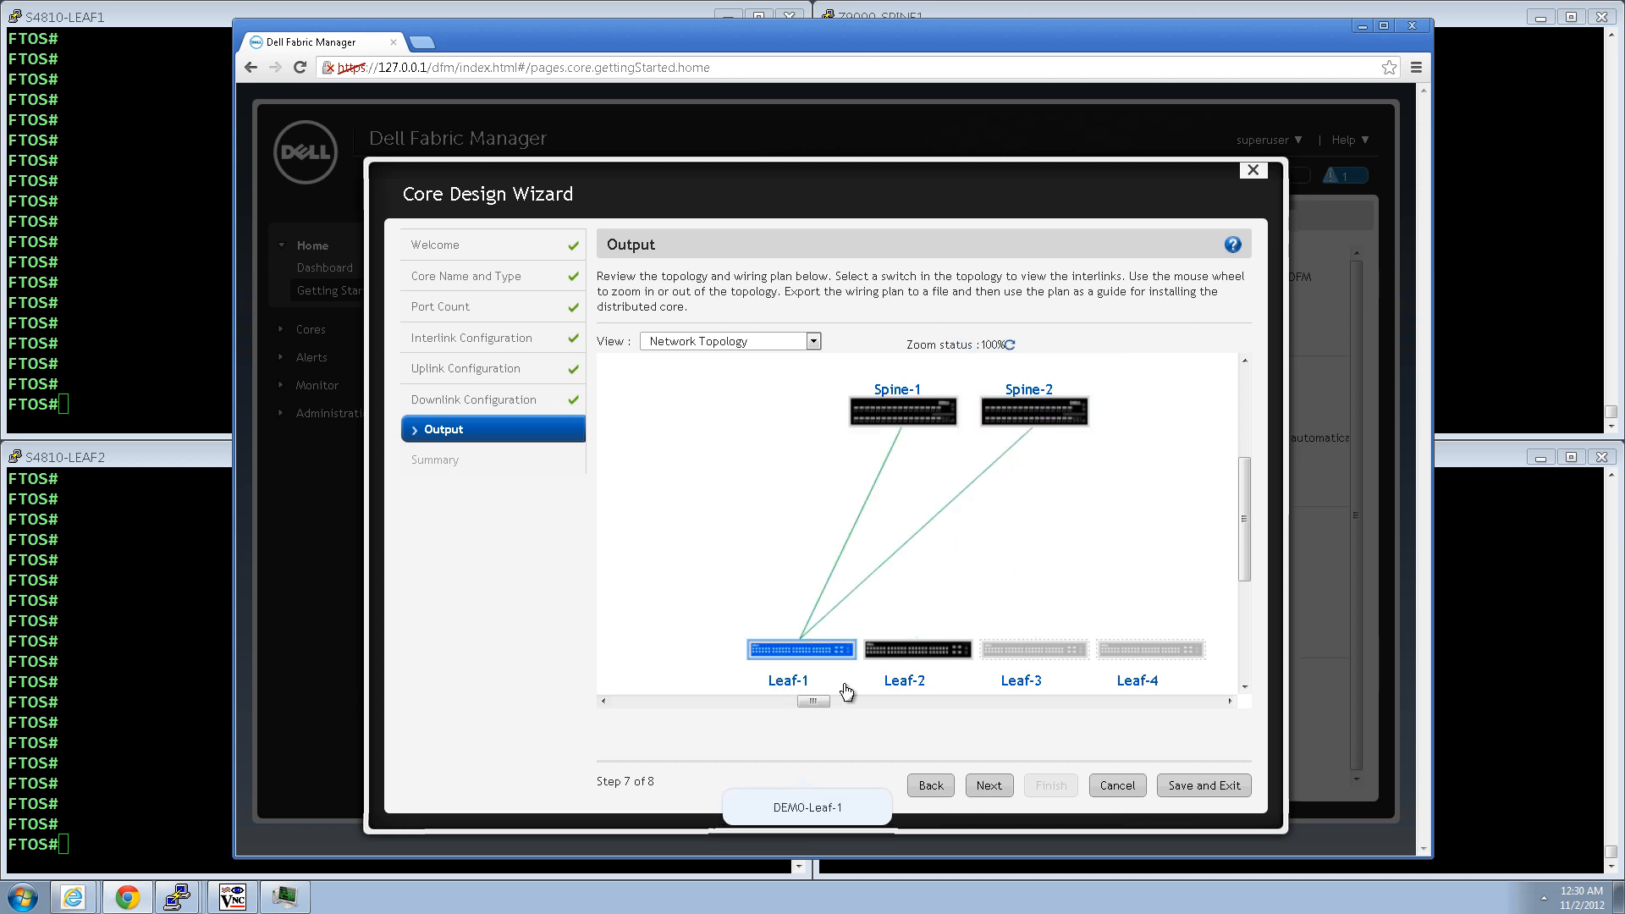
pyautogui.click(902, 688)
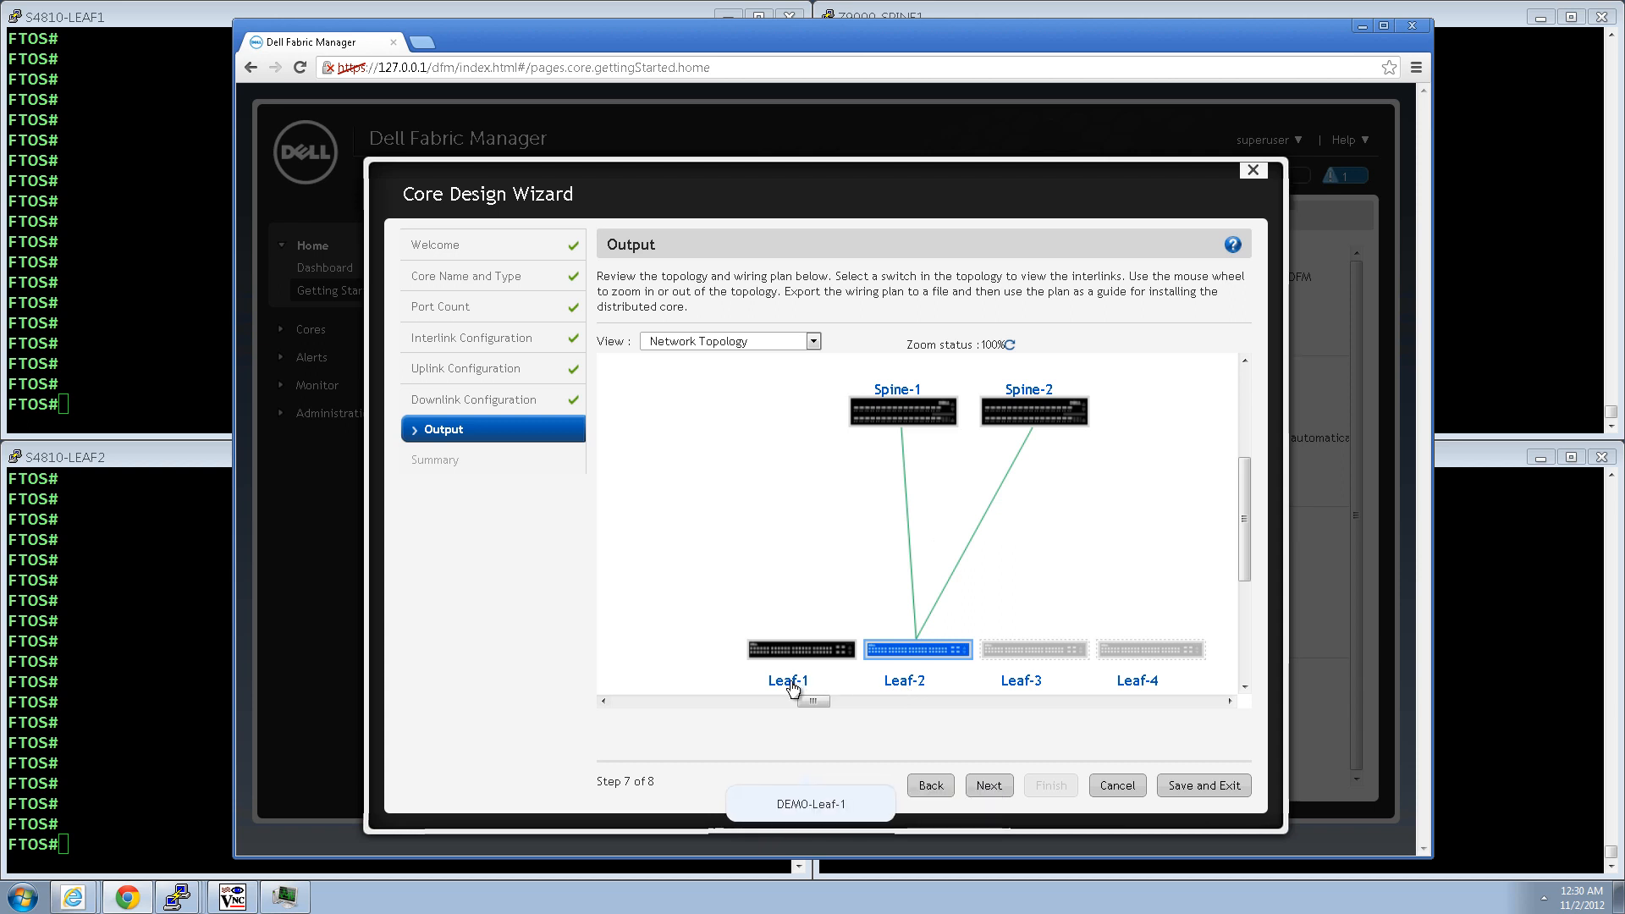
pyautogui.click(1060, 688)
pyautogui.click(1119, 687)
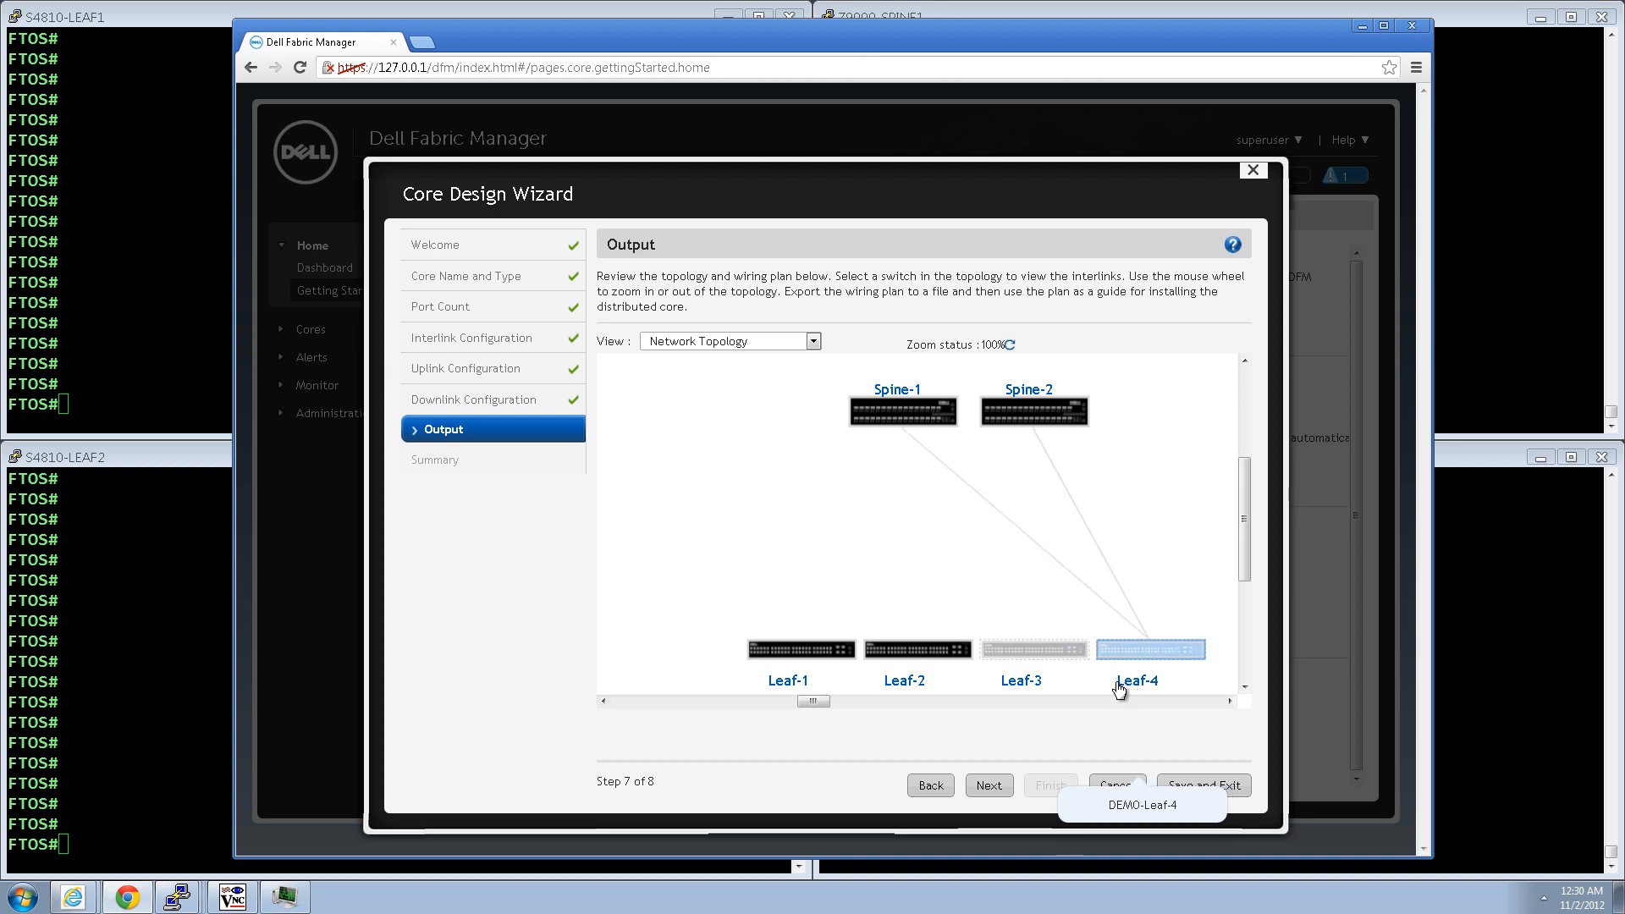
pyautogui.click(1026, 691)
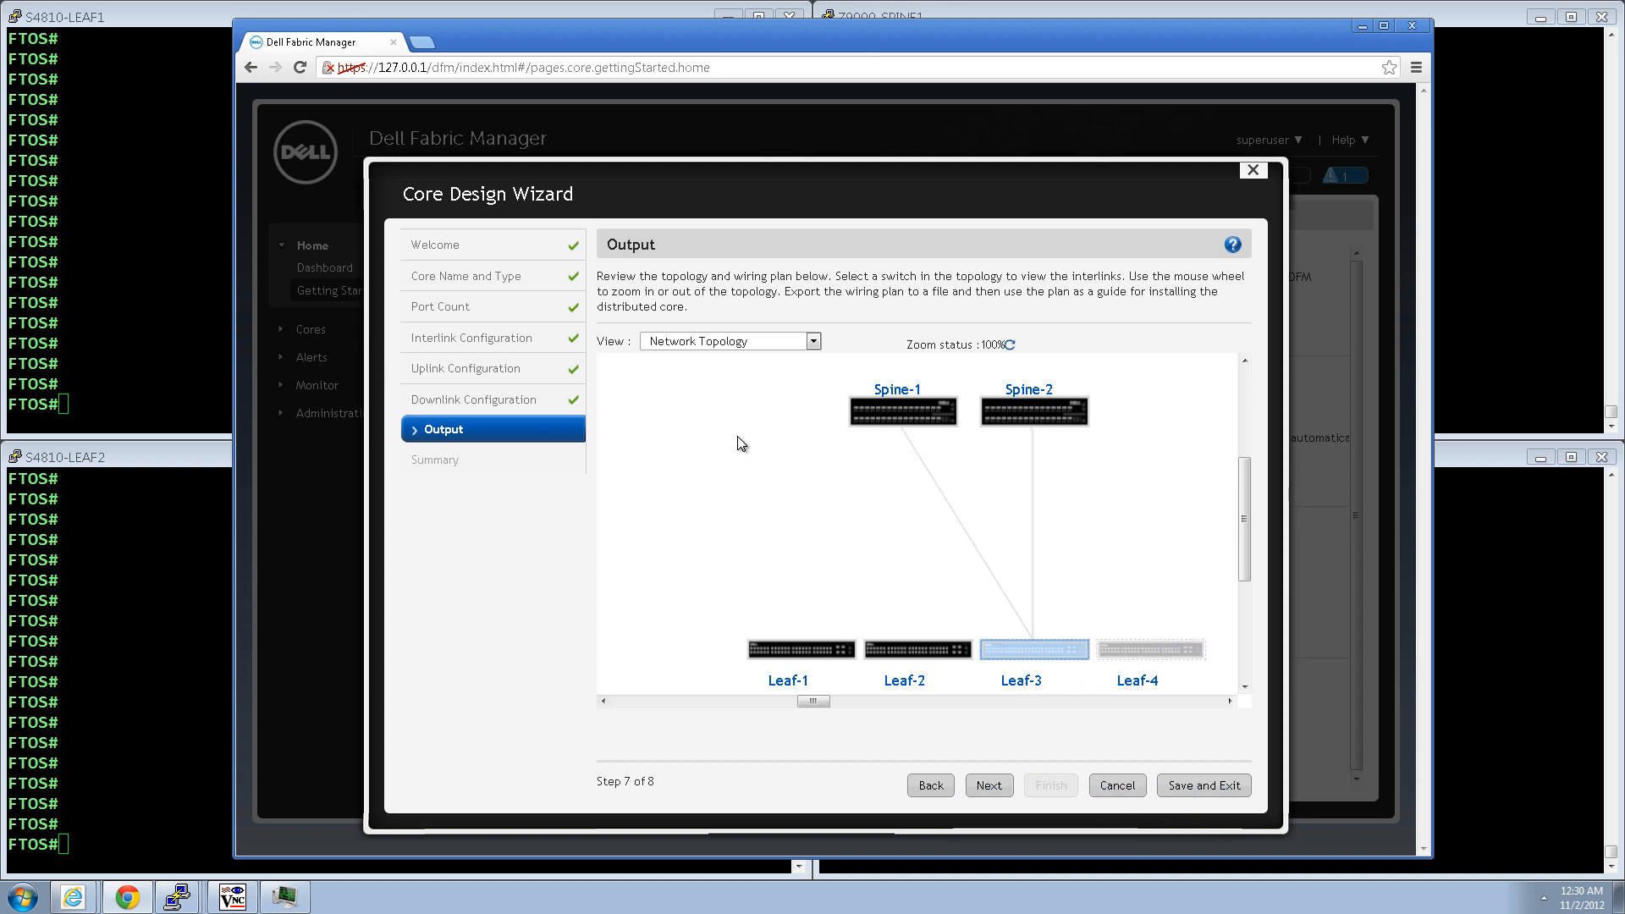
# Proceed to the design summary and review its downlink, uplink, interlink and cable suggestion sections
pyautogui.click(989, 786)
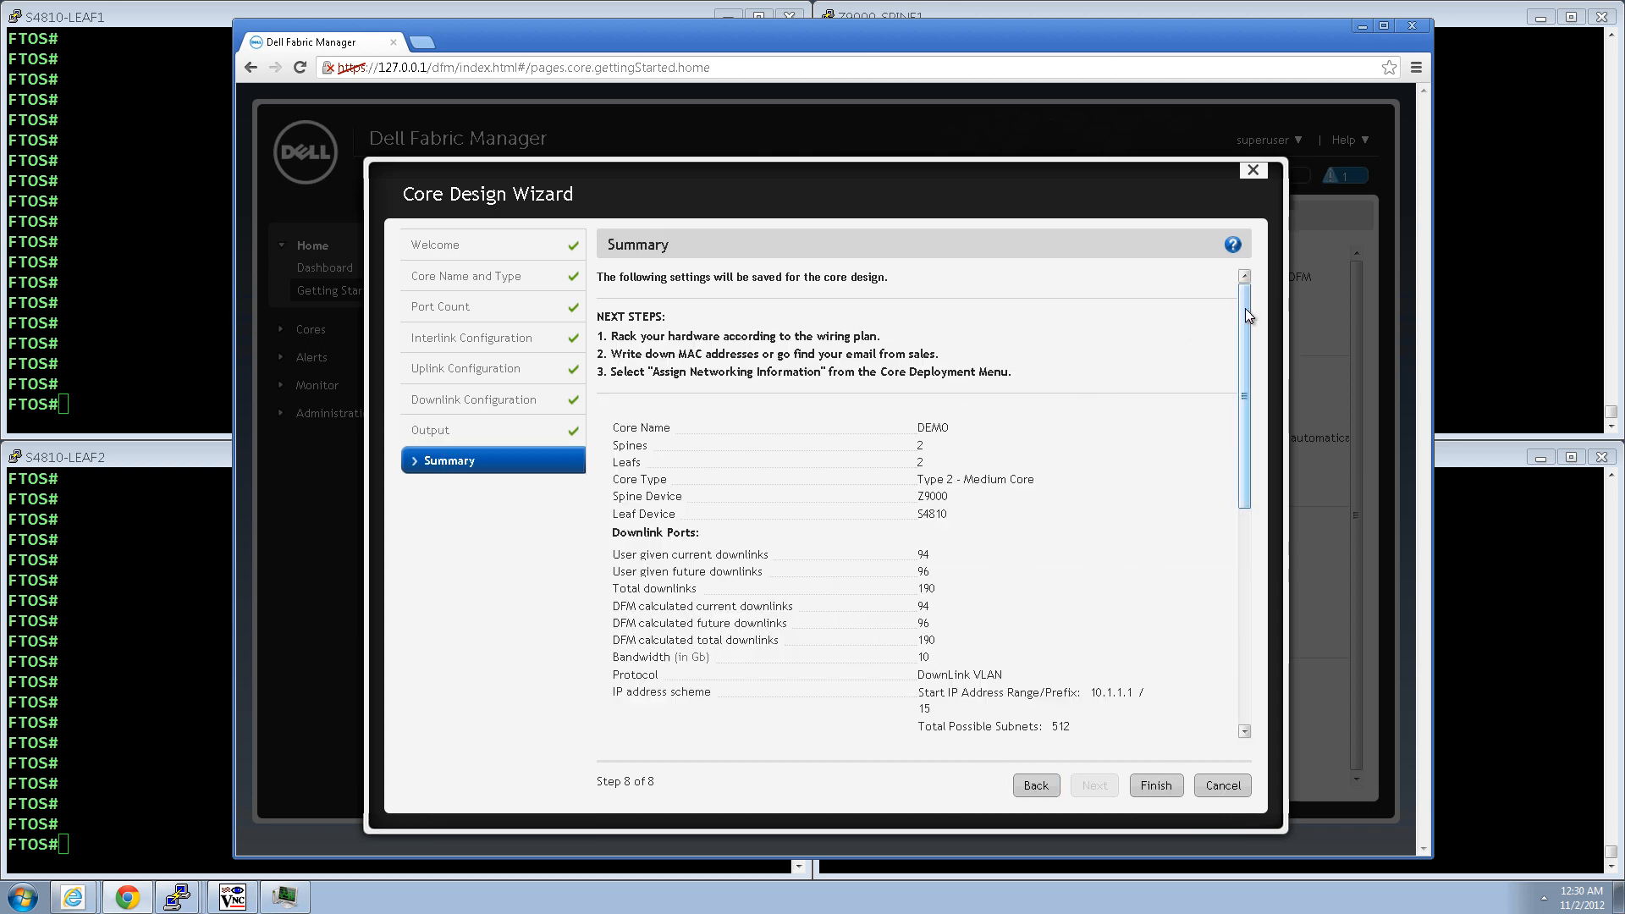
pyautogui.moveTo(1246, 308); pyautogui.dragTo(1250, 342)
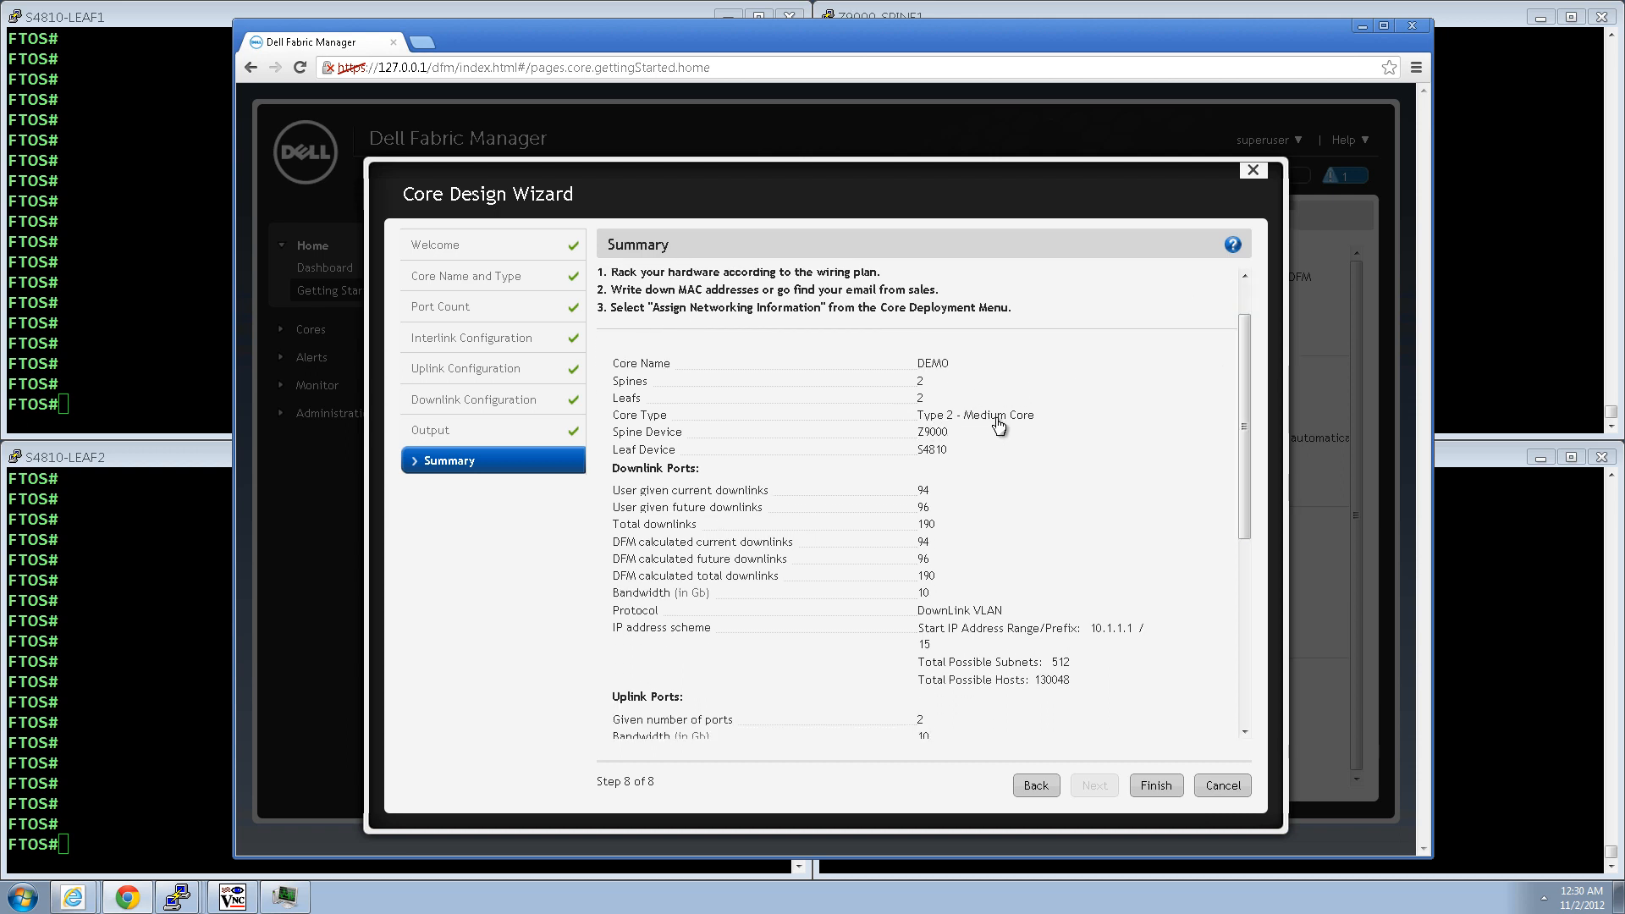
pyautogui.moveTo(1247, 405); pyautogui.dragTo(1235, 466)
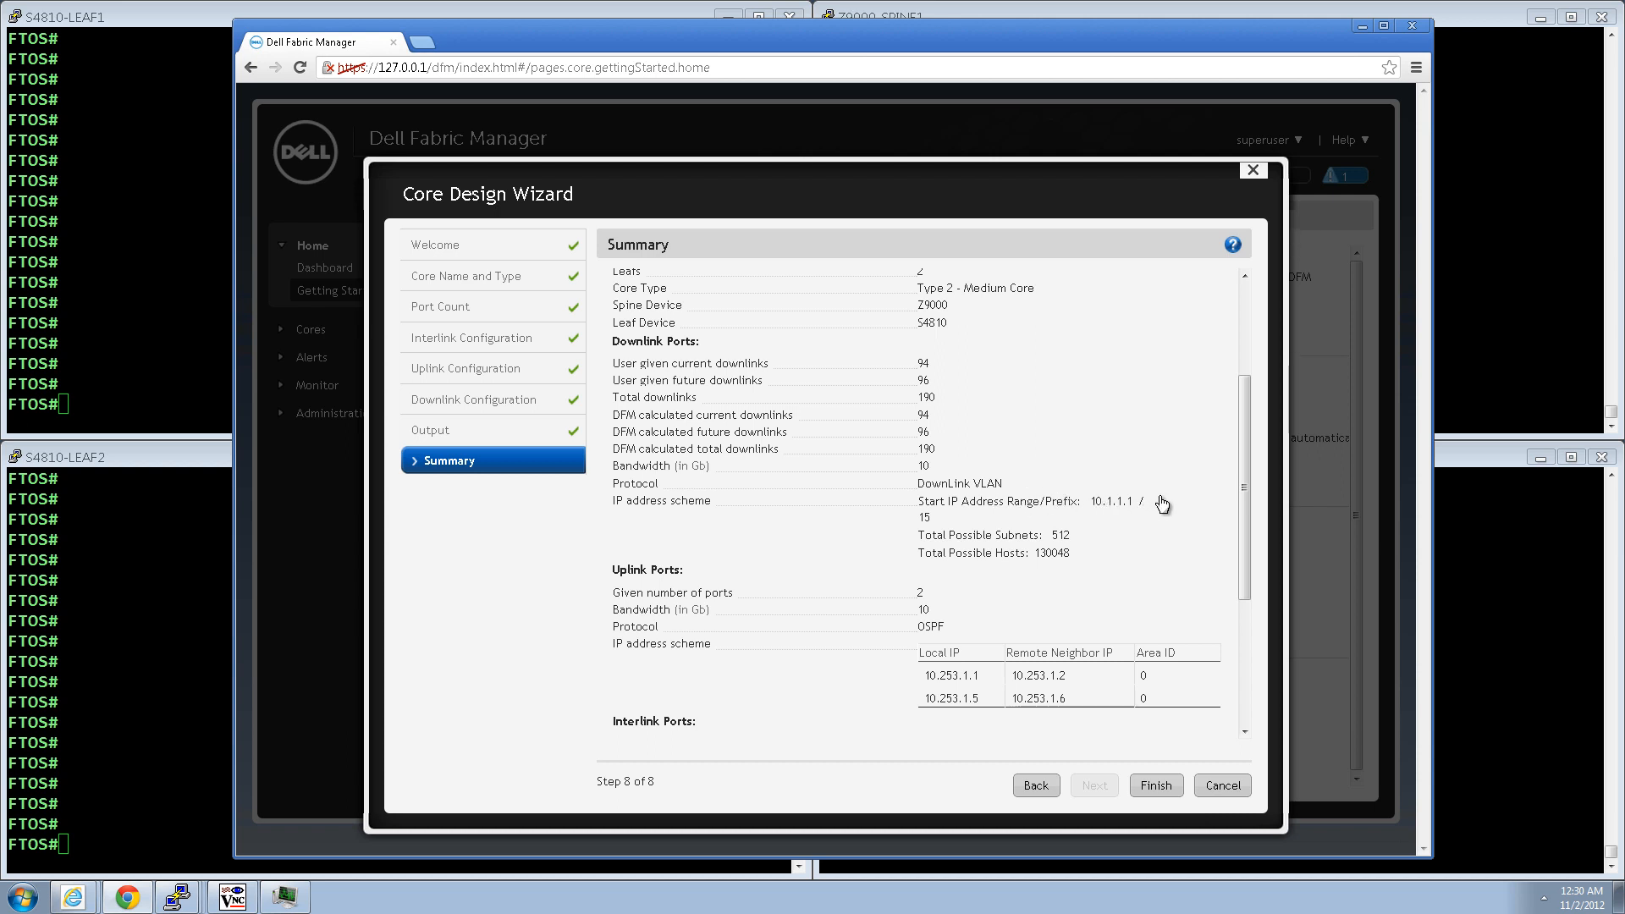
pyautogui.scroll(-2, 1244, 539)
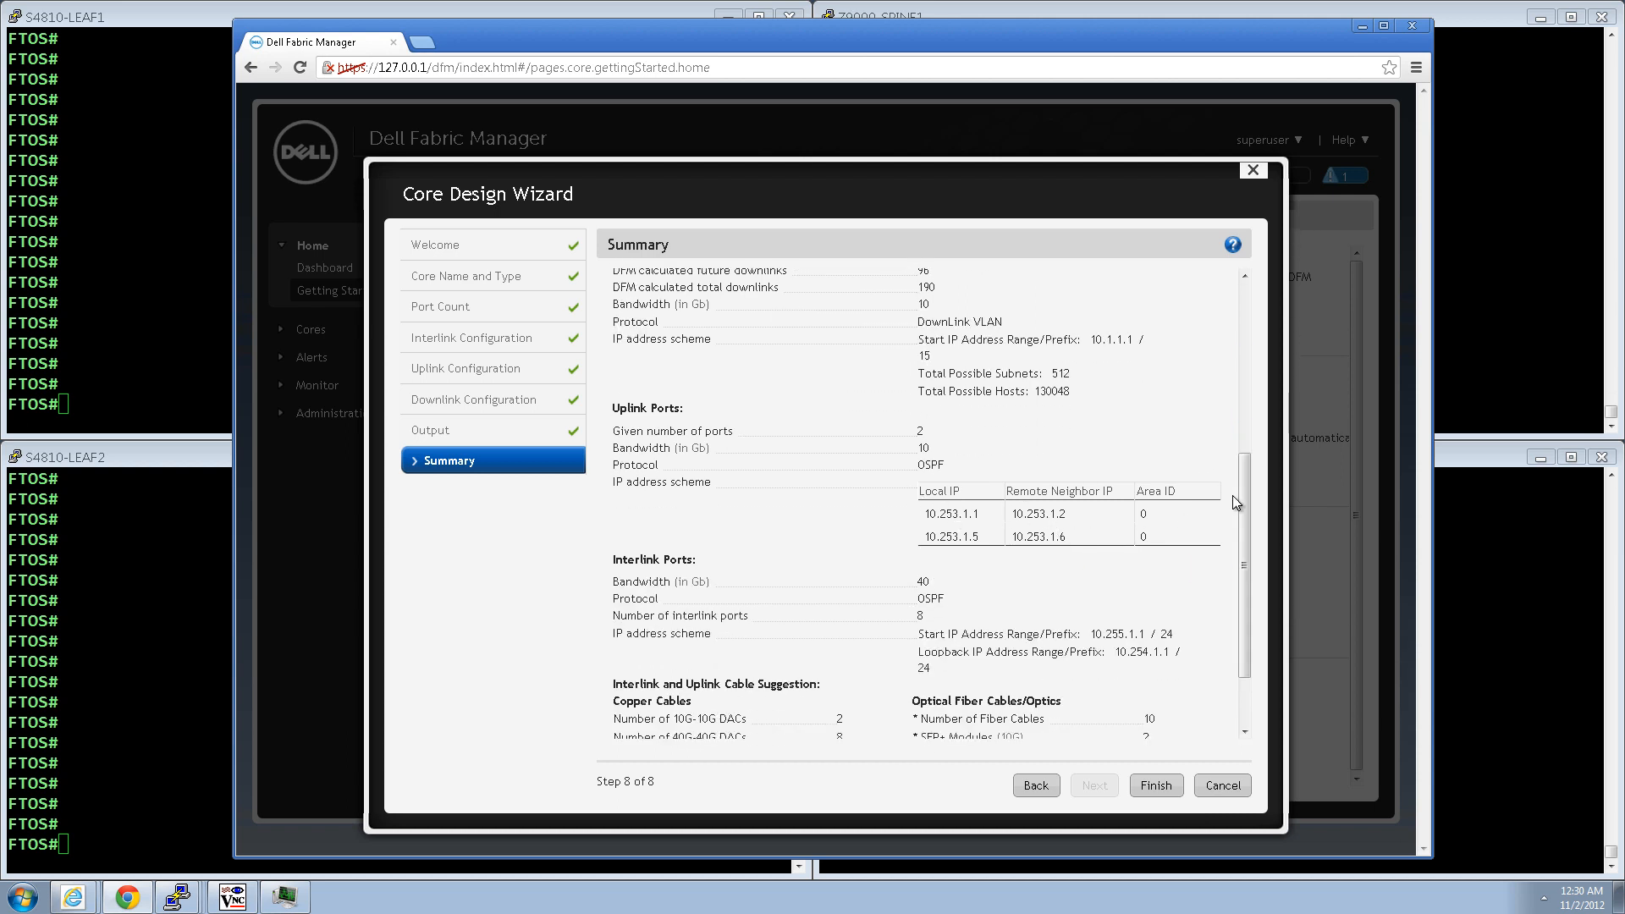
pyautogui.moveTo(1243, 485); pyautogui.dragTo(1247, 547)
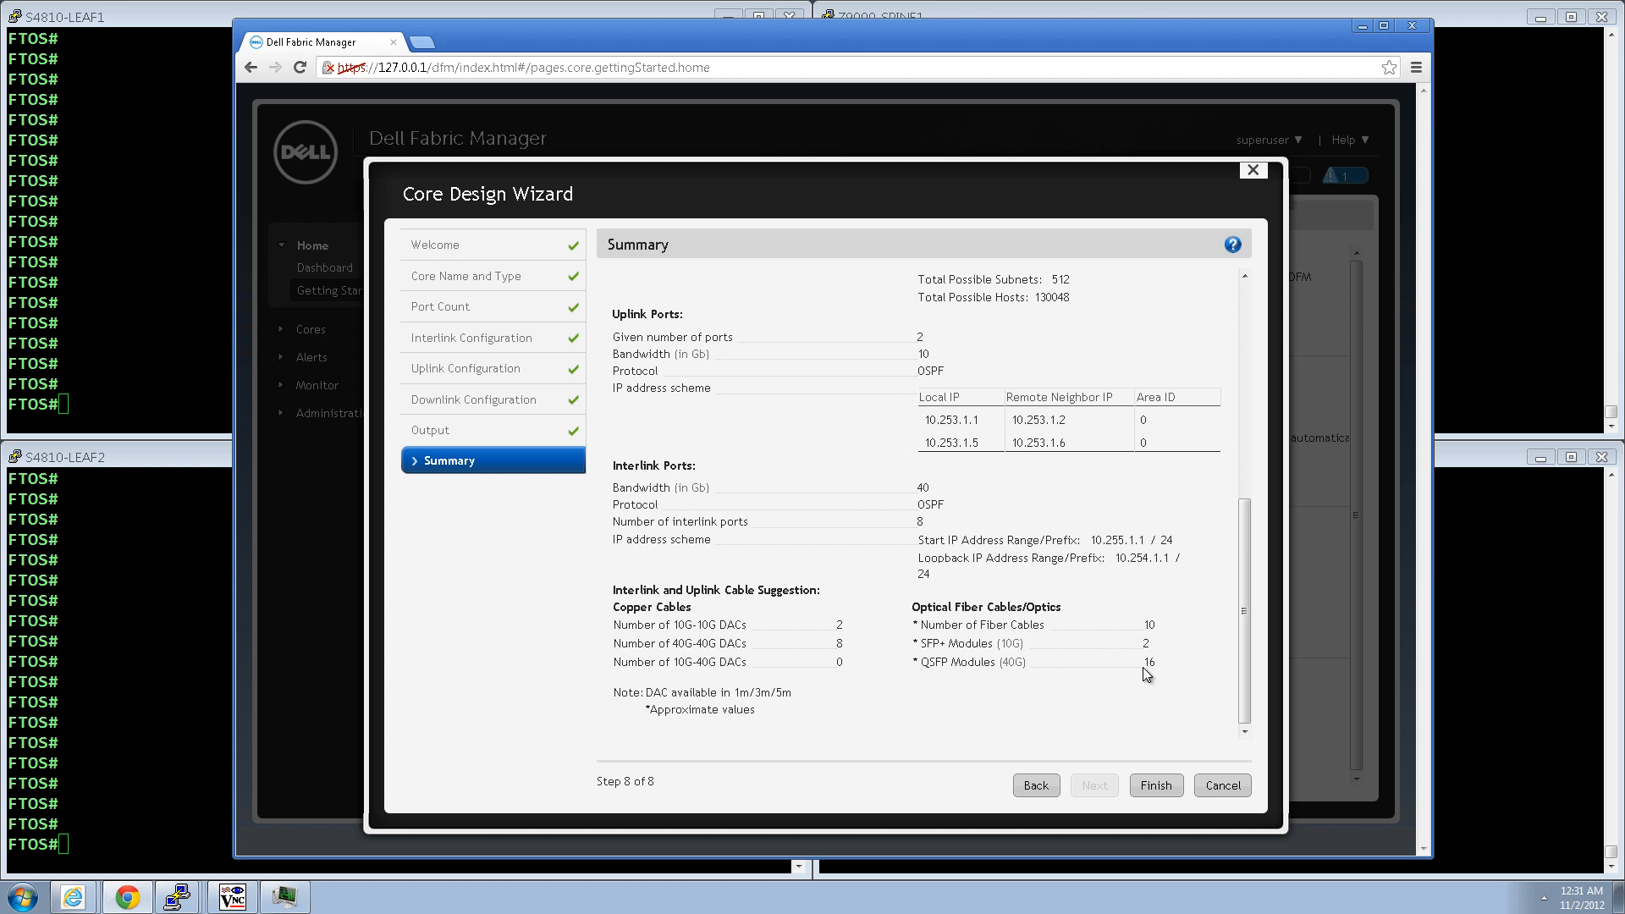
# Finish the core design and generate a wiring plan with both table data and graphical plan, keeping the downloaded PDF
pyautogui.click(1156, 786)
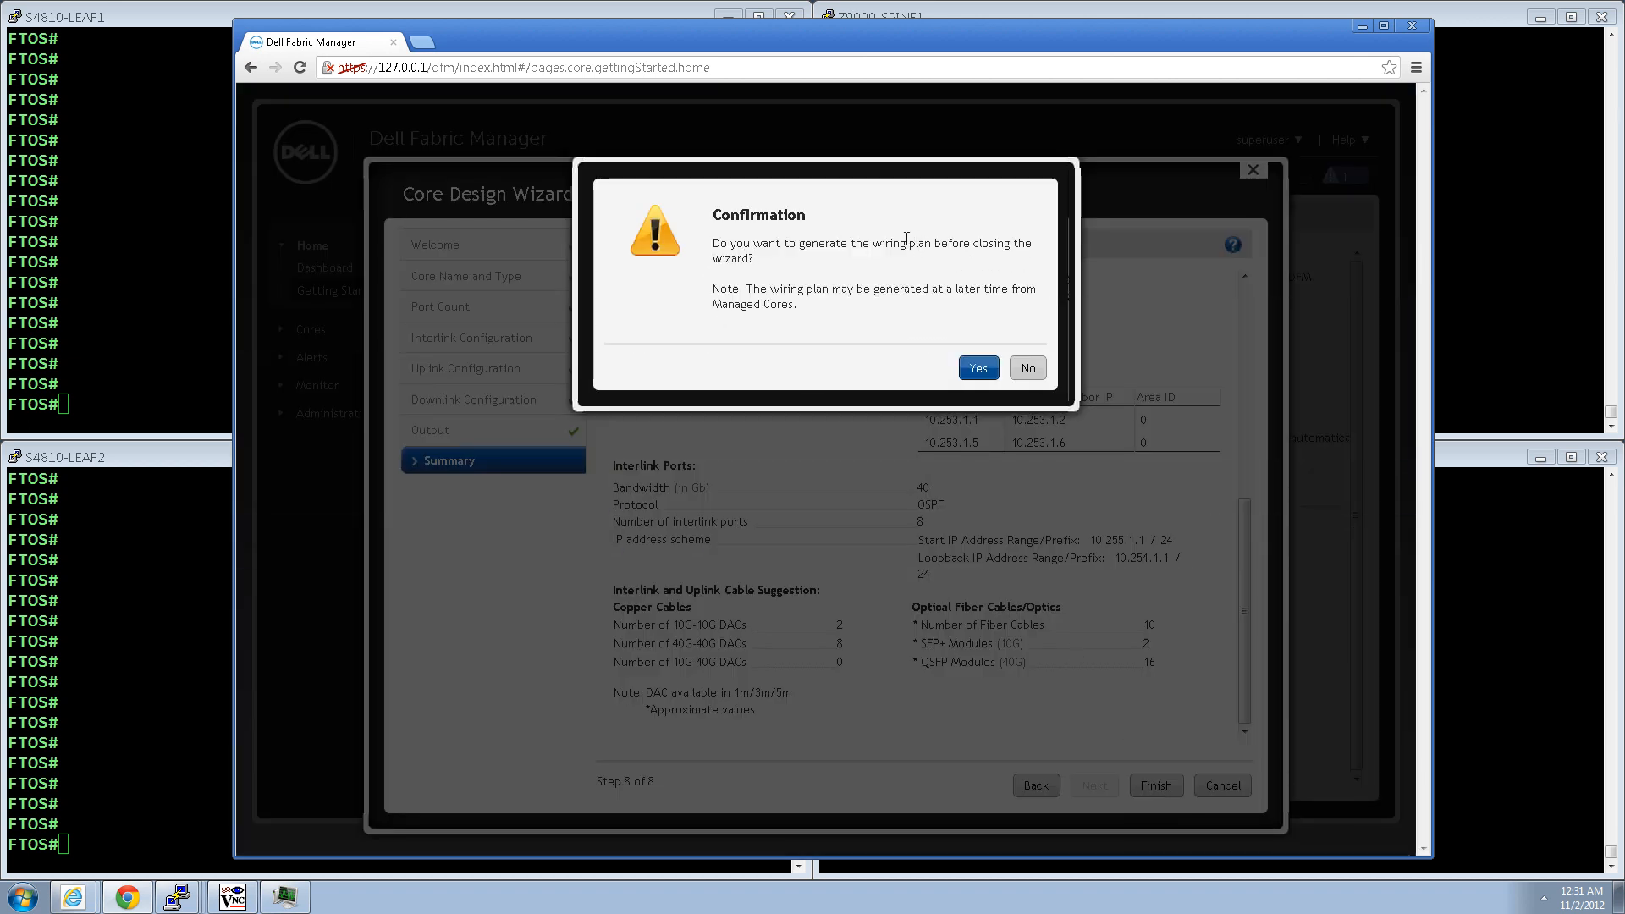
pyautogui.click(973, 369)
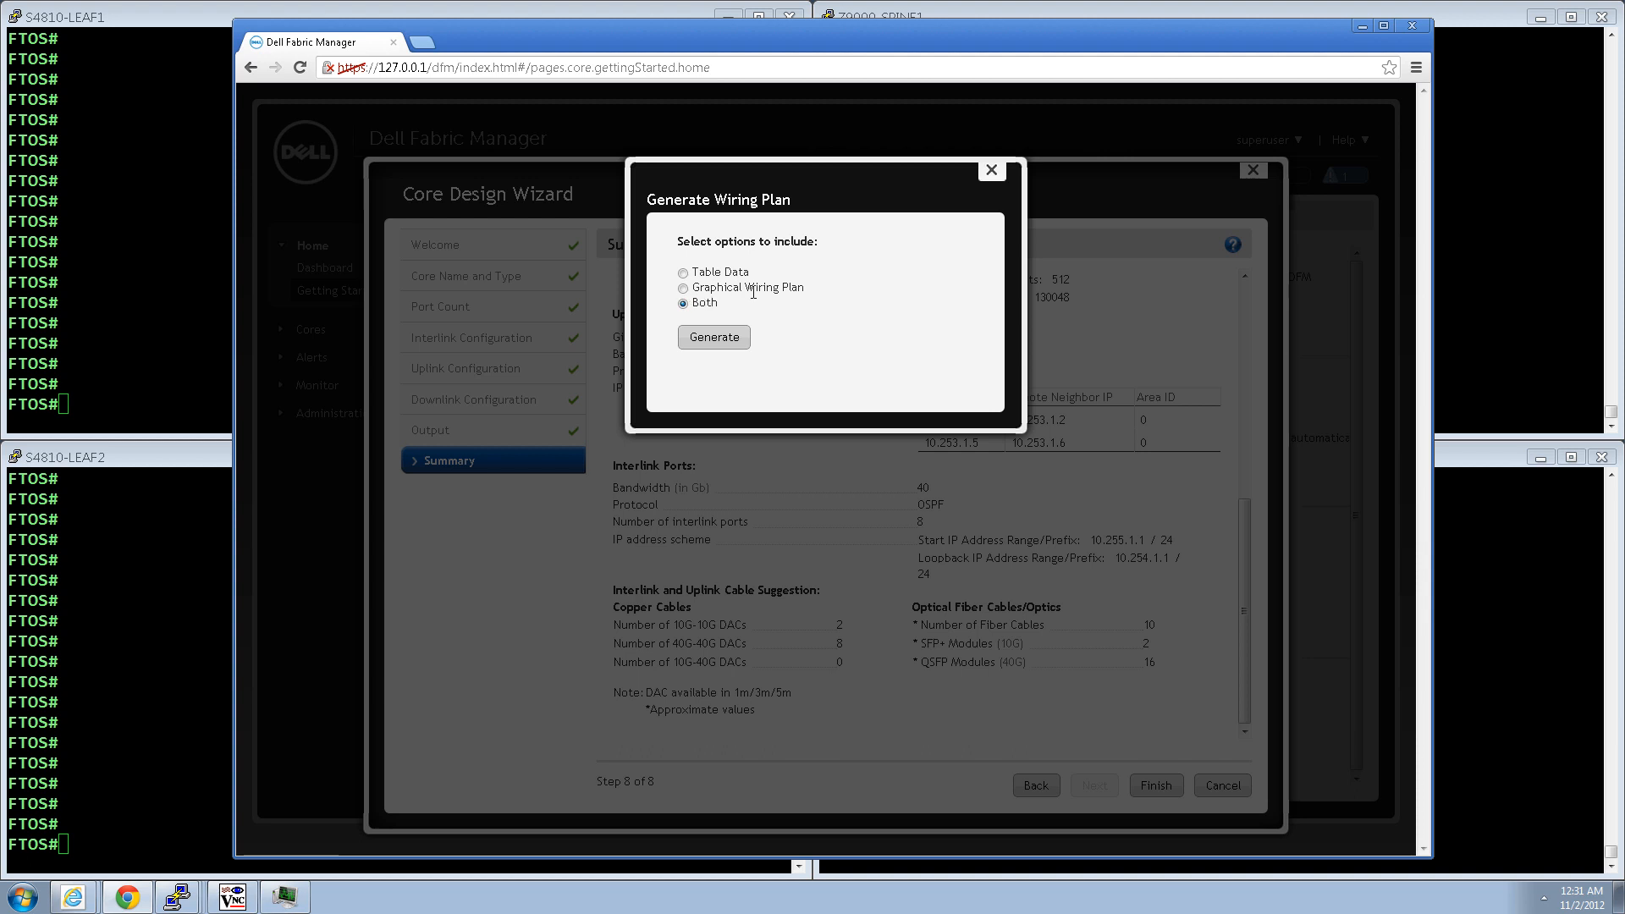
pyautogui.click(713, 336)
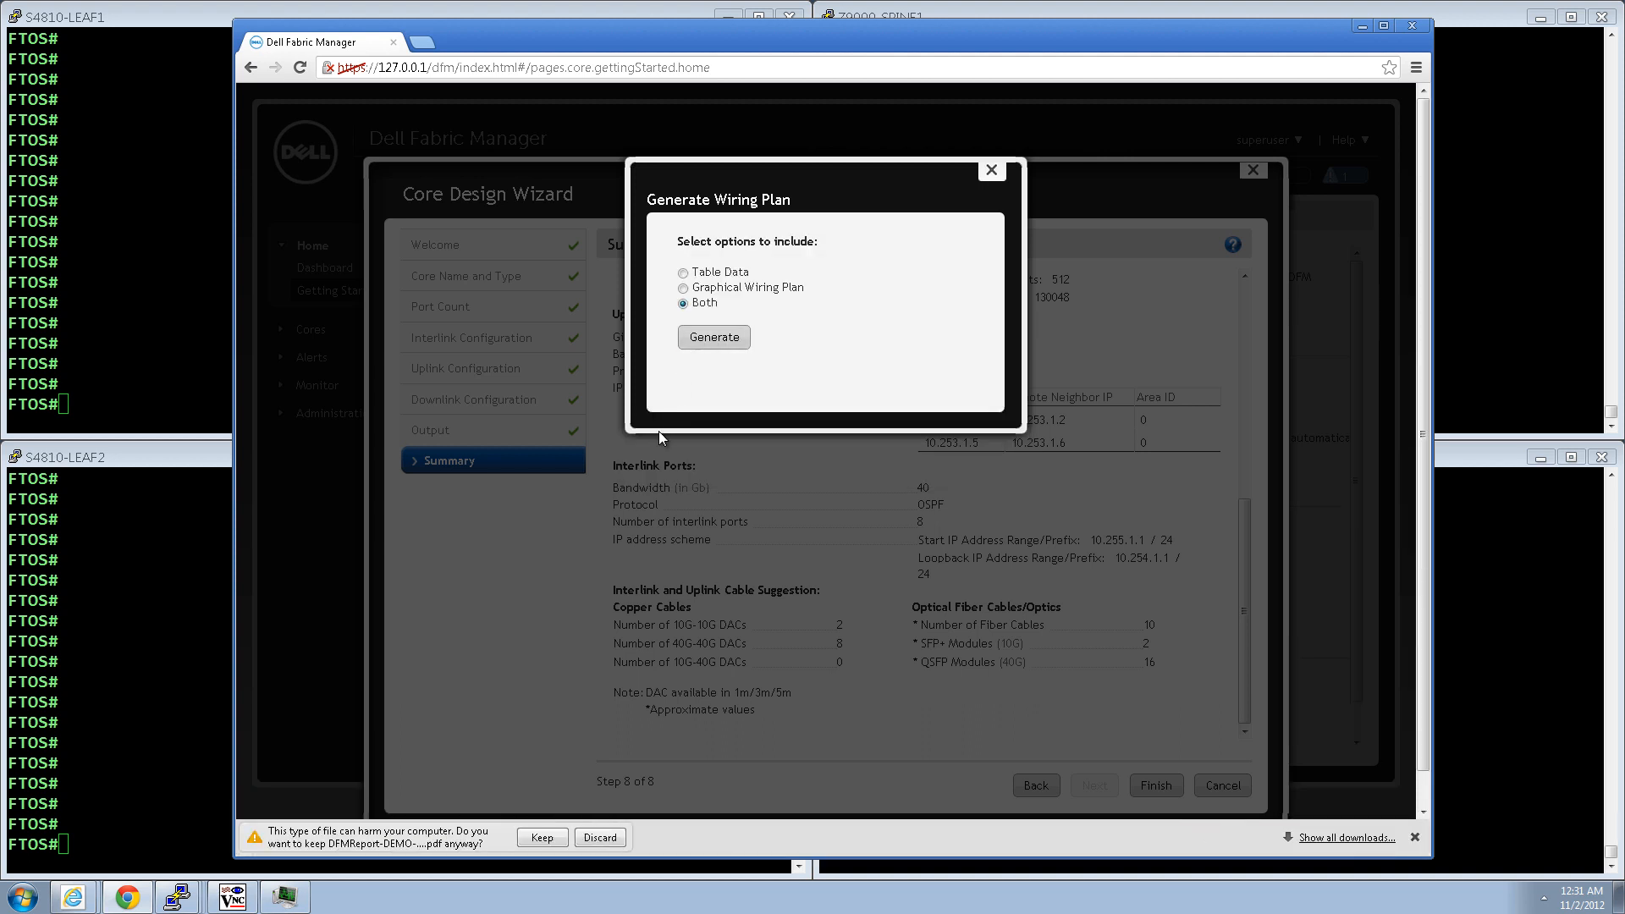
pyautogui.click(541, 838)
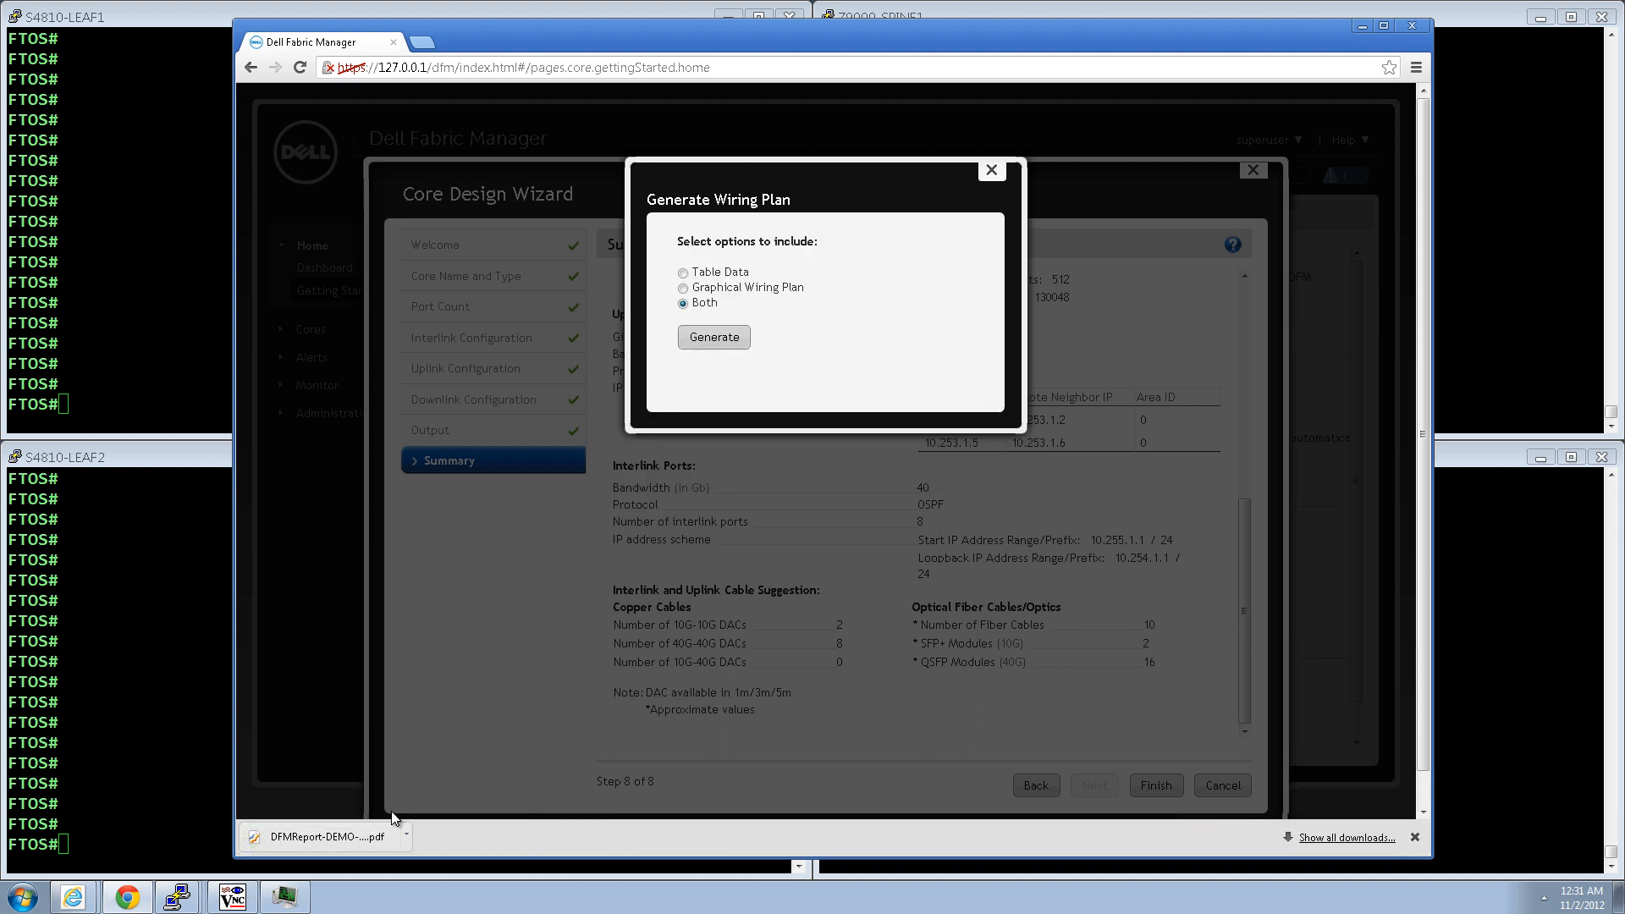
# Open the downloaded DFMReport-DEMO PDF and examine the wiring plan table and the graphical port layout of DEMO-Spine-1
pyautogui.click(307, 837)
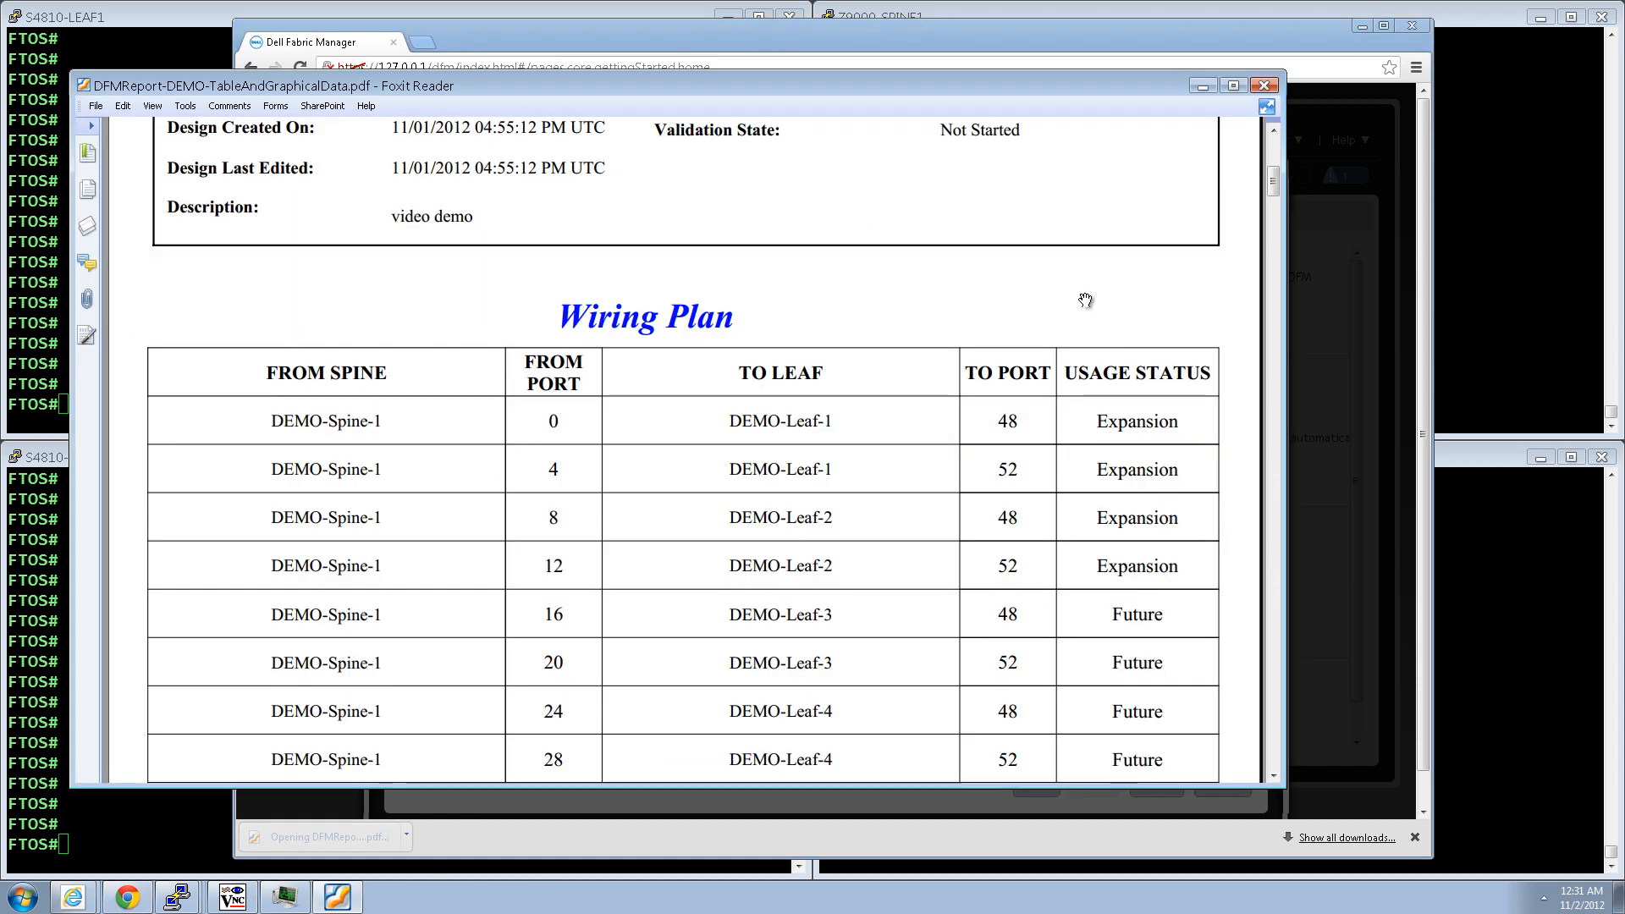
pyautogui.moveTo(1274, 181); pyautogui.dragTo(1207, 189)
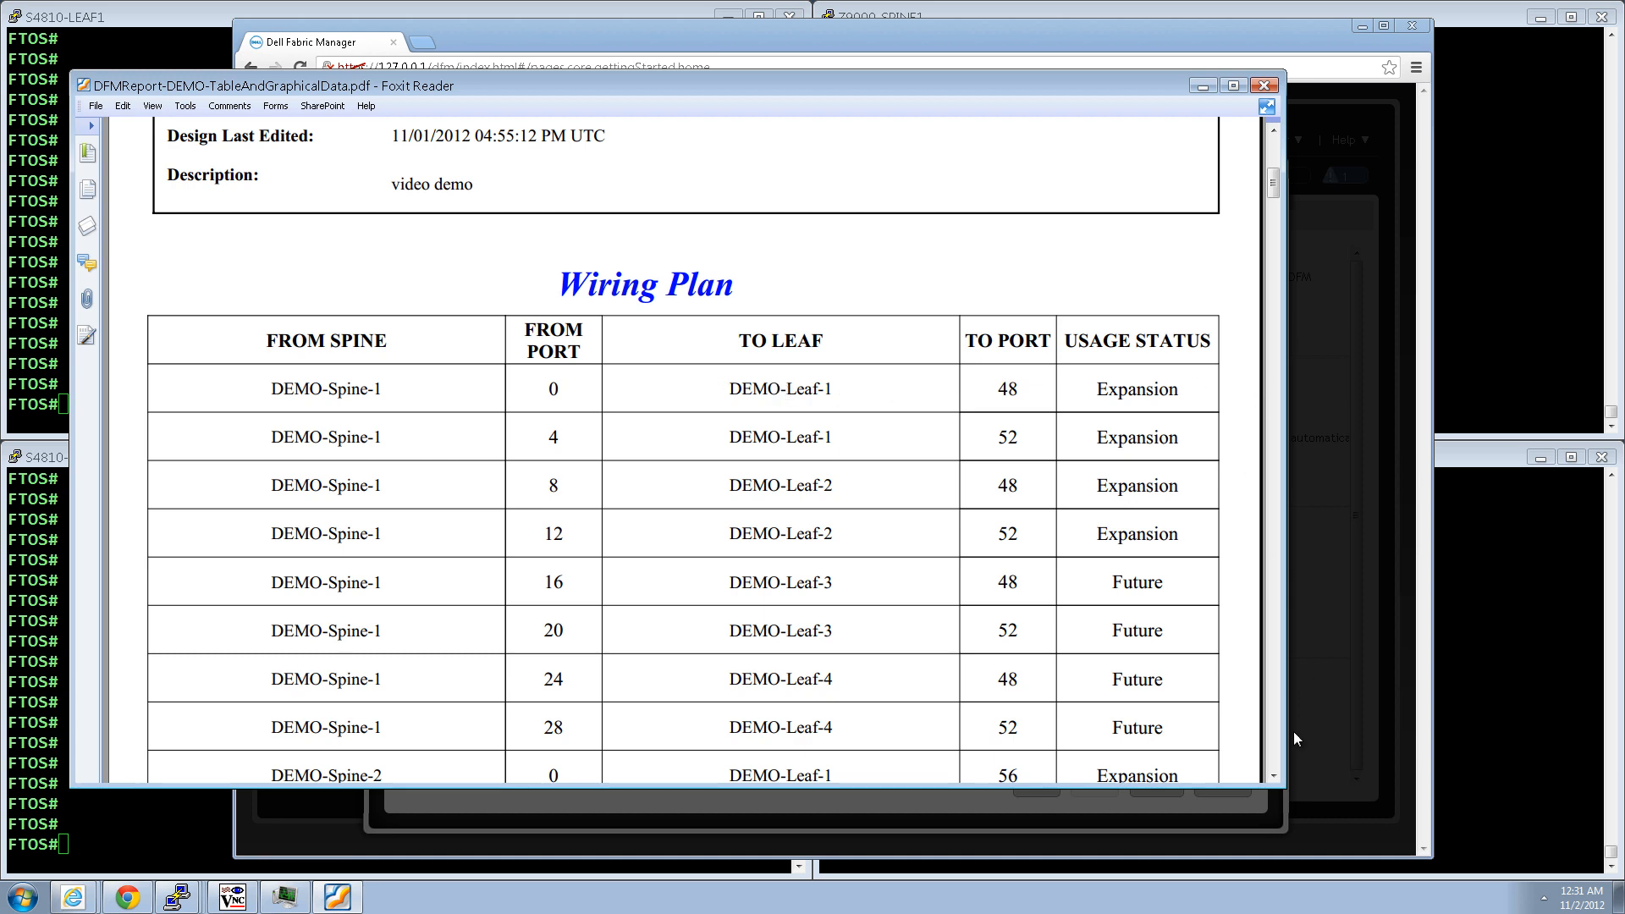
pyautogui.scroll(-5, 1217, 545)
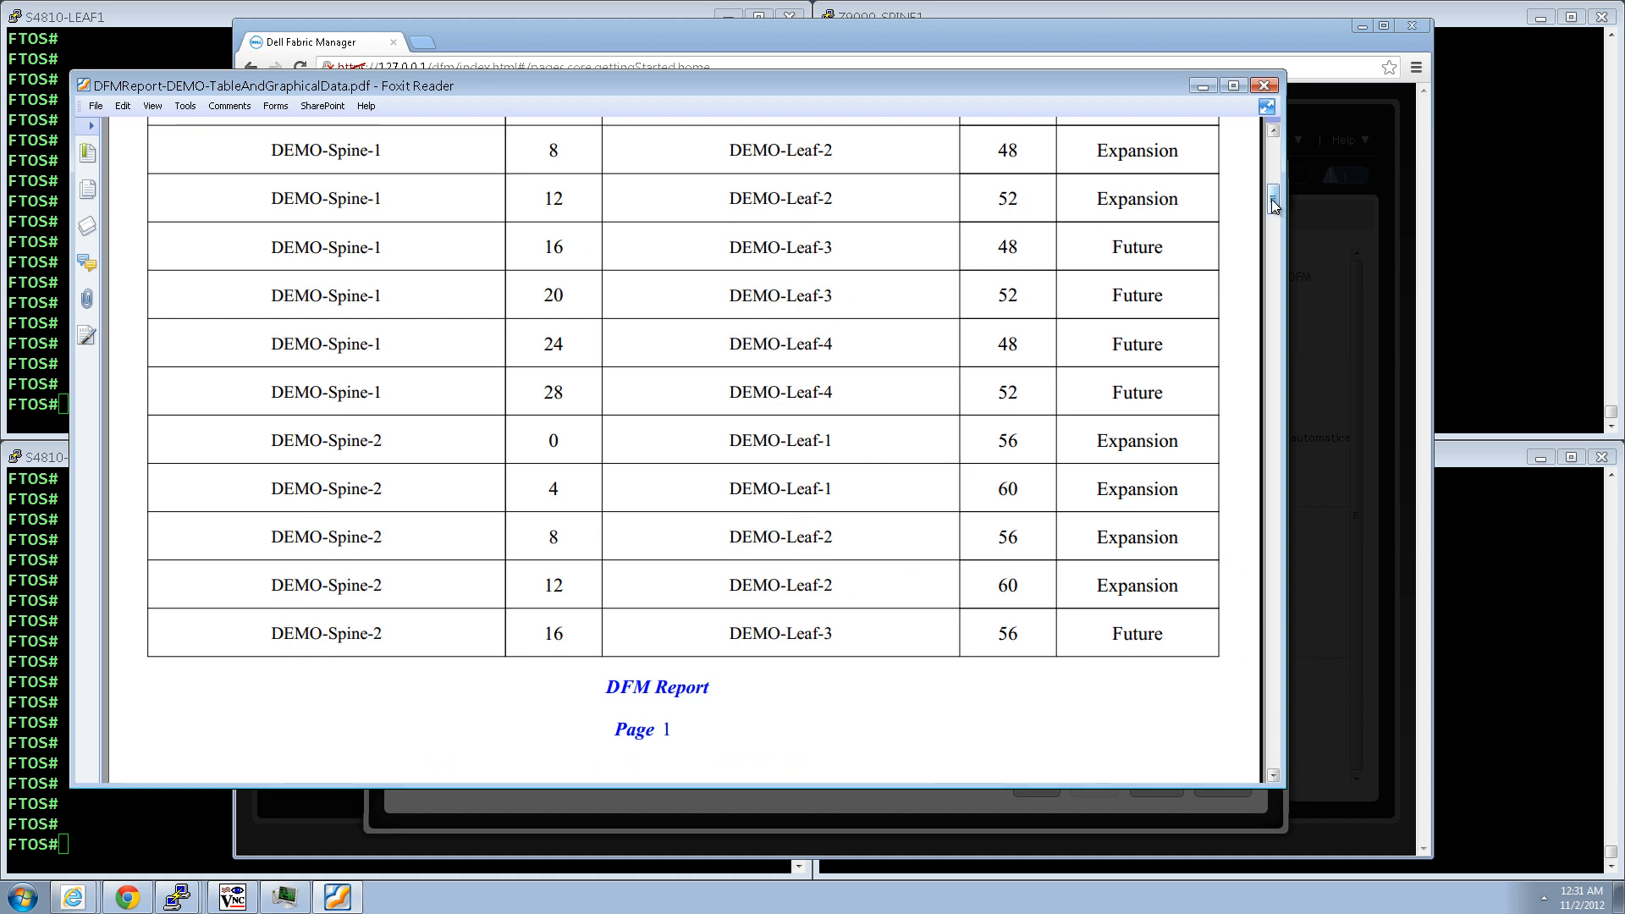
pyautogui.moveTo(1271, 200); pyautogui.dragTo(1276, 330)
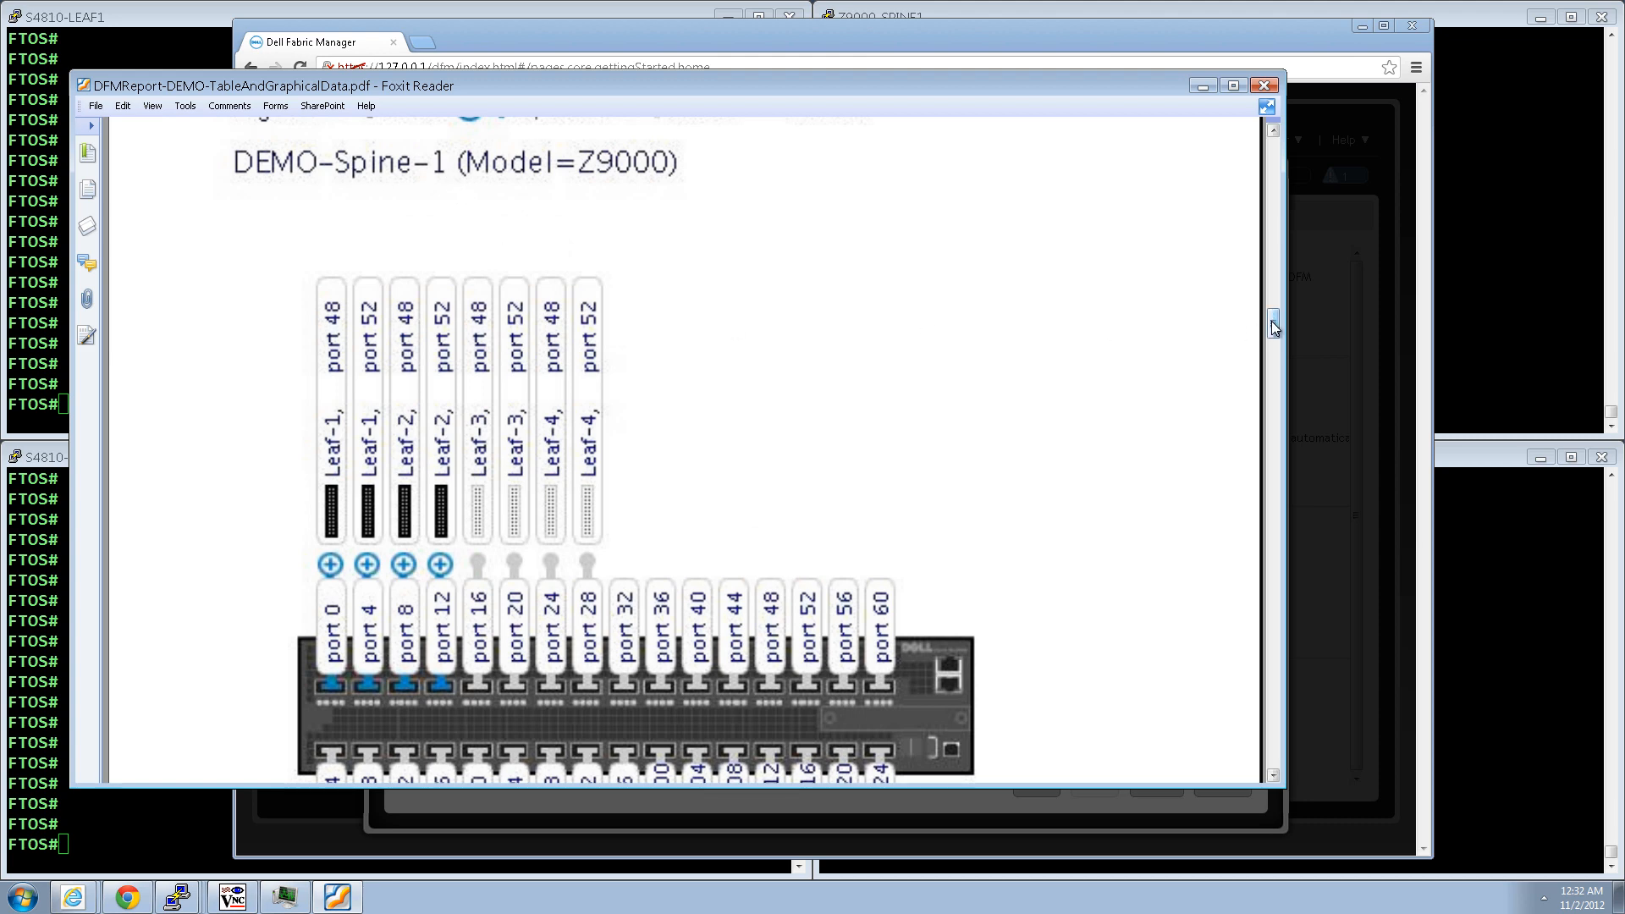
# Examine the remaining port layouts in the wiring plan PDF, including DEMO-Leaf-1, and return to the Getting Started page
pyautogui.moveTo(1271, 321); pyautogui.dragTo(1273, 332)
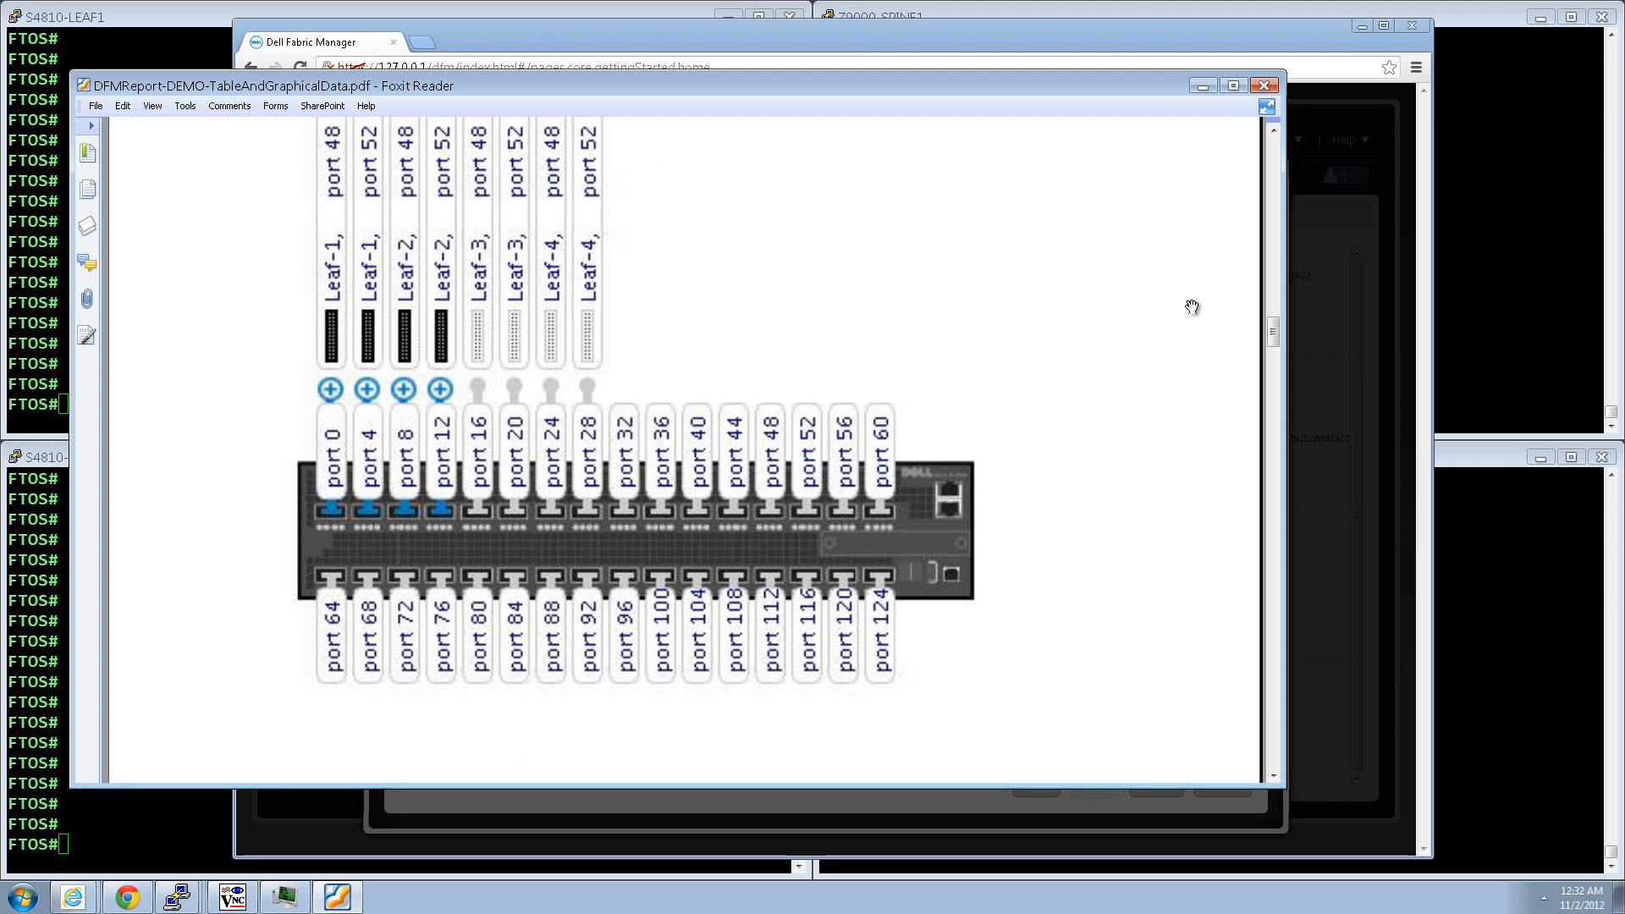
pyautogui.moveTo(1275, 328); pyautogui.dragTo(1263, 476)
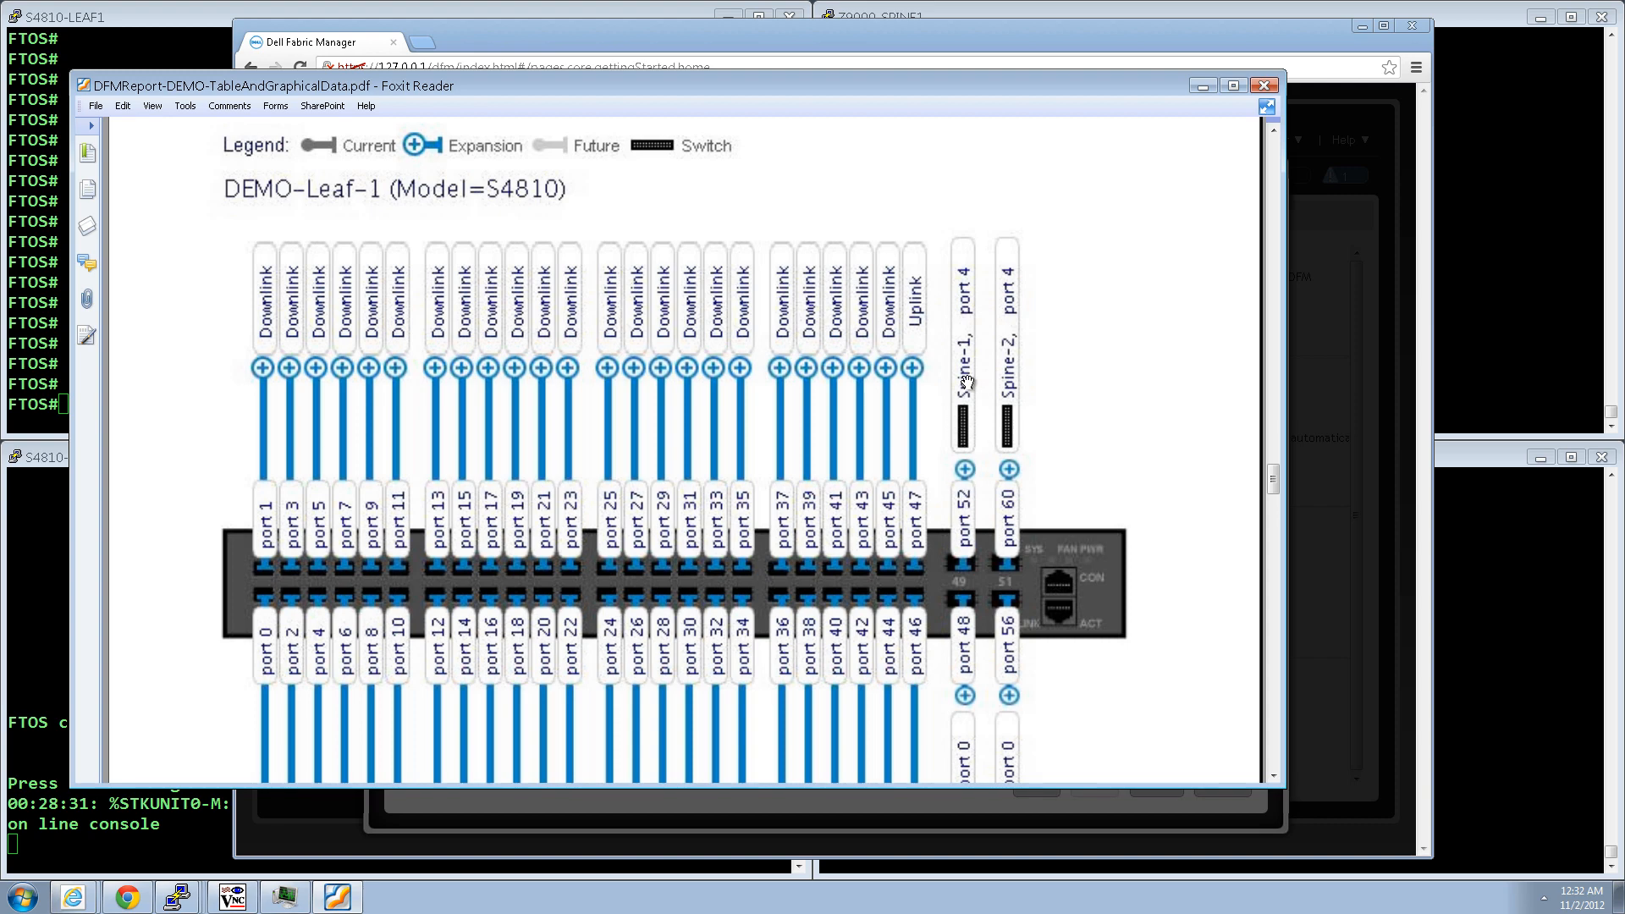
pyautogui.moveTo(1277, 470); pyautogui.dragTo(1276, 522)
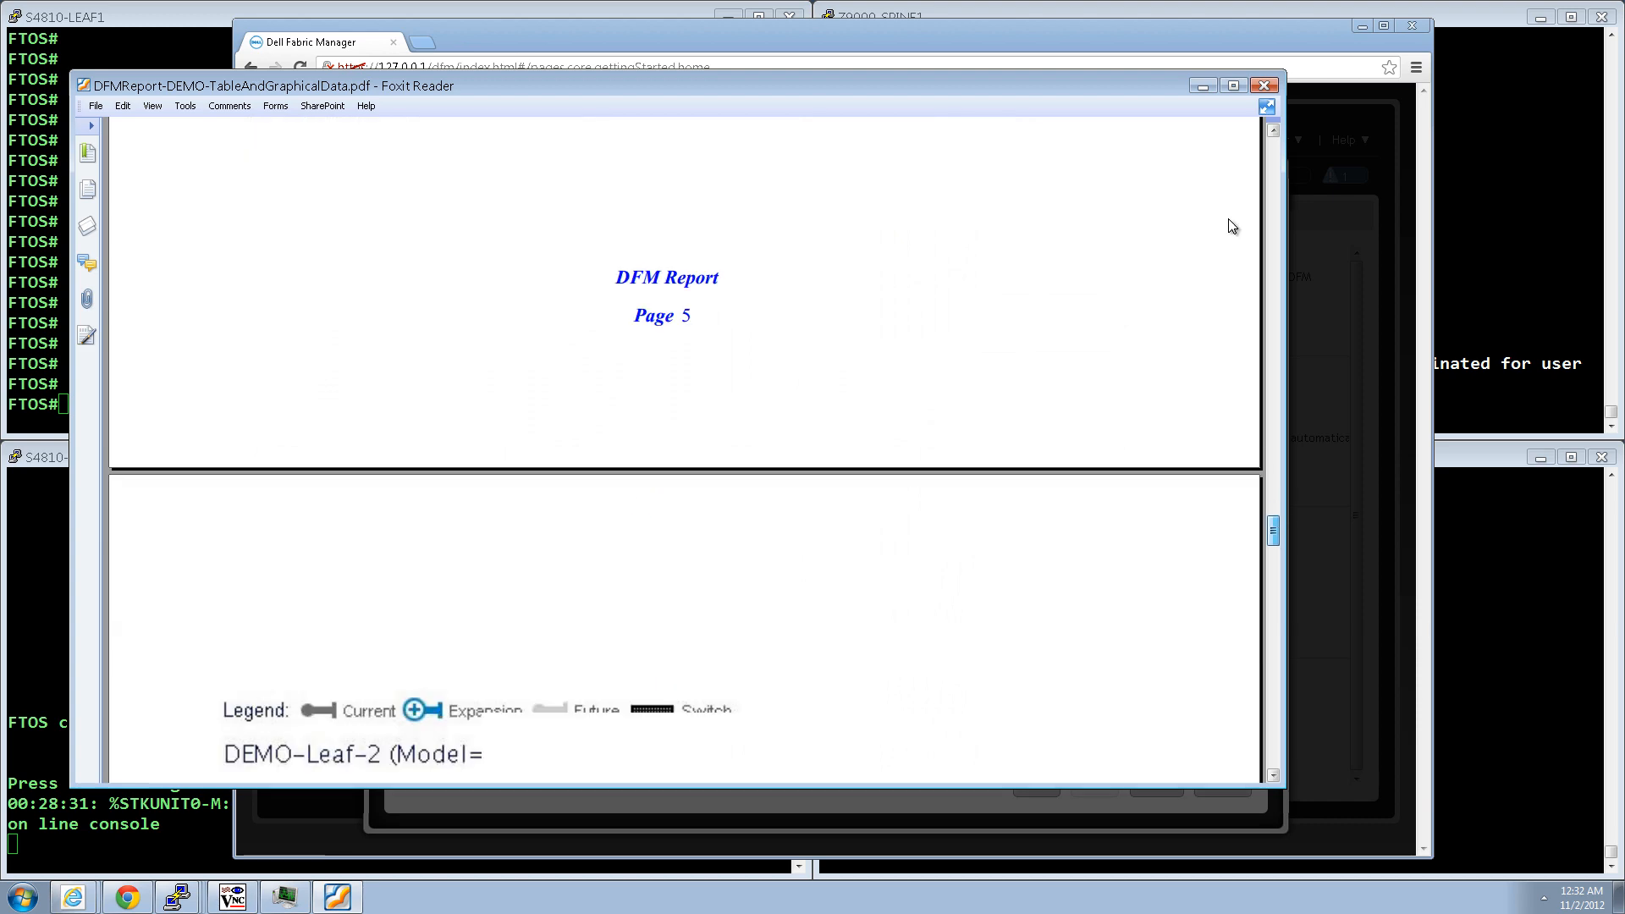
pyautogui.click(1203, 85)
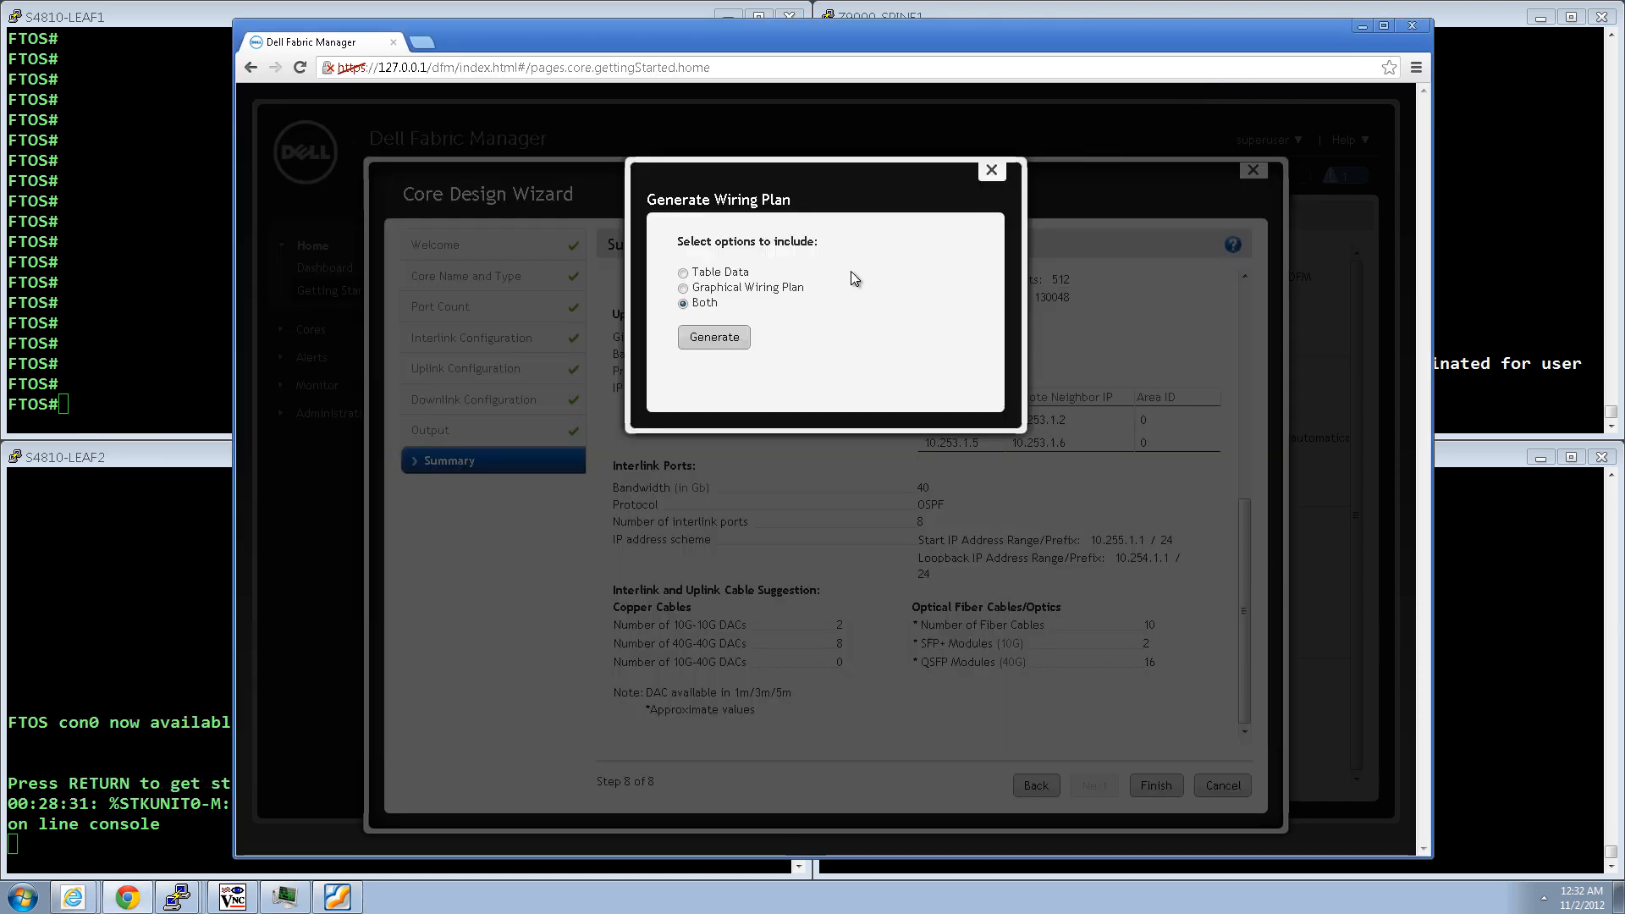
pyautogui.click(991, 171)
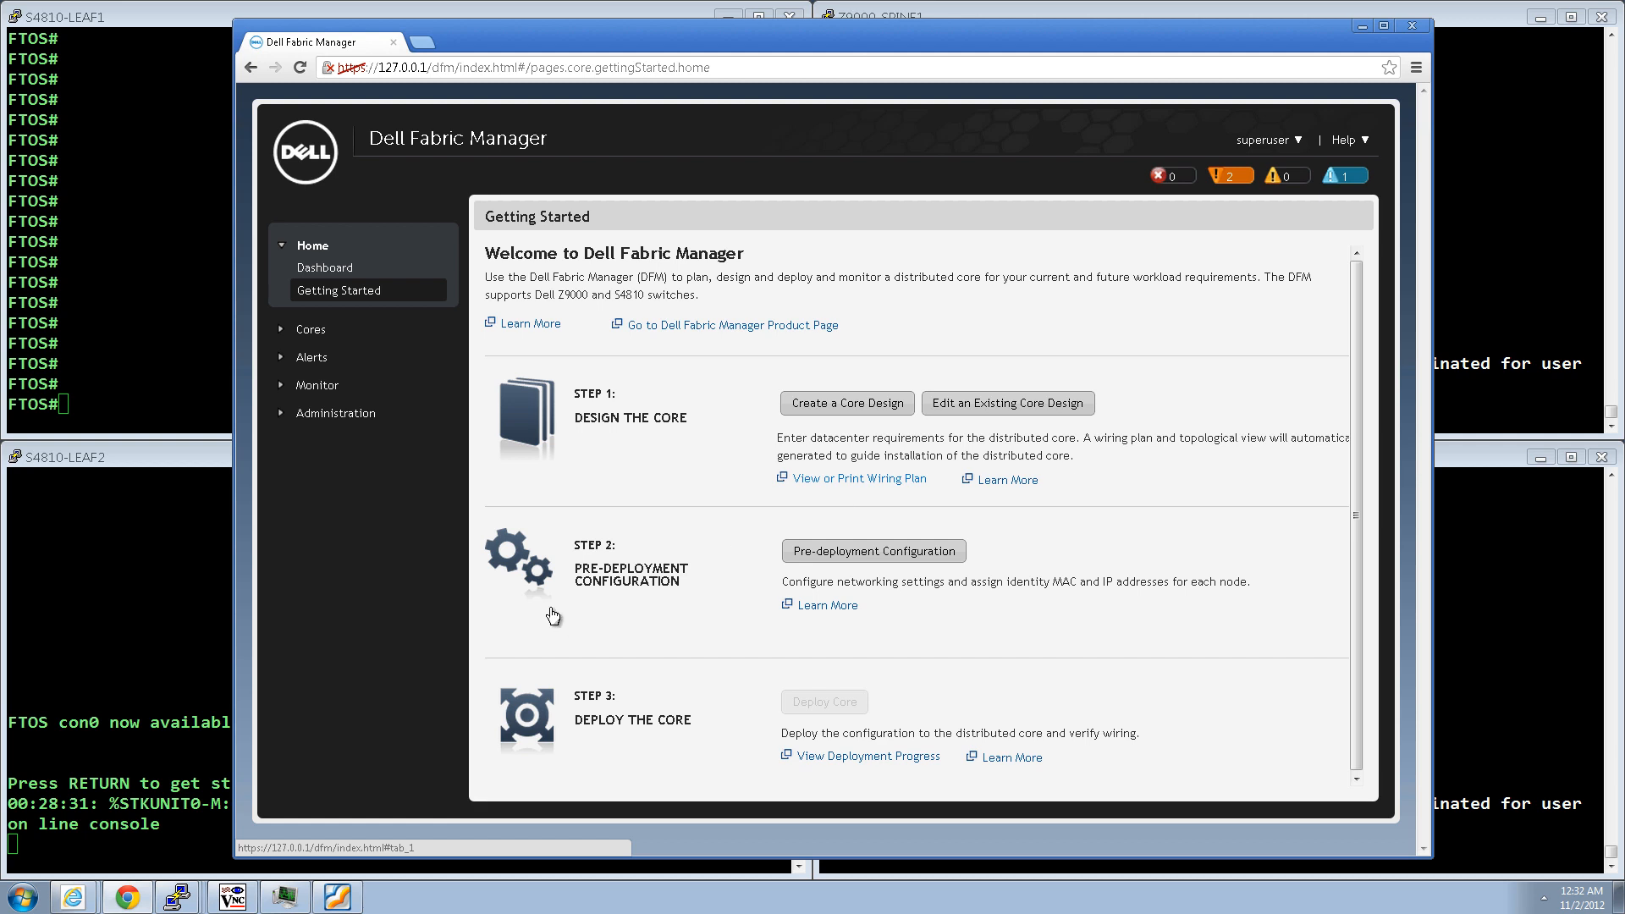
# Start the pre-deployment configuration for the DEMO core and proceed to assigning switch identities
pyautogui.click(865, 559)
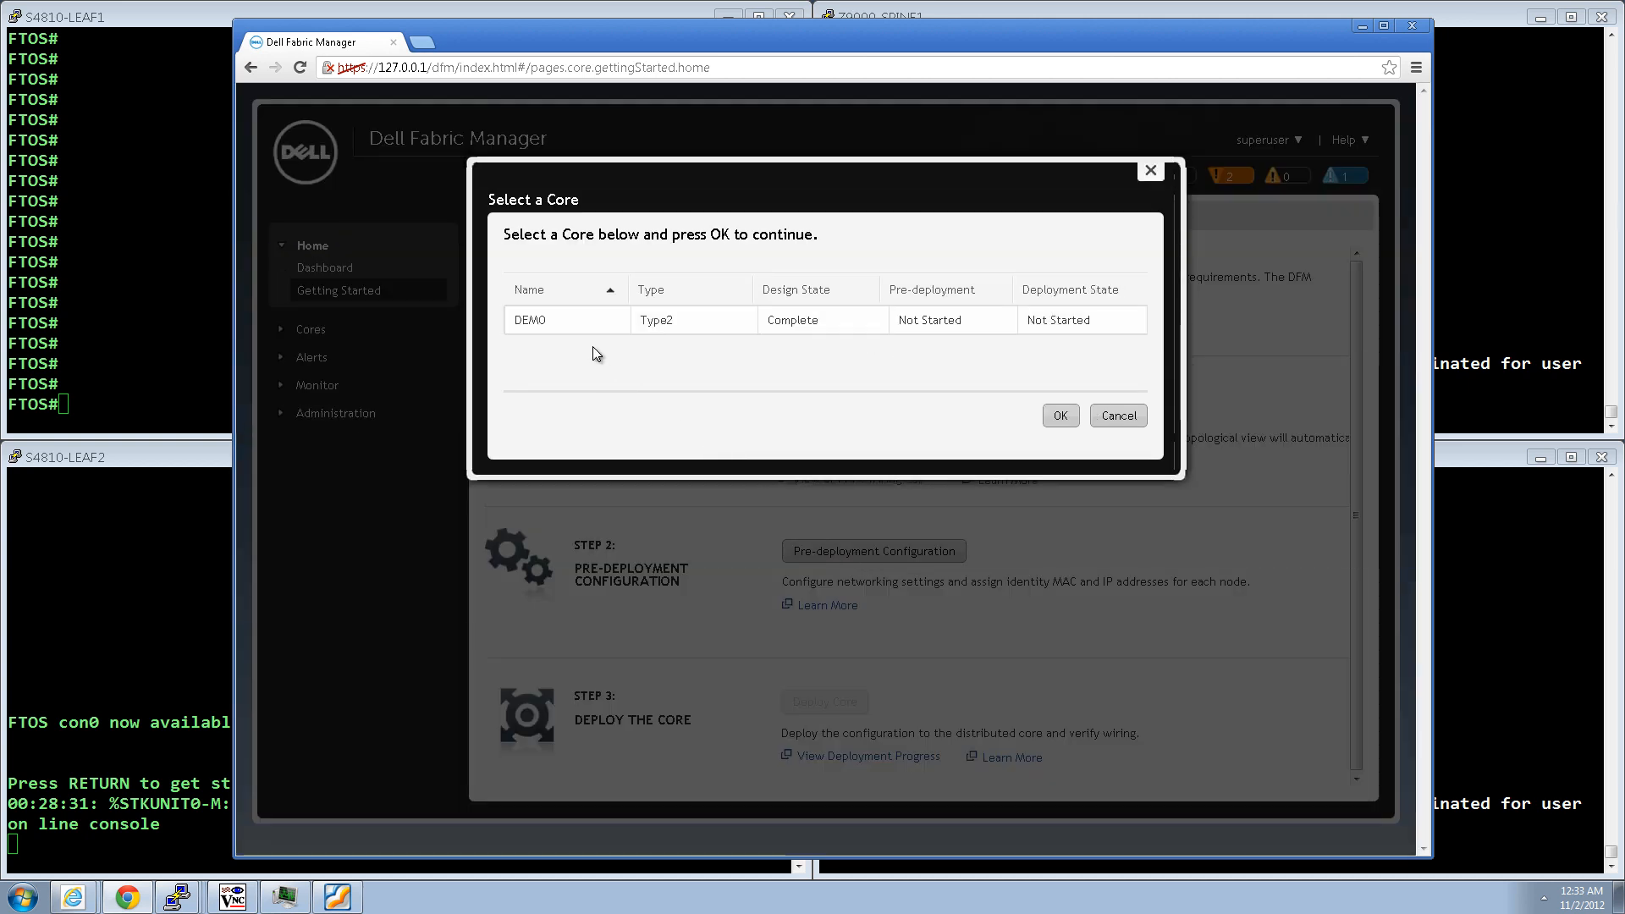
pyautogui.click(572, 328)
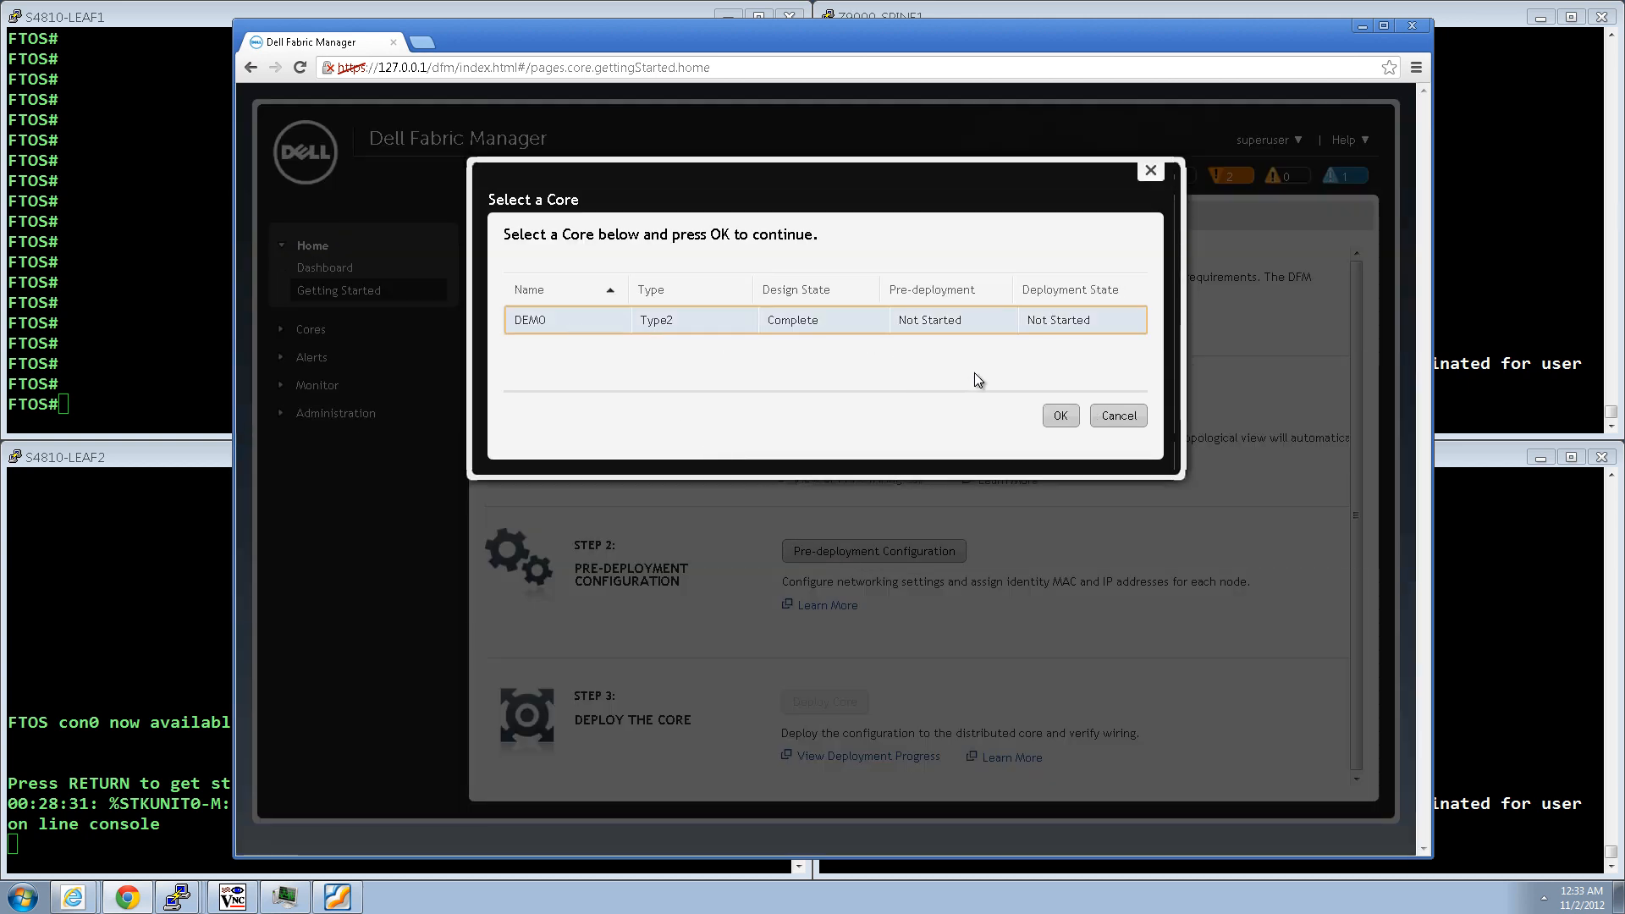
pyautogui.click(1059, 416)
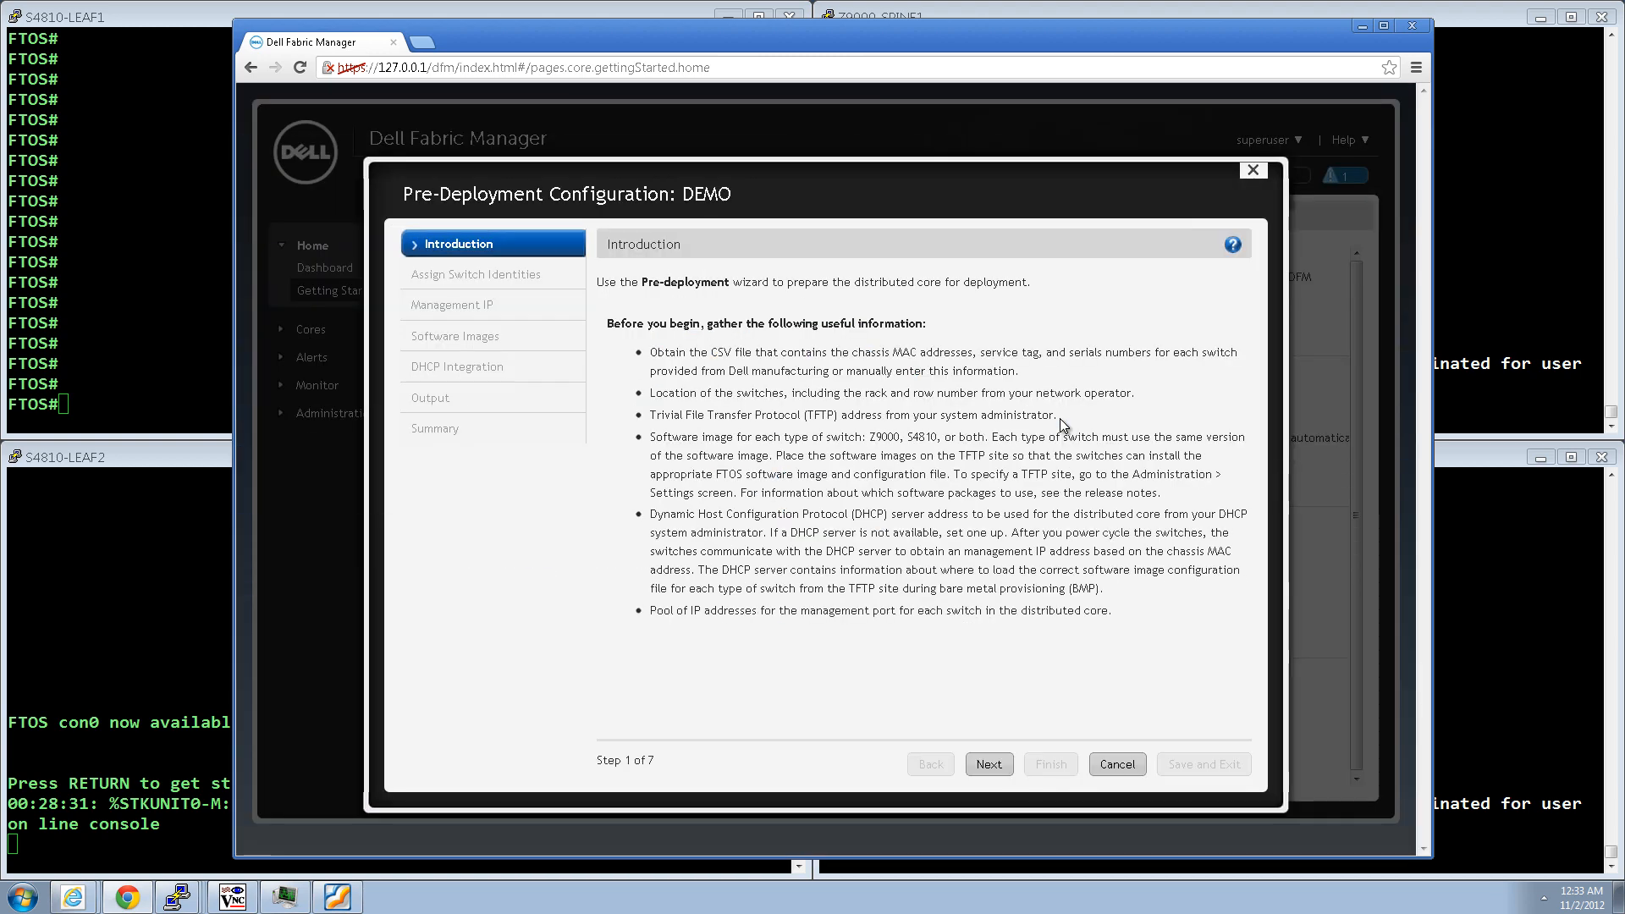
pyautogui.click(987, 768)
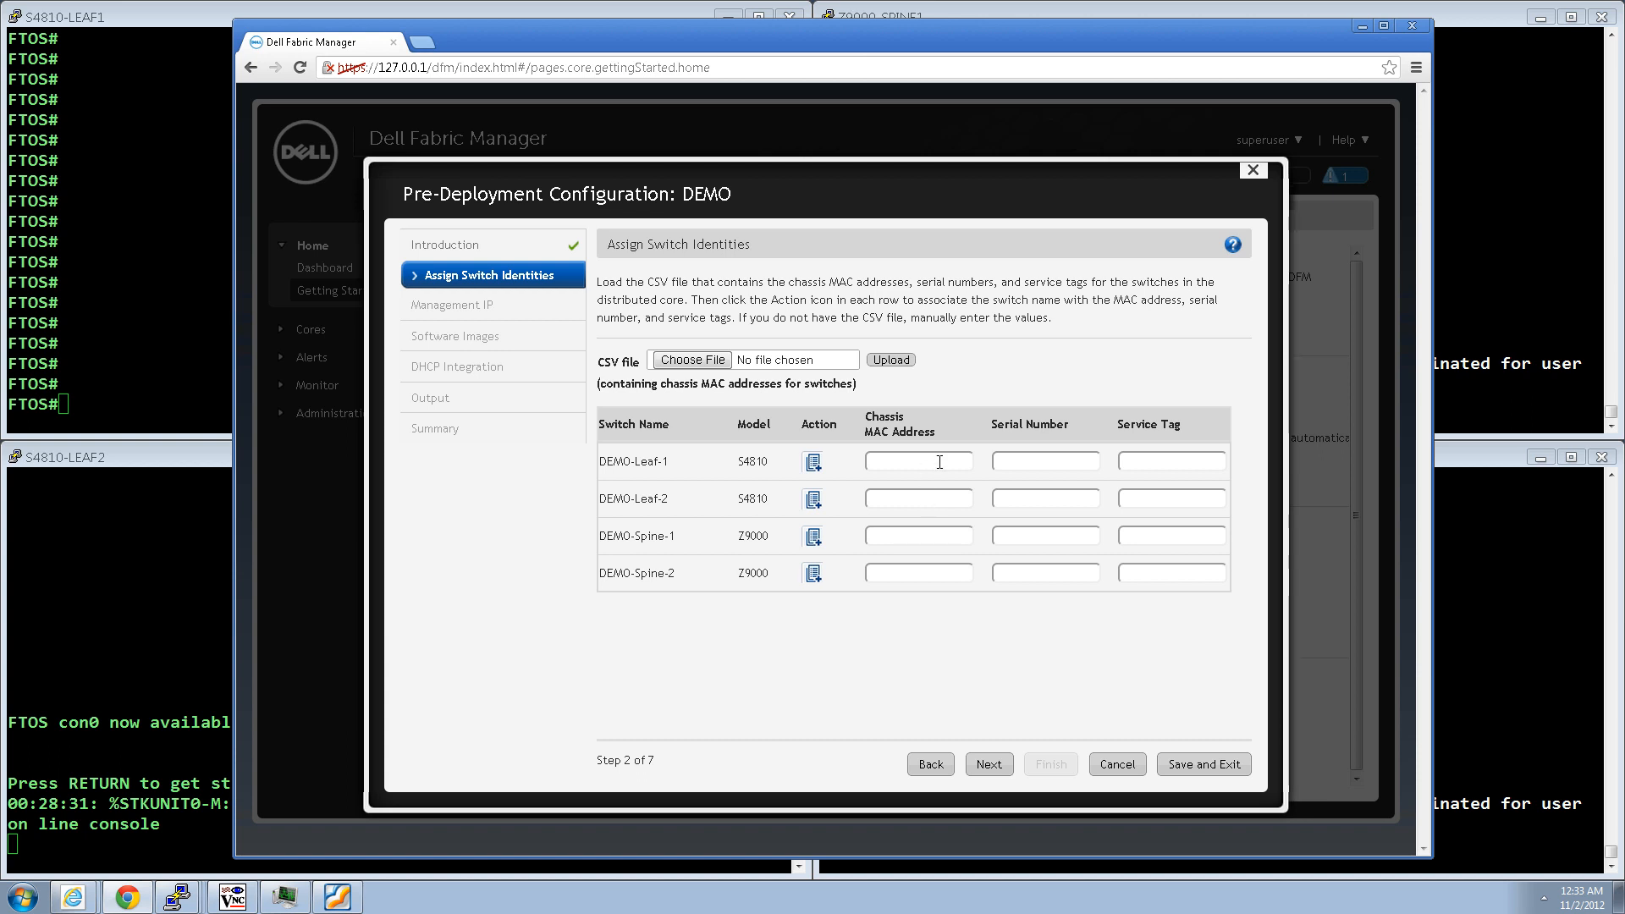
# Load the switch identities from the switches.csv file on the Desktop
pyautogui.click(701, 361)
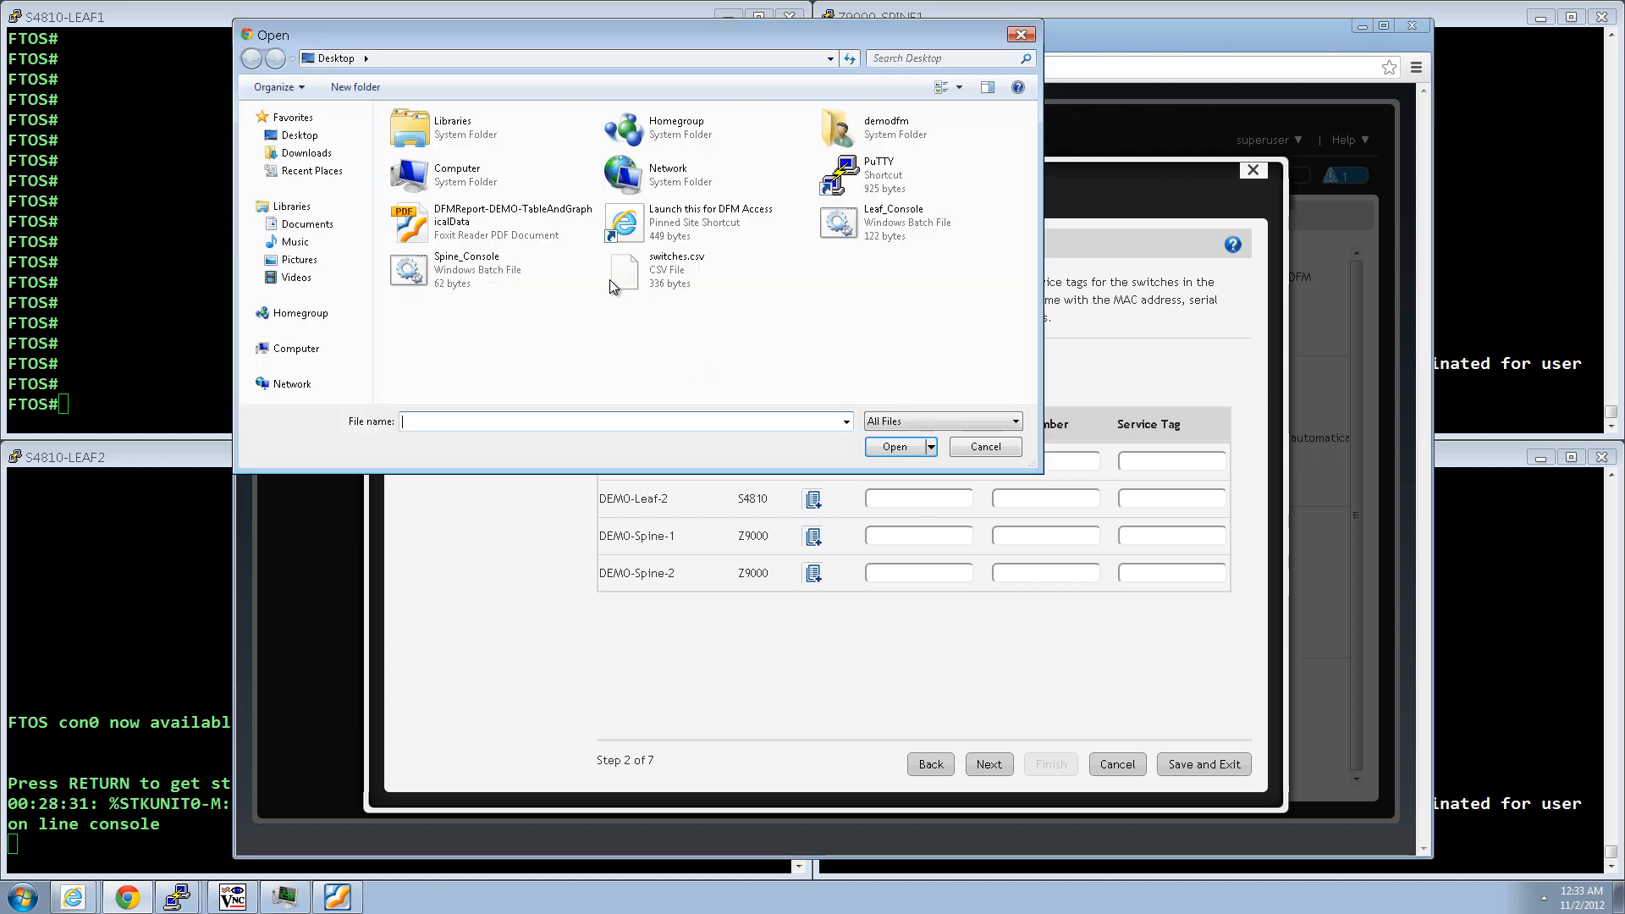
pyautogui.click(622, 275)
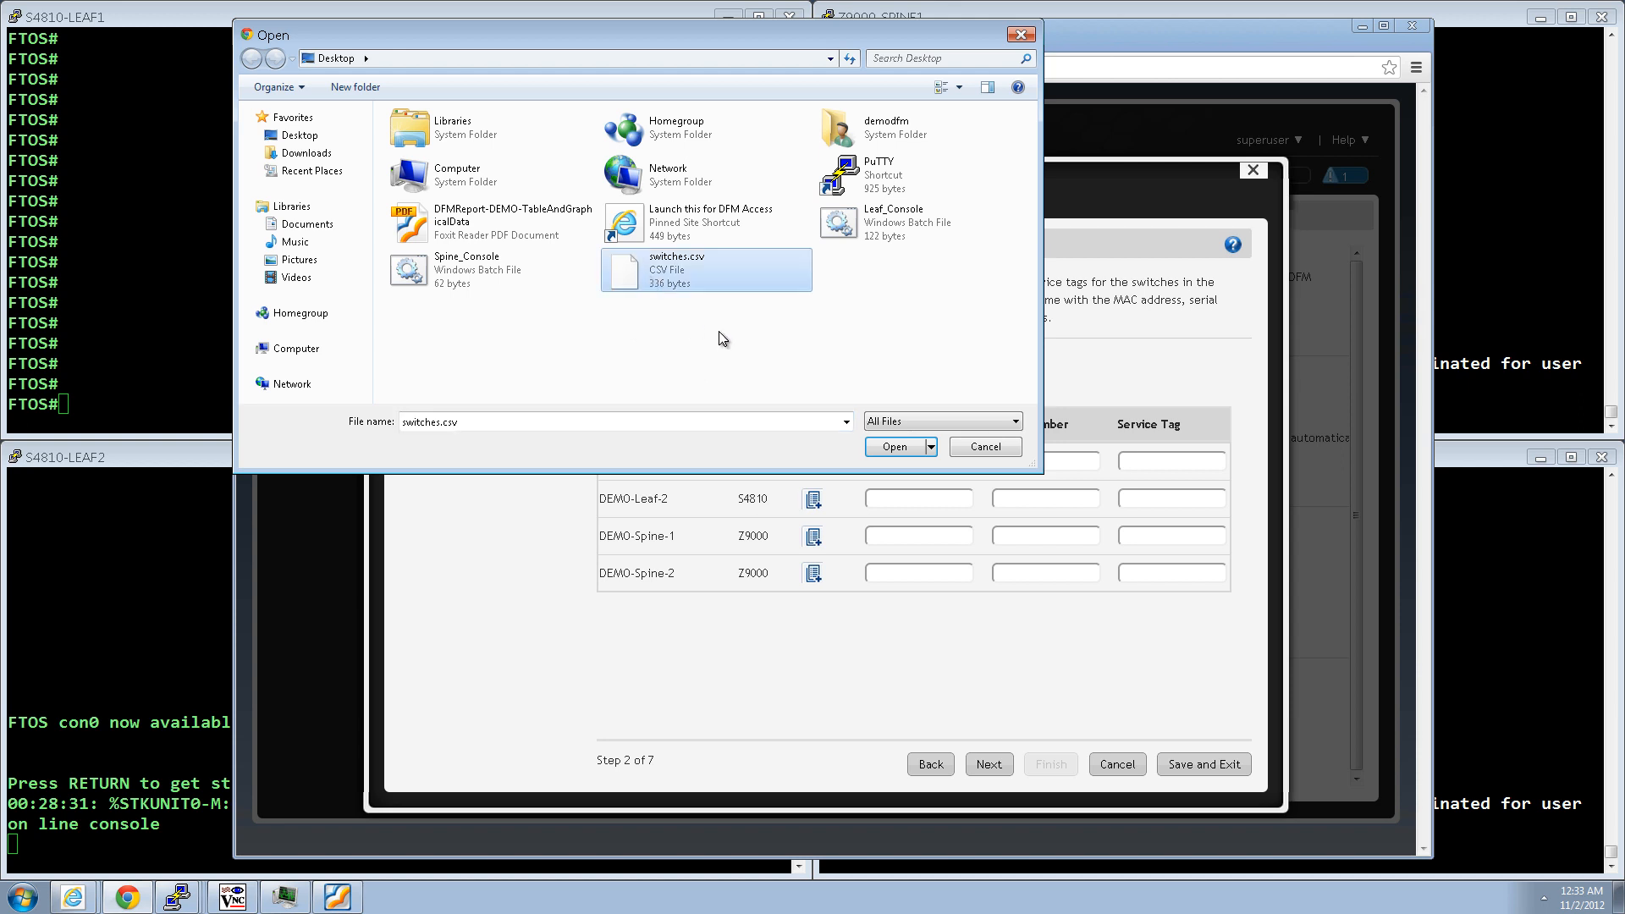
pyautogui.click(890, 447)
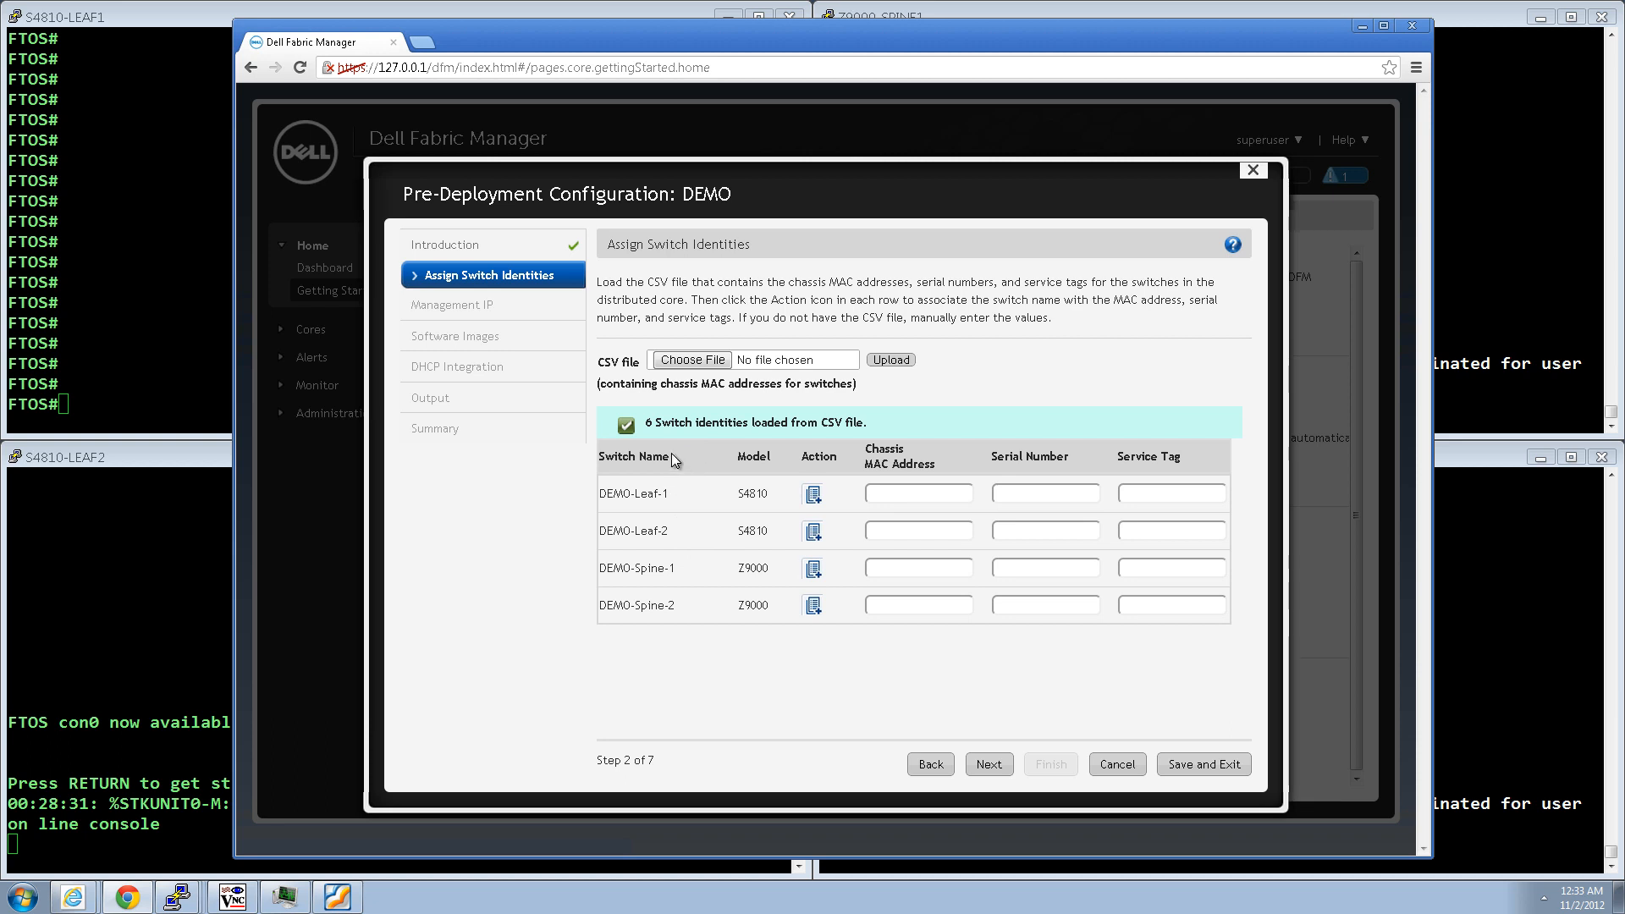
# Assign chassis MAC address 00:01:e8:8b:2b:07 to DEMO-Leaf-1 and 00:01:e8:8b:2b:01 to DEMO-Leaf-2
pyautogui.click(813, 497)
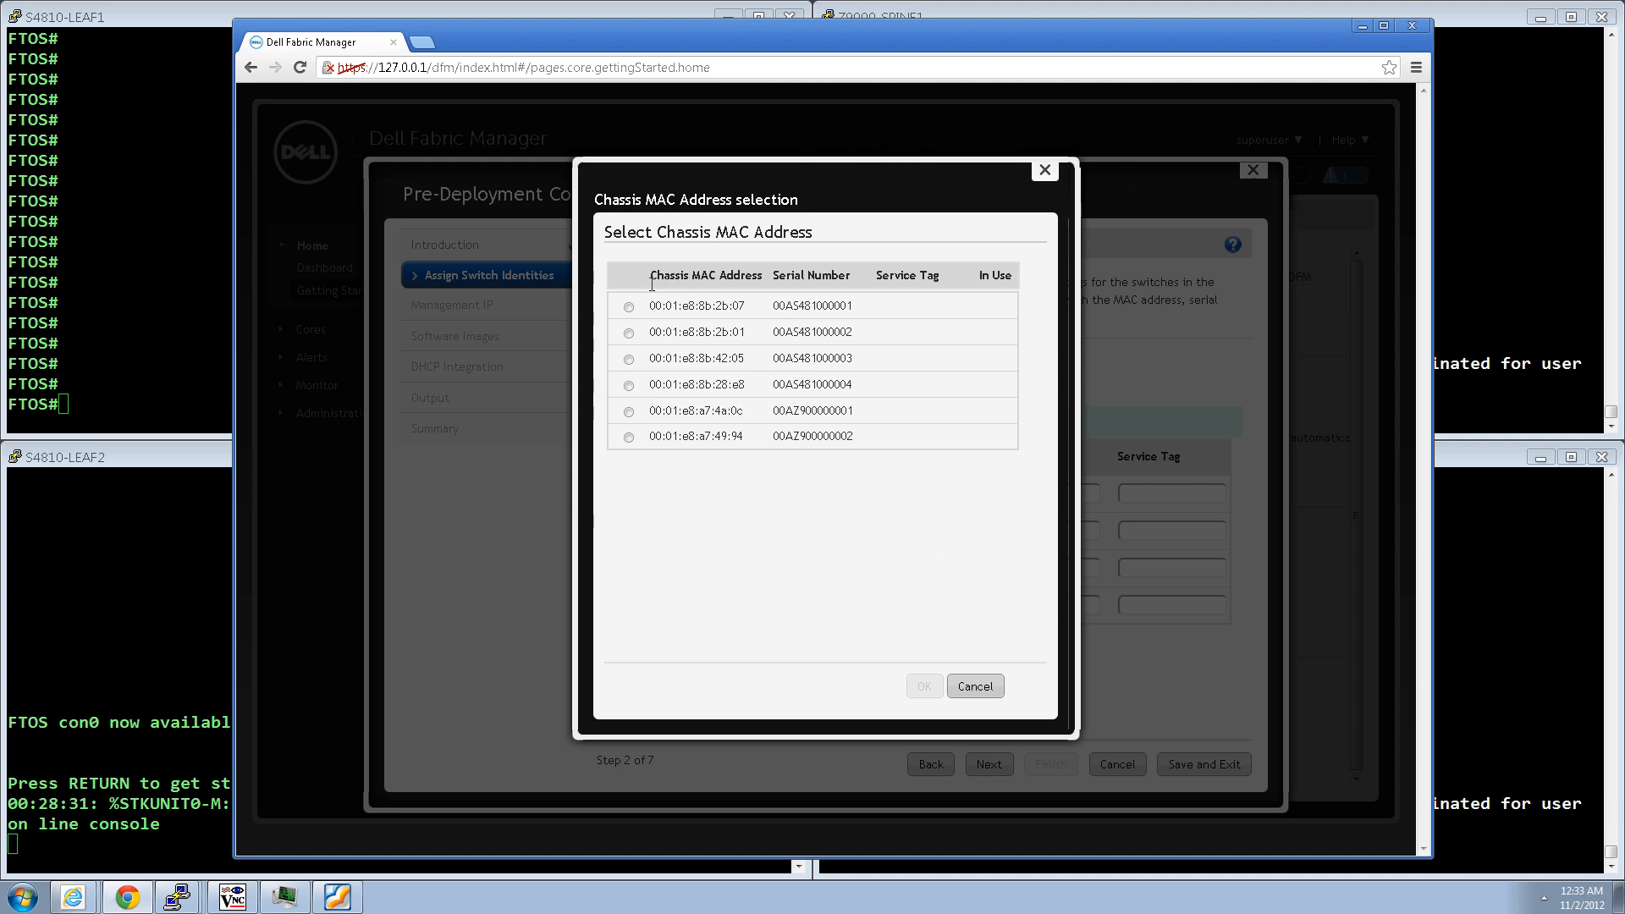
pyautogui.click(629, 307)
pyautogui.click(923, 687)
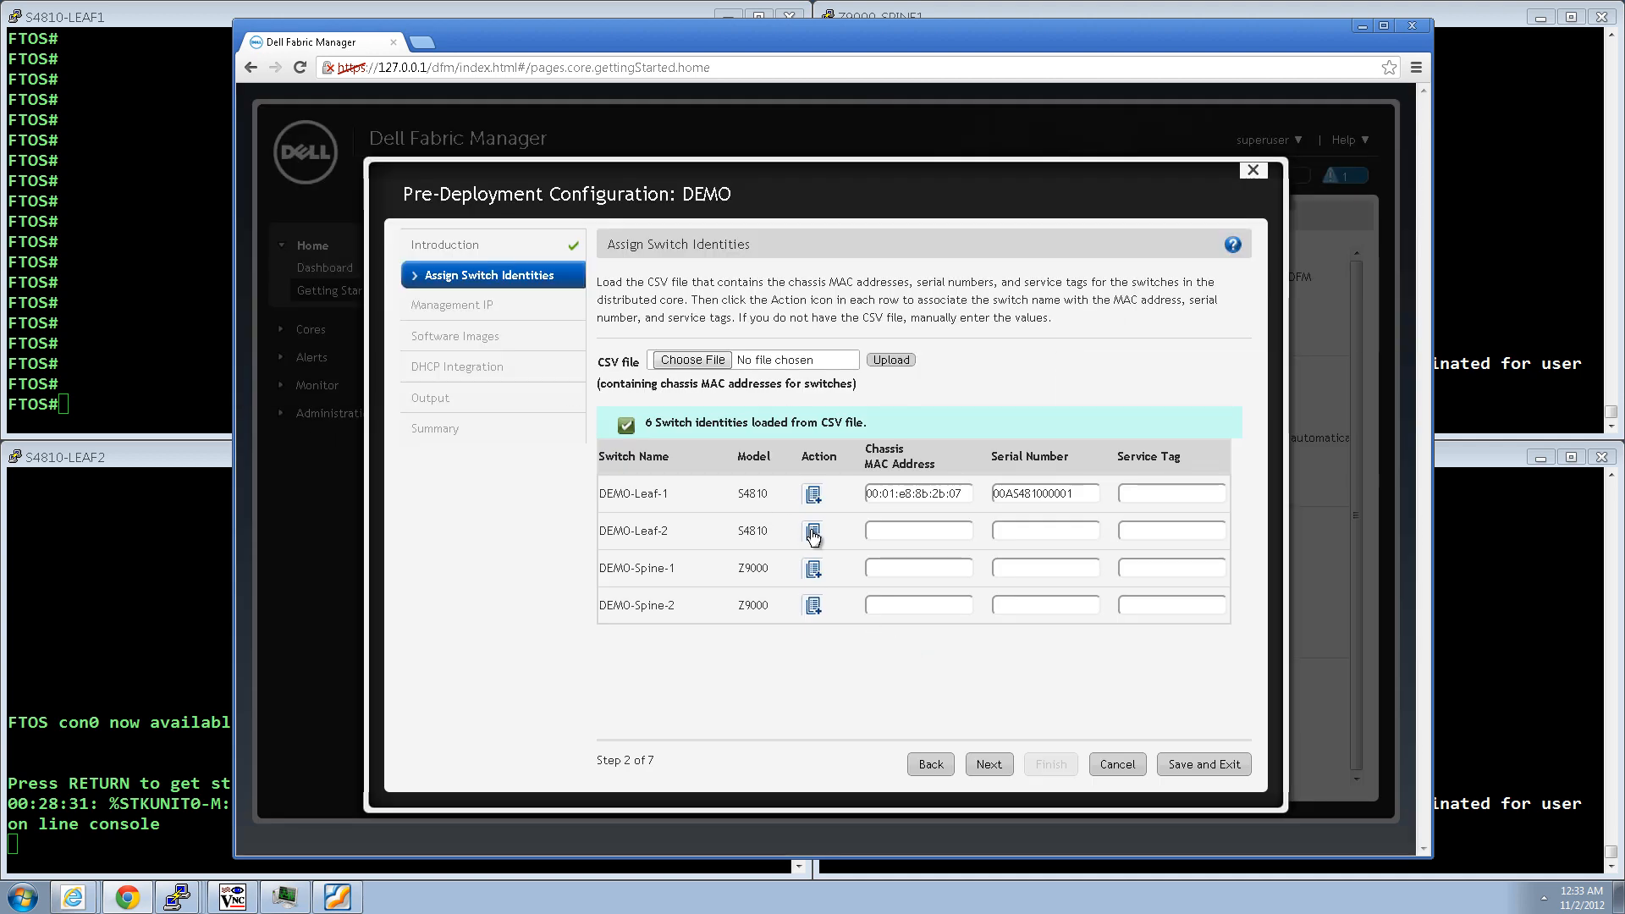
pyautogui.click(812, 533)
pyautogui.click(628, 333)
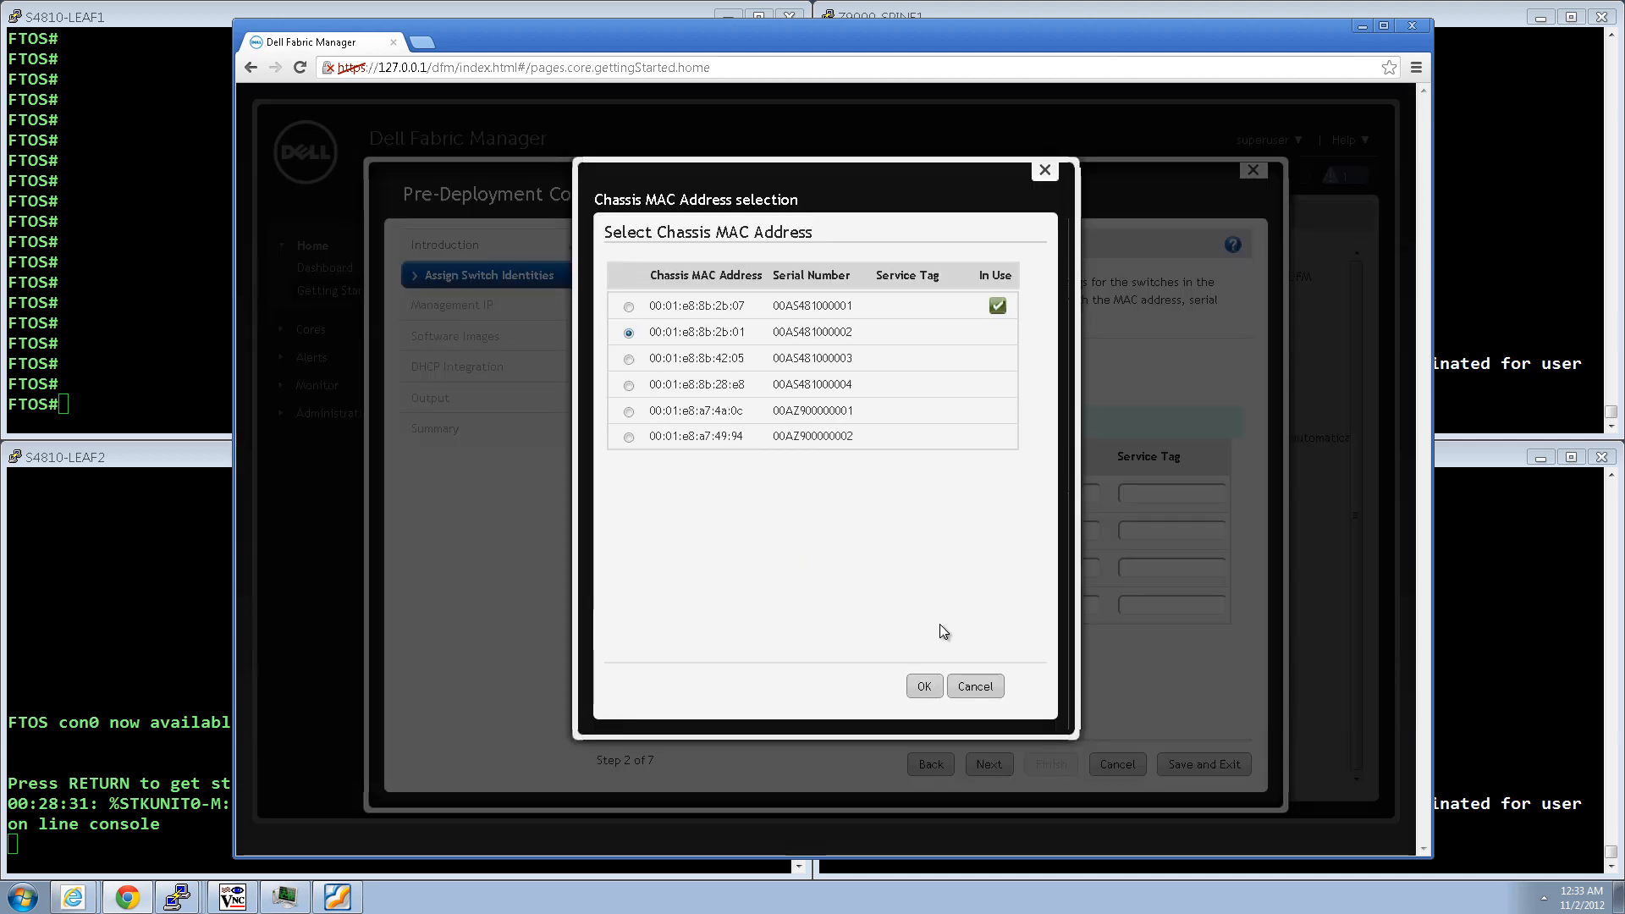
pyautogui.click(923, 686)
# Assign chassis MAC address 00:01:e8:a7:4a:0c to DEMO-Spine-1 and 00:01:e8:a7:49:94 to DEMO-Spine-2, and proceed to the management IP settings
pyautogui.click(812, 567)
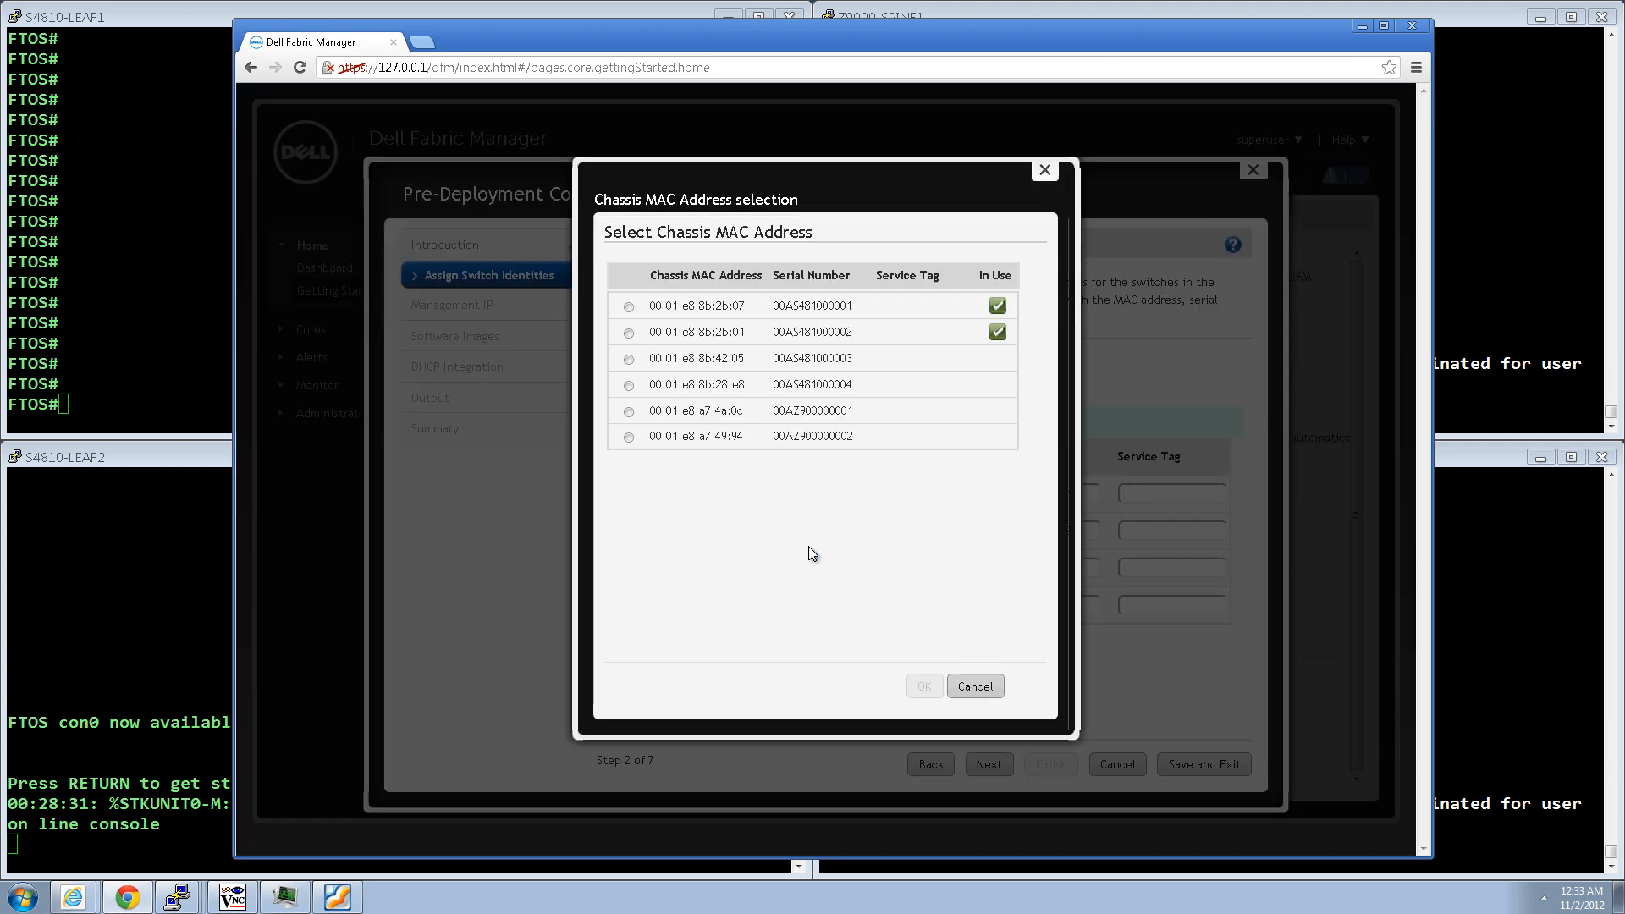
pyautogui.click(629, 412)
pyautogui.click(923, 687)
pyautogui.click(813, 606)
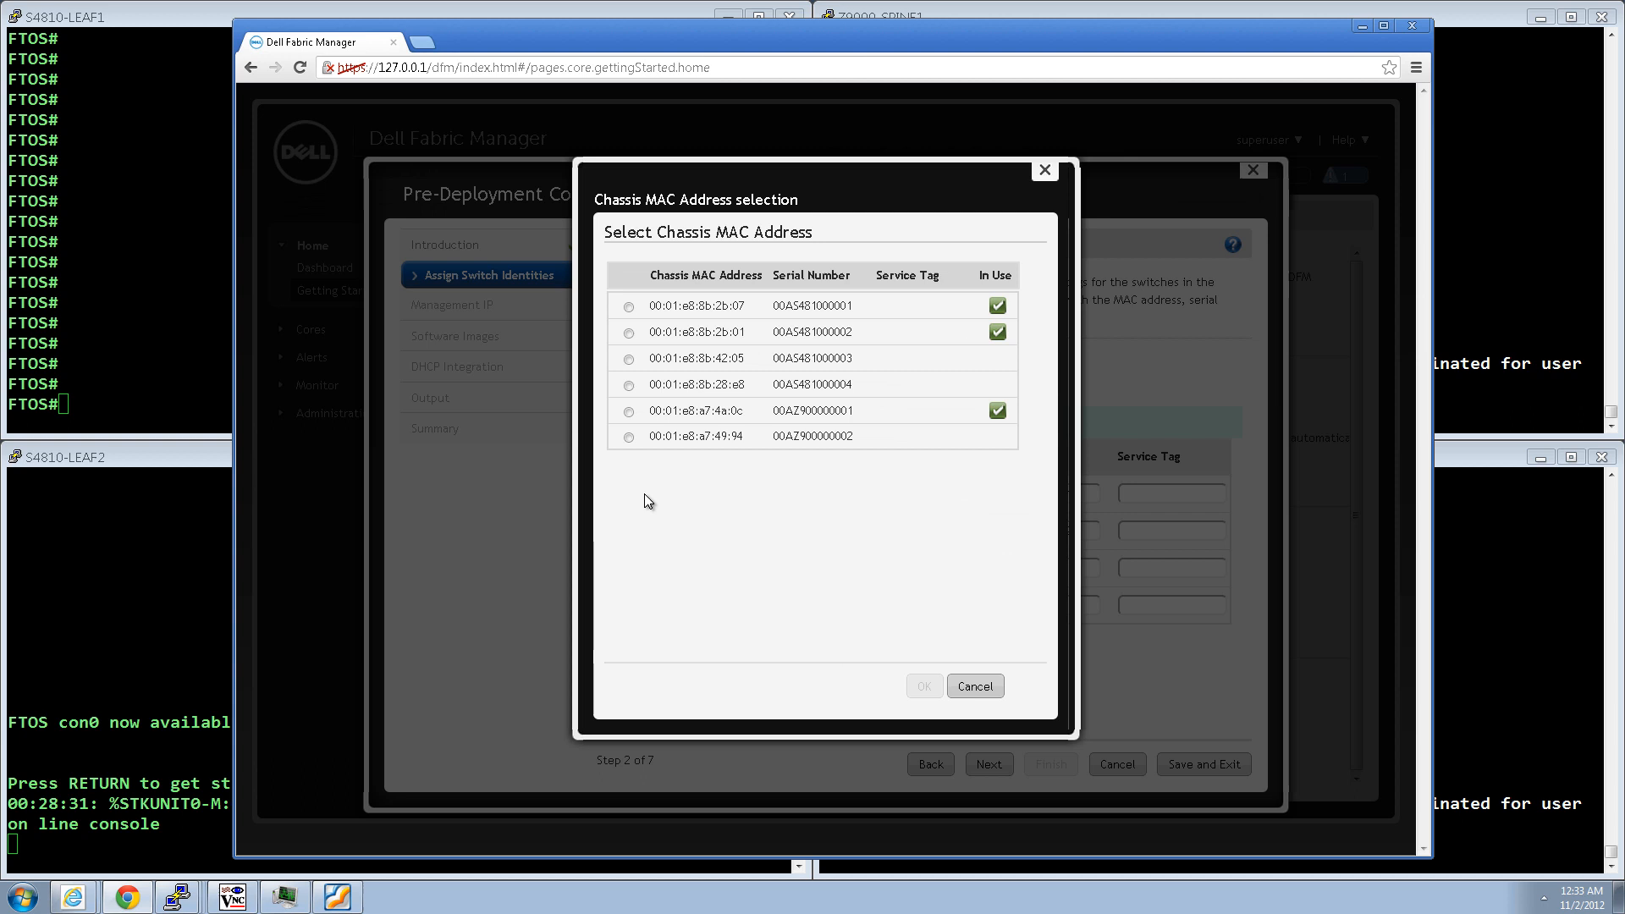
pyautogui.click(629, 437)
pyautogui.click(925, 687)
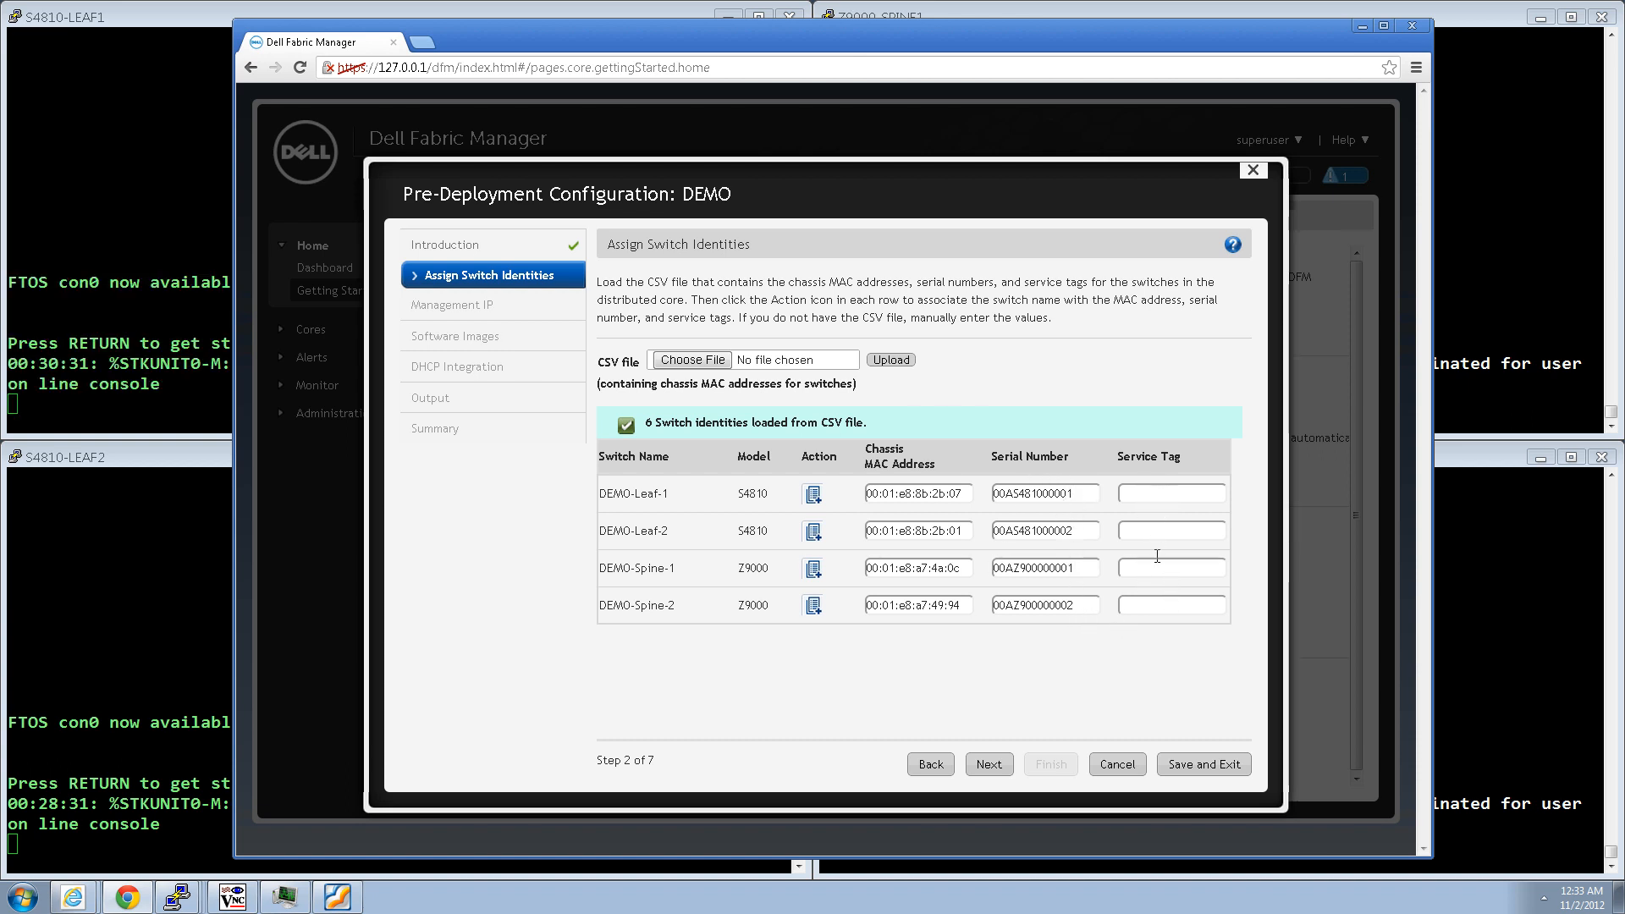
pyautogui.click(988, 764)
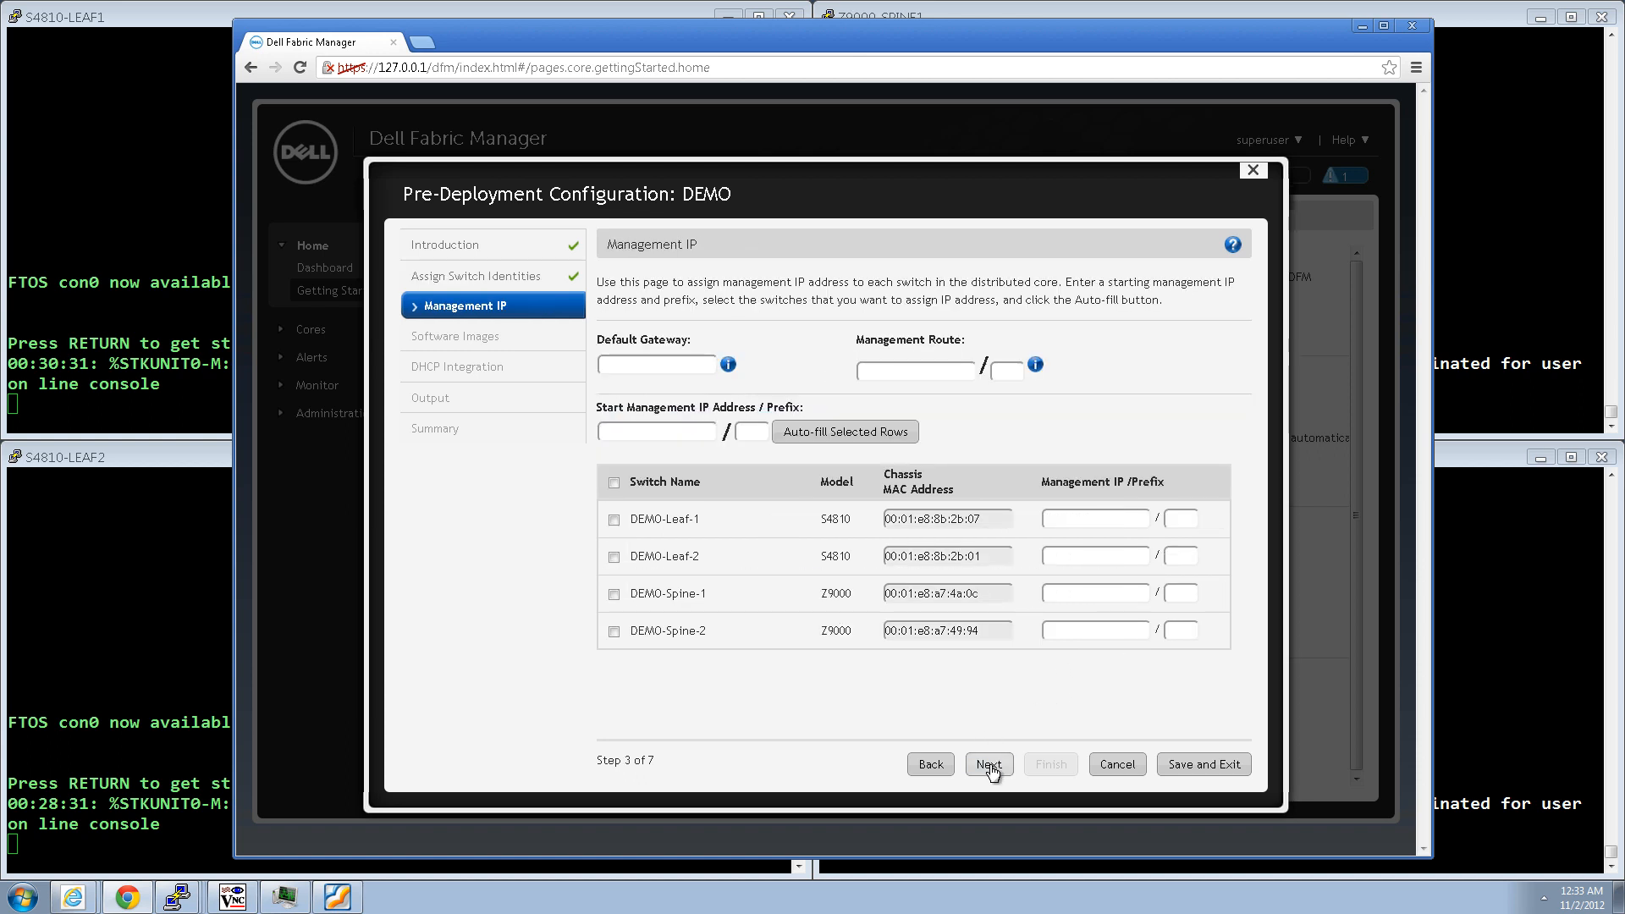
# Set the default gateway to 172.25.188.1 and the management route to 0.0.0.0/0
pyautogui.click(662, 363)
pyautogui.write('172.25.188.1')
pyautogui.click(881, 371)
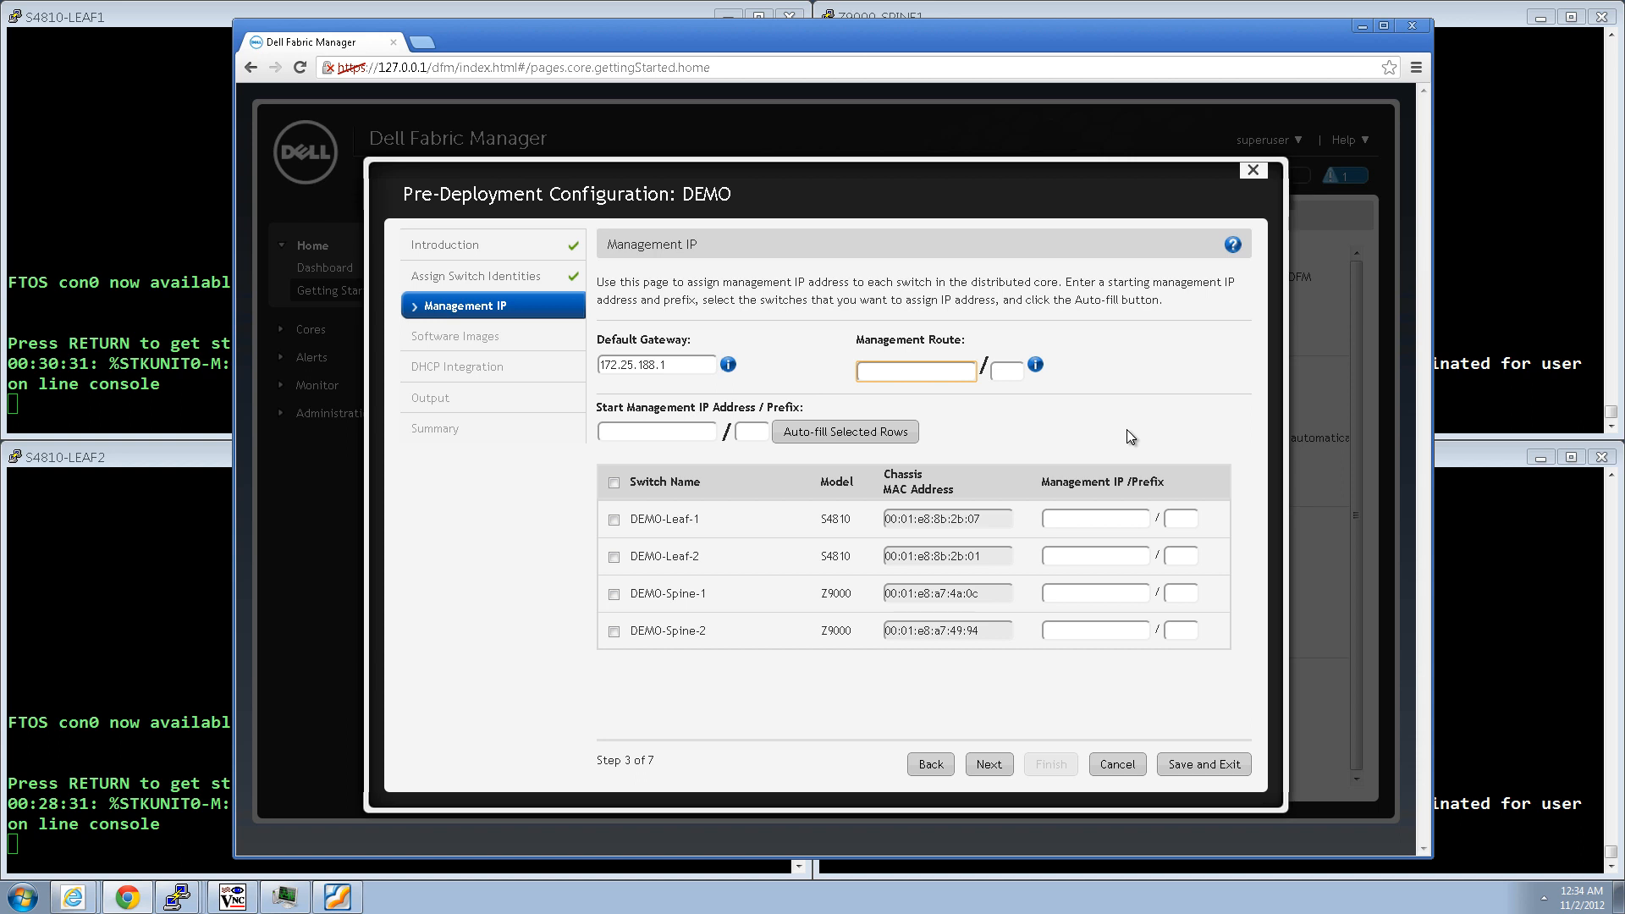
pyautogui.write('0.0.0.0')
pyautogui.press('Tab')
pyautogui.write('0')
# Auto-fill management IPs for all four switches starting at 172.25.191.1 with prefix 22, and proceed to the software images
pyautogui.click(652, 431)
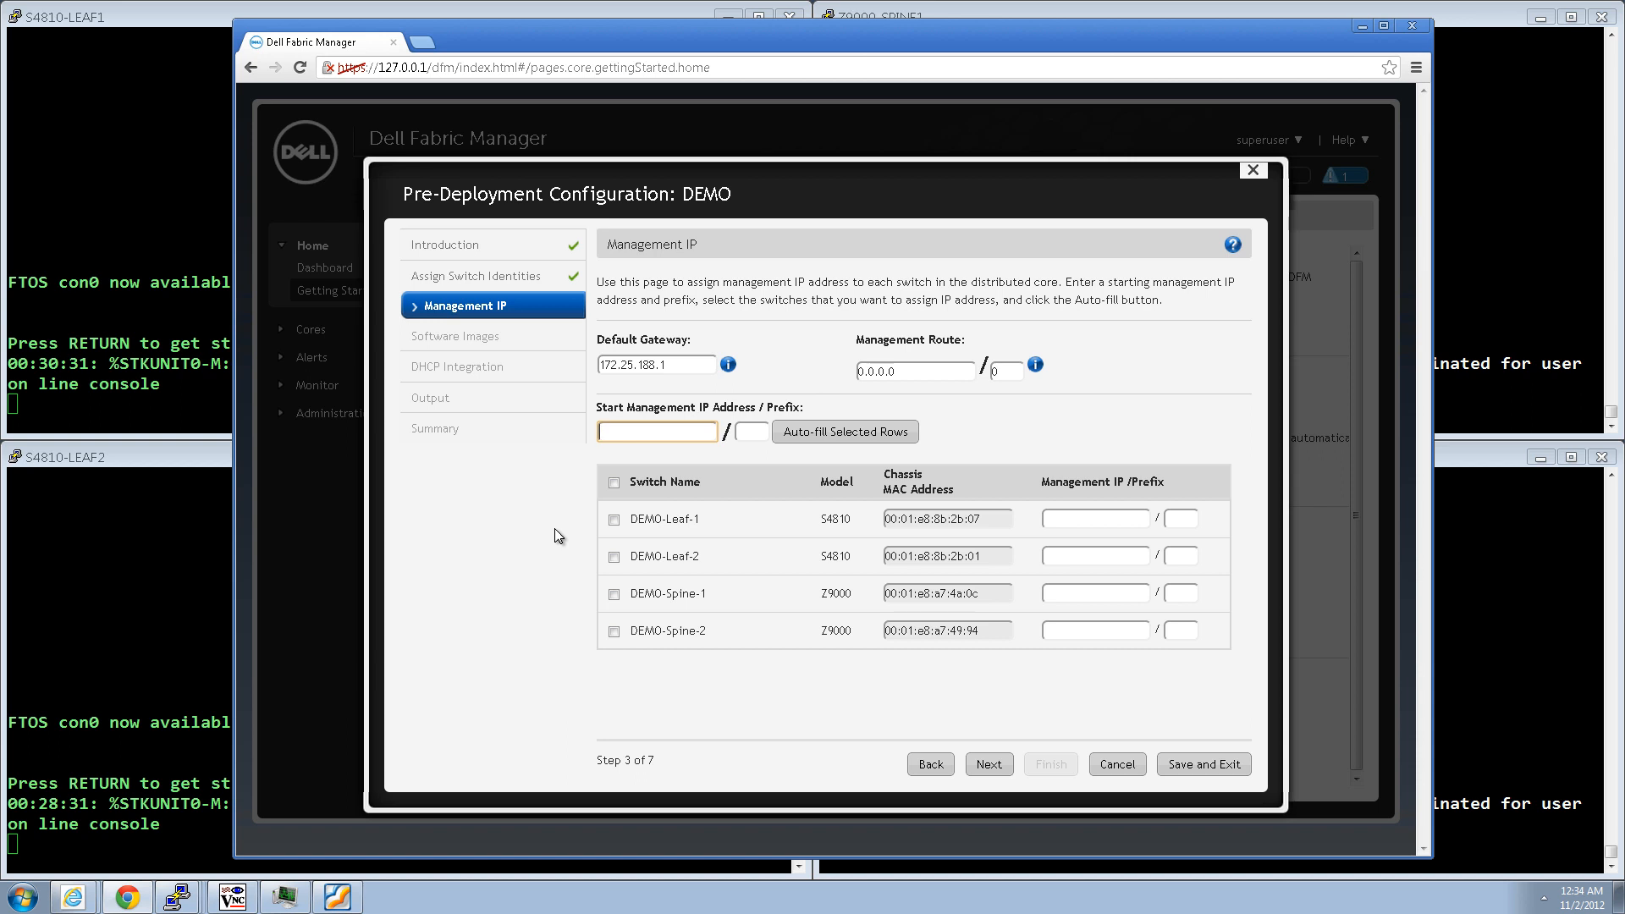
pyautogui.write('172.25.191.1')
pyautogui.press('Tab')
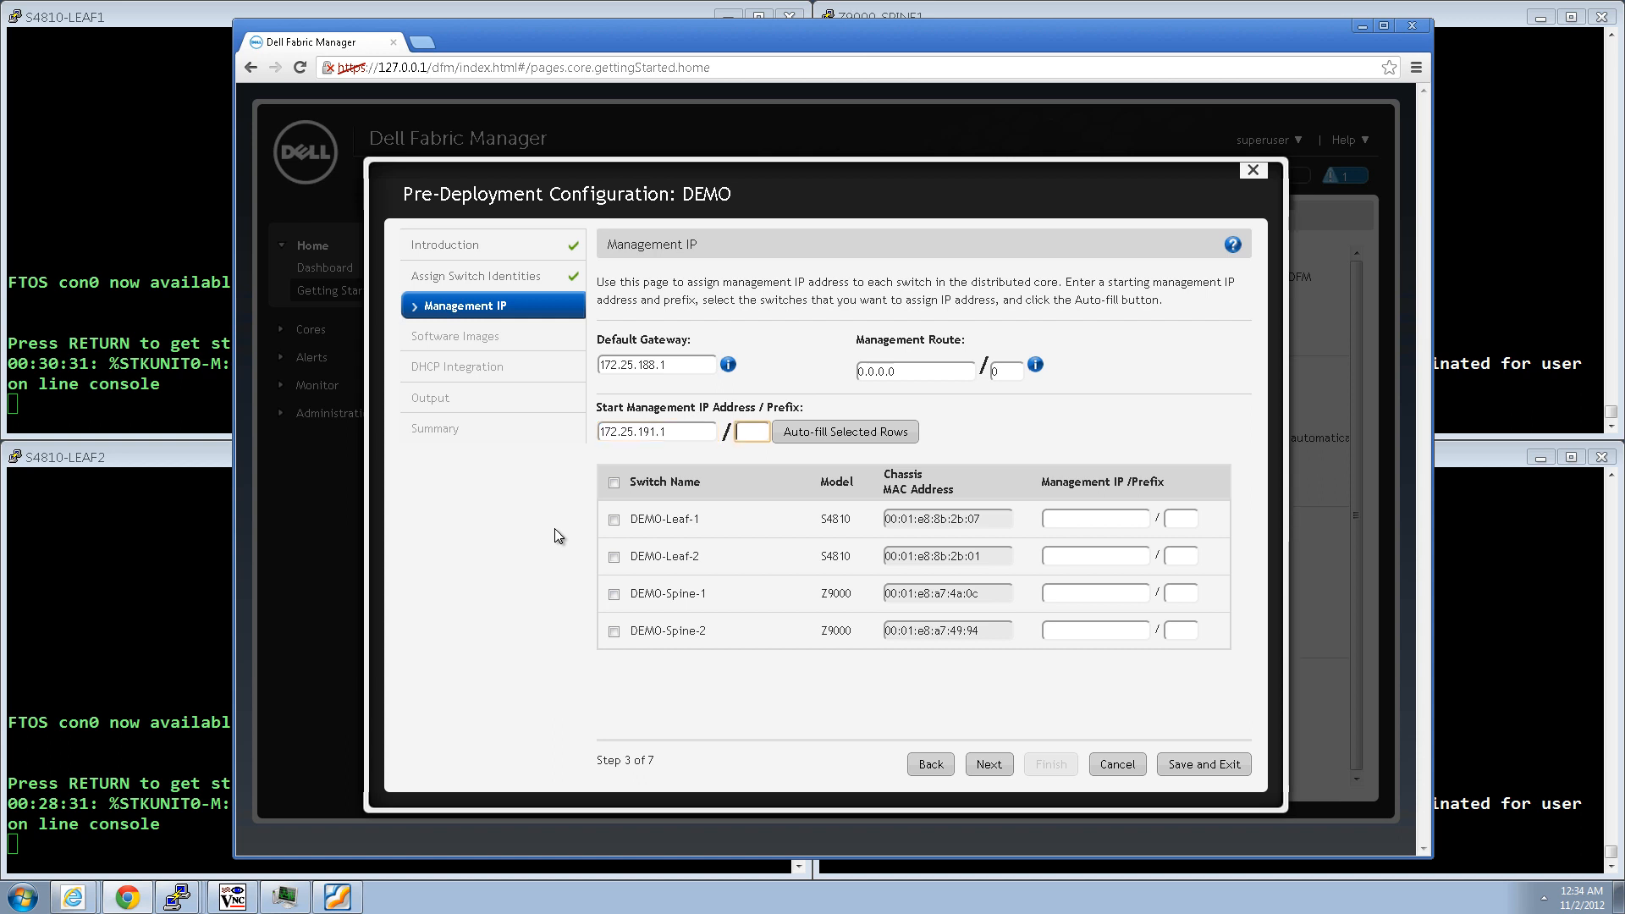
pyautogui.write('22')
pyautogui.click(613, 482)
pyautogui.click(821, 433)
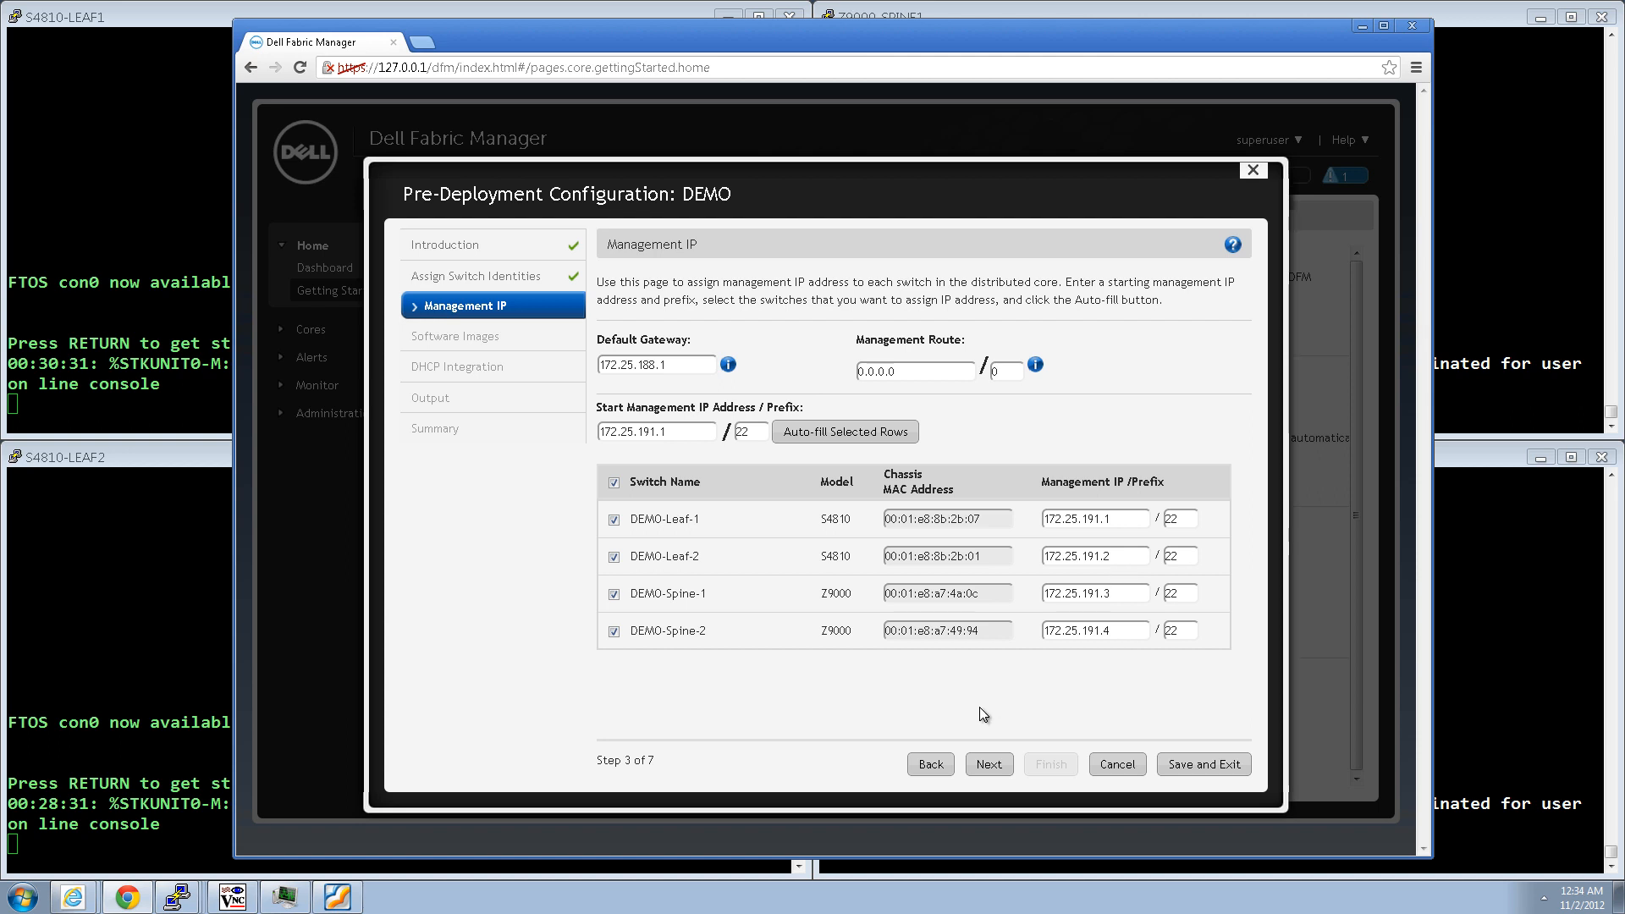
pyautogui.click(988, 764)
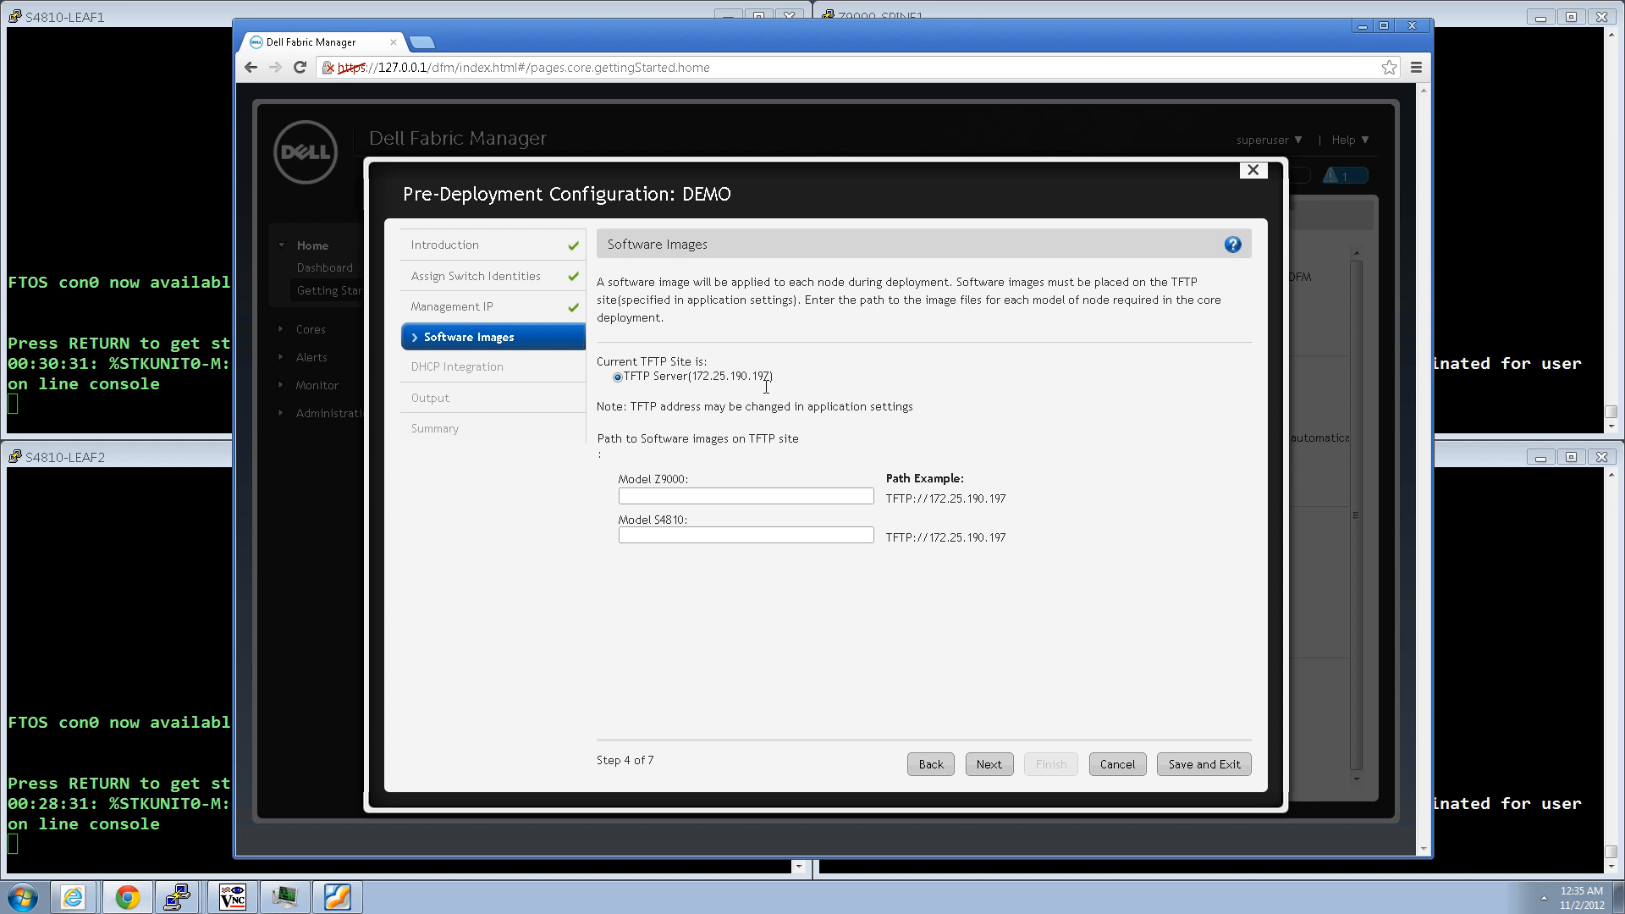
# Set the software image paths to z9000.bin for Z9000 and s4810.bin for S4810, and review the generated DHCP configuration
pyautogui.click(649, 497)
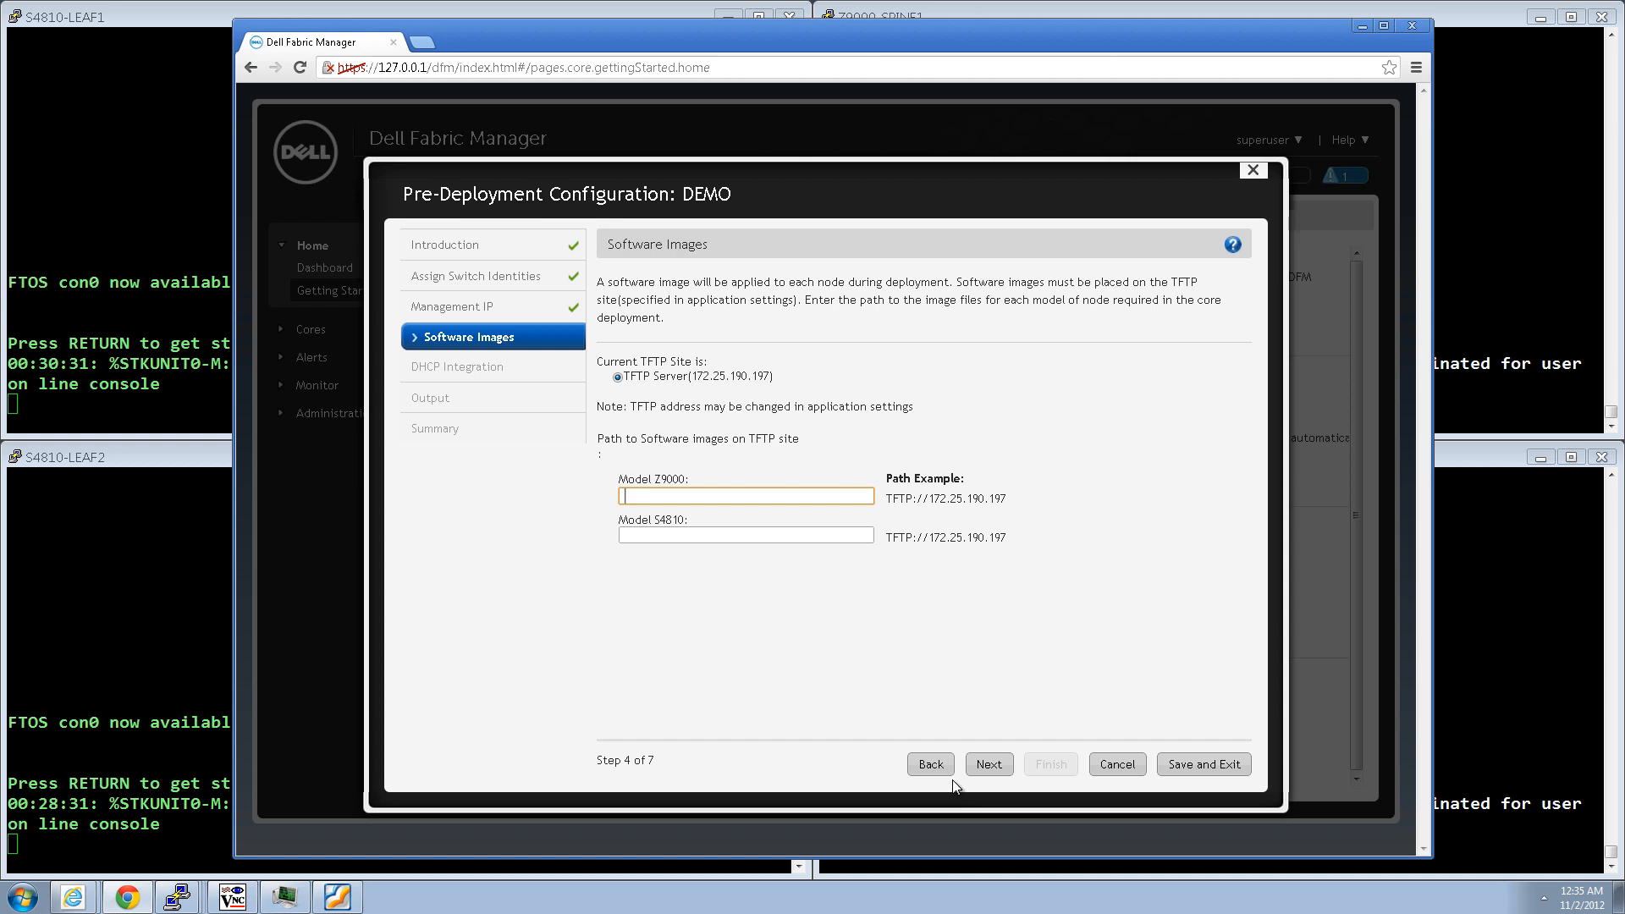
pyautogui.write('z9000.bin')
pyautogui.click(648, 534)
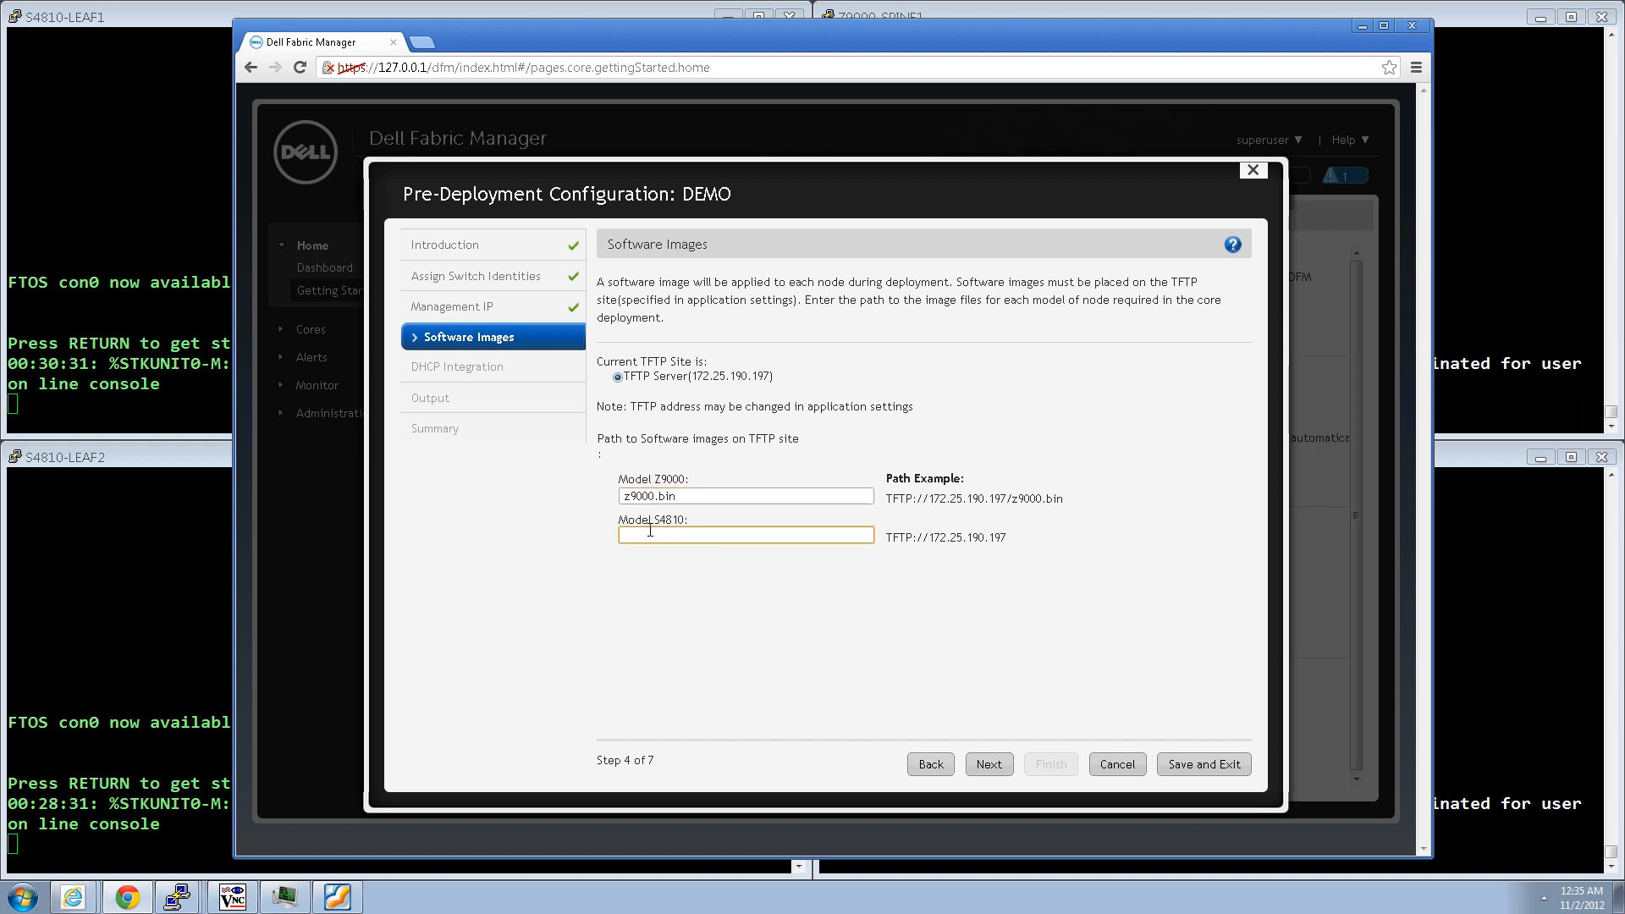
pyautogui.write('s4810.bin')
pyautogui.click(986, 764)
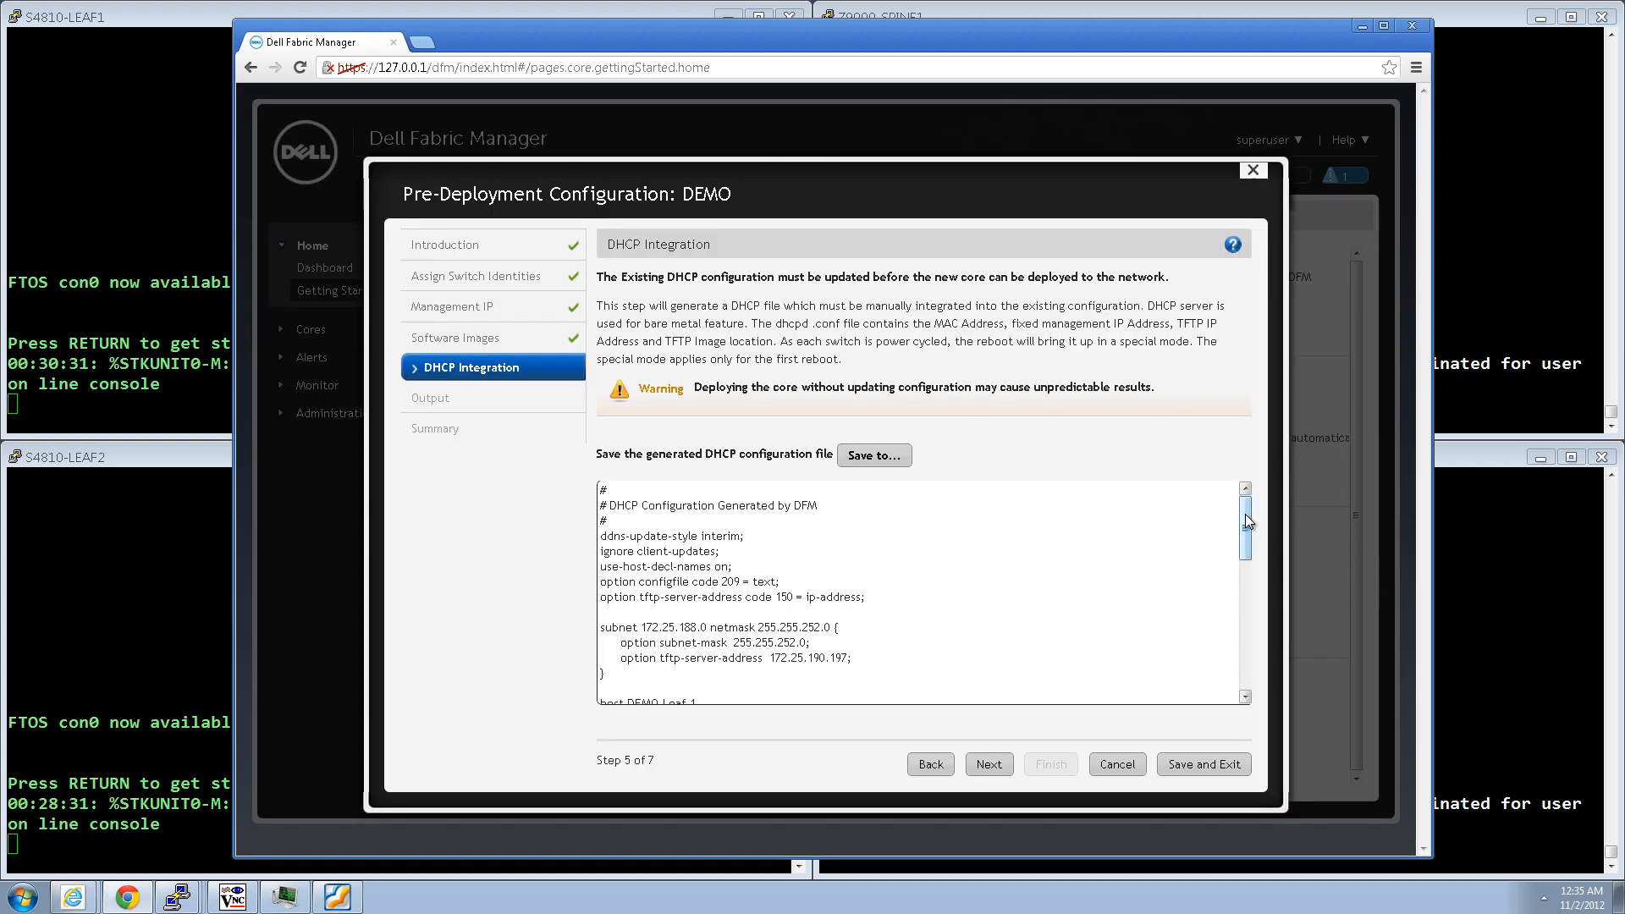
pyautogui.moveTo(1245, 515)
pyautogui.mouseDown()
pyautogui.moveTo(1254, 657)
pyautogui.moveTo(1251, 511)
pyautogui.mouseUp()
pyautogui.click(988, 765)
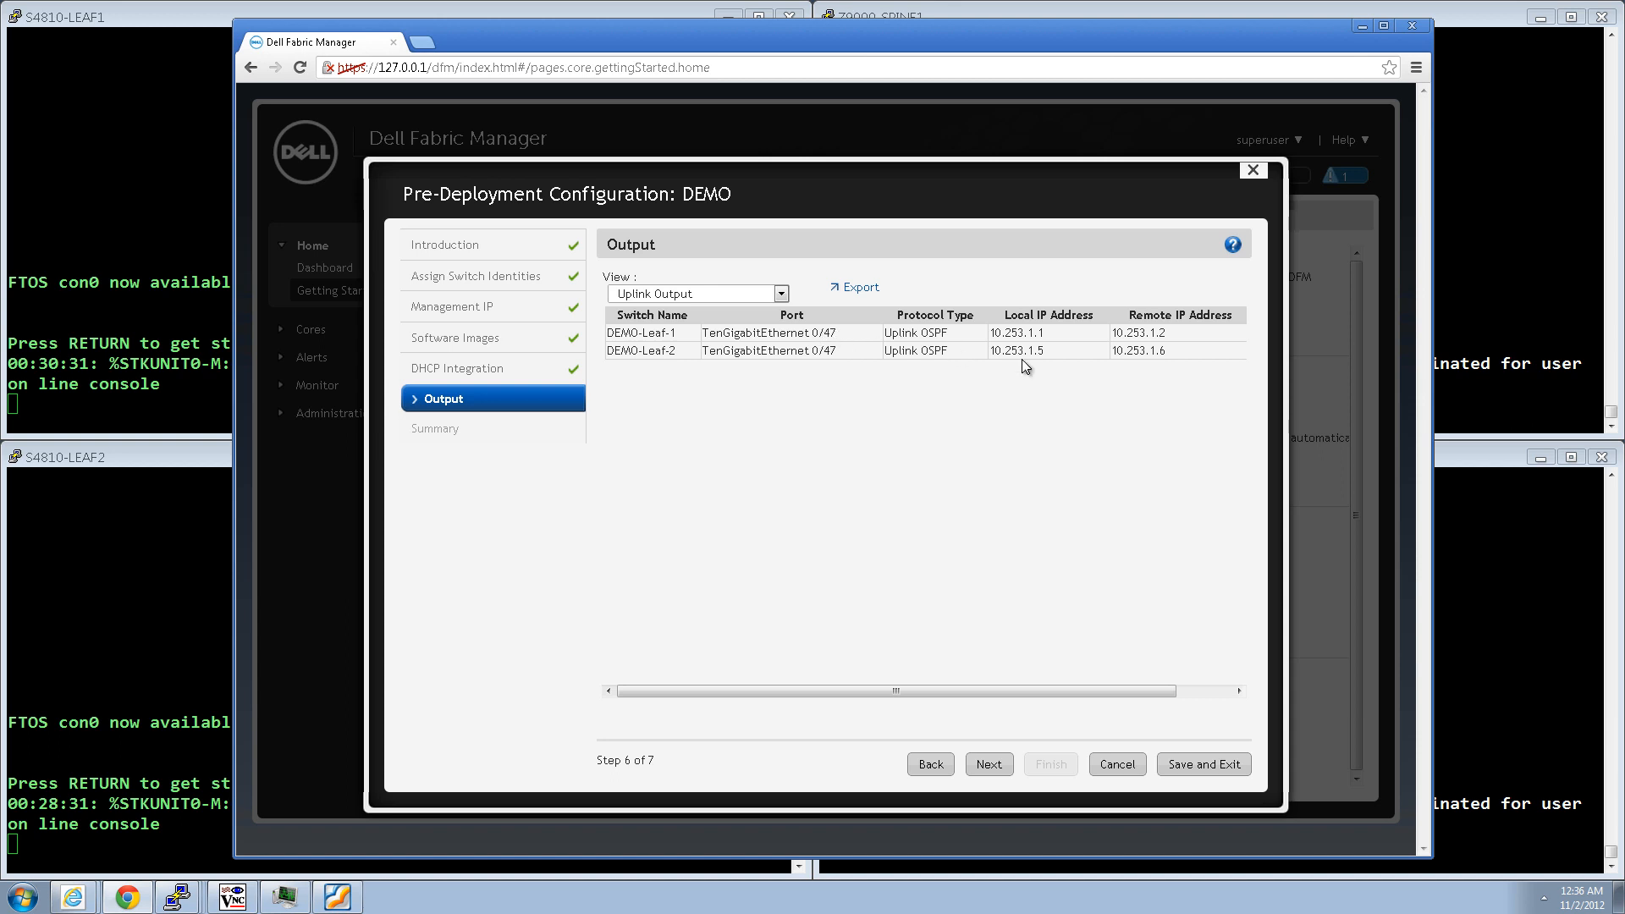
# Review the downlink output with its VLAN assignments and finish the pre-deployment configuration
pyautogui.click(780, 294)
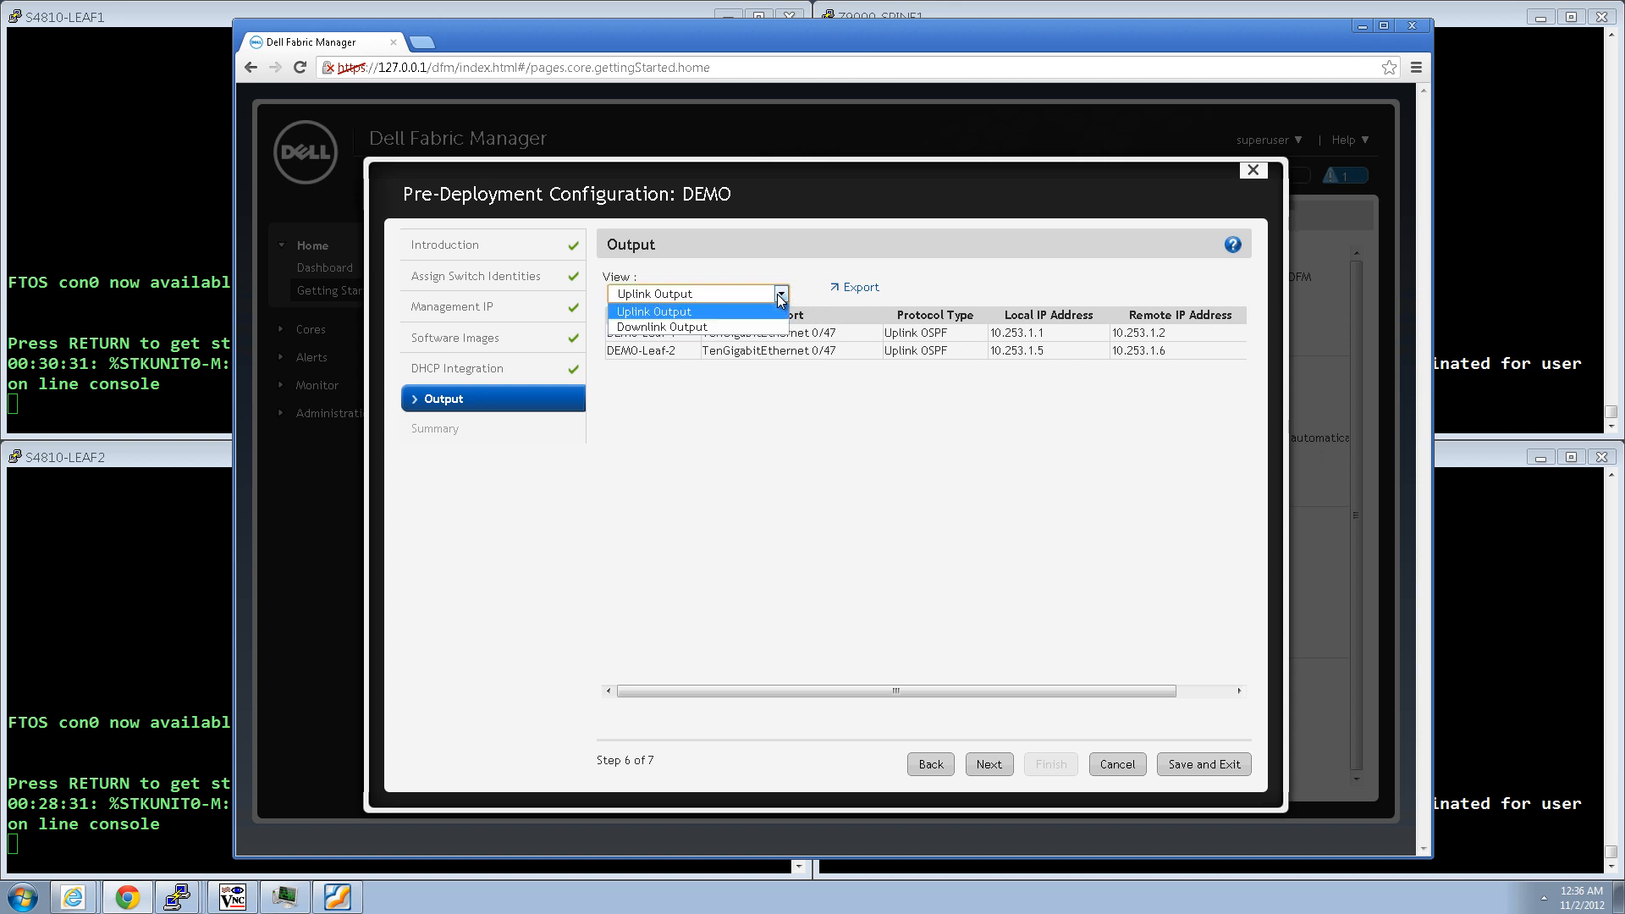
pyautogui.click(687, 328)
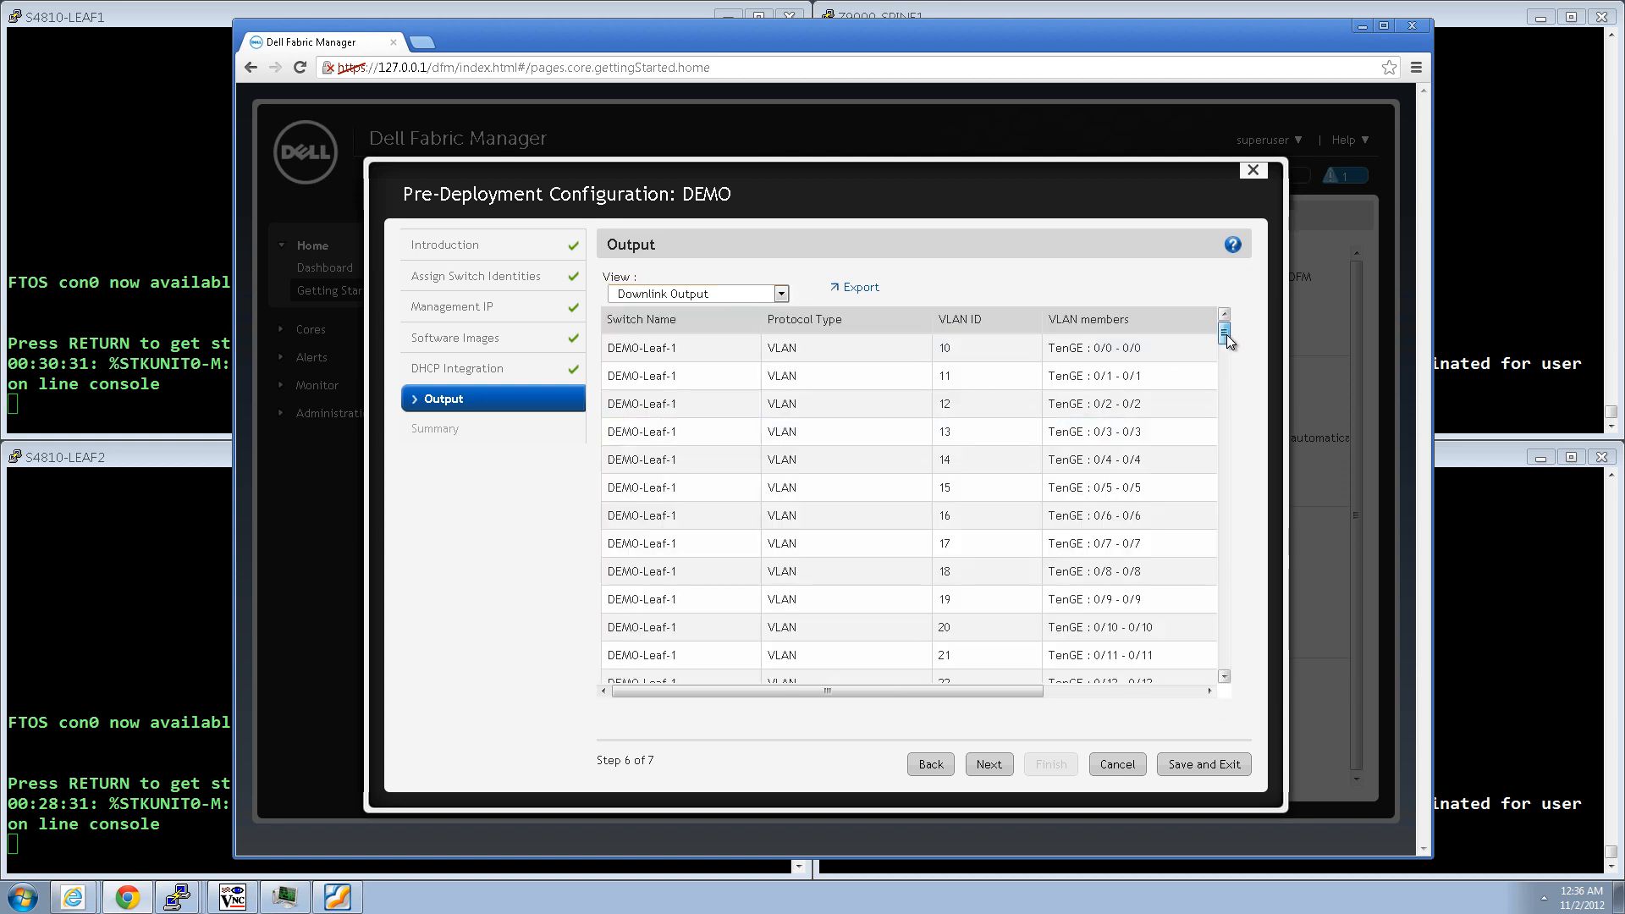
pyautogui.moveTo(1226, 334)
pyautogui.mouseDown()
pyautogui.moveTo(1229, 356)
pyautogui.moveTo(1227, 329)
pyautogui.mouseUp()
pyautogui.moveTo(1016, 693); pyautogui.dragTo(881, 678)
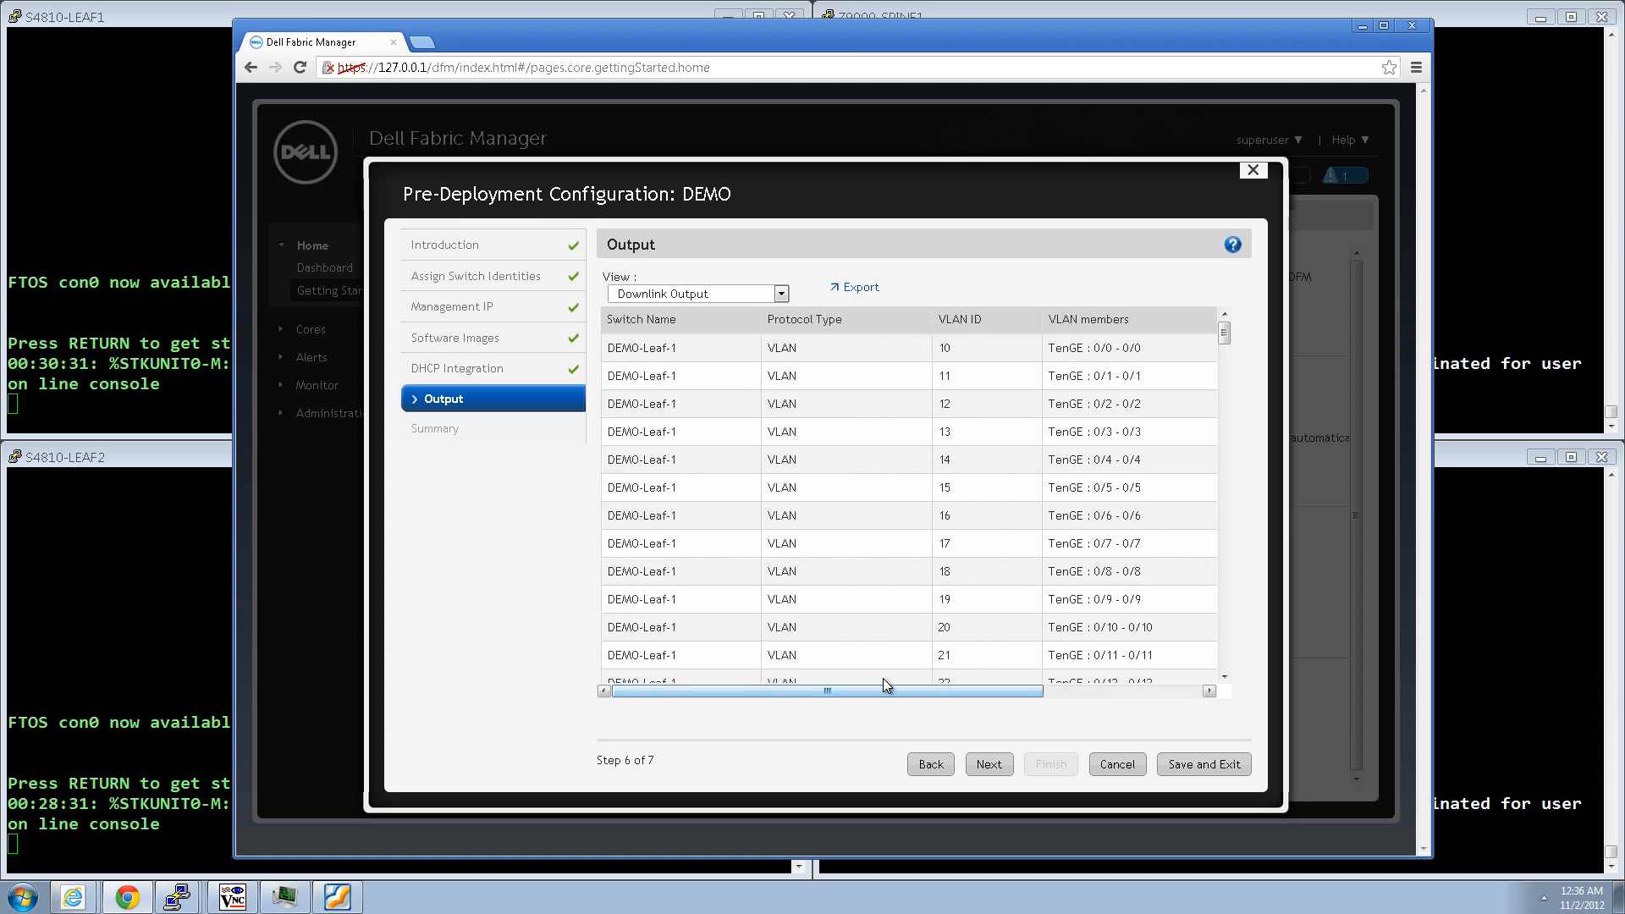
pyautogui.click(989, 765)
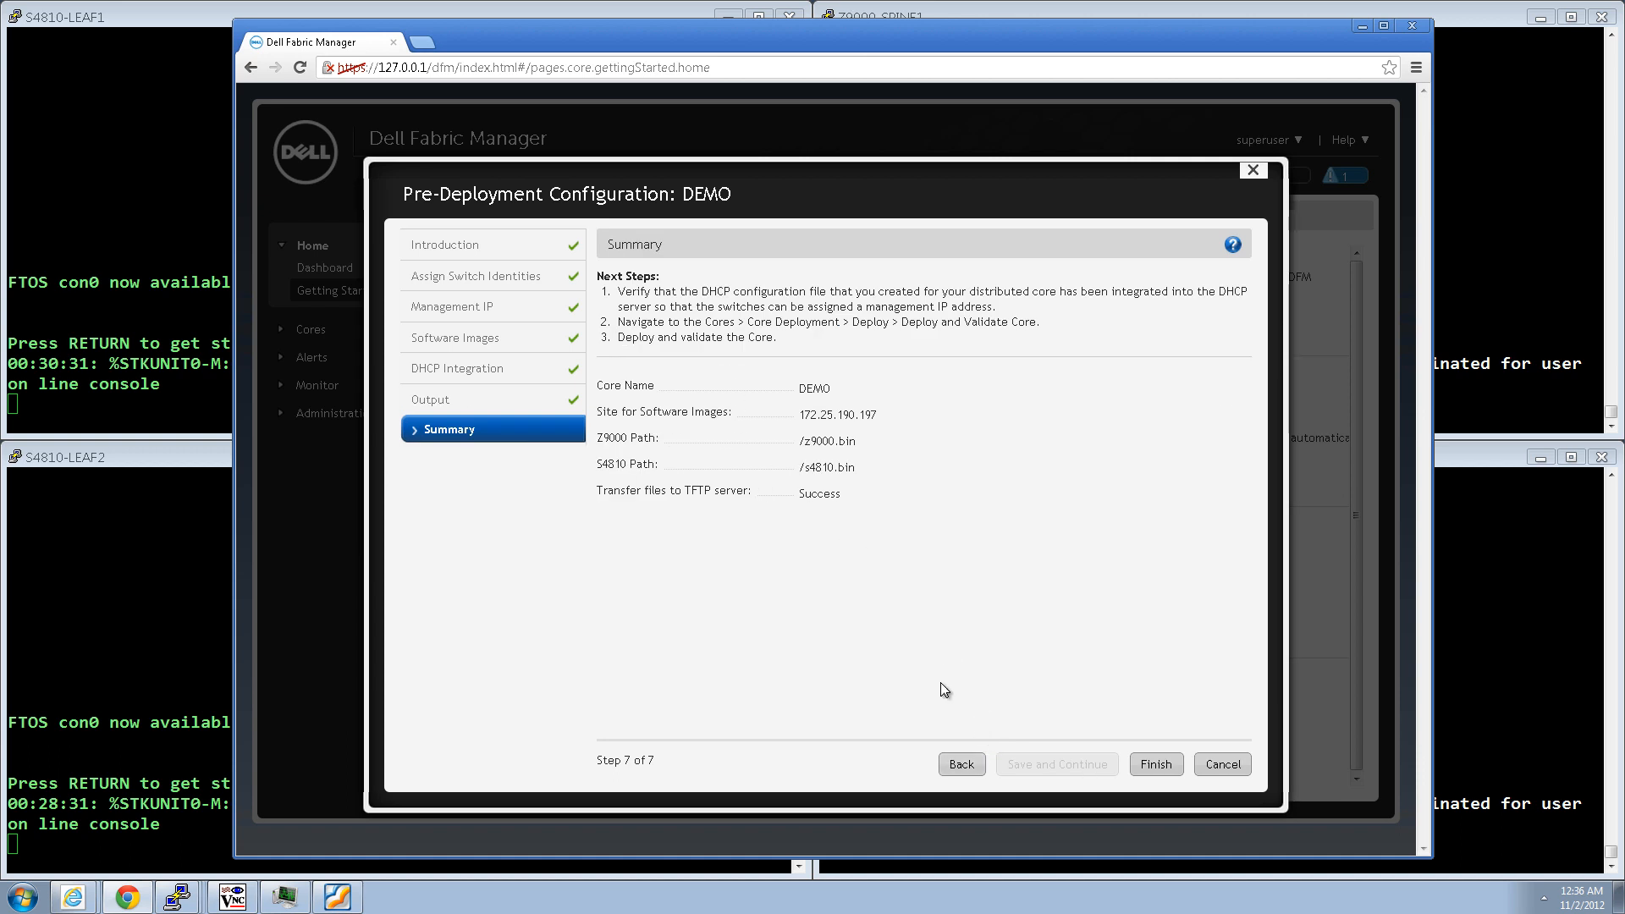
pyautogui.click(1156, 764)
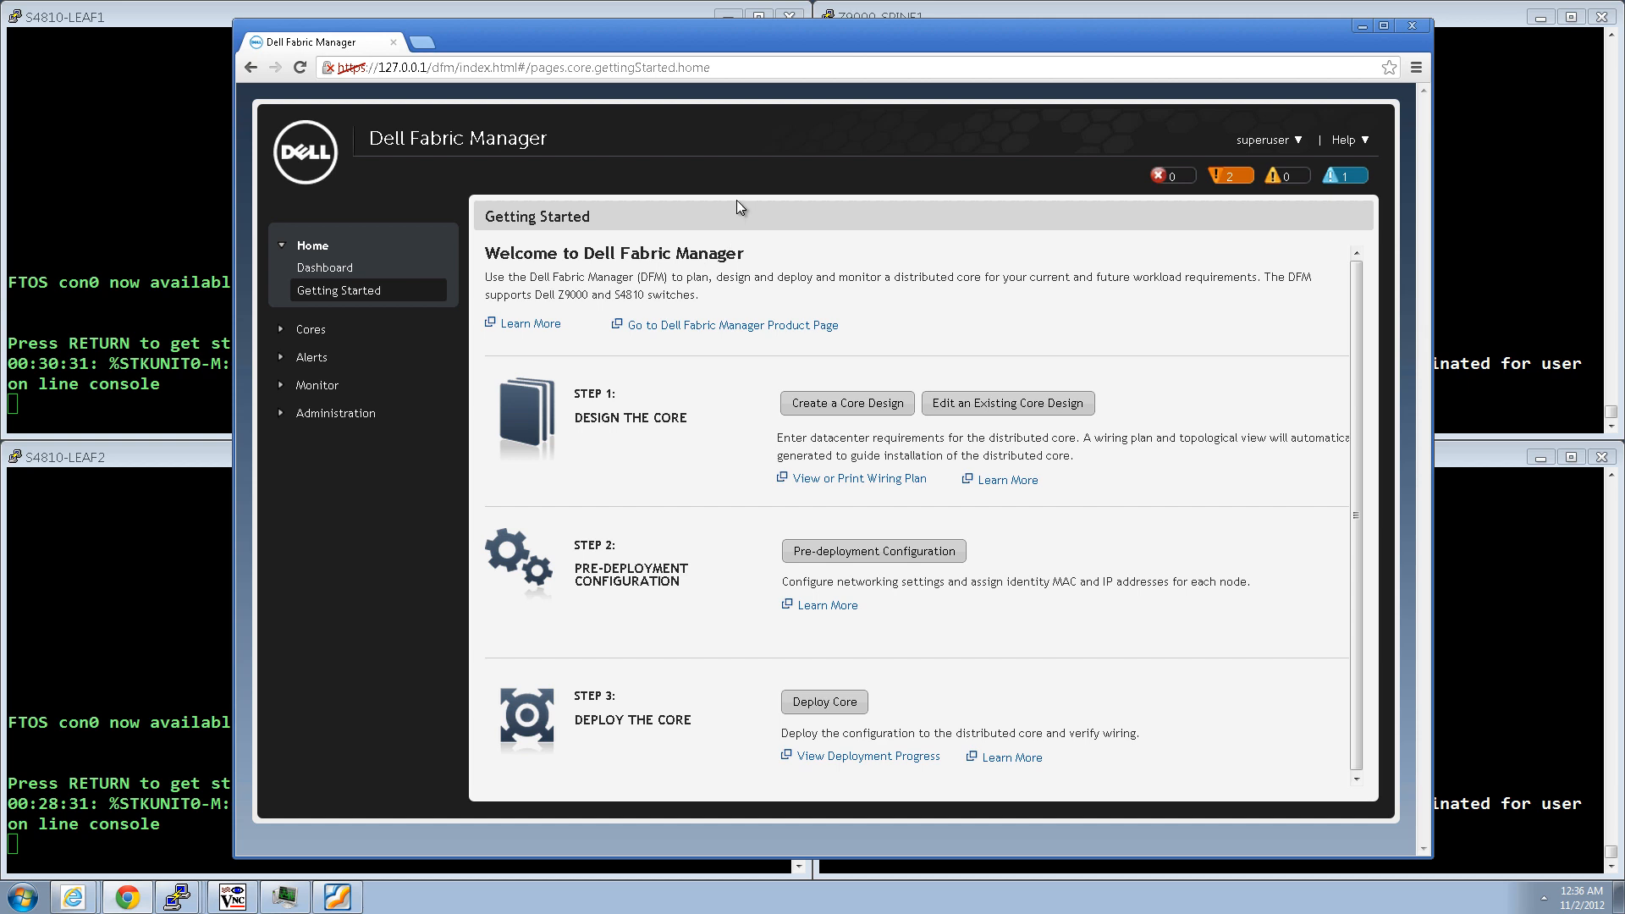
# Switch to the S4810-LEAF1 PuTTY console and bring up its FTOS prompt
pyautogui.click(1359, 27)
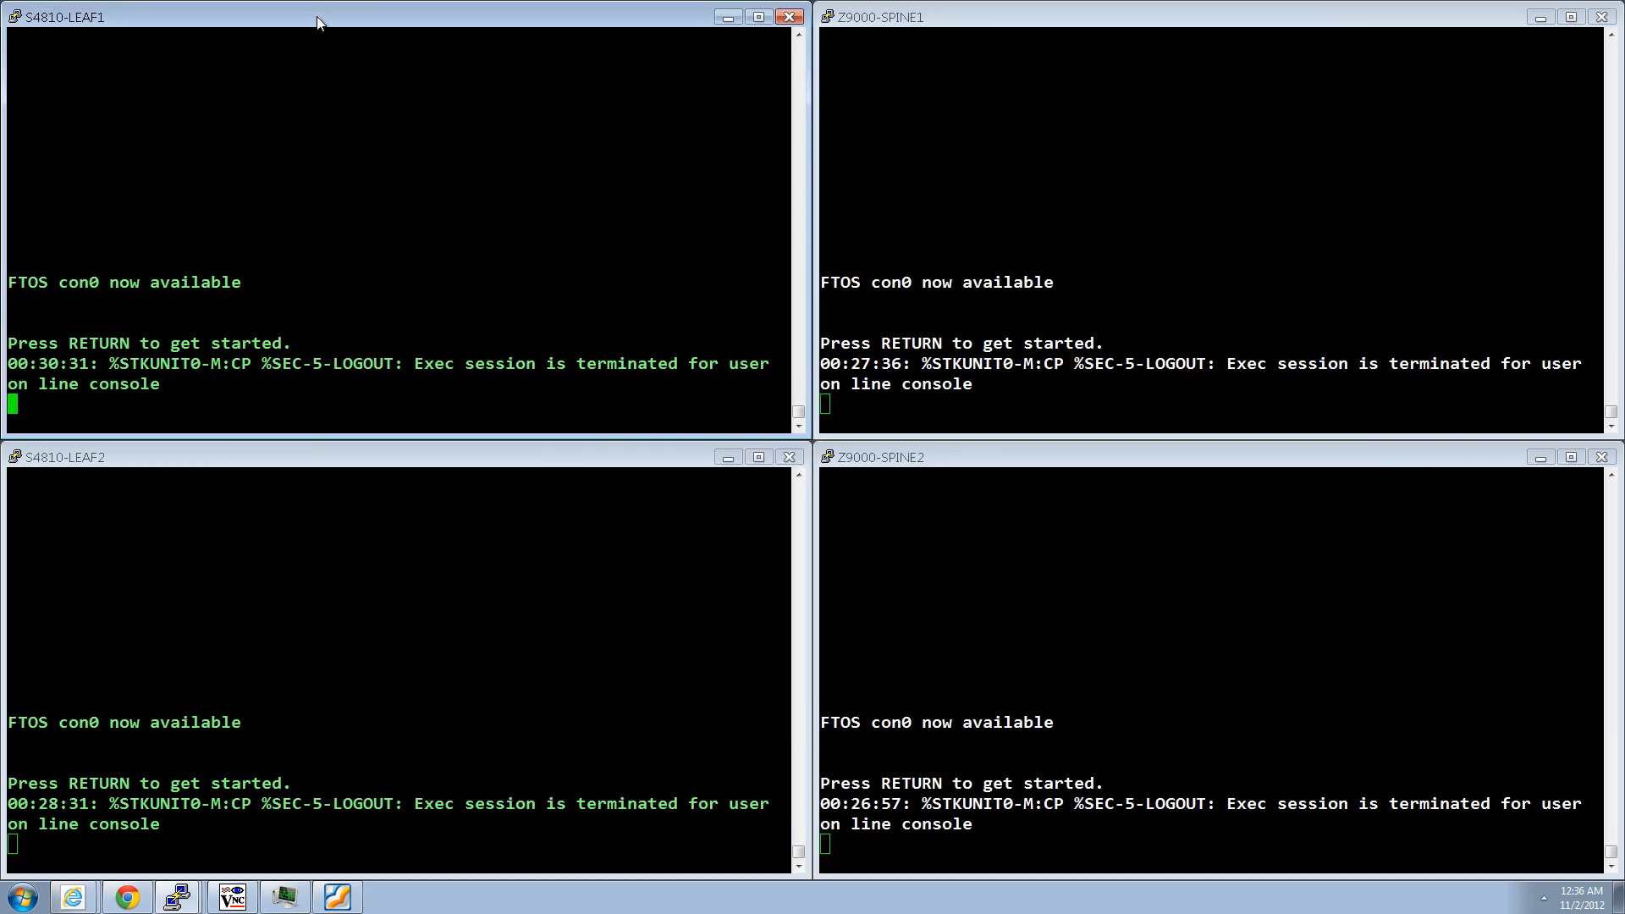
pyautogui.press('Return')
pyautogui.press('Return')
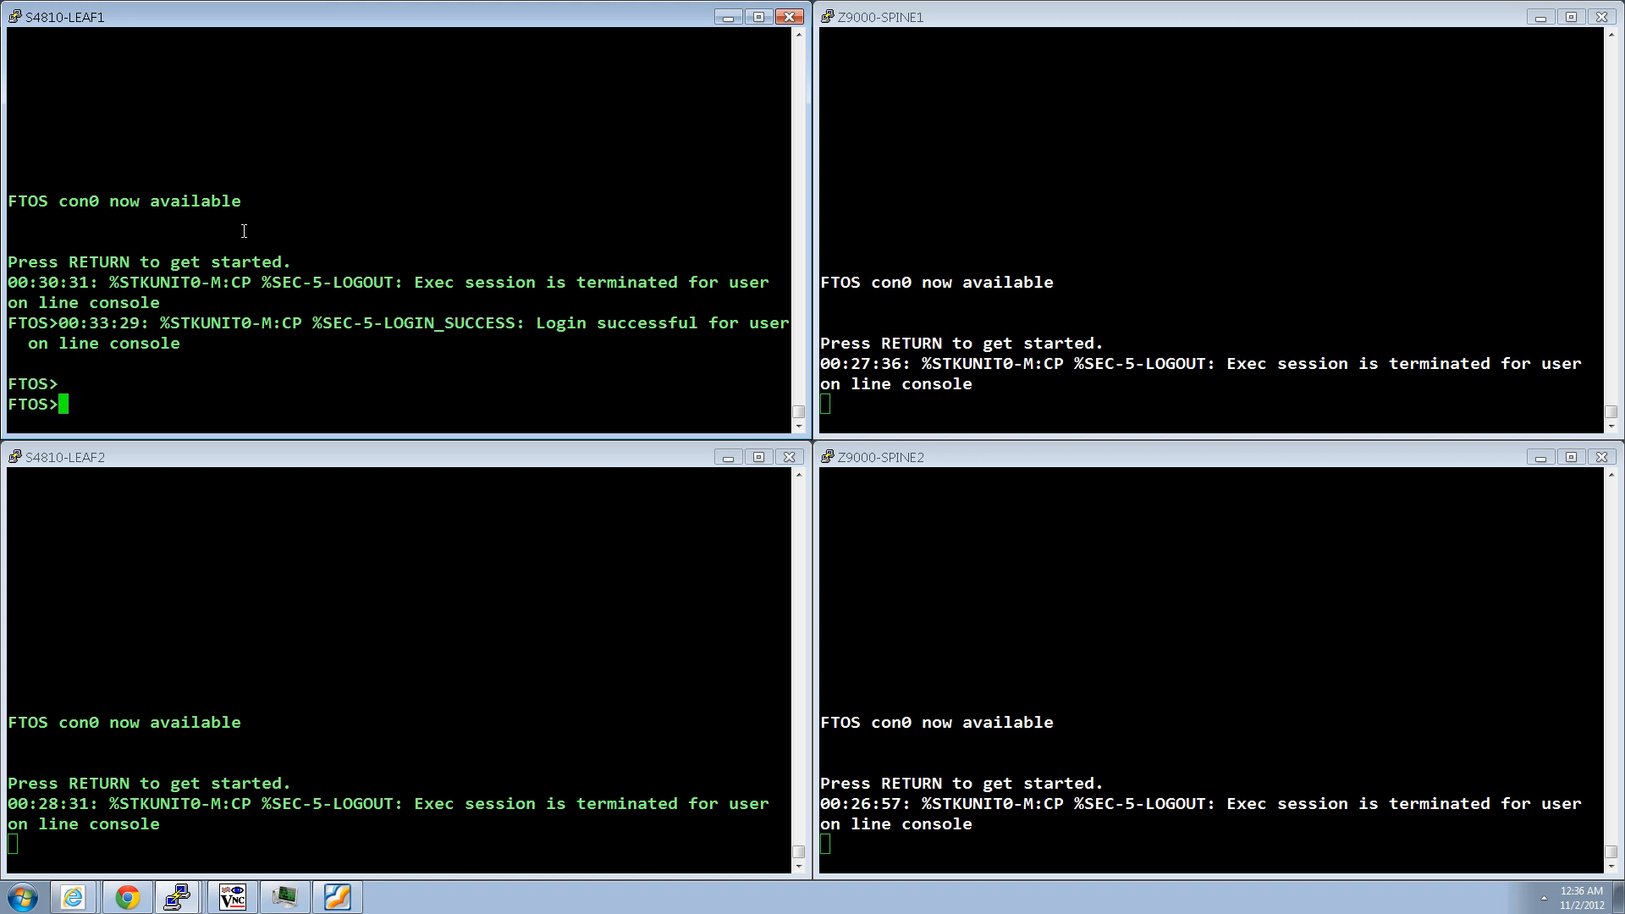
# Bring up the FTOS prompts on the S4810-LEAF2, Z9000-SPINE1 and Z9000-SPINE2 consoles
pyautogui.click(301, 574)
pyautogui.press('Return')
pyautogui.press('Return')
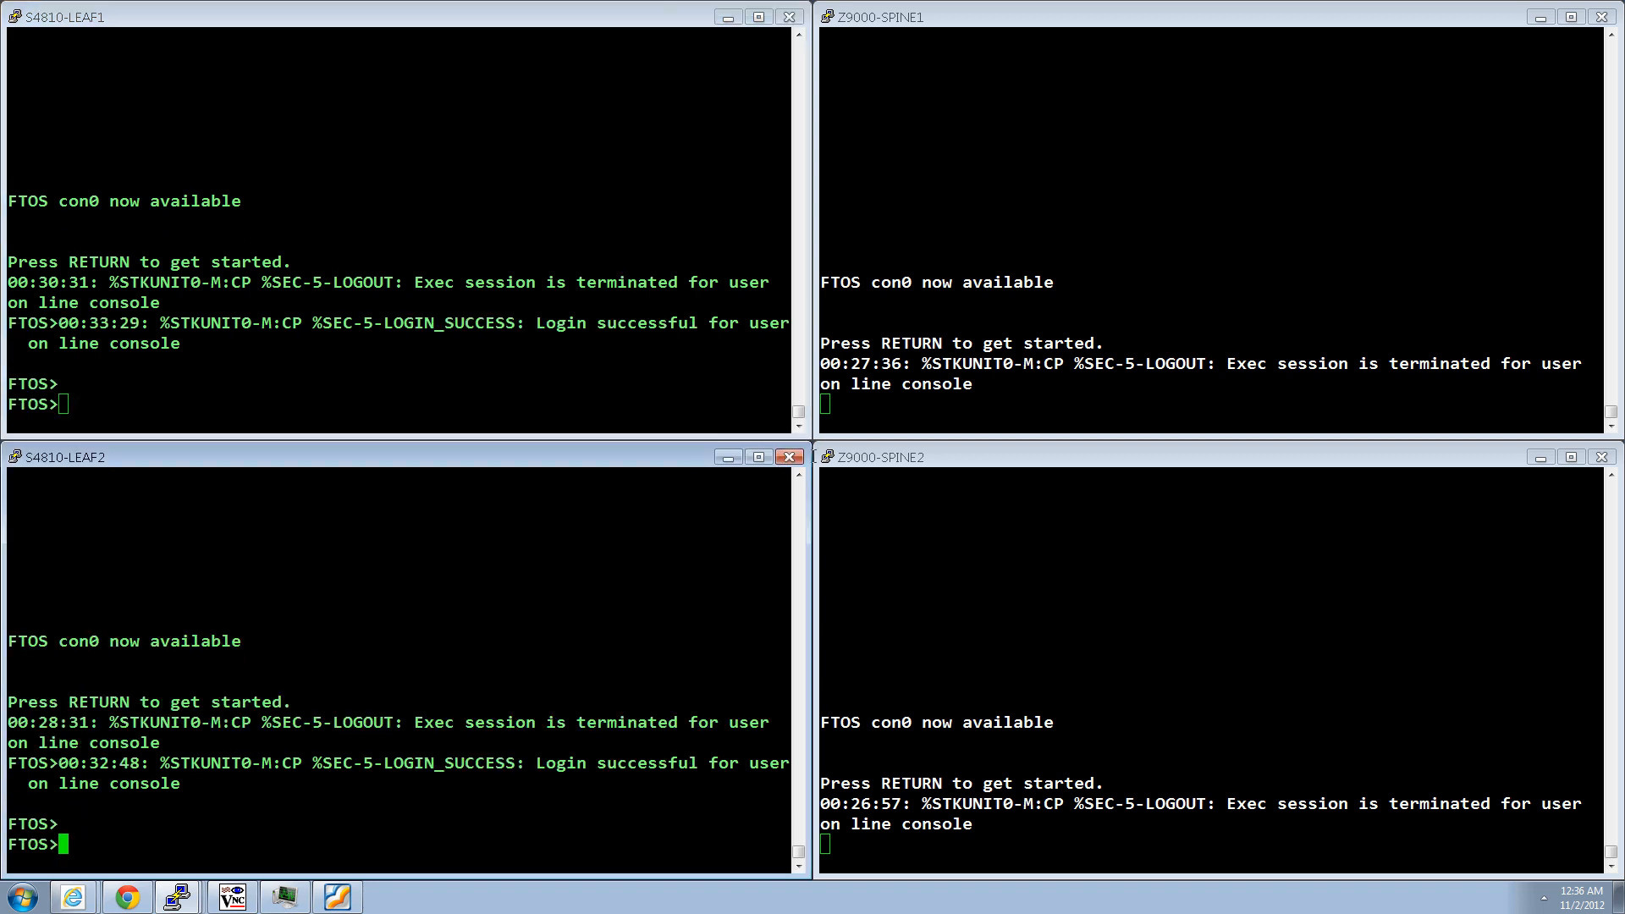
pyautogui.click(969, 291)
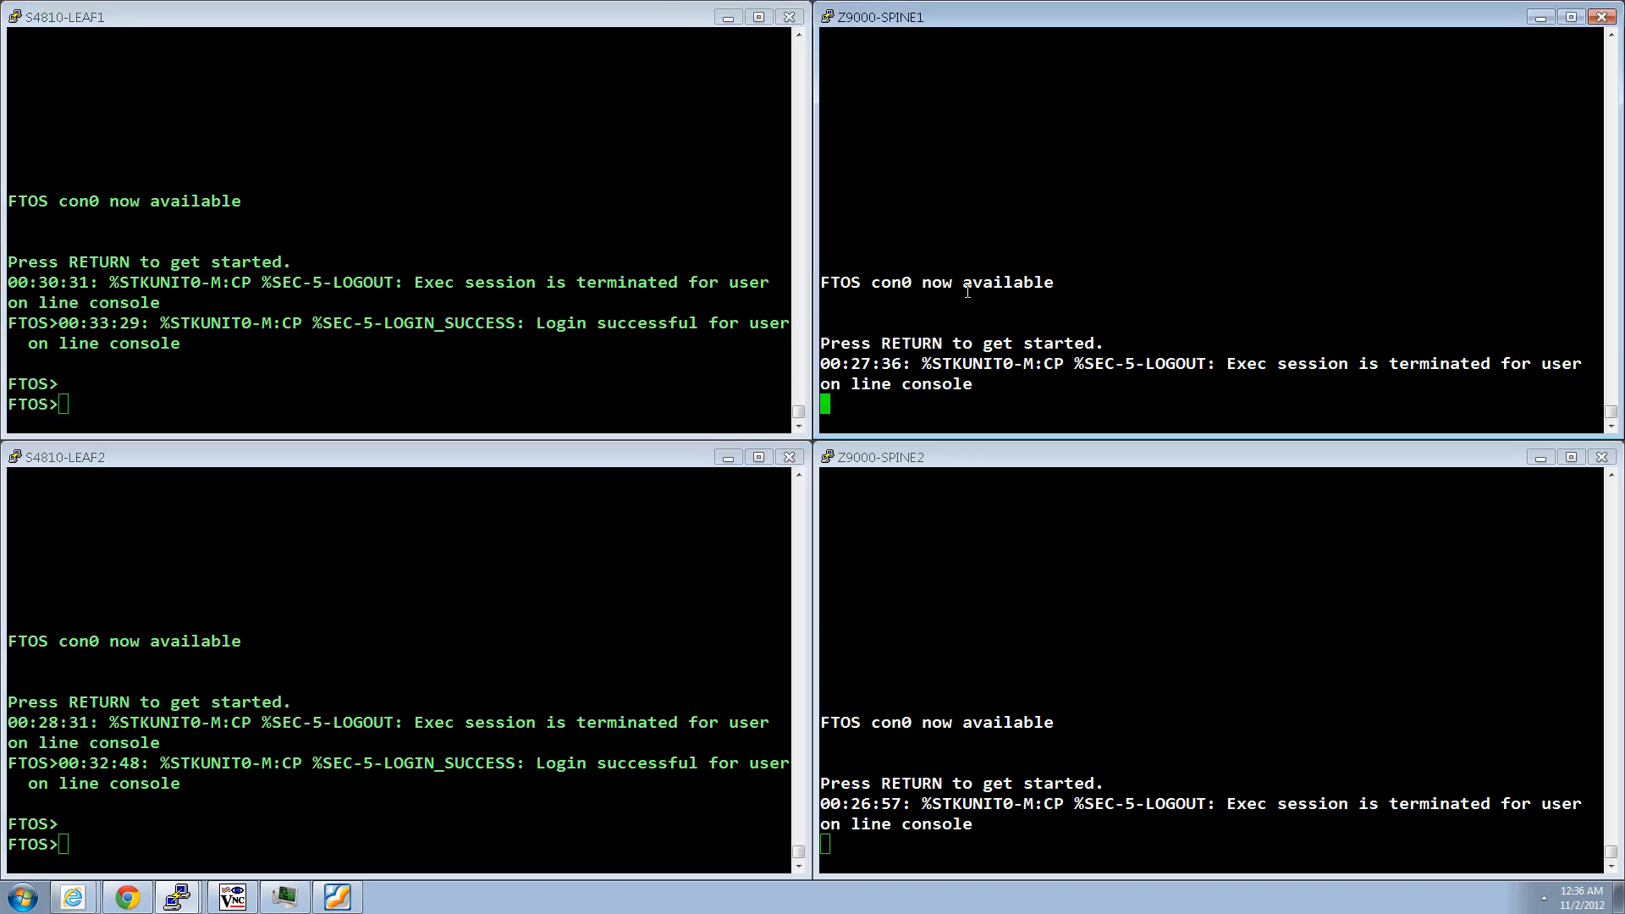
pyautogui.press('Return')
pyautogui.press('Return')
pyautogui.press('Return')
pyautogui.press('Return')
pyautogui.click(954, 610)
pyautogui.press('Return')
pyautogui.press('Return')
pyautogui.press('Return')
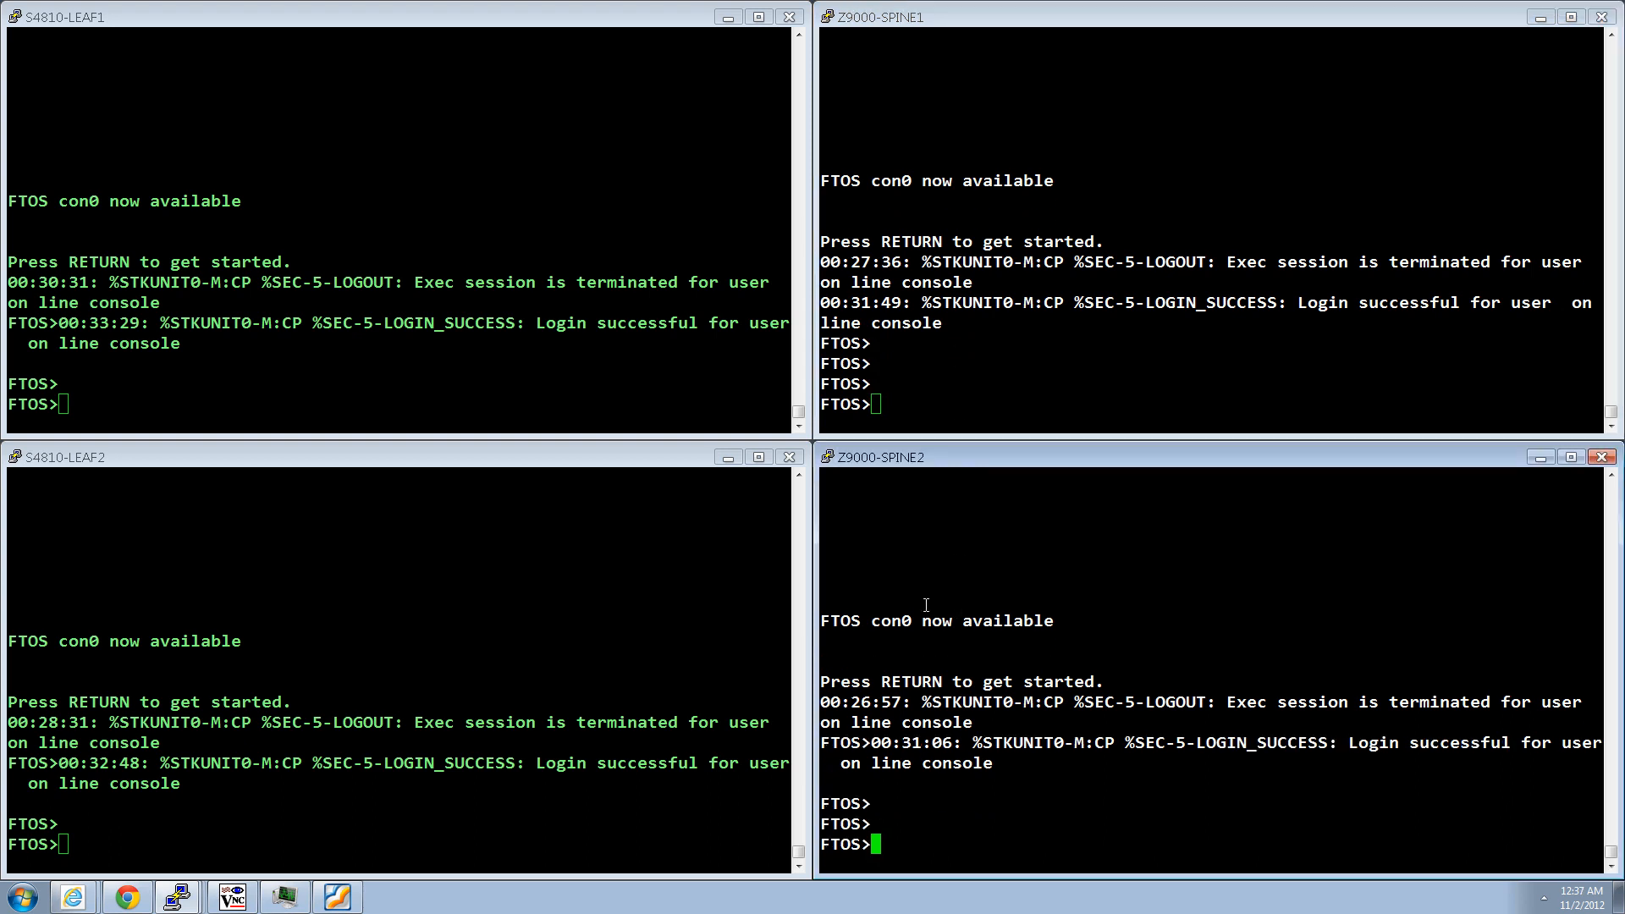
# Enter privileged mode with en on the S4810-LEAF1 console
pyautogui.click(335, 315)
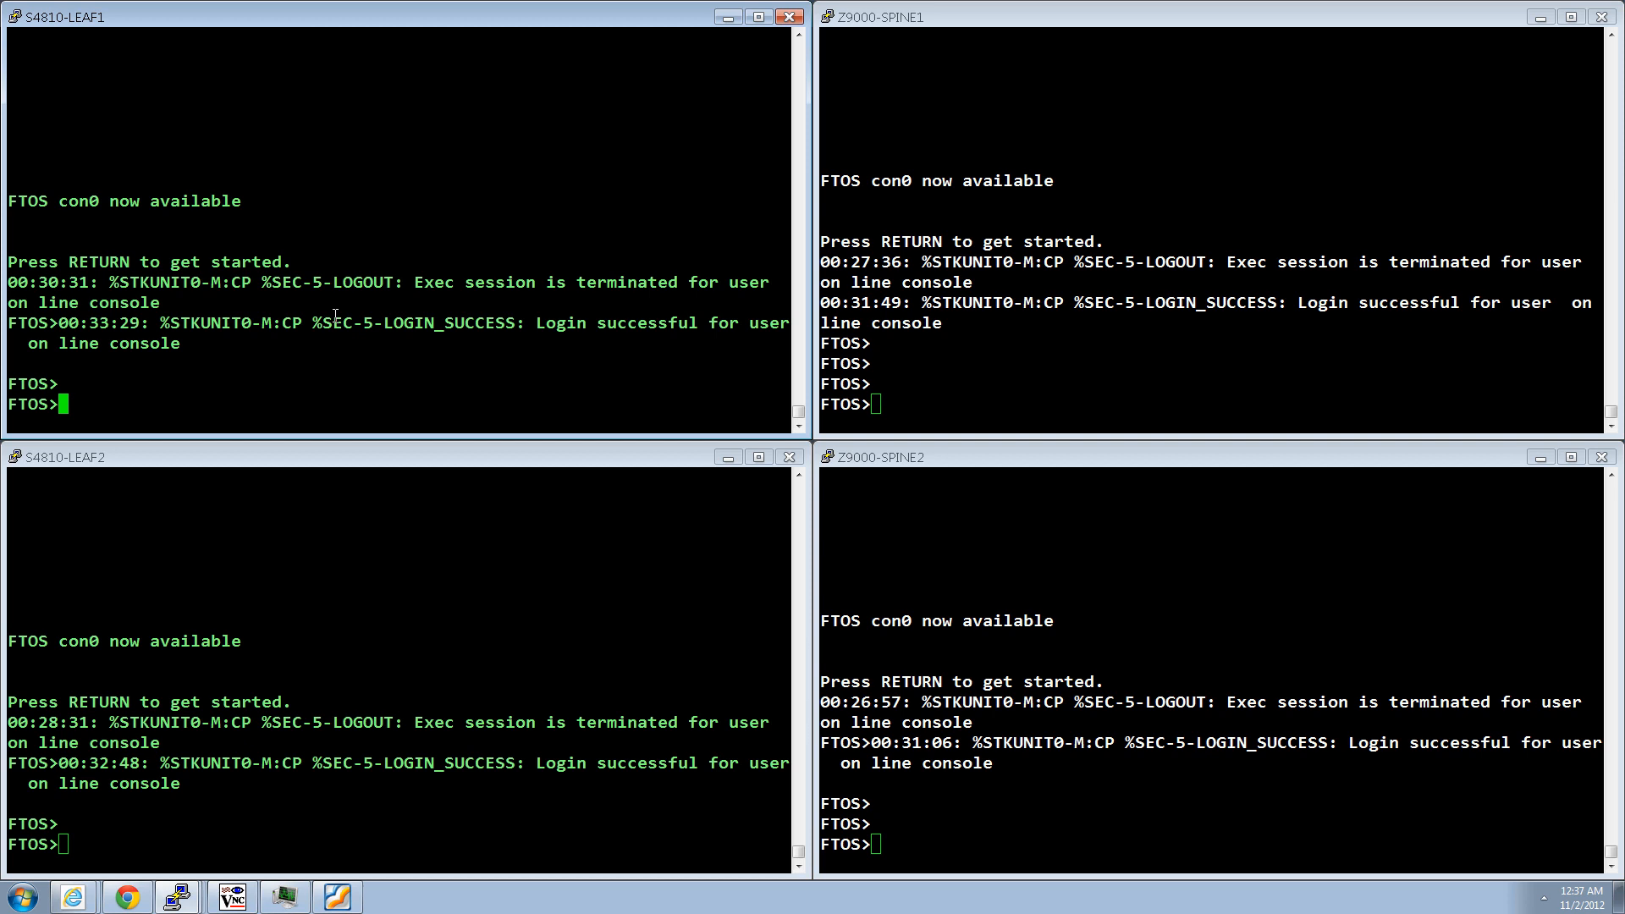
pyautogui.write('en')
pyautogui.press('Return')
pyautogui.press('Return')
pyautogui.press('Return')
pyautogui.press('Return')
pyautogui.press('Return')
pyautogui.press('Return')
pyautogui.press('Return')
pyautogui.press('Return')
pyautogui.press('Return')
pyautogui.press('Return')
pyautogui.press('Return')
pyautogui.press('Return')
pyautogui.press('Return')
pyautogui.press('Return')
pyautogui.press('Return')
pyautogui.press('Return')
pyautogui.press('Return')
pyautogui.press('Return')
pyautogui.press('Return')
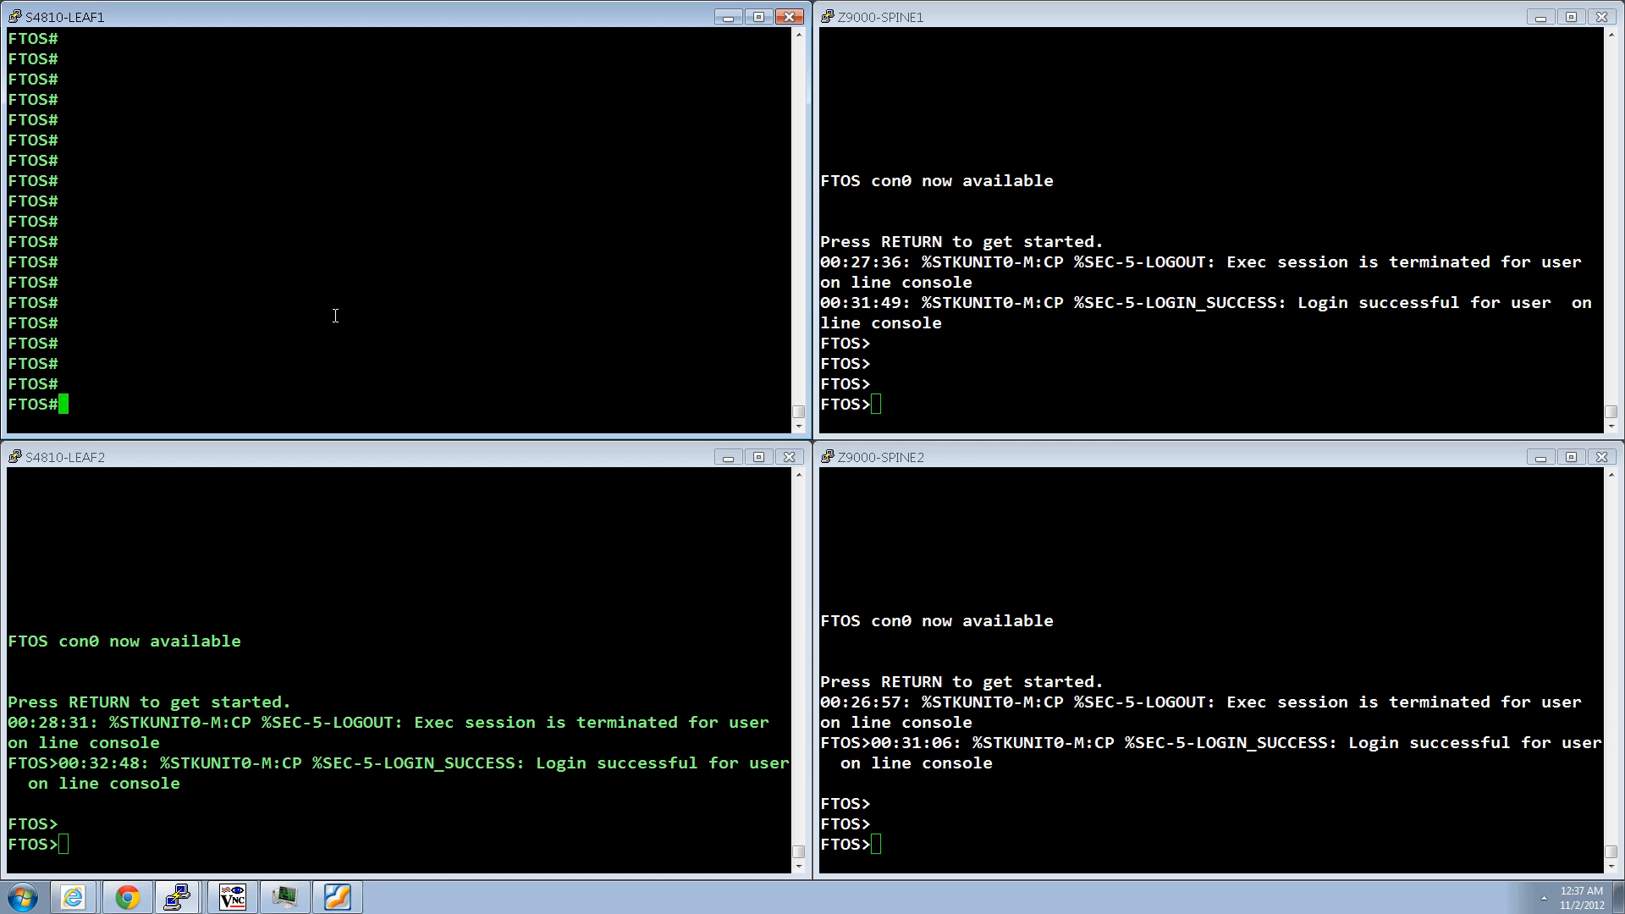
# Reload the S4810-LEAF1 switch without saving its modified configuration, and confirm the reload
pyautogui.write('reload')
pyautogui.press('Return')
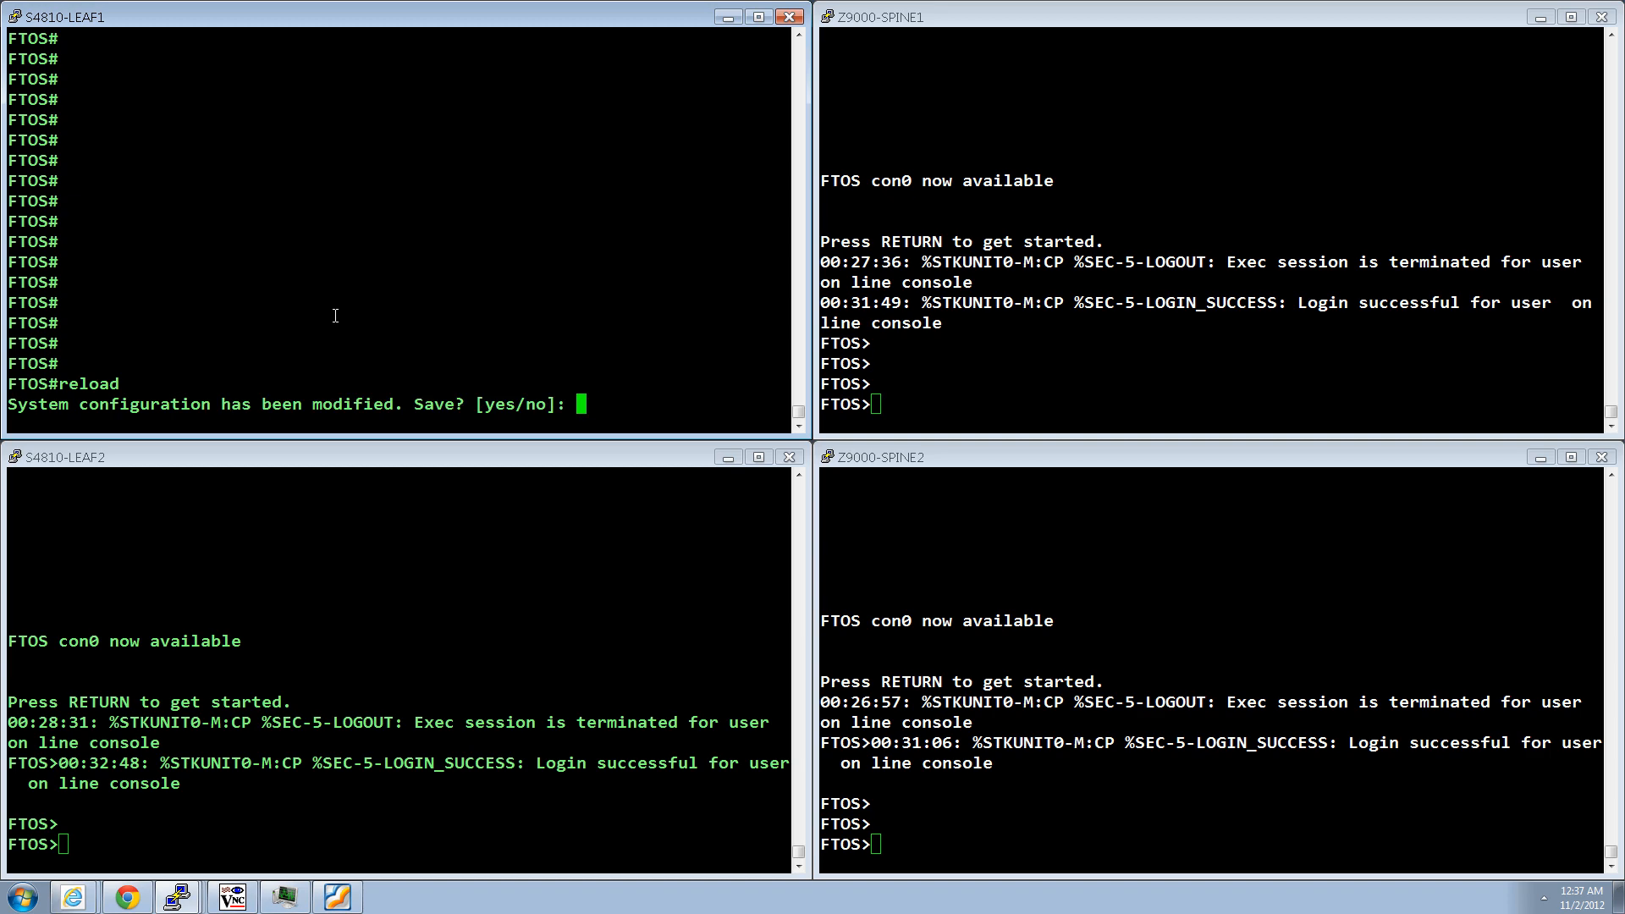
pyautogui.write('no')
pyautogui.press('Return')
pyautogui.write('yes')
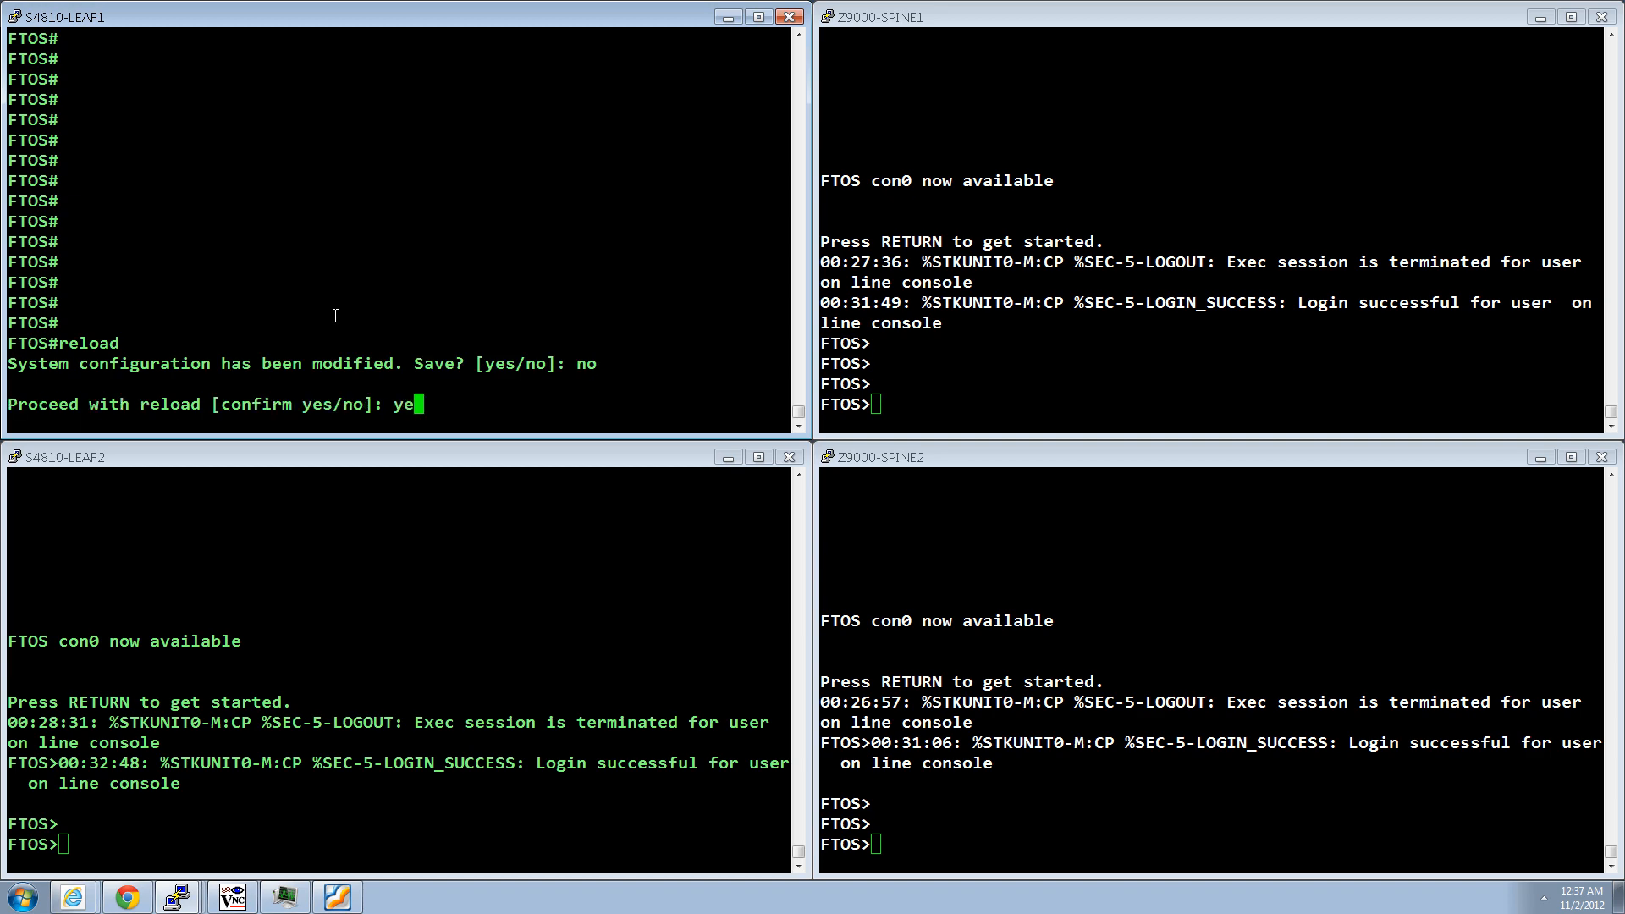
pyautogui.press('Return')
# Enter privileged mode with en on the S4810-LEAF2 console
pyautogui.click(361, 636)
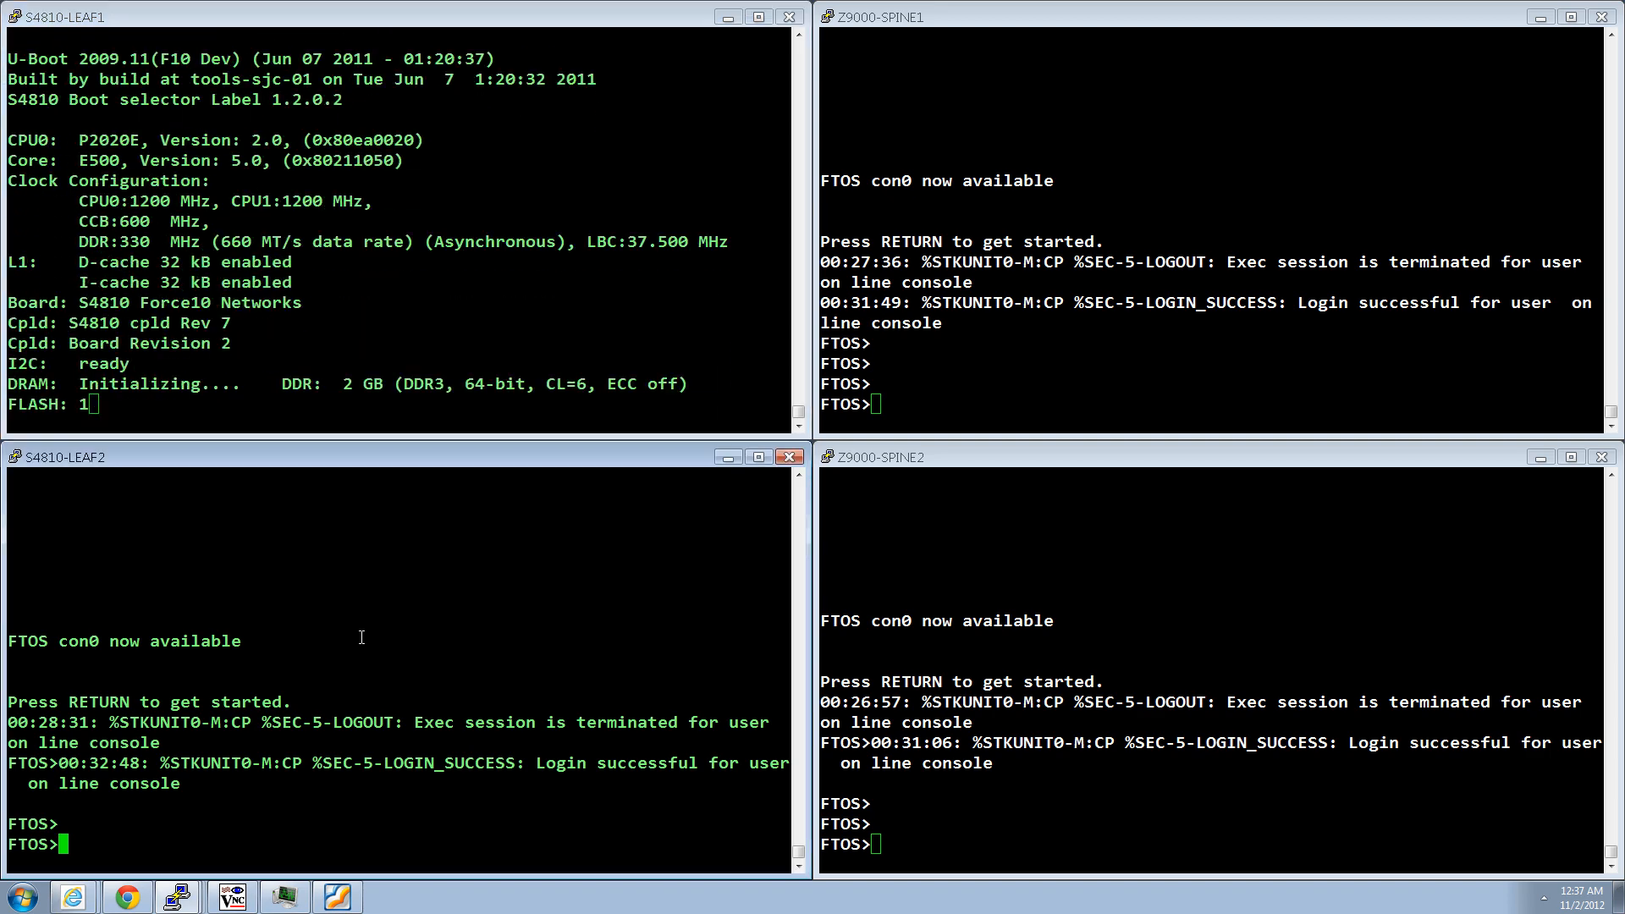
pyautogui.press('Return')
pyautogui.press('Return')
pyautogui.press('Return')
pyautogui.press('Return')
pyautogui.press('Return')
pyautogui.write('en')
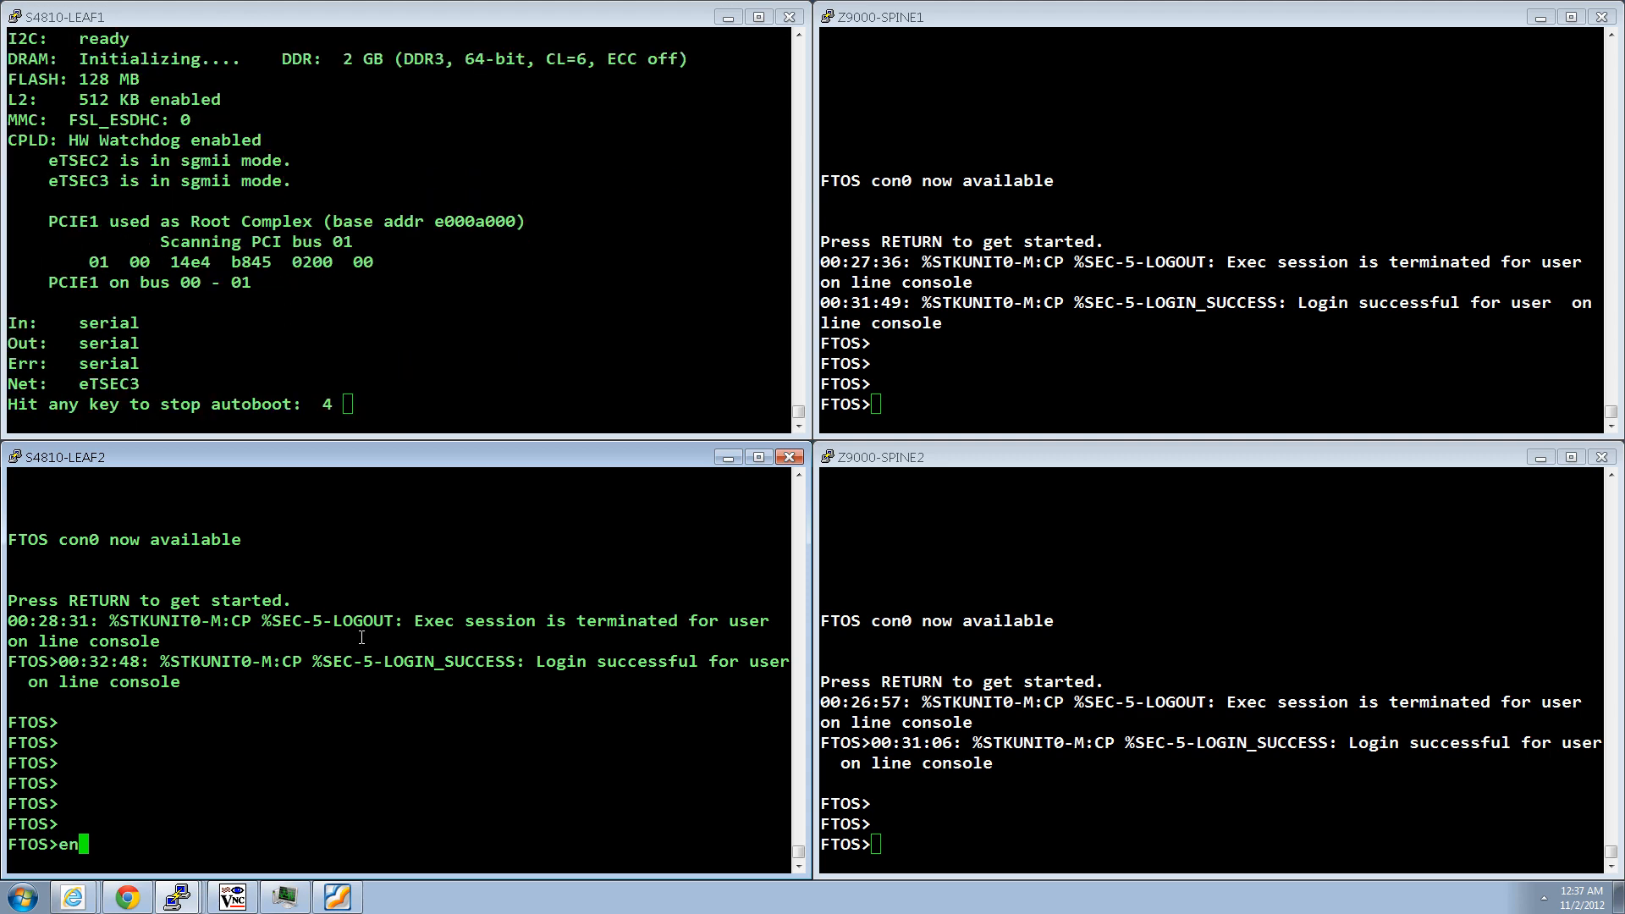
pyautogui.press('Return')
pyautogui.press('Return')
pyautogui.press('Return')
pyautogui.press('Return')
pyautogui.press('Return')
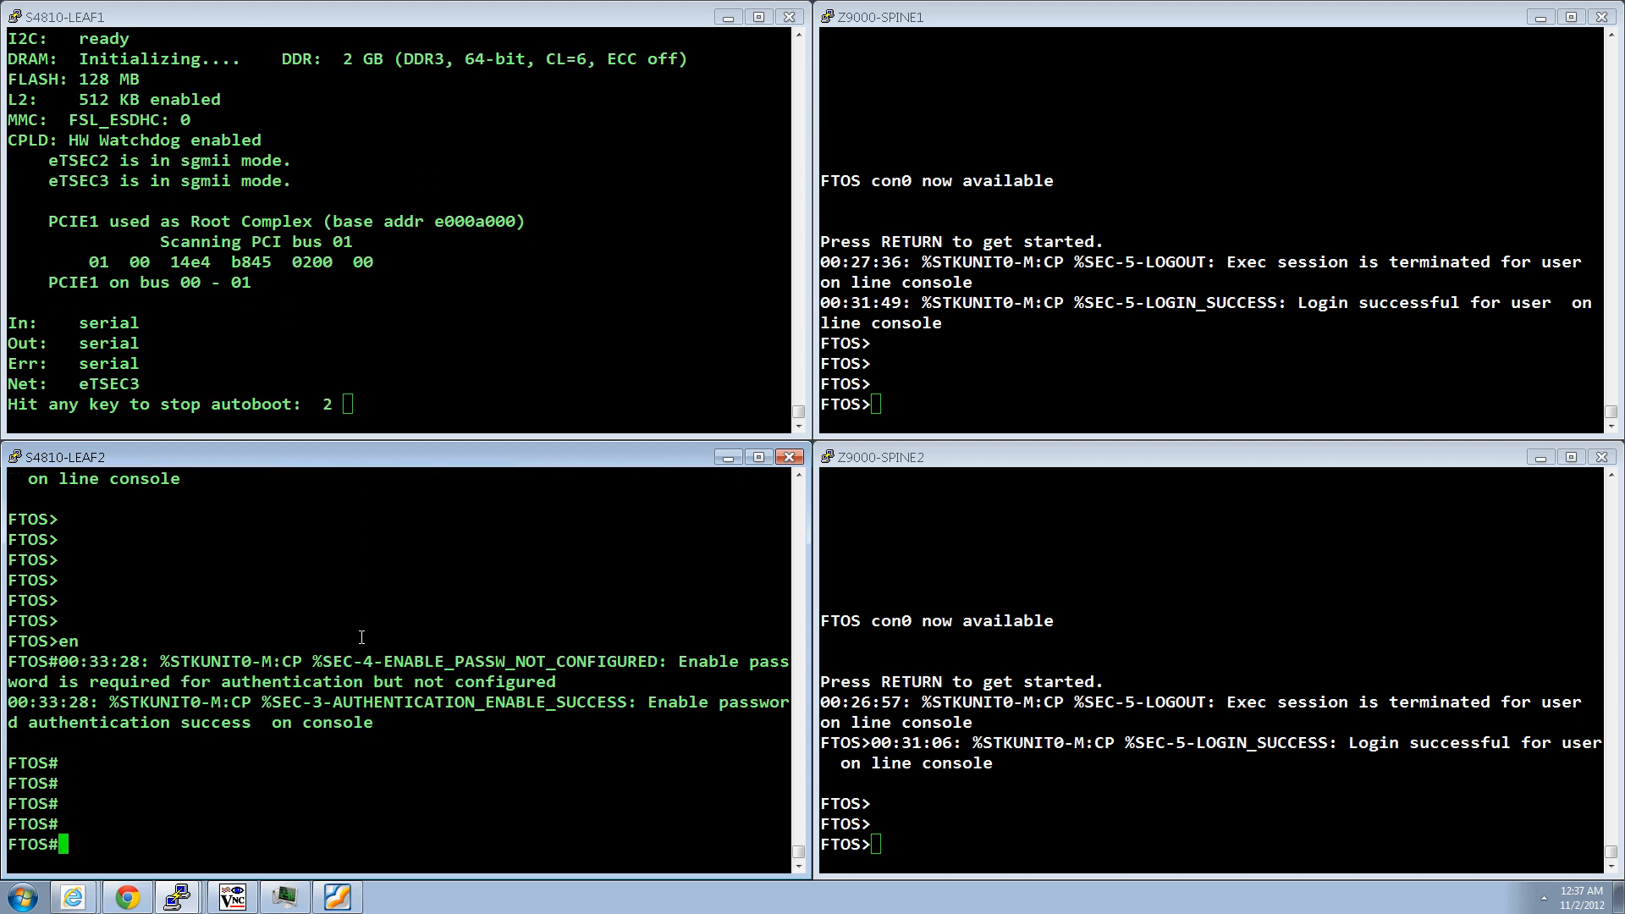
# Reload the S4810-LEAF2 switch without saving its modified configuration, and confirm the reload
pyautogui.write('reload')
pyautogui.press('Return')
pyautogui.write('no')
pyautogui.press('Return')
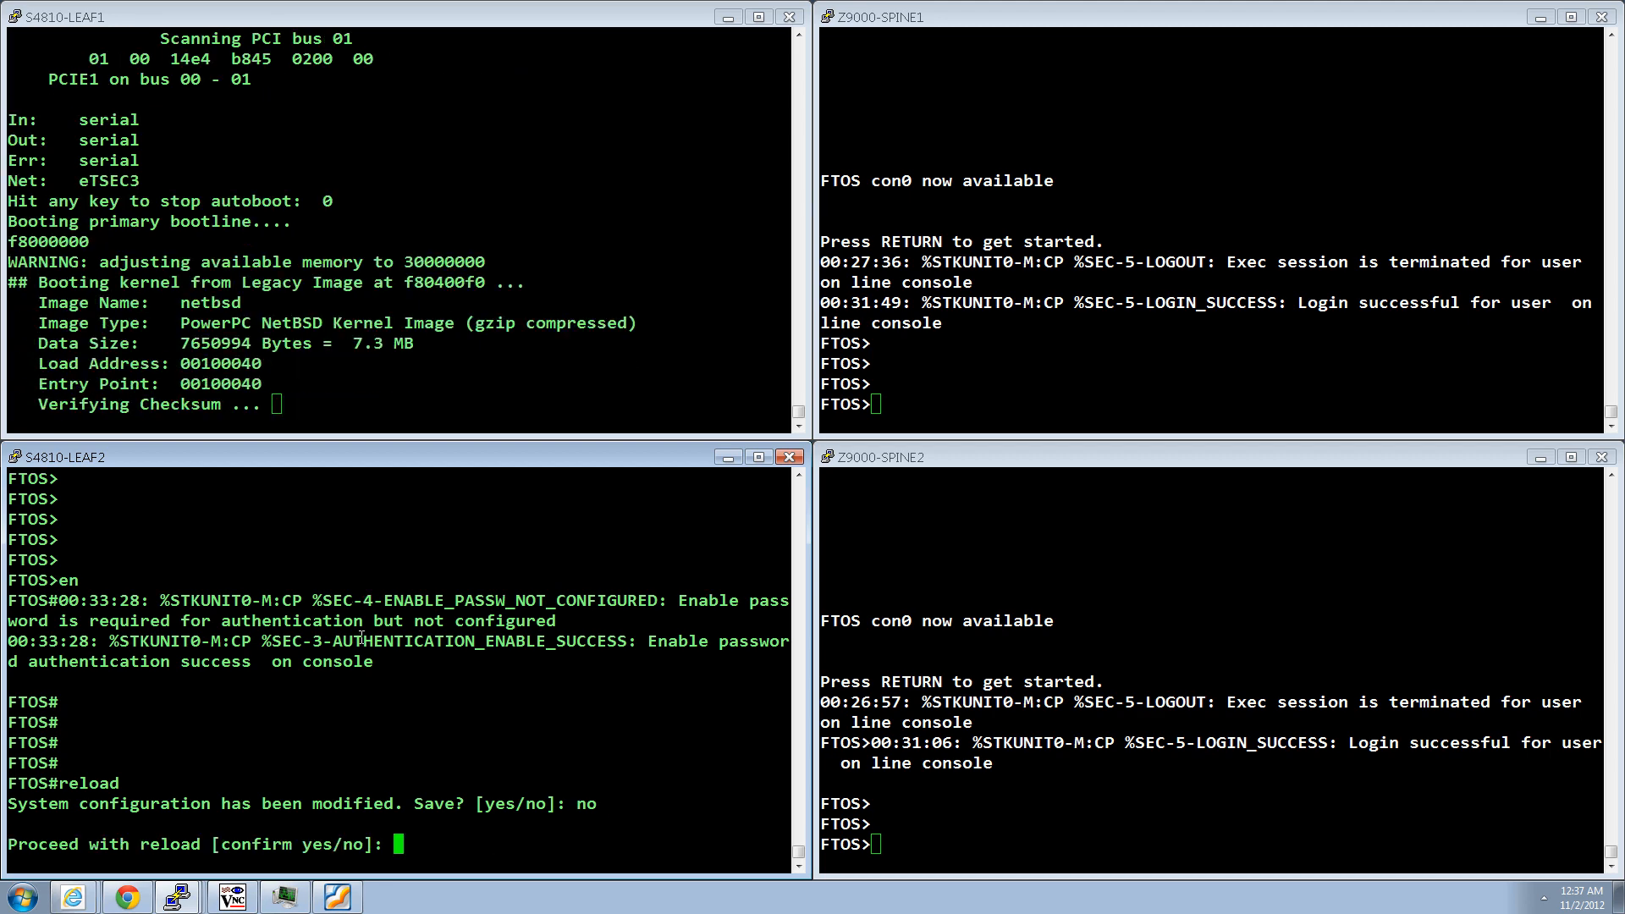
pyautogui.write('yes')
pyautogui.press('Return')
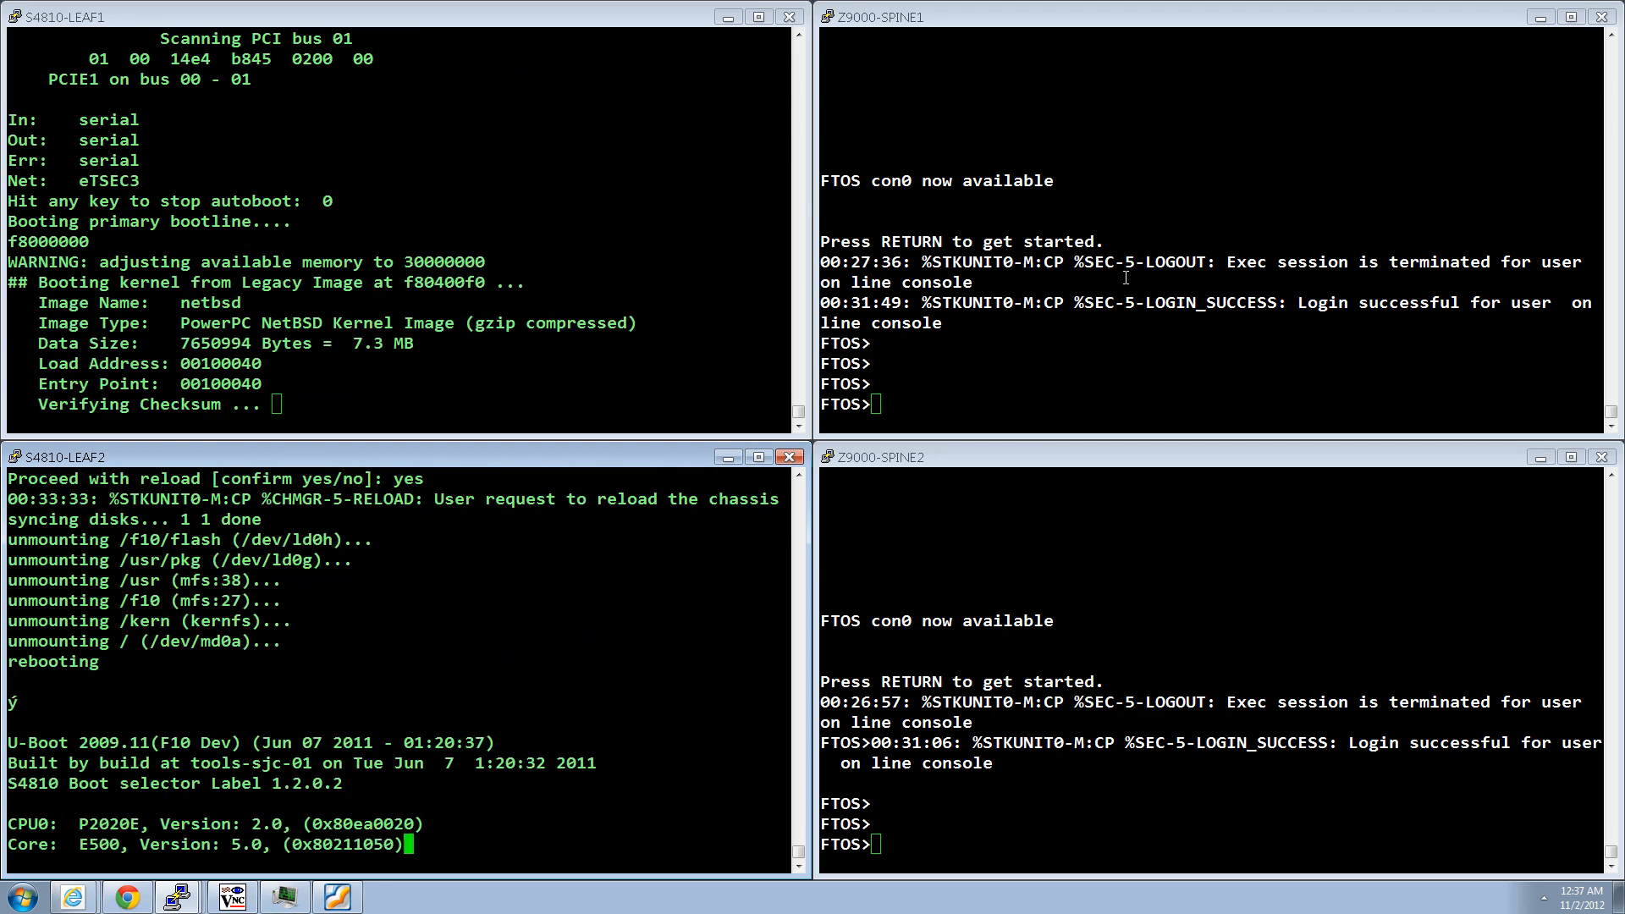
# Enter privileged mode with en on the Z9000-SPINE1 console
pyautogui.click(1126, 278)
pyautogui.press('Return')
pyautogui.press('Return')
pyautogui.press('Return')
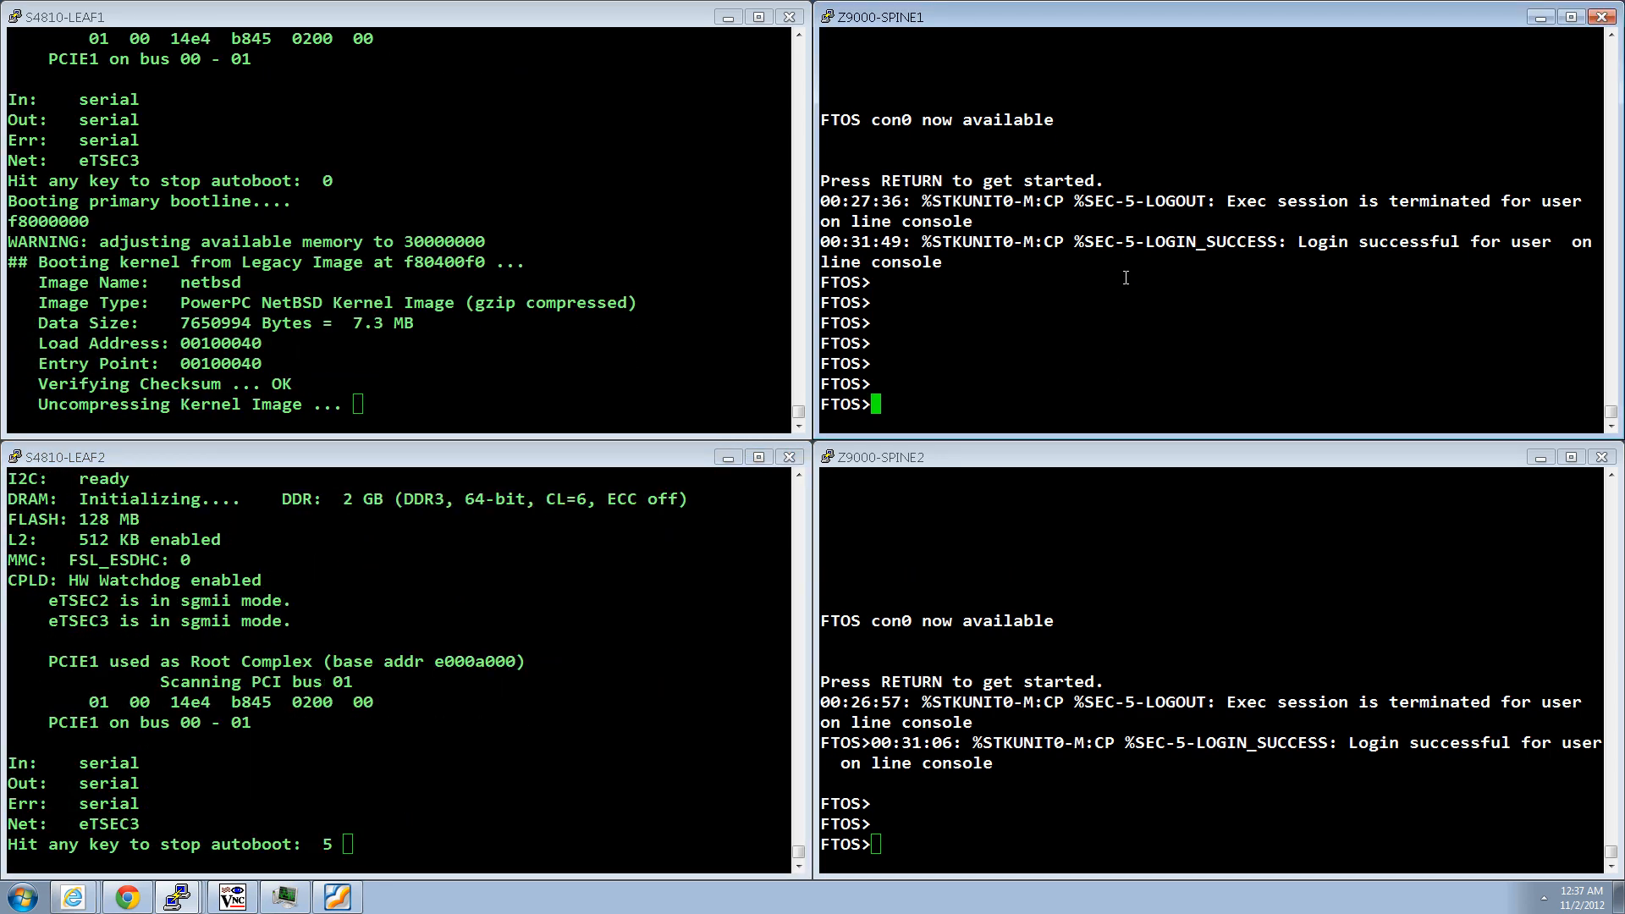
pyautogui.write('en')
pyautogui.press('Return')
pyautogui.press('Return')
pyautogui.press('Return')
pyautogui.press('Return')
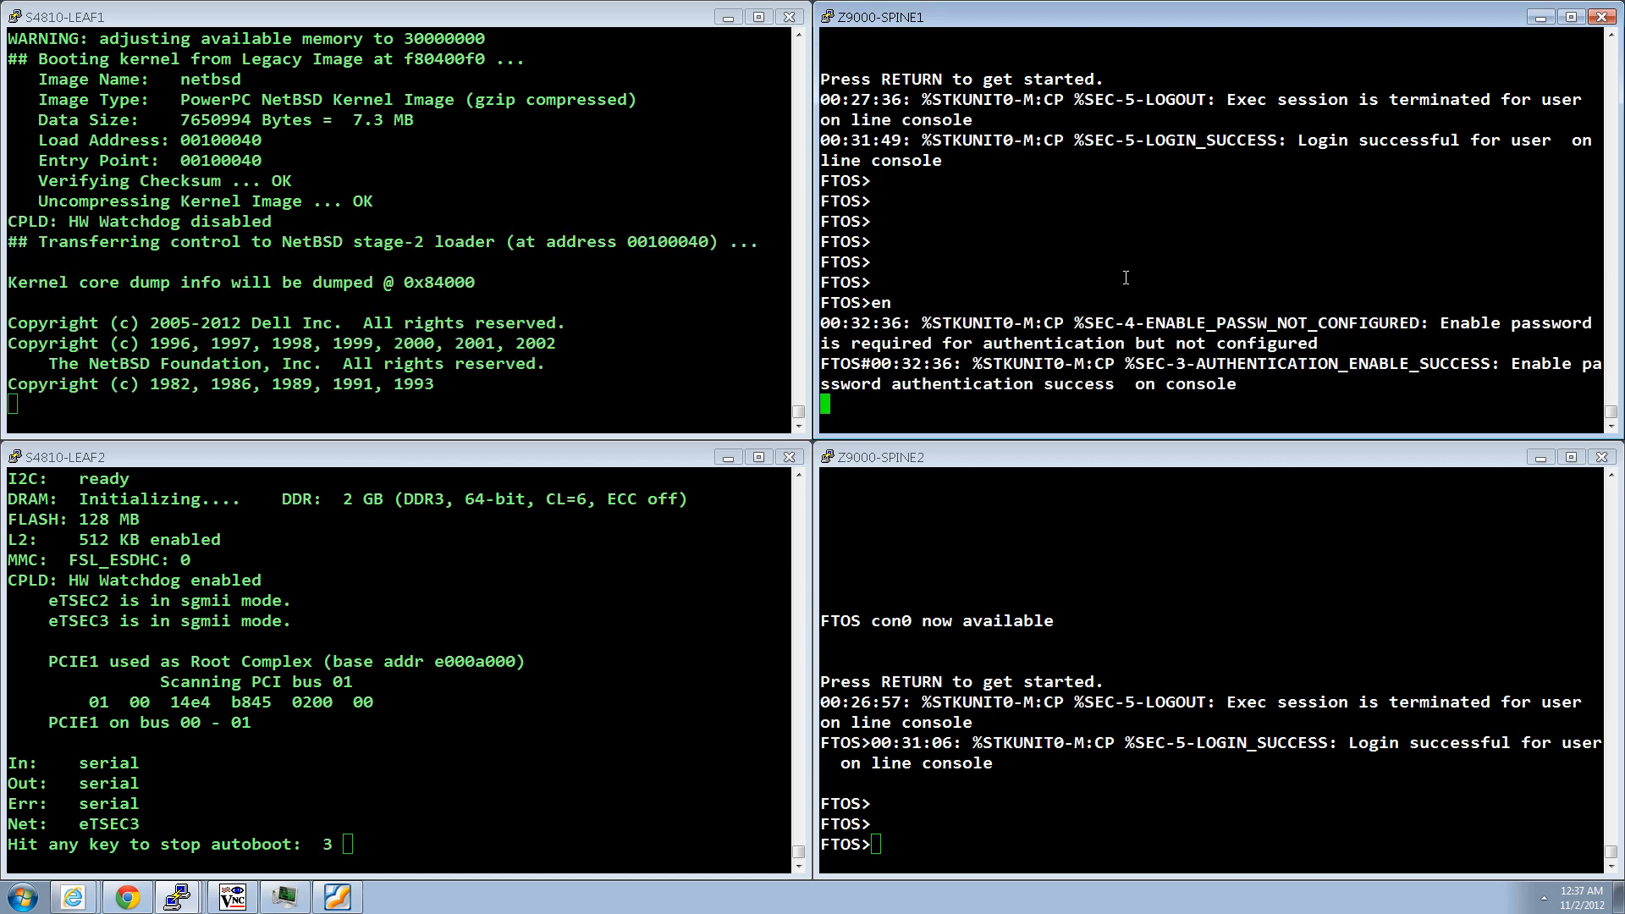
pyautogui.press('Return')
# Reload the Z9000-SPINE1 switch and answer yes to proceed
pyautogui.write('reload')
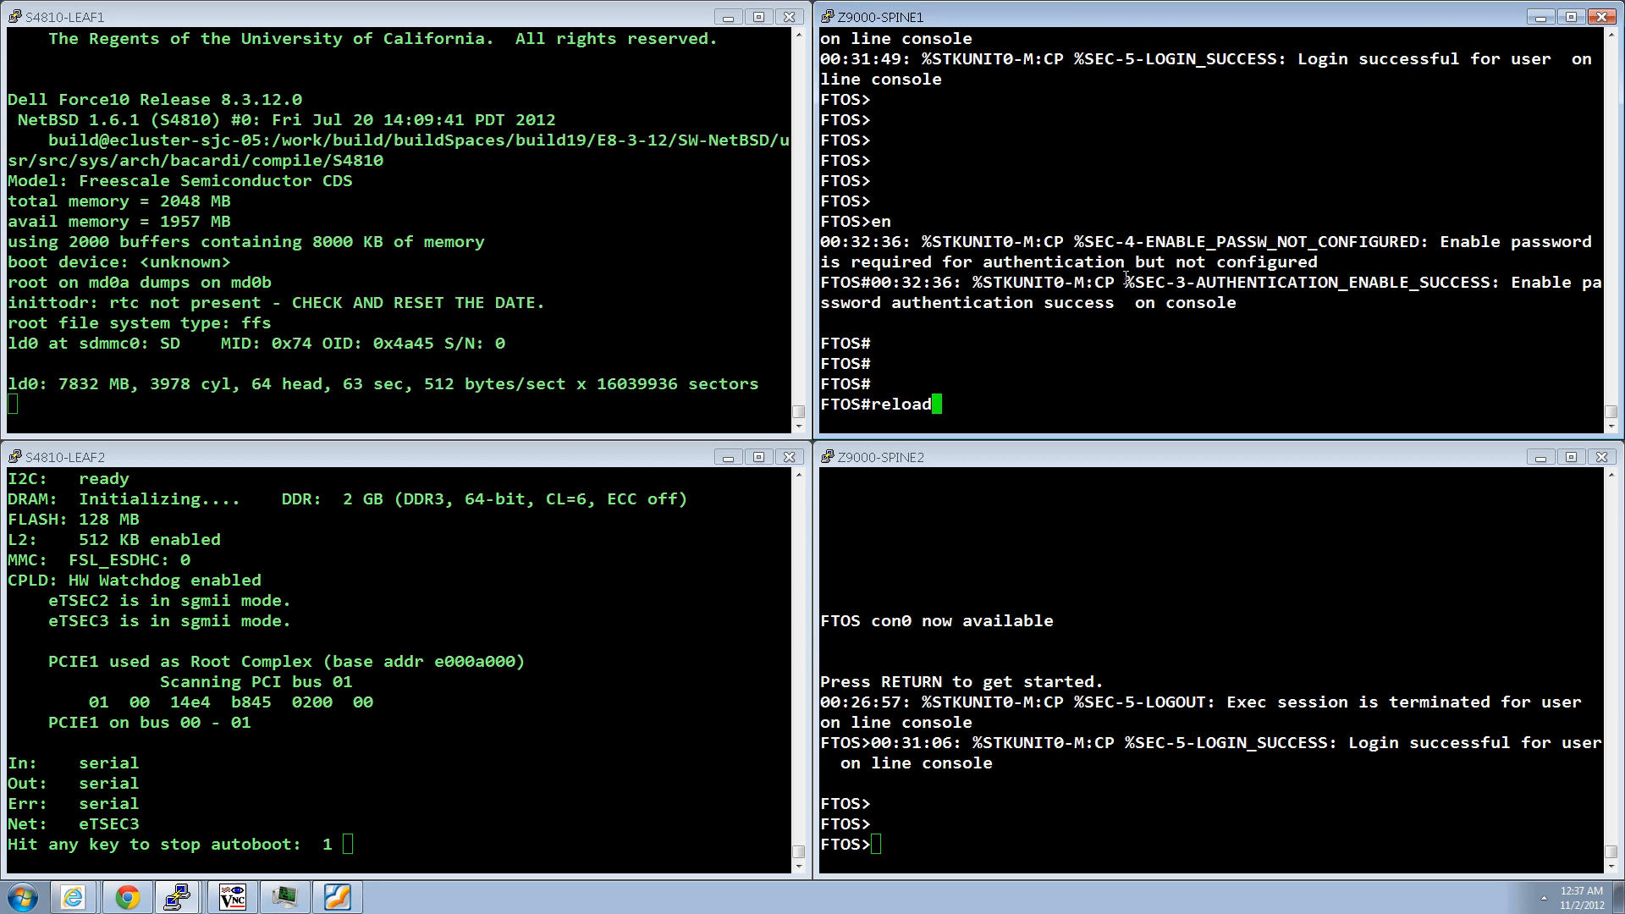
pyautogui.press('Return')
pyautogui.write('yes')
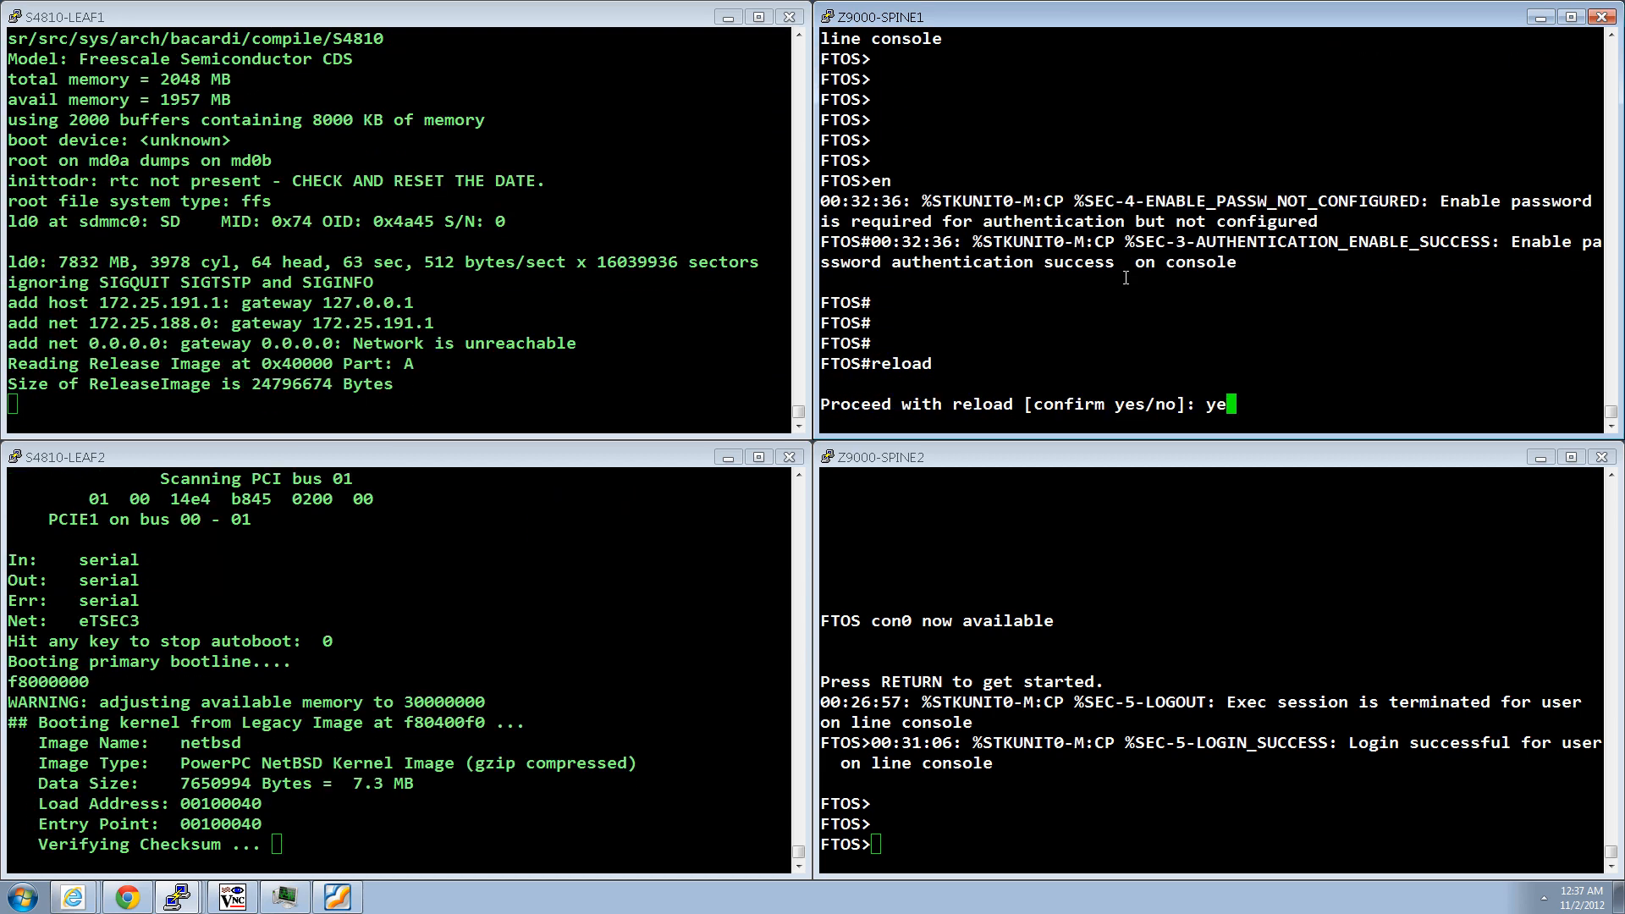
pyautogui.press('Return')
# Enter privileged mode with en on the Z9000-SPINE2 console
pyautogui.click(1300, 624)
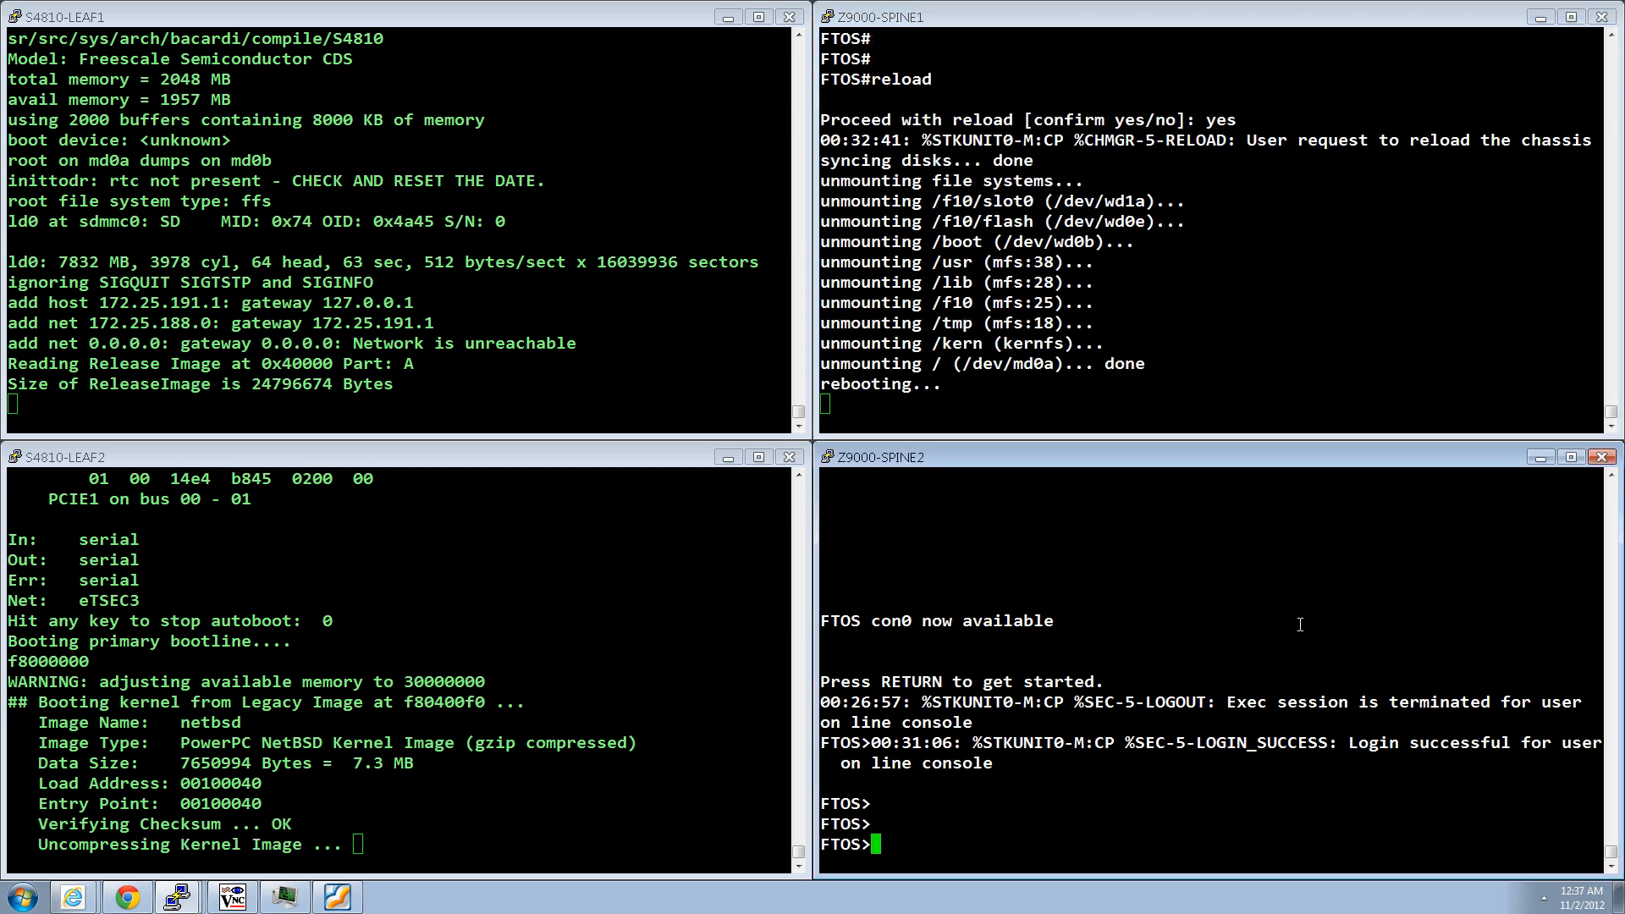
pyautogui.press('Return')
pyautogui.press('Return')
pyautogui.press('Return')
pyautogui.press('Return')
pyautogui.write('en')
pyautogui.press('Return')
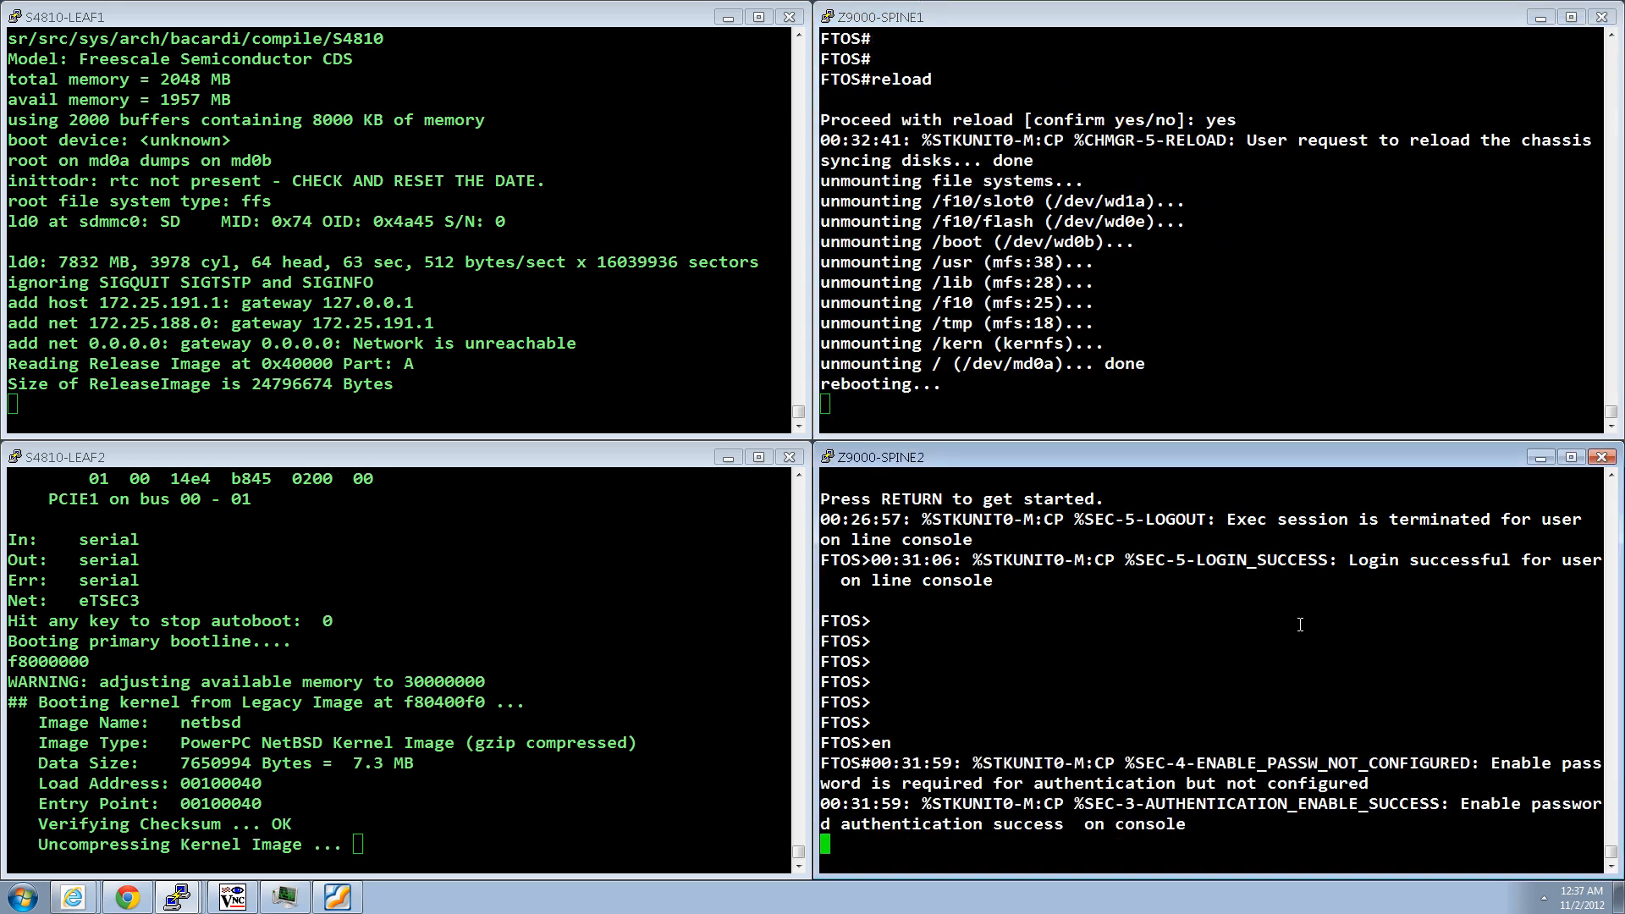
pyautogui.press('Return')
pyautogui.press('Return')
# Reload the Z9000-SPINE2 switch and answer yes to proceed
pyautogui.write('reload')
pyautogui.press('Return')
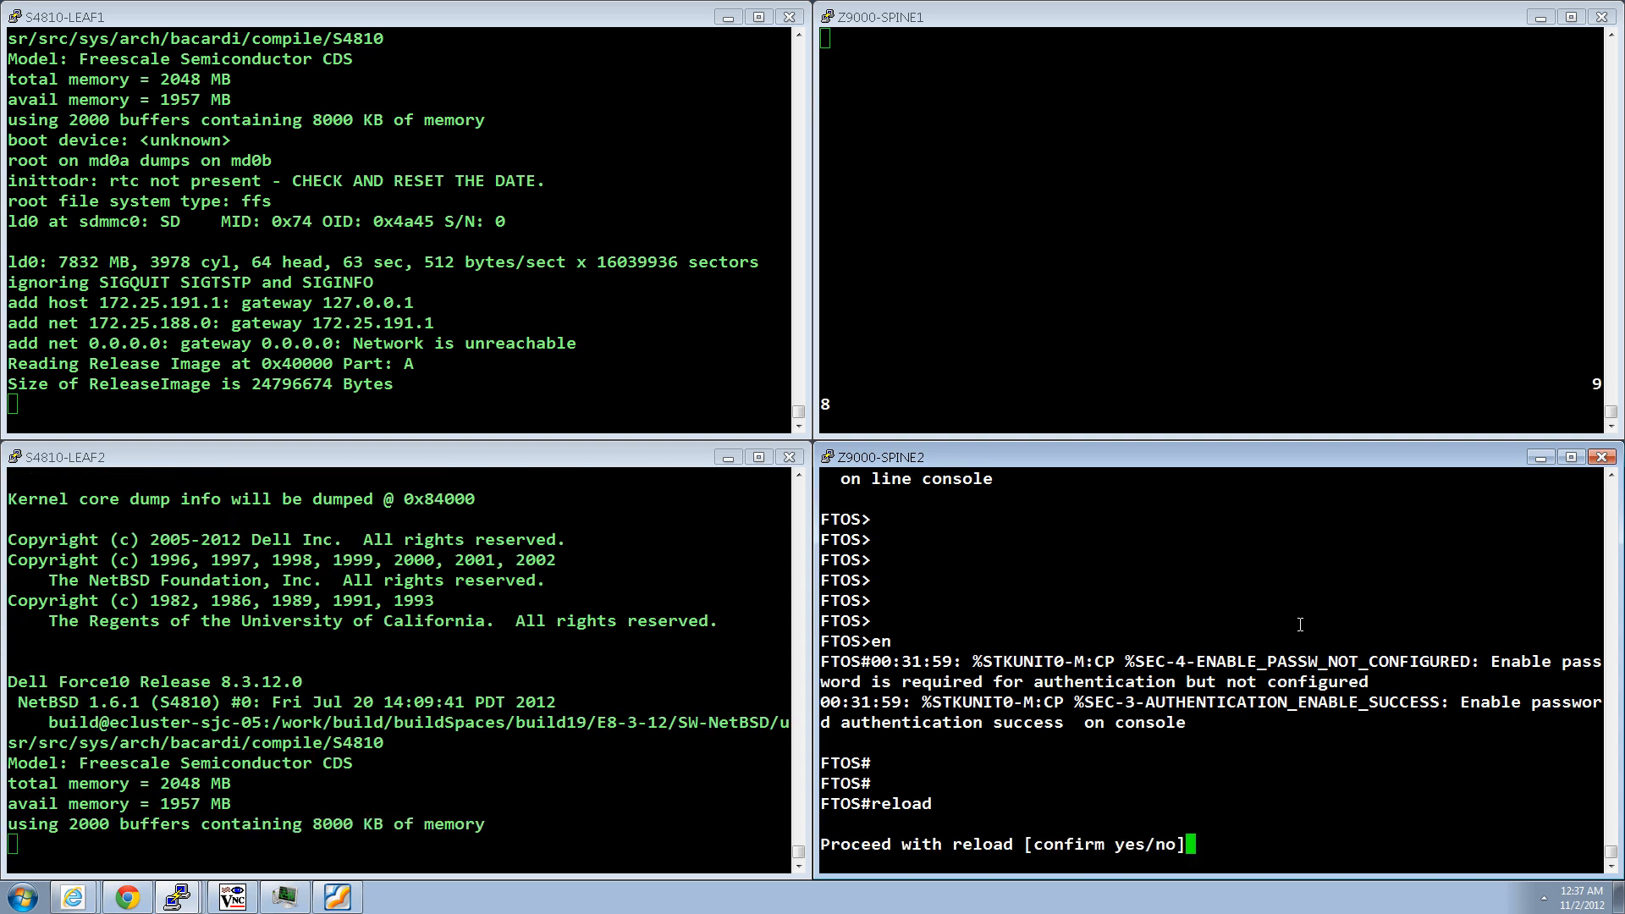
pyautogui.write('yes')
pyautogui.press('Return')
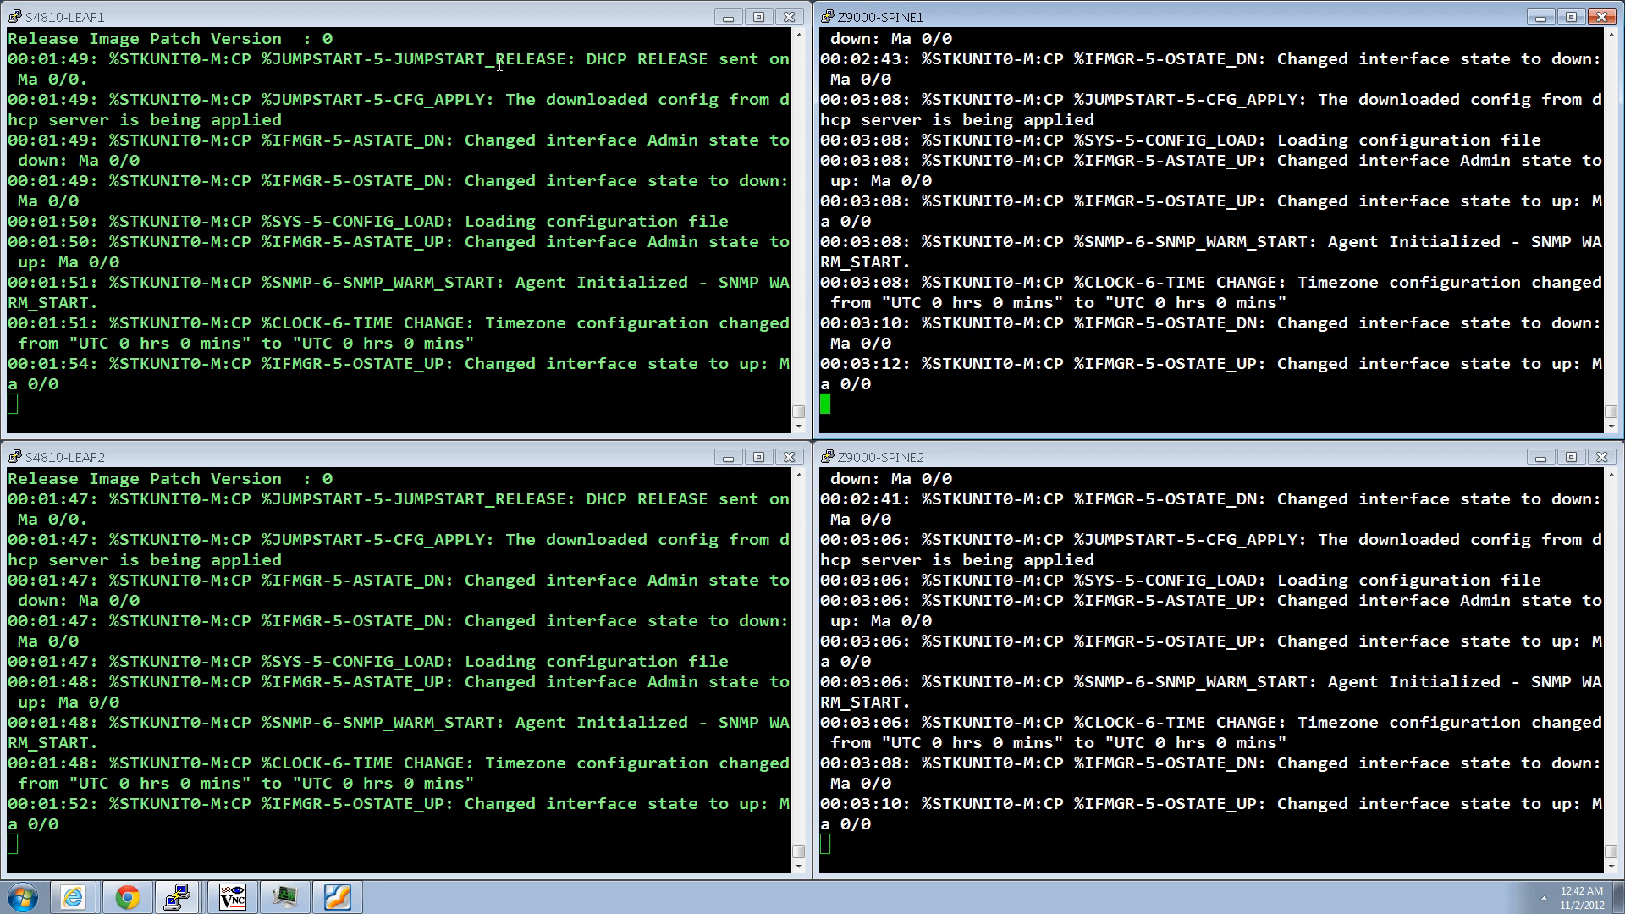
# Examine the JUMPSTART configuration-apply log message on each of the four switch consoles
pyautogui.moveTo(508, 99); pyautogui.dragTo(713, 102)
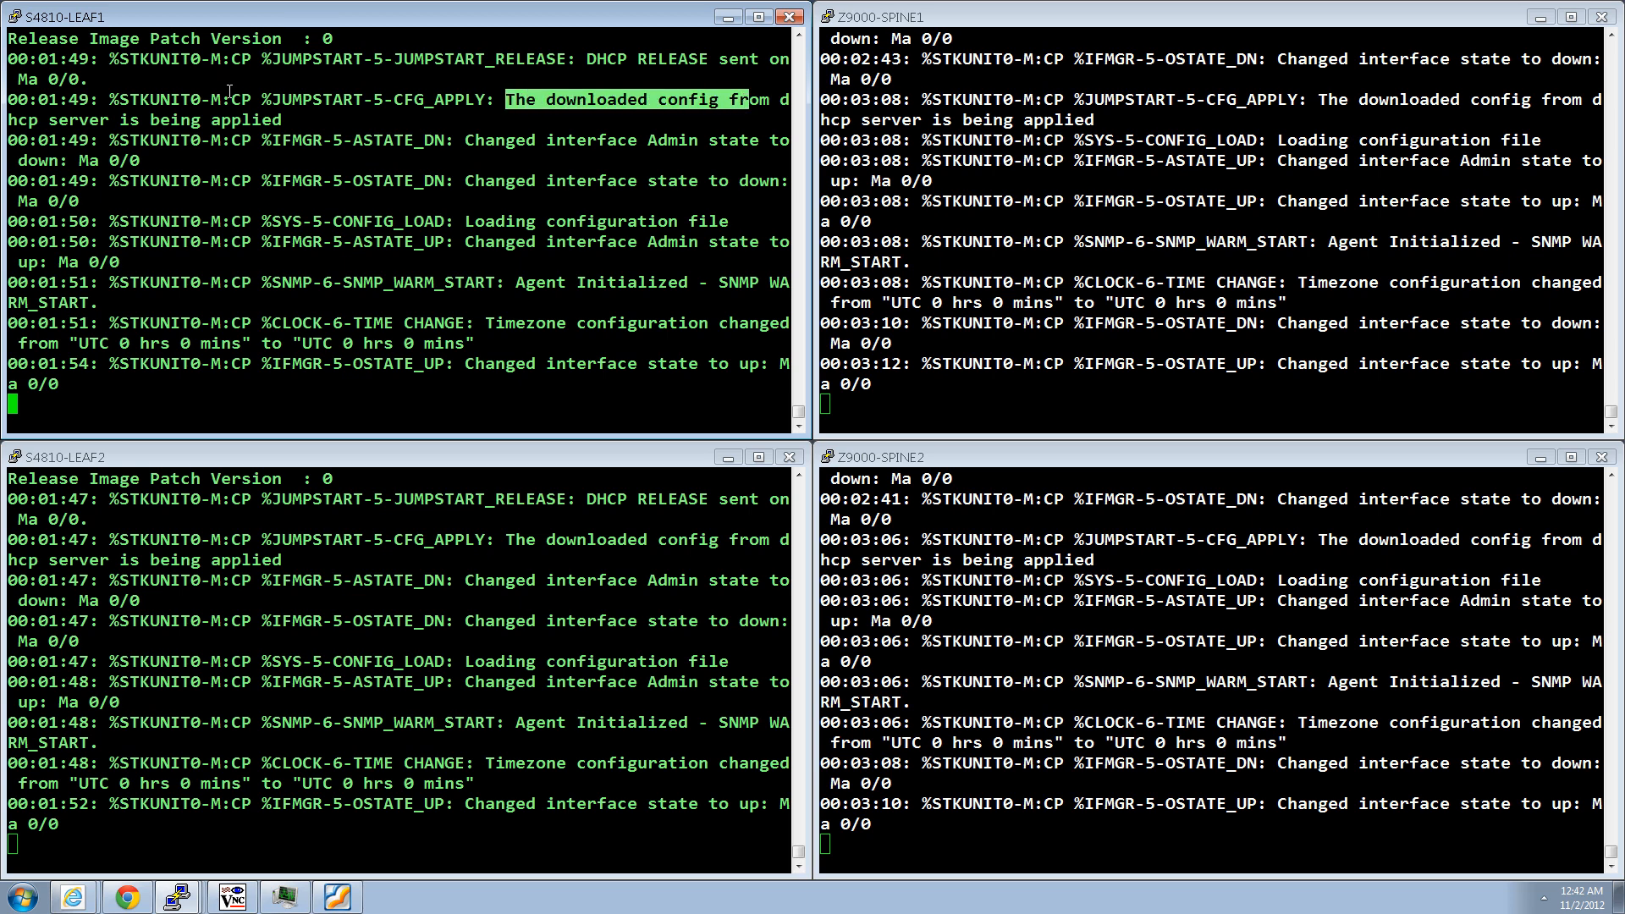
pyautogui.click(510, 533)
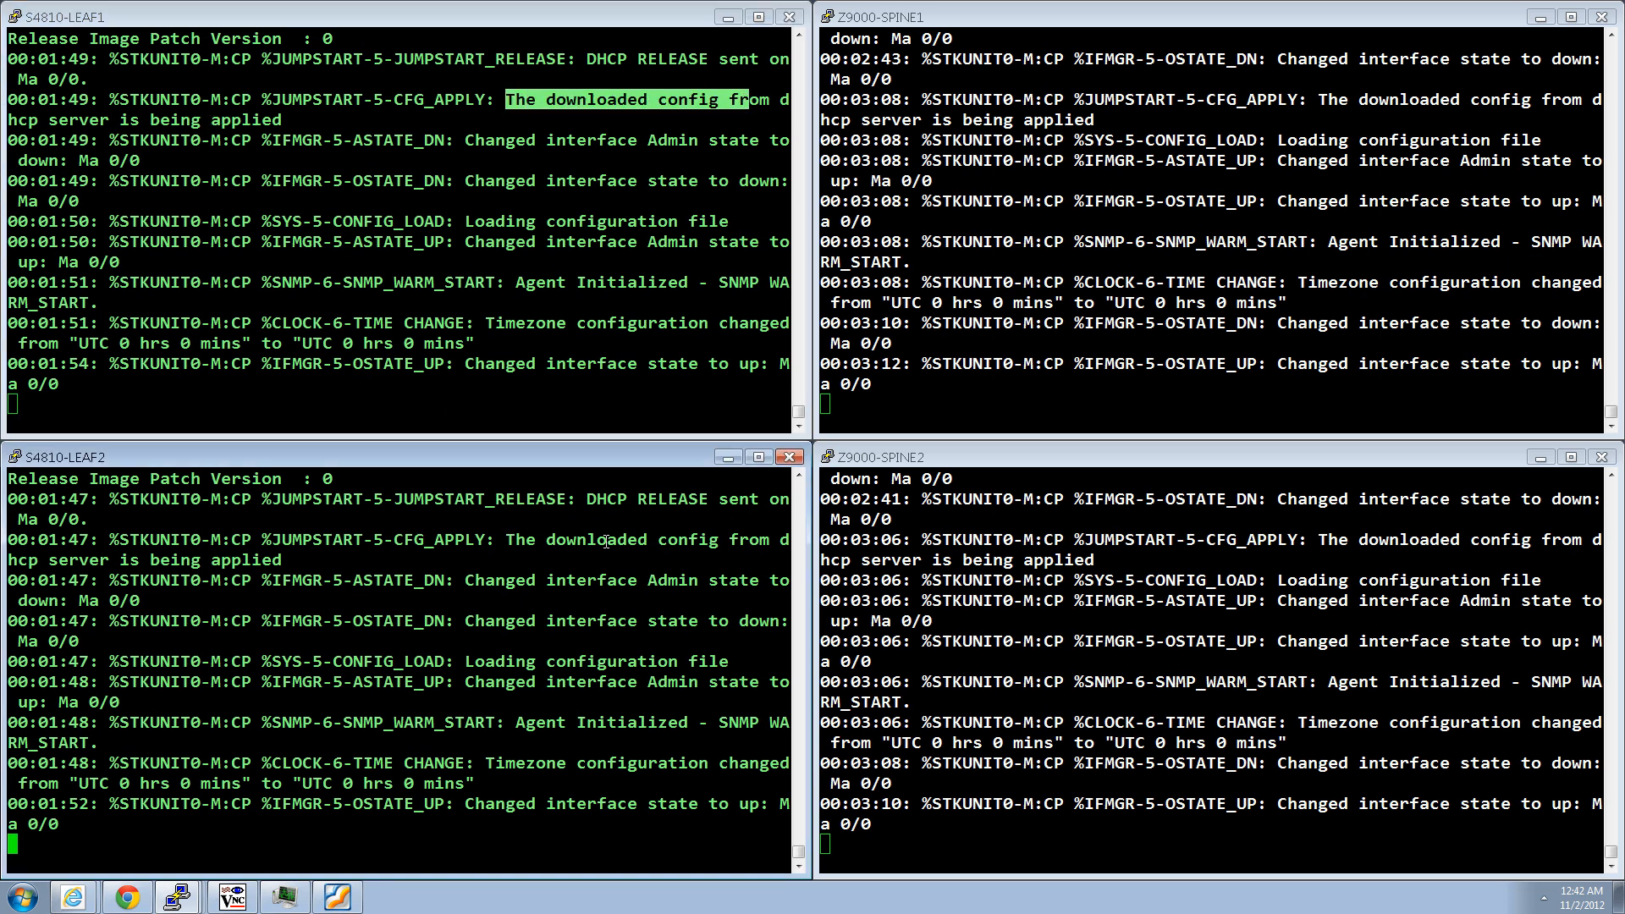
pyautogui.moveTo(507, 539); pyautogui.dragTo(607, 539)
pyautogui.moveTo(1325, 100); pyautogui.dragTo(1489, 100)
pyautogui.moveTo(1325, 539); pyautogui.dragTo(1438, 539)
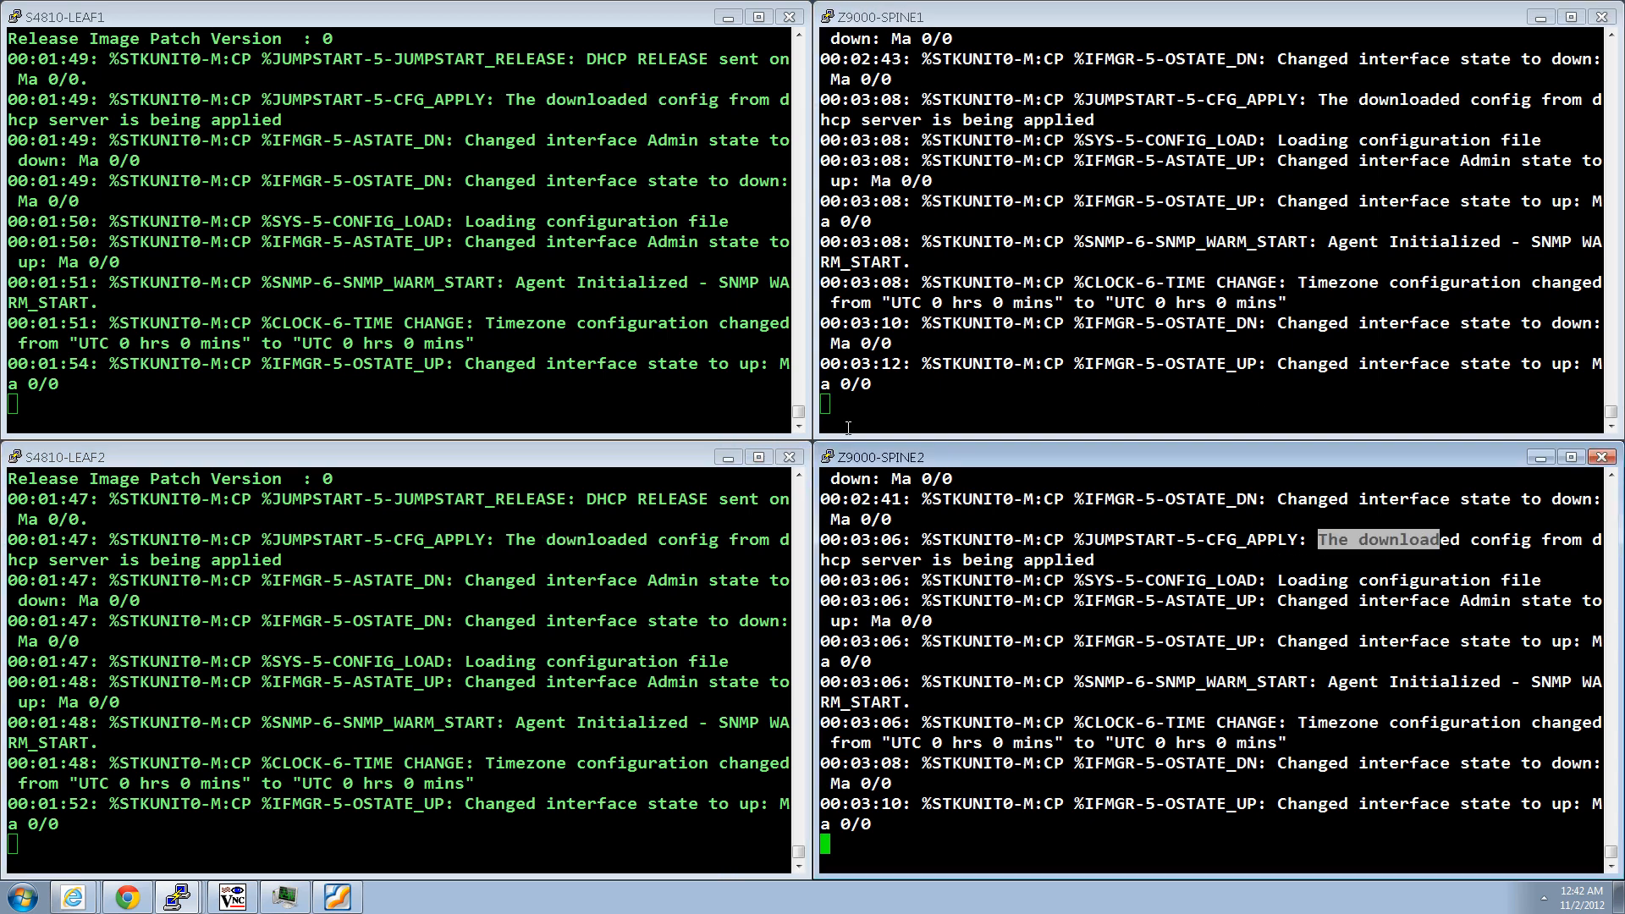
# Bring up the command prompts on the rebooted S4810-LEAF1 and S4810-LEAF2 consoles to check their hostnames
pyautogui.click(449, 281)
pyautogui.press('Return')
pyautogui.press('Return')
pyautogui.press('Return')
pyautogui.press('Return')
pyautogui.press('Return')
pyautogui.press('Return')
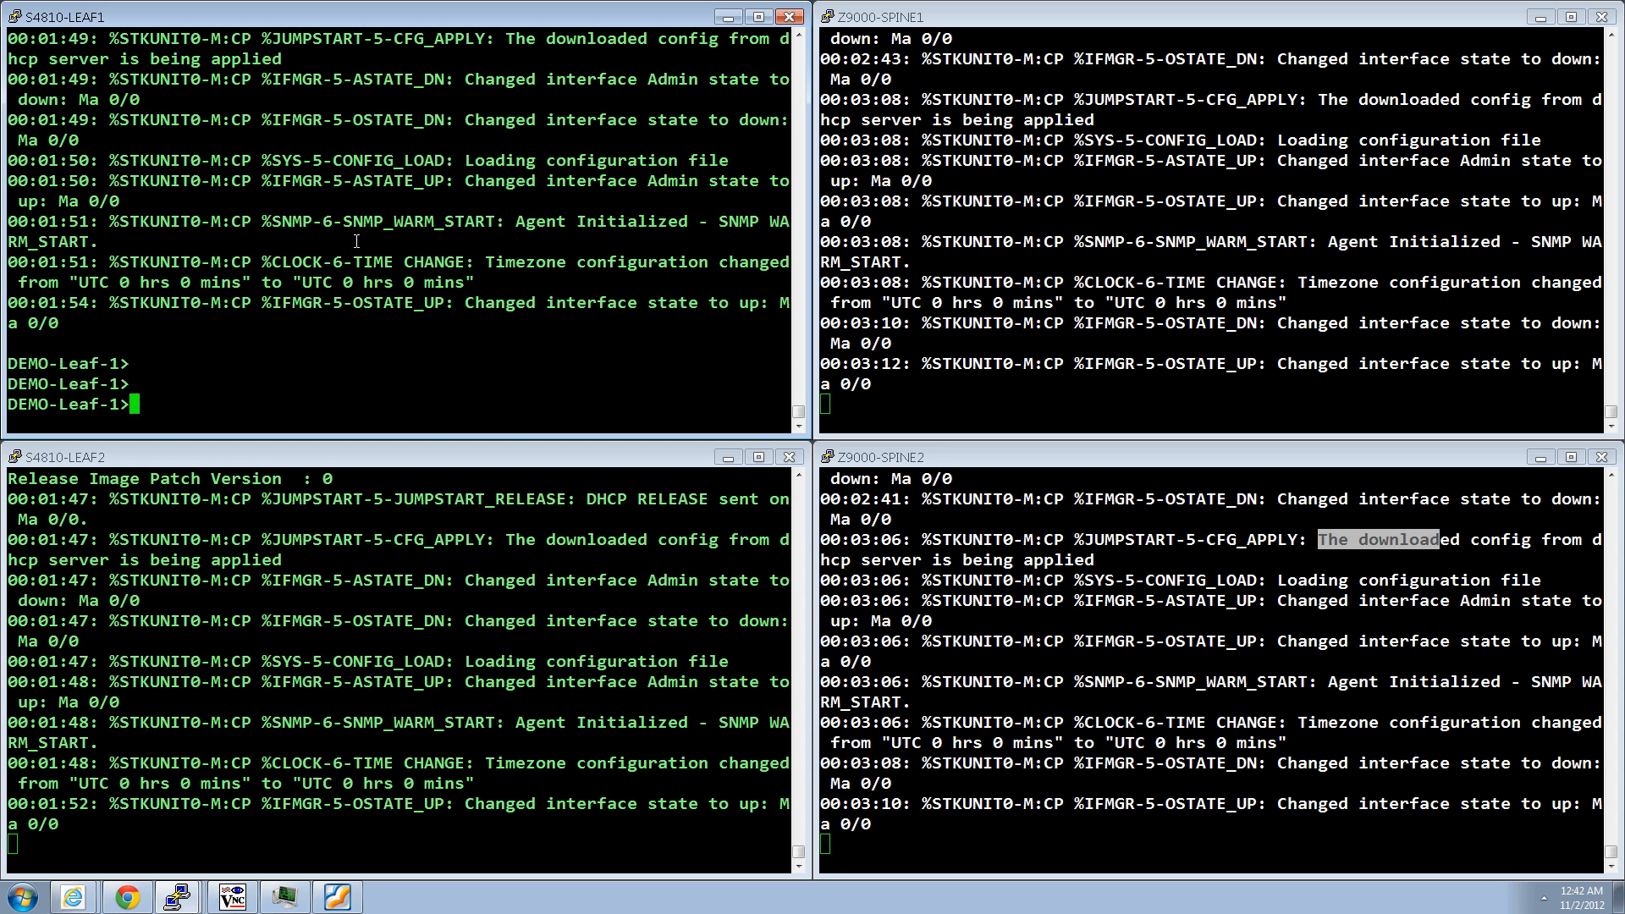
pyautogui.click(360, 500)
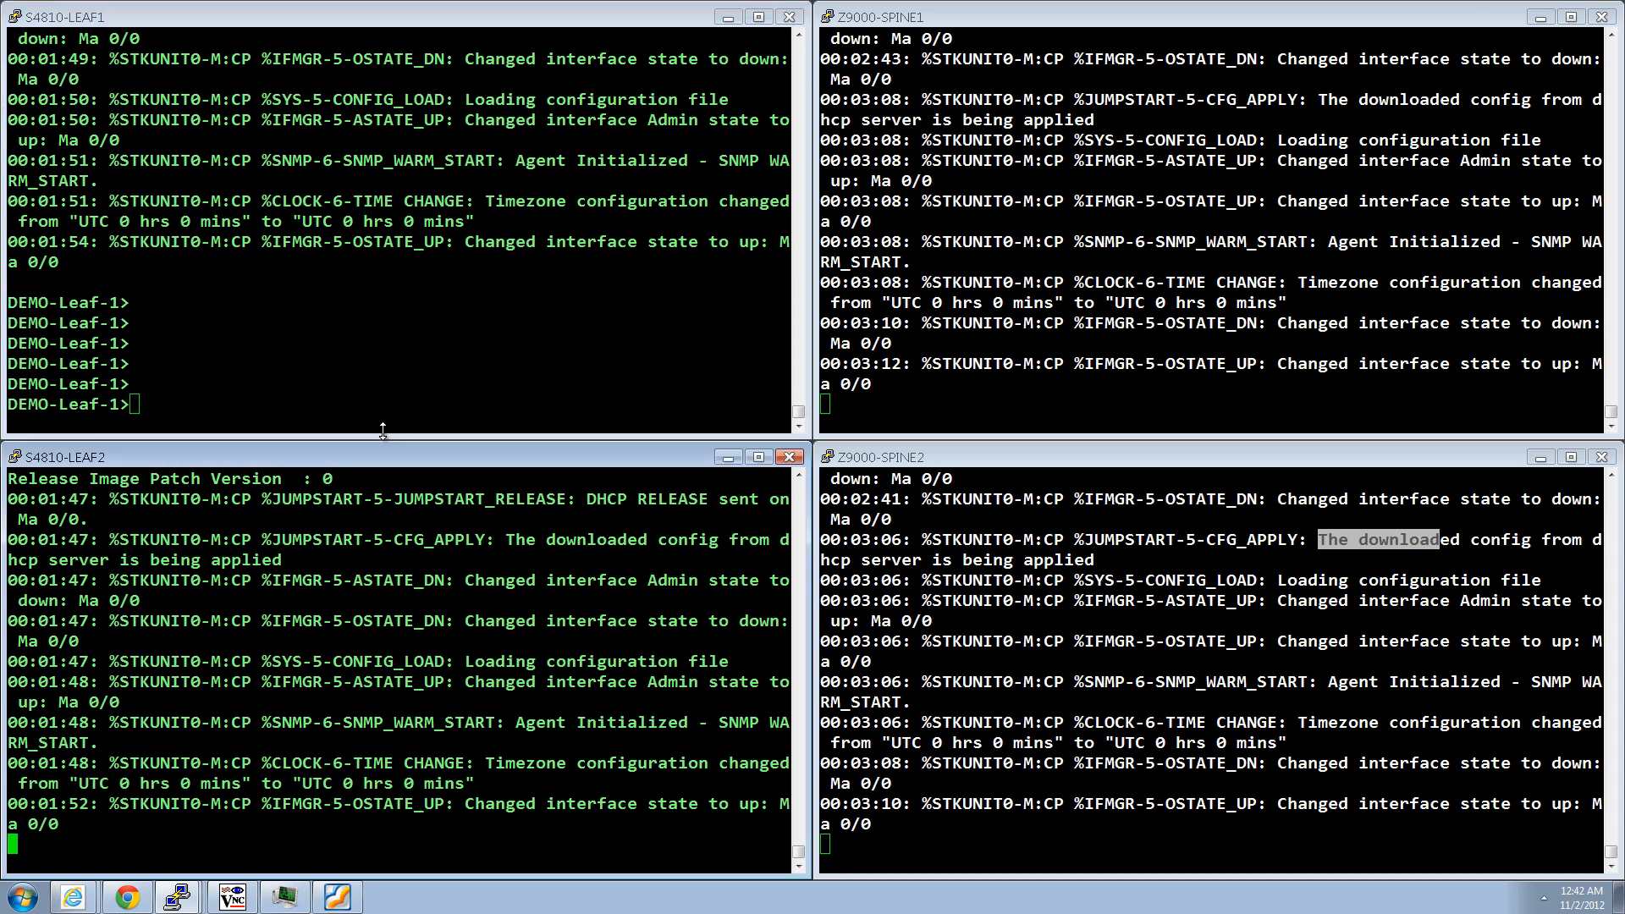
pyautogui.press('Return')
pyautogui.press('Return')
pyautogui.press('Return')
pyautogui.press('Return')
# Bring up the command prompts on the rebooted Z9000-SPINE1 and Z9000-SPINE2 consoles to check their hostnames
pyautogui.click(1098, 157)
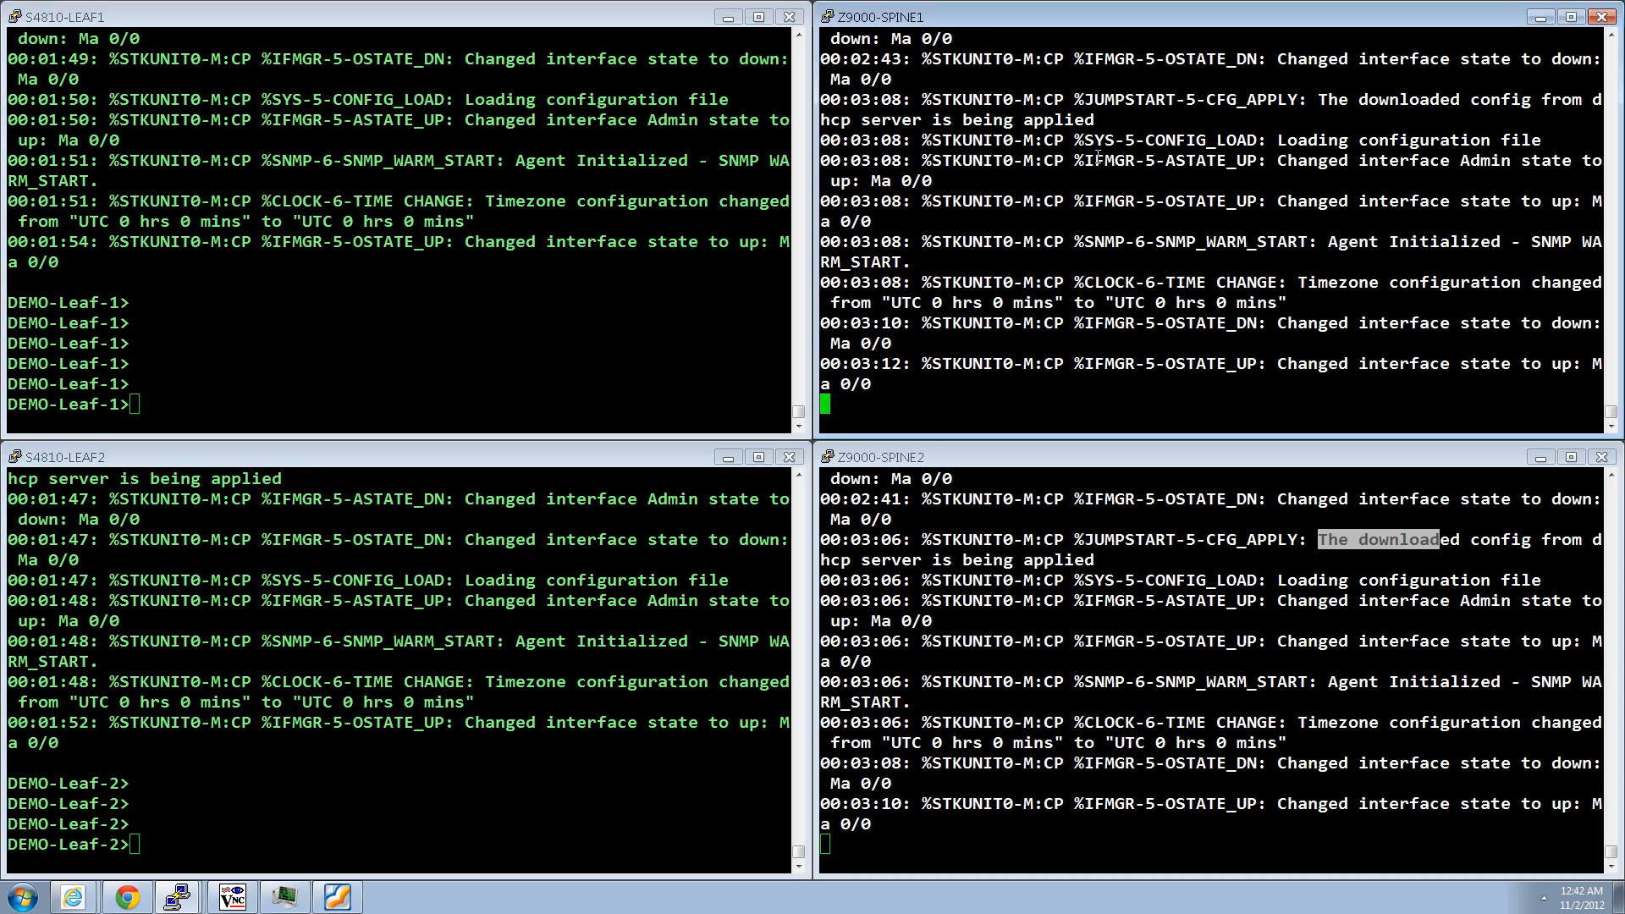
pyautogui.press('Return')
pyautogui.press('Return')
pyautogui.press('Return')
pyautogui.press('Return')
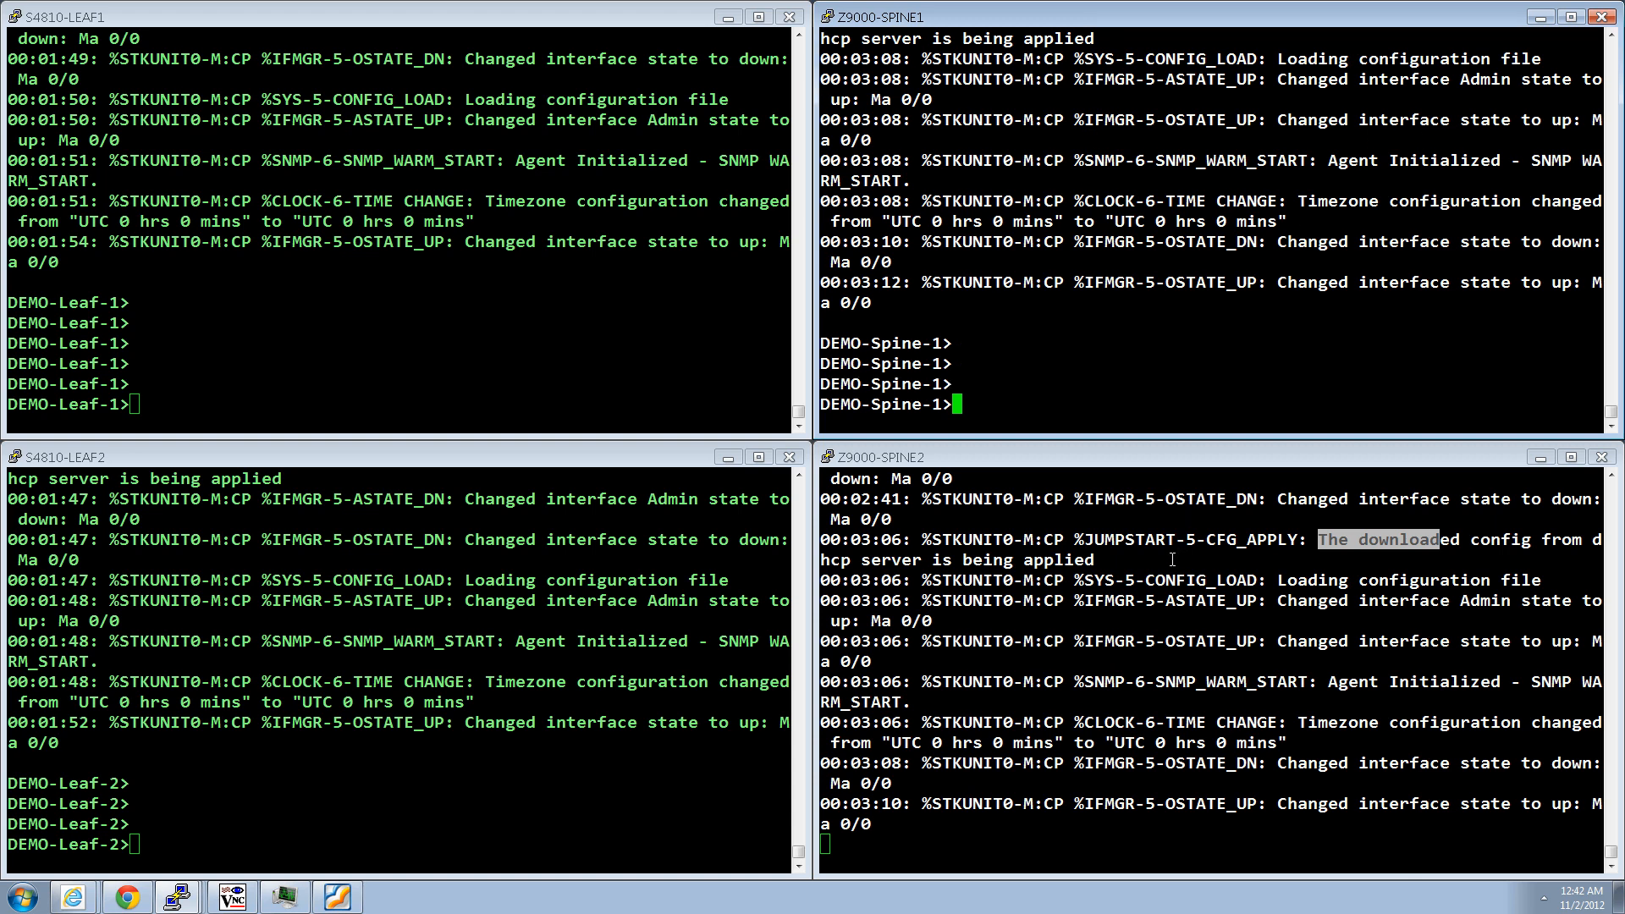
pyautogui.click(1189, 520)
pyautogui.press('Return')
pyautogui.press('Return')
pyautogui.press('Return')
pyautogui.press('Return')
pyautogui.press('Return')
pyautogui.press('Return')
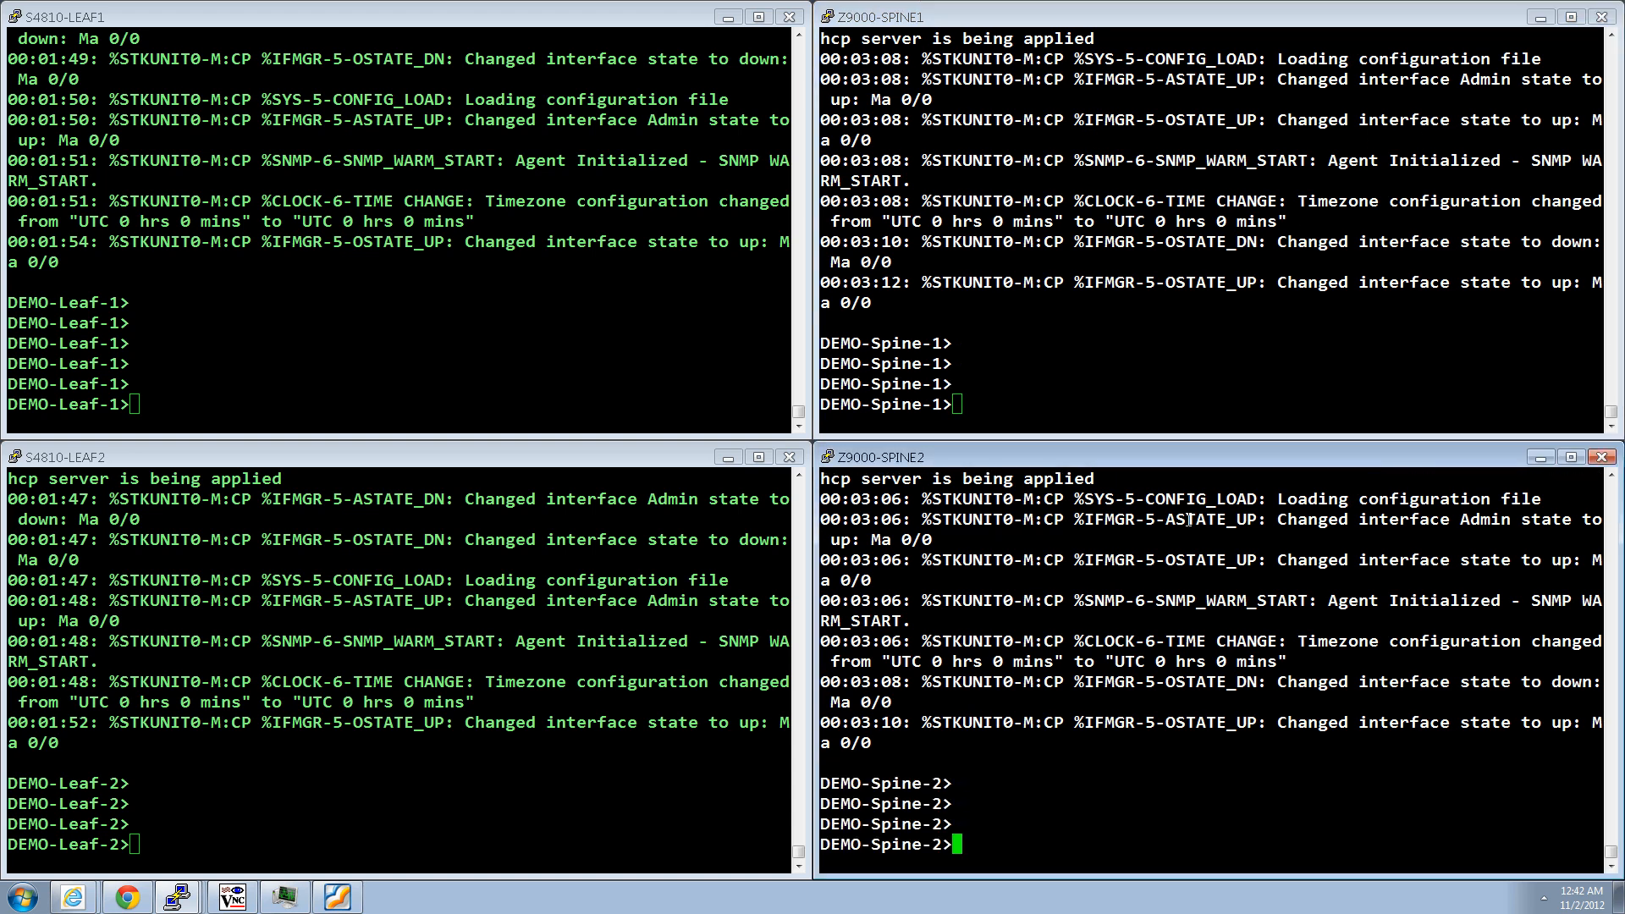
# Enter privileged mode with en on the S4810-LEAF1 console, supplying the enable password
pyautogui.click(194, 301)
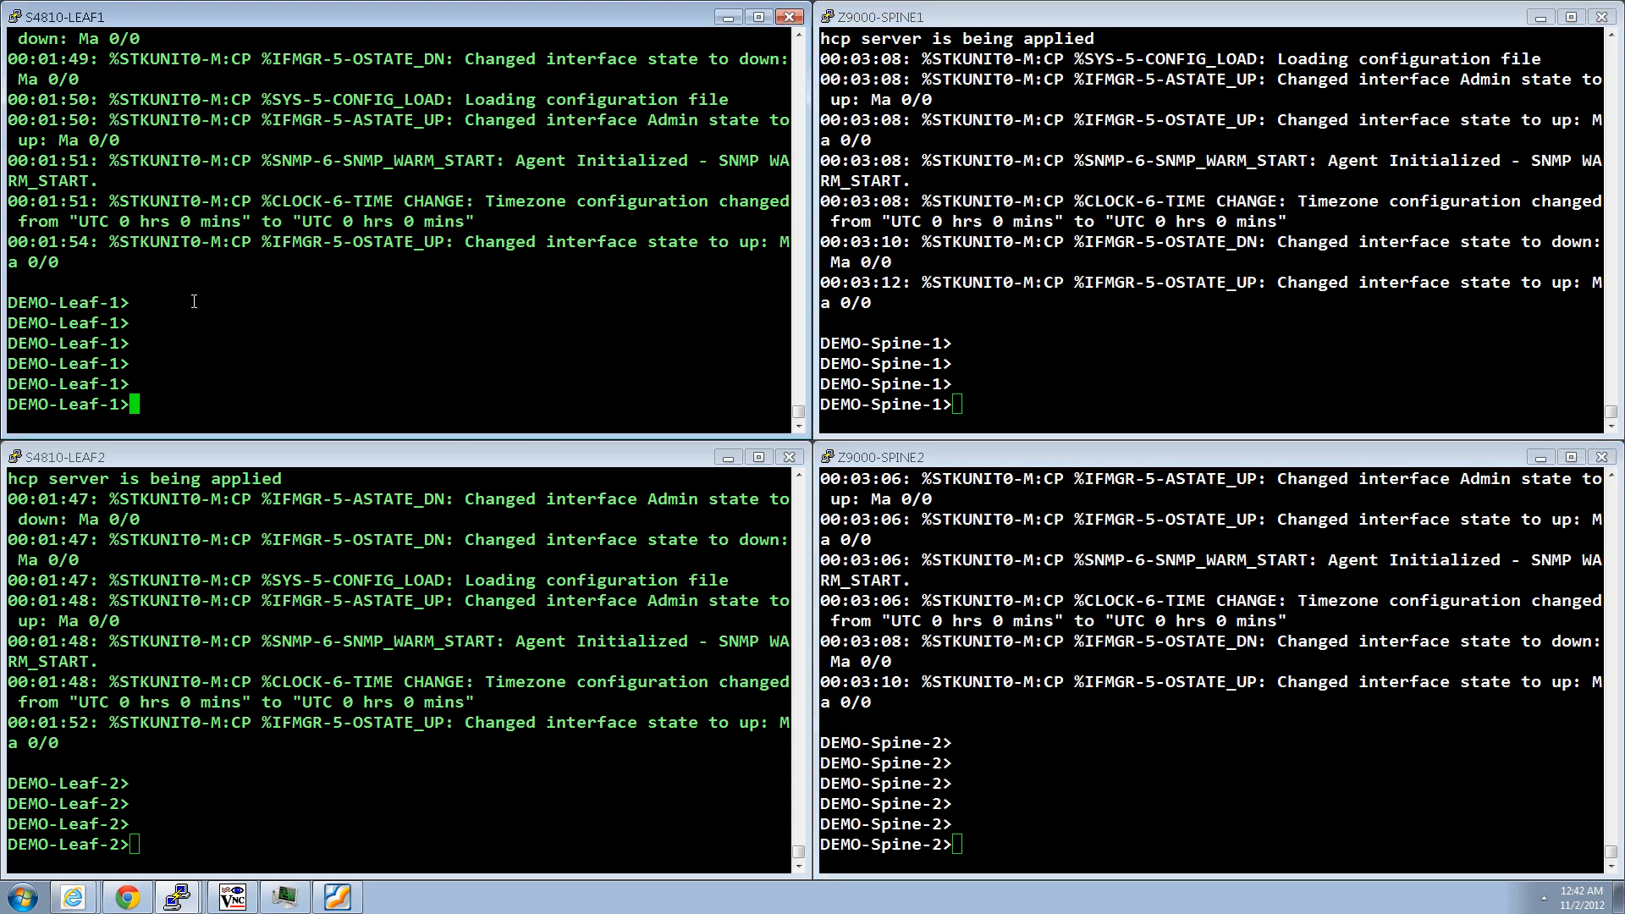
pyautogui.write('en')
pyautogui.press('Return')
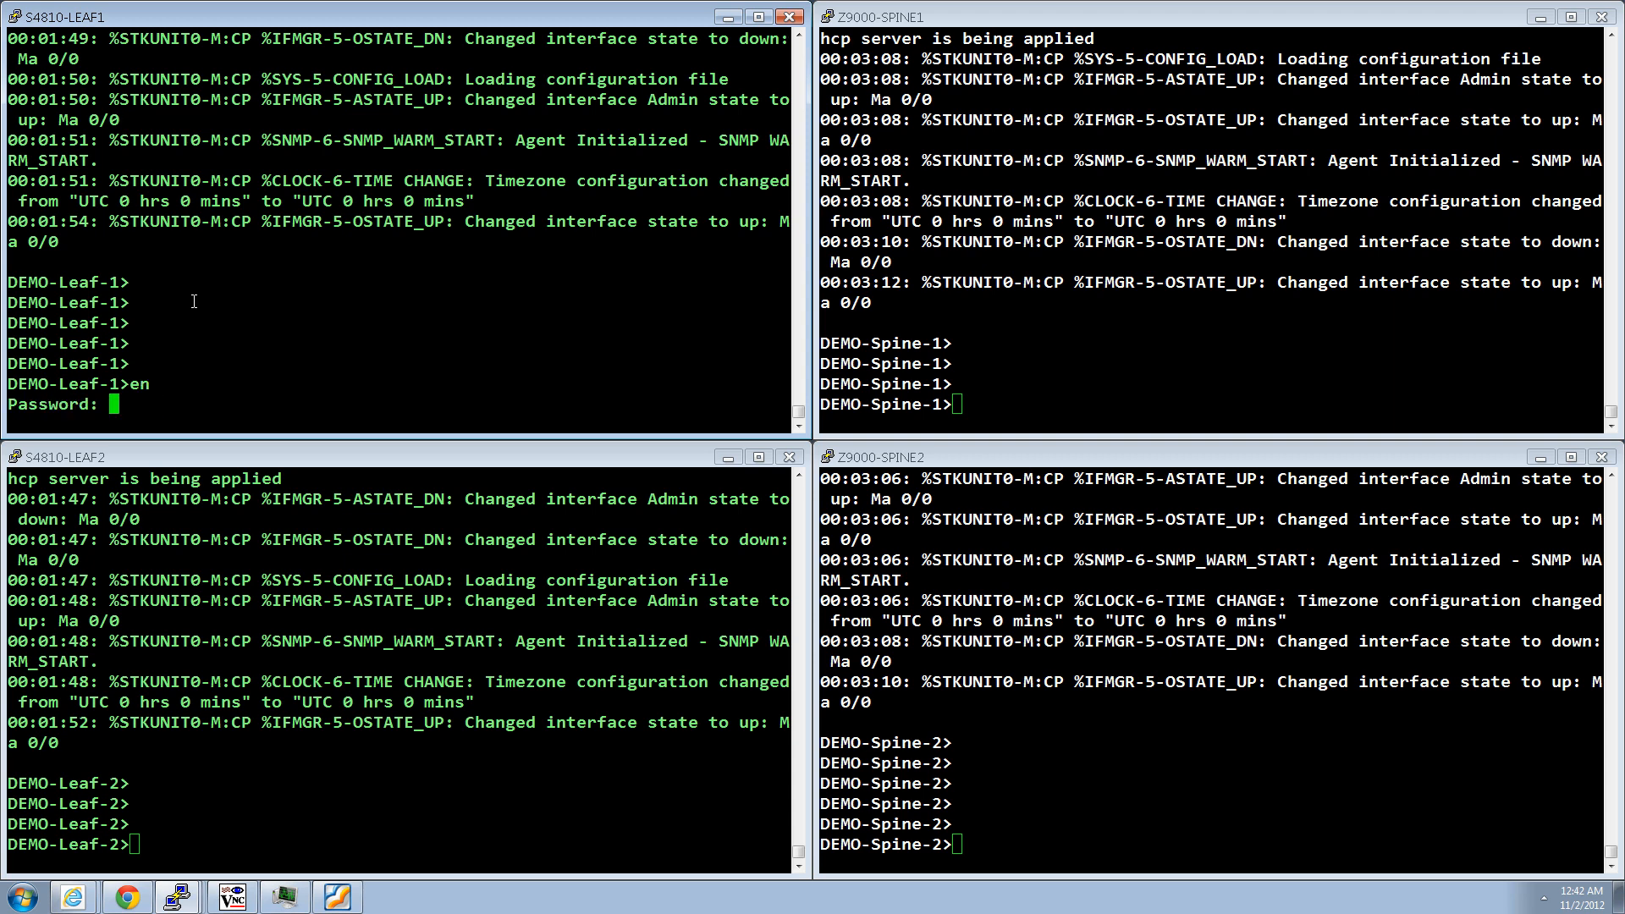
pyautogui.press('Return')
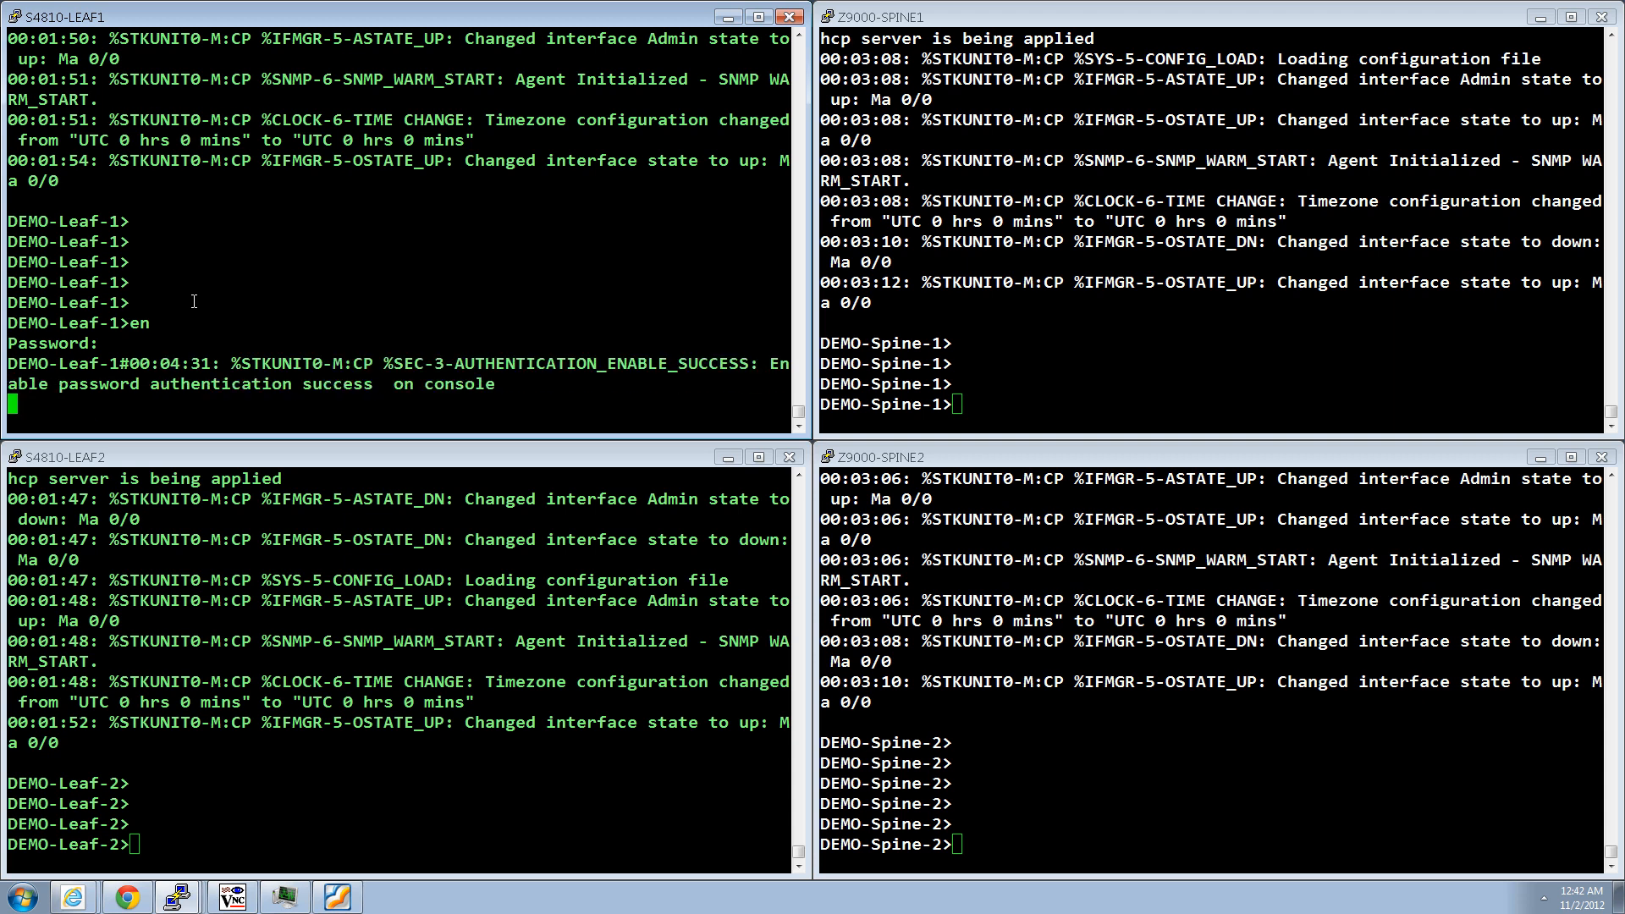
pyautogui.press('Return')
pyautogui.press('Return')
pyautogui.press('Return')
pyautogui.press('Return')
pyautogui.press('Return')
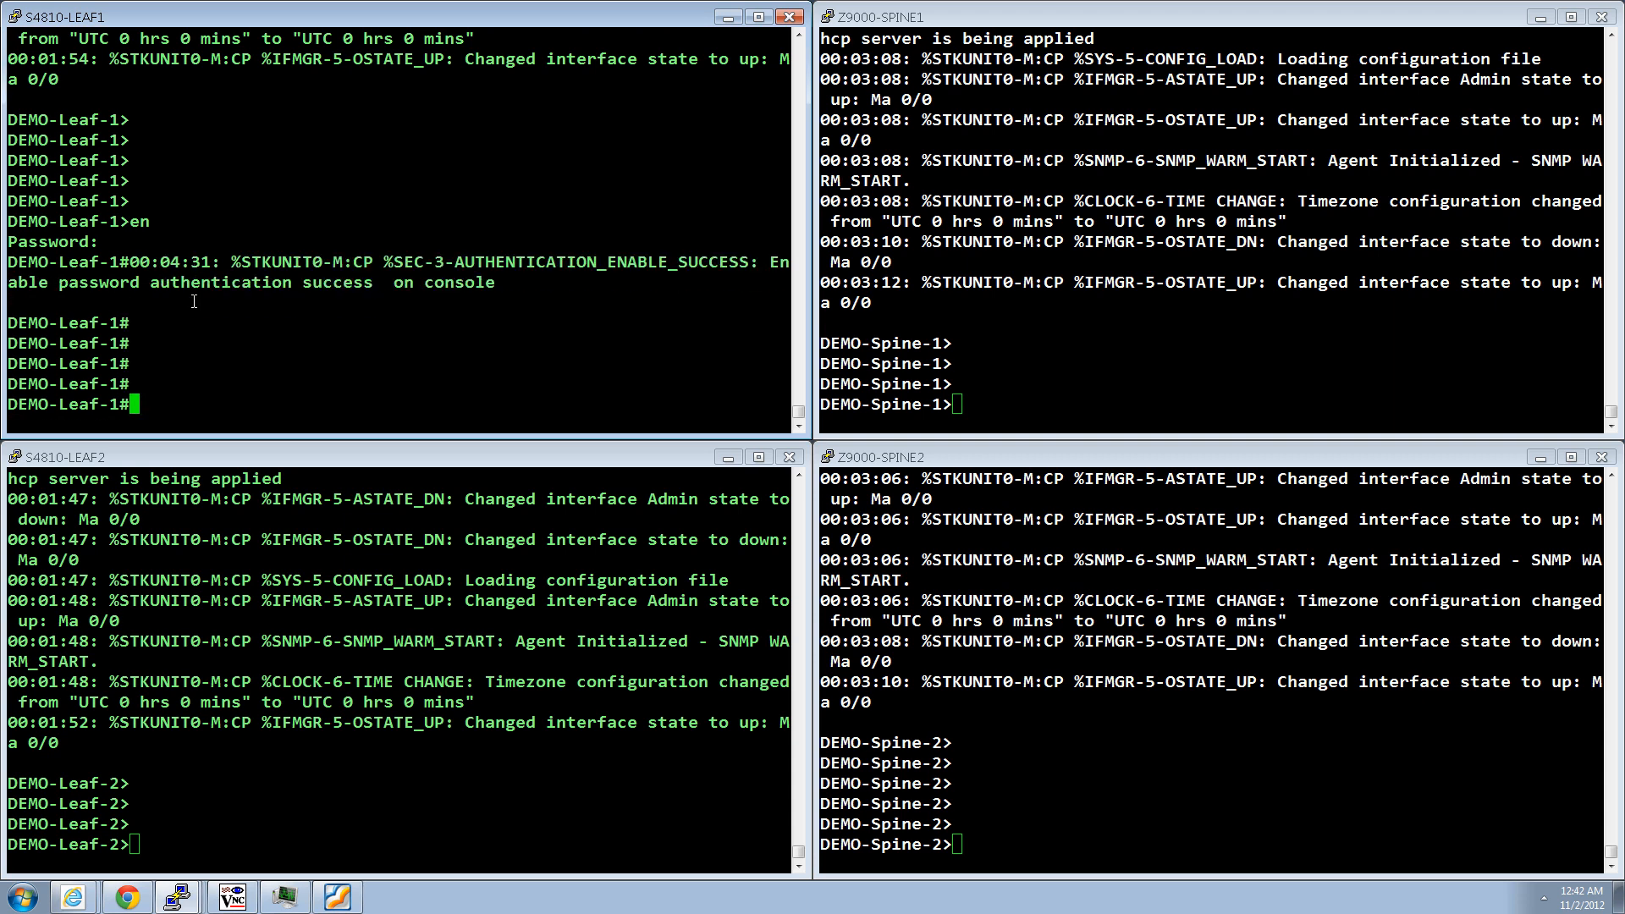
# Display the running configuration of loopback interface 0 on DEMO-Leaf-1 with show run int lo 0
pyautogui.write('show run int lo ')
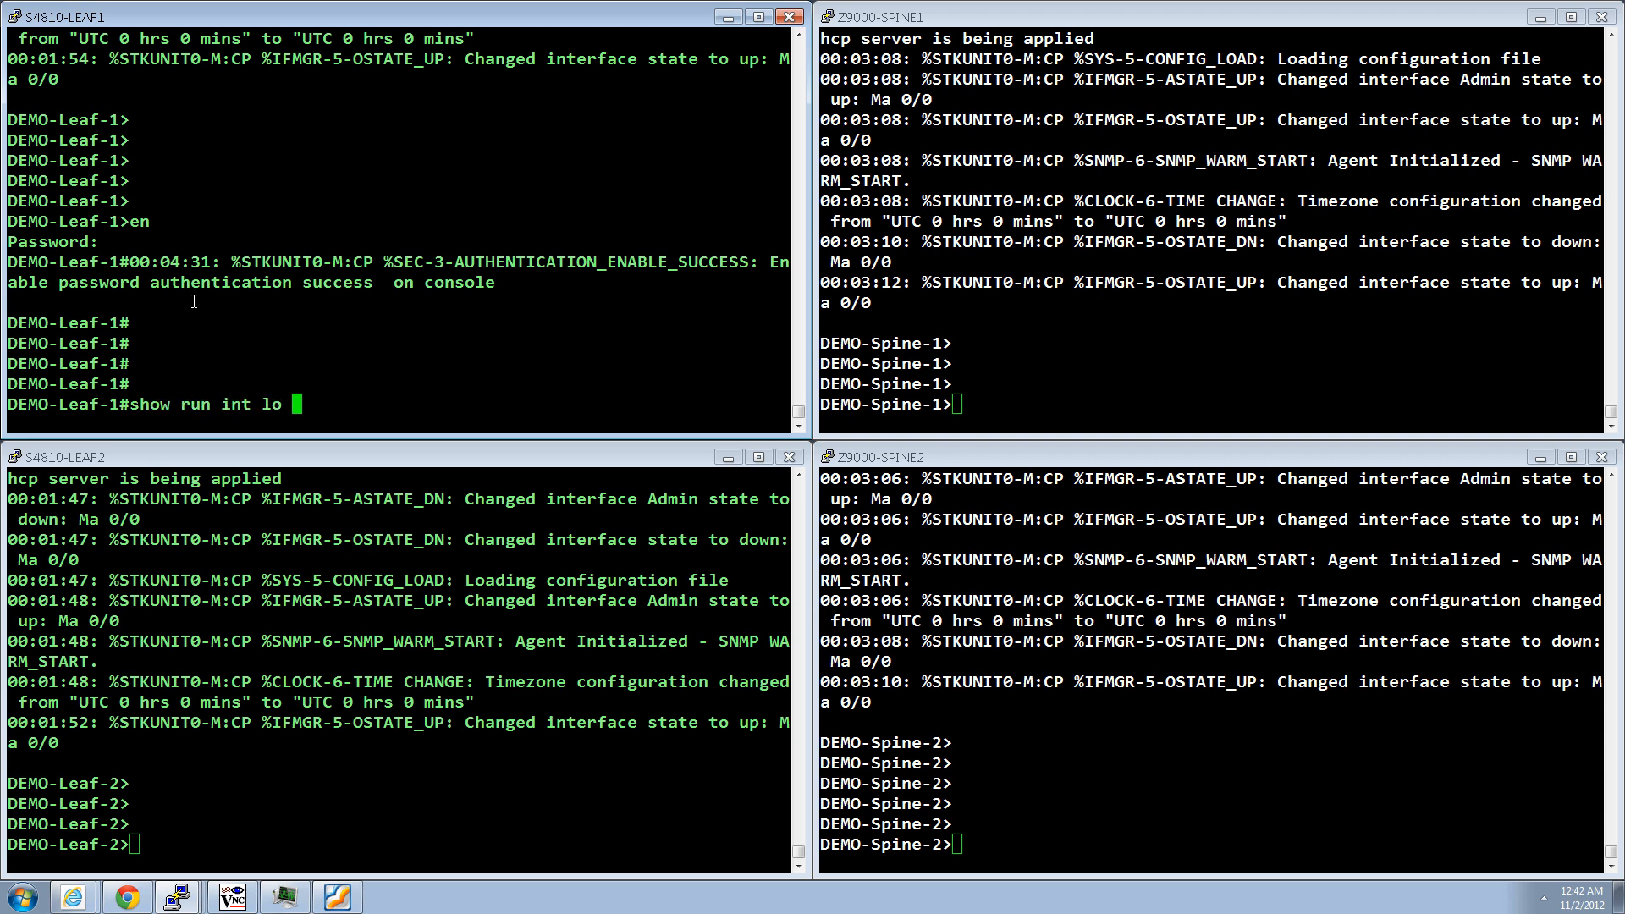
pyautogui.write('0')
pyautogui.press('Return')
pyautogui.write("''")
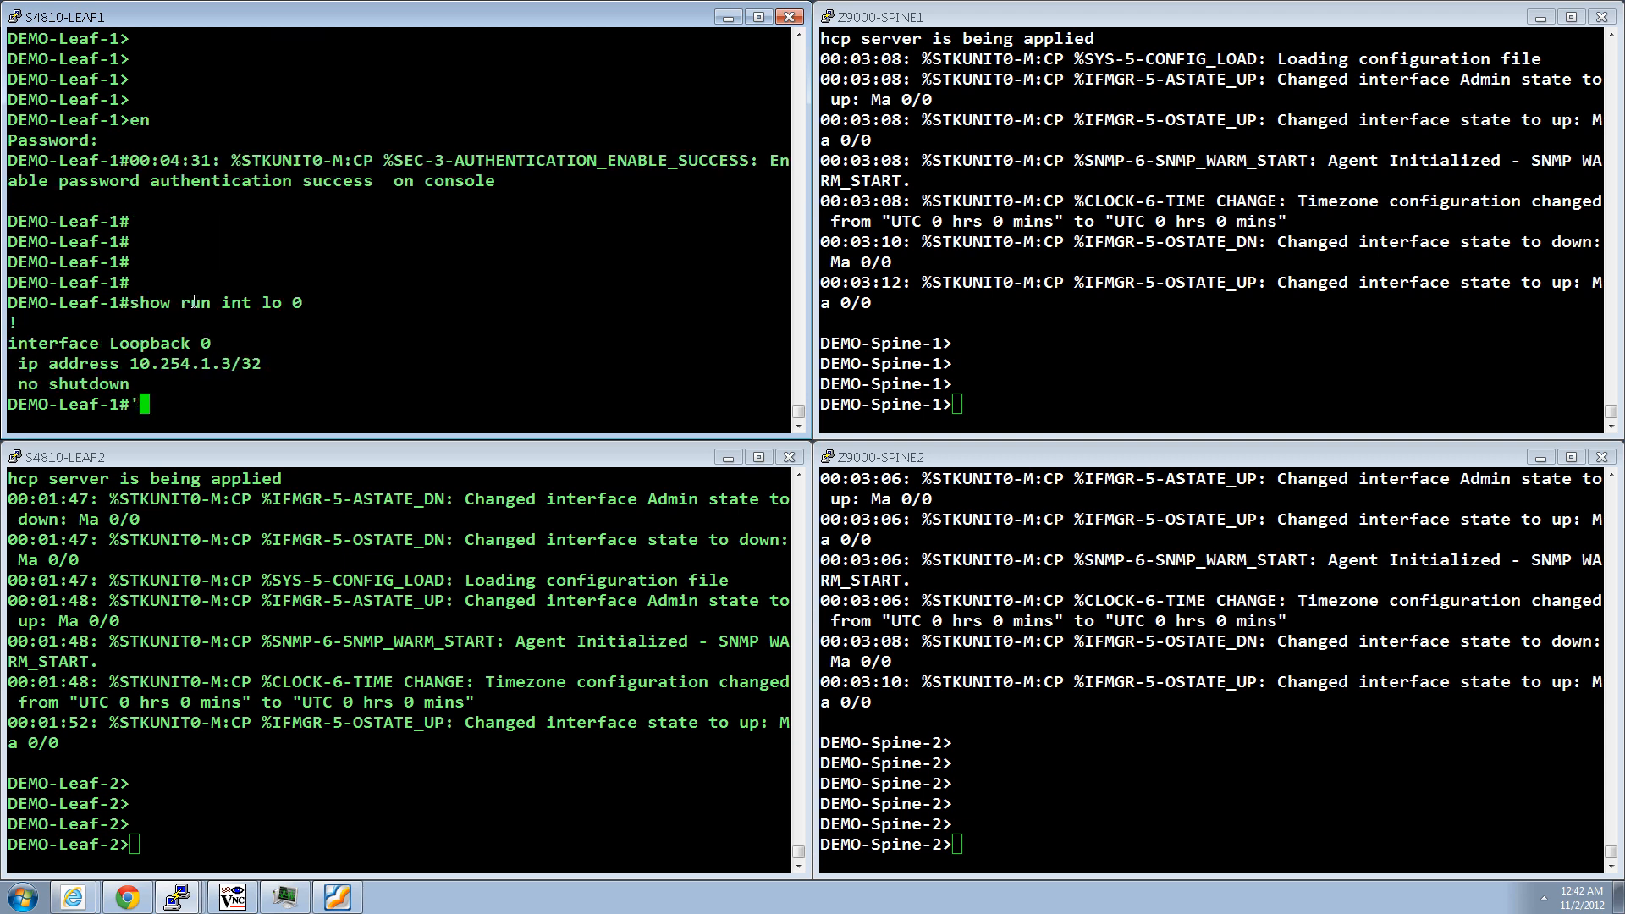
pyautogui.press('BackSpace')
pyautogui.press('BackSpace')
pyautogui.press('Return')
pyautogui.press('Return')
pyautogui.press('Return')
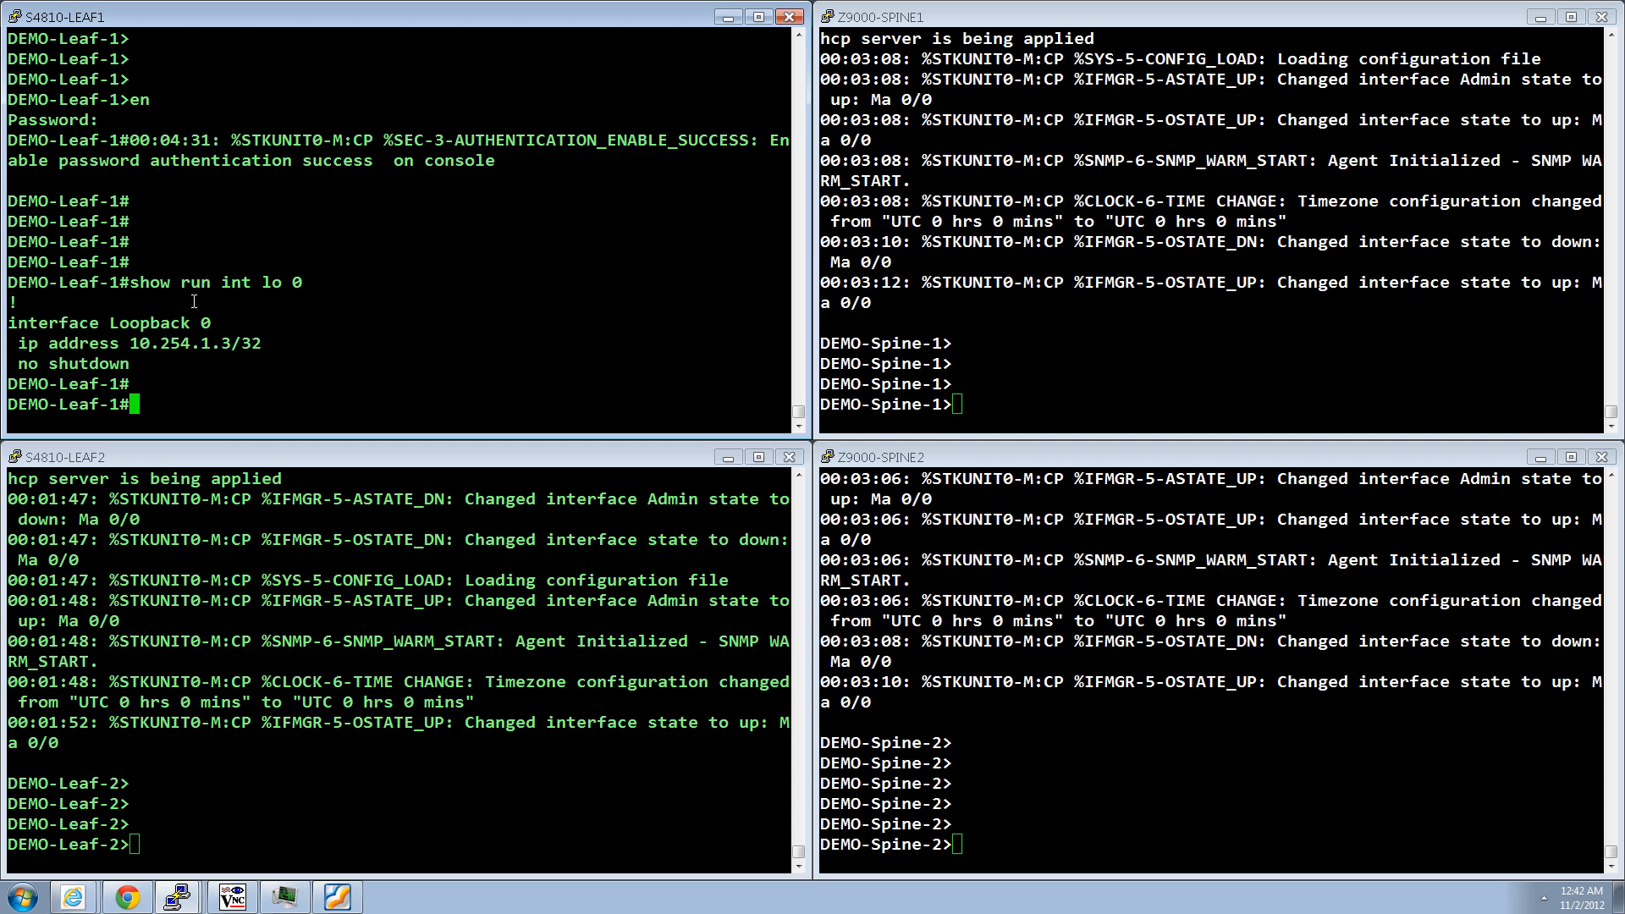
# Enter privileged mode with en on the S4810-LEAF2 console, supplying the enable password
pyautogui.click(180, 612)
pyautogui.write('en')
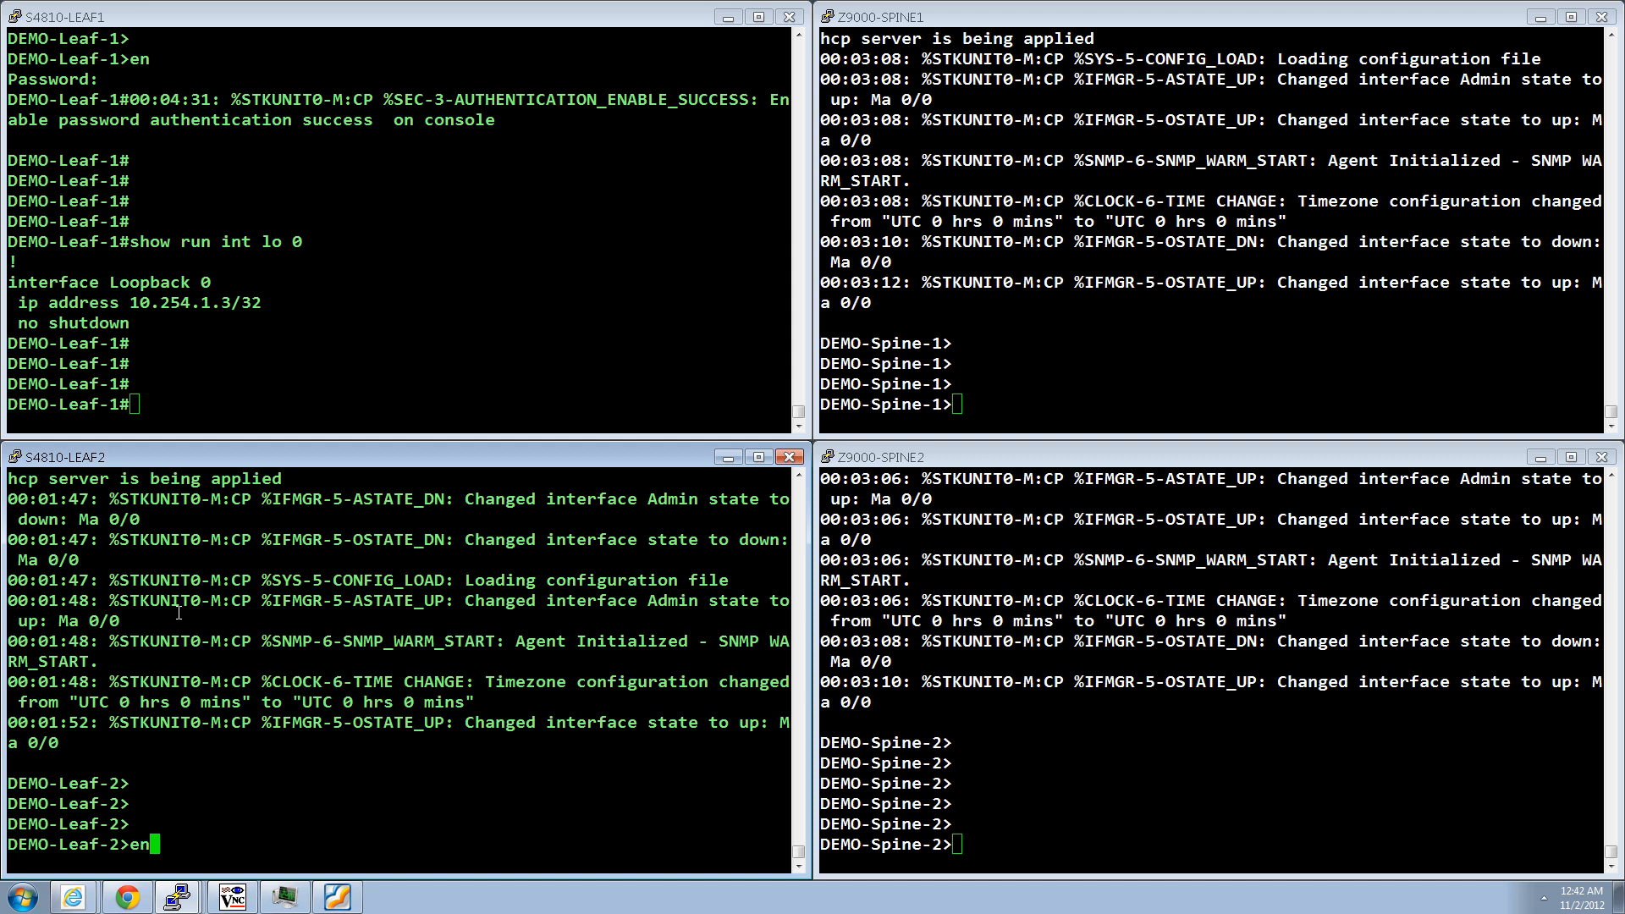
pyautogui.press('Return')
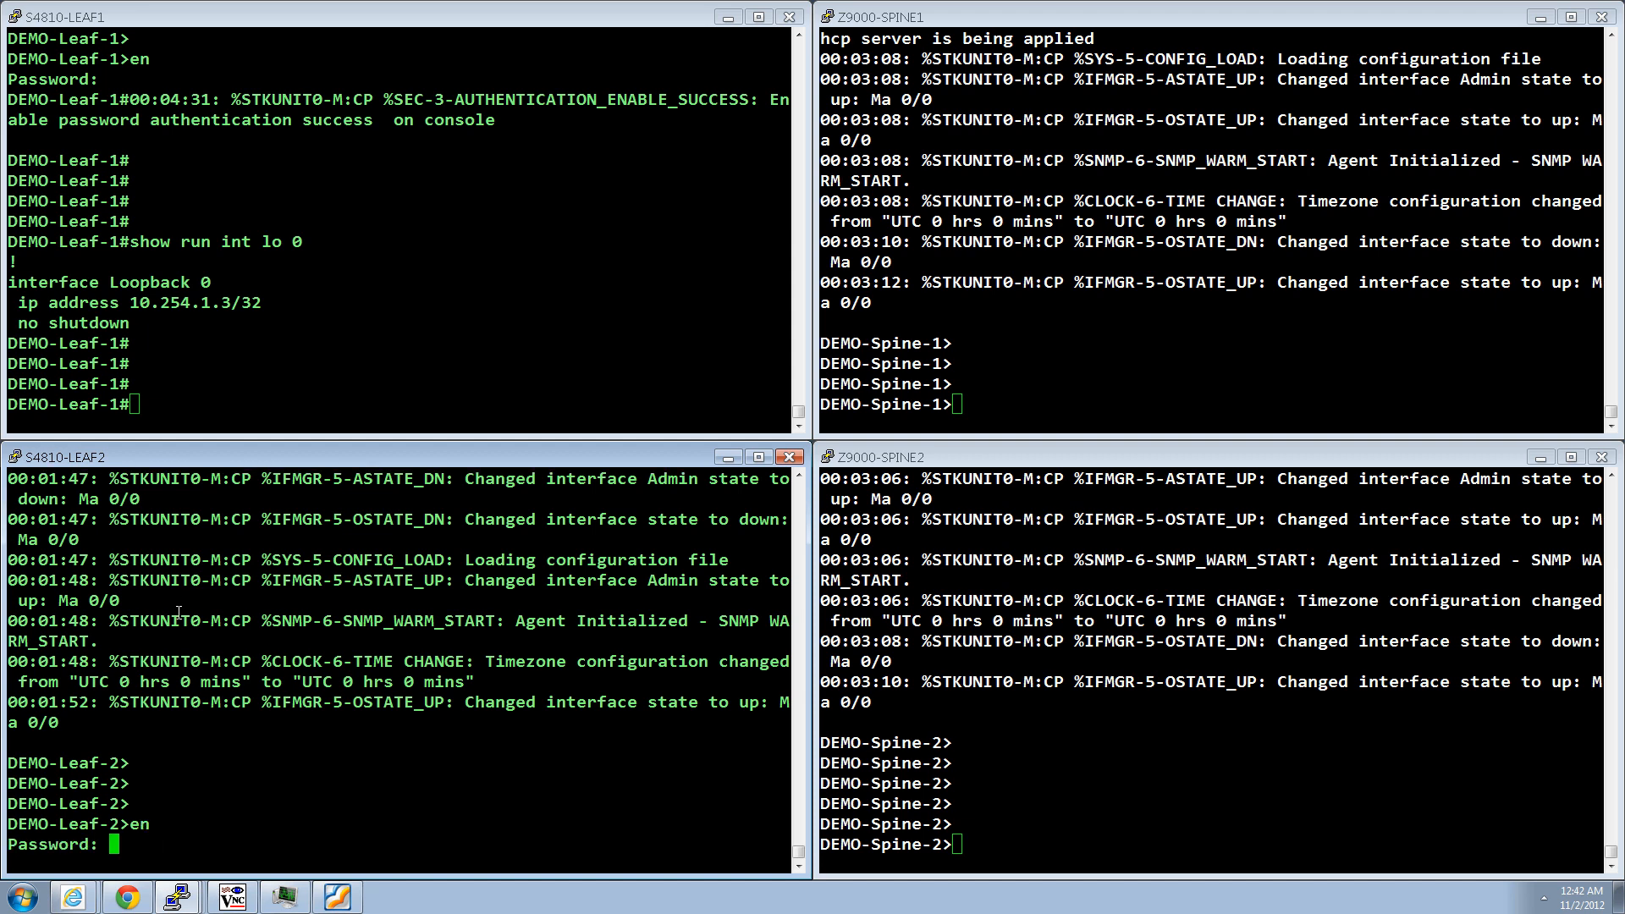
pyautogui.press('Return')
pyautogui.press('Return')
pyautogui.press('Return')
pyautogui.press('Return')
pyautogui.press('Return')
pyautogui.press('Return')
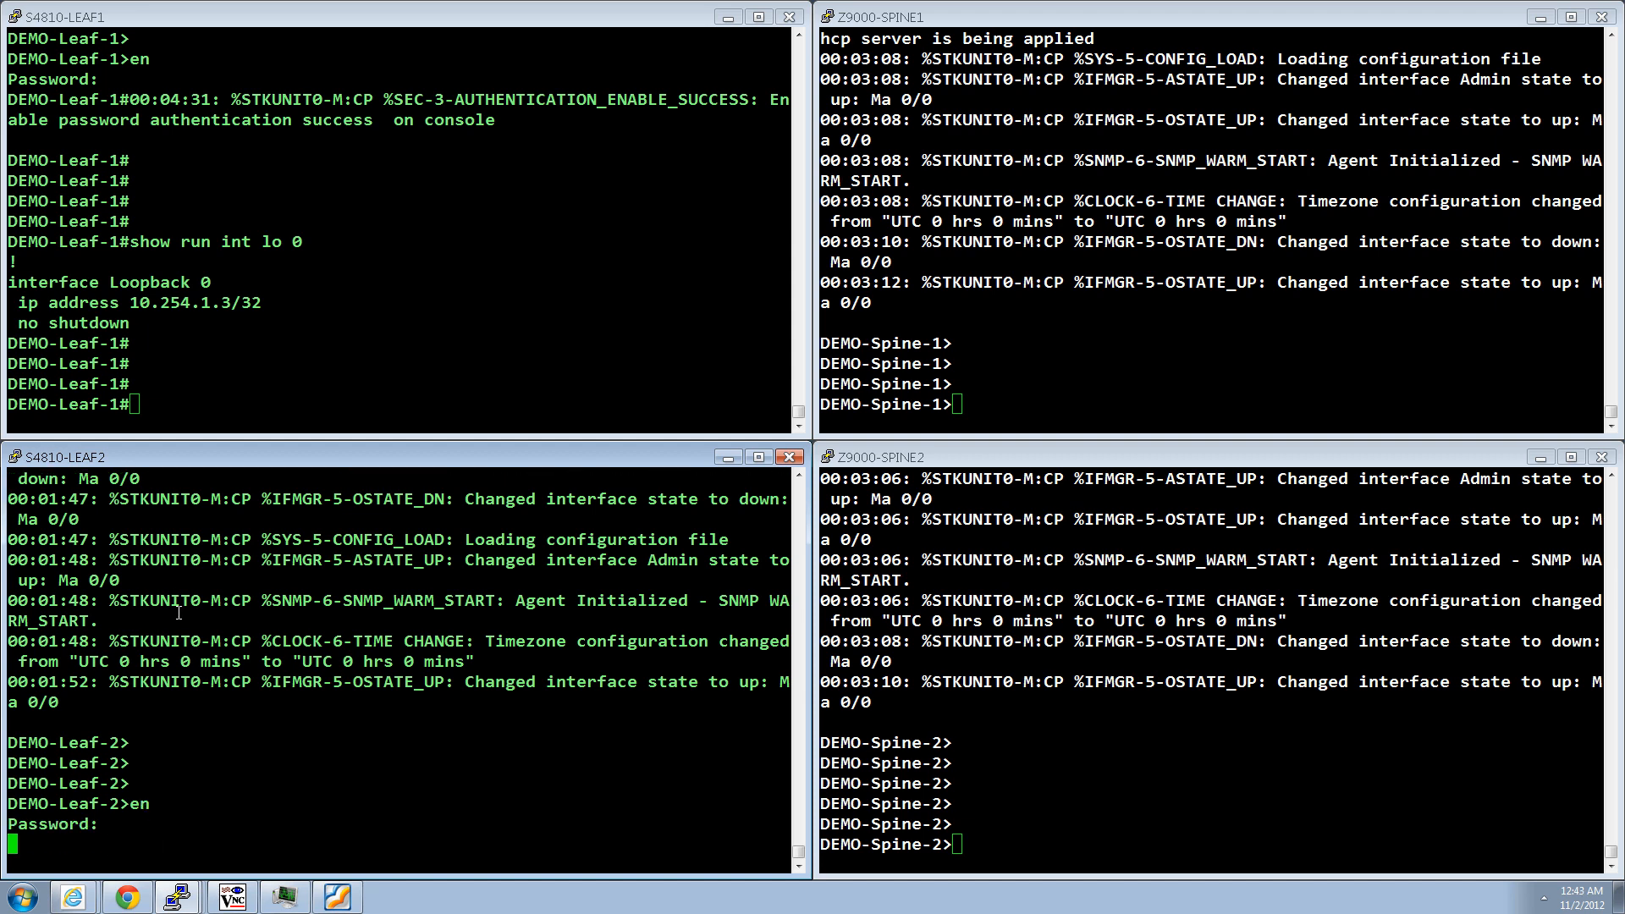
pyautogui.press('Return')
# Display the status of loopback interface 0 on DEMO-Leaf-2 with show int lo 0
pyautogui.write('sh')
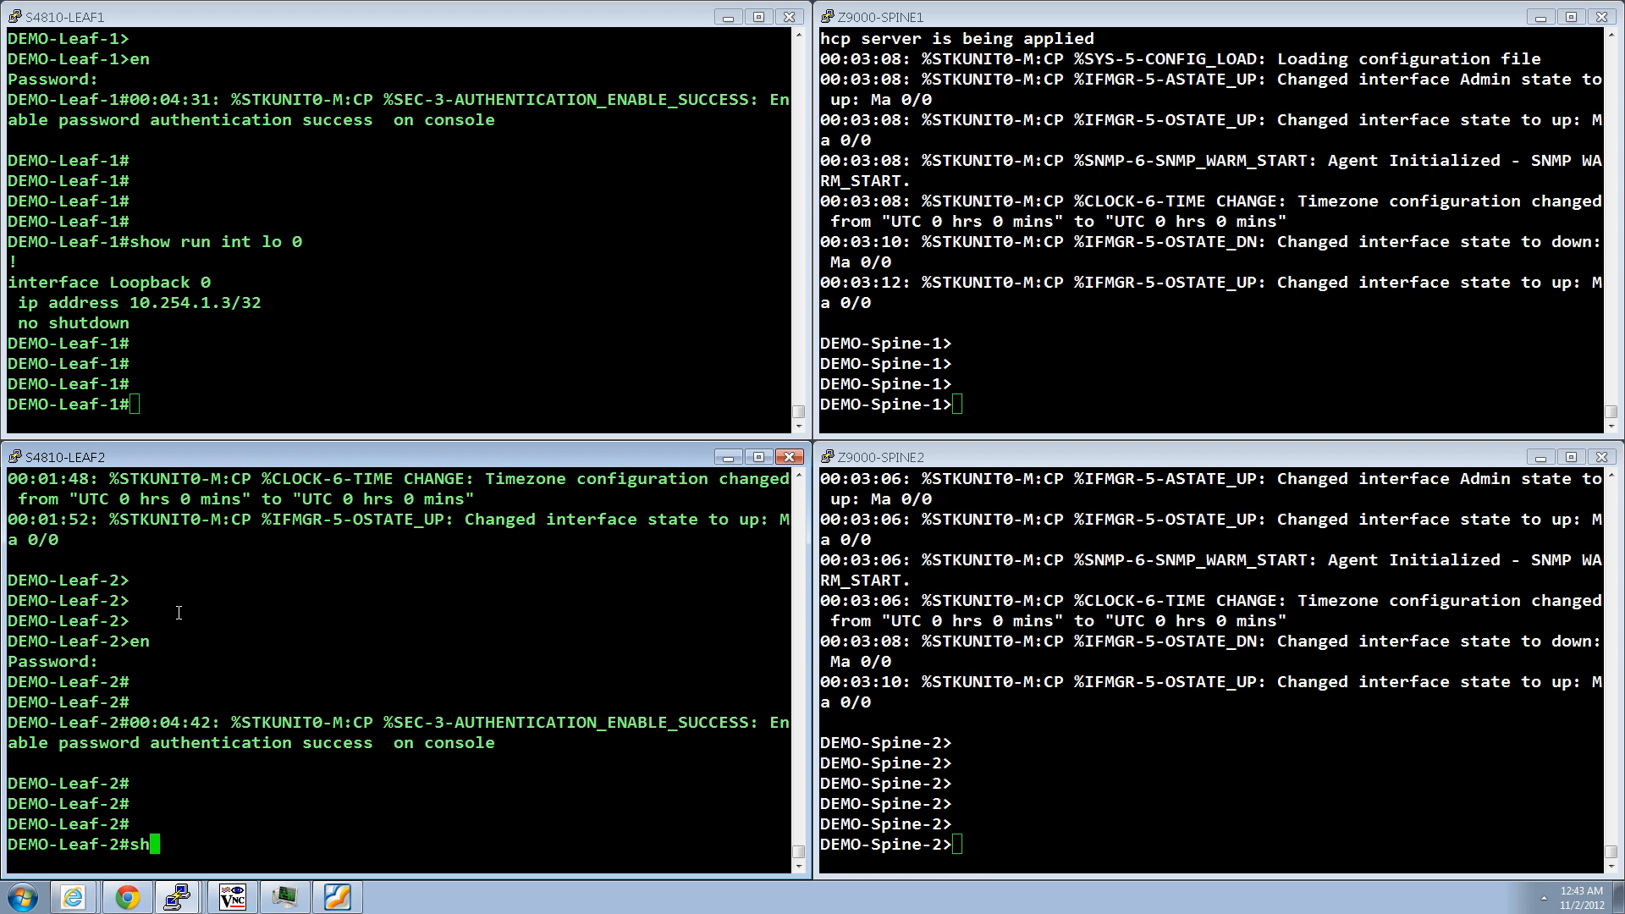
pyautogui.write('ow int lo 0')
pyautogui.press('Return')
pyautogui.press('Return')
pyautogui.press('Return')
pyautogui.press('Return')
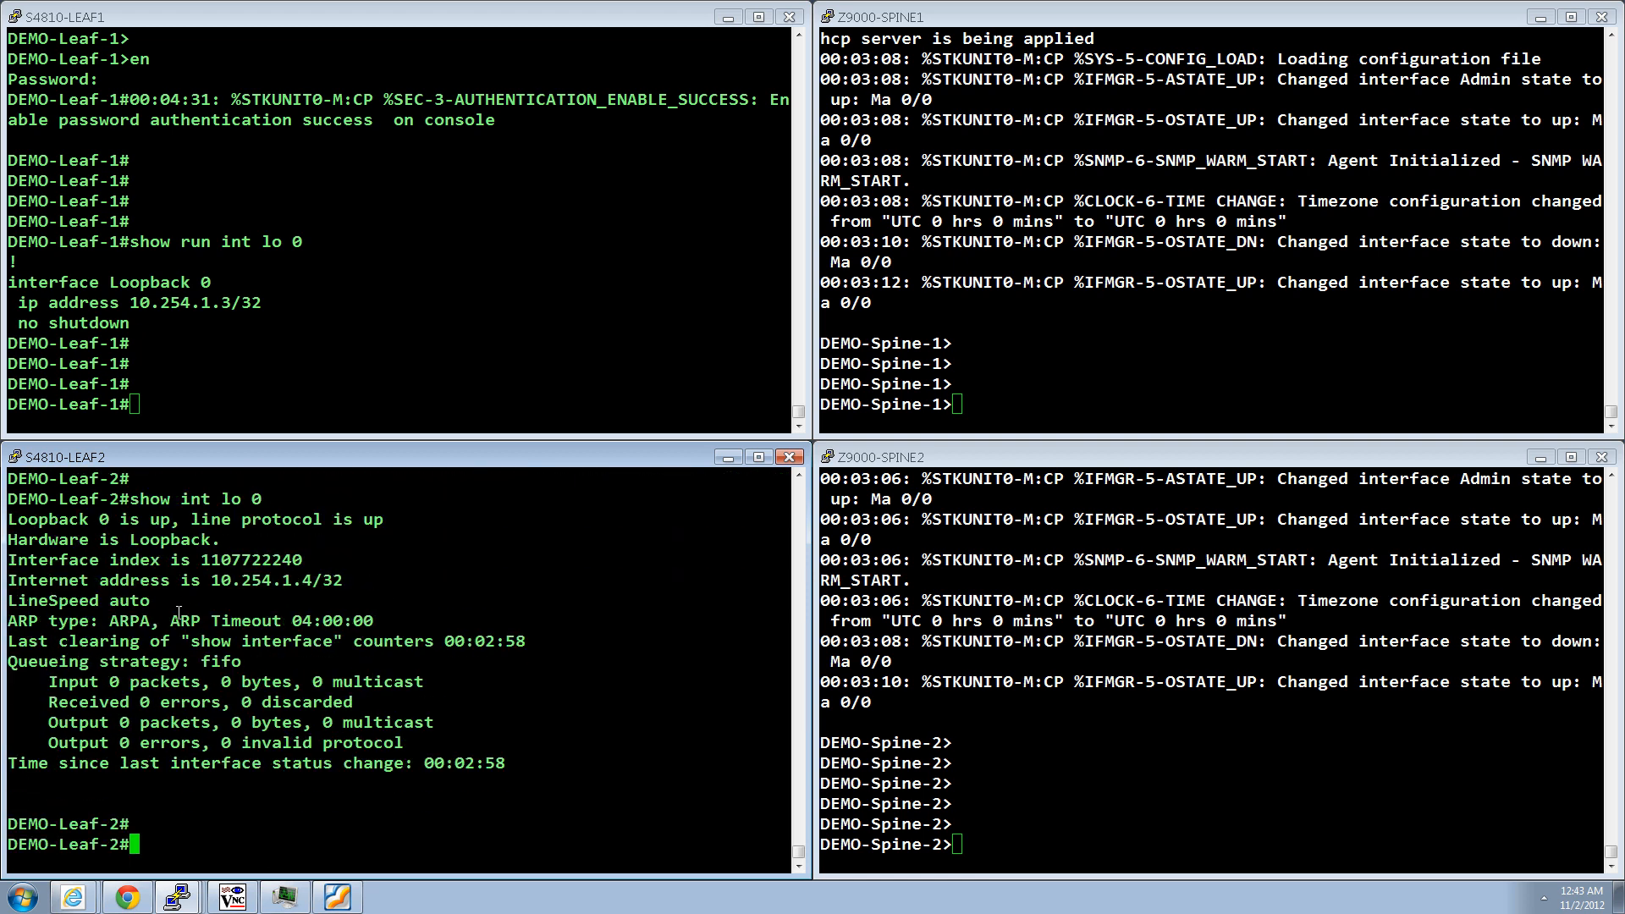
# Display the running configuration of loopback interface 0 on DEMO-Leaf-2 with show run int lo 0
pyautogui.write('show run it')
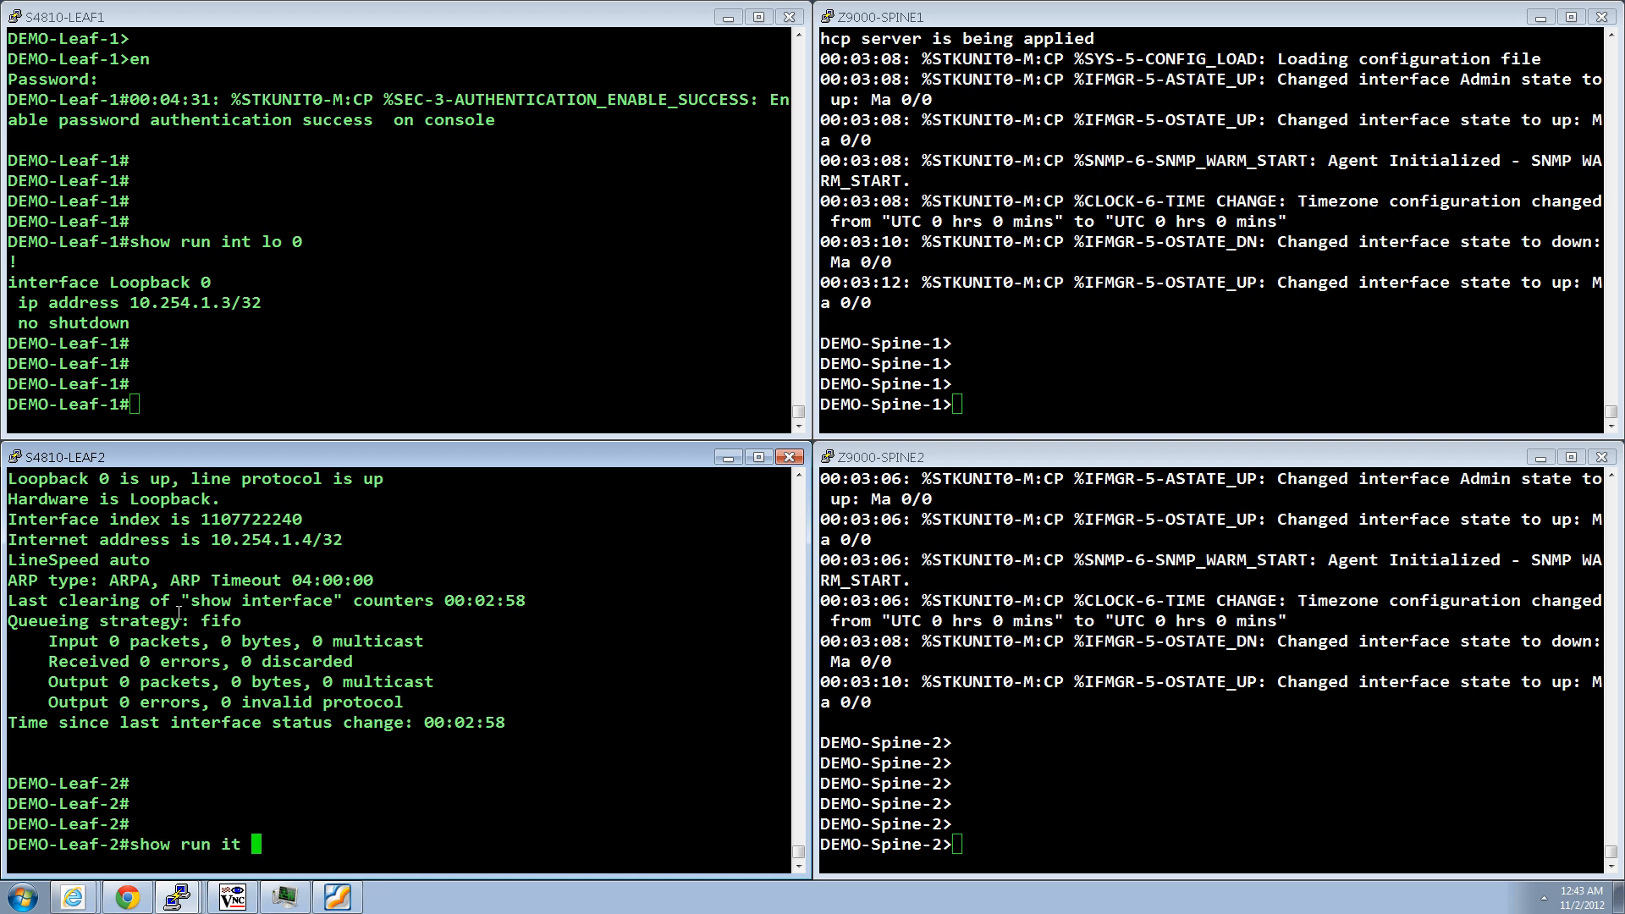
pyautogui.press('BackSpace')
pyautogui.press('BackSpace')
pyautogui.press('BackSpace')
pyautogui.write('int lo 0')
pyautogui.press('Return')
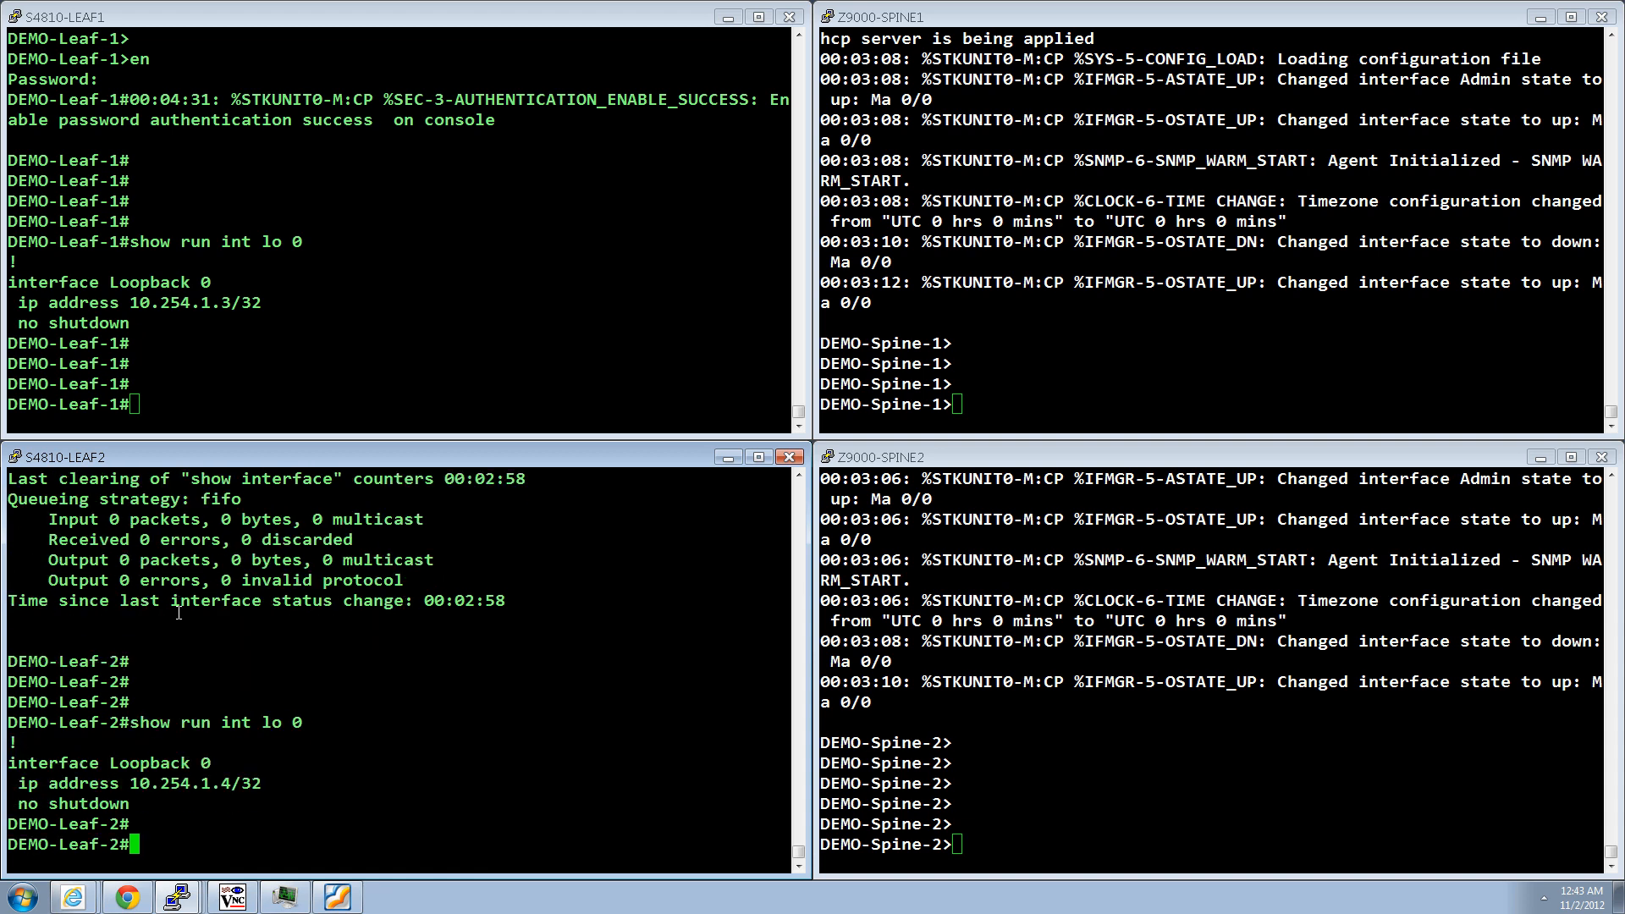
pyautogui.press('Return')
pyautogui.press('Return')
pyautogui.press('Return')
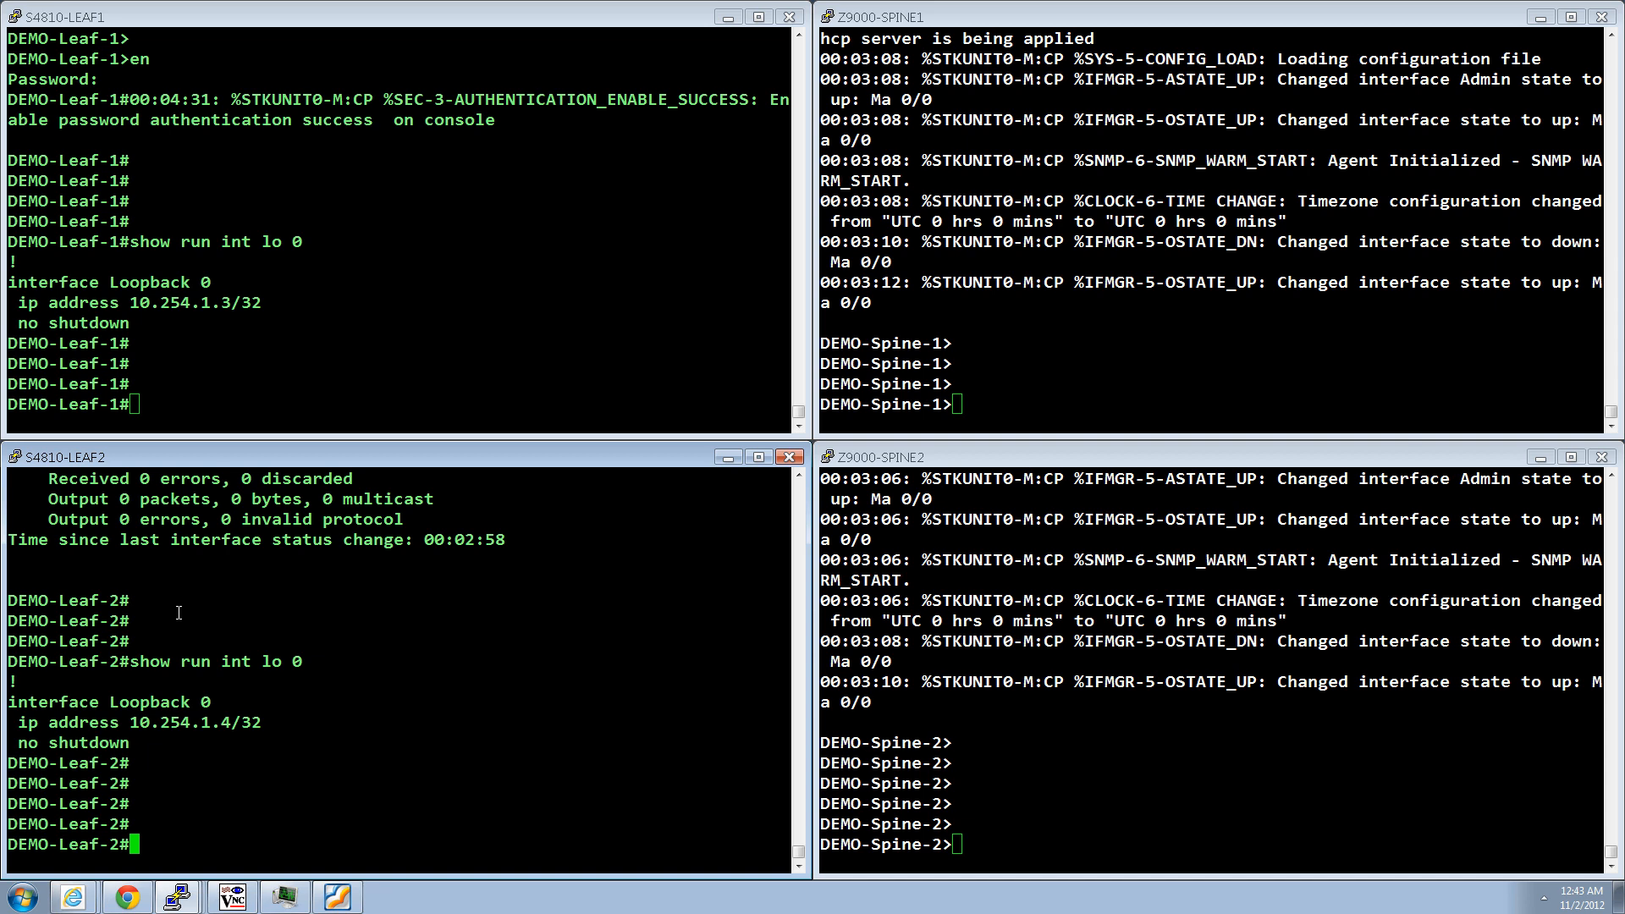
# Ping DEMO-Leaf-1's loopback address 10.254.1.3 from DEMO-Leaf-2, then abort the ping
pyautogui.write('ping 10.254.1.3')
pyautogui.press('Return')
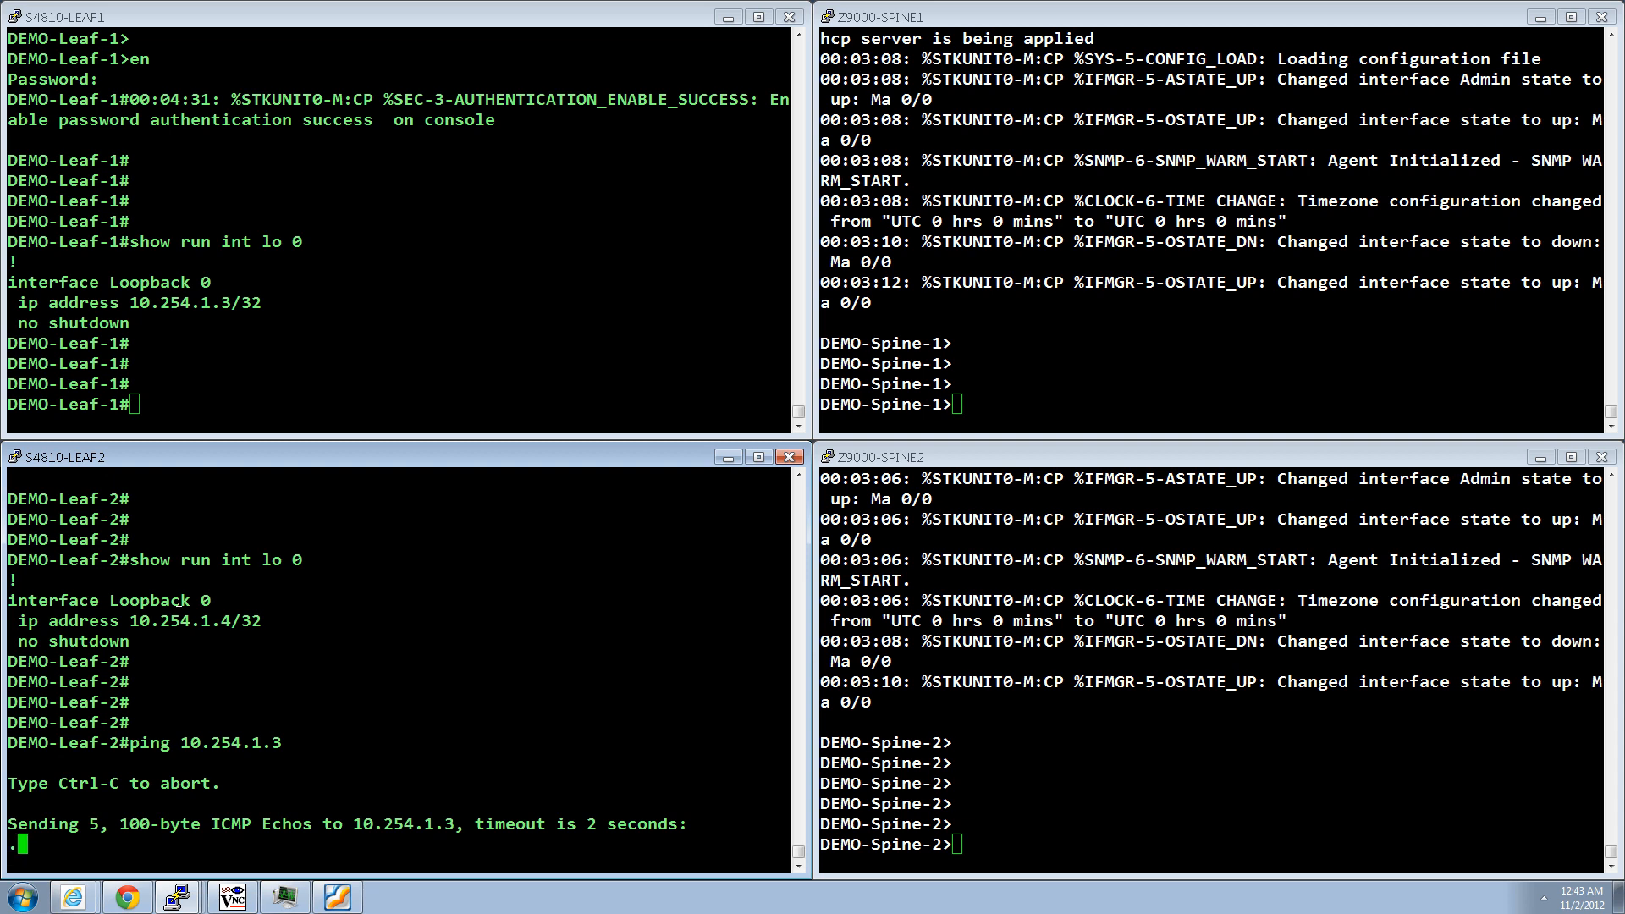
pyautogui.hotkey('ctrl', 'c')
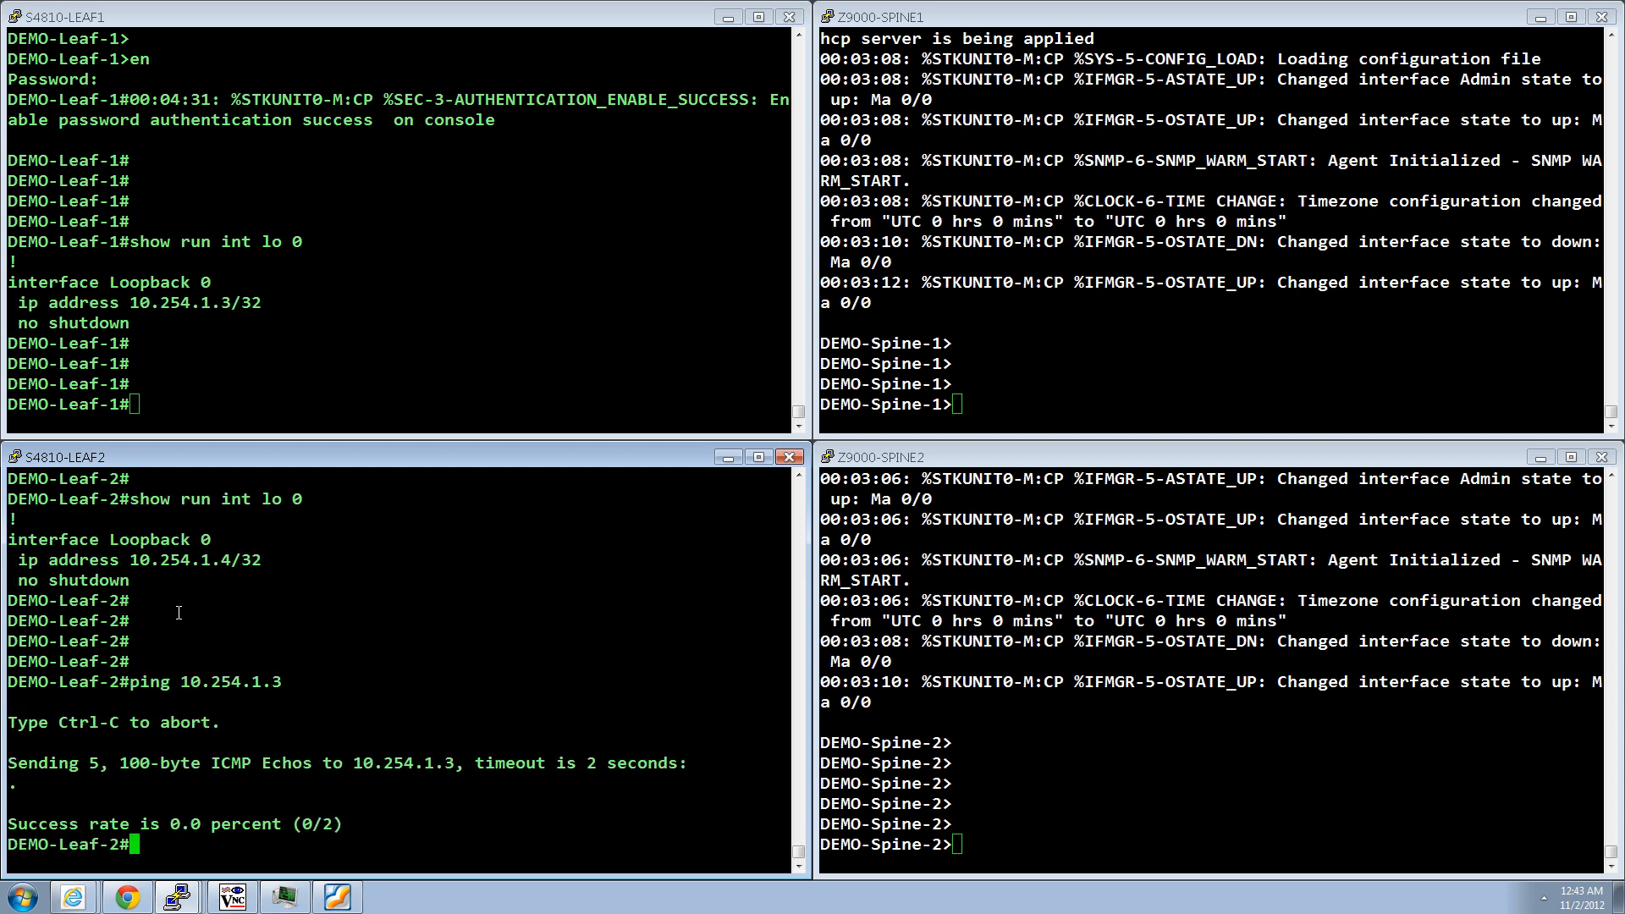
pyautogui.press('Return')
pyautogui.press('Return')
pyautogui.press('Return')
pyautogui.press('Return')
pyautogui.press('Return')
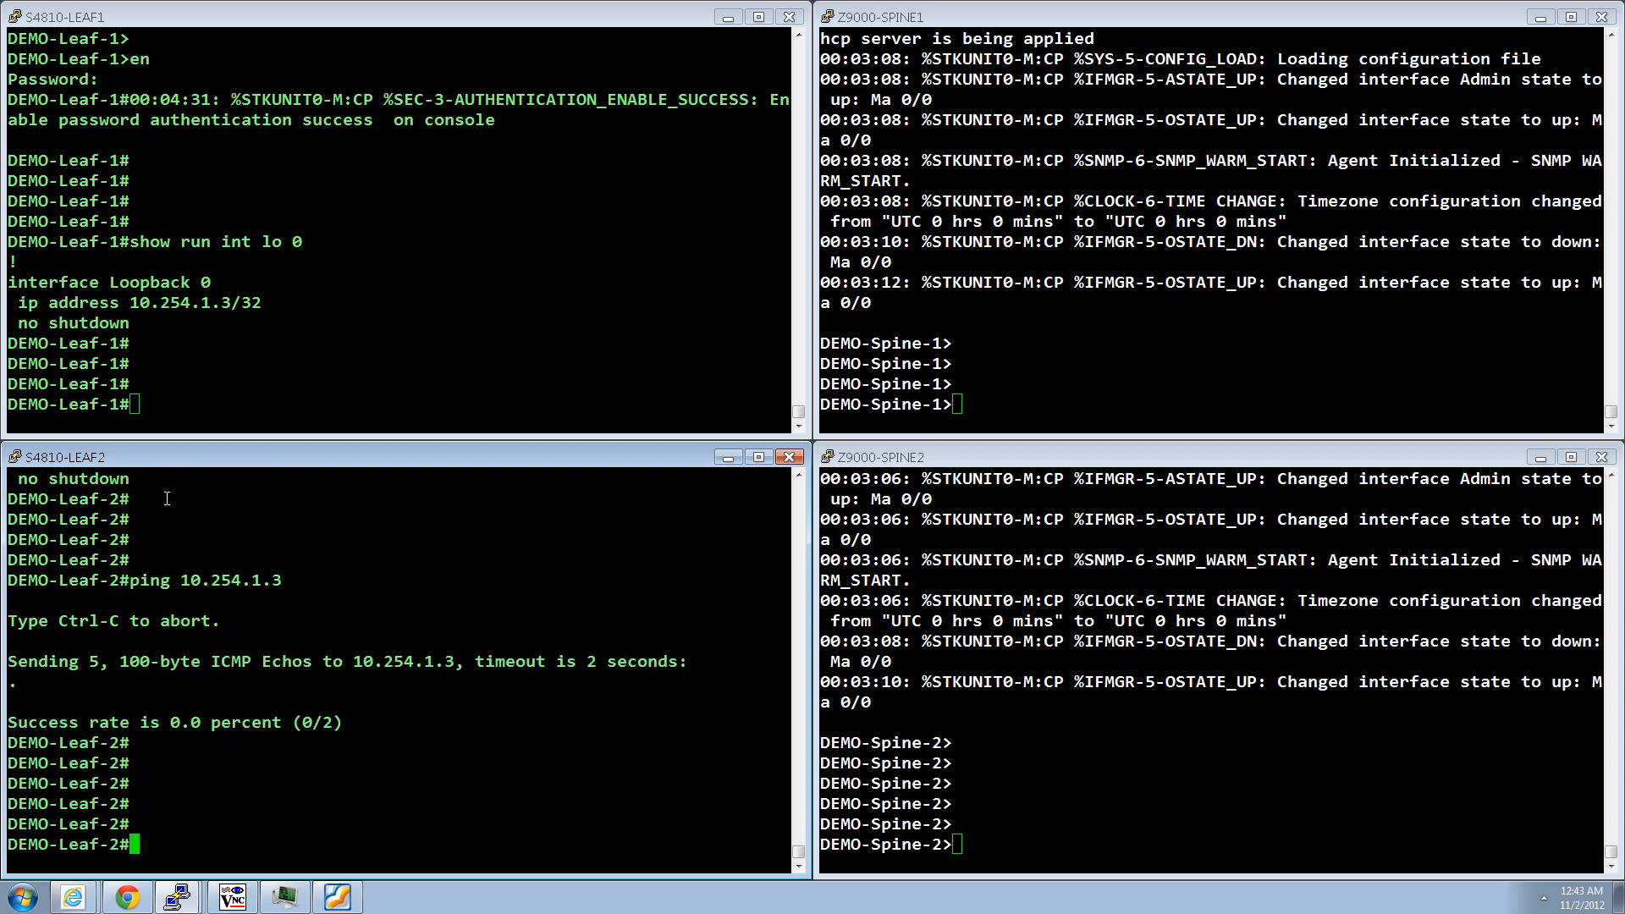
pyautogui.click(191, 328)
pyautogui.press('Return')
pyautogui.press('Return')
pyautogui.press('Return')
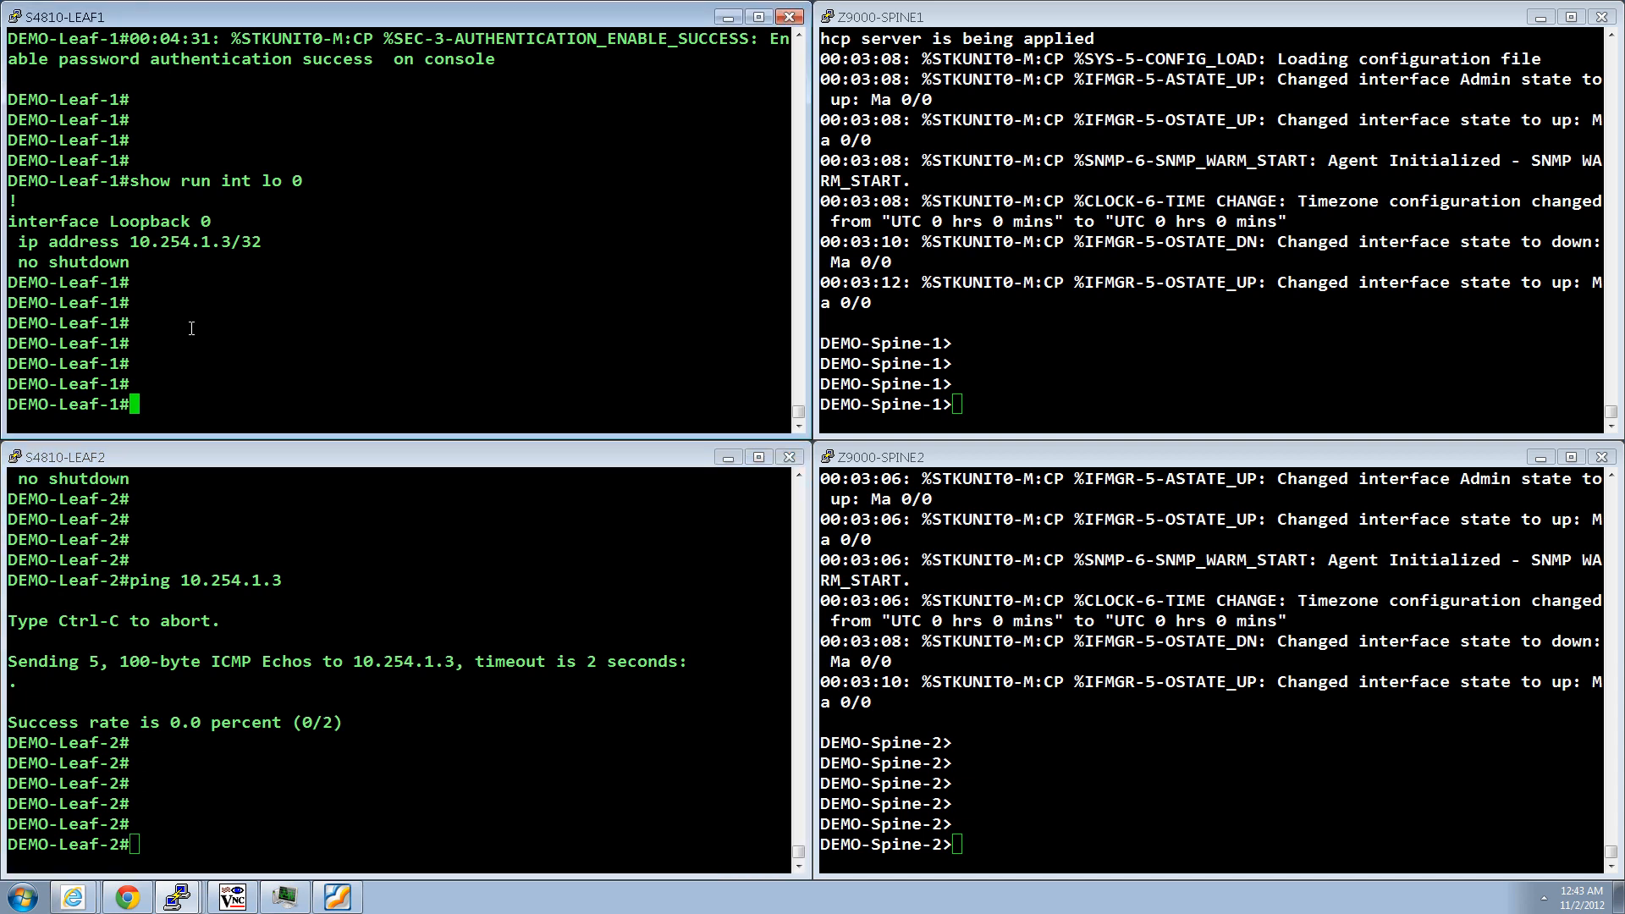
pyautogui.click(967, 302)
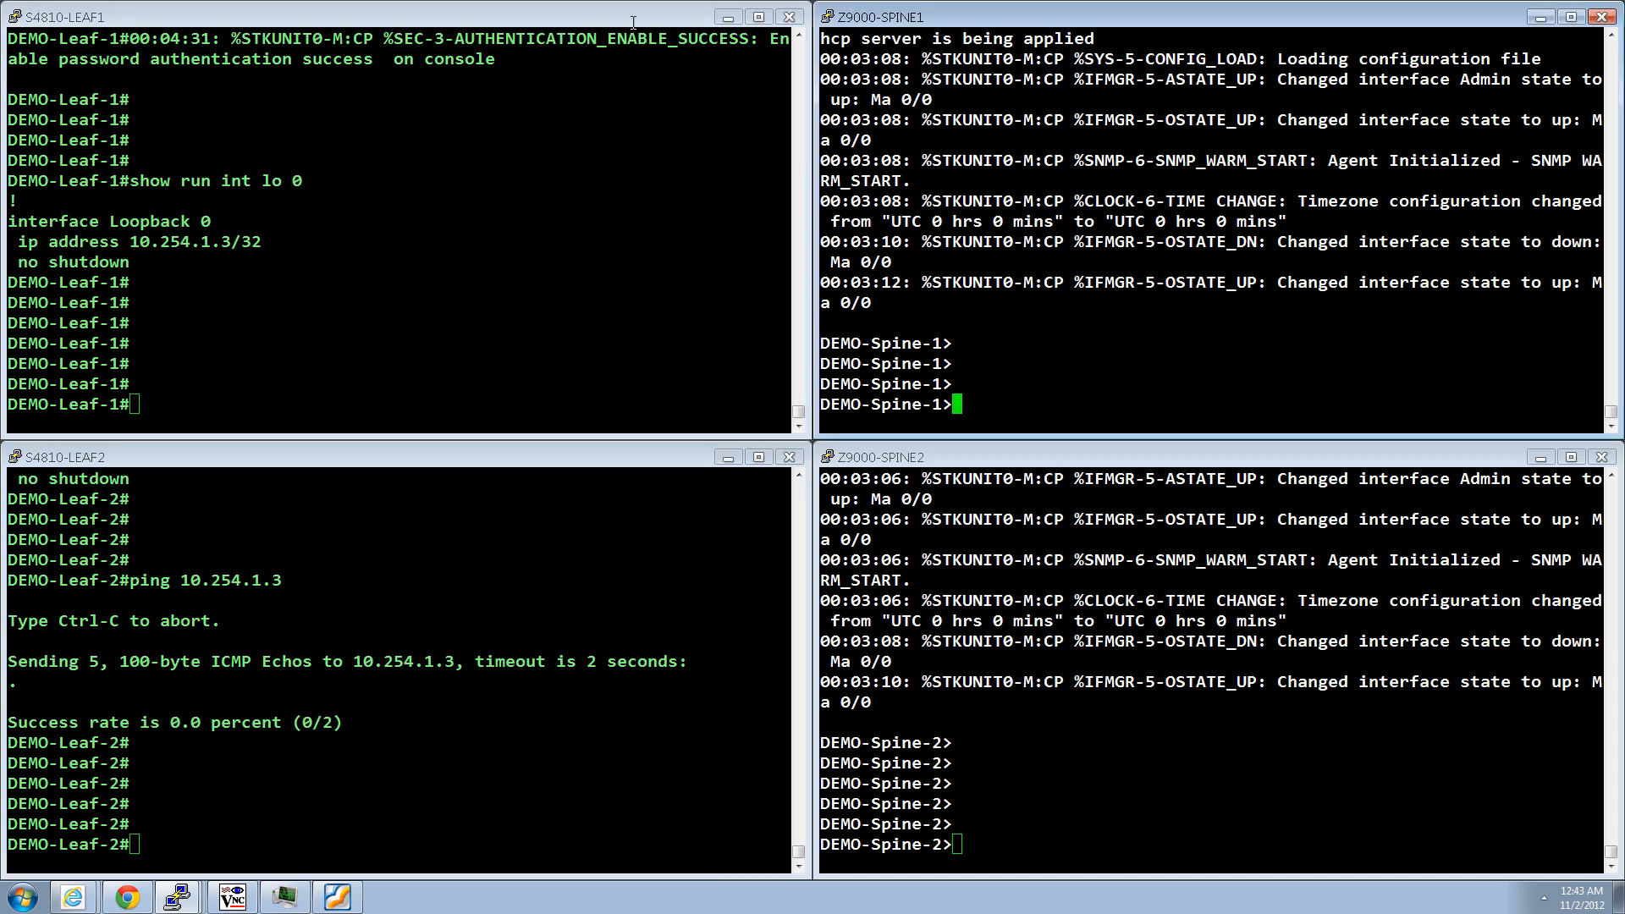
# Switch to Dell Fabric Manager in Chrome, start deploying the DEMO core and continue to its deployment status list
pyautogui.click(127, 897)
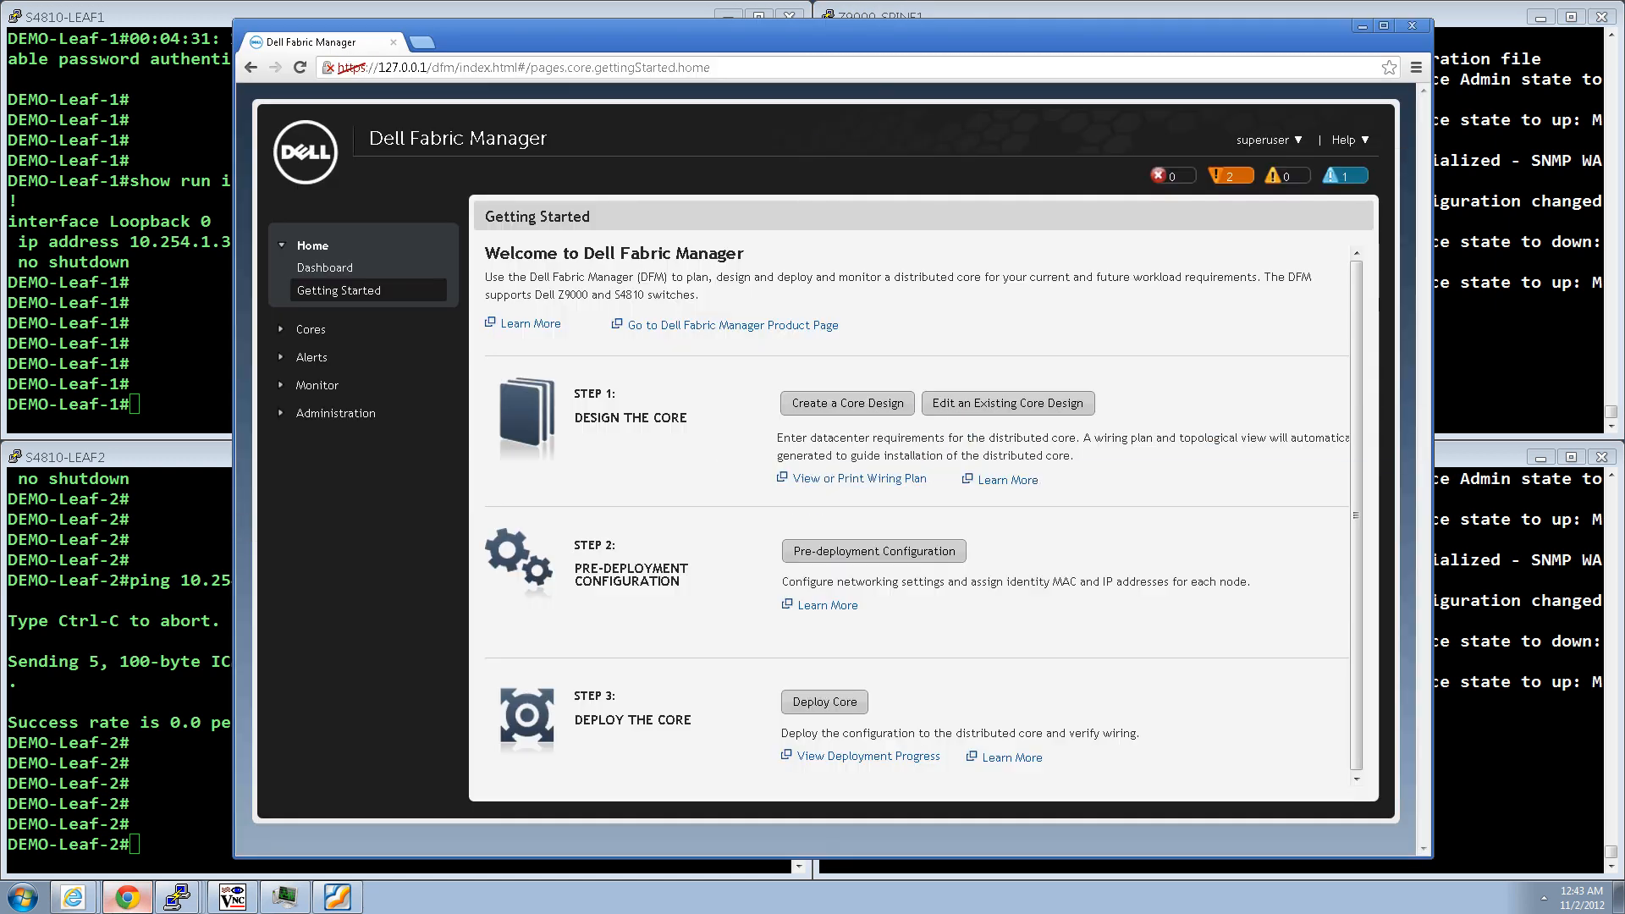
pyautogui.click(973, 616)
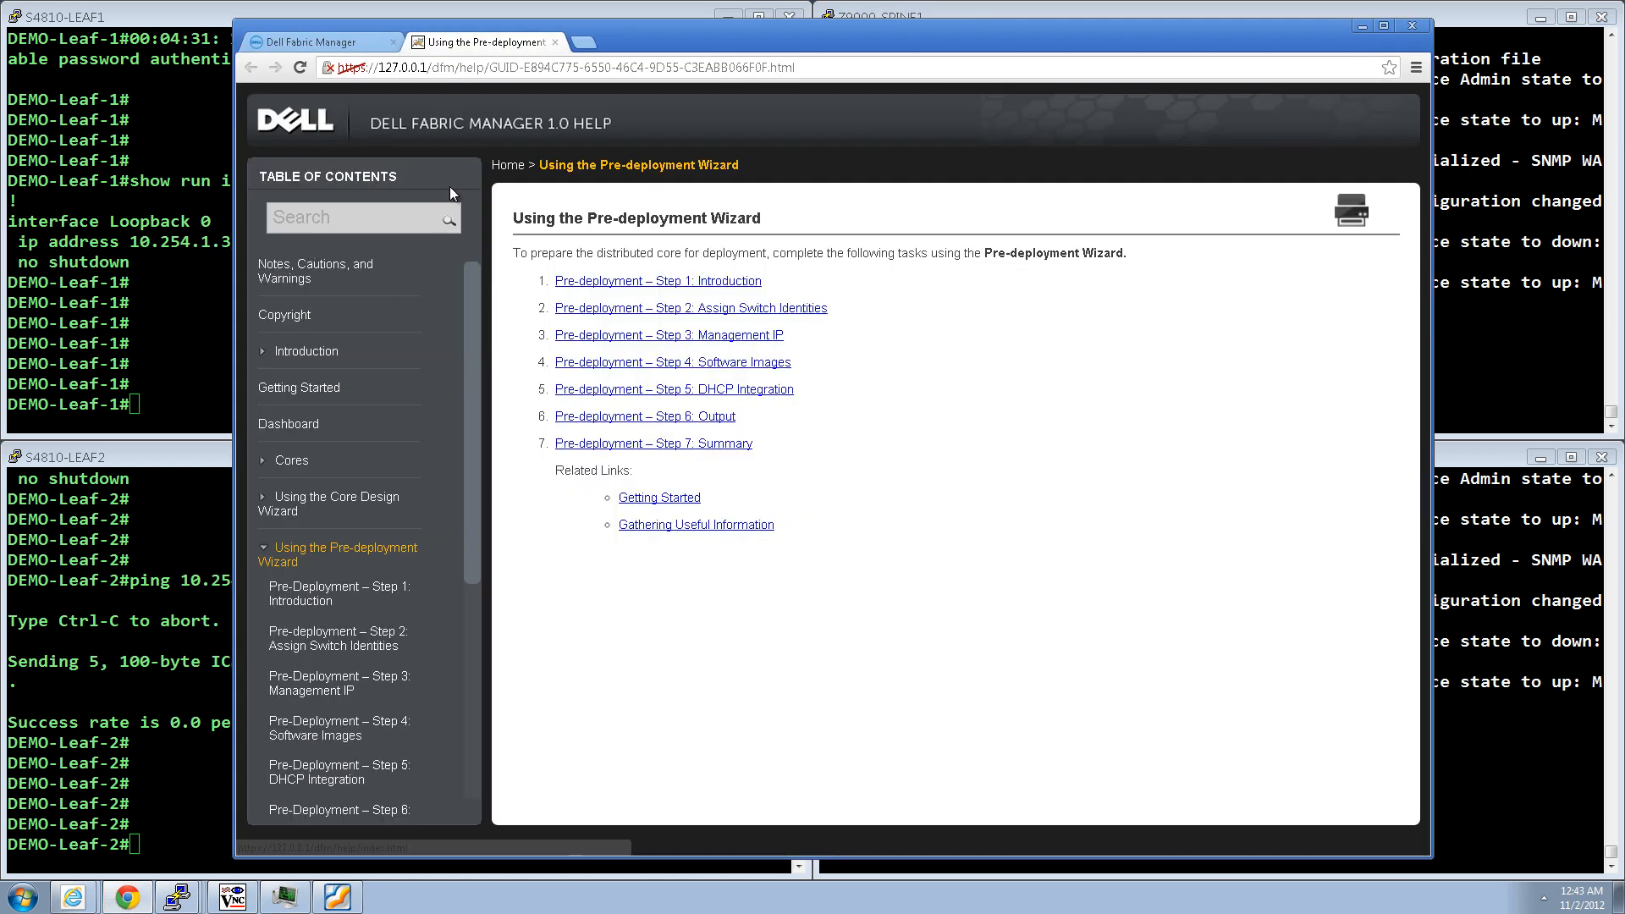
pyautogui.click(554, 42)
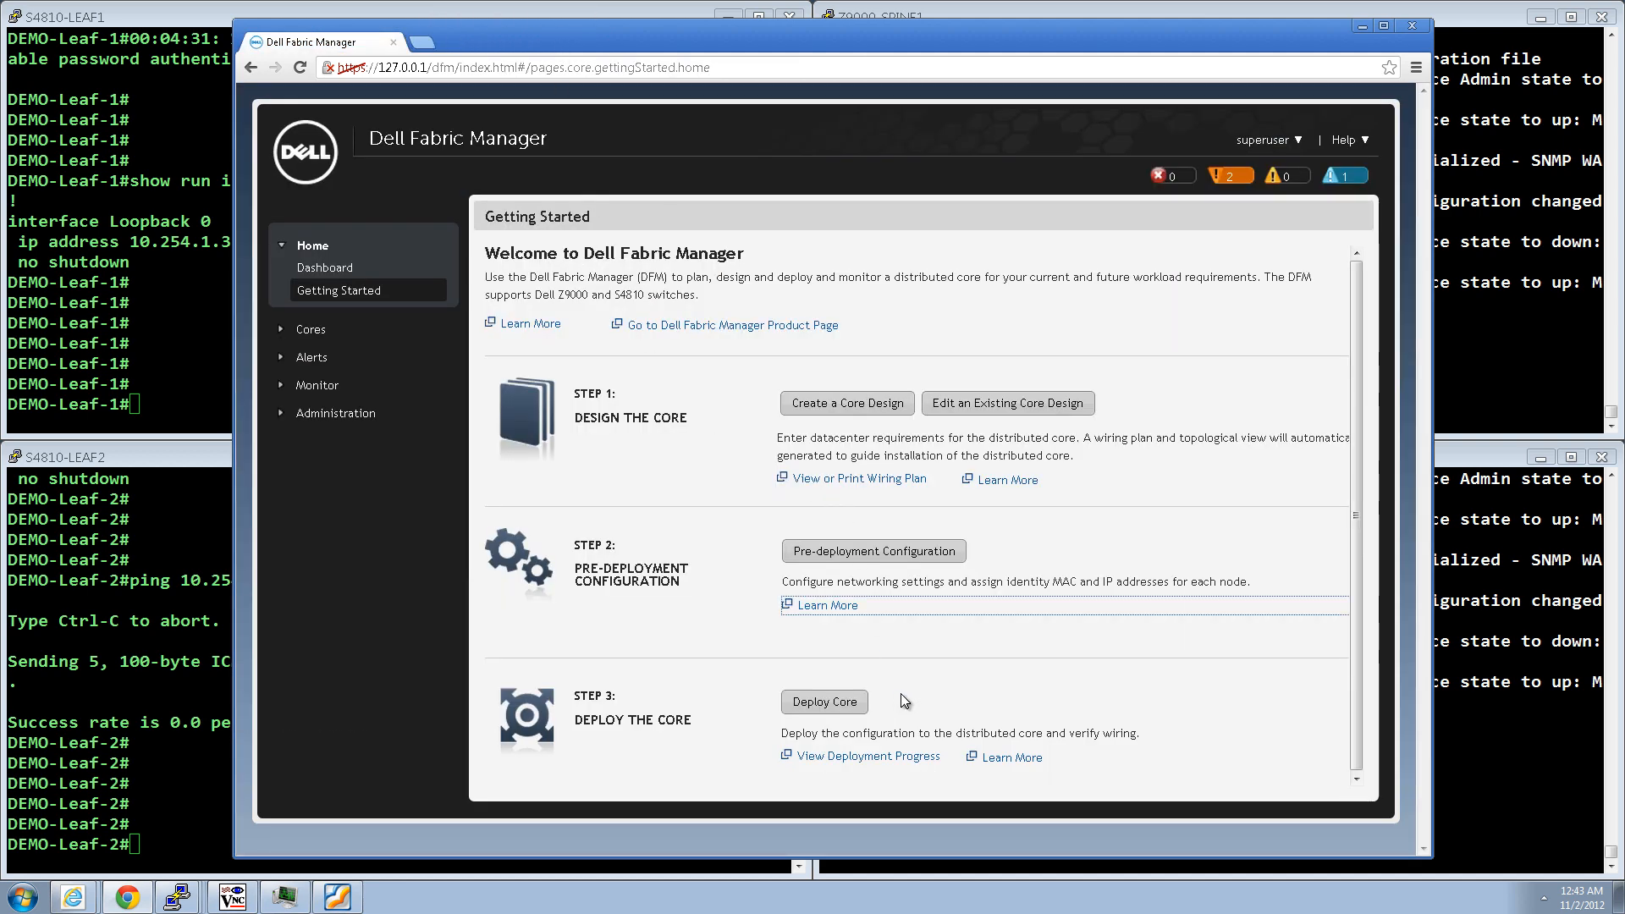
pyautogui.click(933, 674)
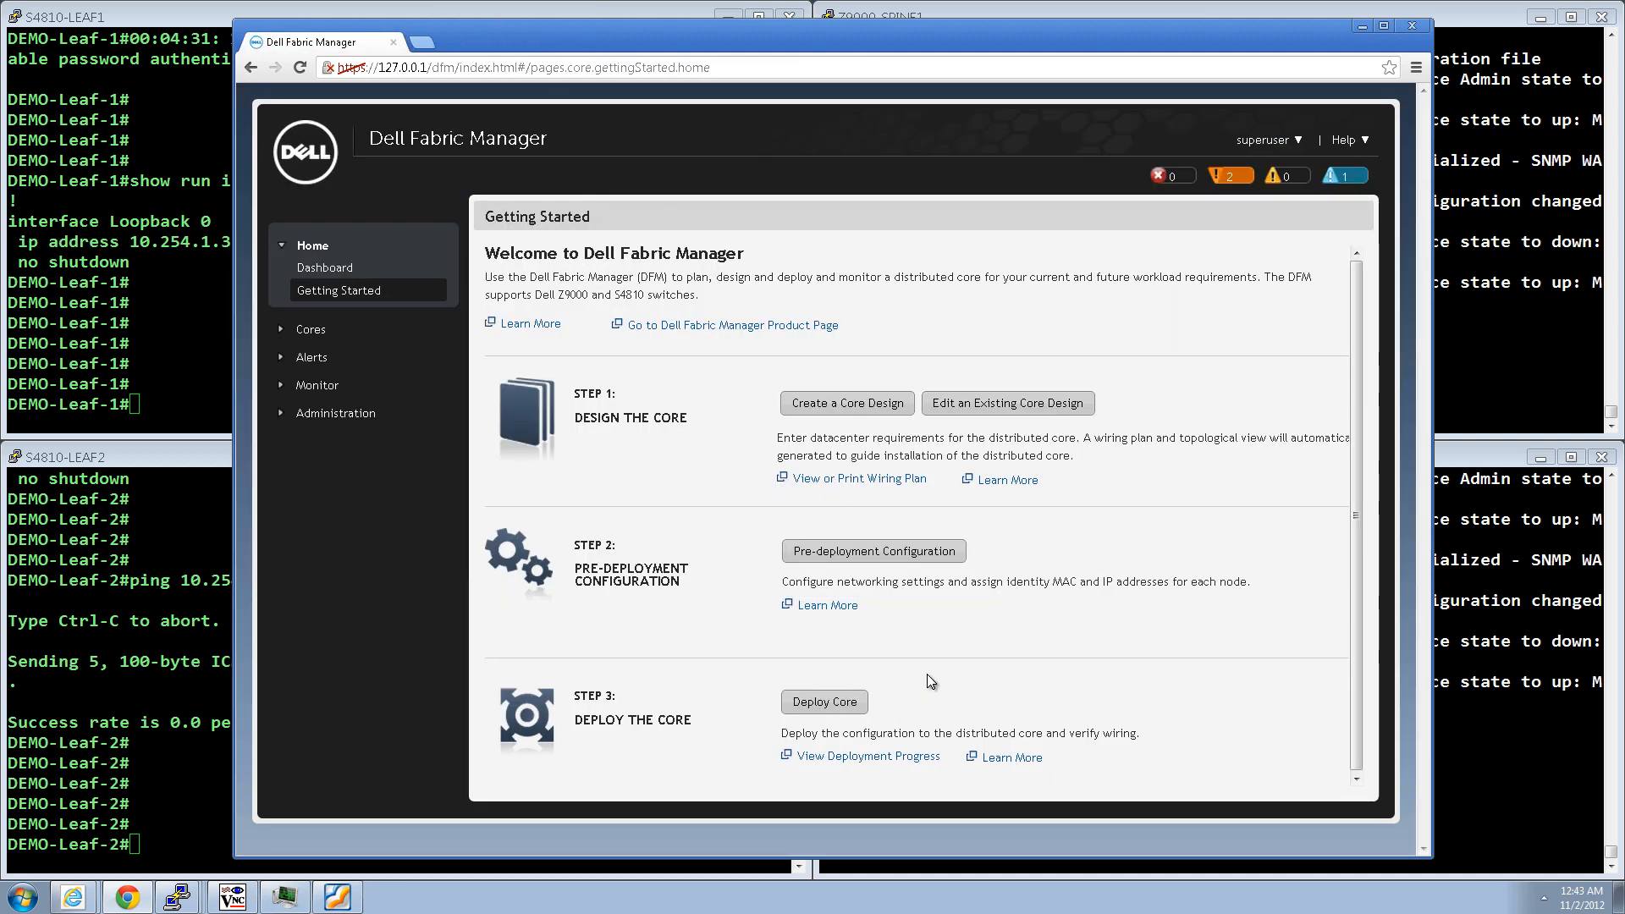
pyautogui.click(845, 708)
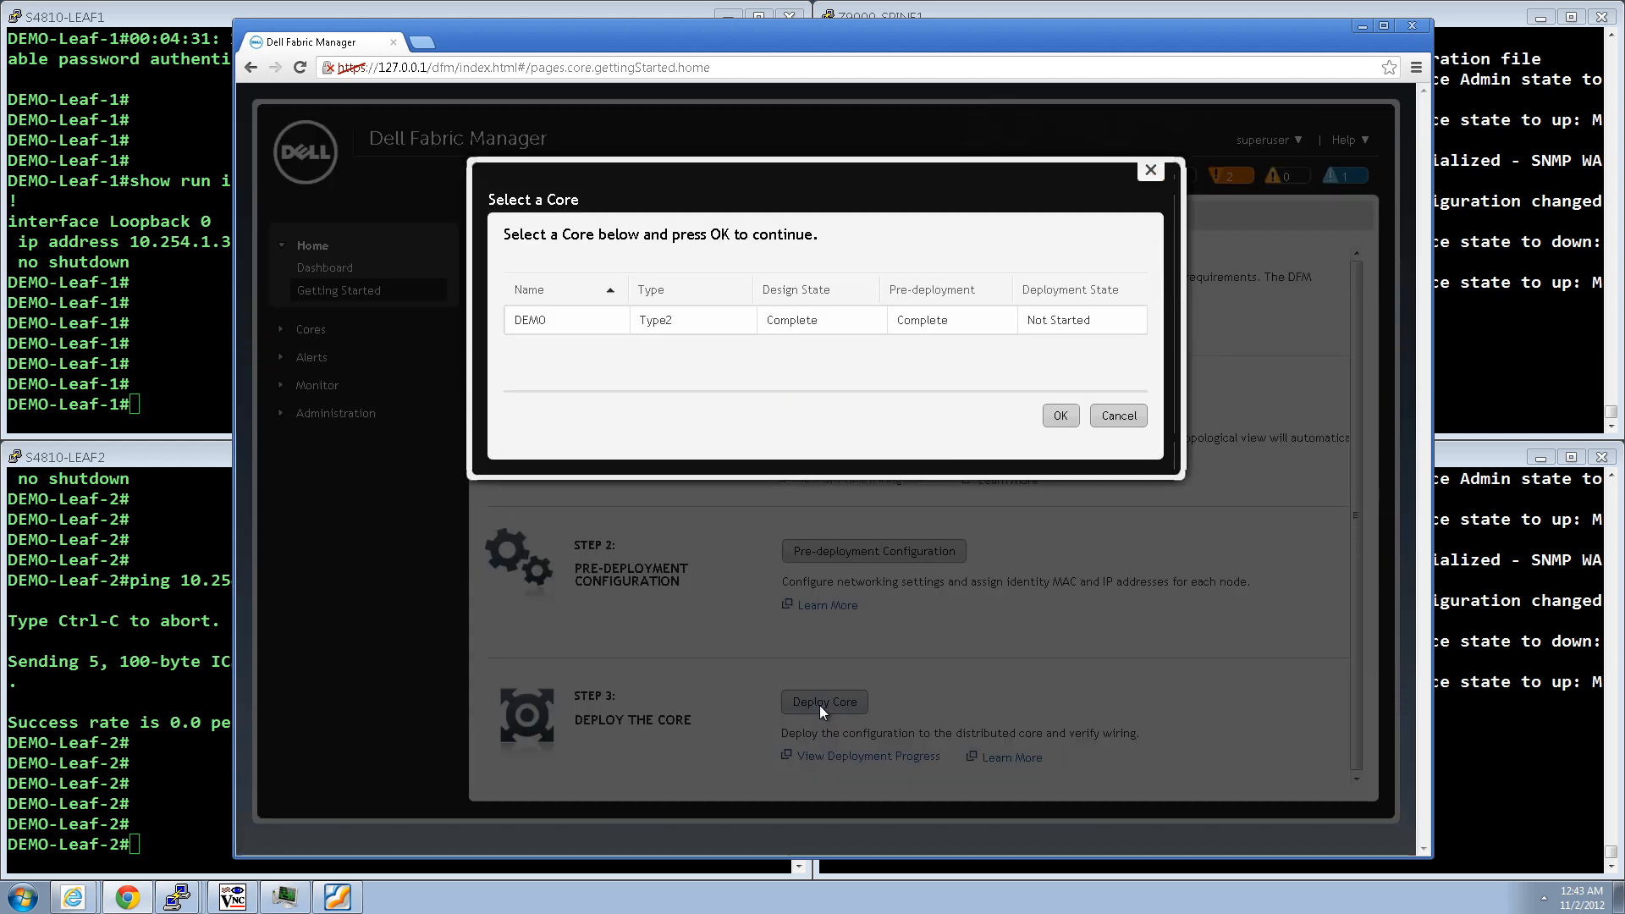
pyautogui.click(576, 323)
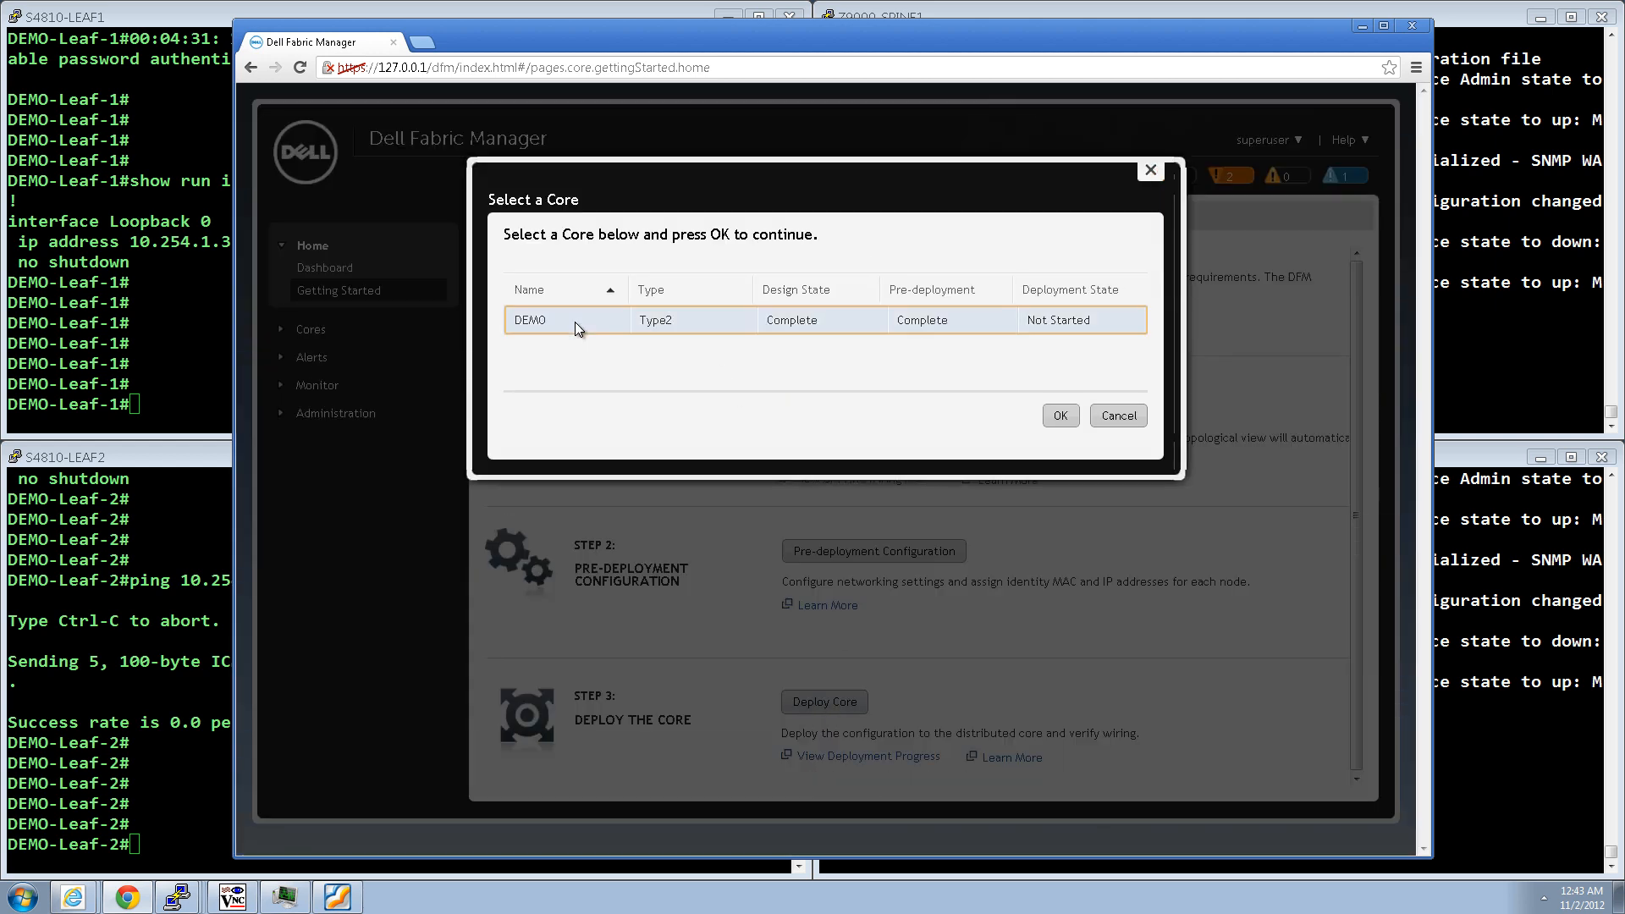
pyautogui.click(1061, 415)
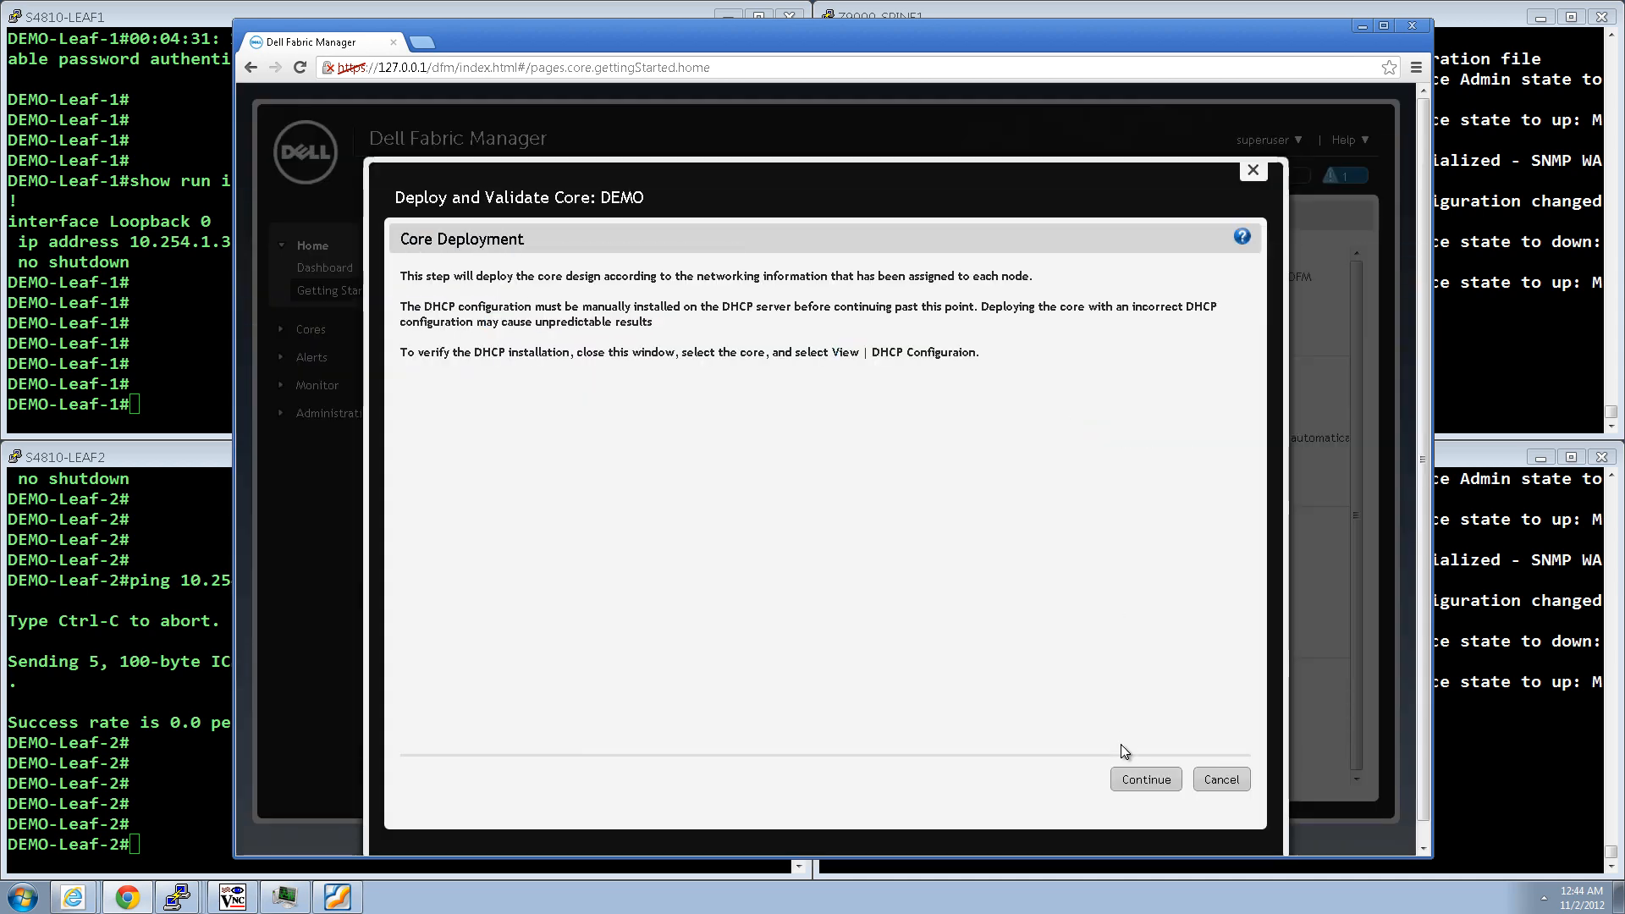
pyautogui.click(1138, 781)
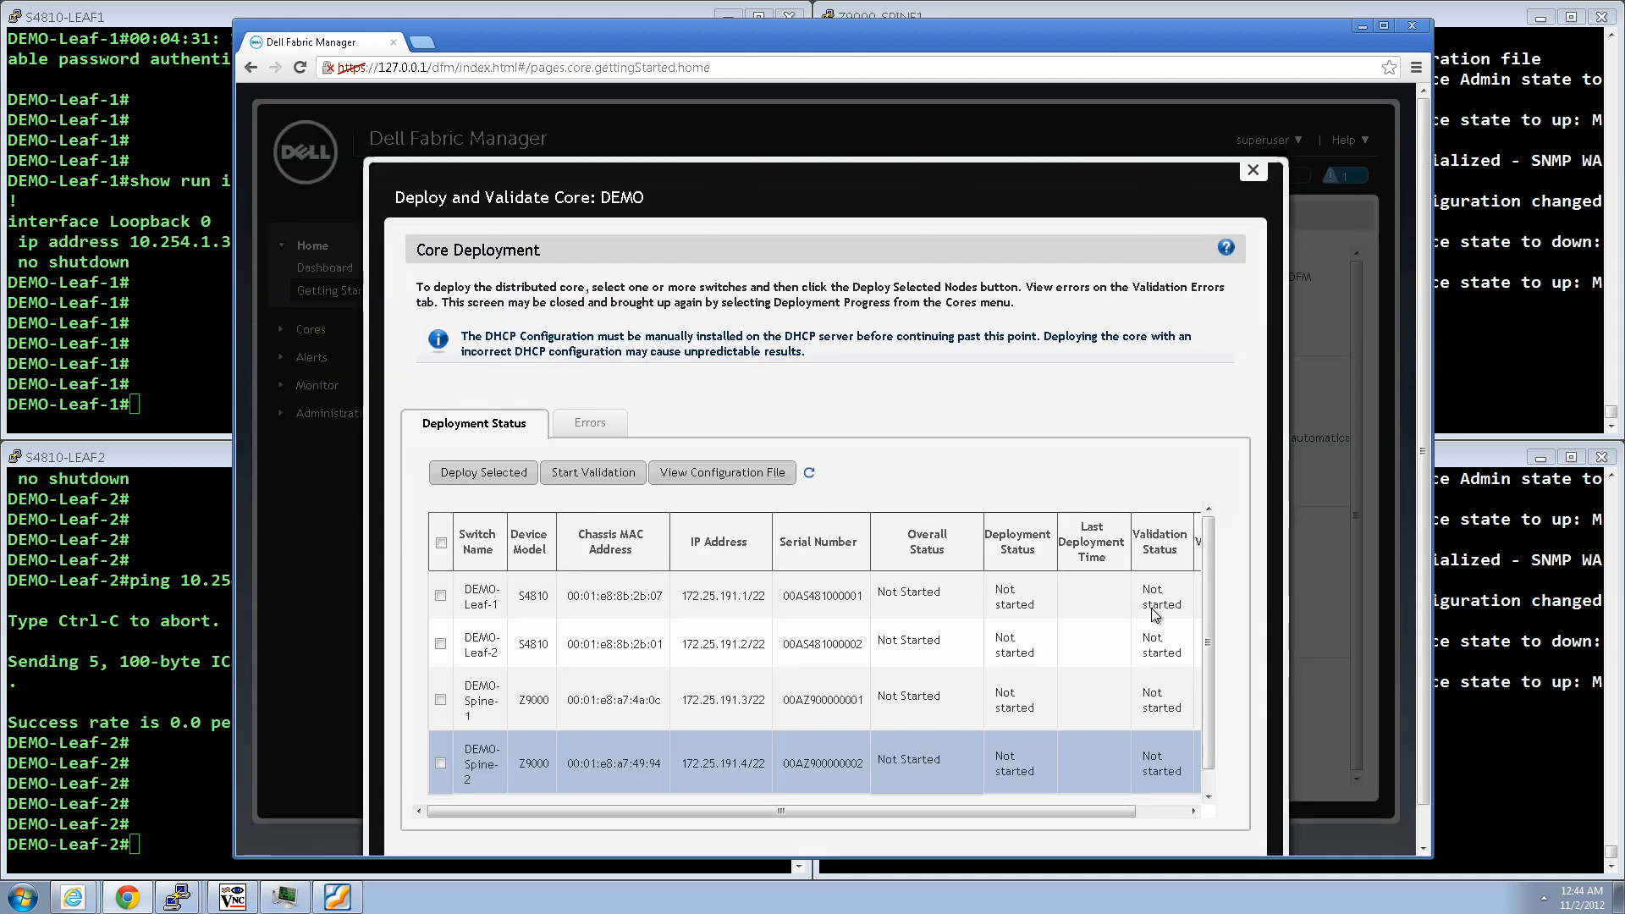
# Select all four DEMO leaf and spine switches, deploy them and confirm the deployment
pyautogui.moveTo(1203, 561); pyautogui.dragTo(1208, 579)
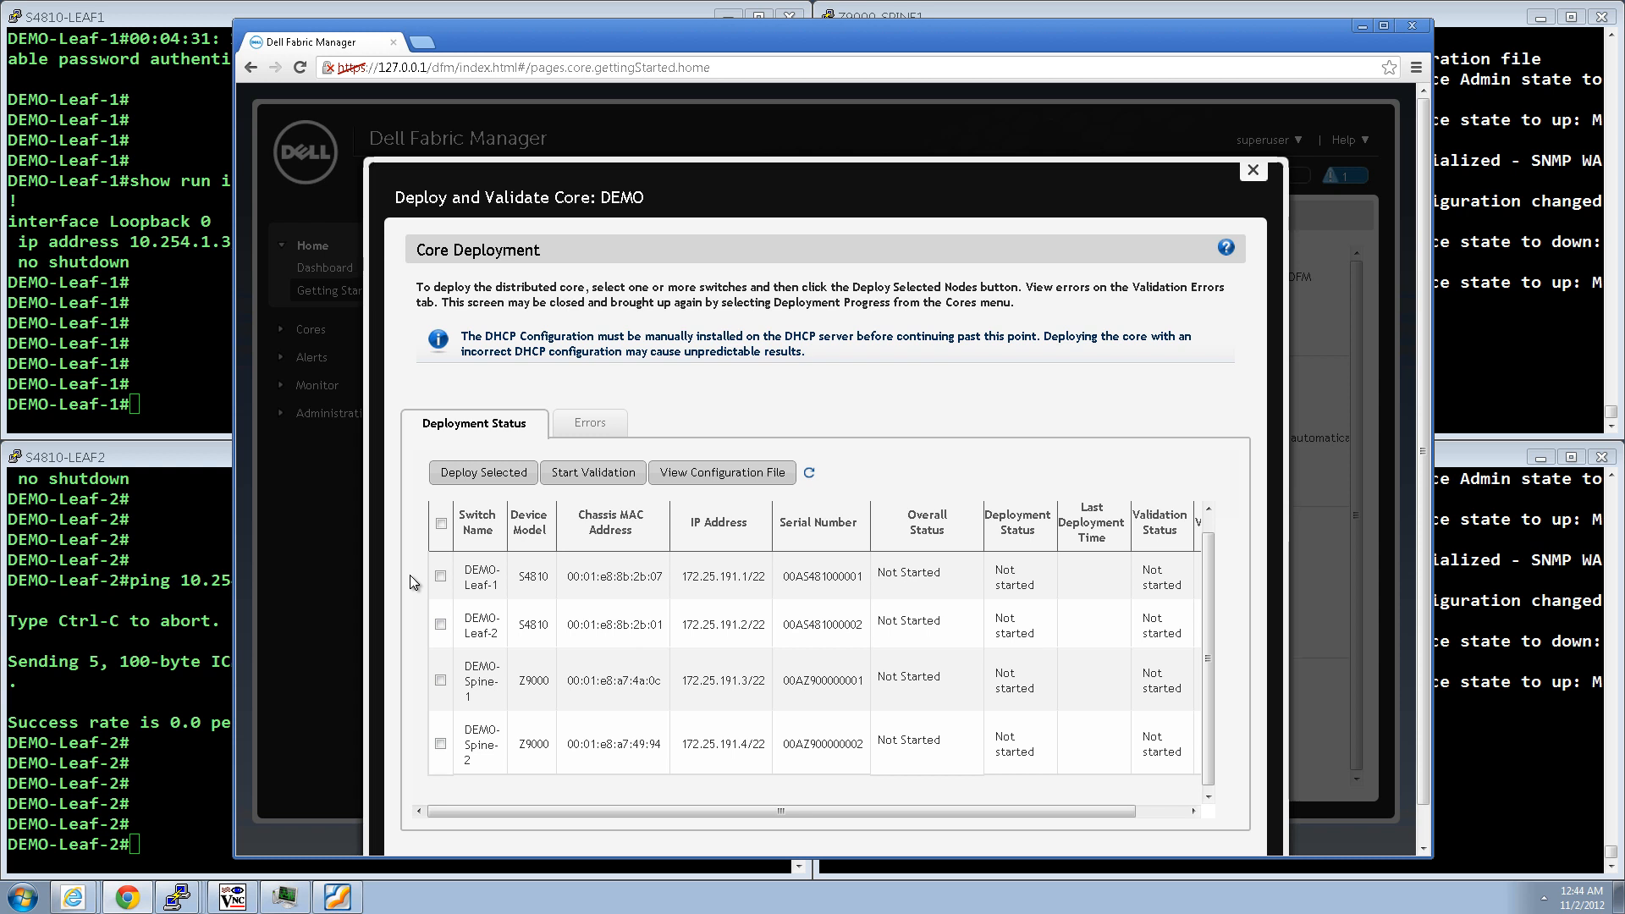
pyautogui.click(440, 544)
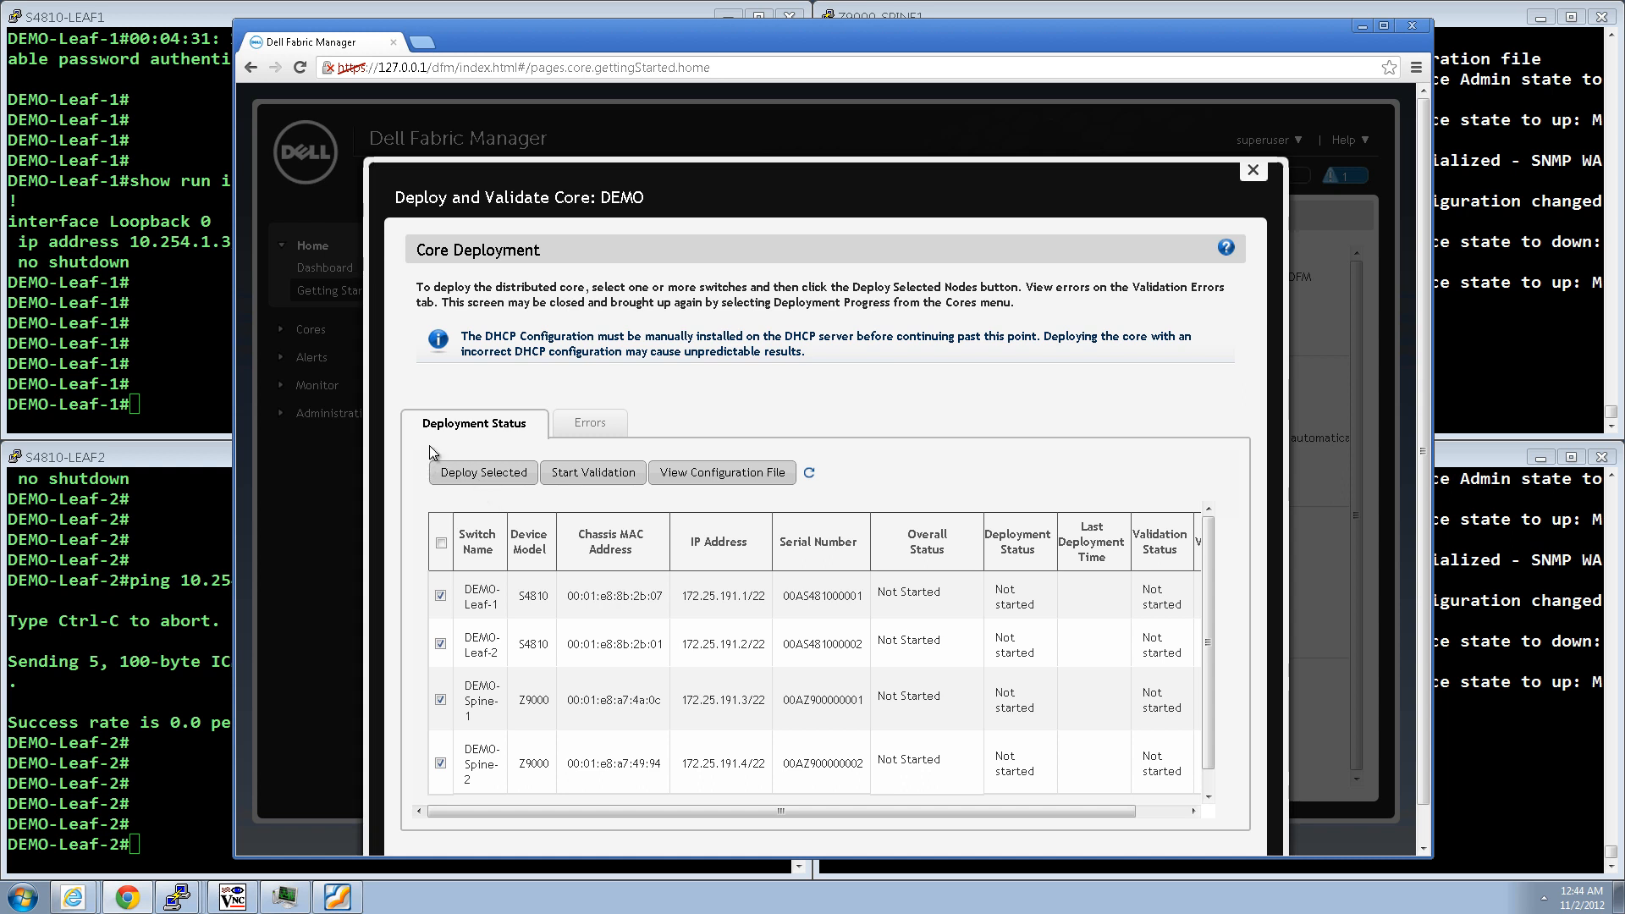
pyautogui.click(481, 474)
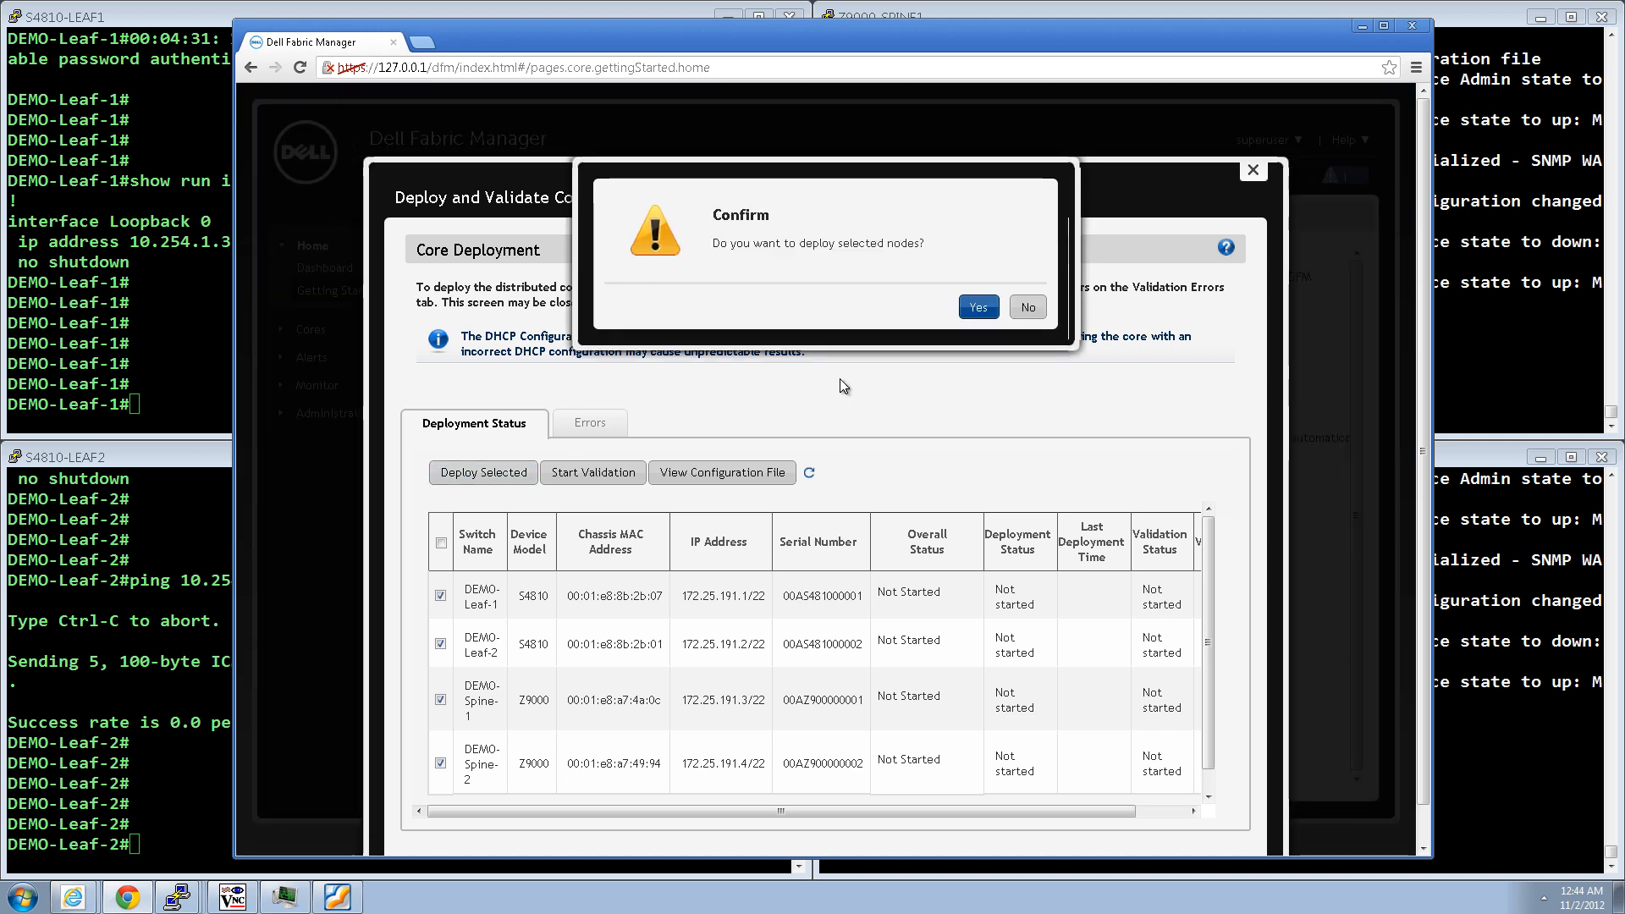
pyautogui.click(977, 309)
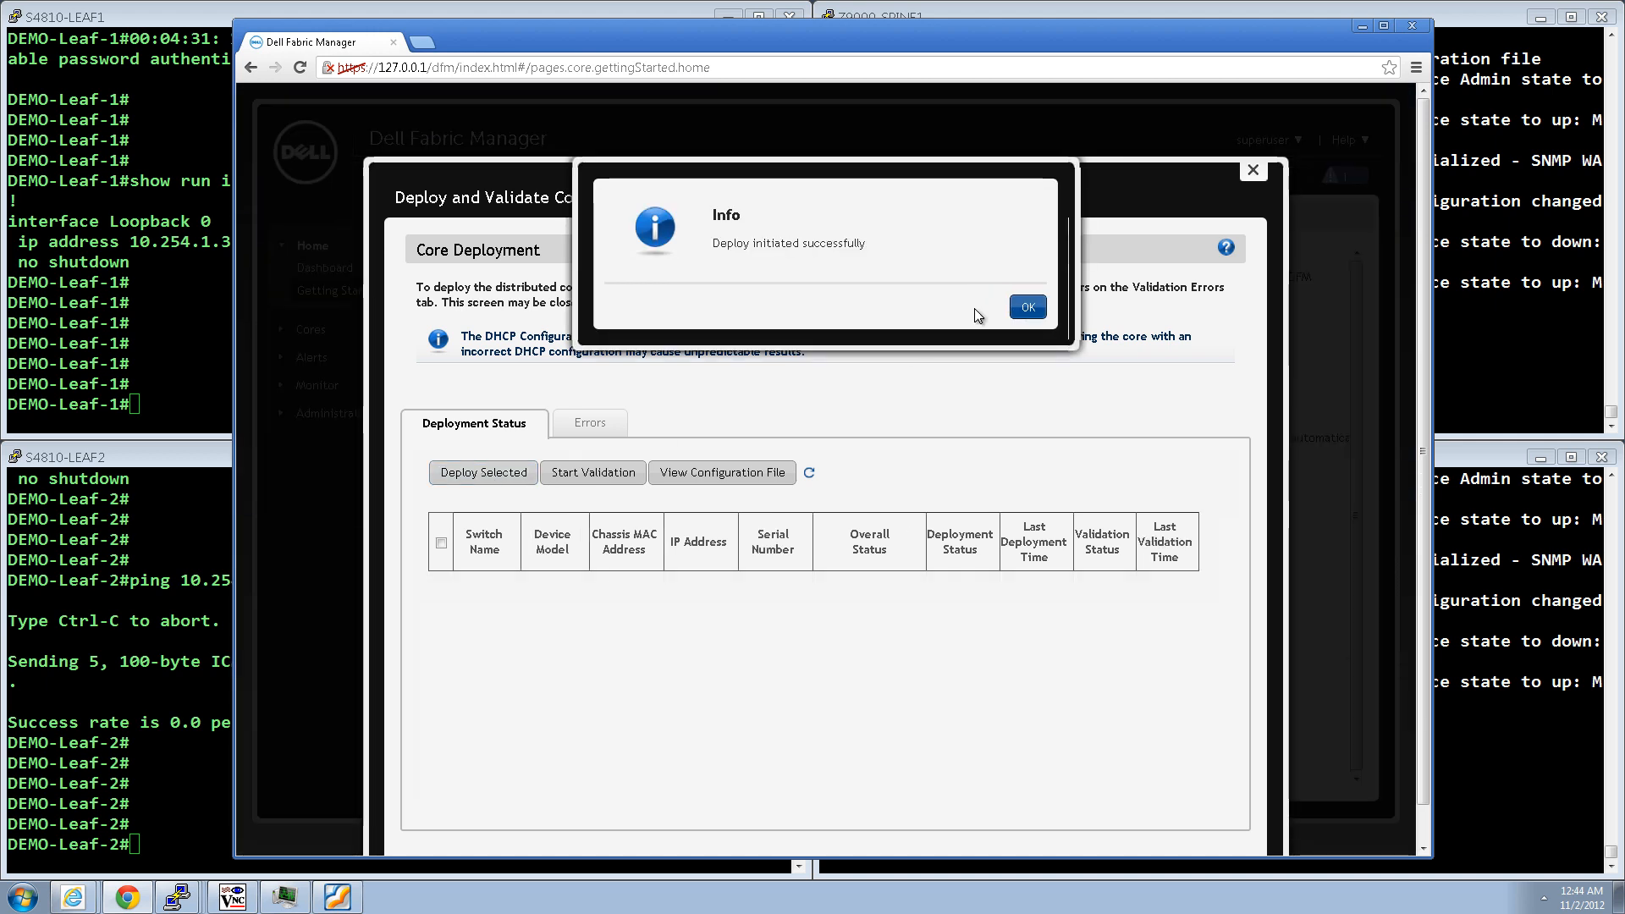
pyautogui.click(1026, 309)
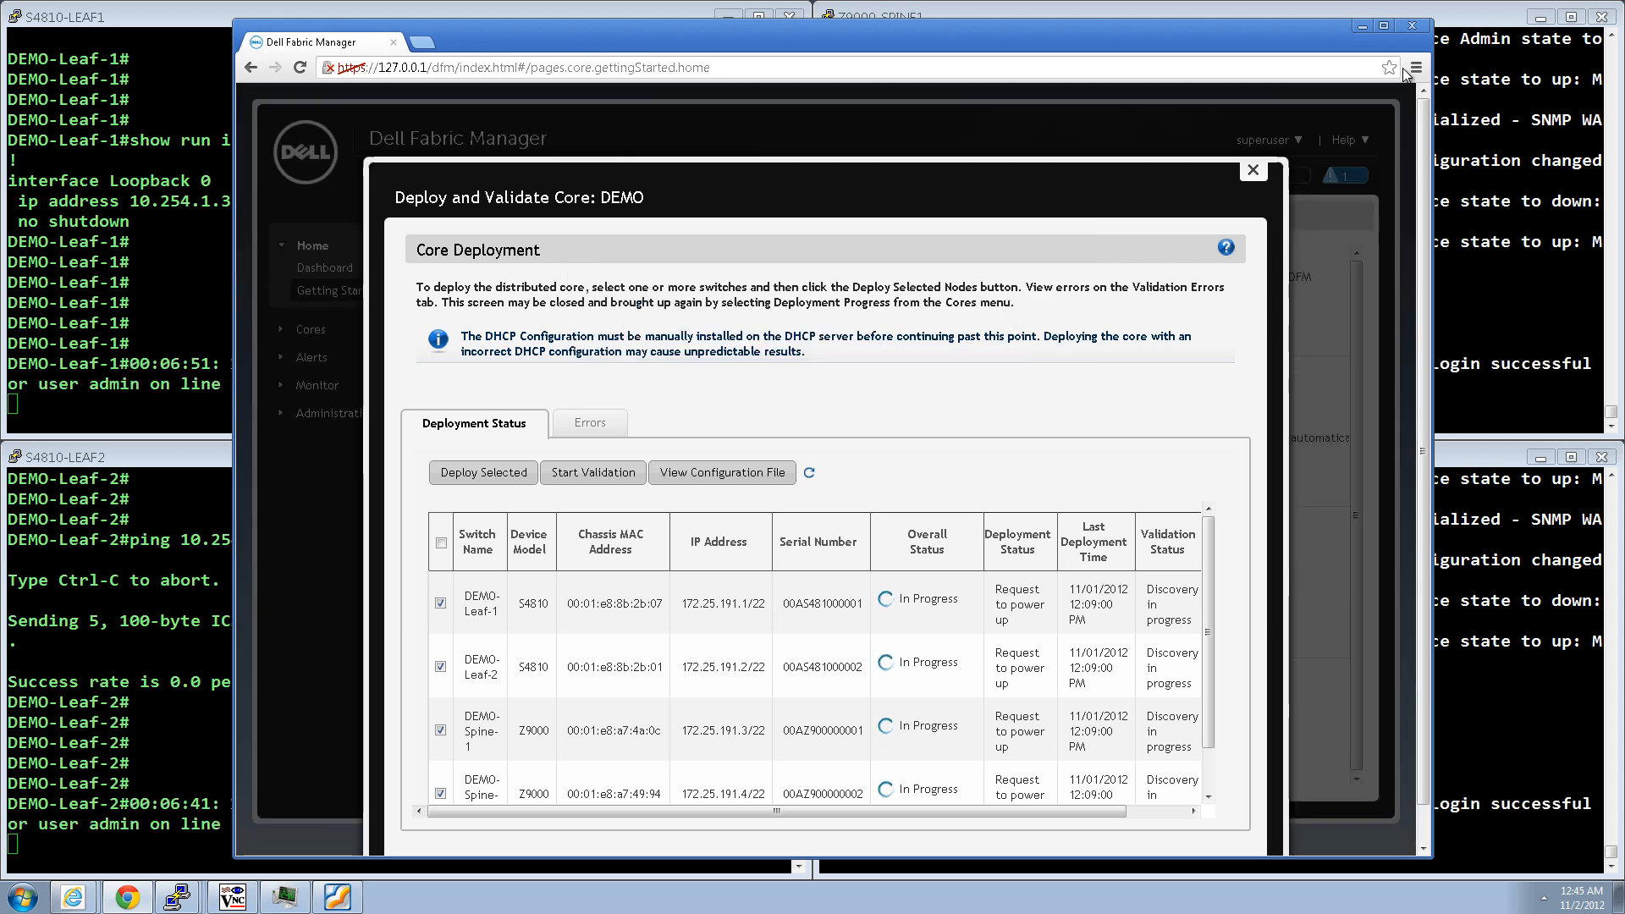
# Minimize the browser and bring up the command prompt on the S4810-LEAF1 console after the deployment
pyautogui.click(1360, 27)
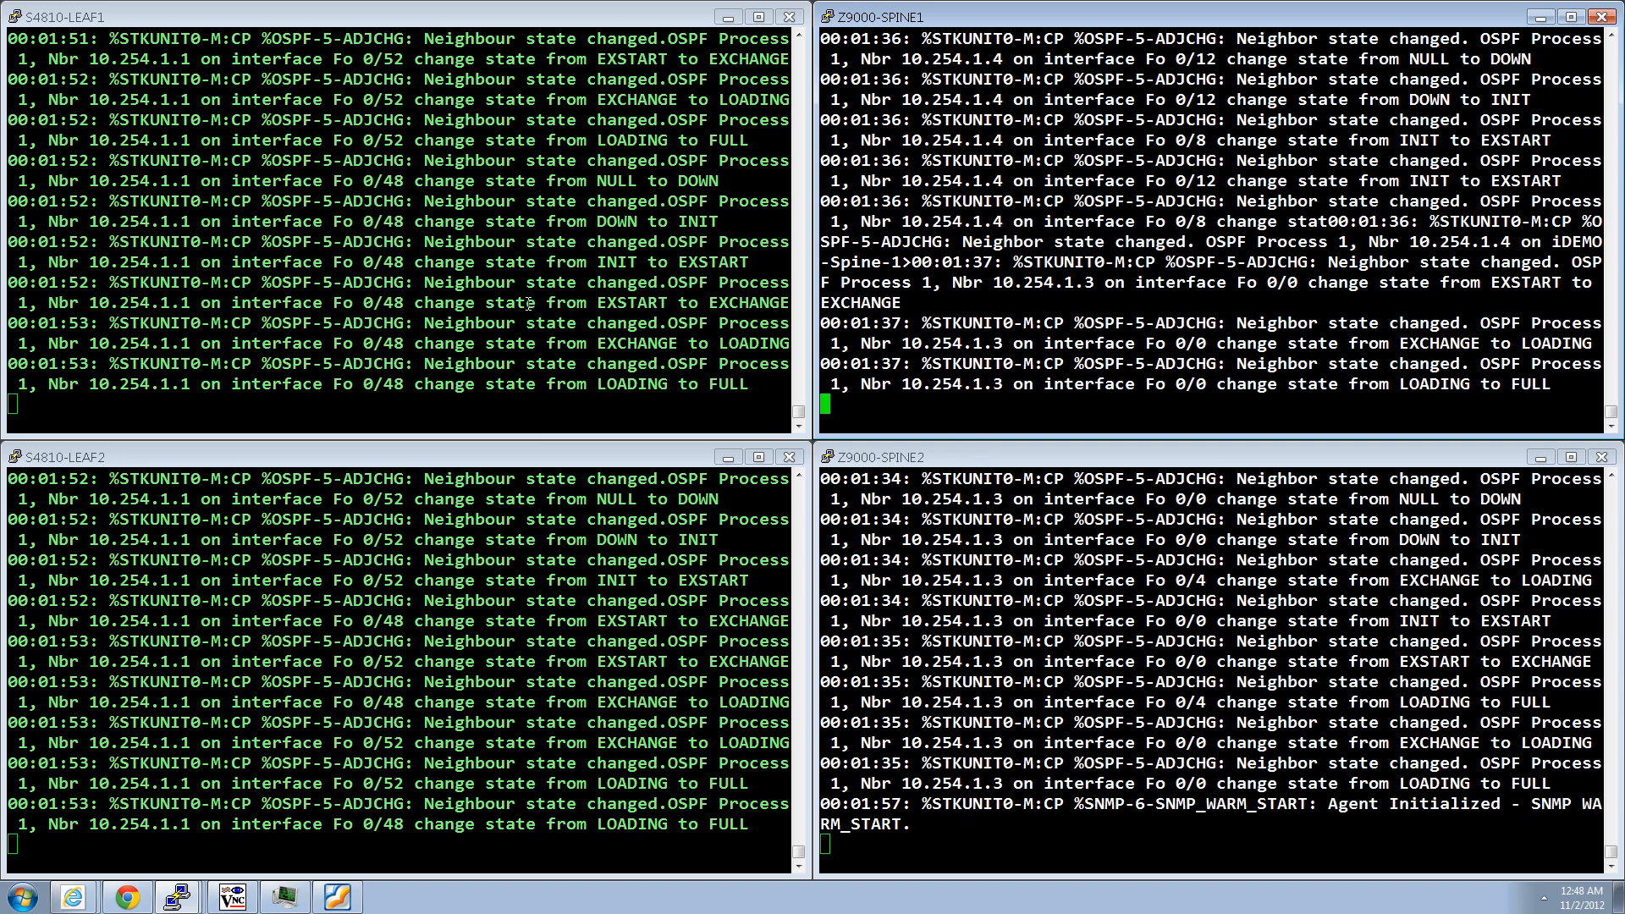
pyautogui.click(277, 18)
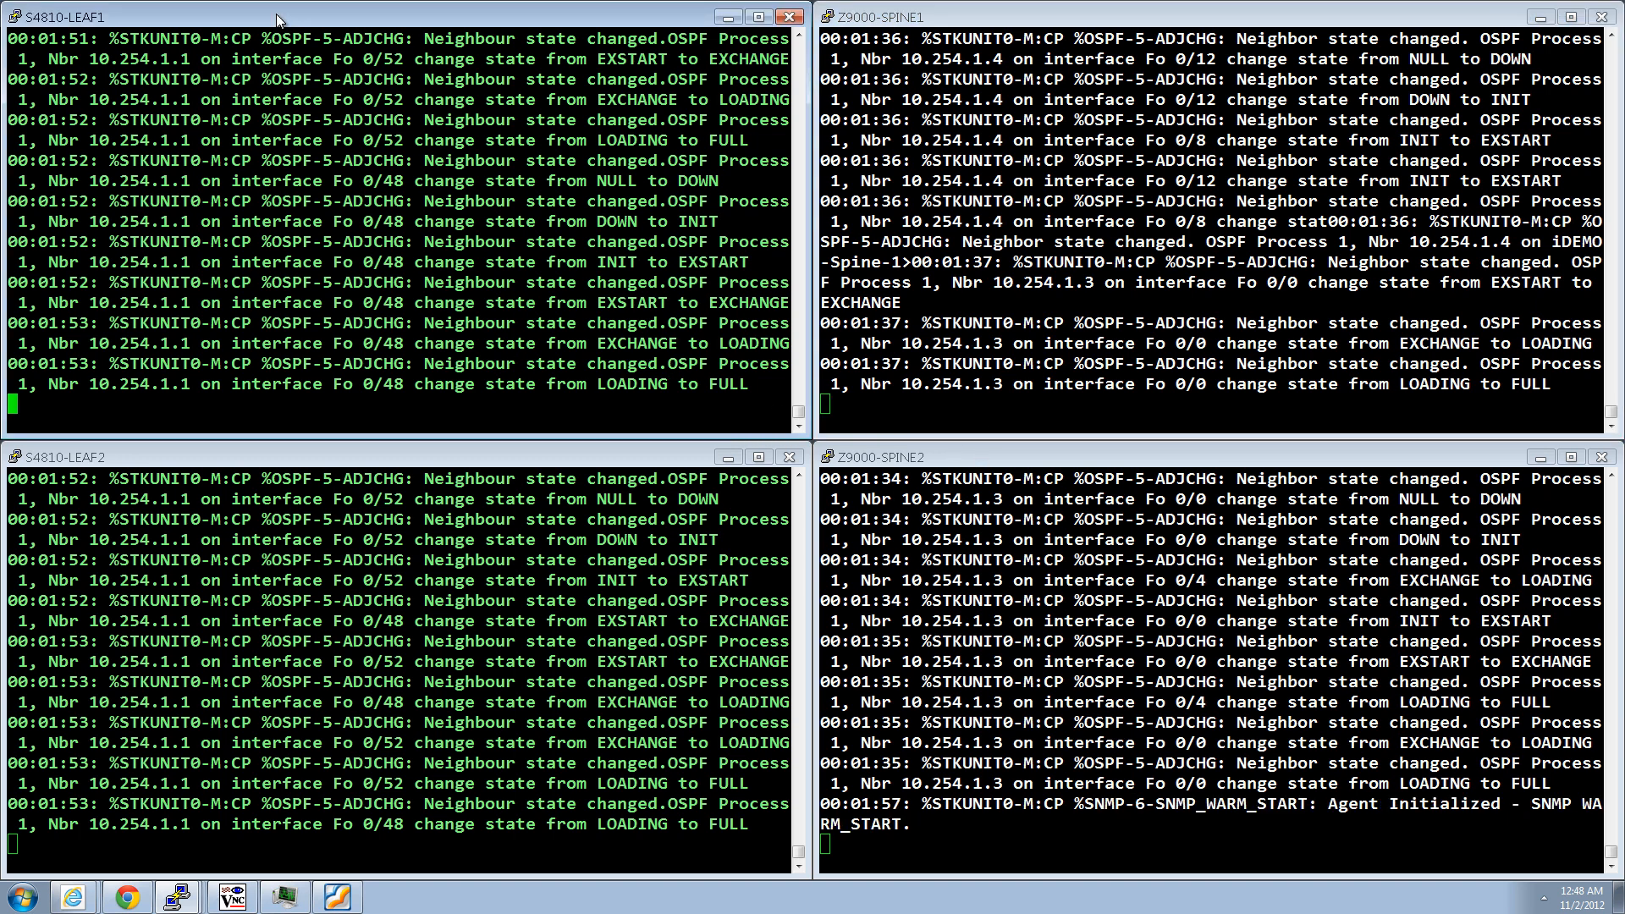
pyautogui.press('Return')
pyautogui.press('Return')
pyautogui.press('Return')
pyautogui.press('Return')
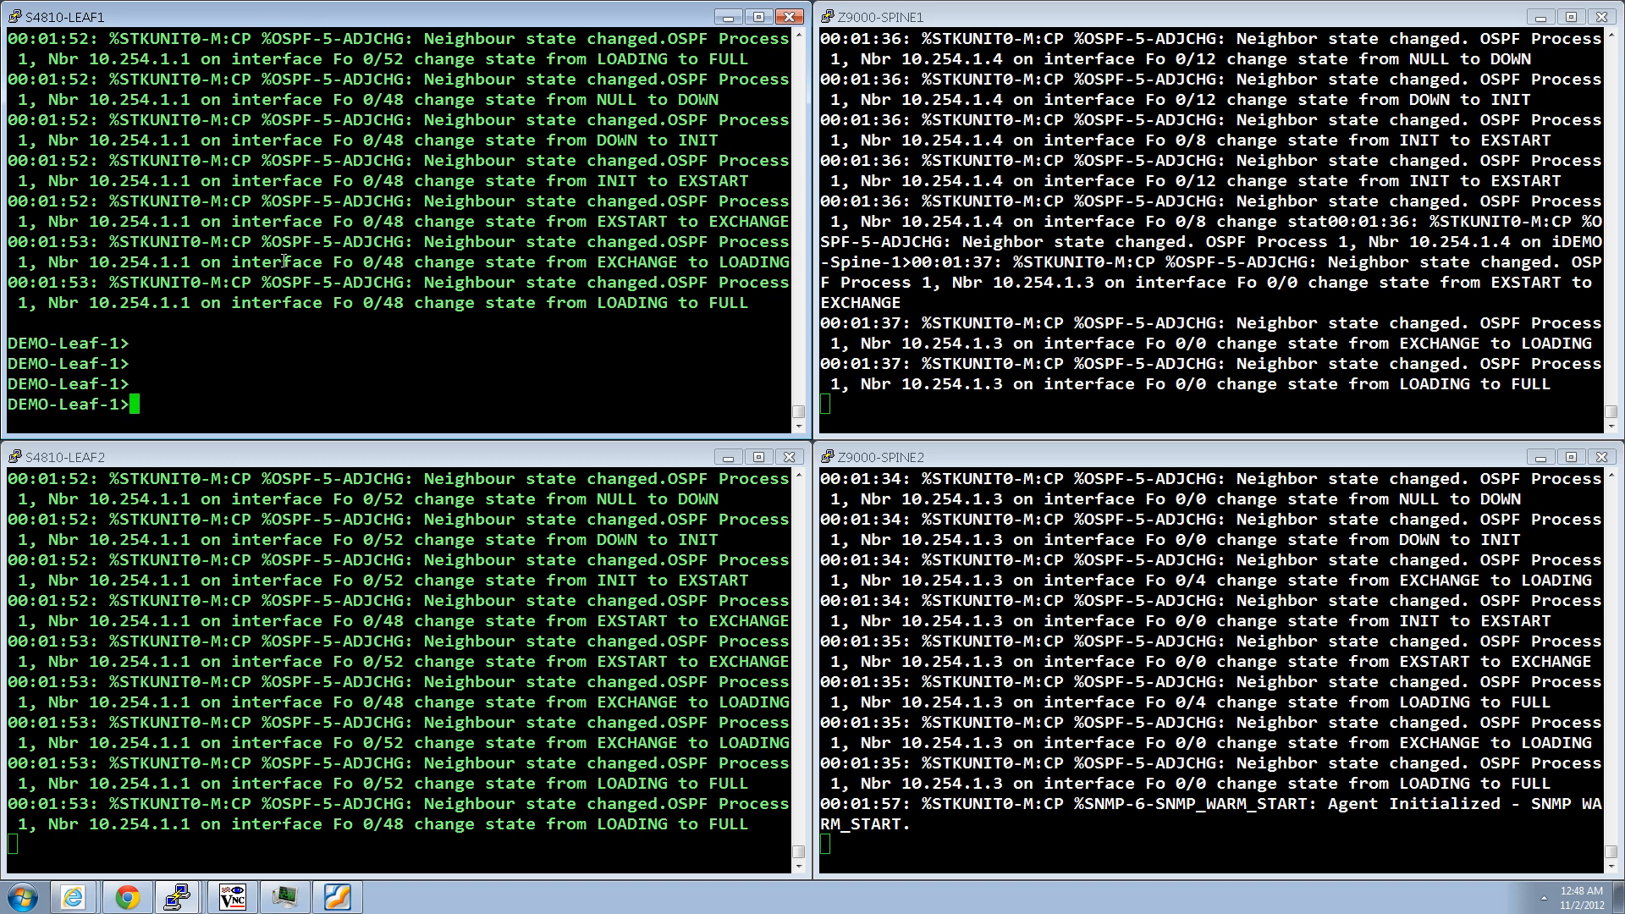
# Bring up the command prompt on the S4810-LEAF2 console after the deployment
pyautogui.click(318, 457)
pyautogui.press('Return')
pyautogui.press('Return')
pyautogui.press('Return')
pyautogui.press('Return')
pyautogui.press('Return')
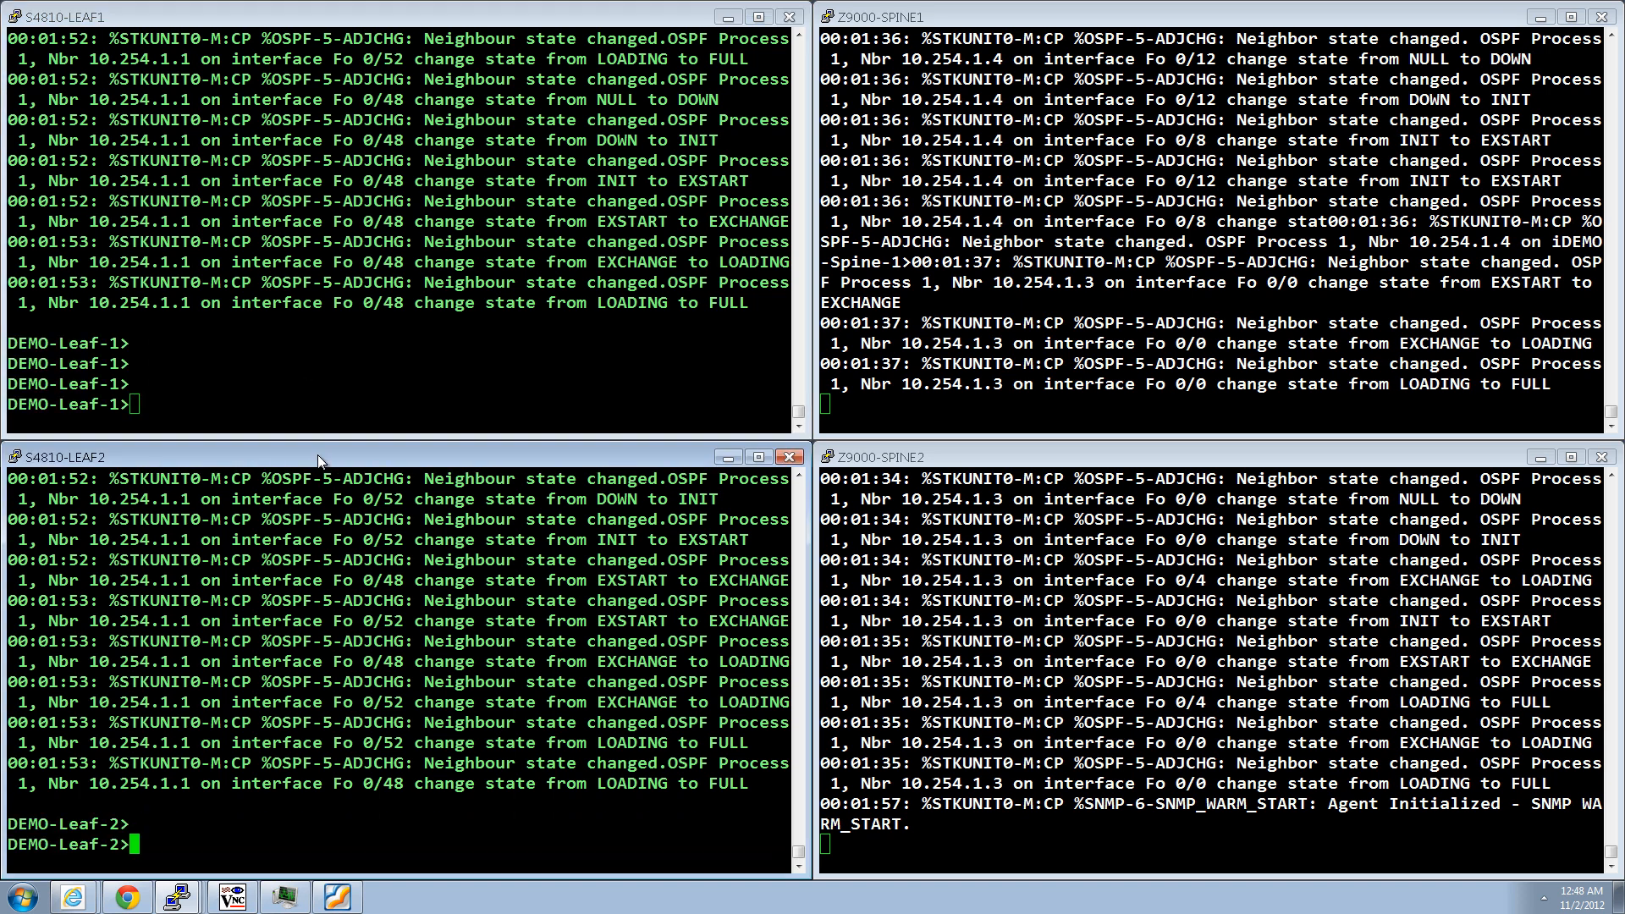
pyautogui.press('Return')
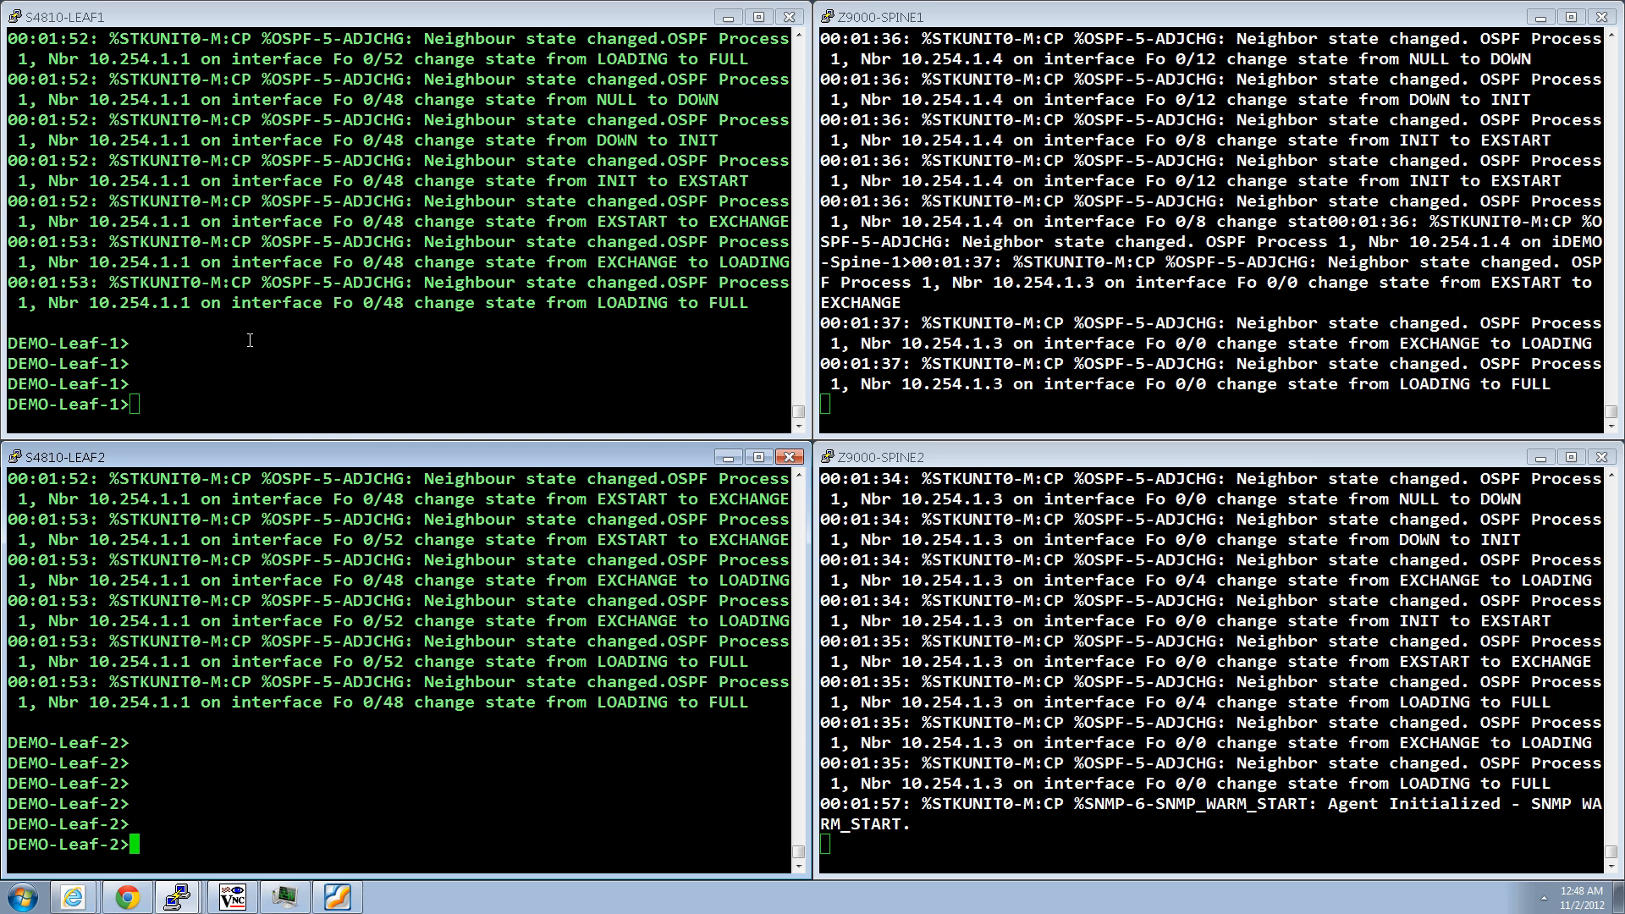
# Enter privileged mode with en on the redeployed DEMO-Leaf-1 console, supplying the enable password
pyautogui.click(251, 340)
pyautogui.write('en')
pyautogui.press('Return')
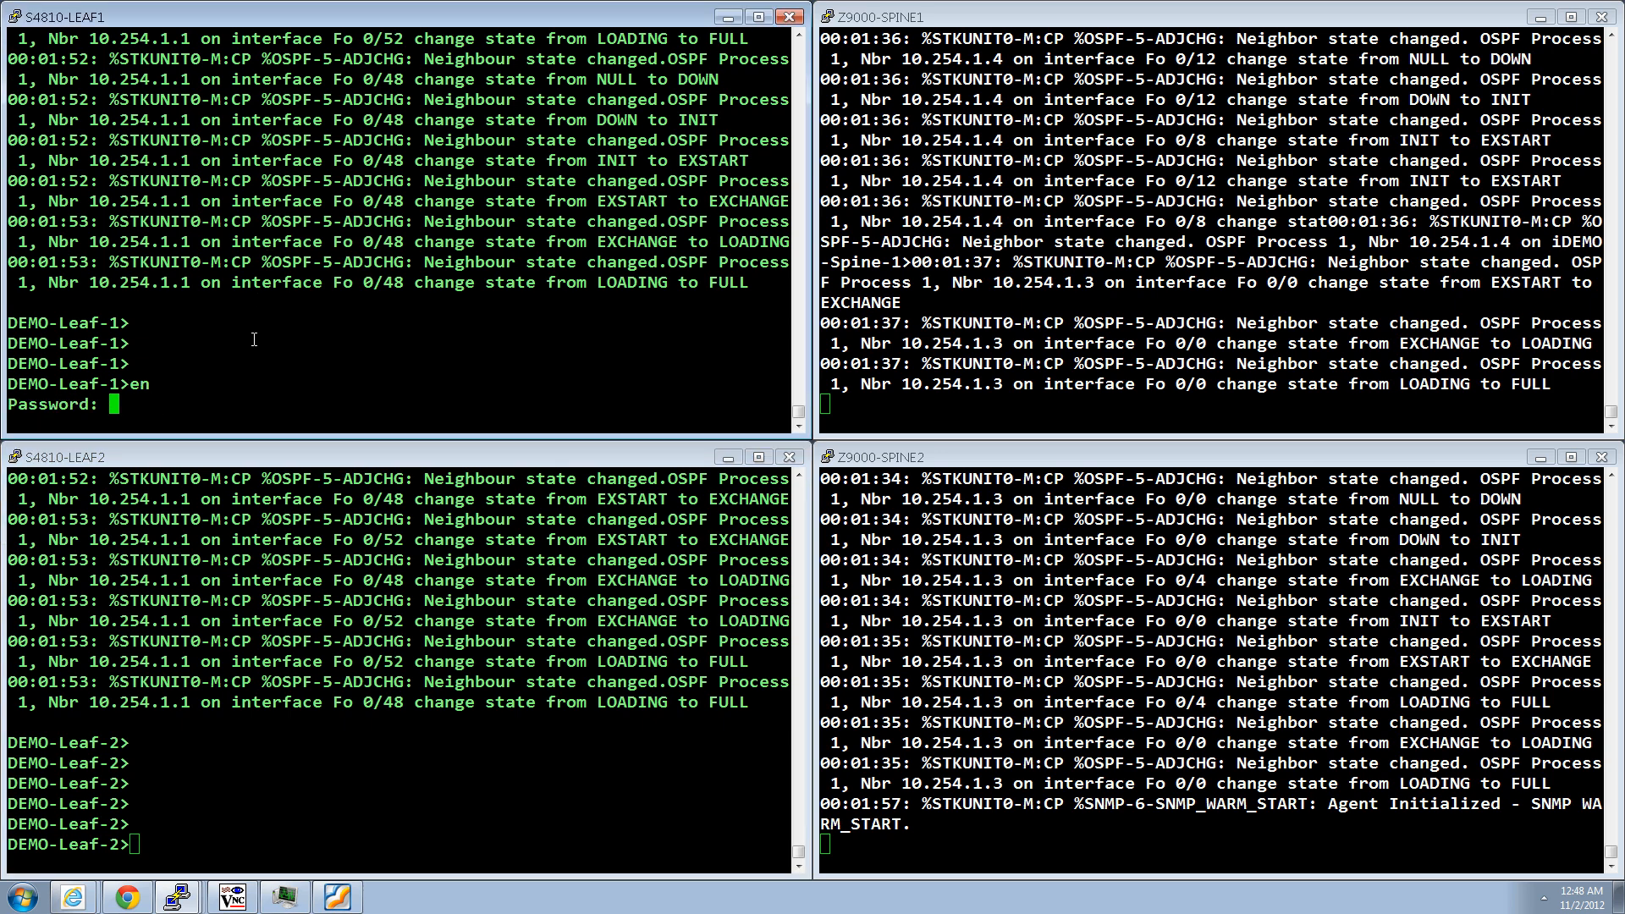
pyautogui.press('Return')
pyautogui.press('Return')
pyautogui.press('Return')
pyautogui.press('Return')
pyautogui.press('Return')
pyautogui.press('Return')
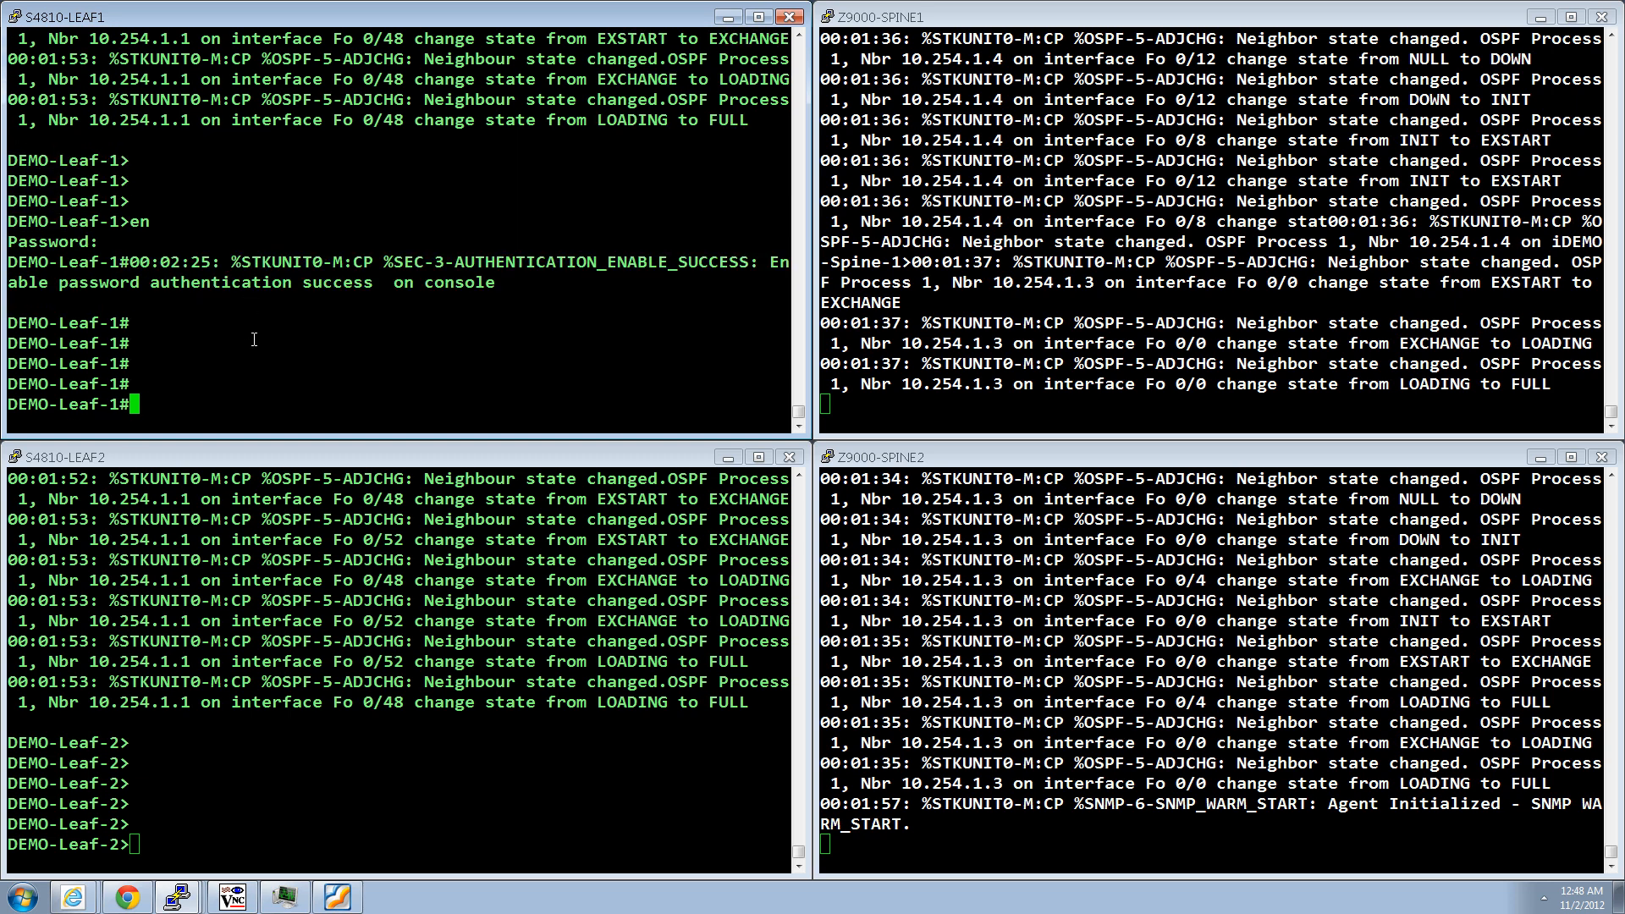
# Display the OSPF running configuration on DEMO-Leaf-1 with show run ospf and page through its output
pyautogui.write('show ru')
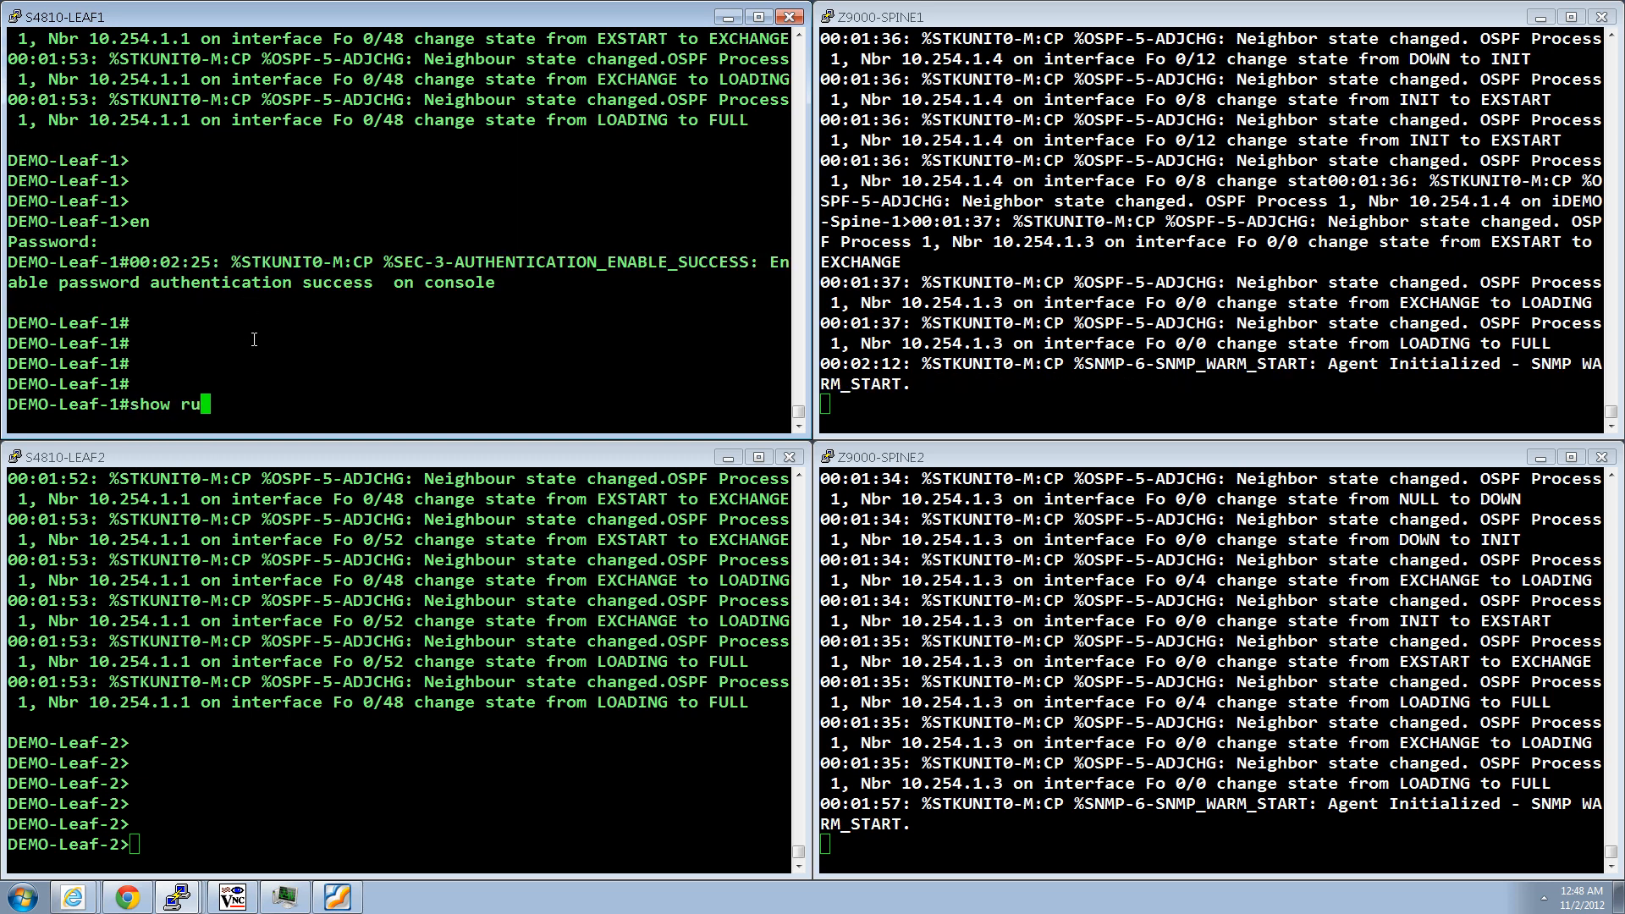
pyautogui.write('n ospf')
pyautogui.press('Return')
pyautogui.press('Return')
pyautogui.press('Return')
pyautogui.press('Return')
pyautogui.press('Return')
pyautogui.press('Return')
pyautogui.press('Return')
pyautogui.press('Return')
pyautogui.press('Return')
pyautogui.press('Return')
pyautogui.press('Return')
pyautogui.press('Return')
pyautogui.press('Return')
pyautogui.press('Return')
pyautogui.press('Return')
pyautogui.press('Return')
pyautogui.press('Return')
pyautogui.press('Return')
pyautogui.press('Return')
pyautogui.press('Return')
pyautogui.press('Return')
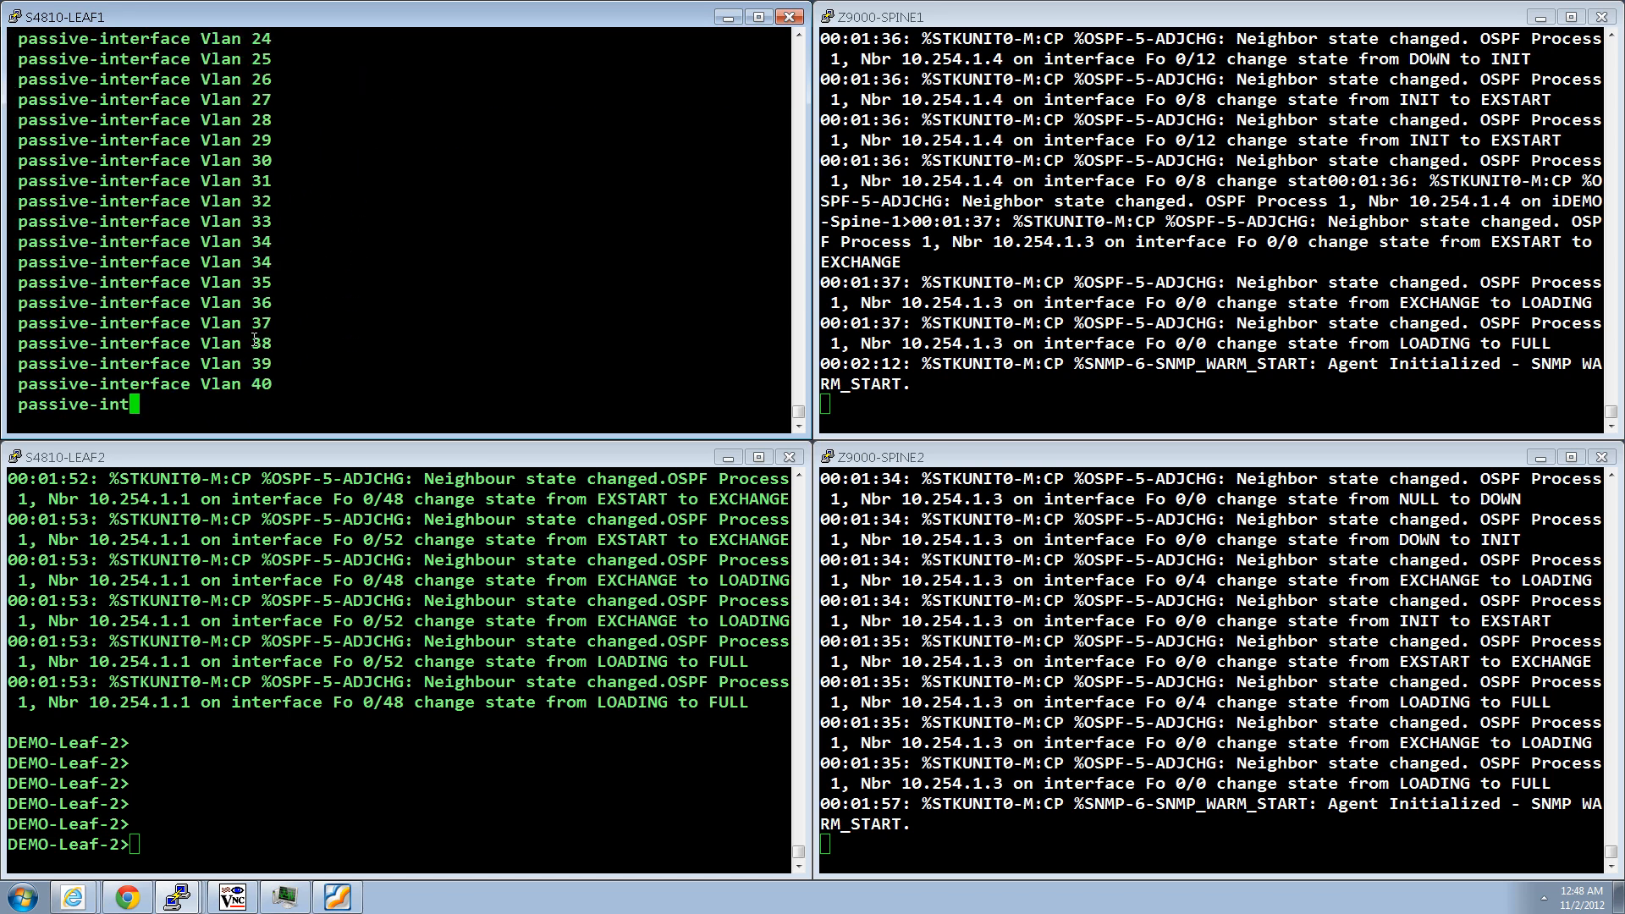
# Page through the rest of the OSPF configuration on DEMO-Leaf-1 until the command prompt returns
pyautogui.press('Return')
pyautogui.press('Return')
pyautogui.press('Return')
pyautogui.press('Return')
pyautogui.press('Return')
pyautogui.press('Return')
pyautogui.press('Return')
pyautogui.press('Return')
pyautogui.press('Return')
pyautogui.press('Return')
pyautogui.press('Return')
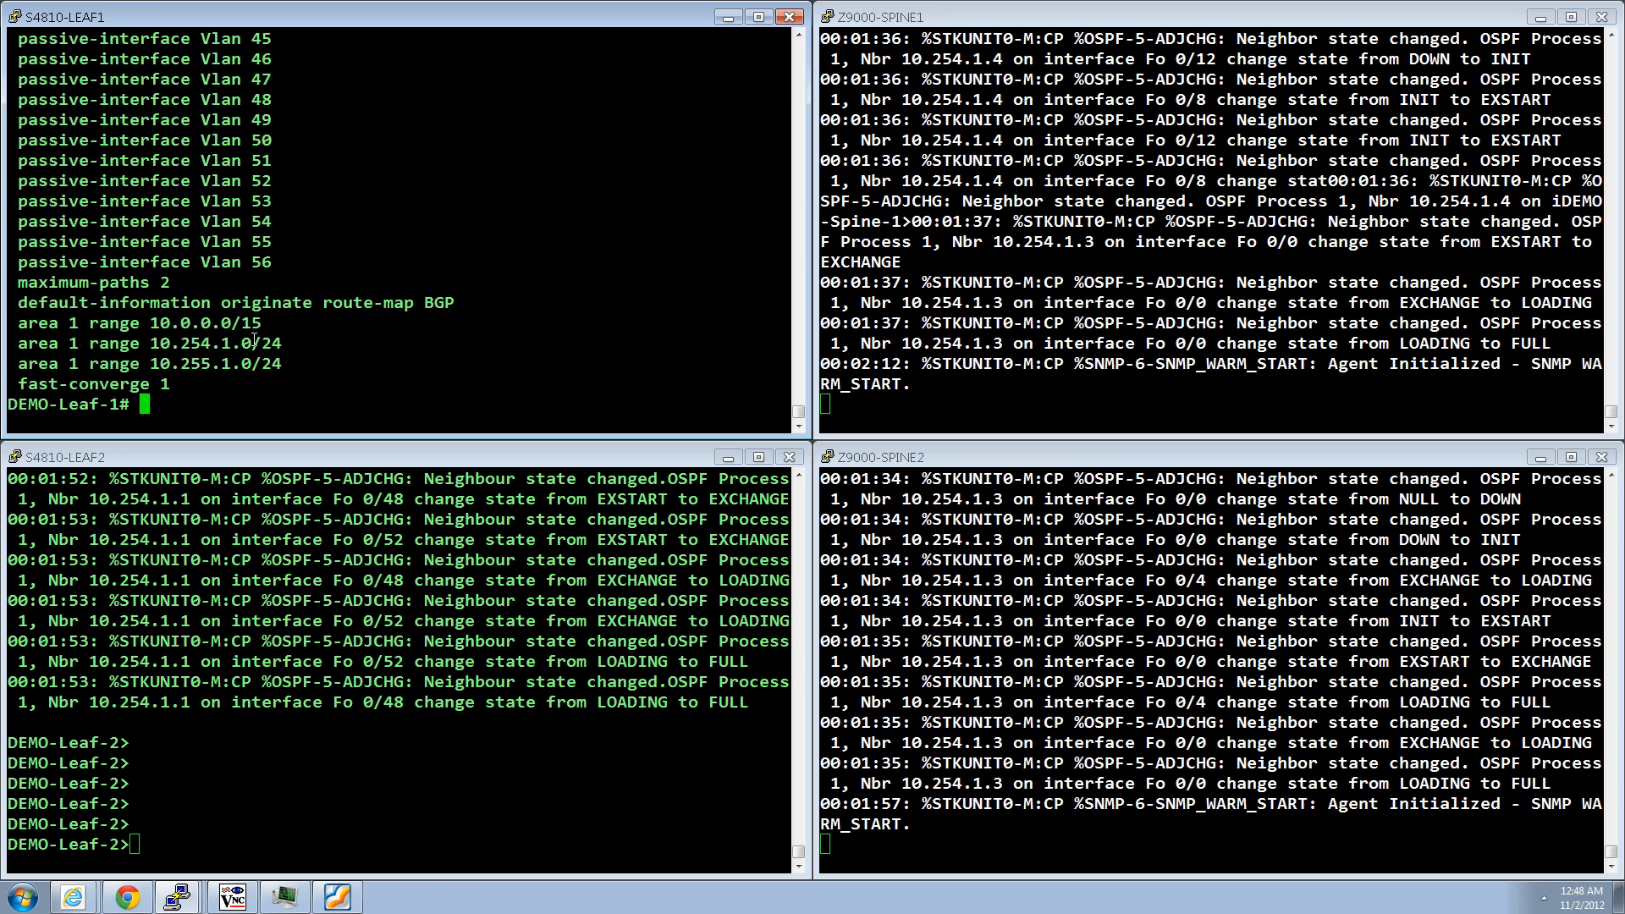
pyautogui.press('Return')
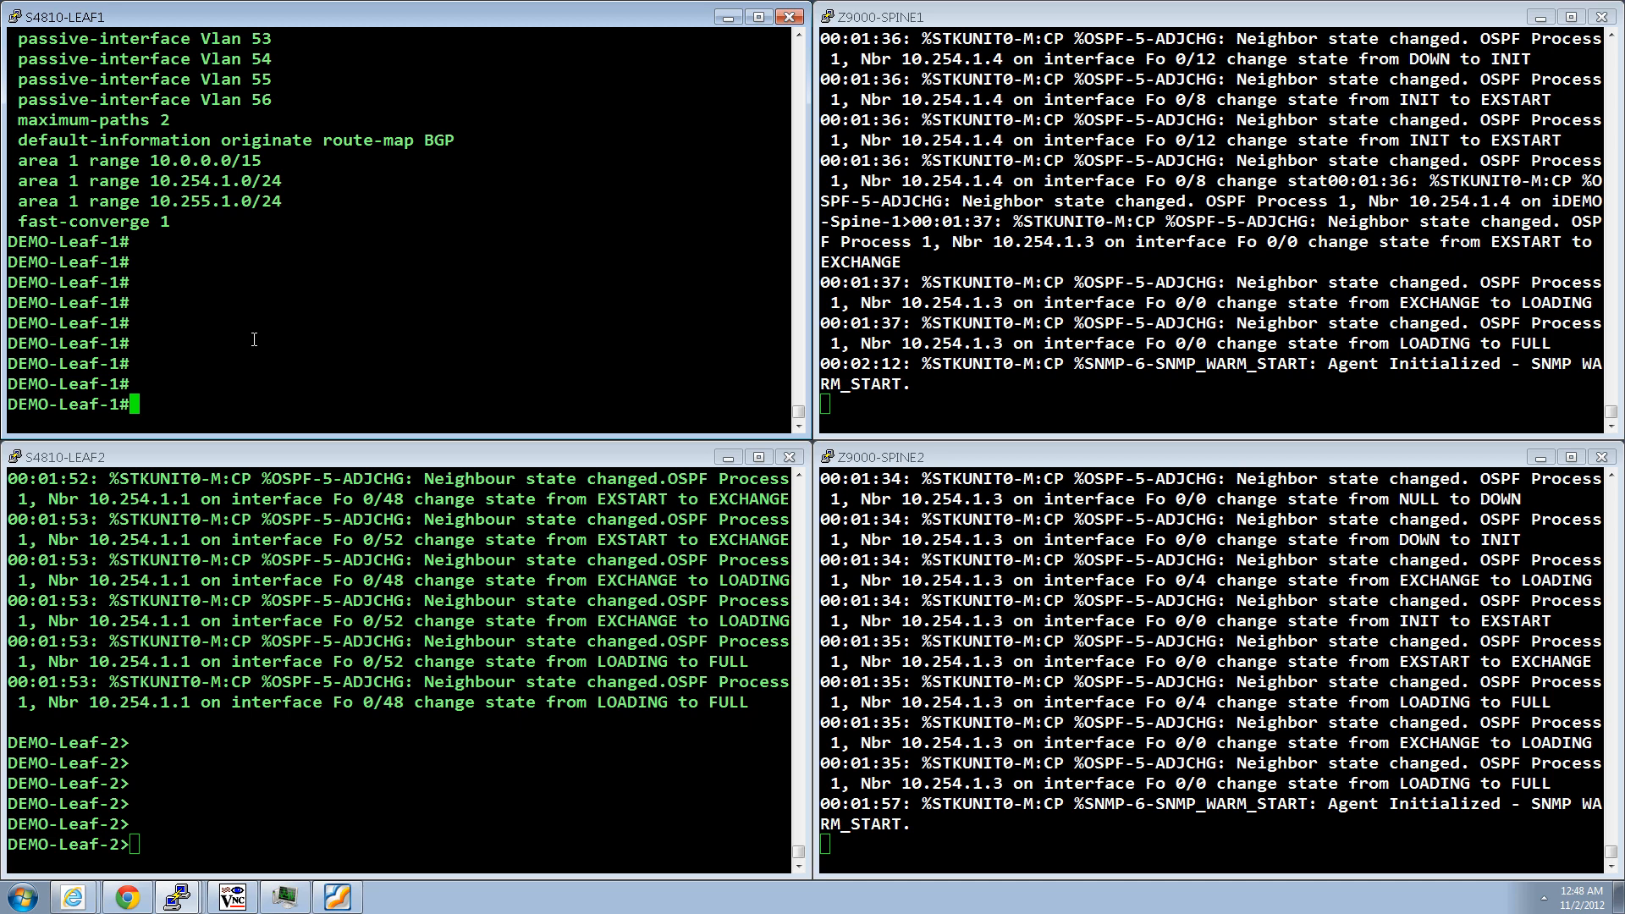
# Enter privileged mode with en on the DEMO-Leaf-2 console, supplying the enable password
pyautogui.click(338, 648)
pyautogui.write('en')
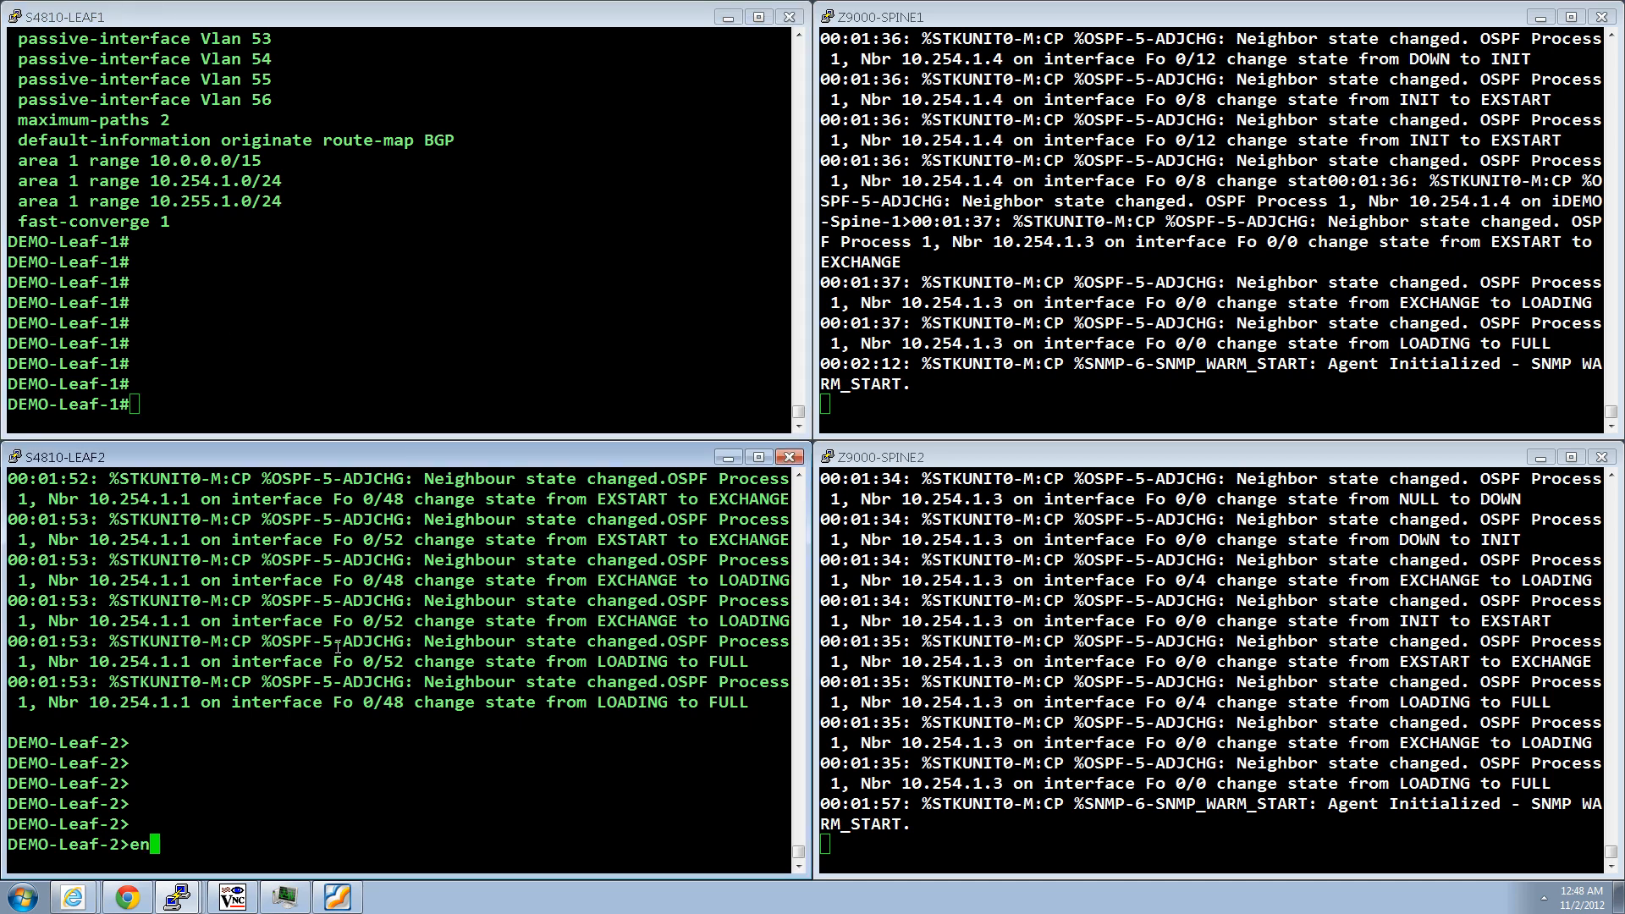
pyautogui.press('Return')
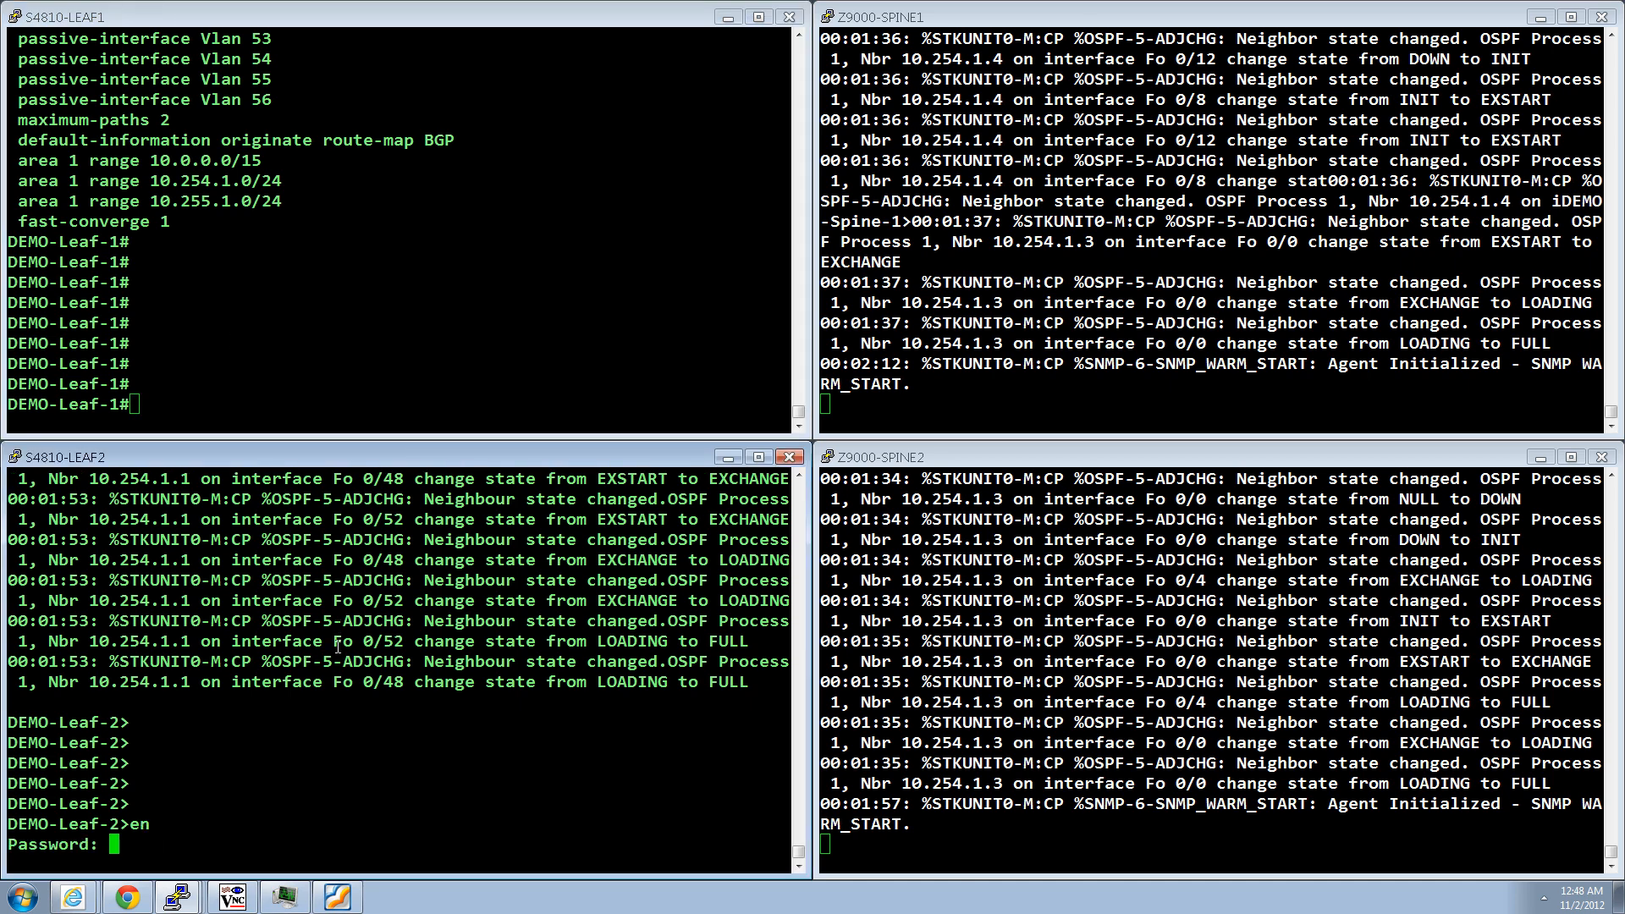
pyautogui.press('Return')
pyautogui.press('Return')
pyautogui.press('Return')
pyautogui.press('Return')
pyautogui.press('Return')
pyautogui.press('Return')
pyautogui.press('Return')
pyautogui.press('Return')
pyautogui.press('Return')
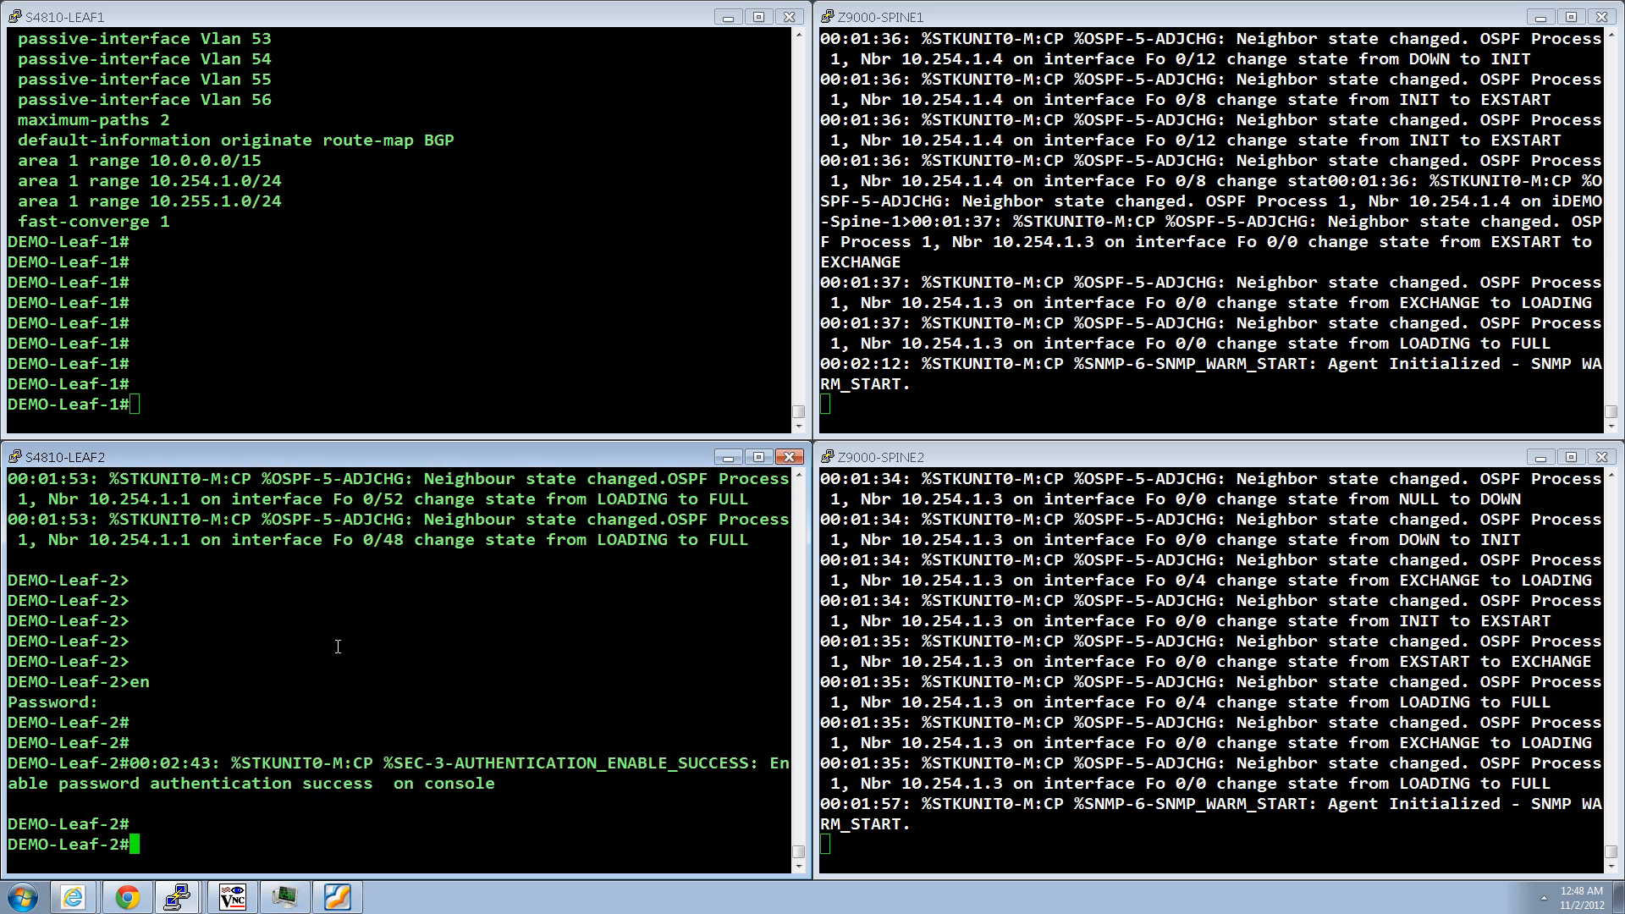
# Display the OSPF running configuration on DEMO-Leaf-2 with show run ospf and page through to its end
pyautogui.write('shw')
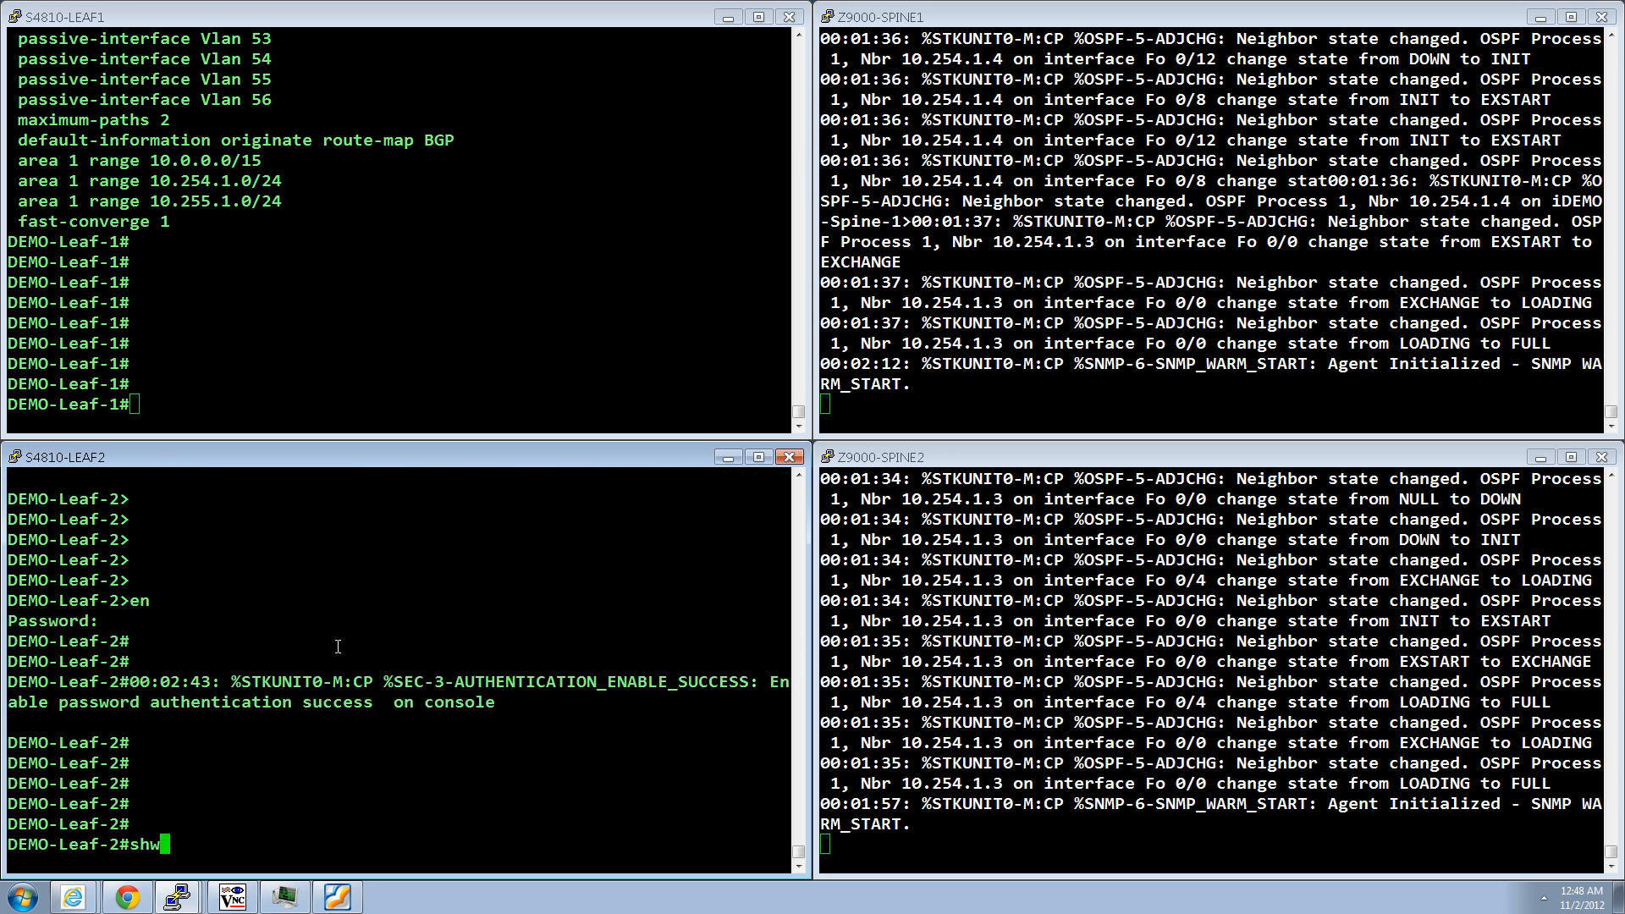
pyautogui.press('BackSpace')
pyautogui.write('ow run ospf')
pyautogui.press('Return')
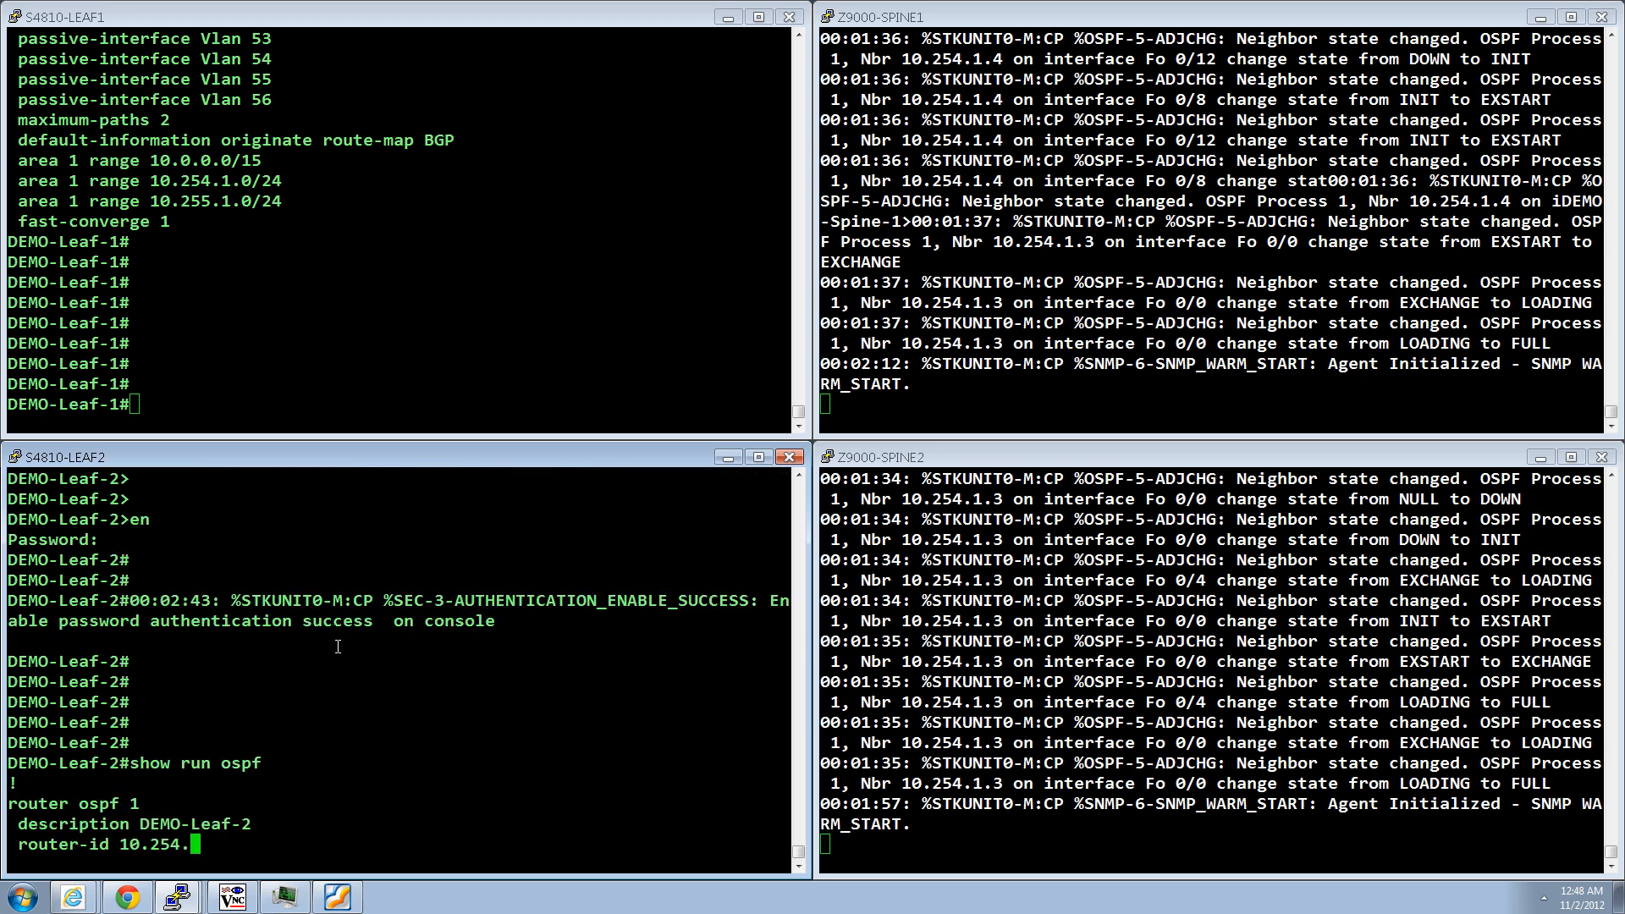
pyautogui.press('space')
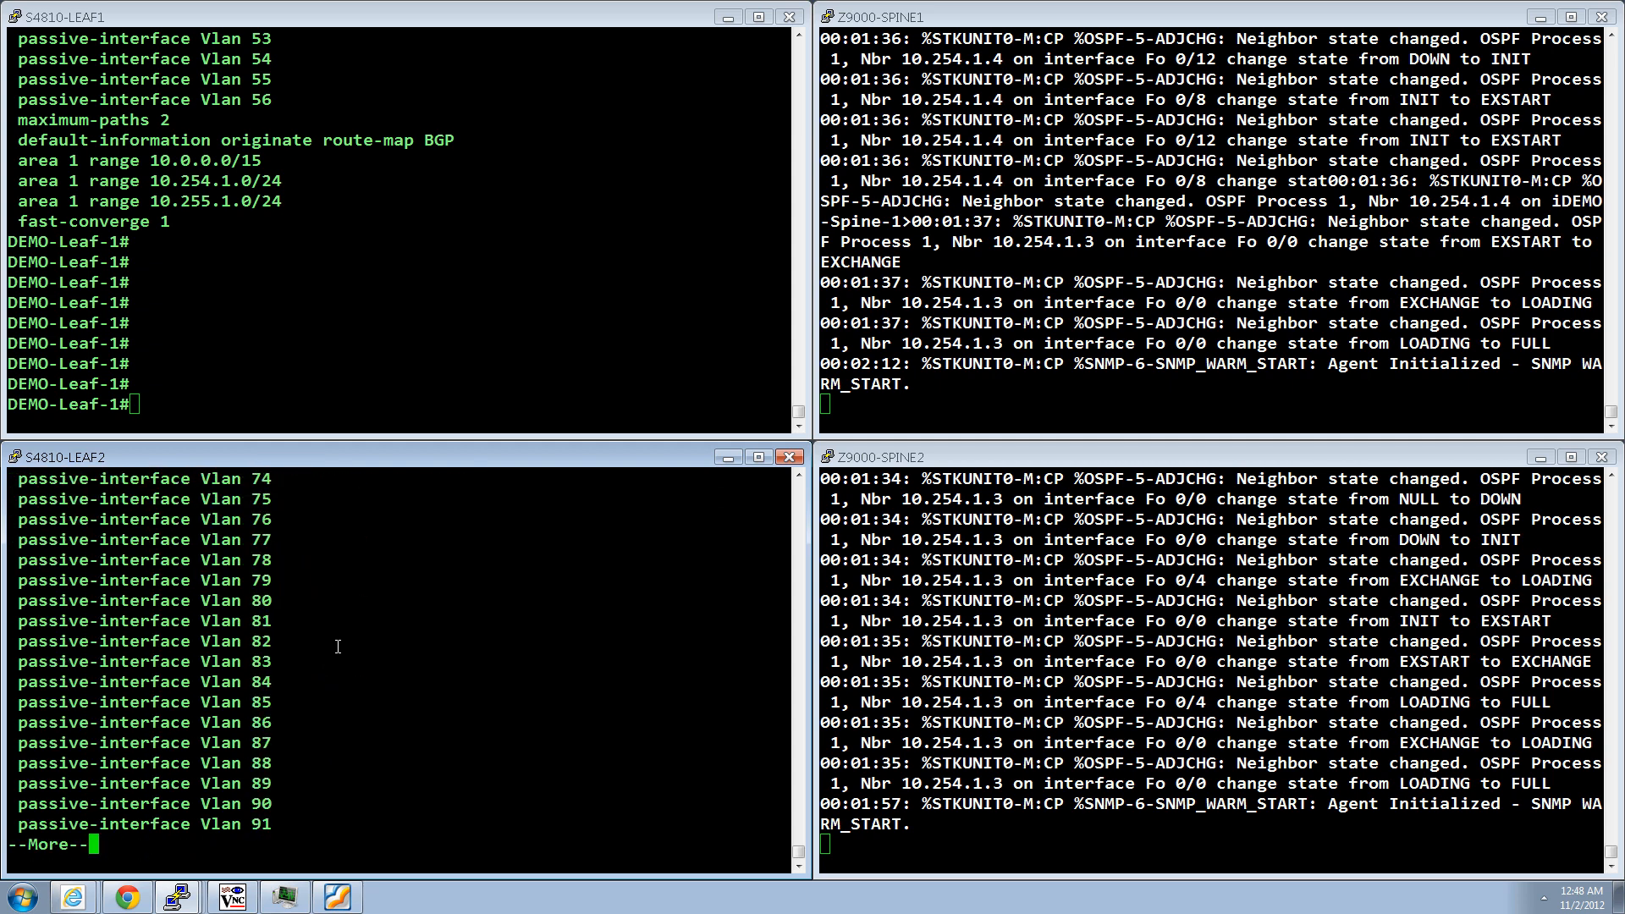
pyautogui.press('space')
pyautogui.press('Return')
pyautogui.press('Return')
pyautogui.press('Return')
pyautogui.press('Return')
pyautogui.press('Return')
pyautogui.press('Return')
pyautogui.press('Return')
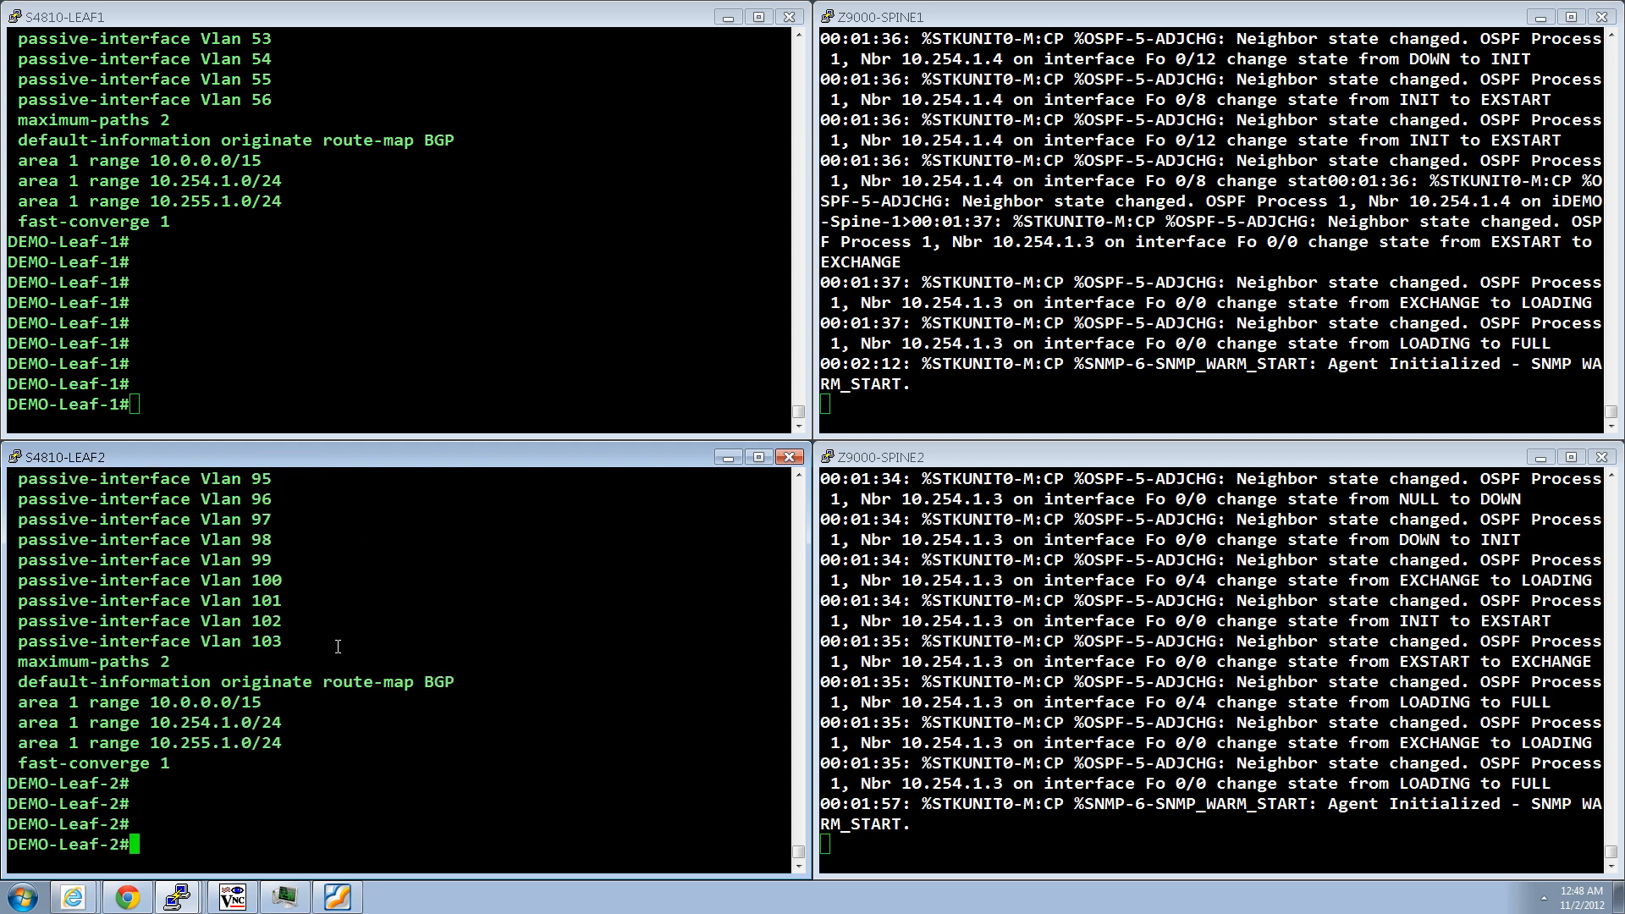
# Display the Loopback 0 configuration on DEMO-Leaf-2 with show run int lo 0
pyautogui.write('show ')
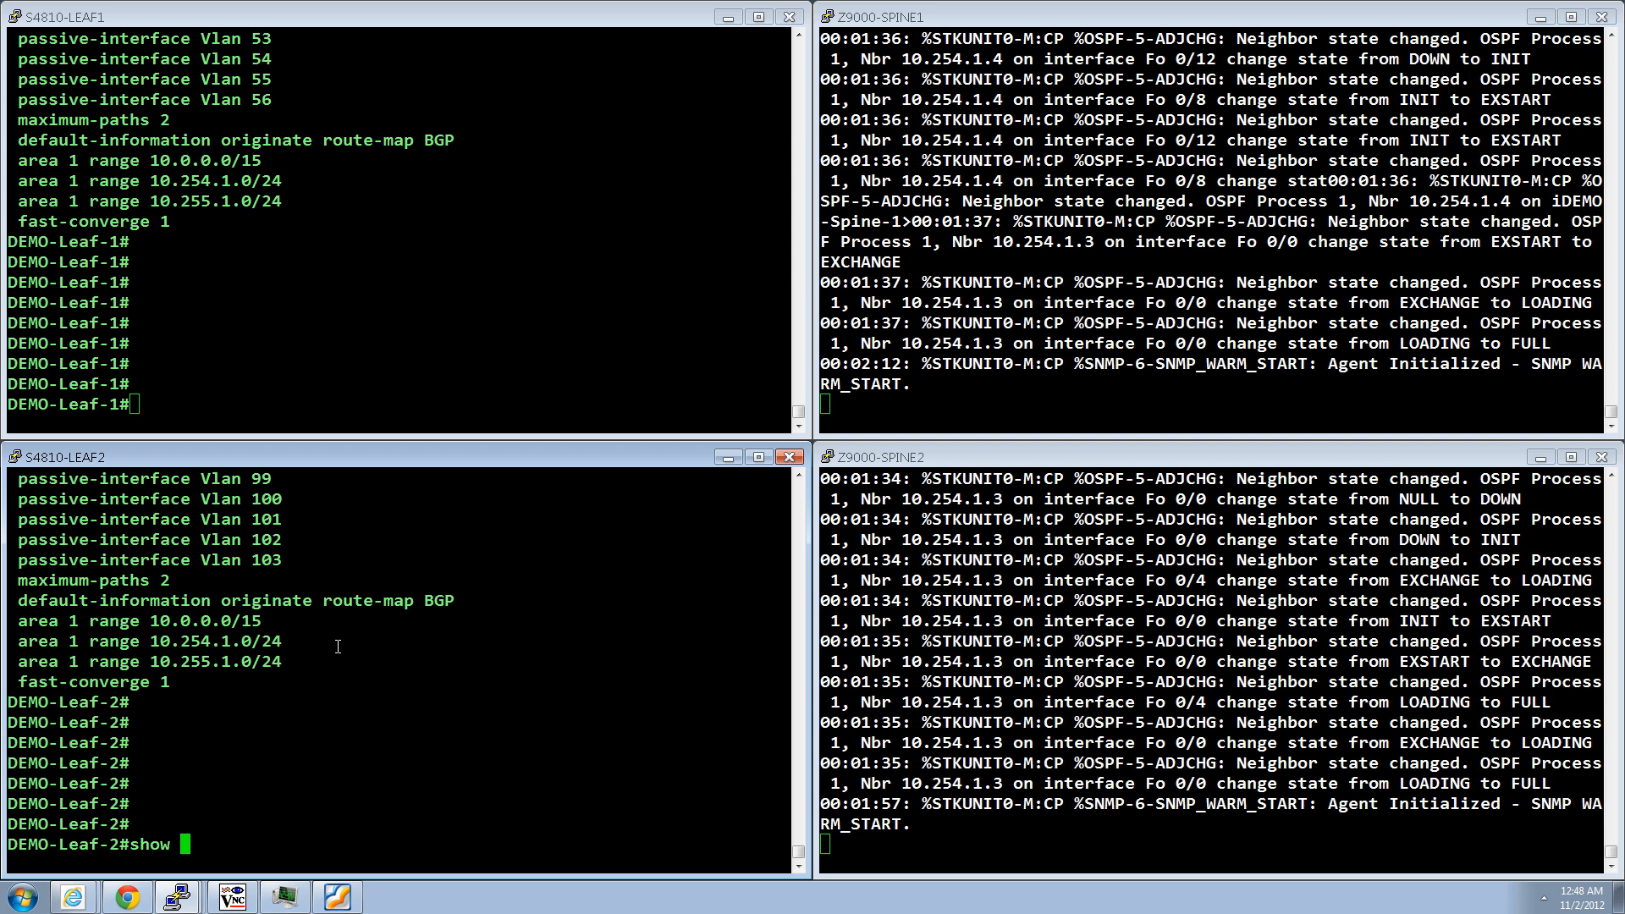
pyautogui.write('run int lo 0')
pyautogui.press('Return')
pyautogui.press('Return')
pyautogui.press('Return')
pyautogui.press('Return')
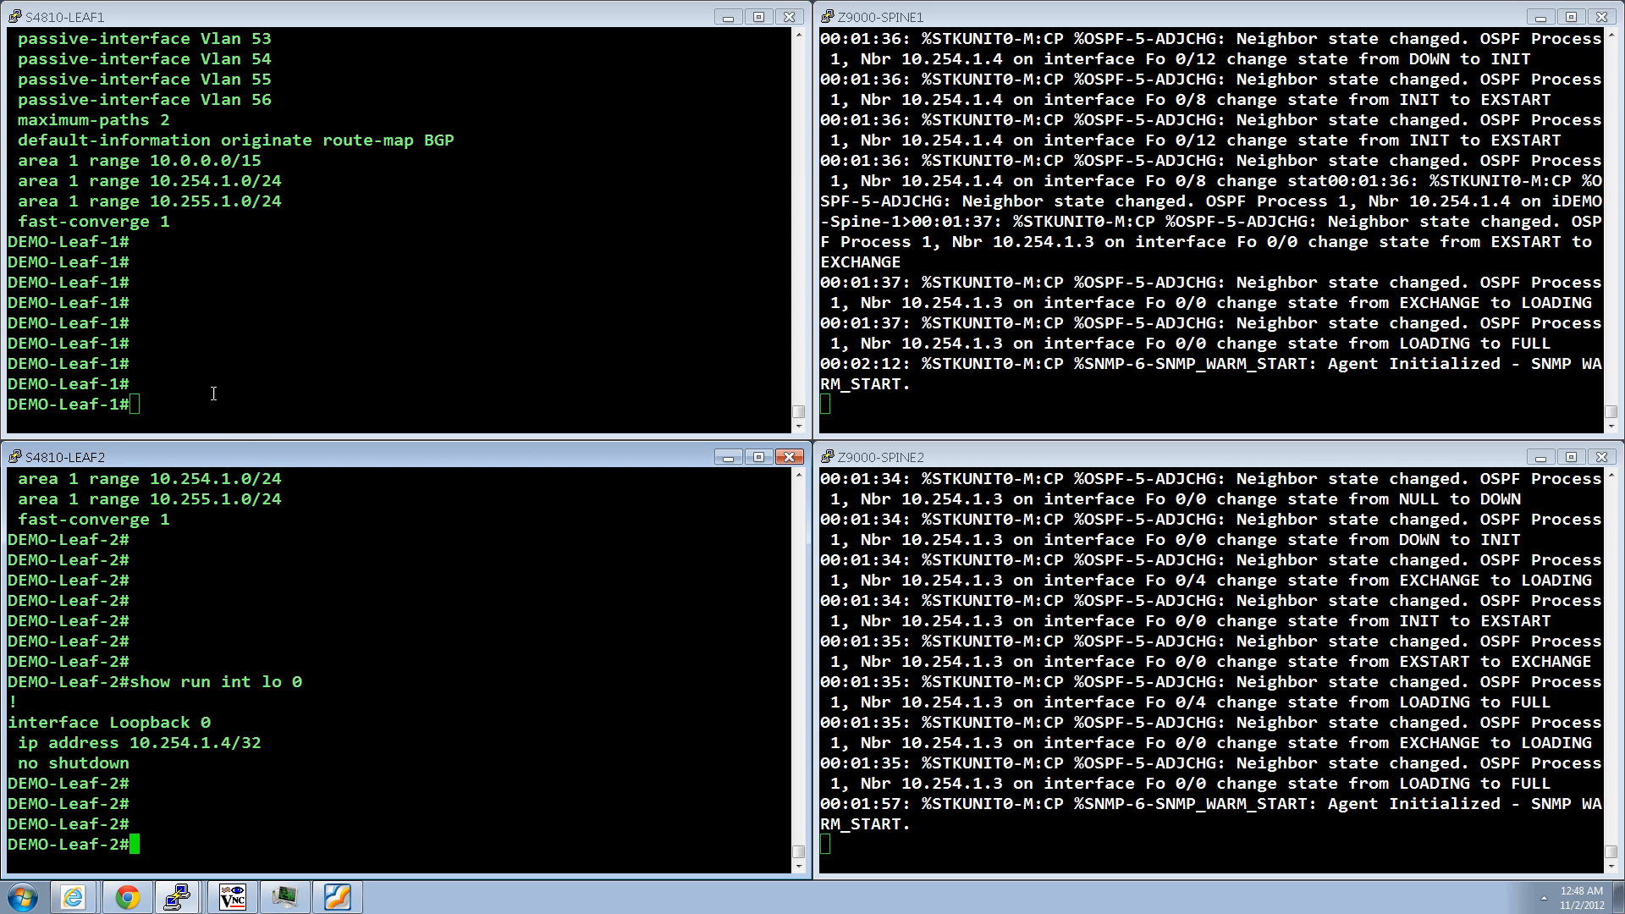
# Display the Loopback 0 configuration on DEMO-Leaf-1 with show run int lo 0
pyautogui.click(208, 373)
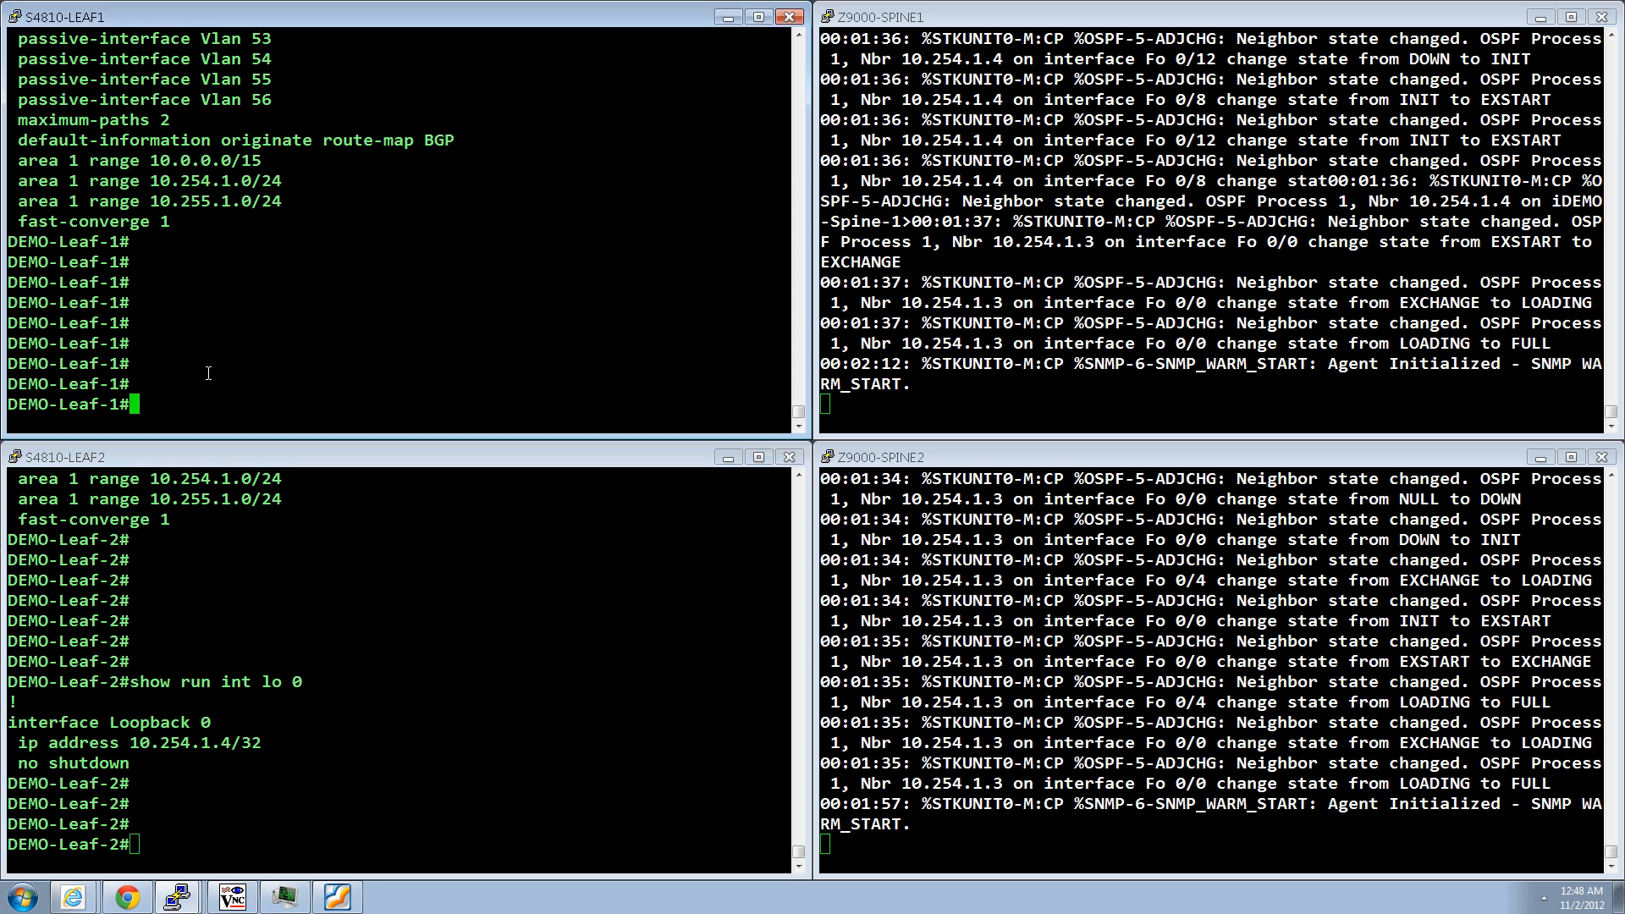
pyautogui.write('show run int lo 0')
pyautogui.press('Return')
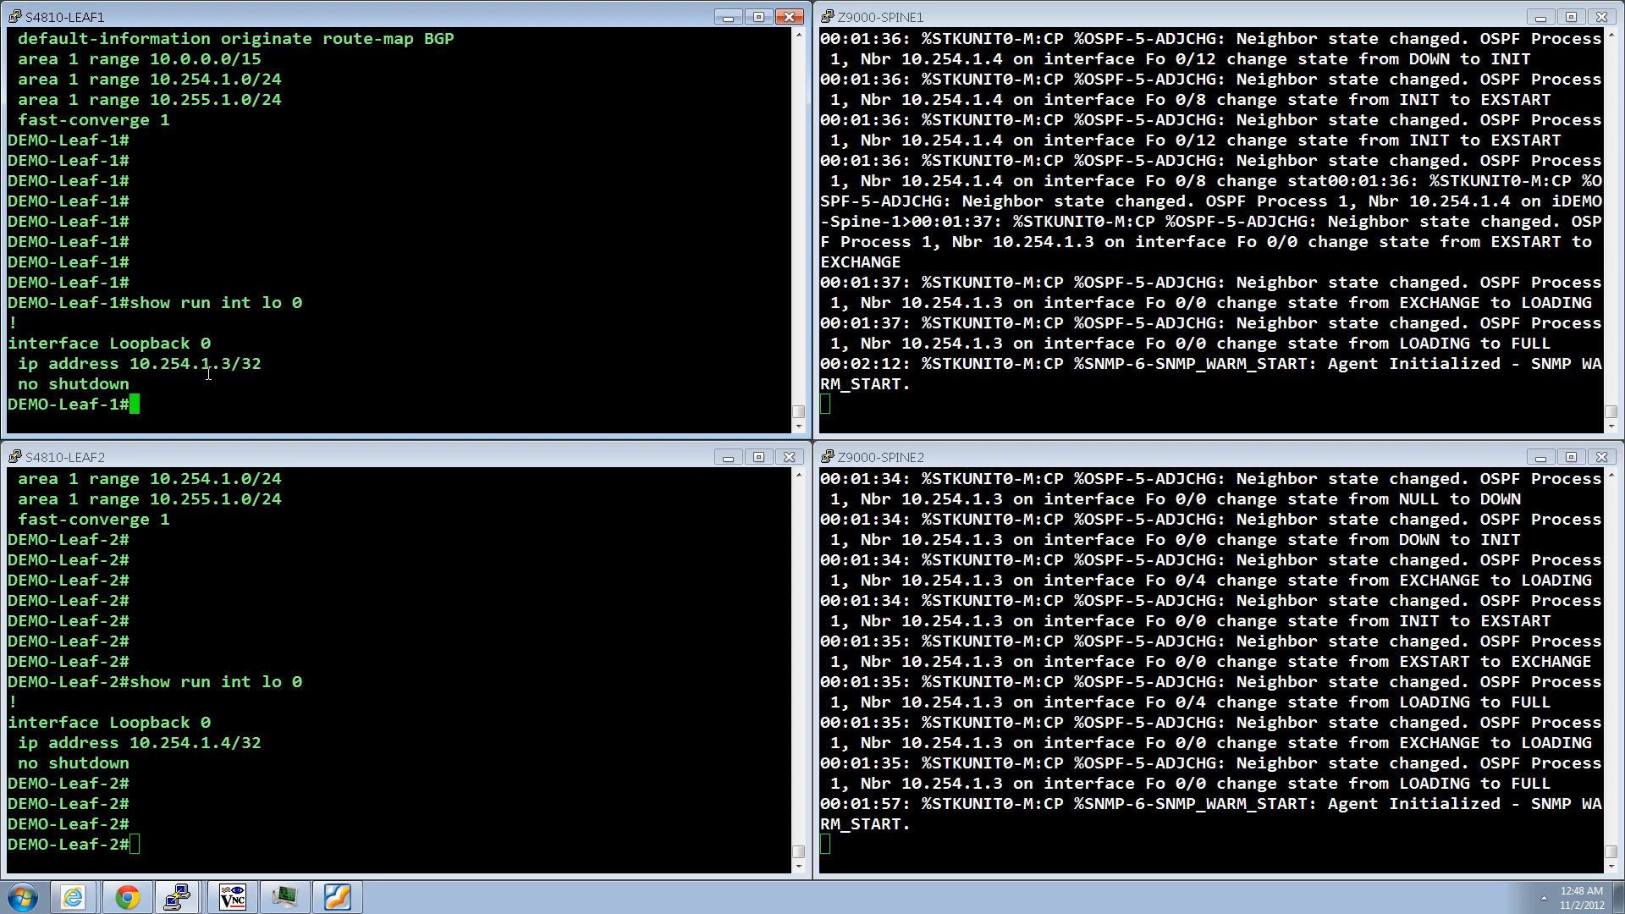
pyautogui.press('Return')
pyautogui.press('Return')
pyautogui.press('Return')
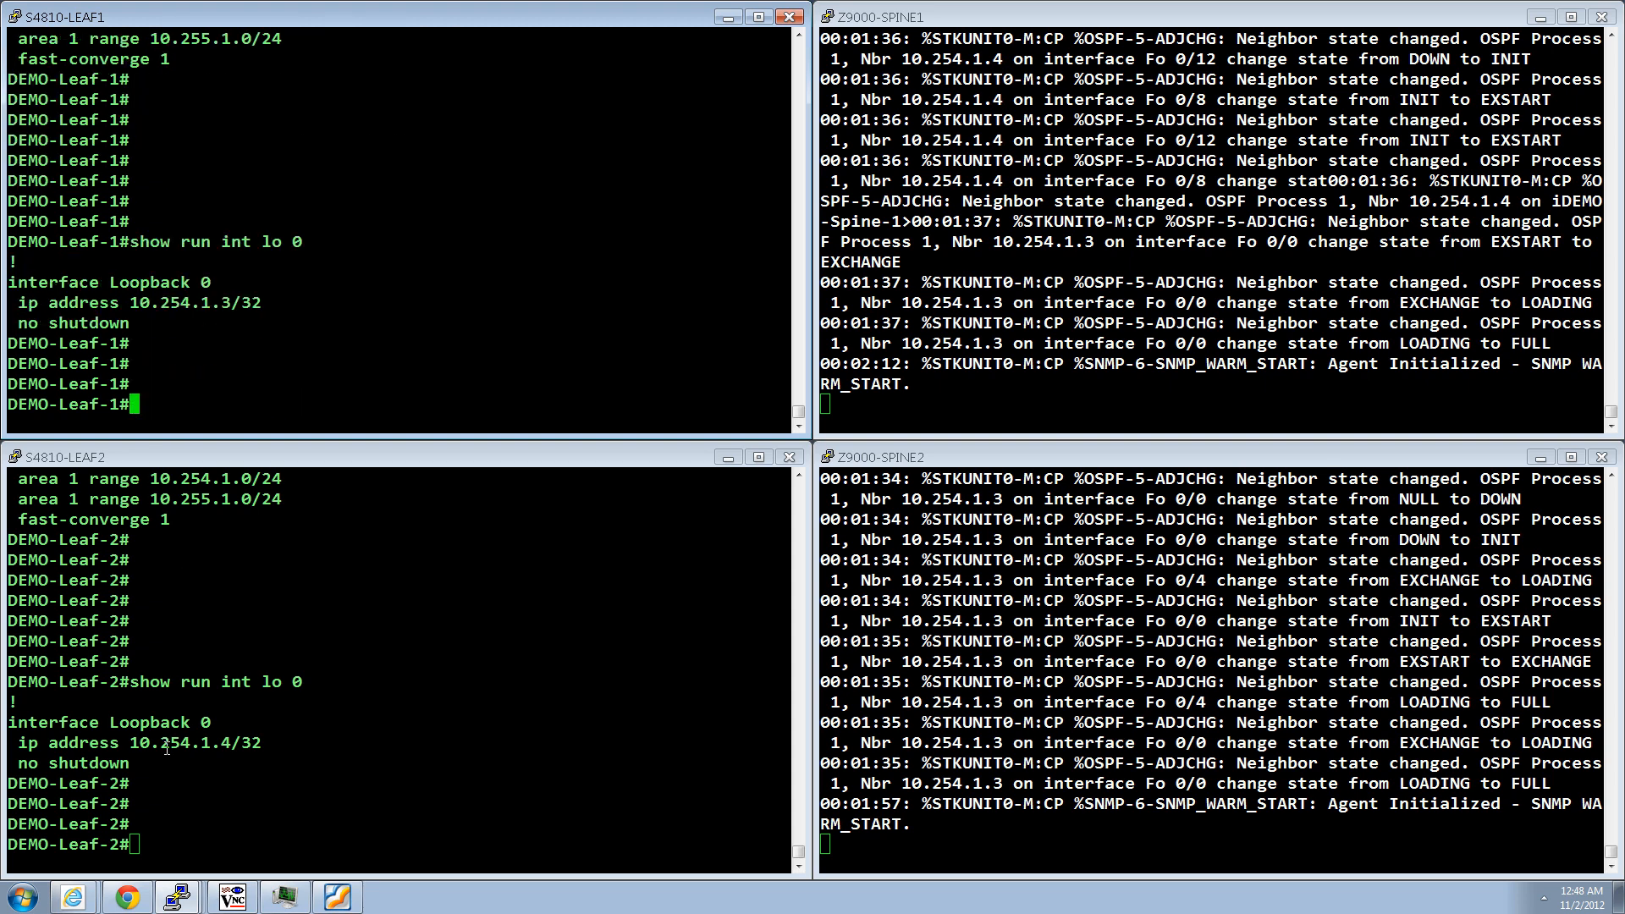
# Ping DEMO-Leaf-1's loopback address 10.254.1.3 from the DEMO-Leaf-2 console
pyautogui.click(214, 770)
pyautogui.write('ping ')
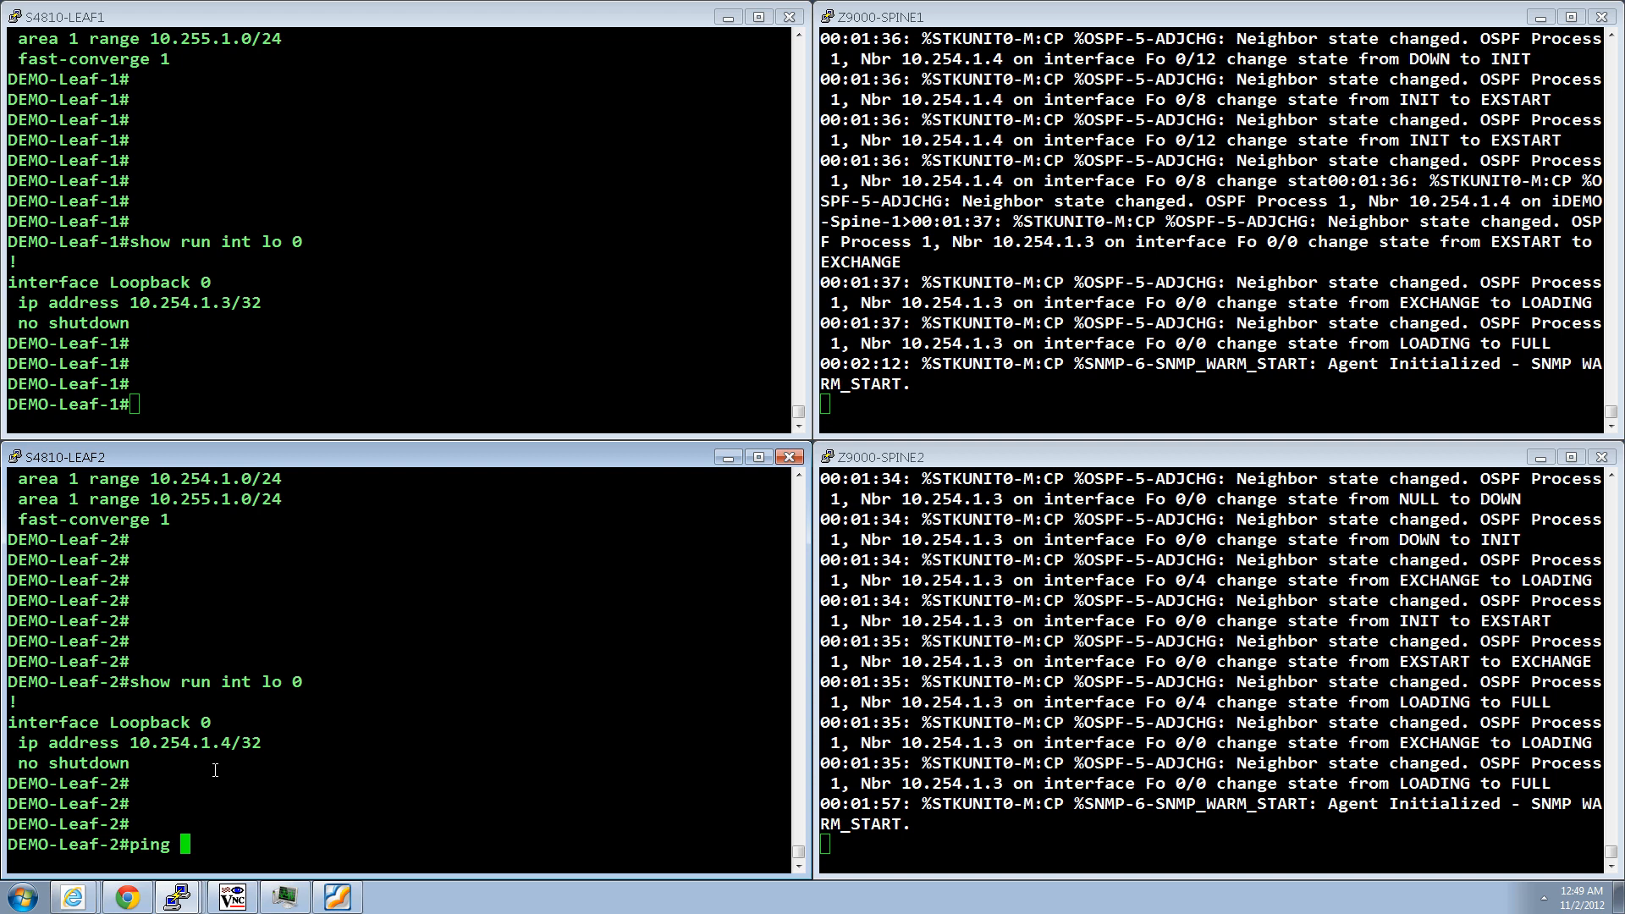
pyautogui.write('10.254.1.3')
pyautogui.press('Return')
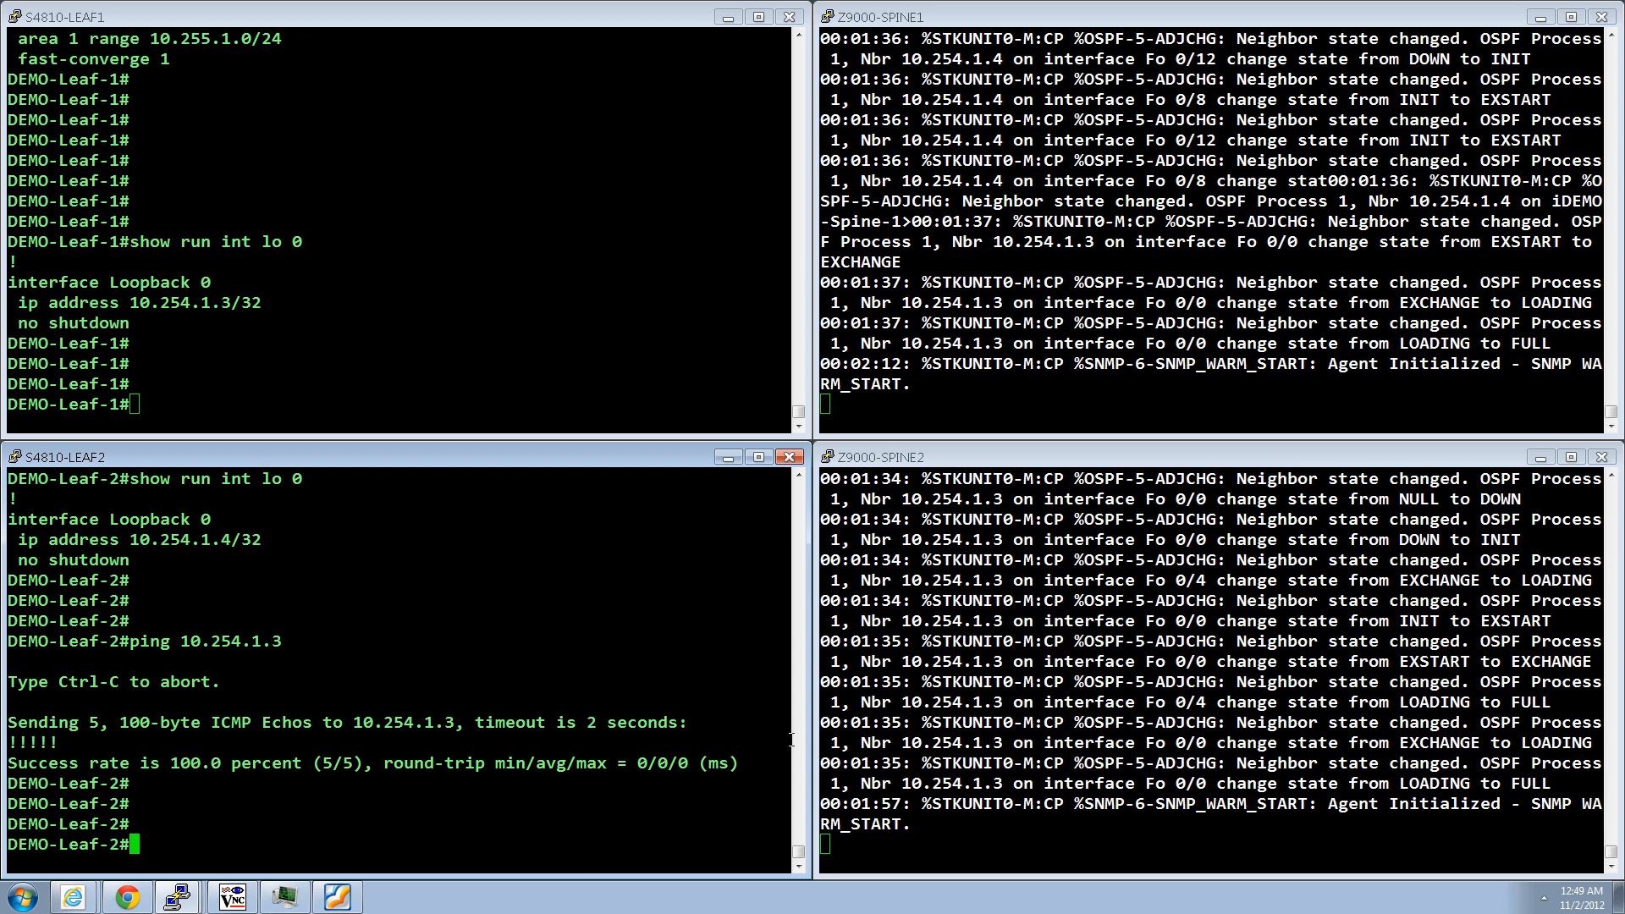
# Bring up the prompt on the Z9000-SPINE1 console and enter privileged mode with en, supplying the enable password
pyautogui.click(991, 347)
pyautogui.press('Return')
pyautogui.press('Return')
pyautogui.press('Return')
pyautogui.press('Return')
pyautogui.press('Return')
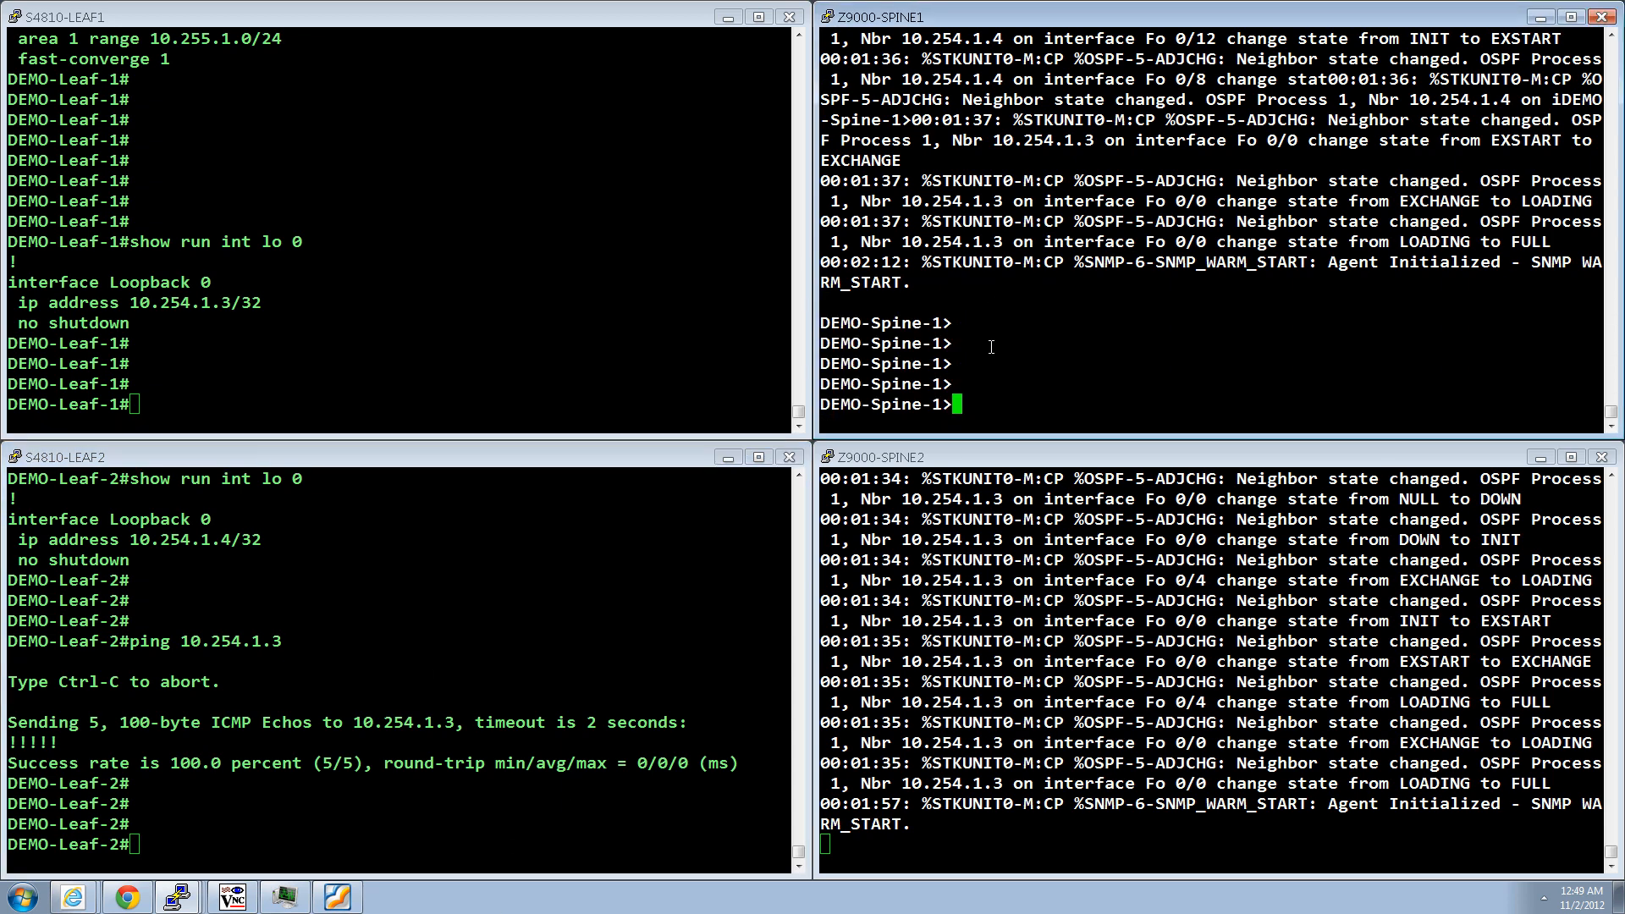
pyautogui.write('en')
pyautogui.press('Return')
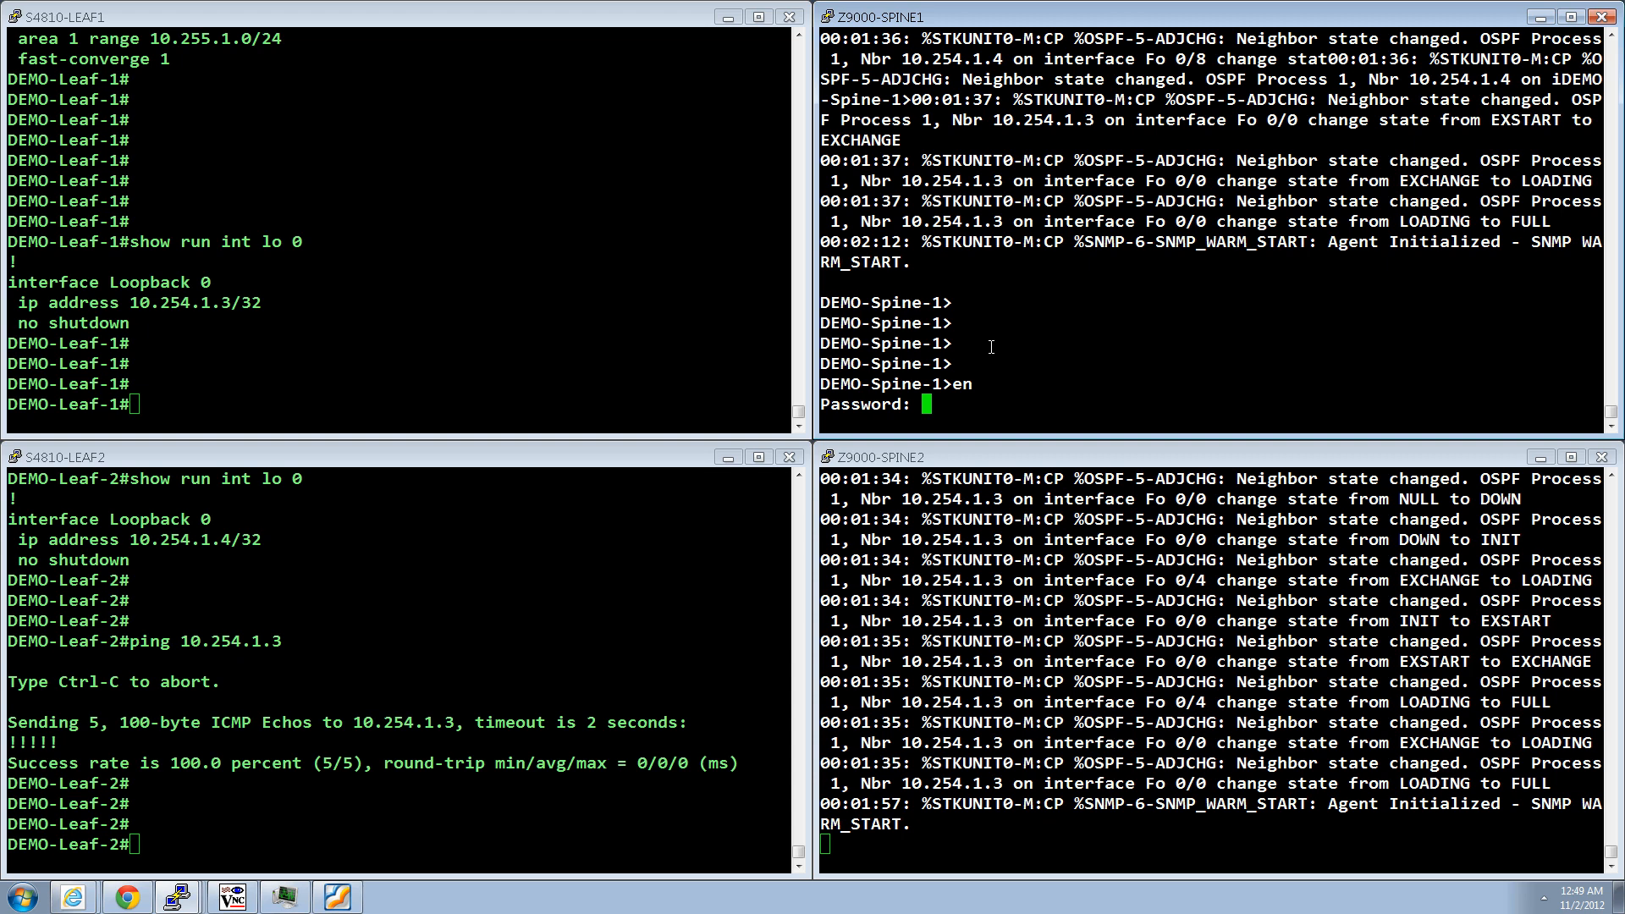
pyautogui.press('Return')
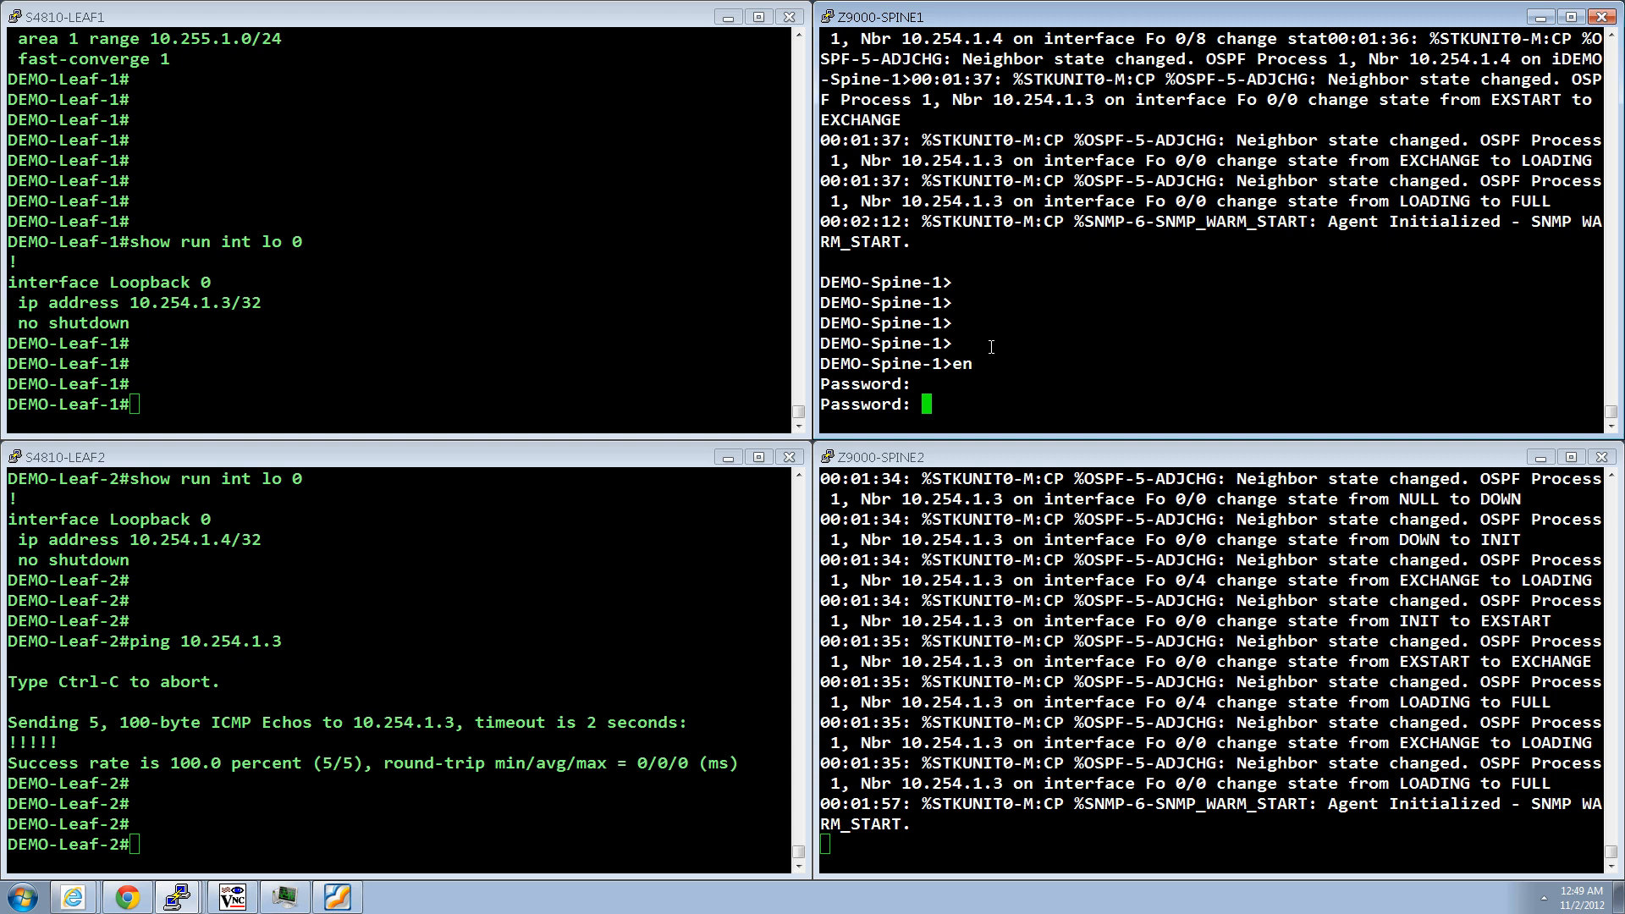
pyautogui.press('Return')
pyautogui.press('Return')
pyautogui.press('Return')
pyautogui.press('Return')
pyautogui.press('Return')
pyautogui.press('Return')
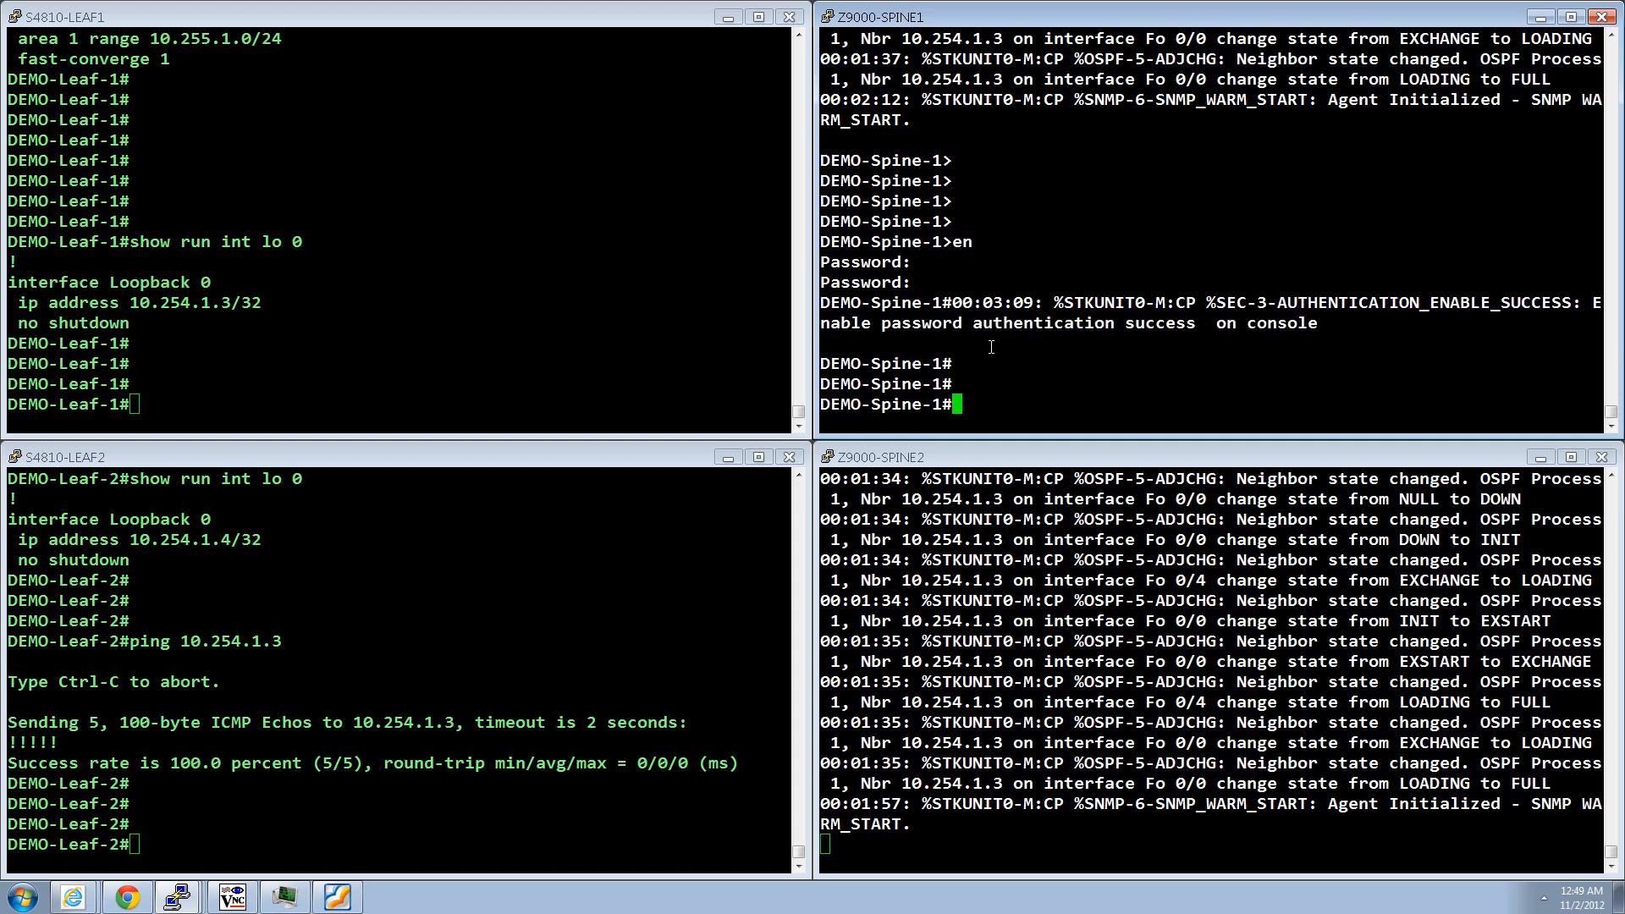
# Display the OSPF running configuration on DEMO-Spine-1 with show run ospf
pyautogui.write('show run i')
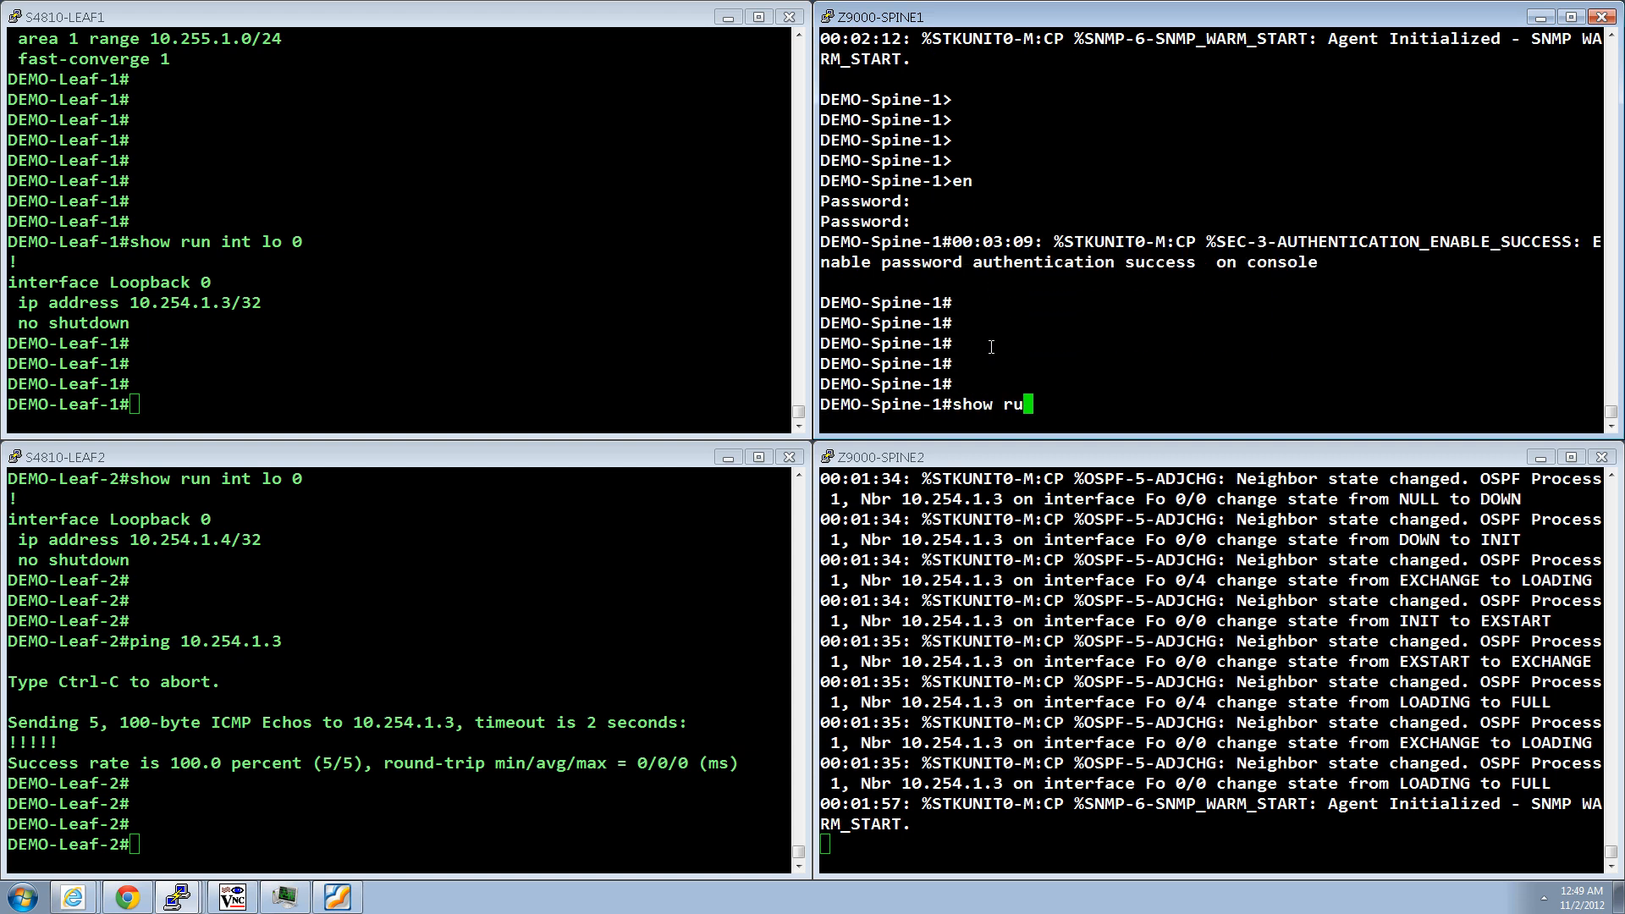
pyautogui.press('BackSpace')
pyautogui.write('ospf')
pyautogui.press('Return')
pyautogui.press('Return')
pyautogui.press('Return')
pyautogui.press('Return')
pyautogui.press('Return')
pyautogui.press('Return')
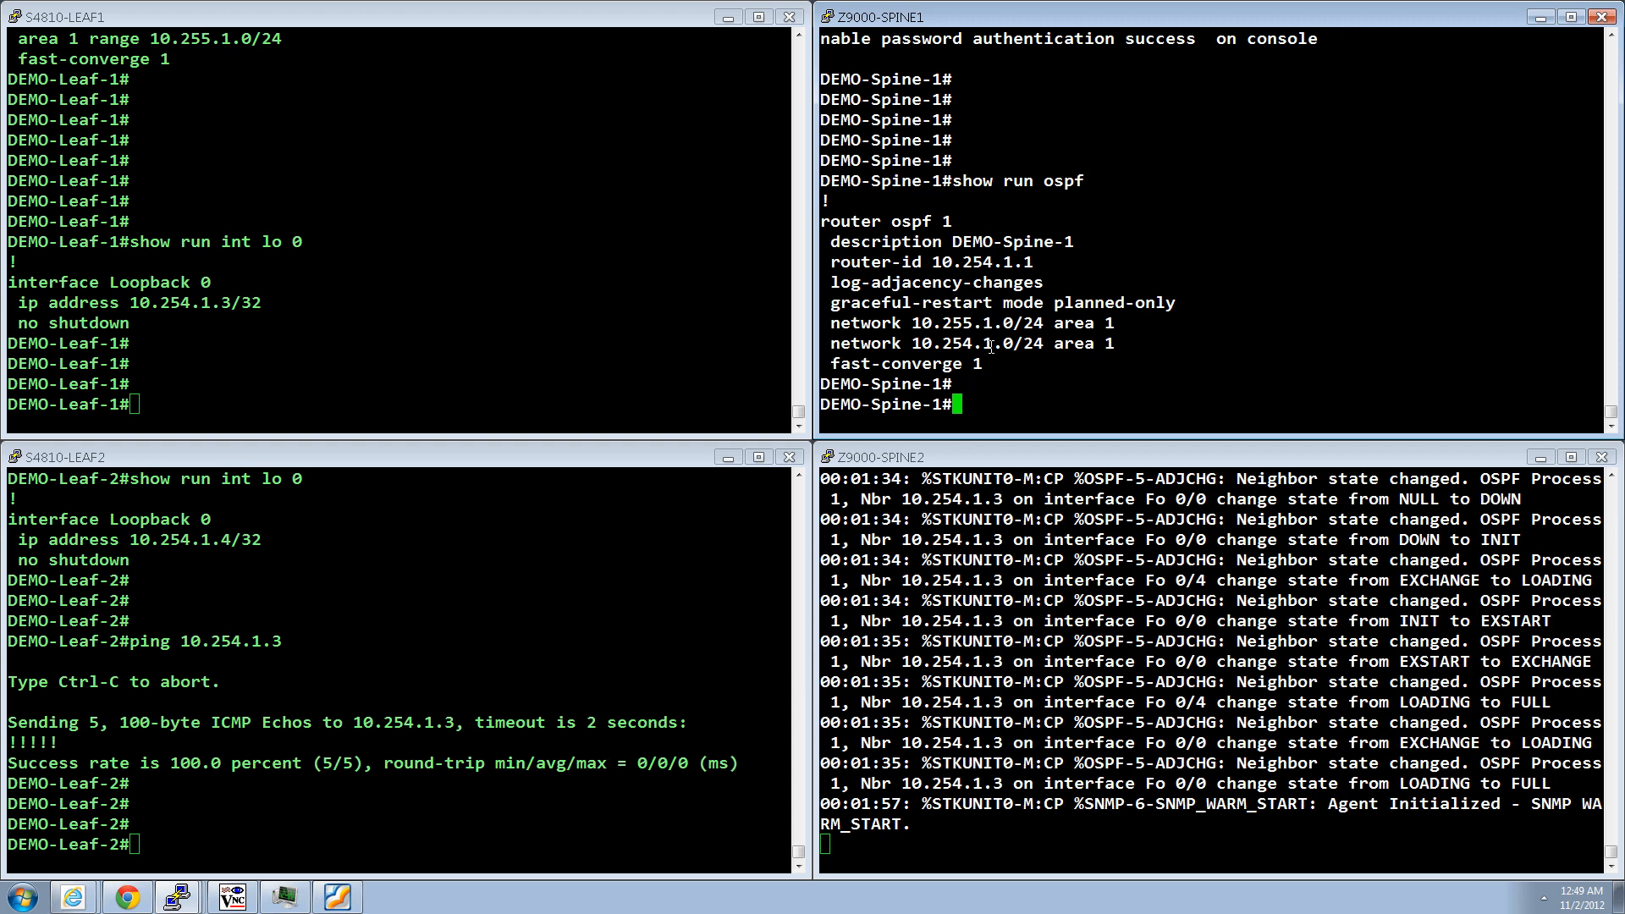
pyautogui.press('Return')
pyautogui.press('Return')
# Display the IP routing table on DEMO-Spine-1 with show ip ro and page through to its end
pyautogui.write('show ')
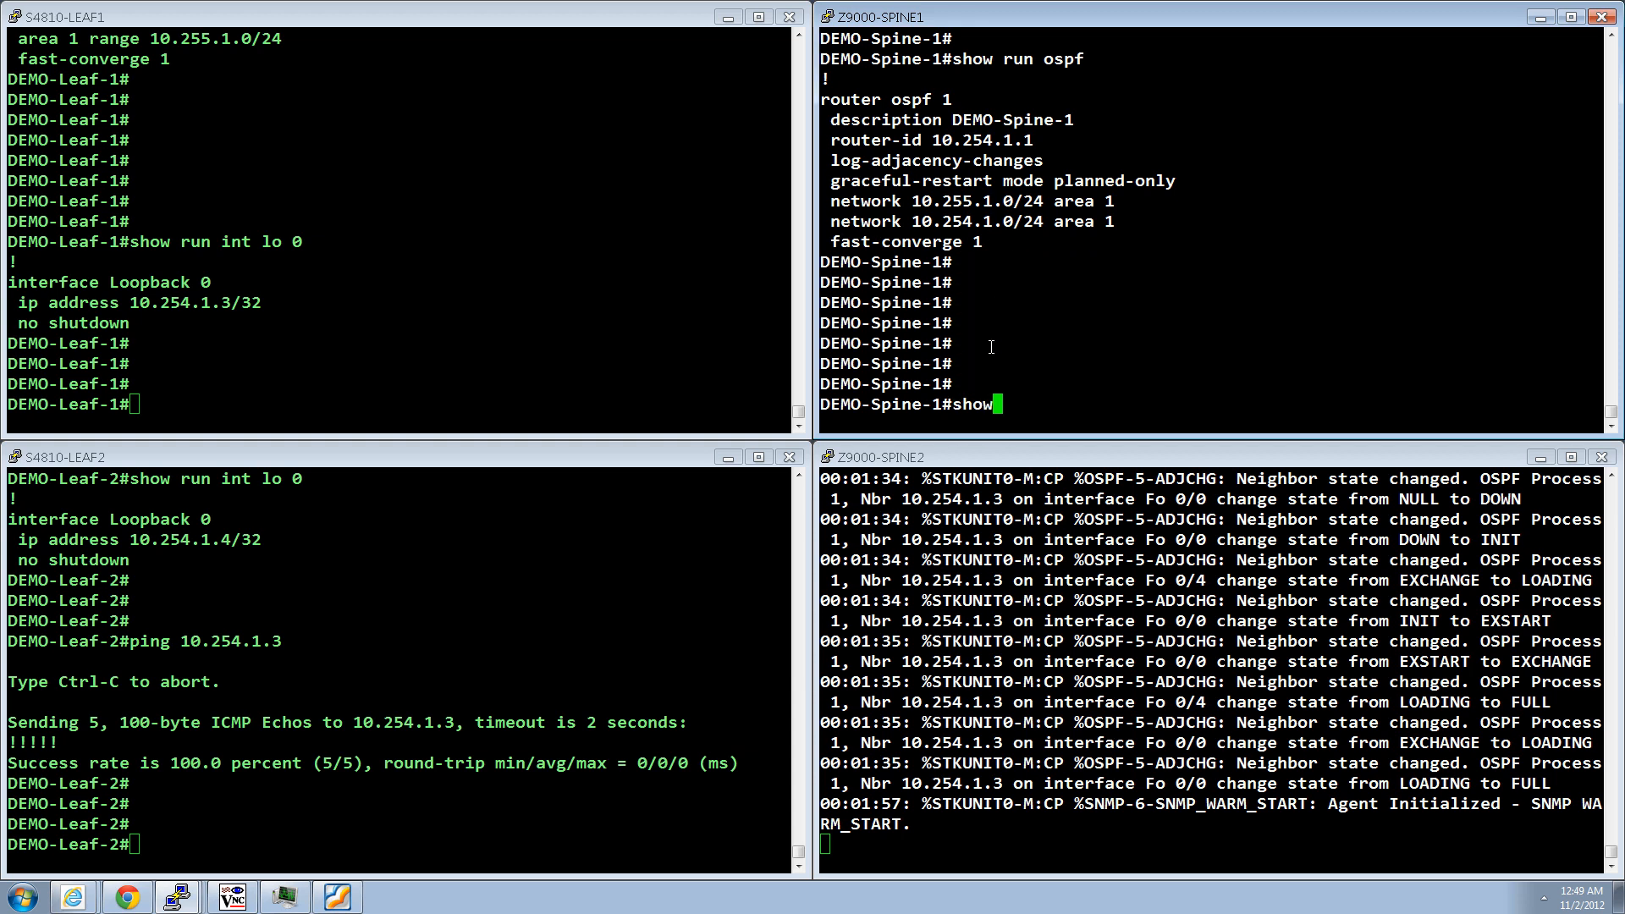
pyautogui.write('ip ro')
pyautogui.press('Return')
pyautogui.press('space')
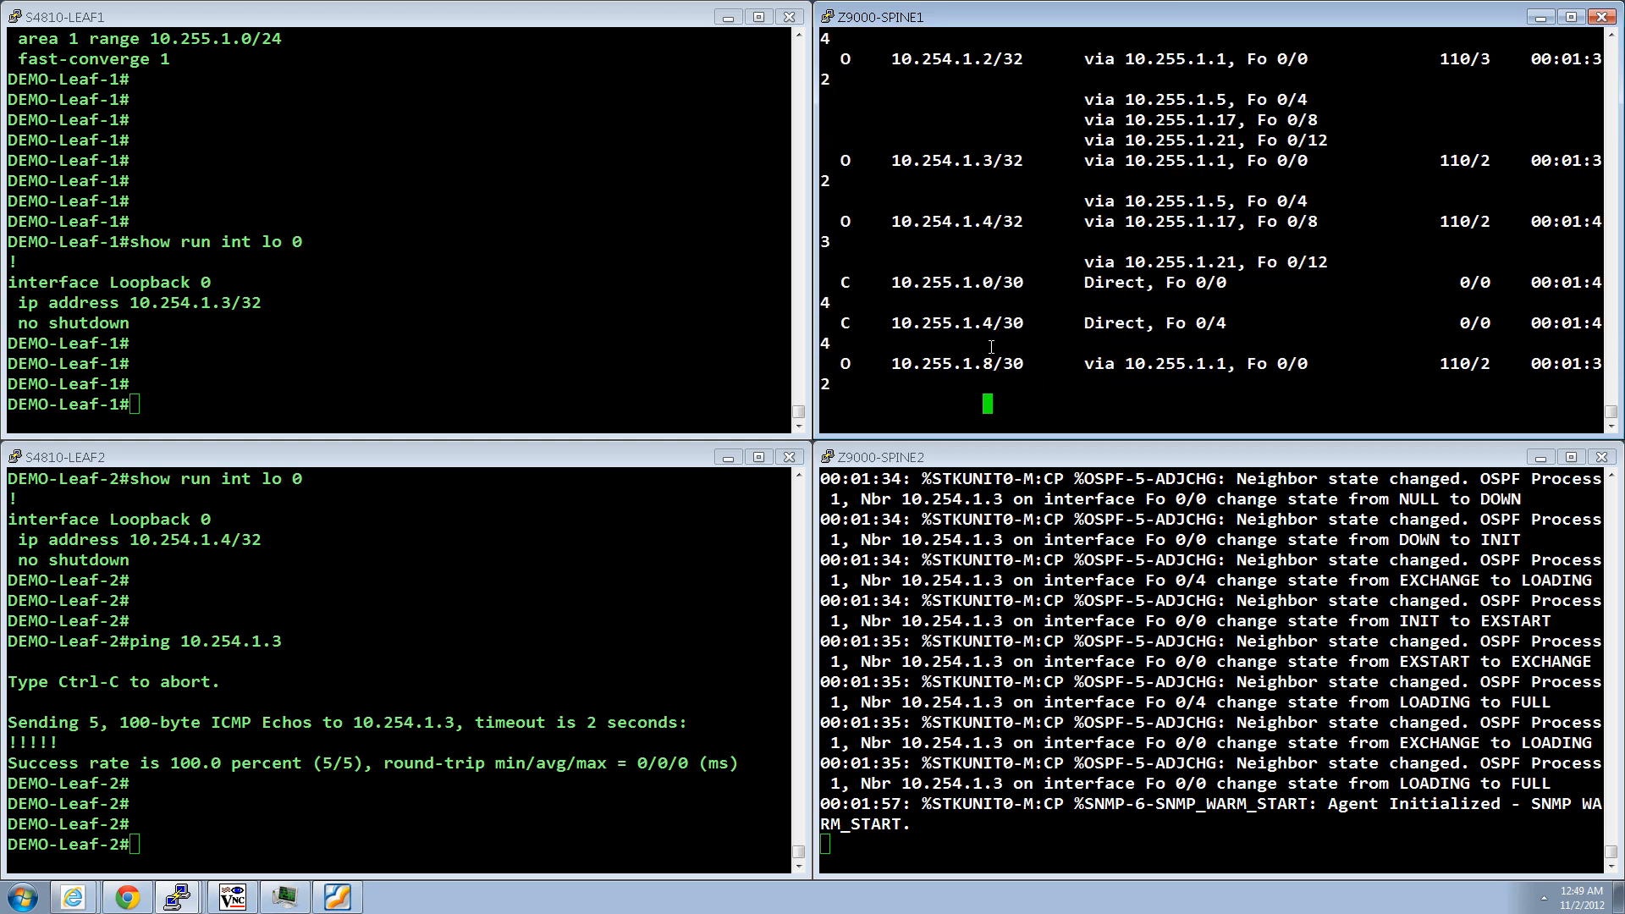
pyautogui.press('Return')
pyautogui.press('Return')
pyautogui.press('Return')
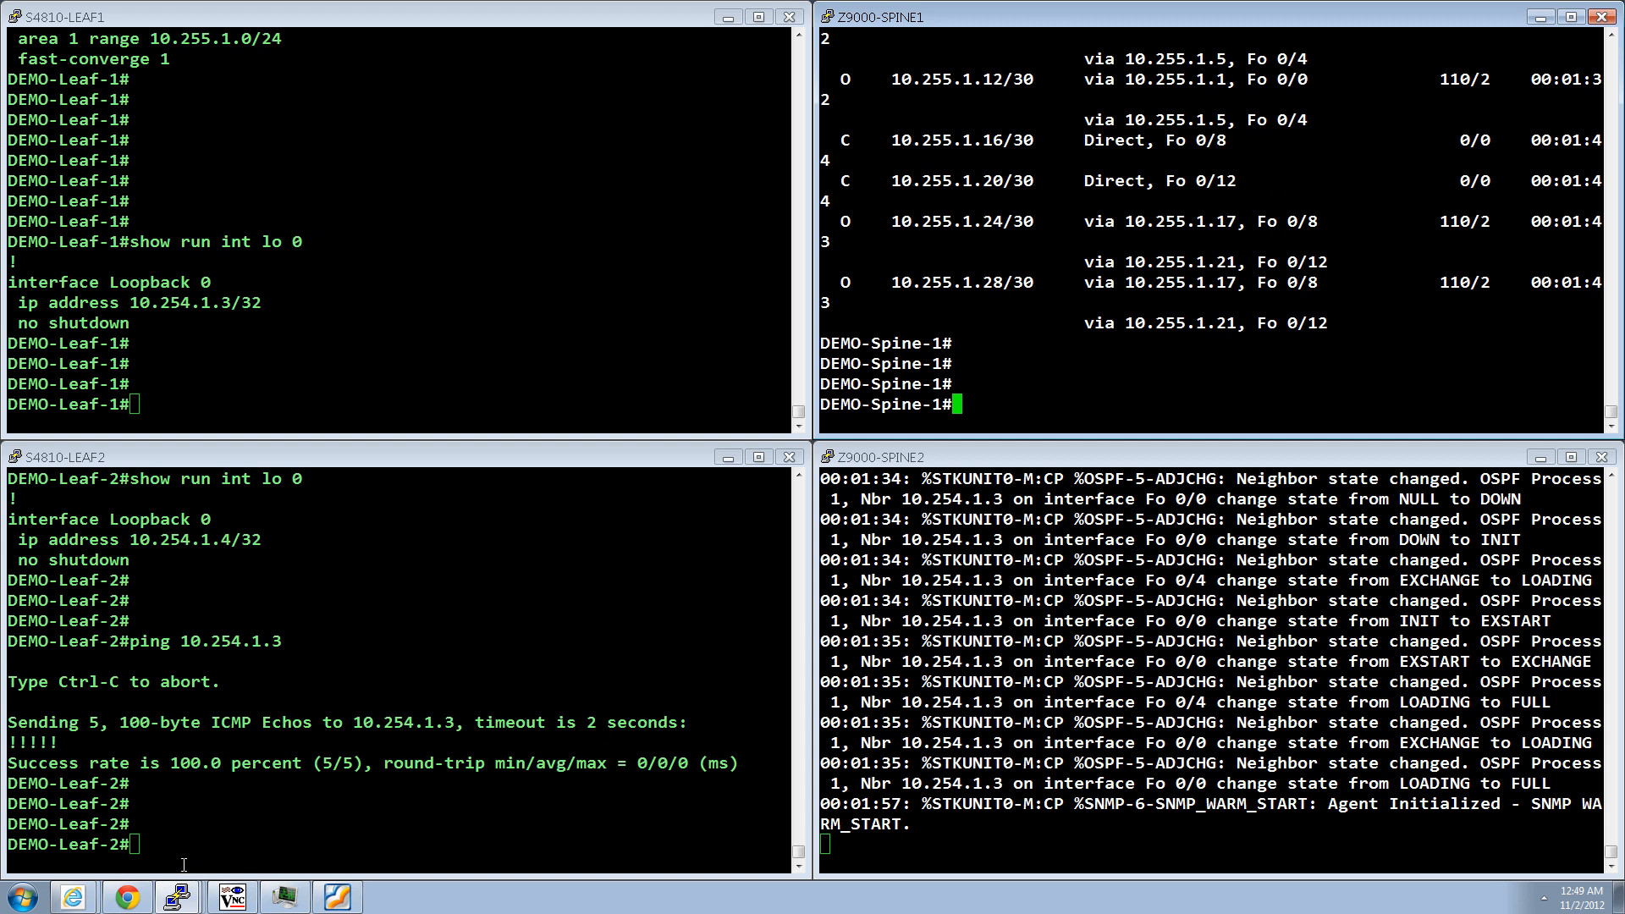
pyautogui.click(231, 343)
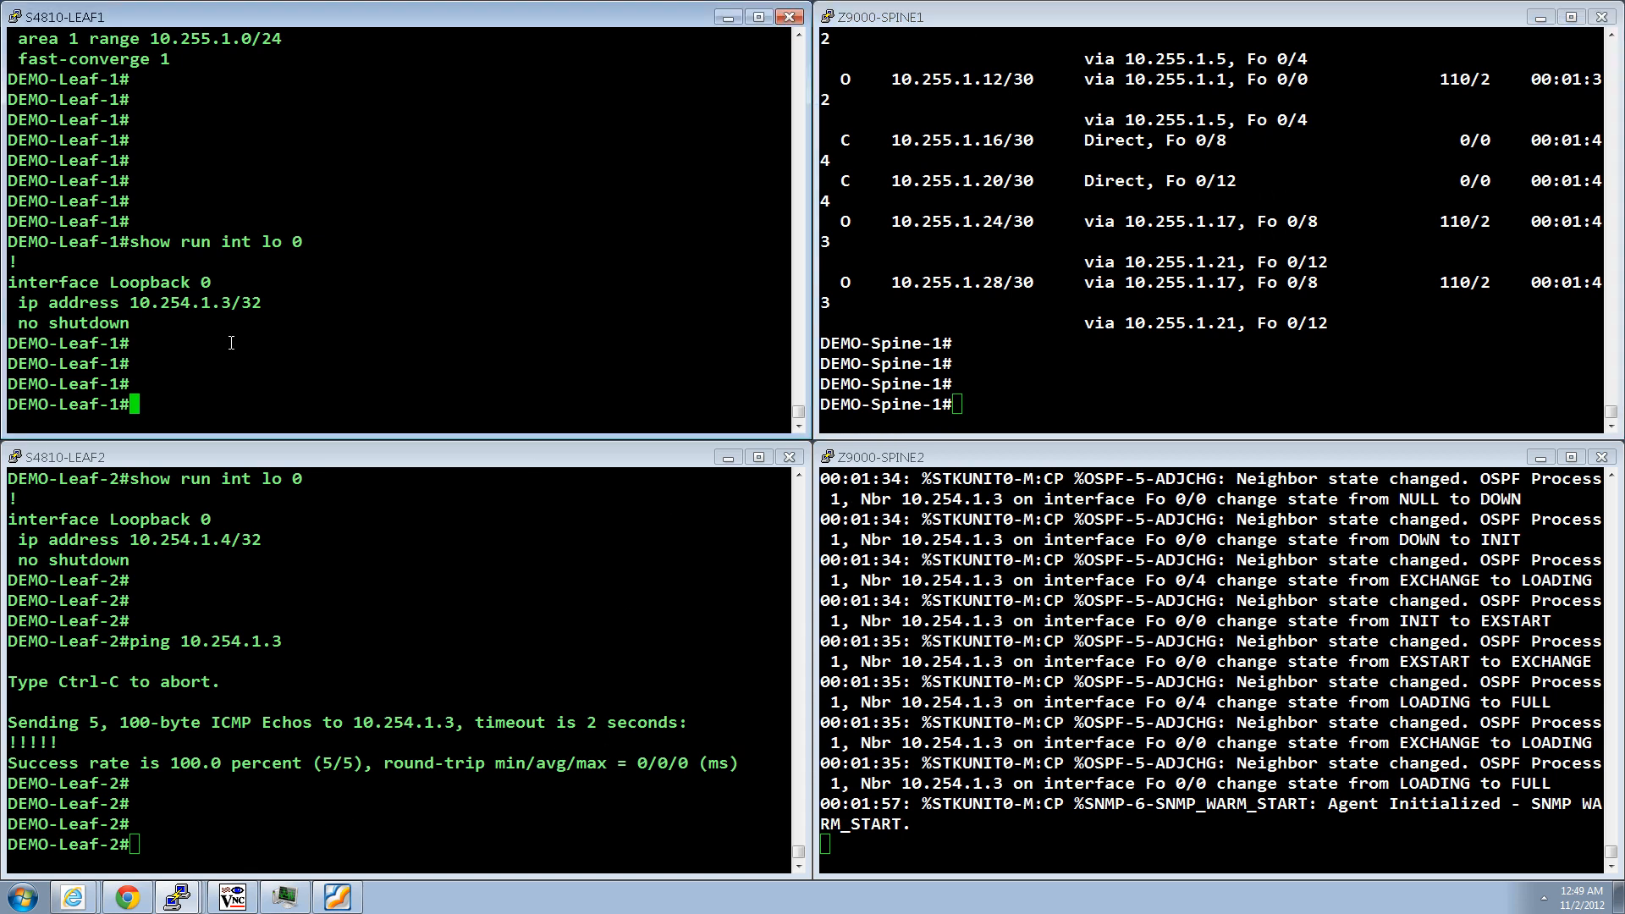
pyautogui.press('Return')
pyautogui.press('Return')
pyautogui.press('Return')
# Bring up the command prompt on the Z9000-SPINE2 console
pyautogui.click(1038, 630)
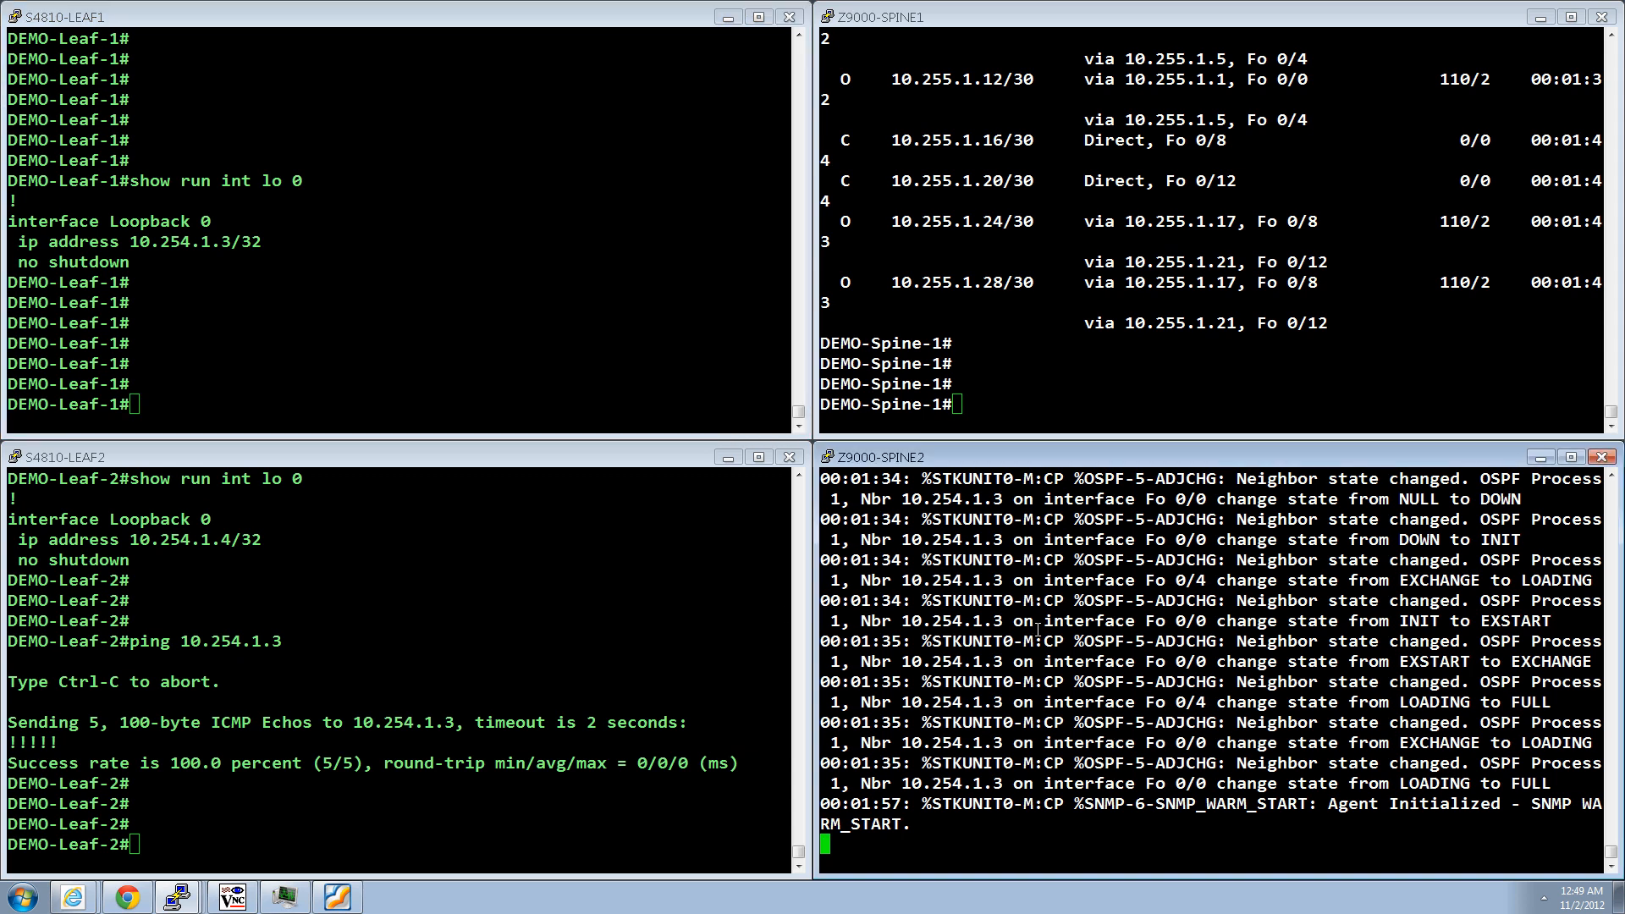
pyautogui.press('Return')
pyautogui.press('Return')
pyautogui.press('Return')
pyautogui.press('Return')
pyautogui.press('Return')
pyautogui.press('Return')
pyautogui.press('Return')
pyautogui.press('Return')
pyautogui.press('Return')
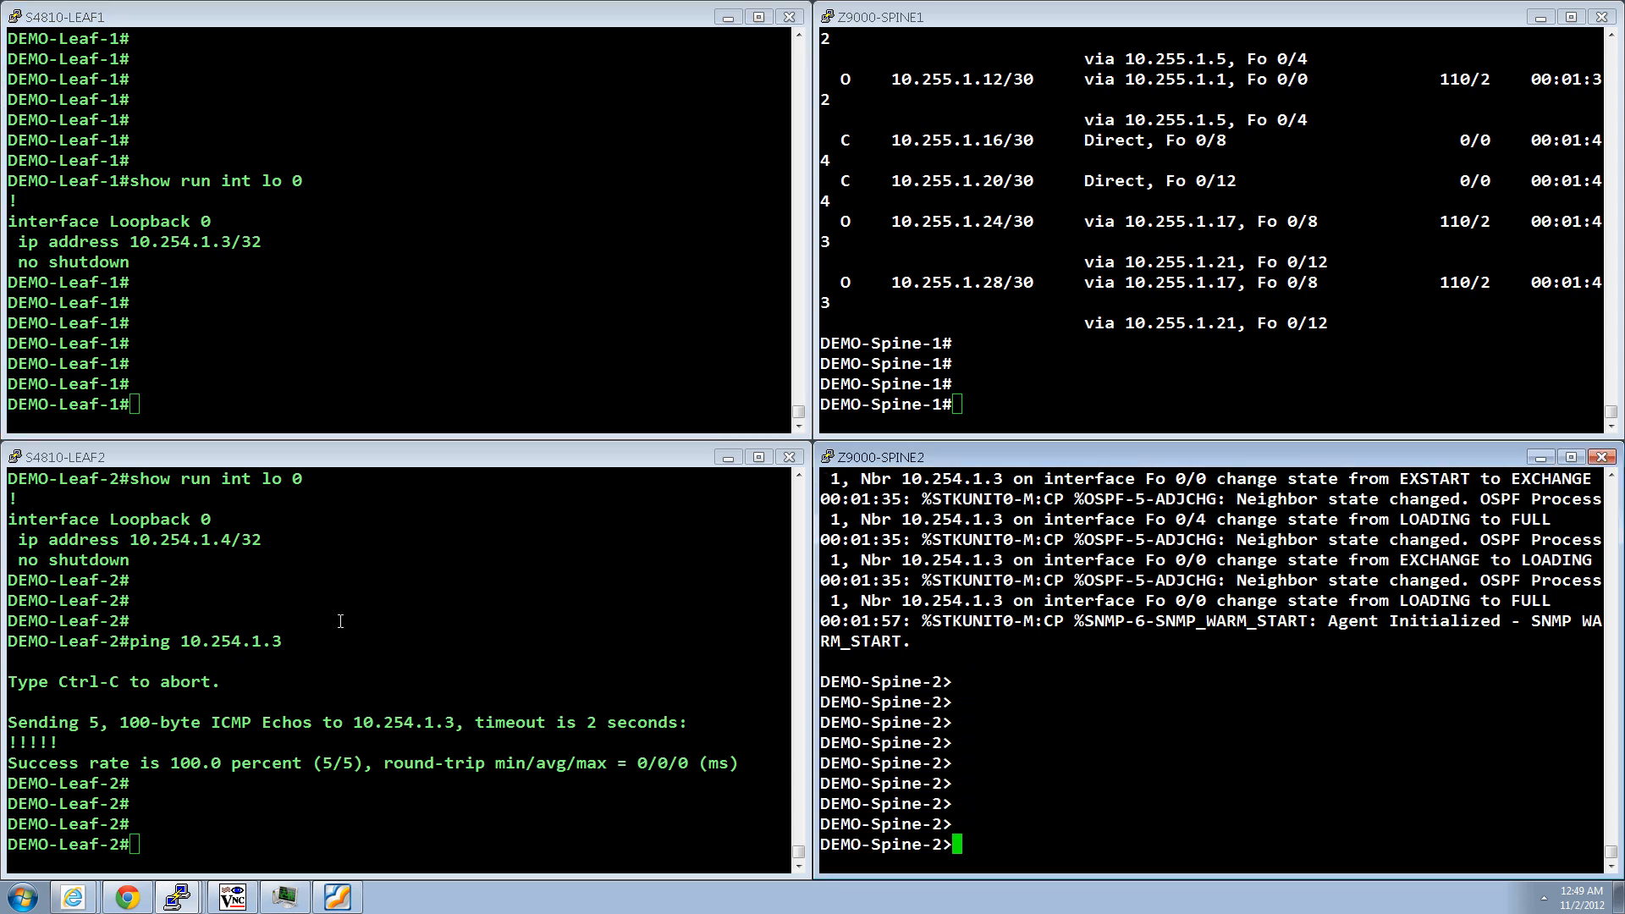
pyautogui.click(254, 610)
pyautogui.press('Return')
pyautogui.press('Return')
pyautogui.press('Return')
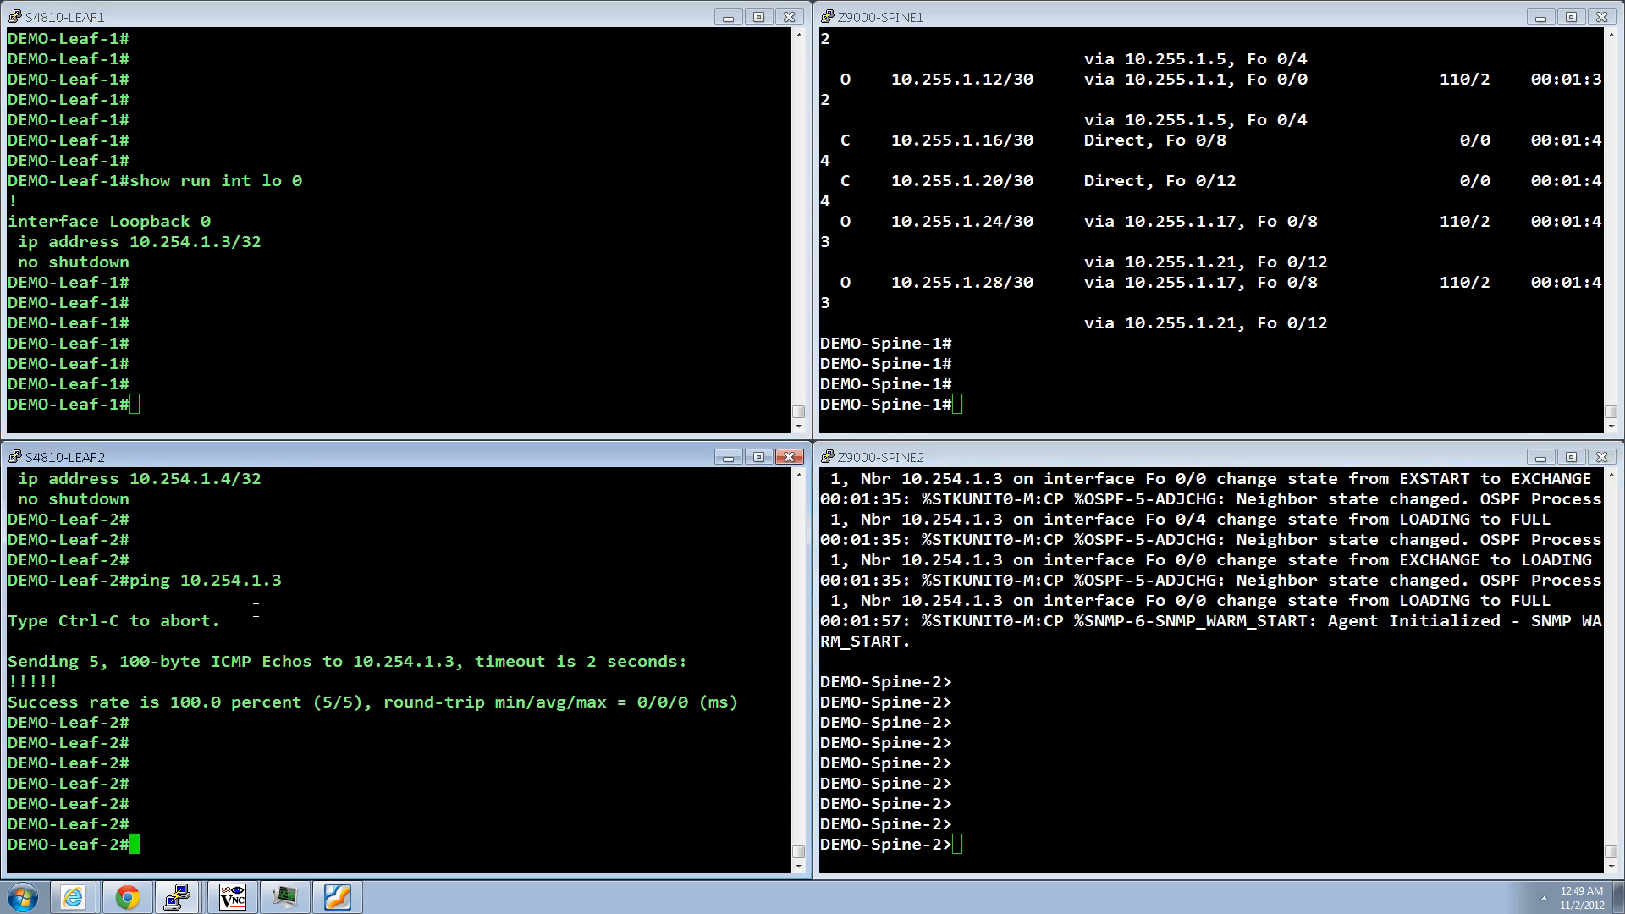
pyautogui.click(979, 229)
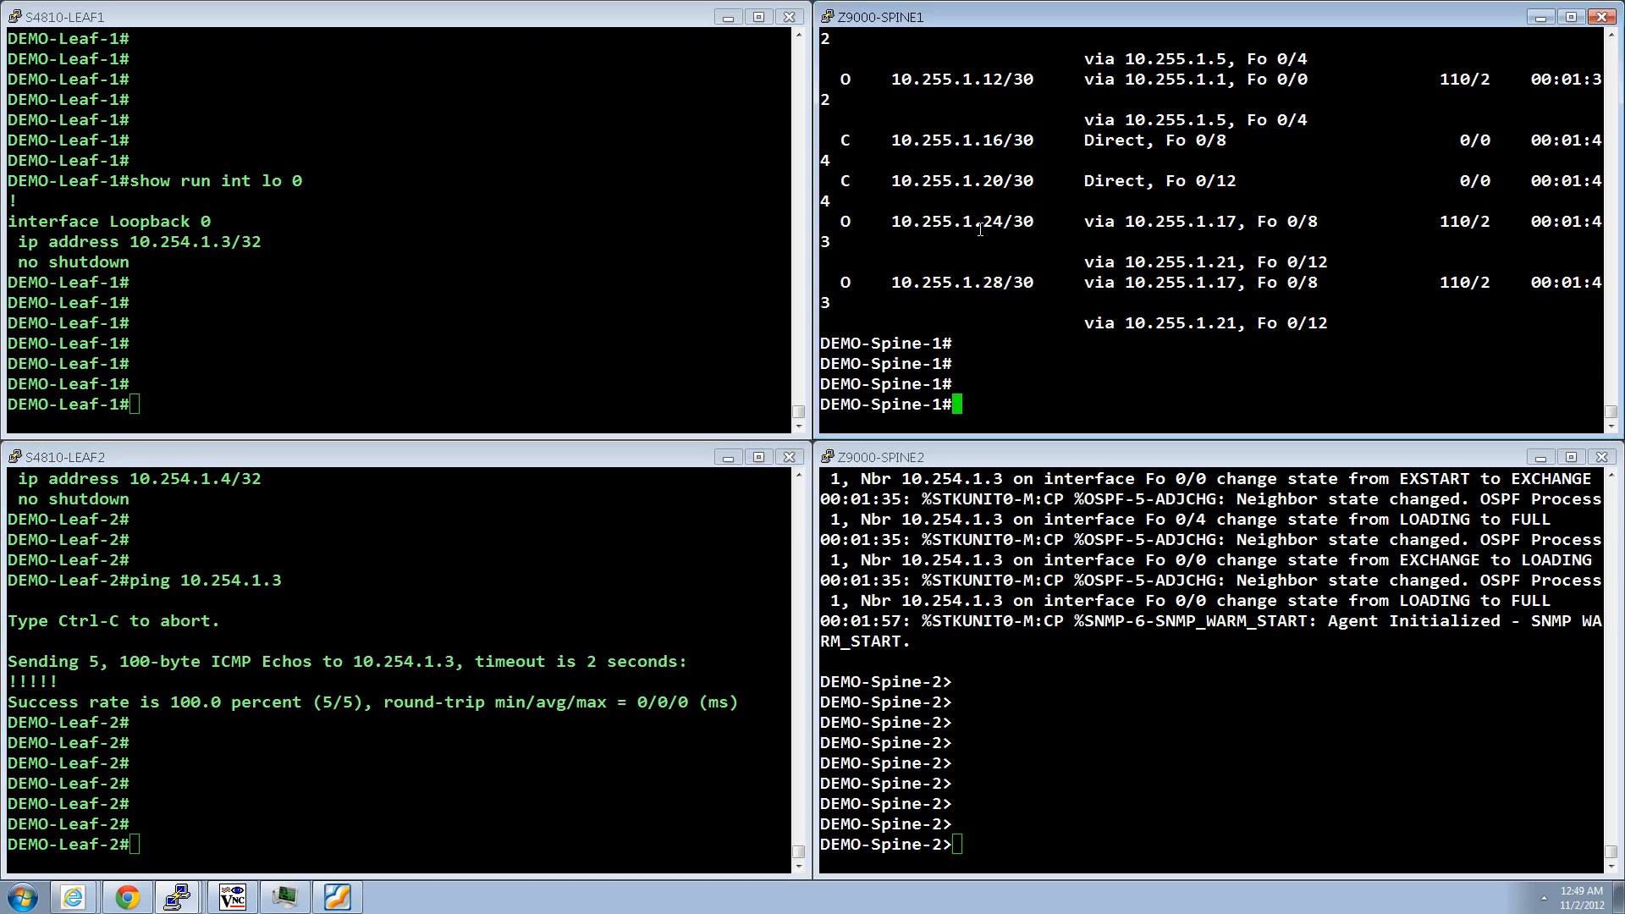
pyautogui.press('Return')
pyautogui.press('Return')
pyautogui.press('Return')
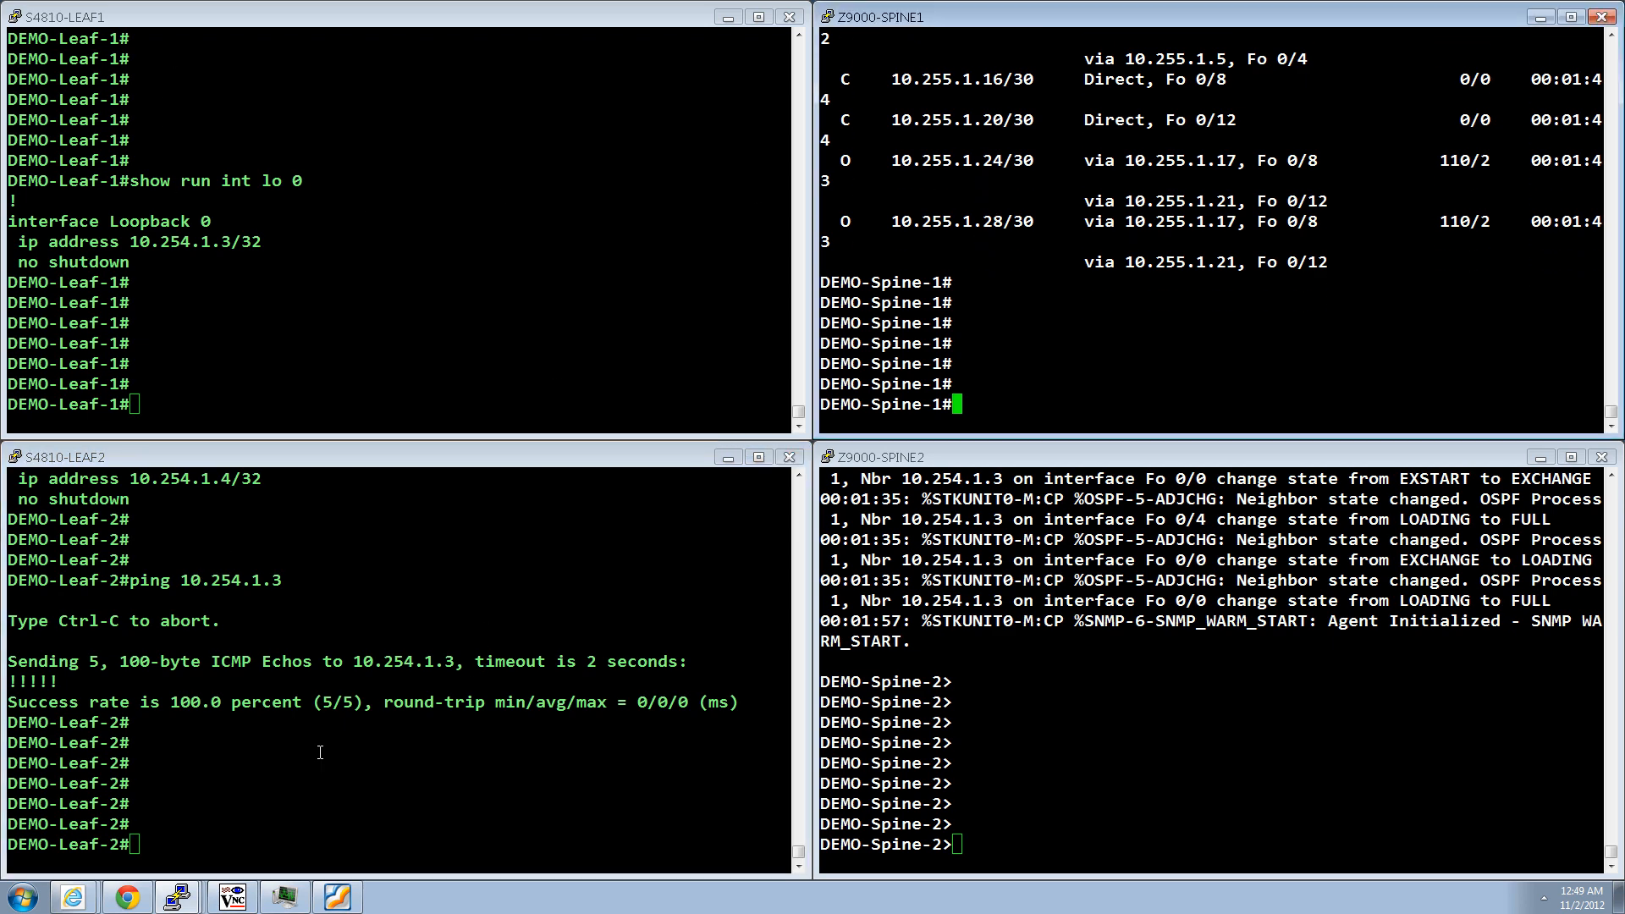
# Switch back to Dell Fabric Manager in the browser and check the deployment status of all four DEMO switches
pyautogui.click(127, 895)
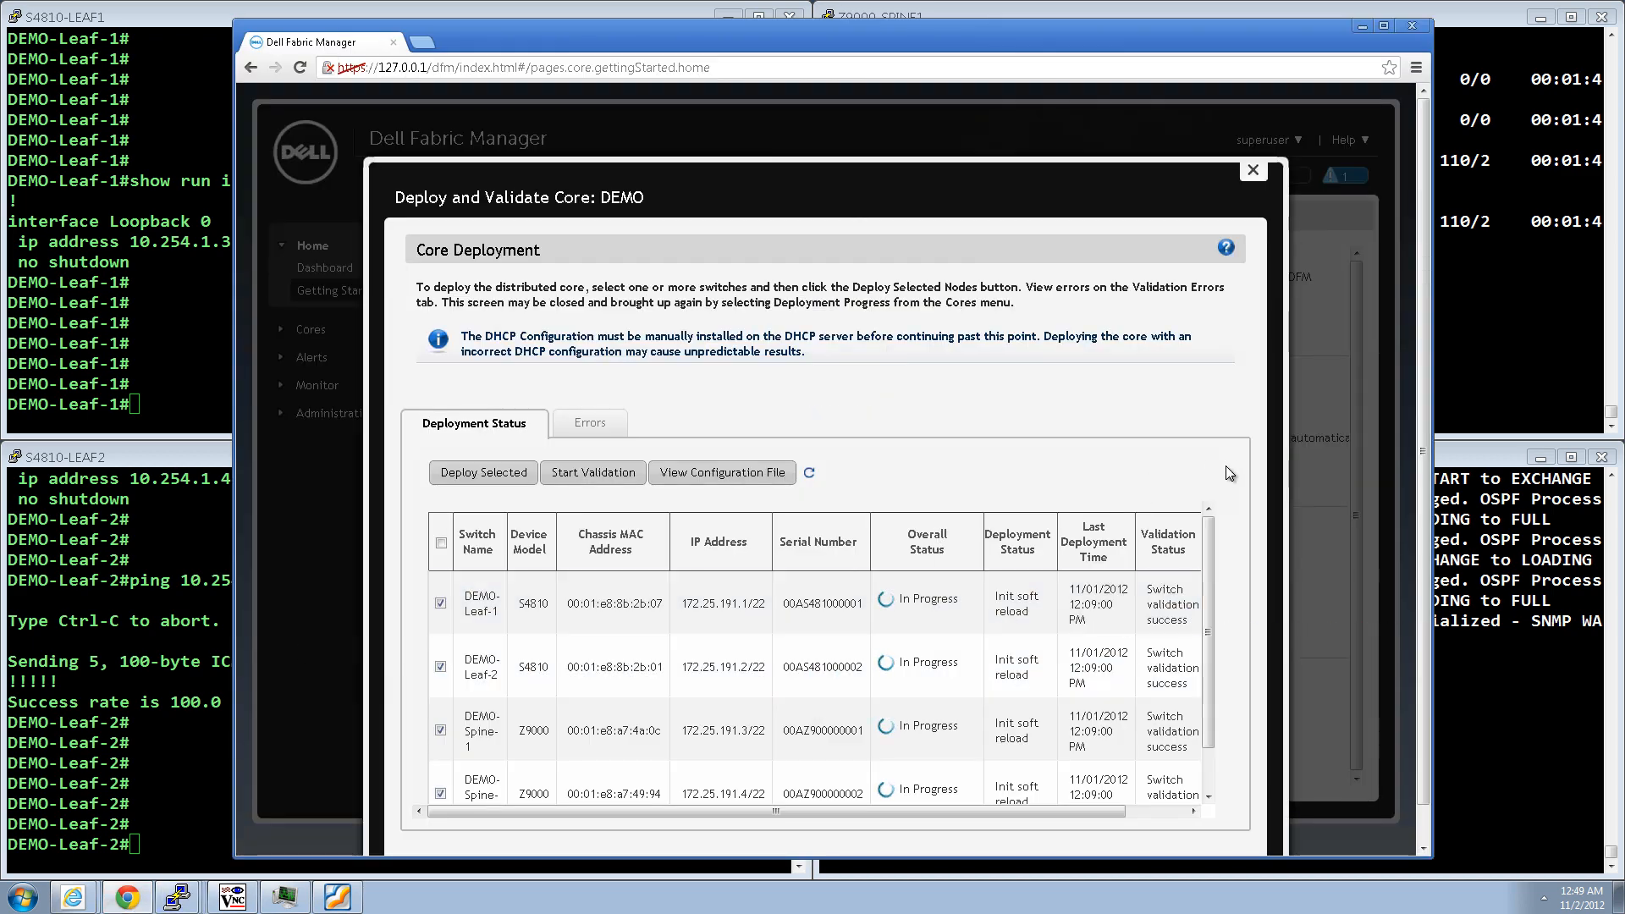
pyautogui.moveTo(1207, 546); pyautogui.dragTo(1210, 567)
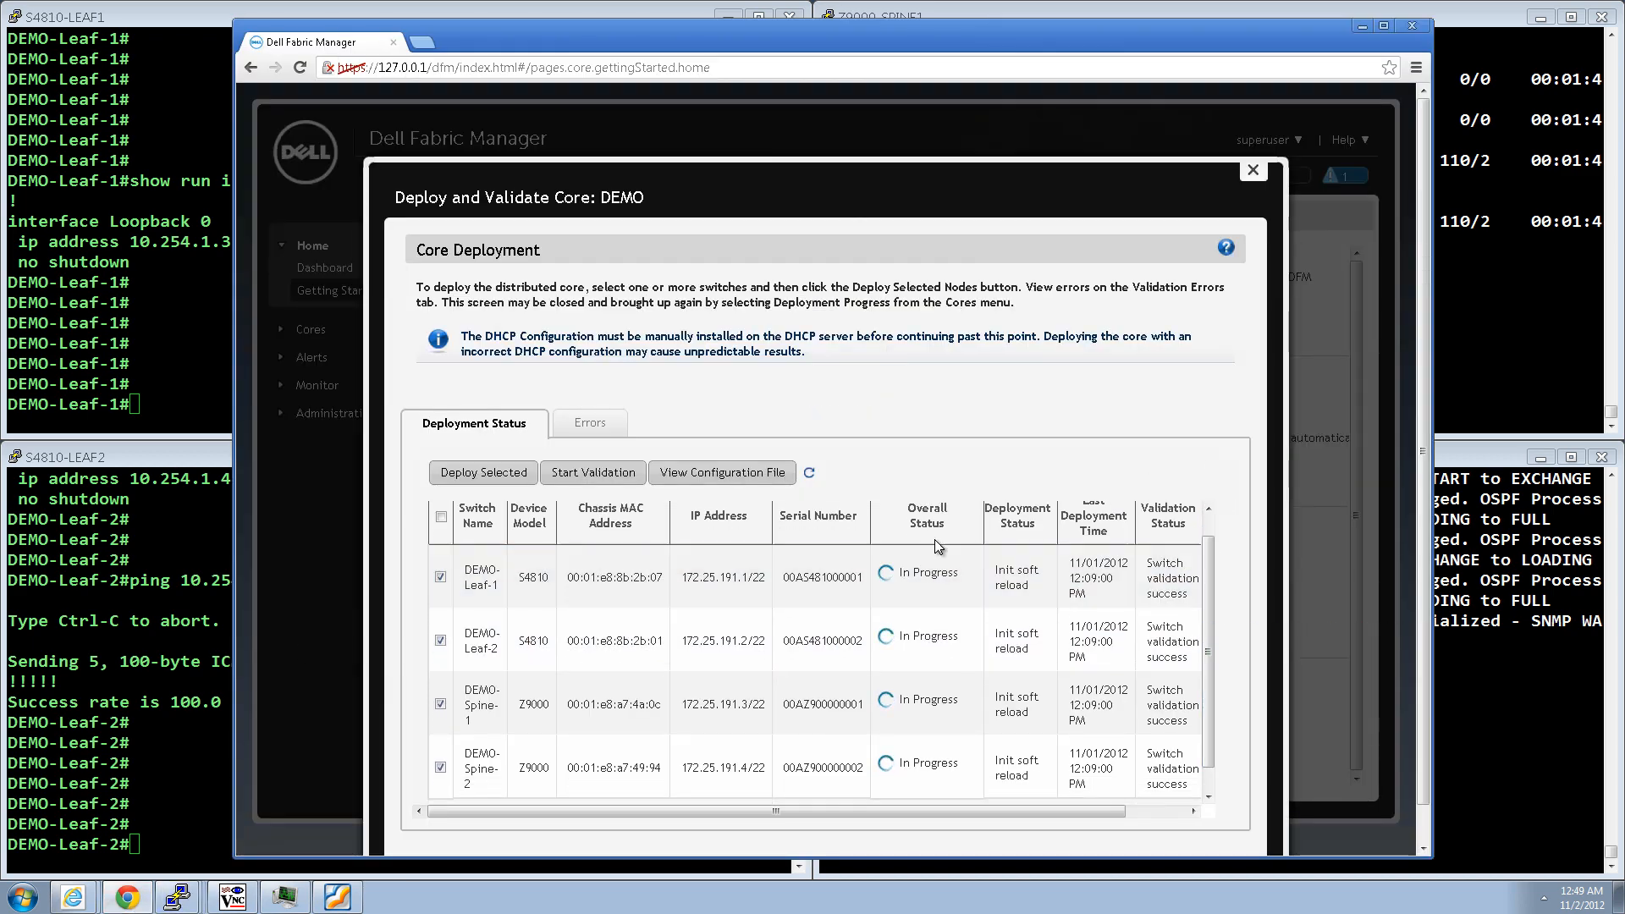
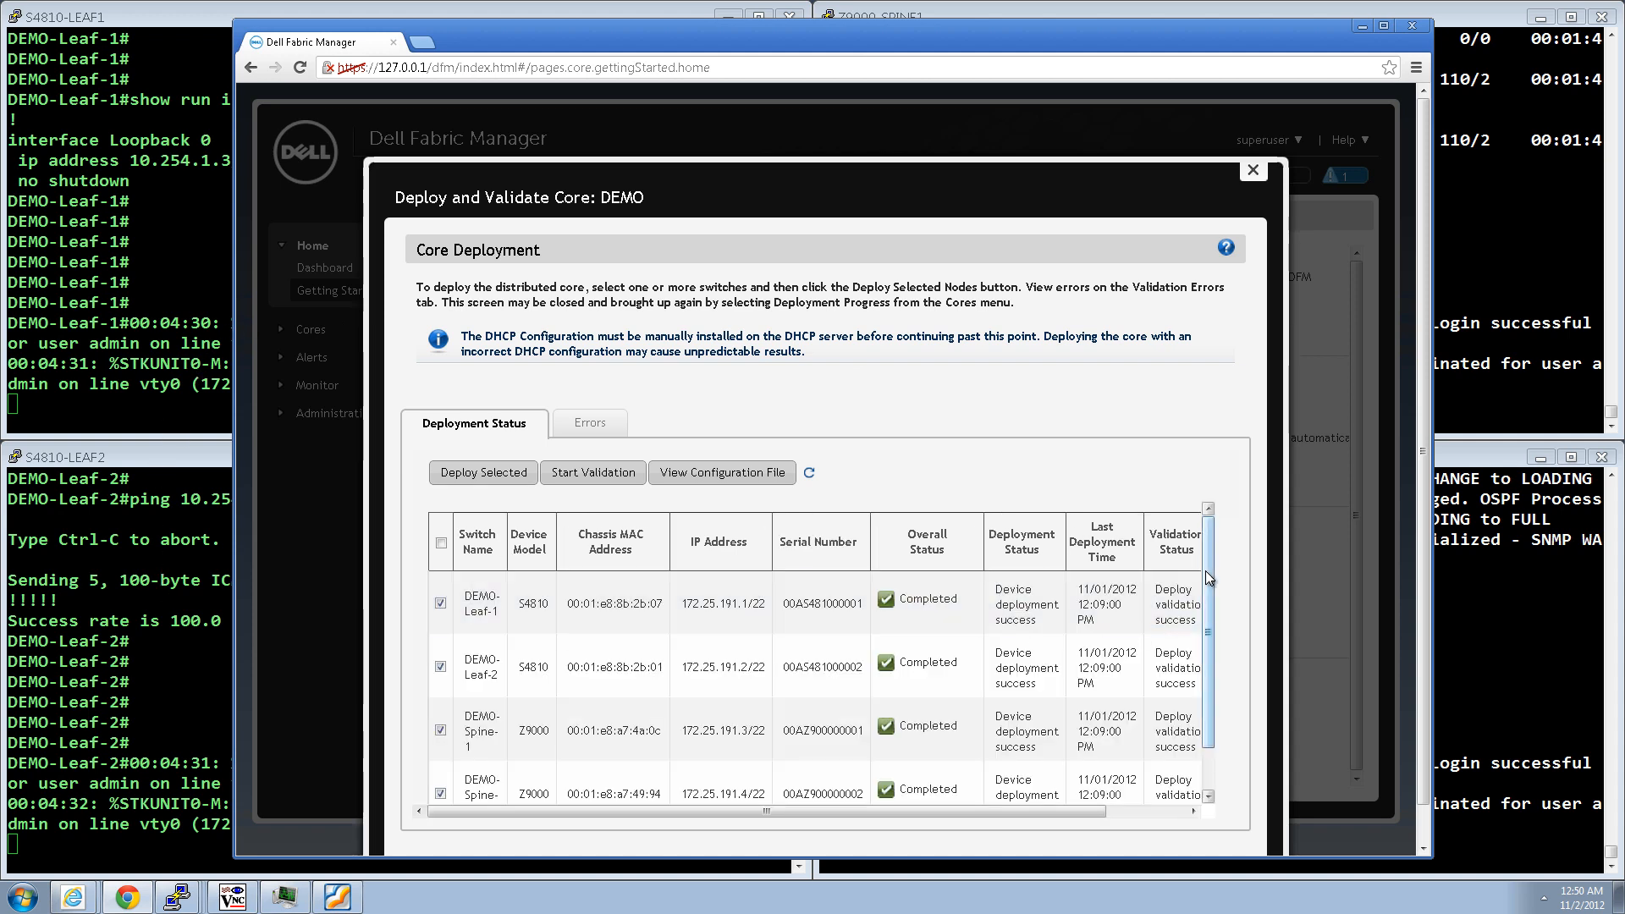
# Review the deployment and validation status and times of all DEMO core switches, and close the deployment window
pyautogui.moveTo(1205, 570); pyautogui.dragTo(1204, 618)
pyautogui.click(1168, 576)
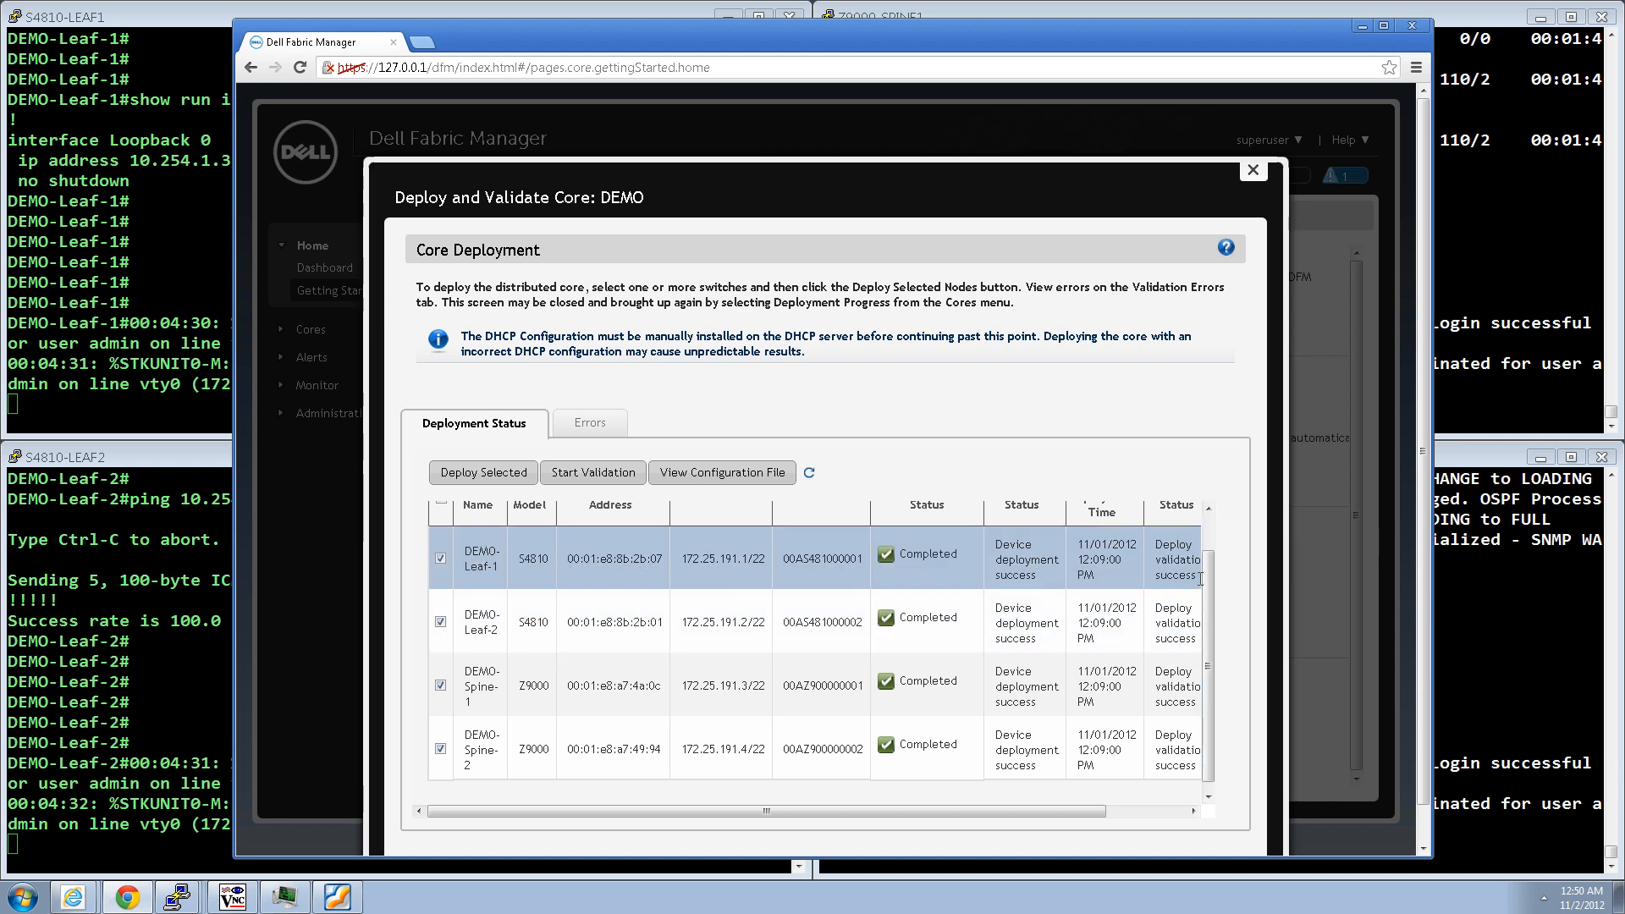
pyautogui.scroll(1, 1199, 578)
pyautogui.click(912, 636)
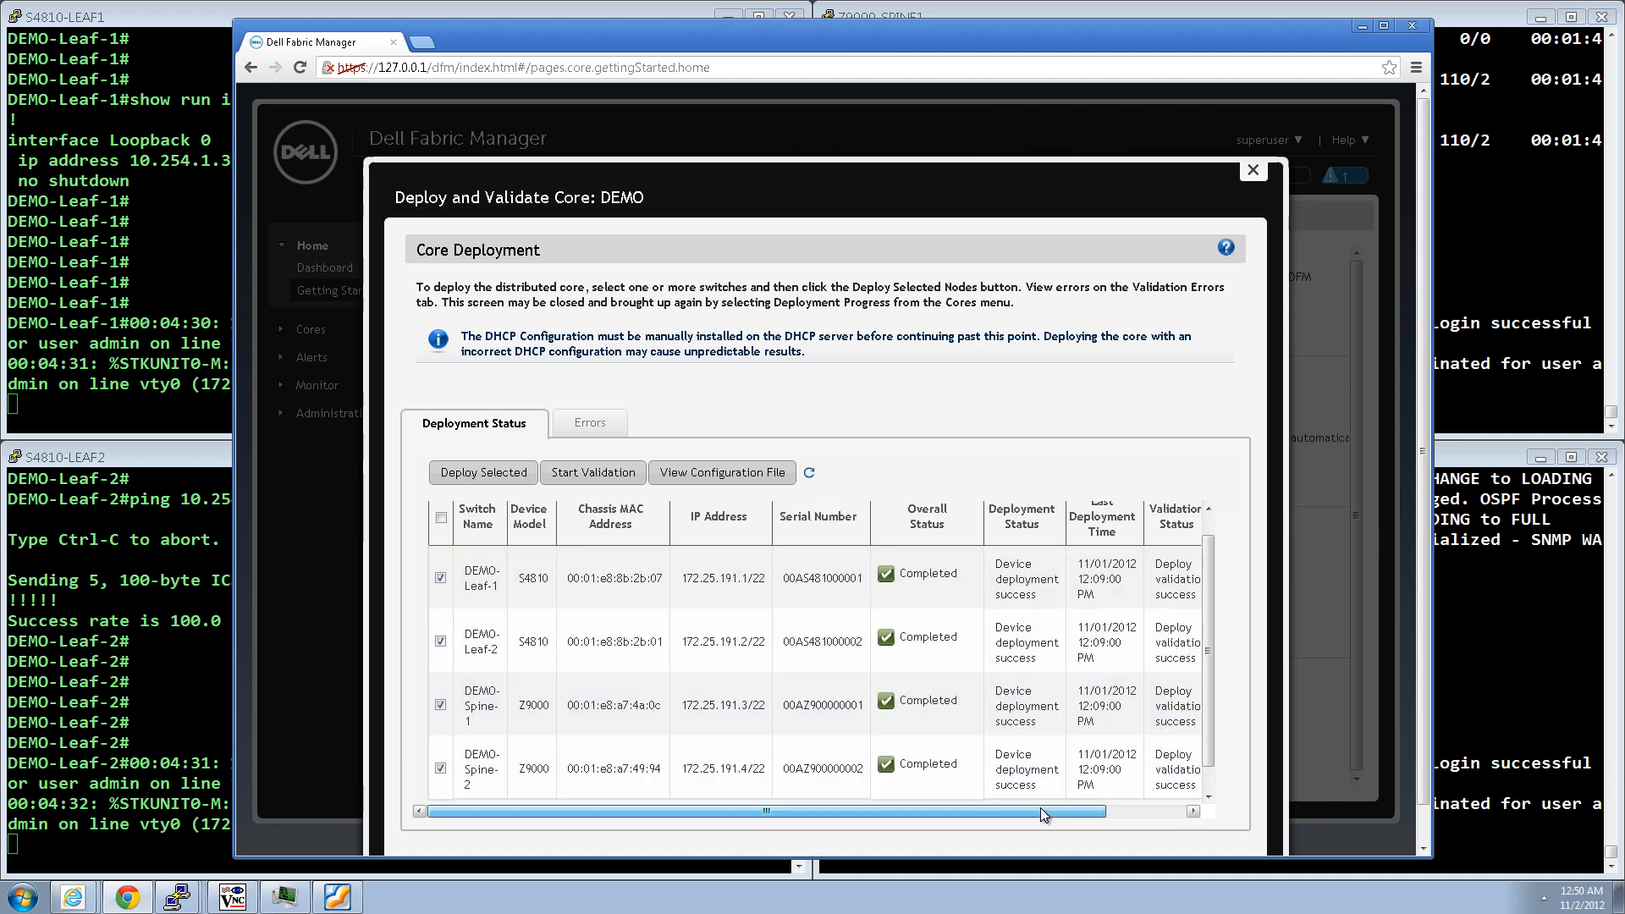
pyautogui.moveTo(1039, 807); pyautogui.dragTo(1151, 810)
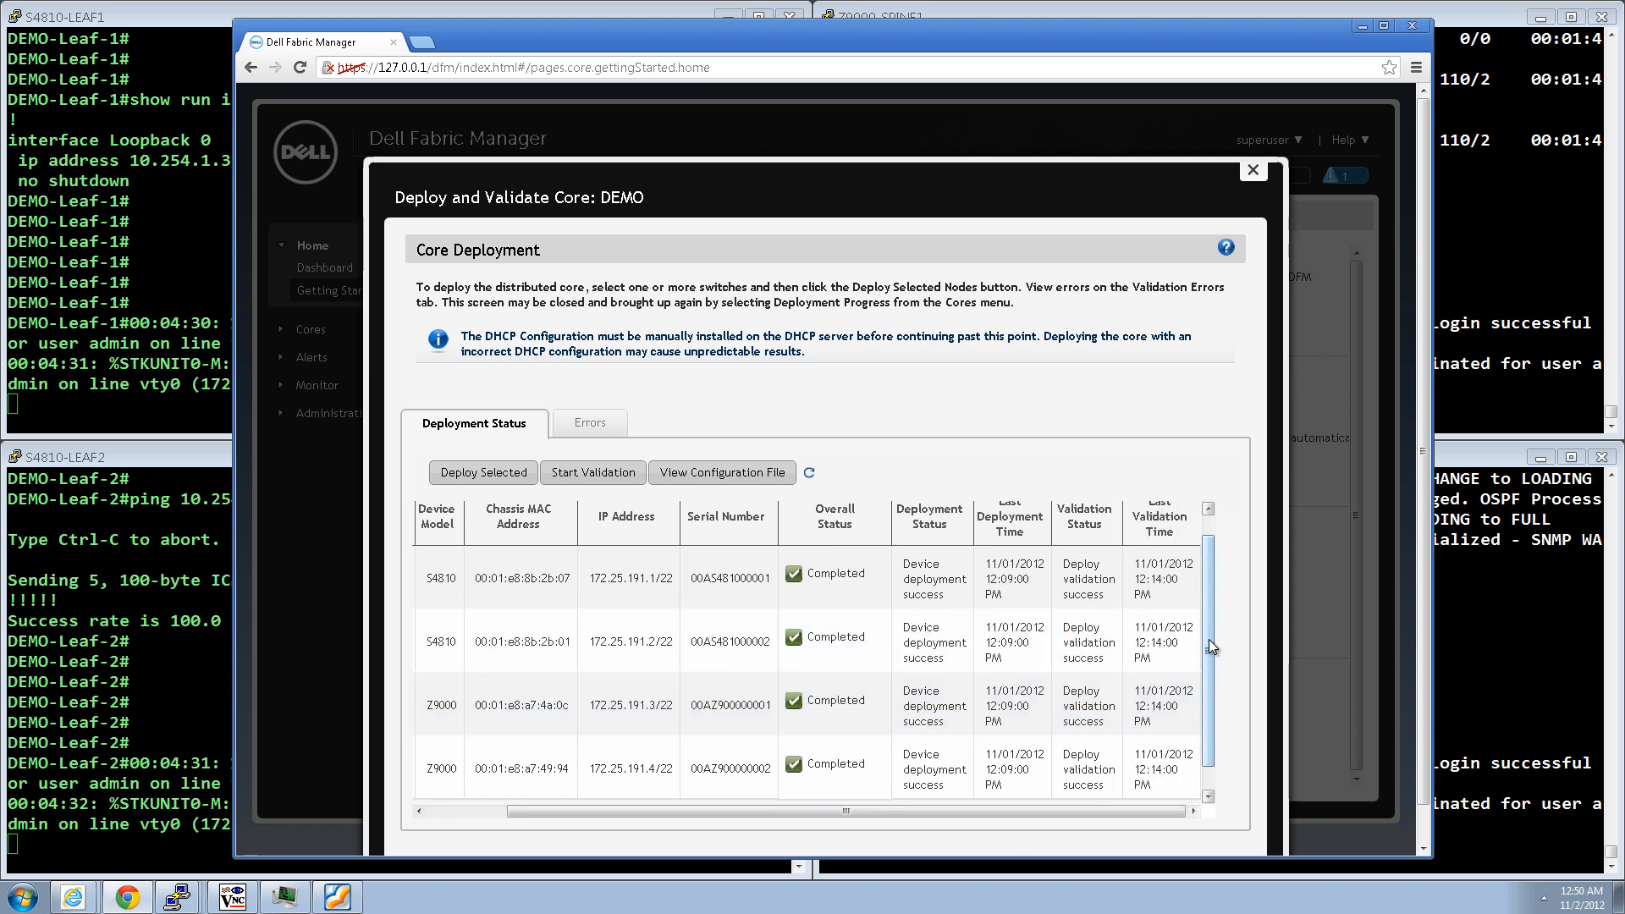
pyautogui.moveTo(1208, 638); pyautogui.dragTo(1144, 625)
pyautogui.click(932, 614)
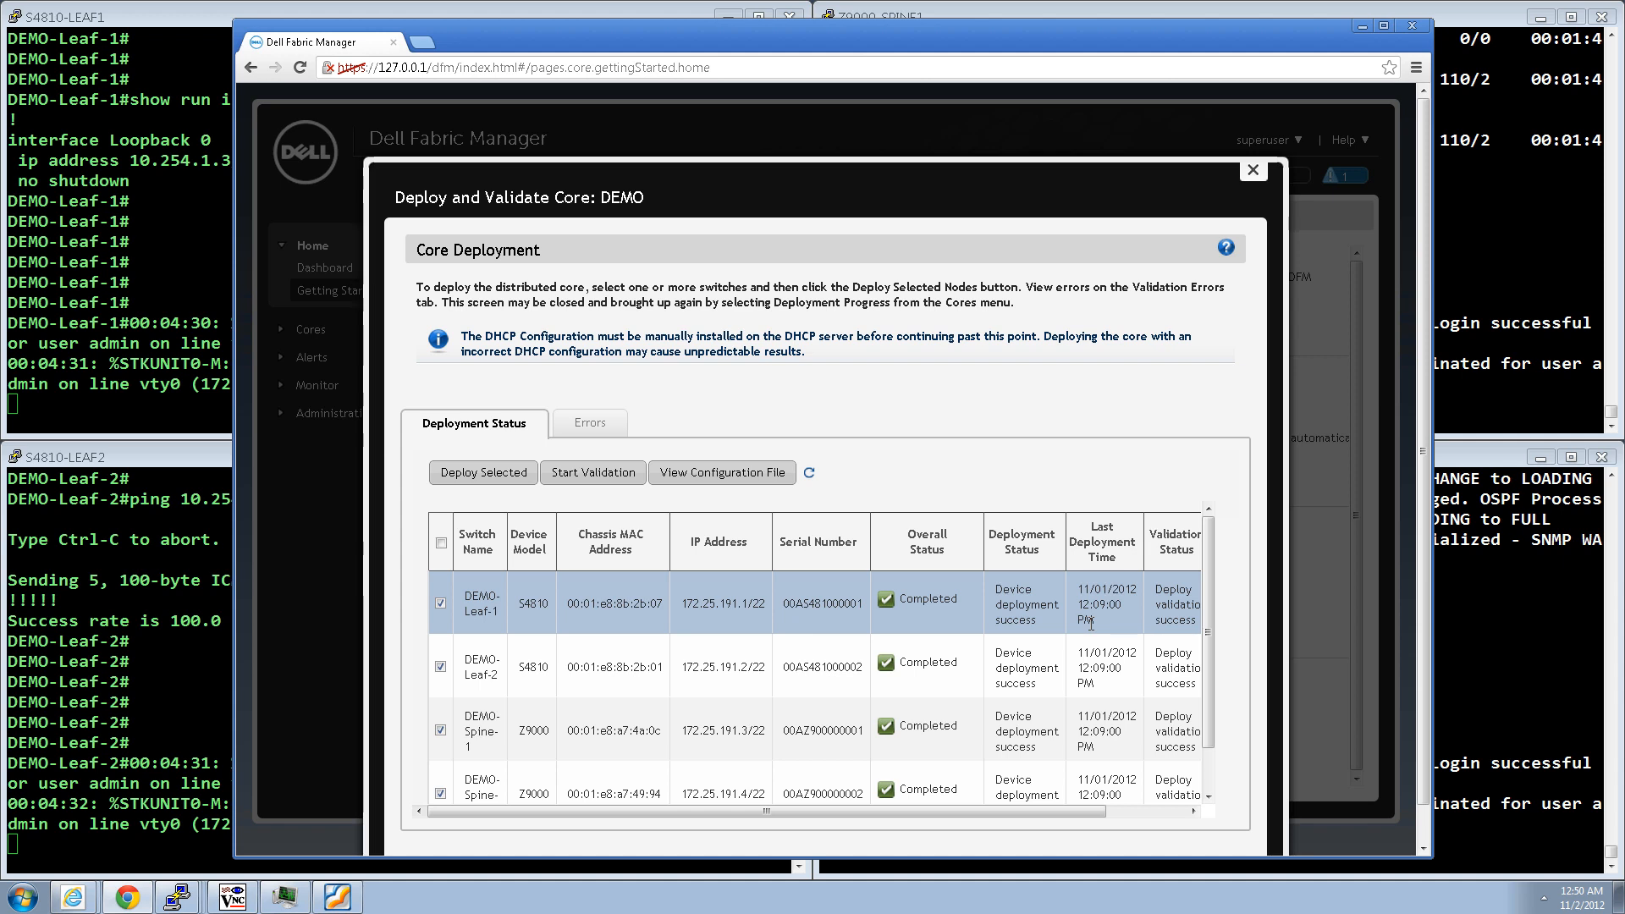
pyautogui.click(1253, 170)
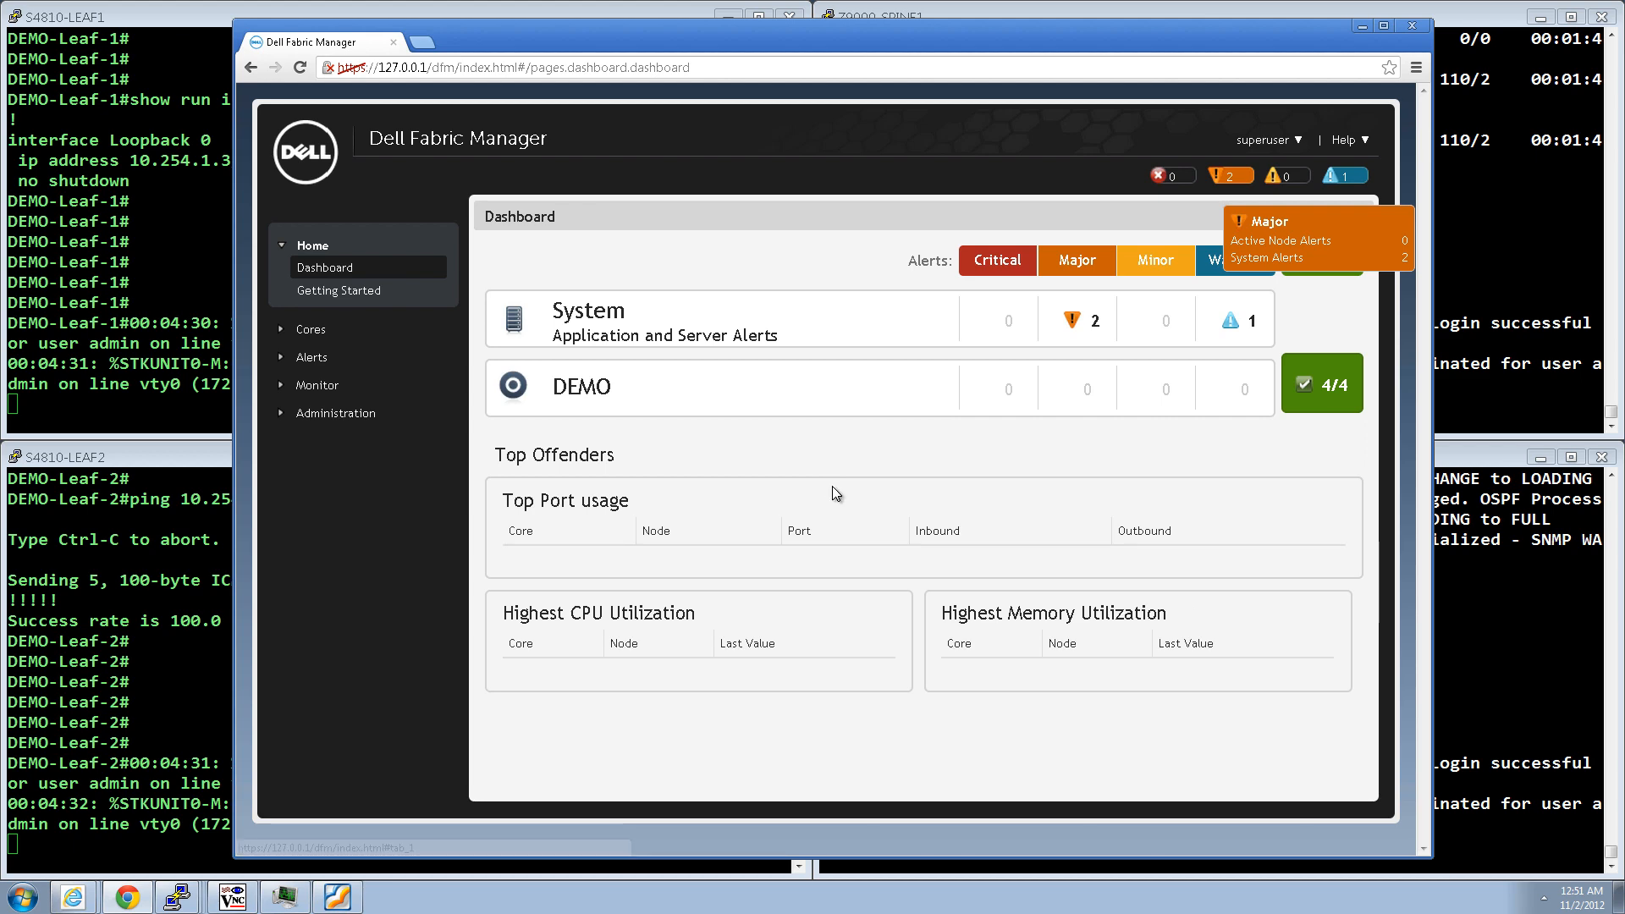
# Open the graphical topology of the DEMO core and bring all spine and leaf switches into view
pyautogui.click(309, 296)
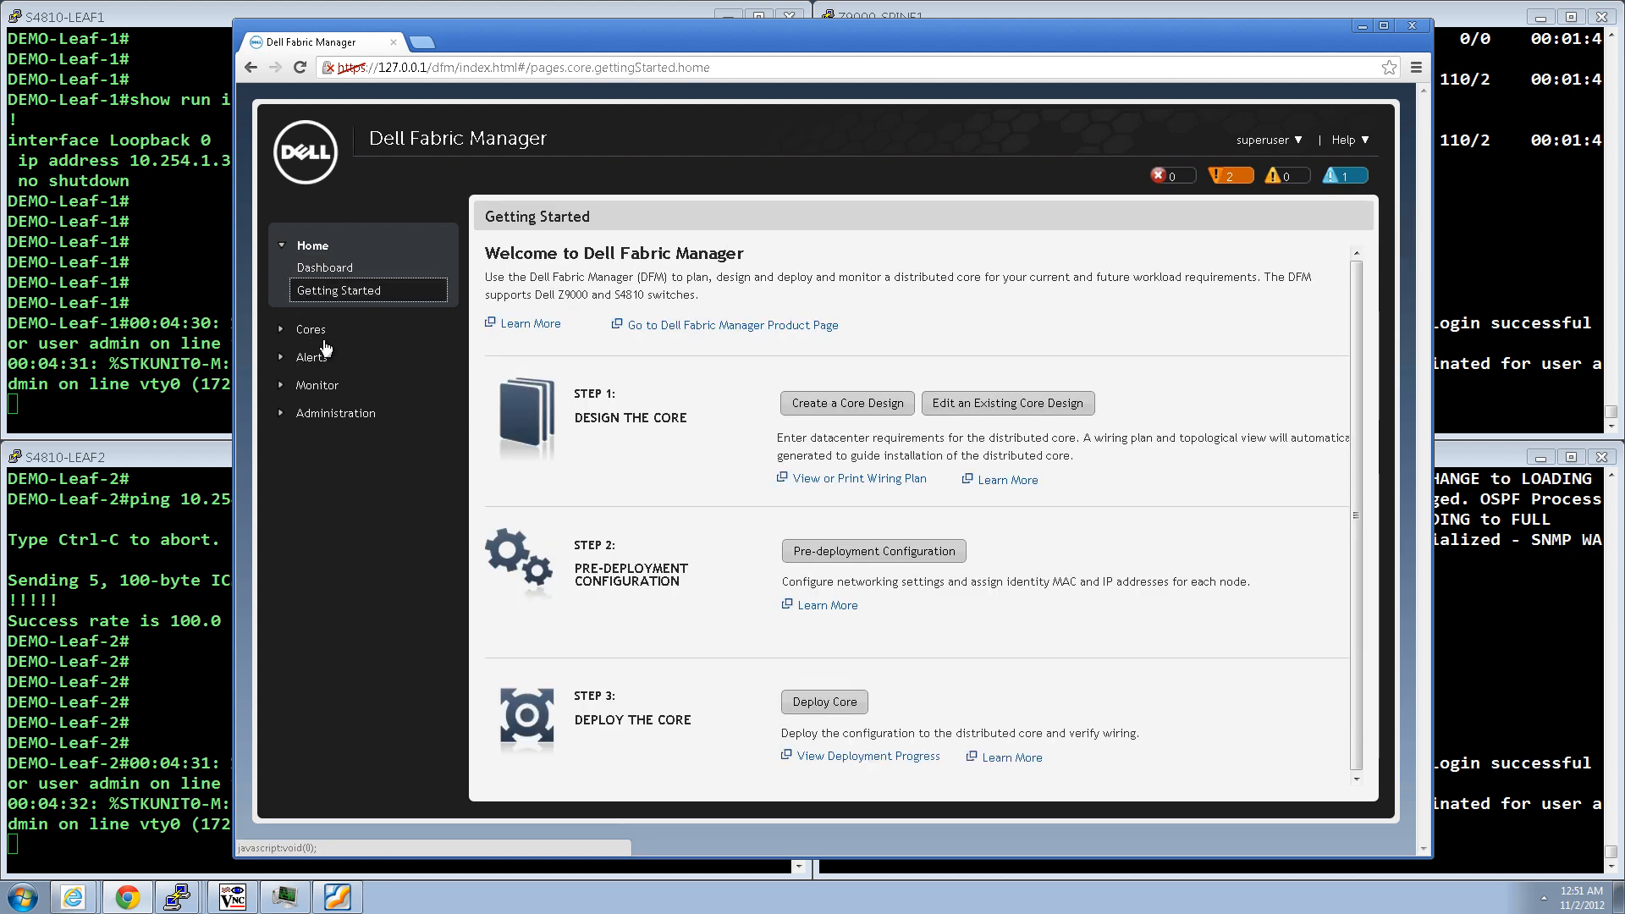
pyautogui.click(310, 331)
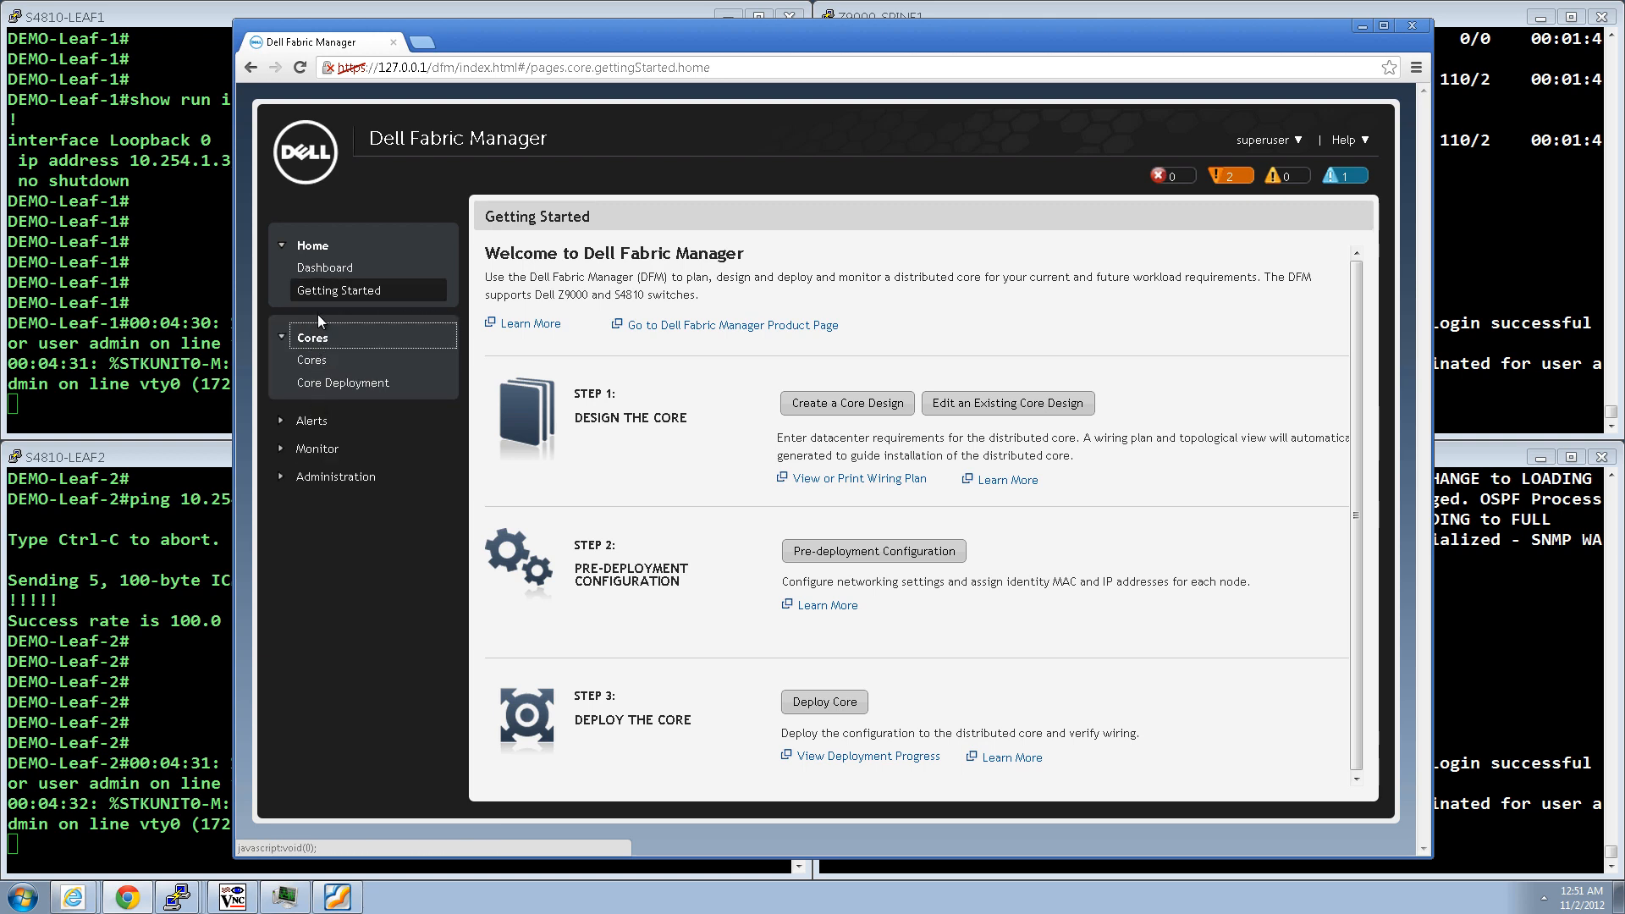
pyautogui.click(311, 361)
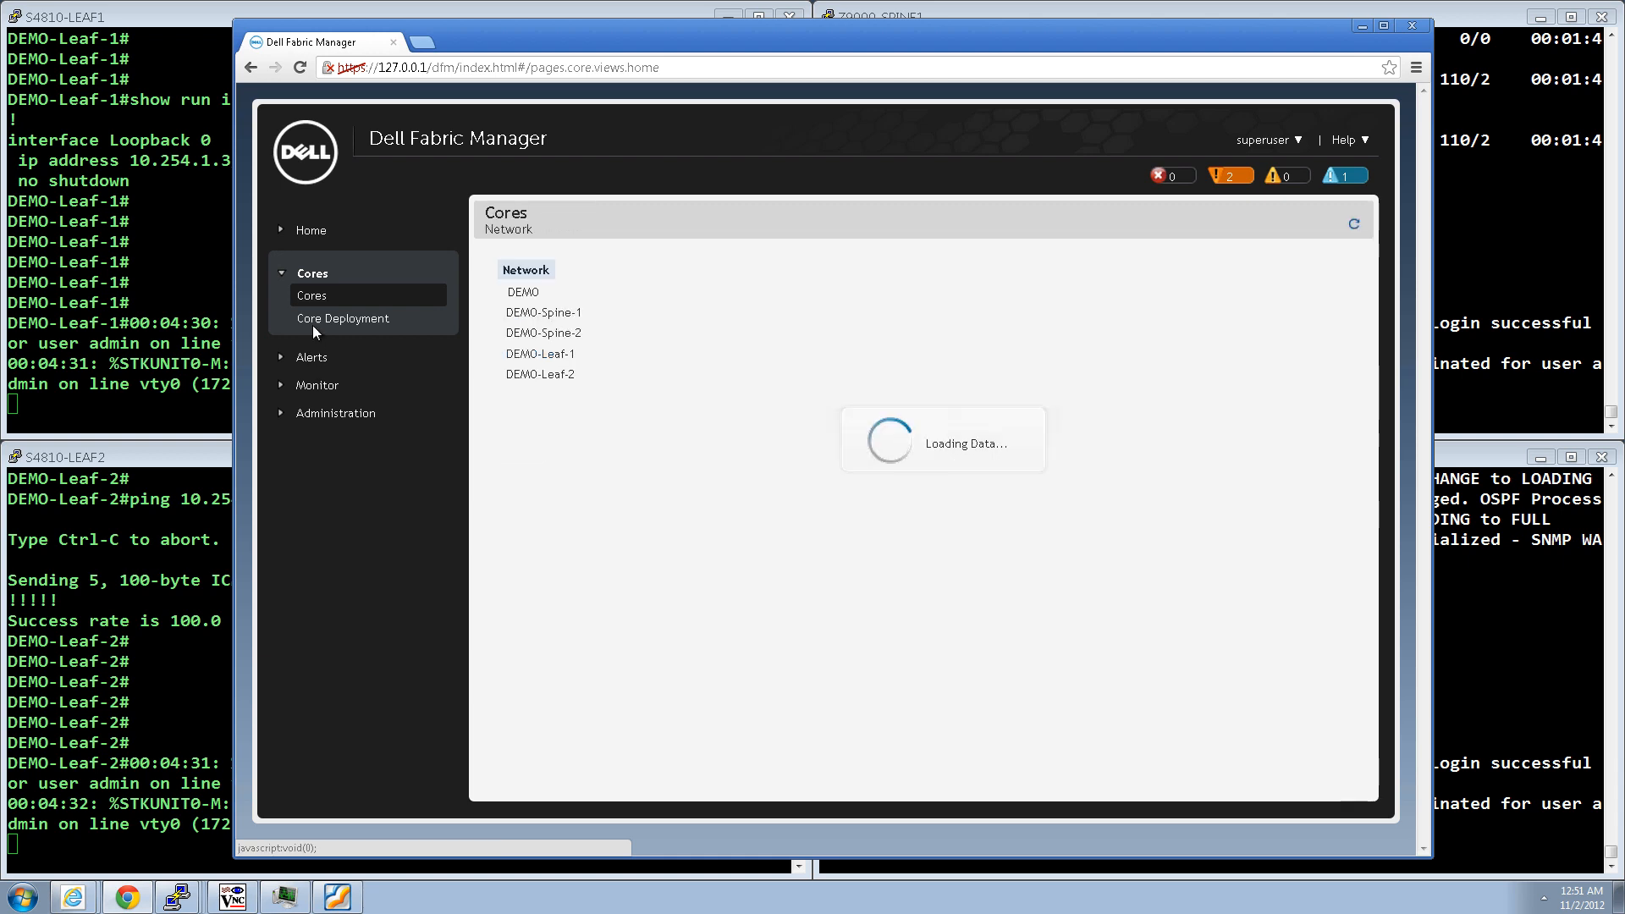
pyautogui.click(532, 291)
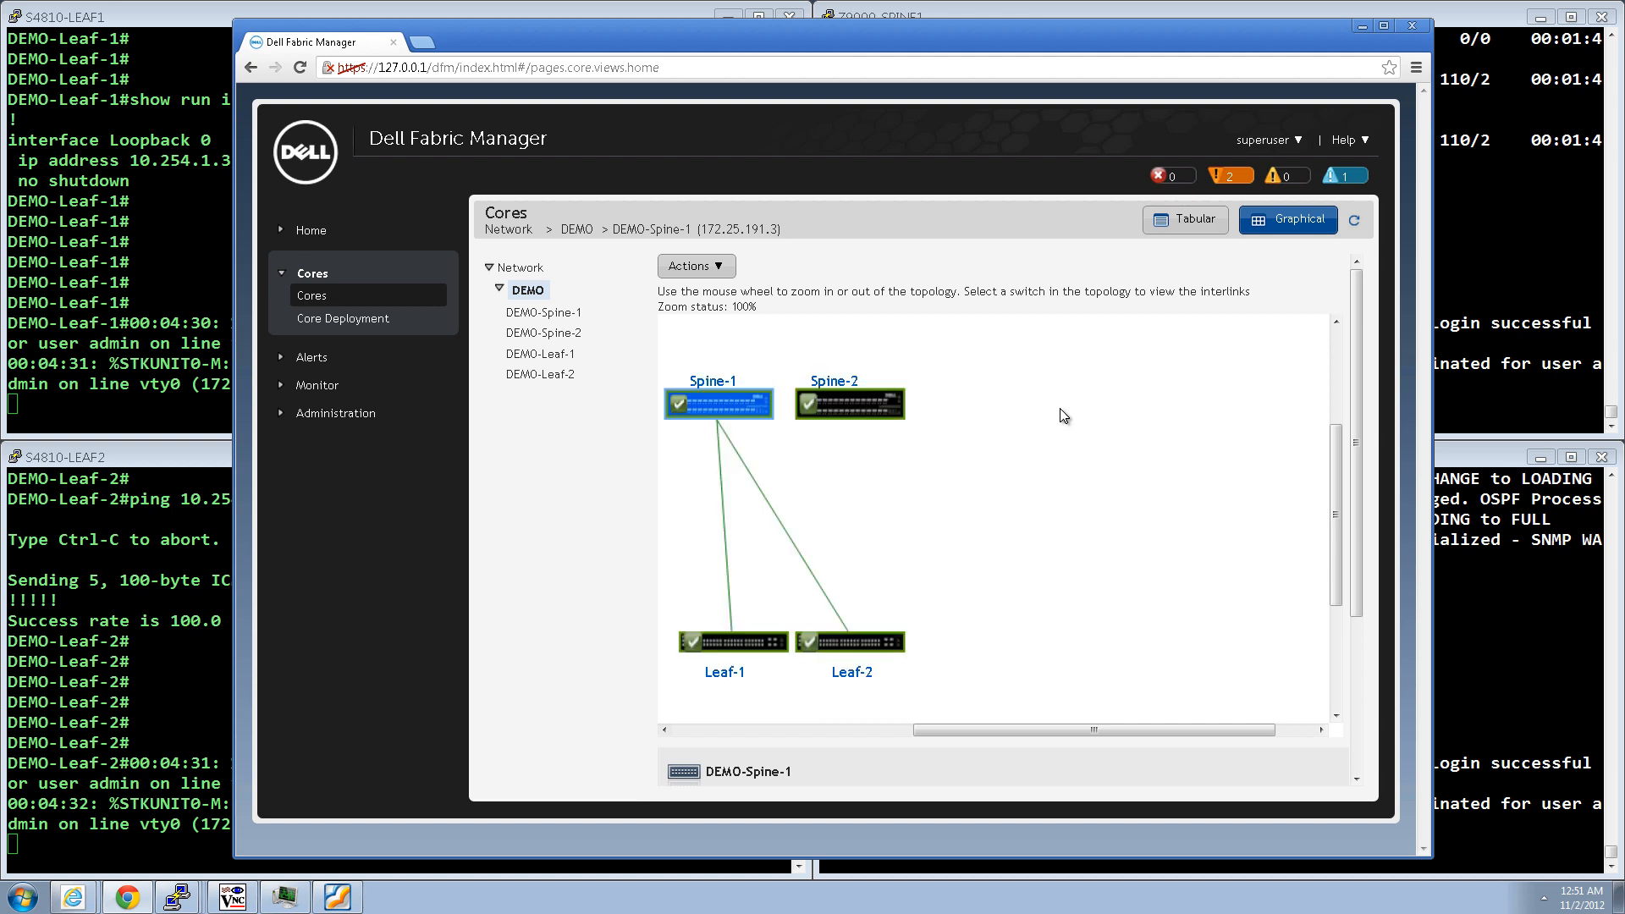
pyautogui.moveTo(1114, 732); pyautogui.dragTo(1025, 730)
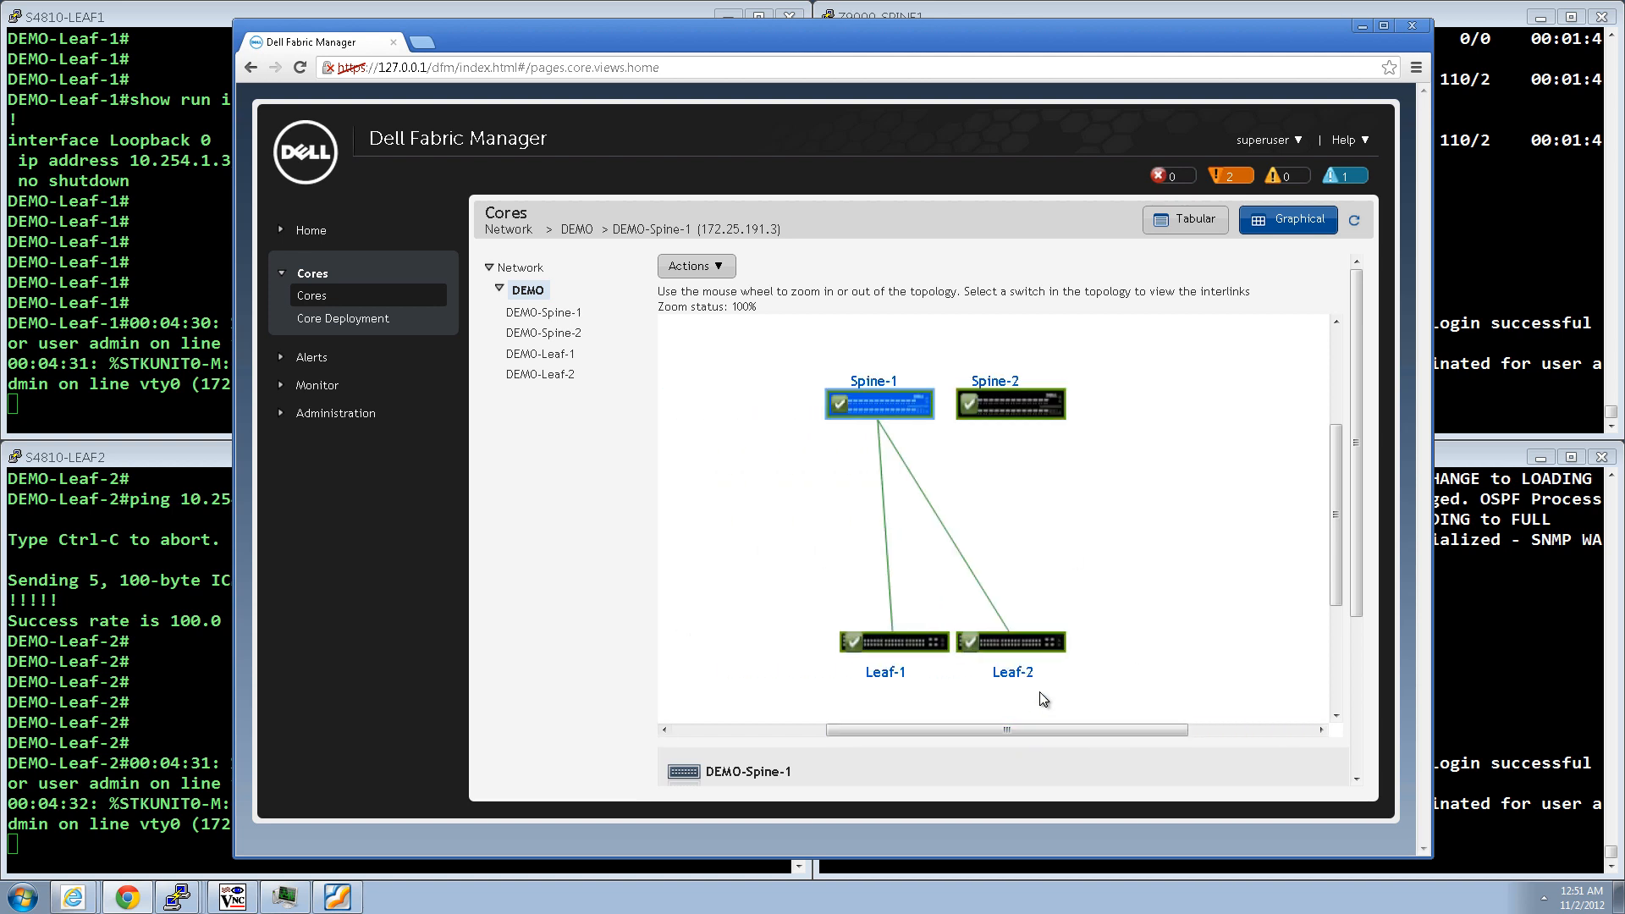
# Inspect the port views of DEMO-Spine-1, DEMO-Spine-2 and DEMO-Leaf-1 in turn
pyautogui.click(546, 314)
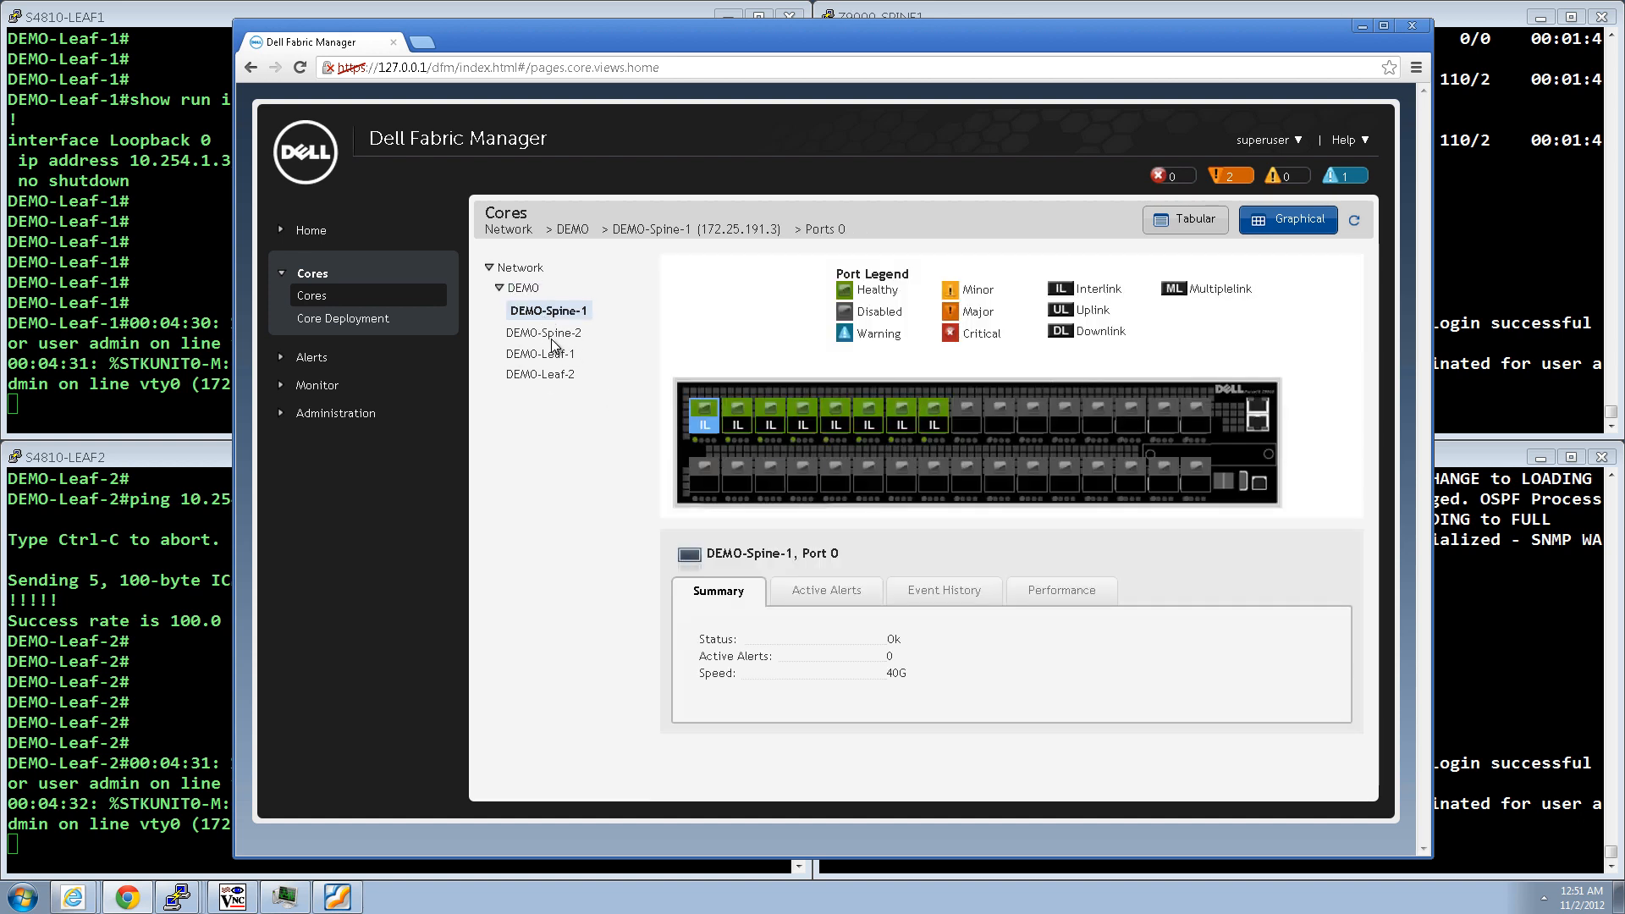
pyautogui.click(546, 333)
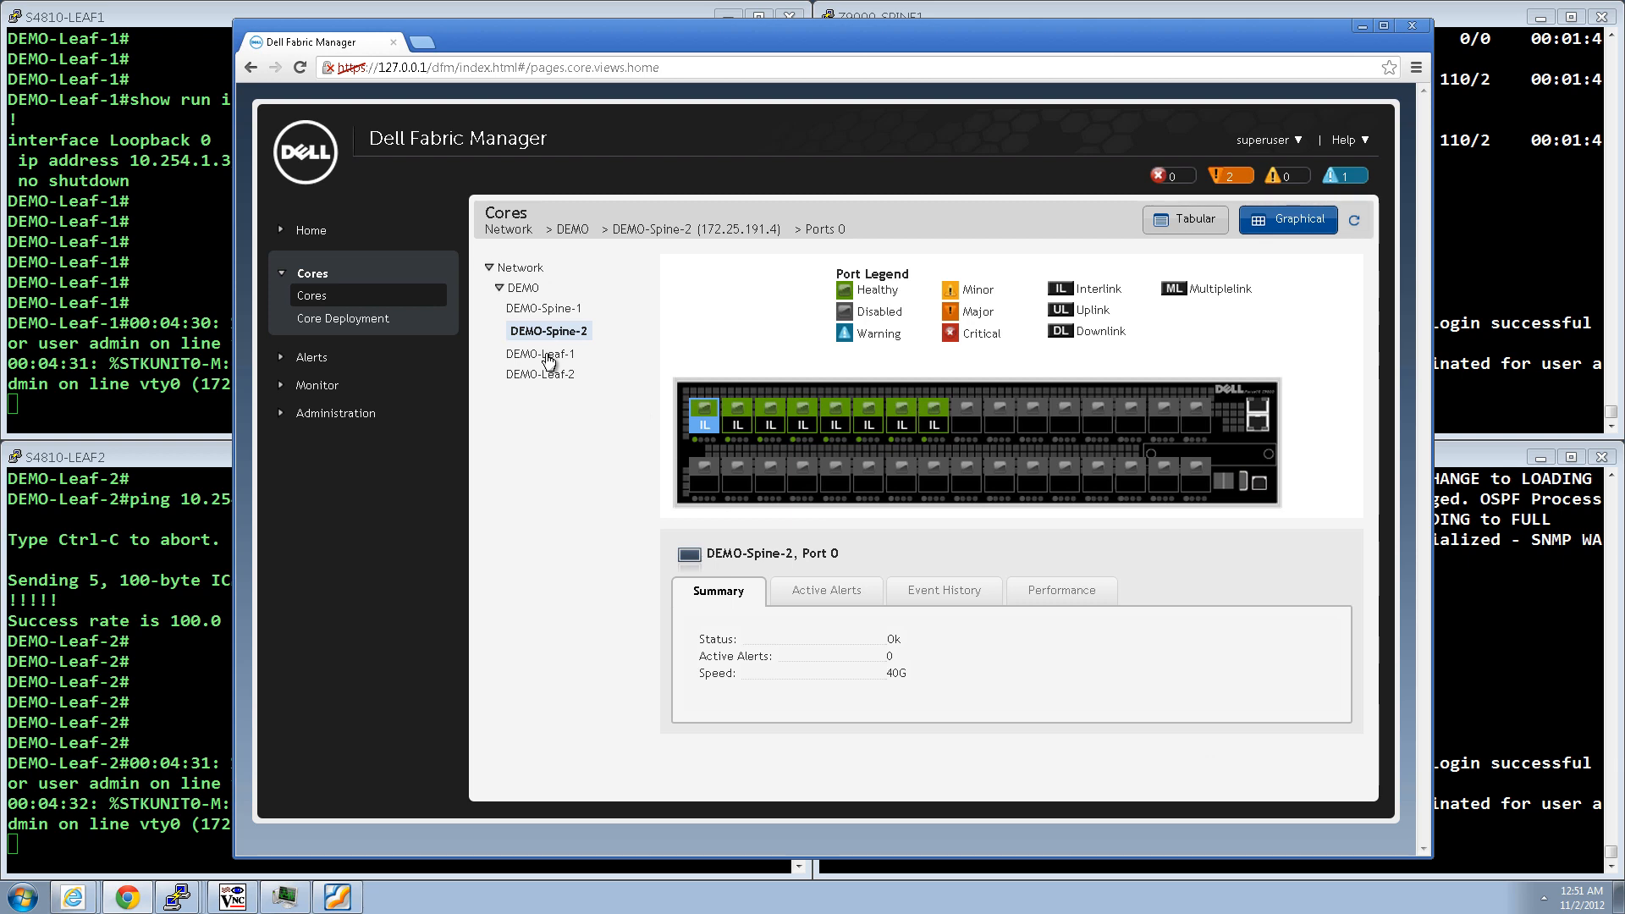
pyautogui.click(546, 355)
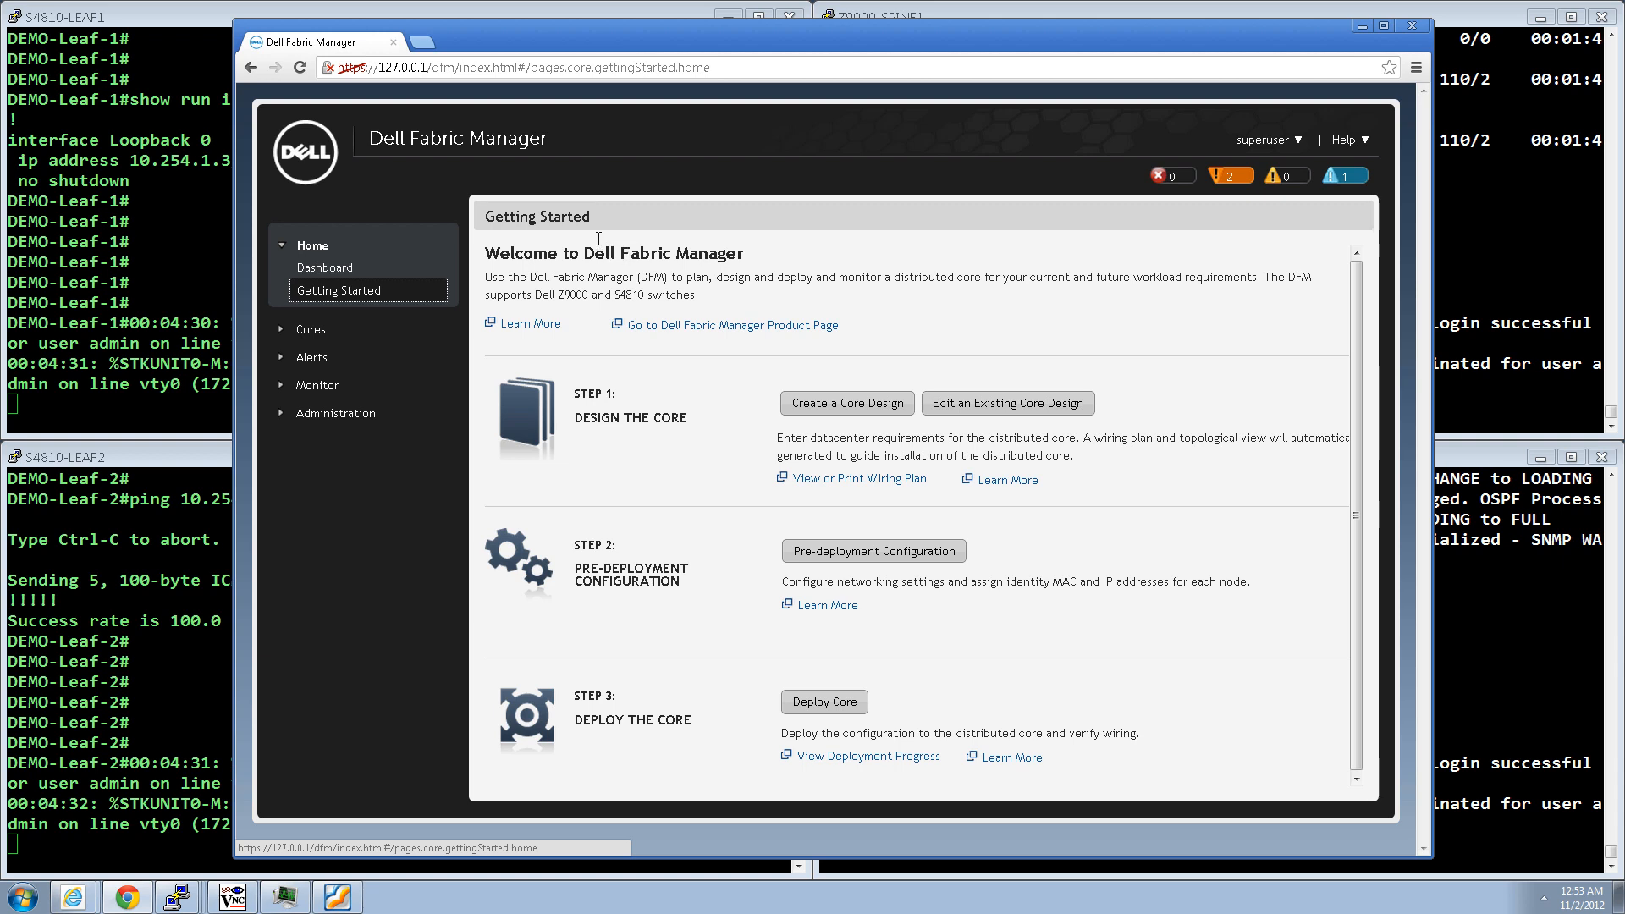
# Switch to the S4810-LEAF1 console and enter configuration mode with "config t"
pyautogui.click(197, 17)
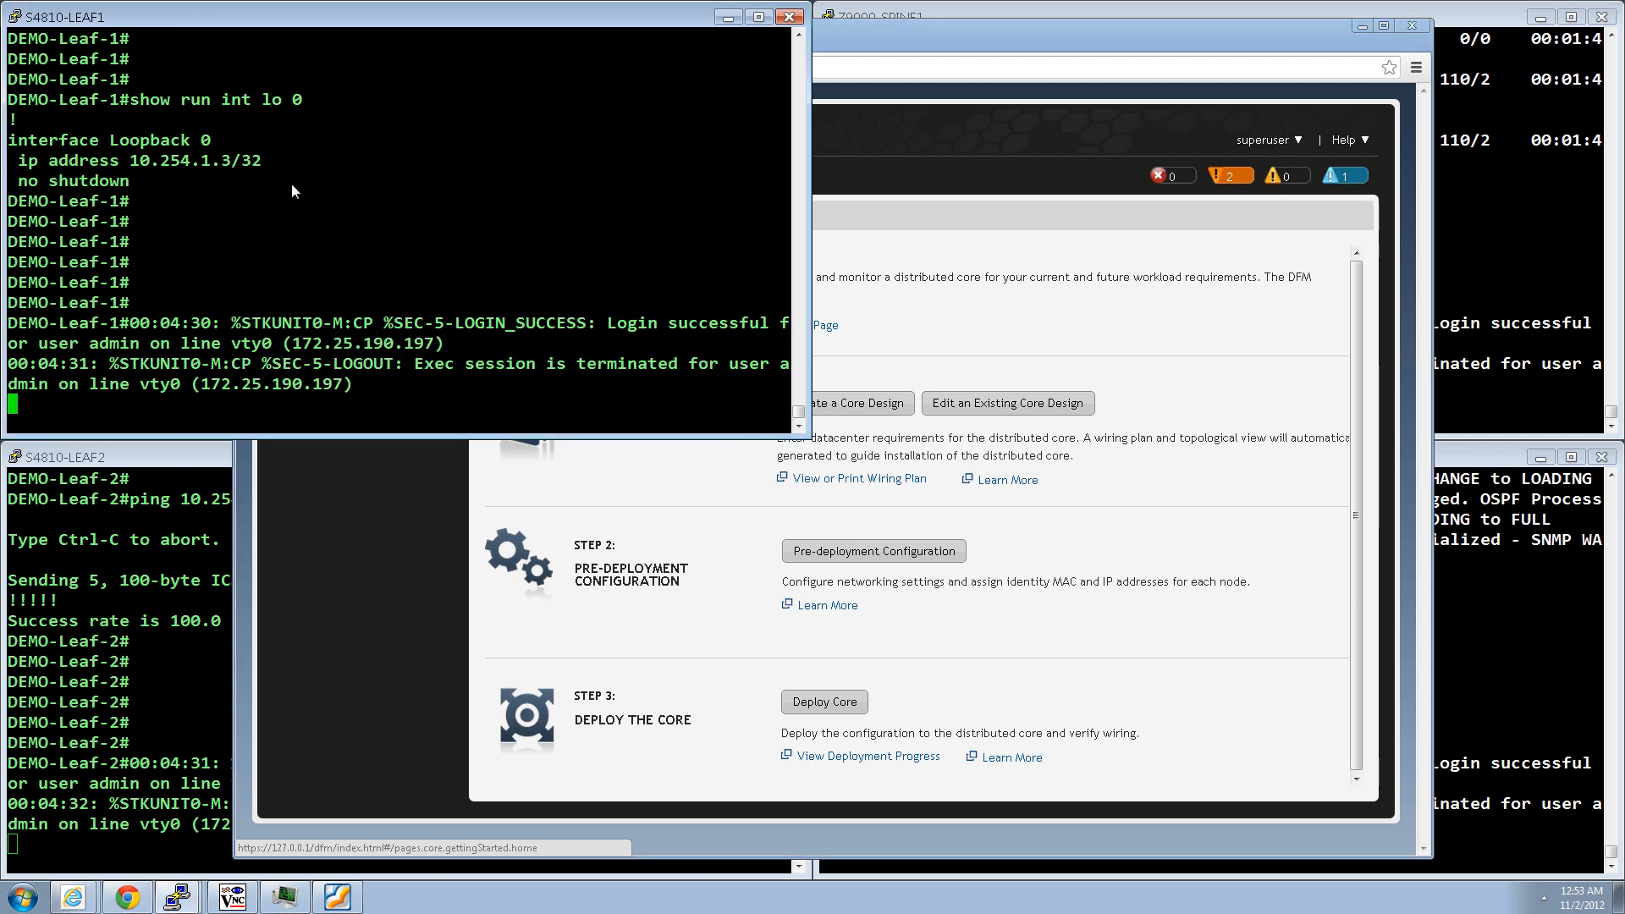
pyautogui.press('Return')
pyautogui.press('Return')
pyautogui.press('Return')
pyautogui.press('Return')
pyautogui.press('Return')
pyautogui.press('Return')
pyautogui.press('Return')
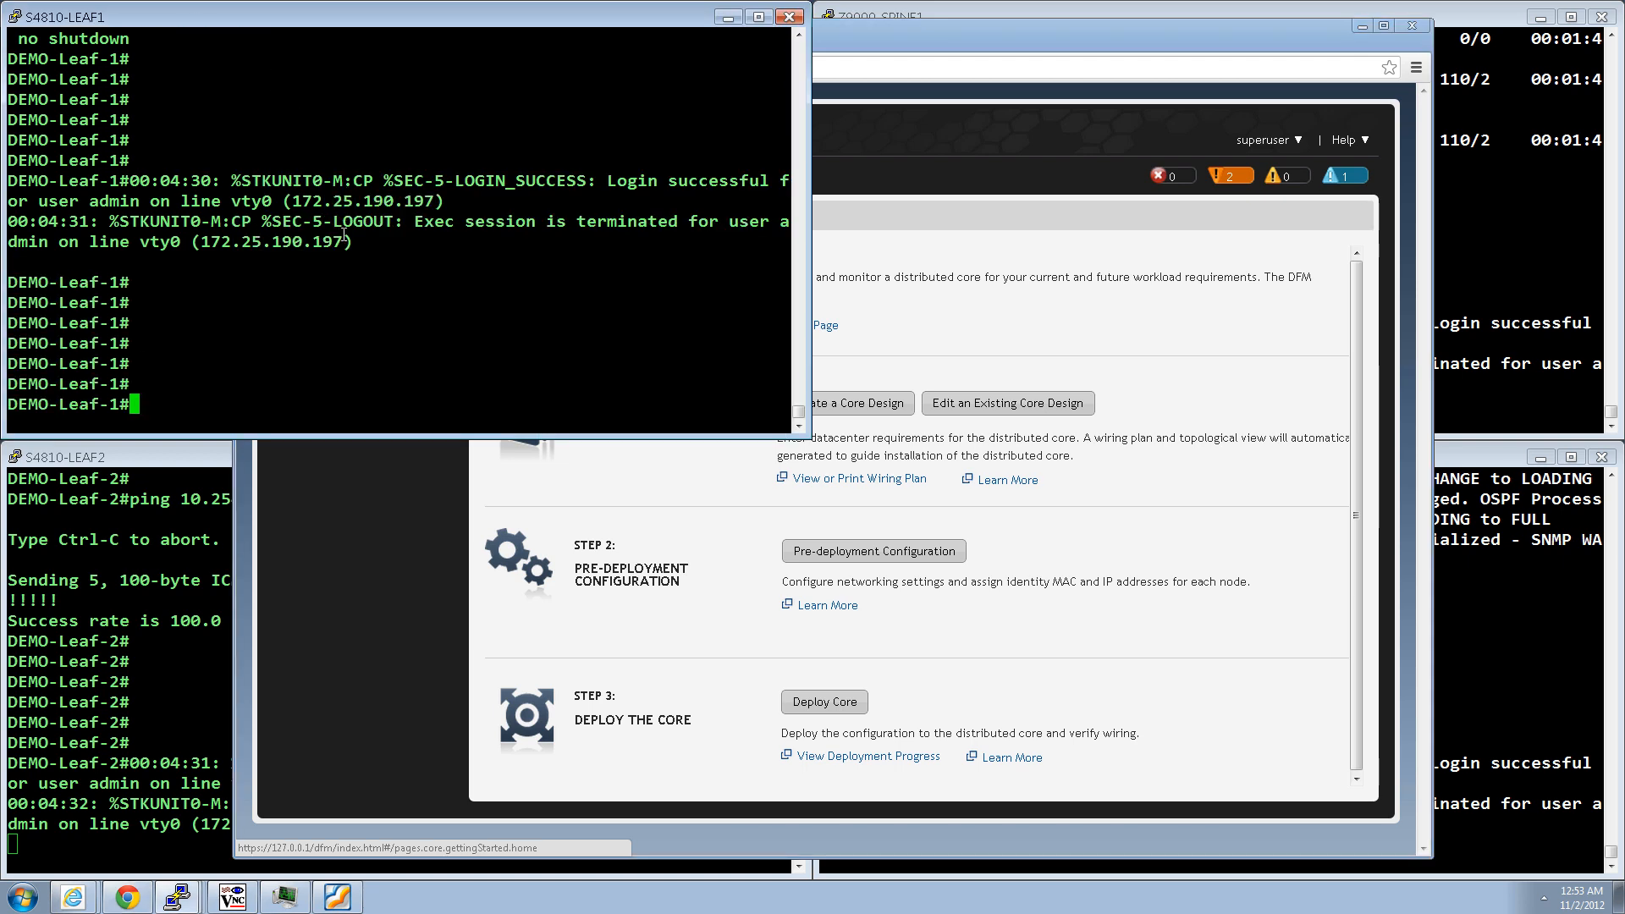
pyautogui.write('config t')
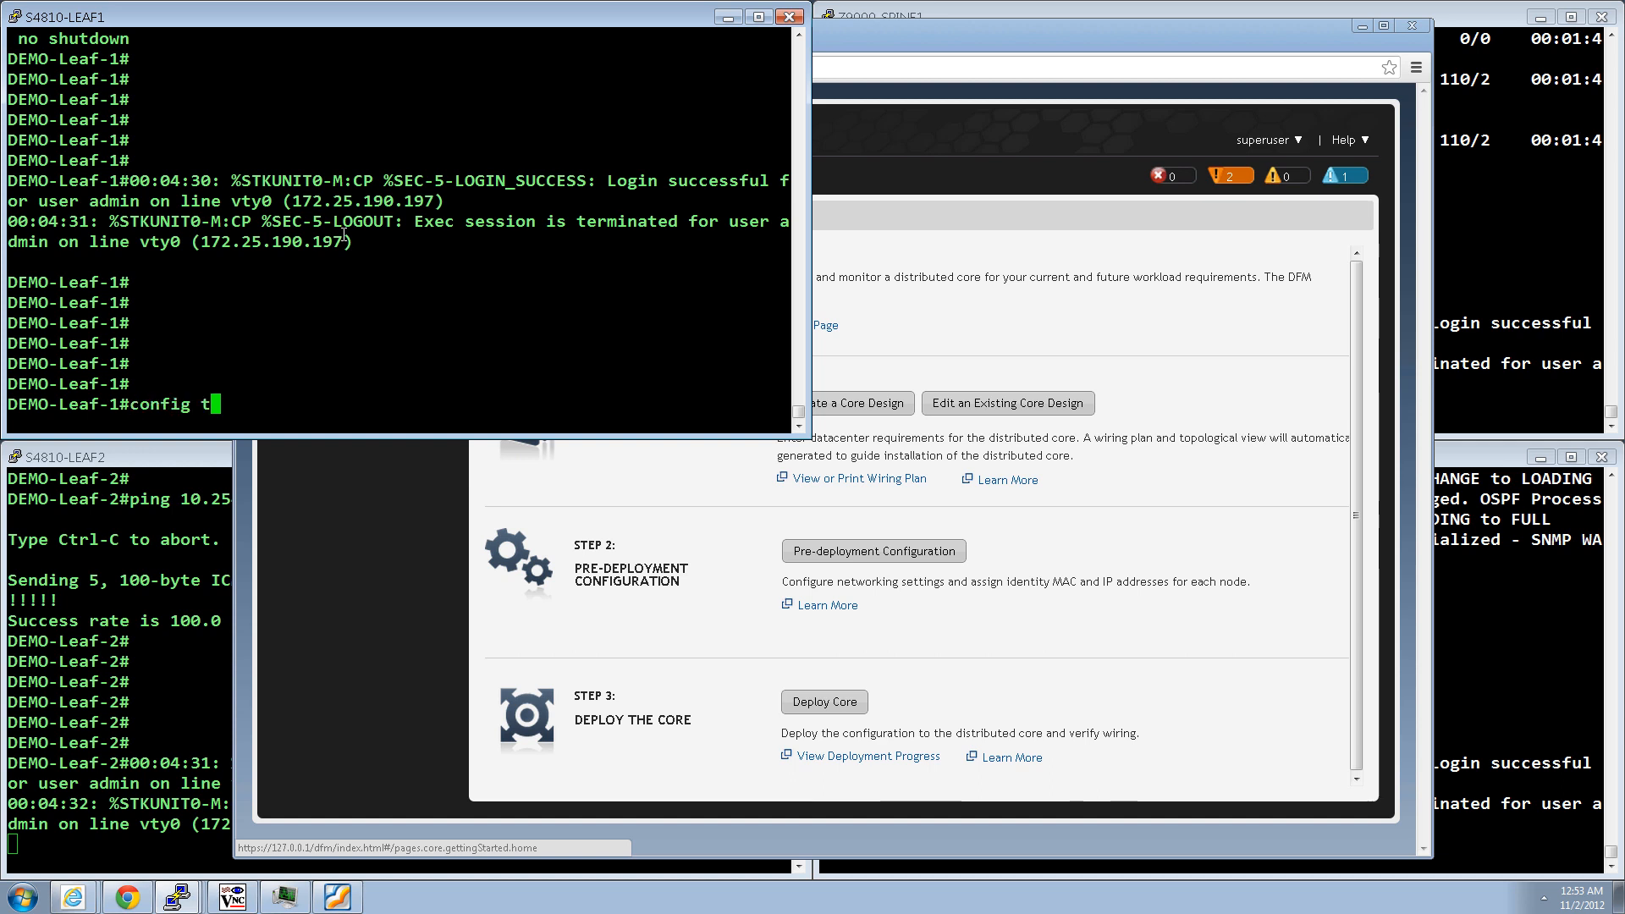
pyautogui.press('Return')
pyautogui.press('Return')
pyautogui.press('Return')
pyautogui.press('Return')
pyautogui.press('Return')
pyautogui.press('Return')
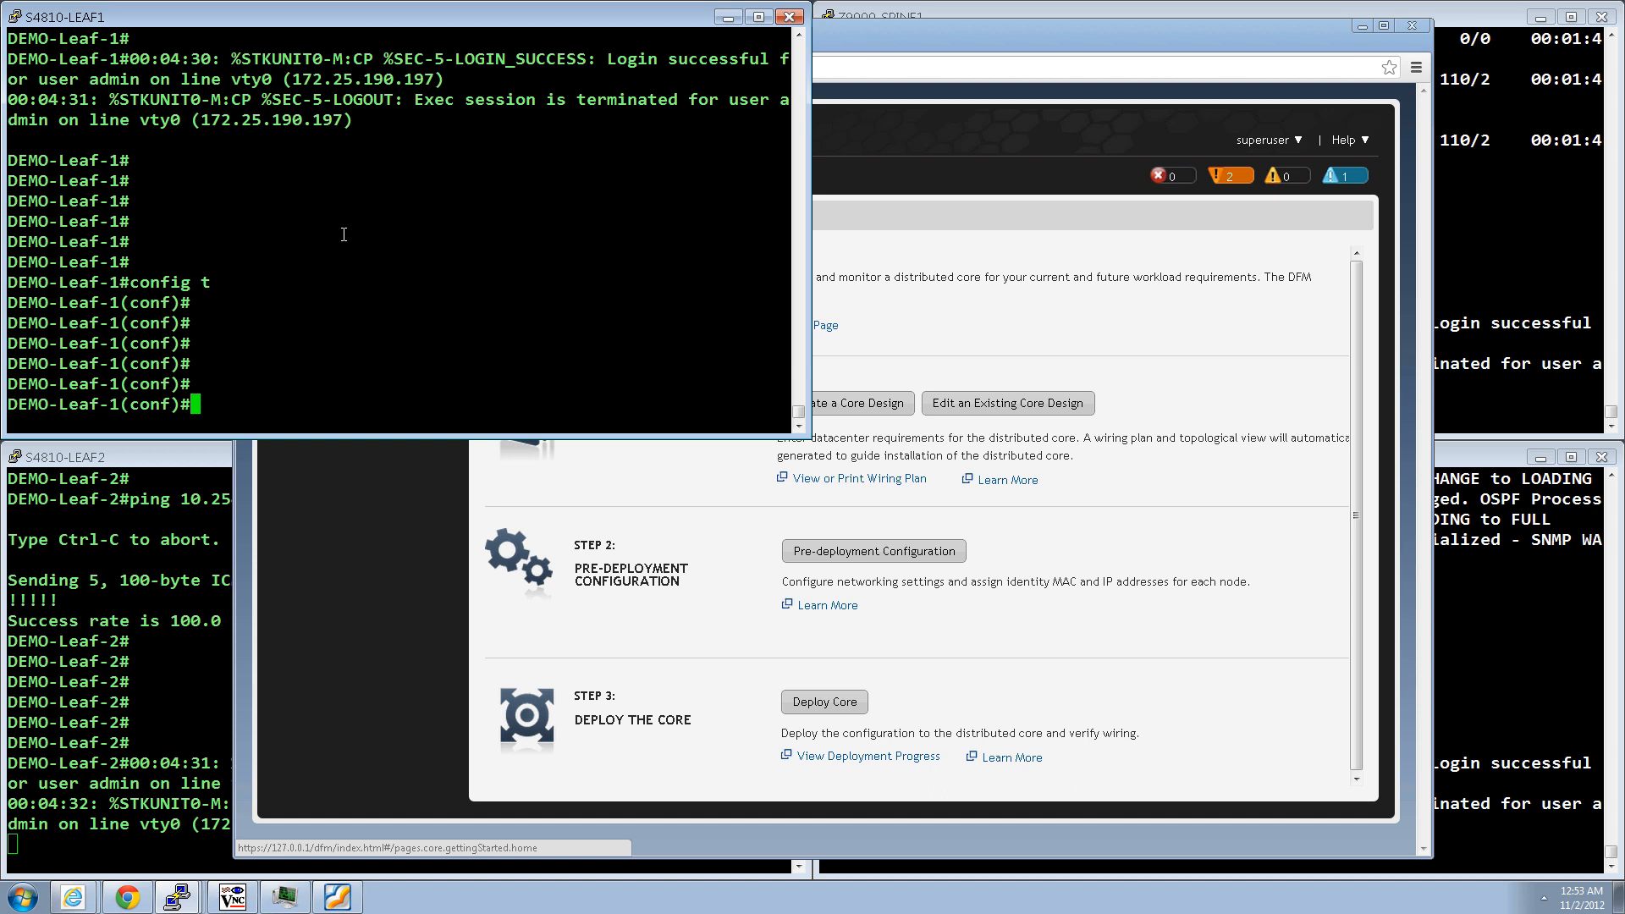
# Enter the configuration of OSPF process 1 on DEMO-Leaf-1 with "router ospf 1"
pyautogui.write('router ospf 1')
pyautogui.press('Return')
pyautogui.press('Return')
pyautogui.press('Return')
pyautogui.press('Return')
pyautogui.press('Return')
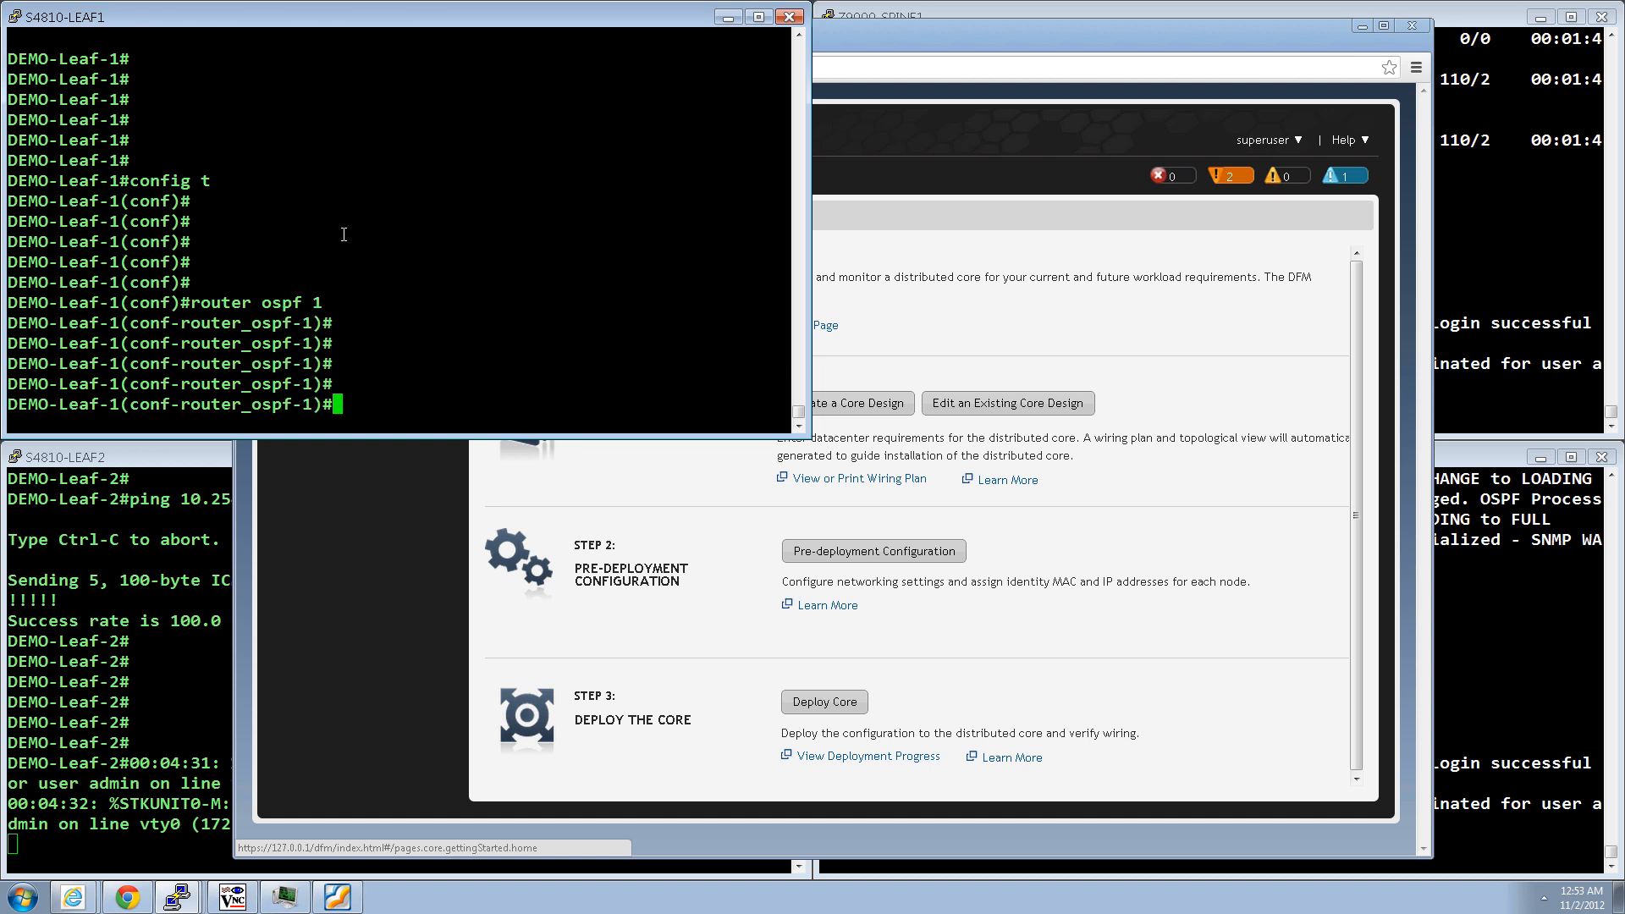
# Disable the passive interface setting for VLAN 10 with "no passive-interface vlan 10"
pyautogui.write('no passive-interface ')
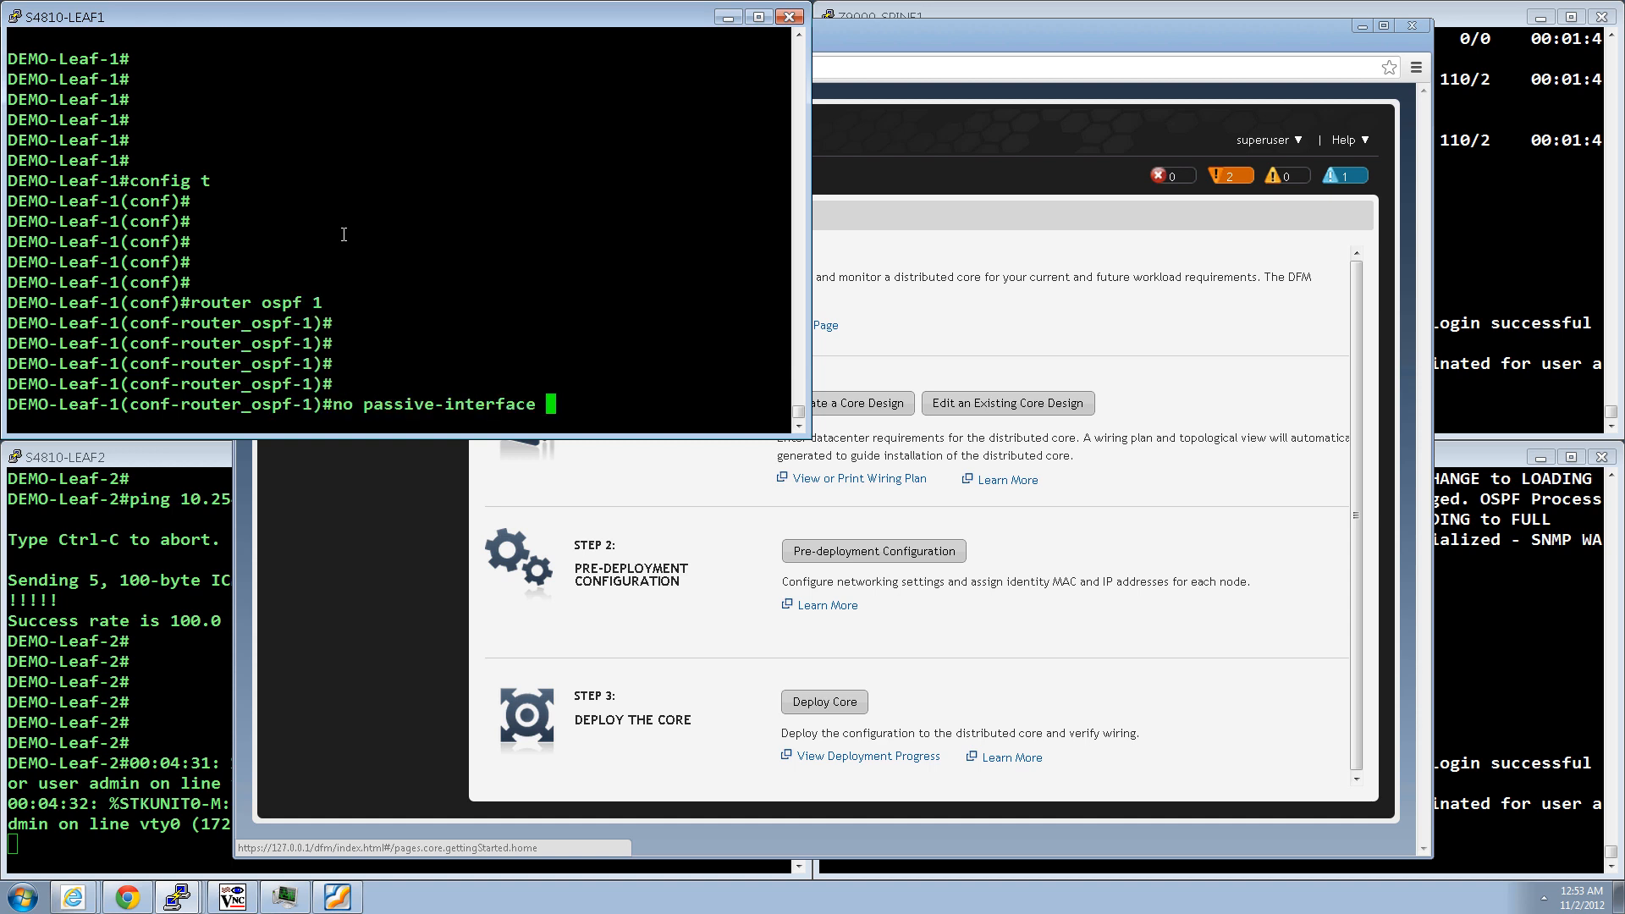
pyautogui.write('vlan 10')
pyautogui.press('Return')
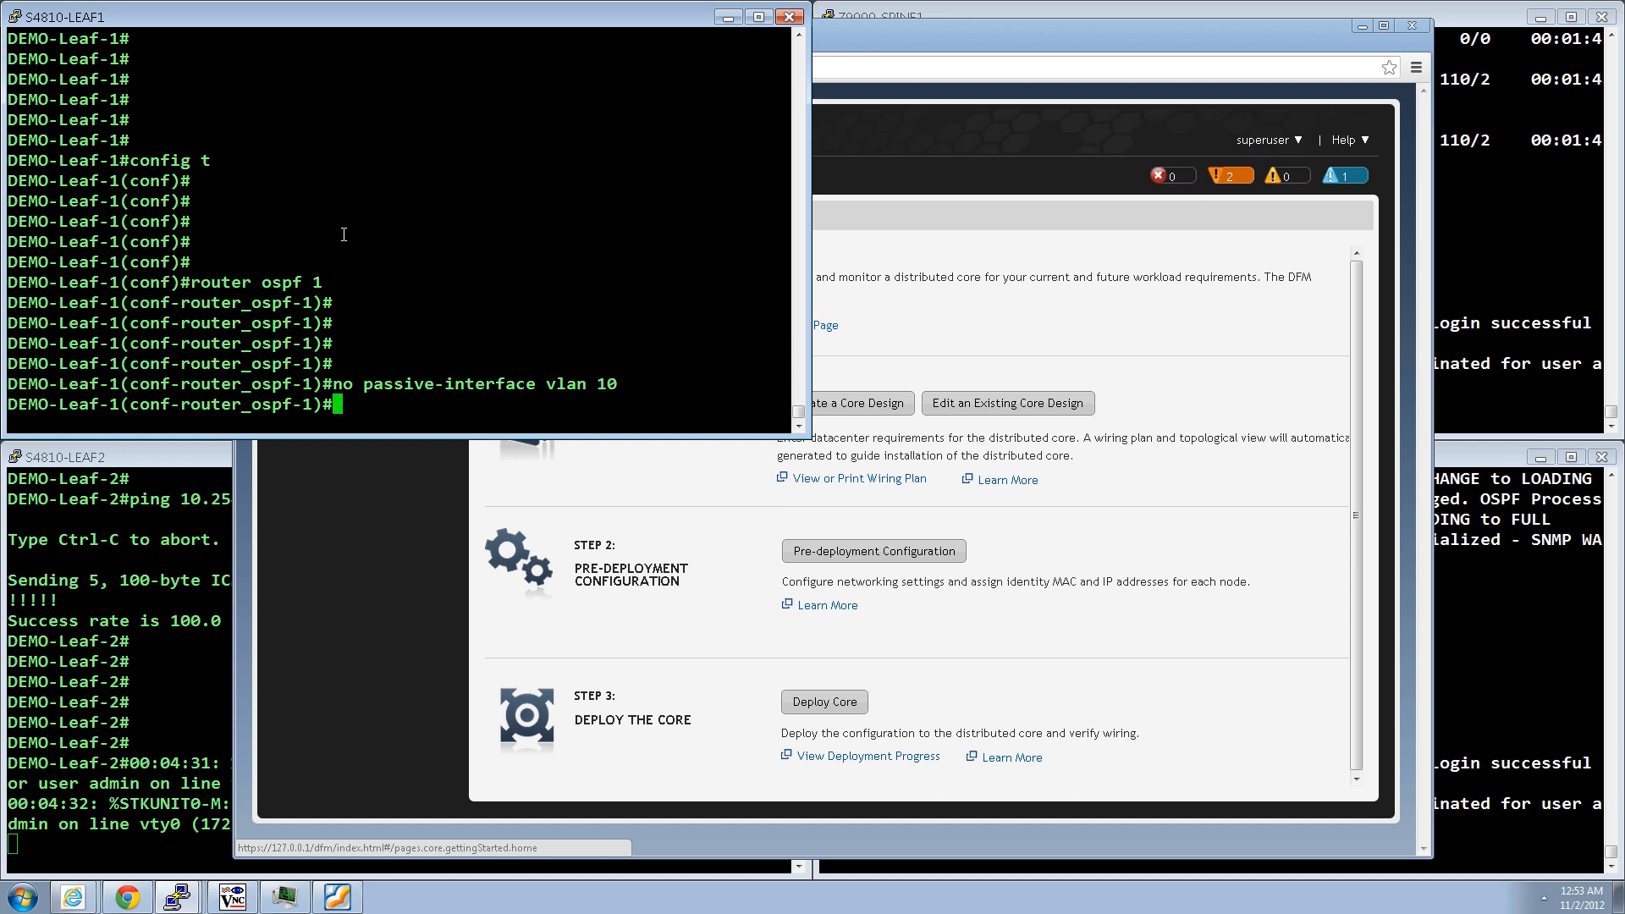
pyautogui.press('Return')
pyautogui.press('Return')
# Leave configuration mode on DEMO-Leaf-1 with "end"
pyautogui.write('end')
pyautogui.press('Return')
pyautogui.press('Return')
pyautogui.press('Return')
pyautogui.press('Return')
pyautogui.press('Return')
pyautogui.press('Return')
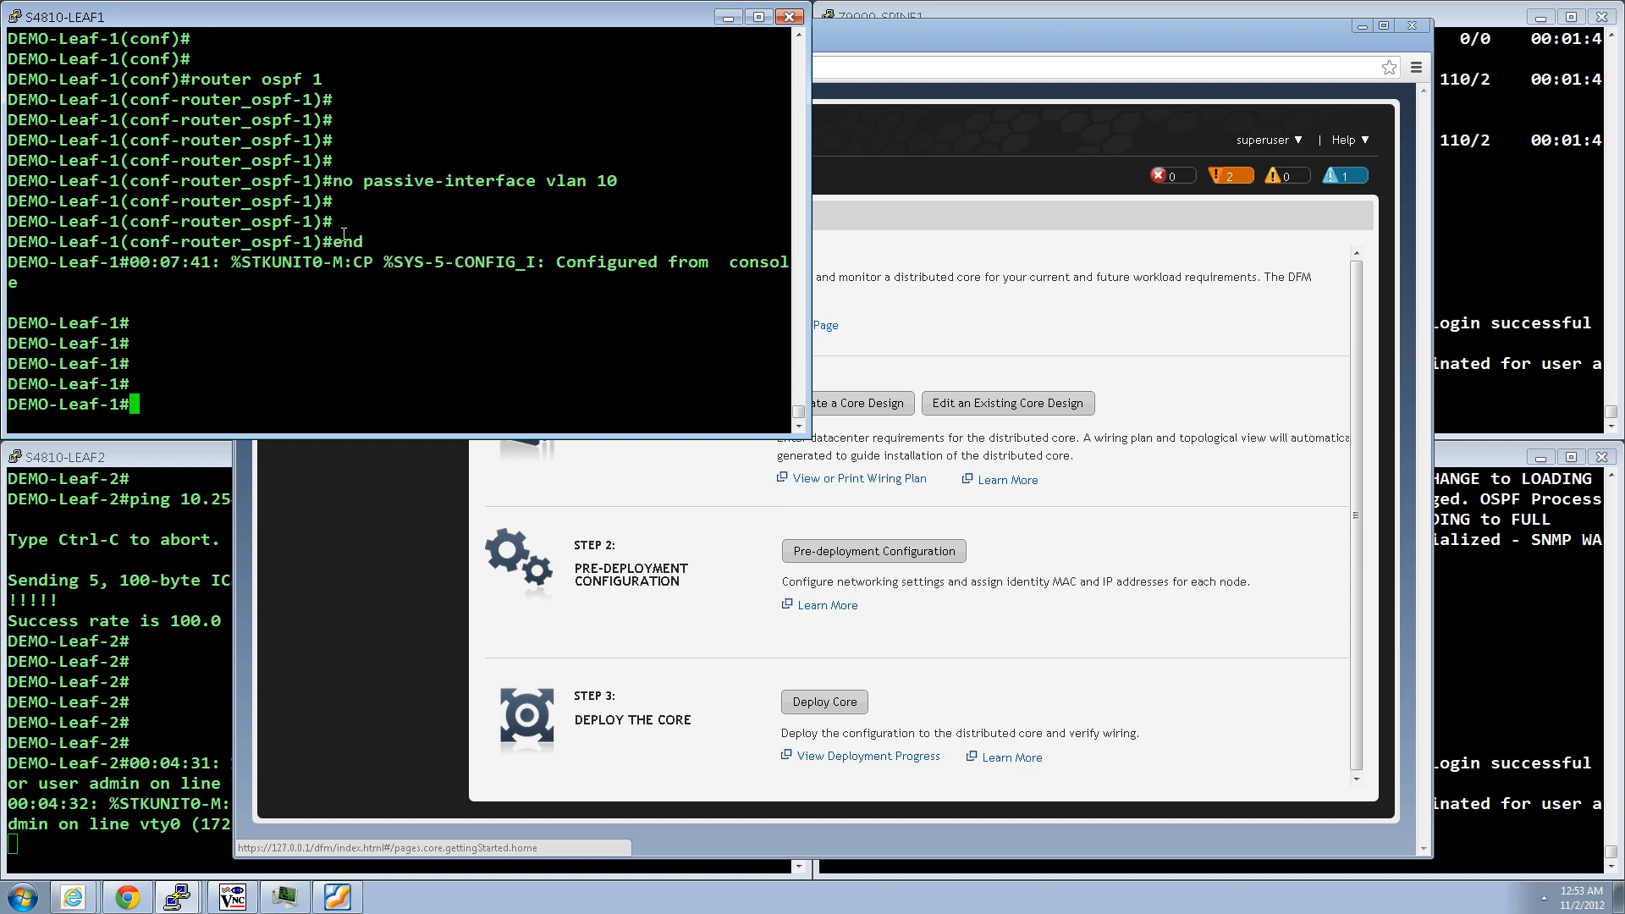
pyautogui.press('Return')
pyautogui.press('Return')
pyautogui.press('Return')
pyautogui.press('Return')
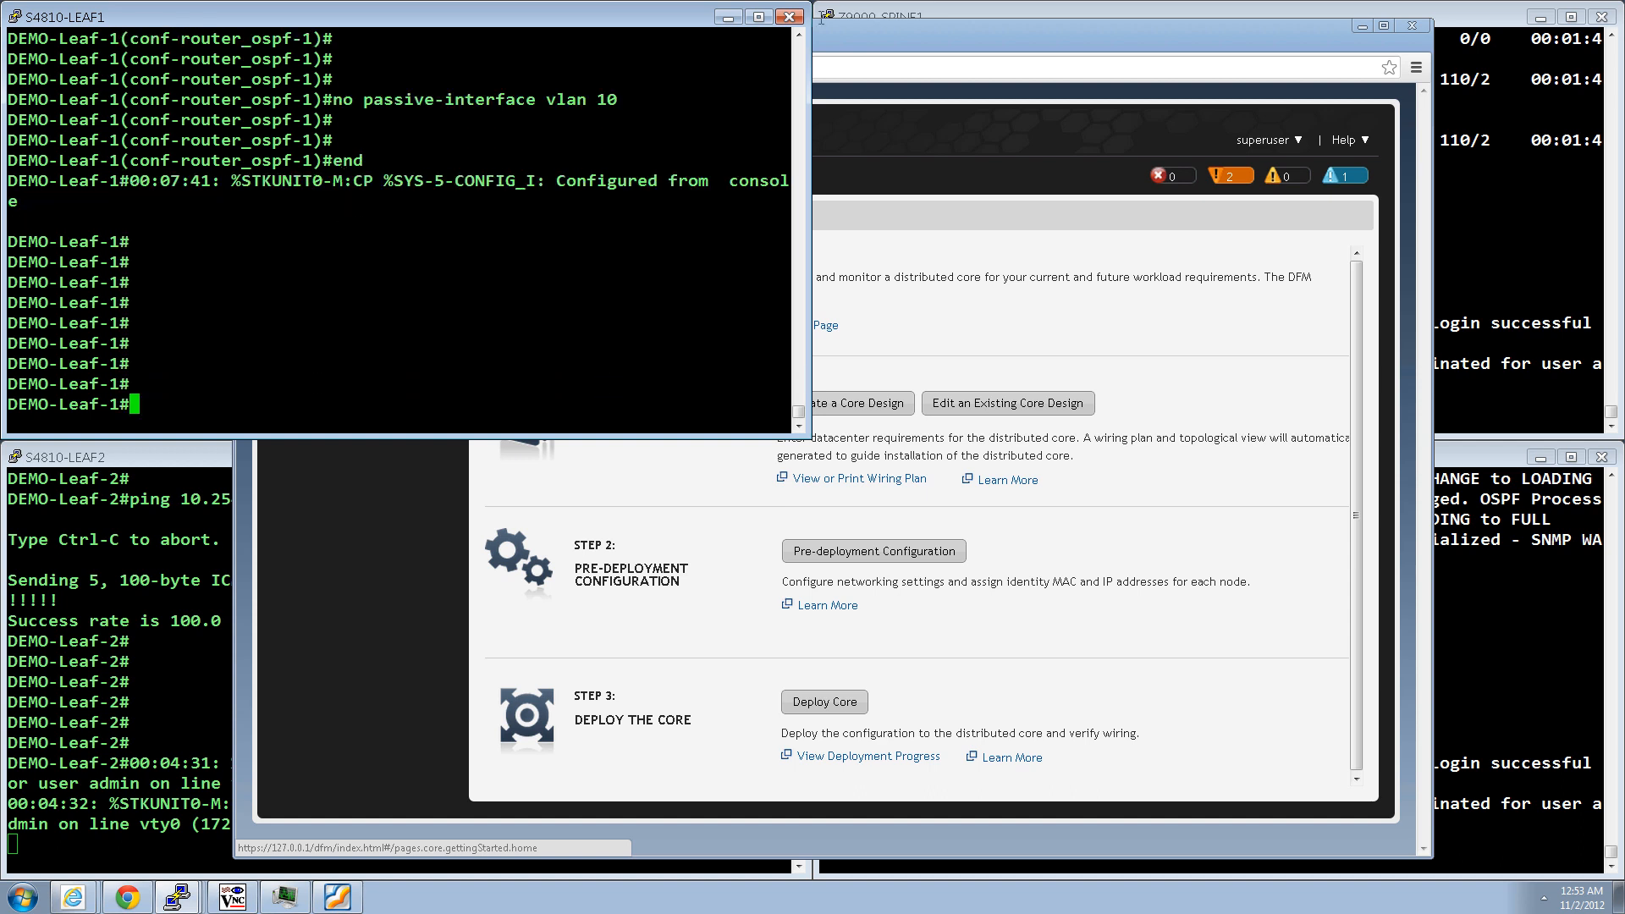
# Switch back to Dell Fabric Manager and open Deploy and Validate Core for the DEMO core, continuing to its deployment status list
pyautogui.click(885, 33)
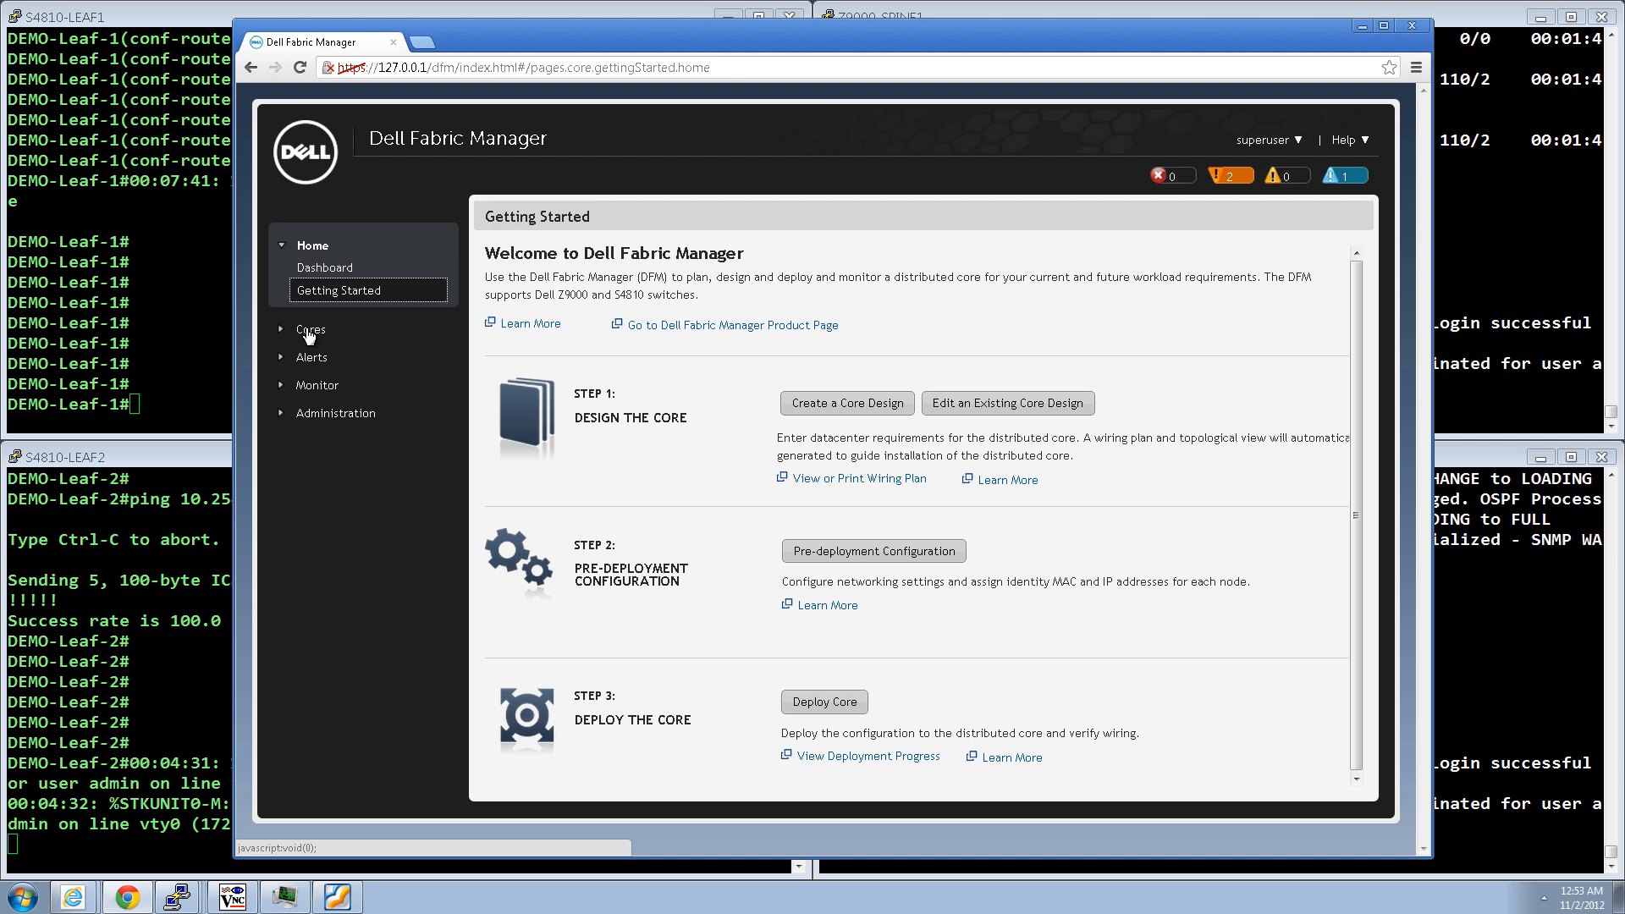
pyautogui.click(308, 332)
pyautogui.click(330, 382)
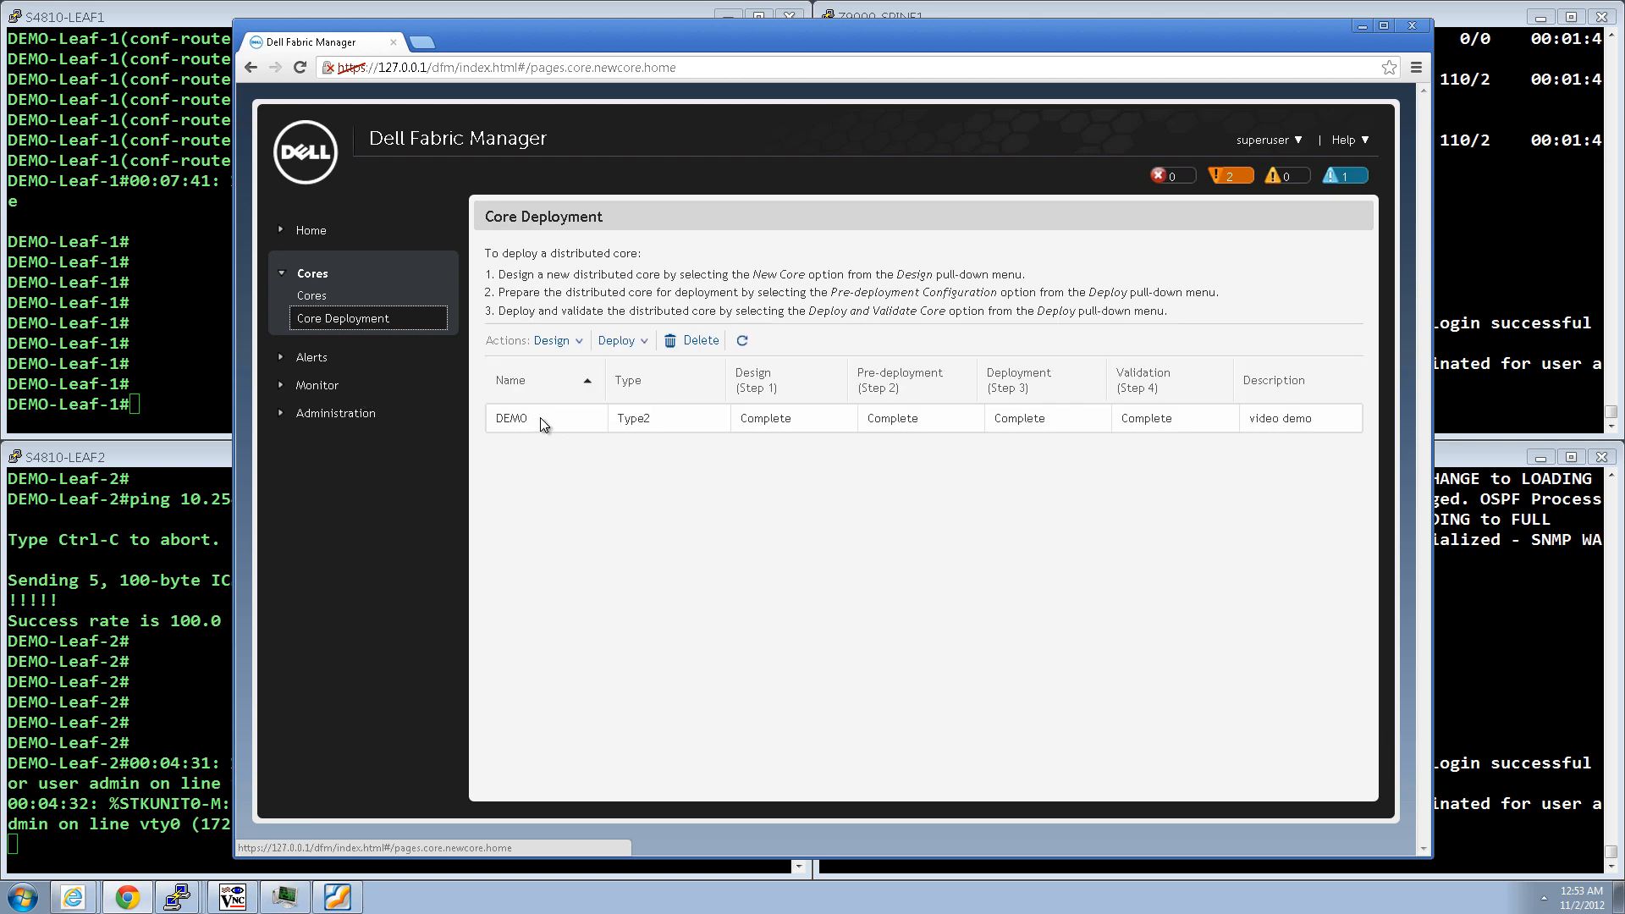
pyautogui.click(540, 418)
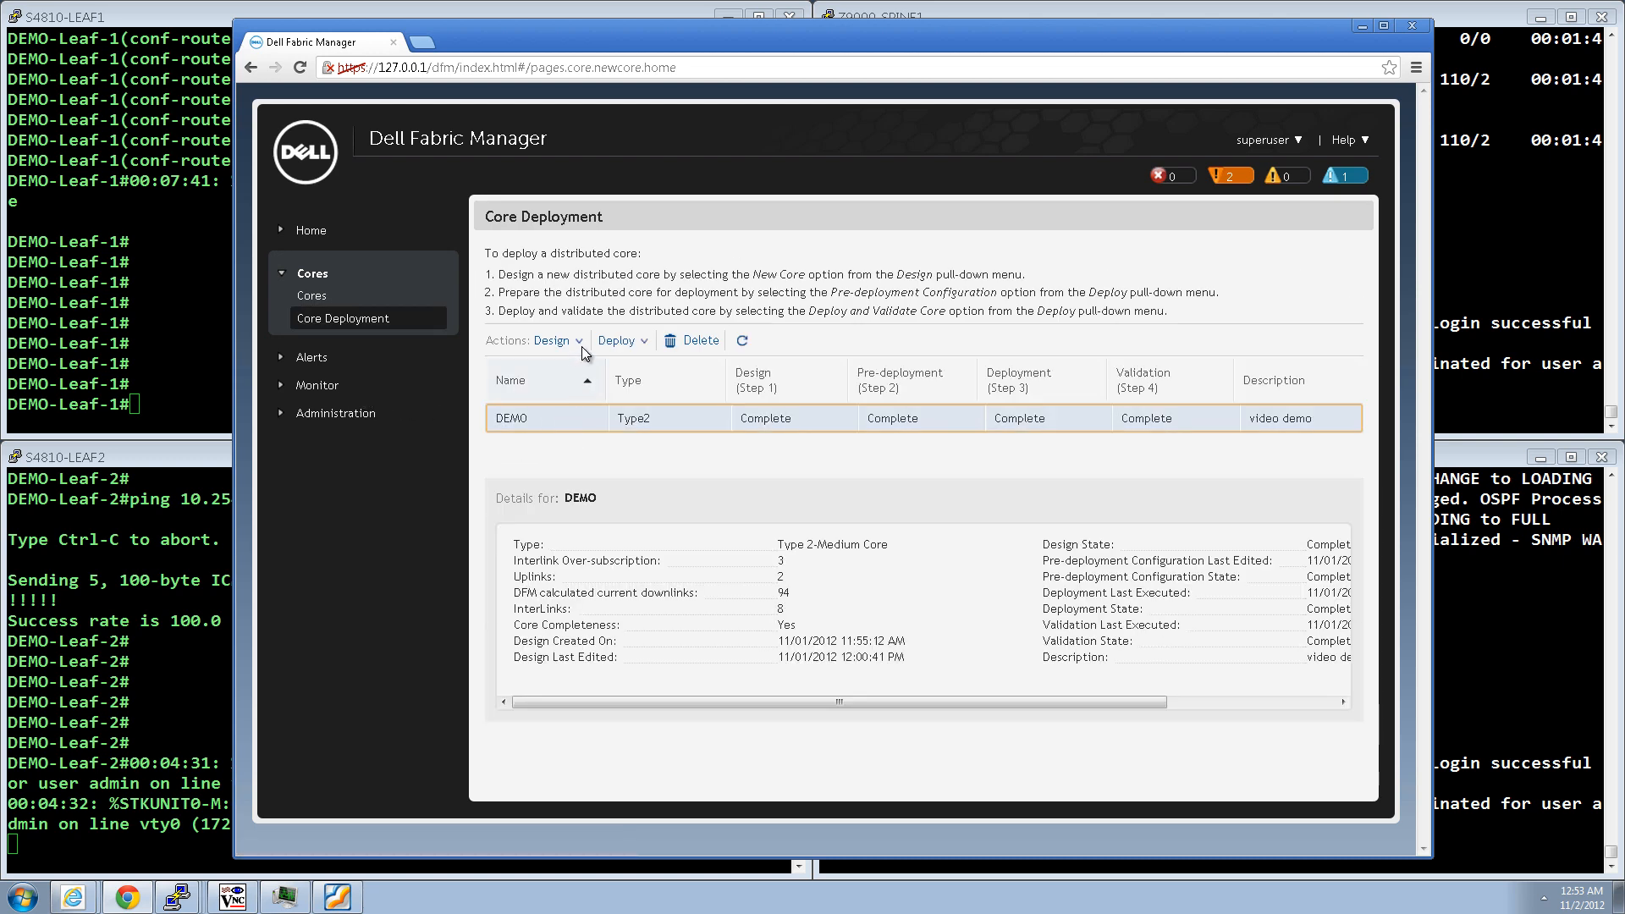
pyautogui.click(634, 345)
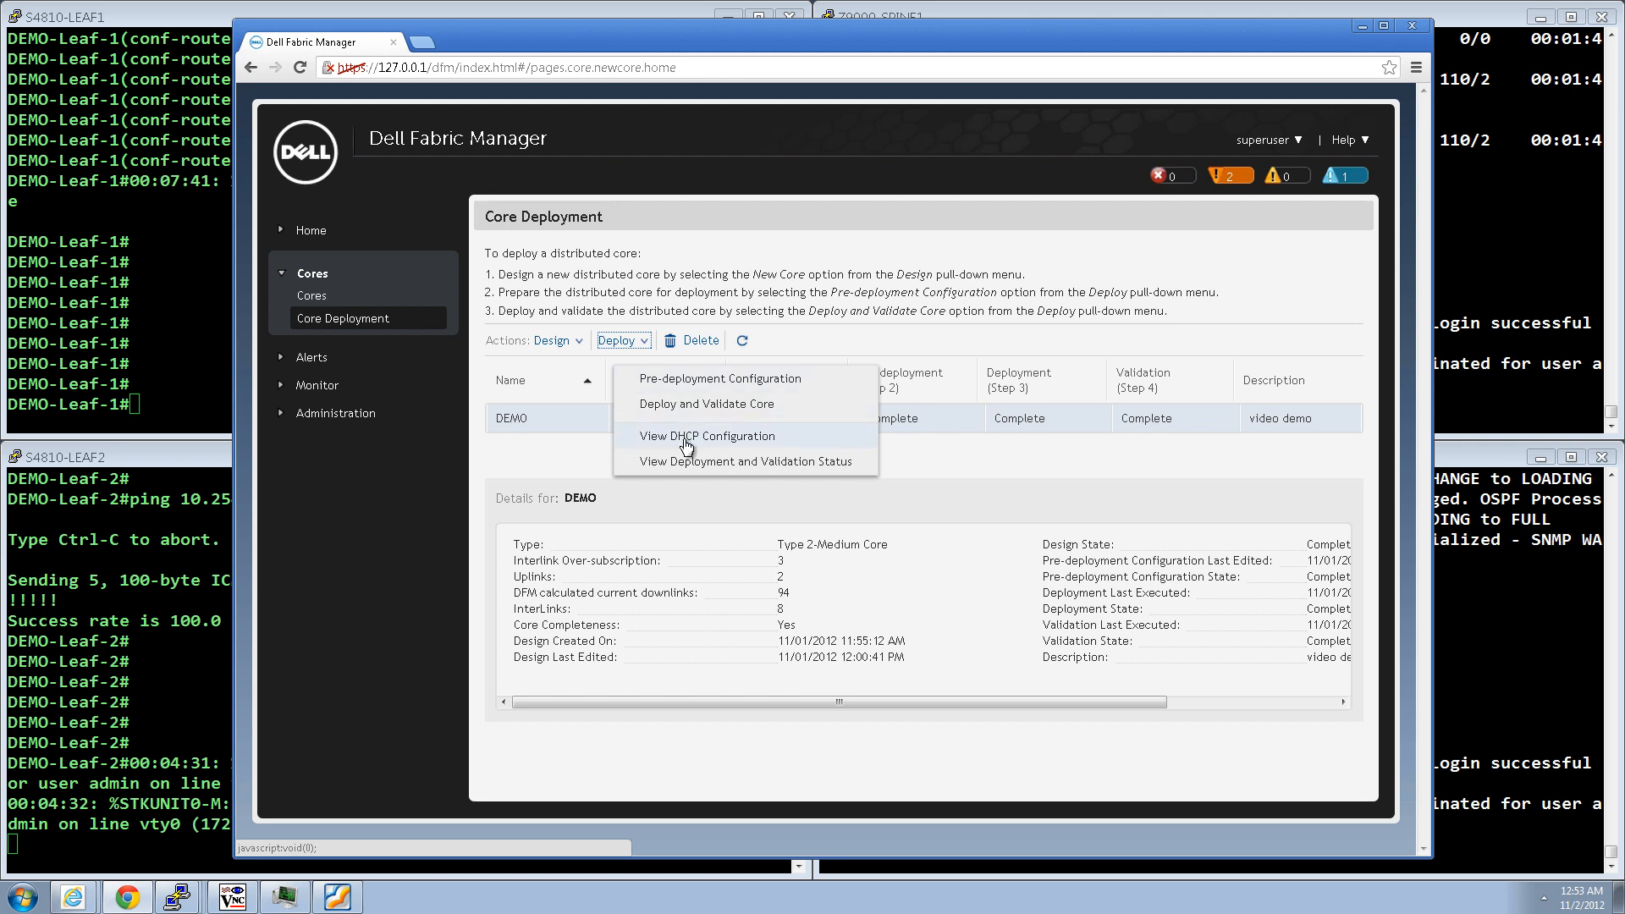
pyautogui.click(696, 404)
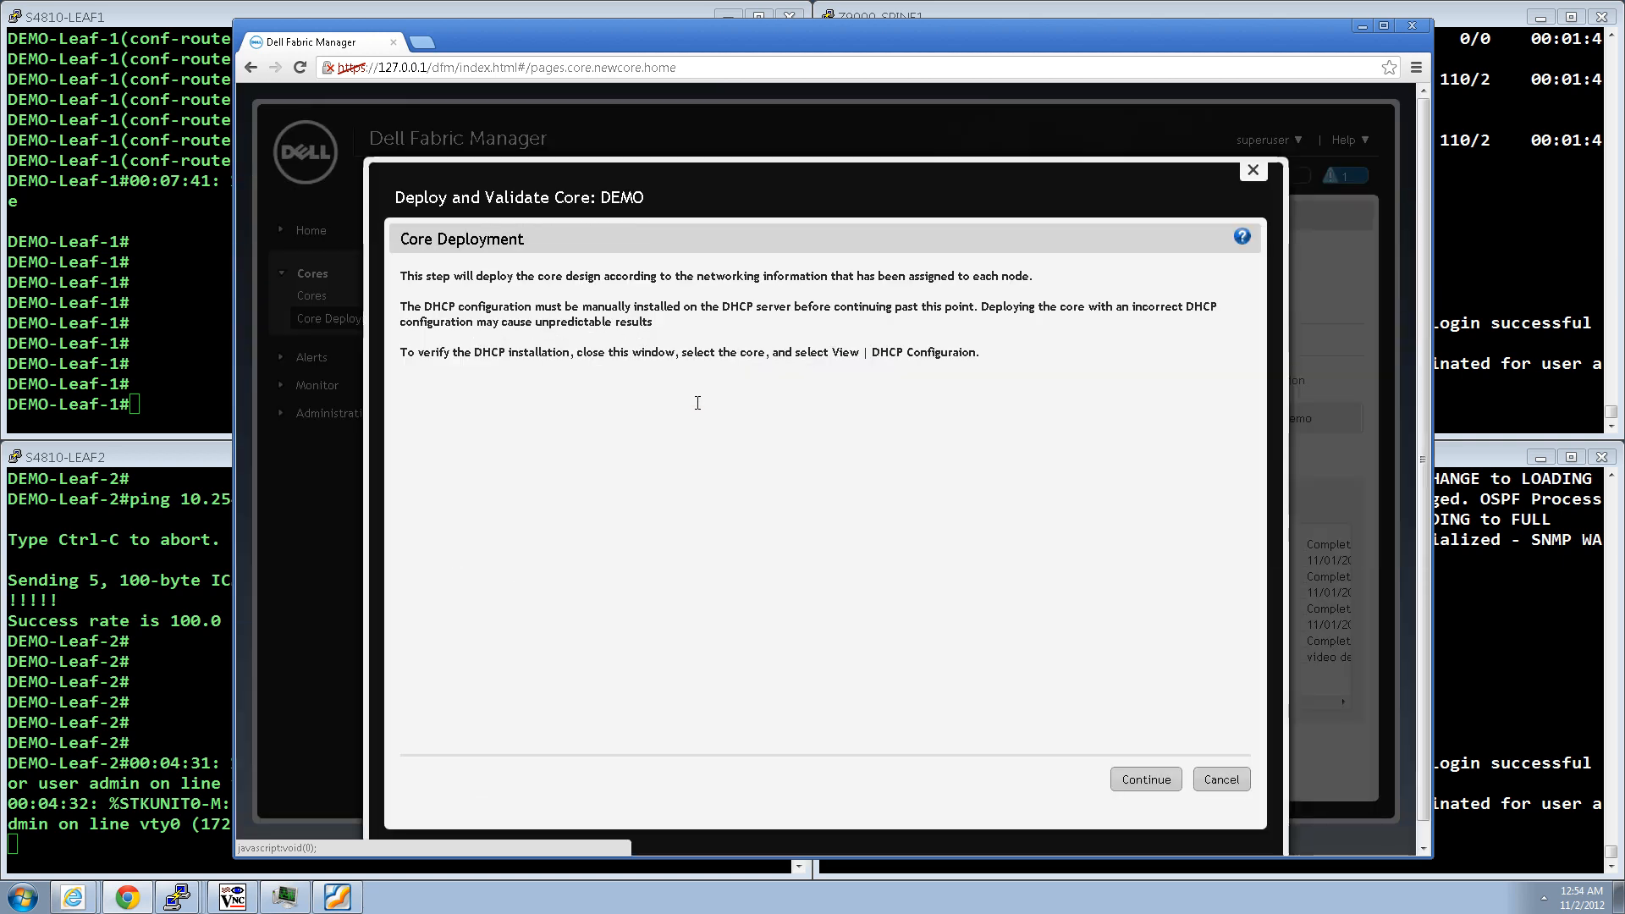
pyautogui.click(1146, 779)
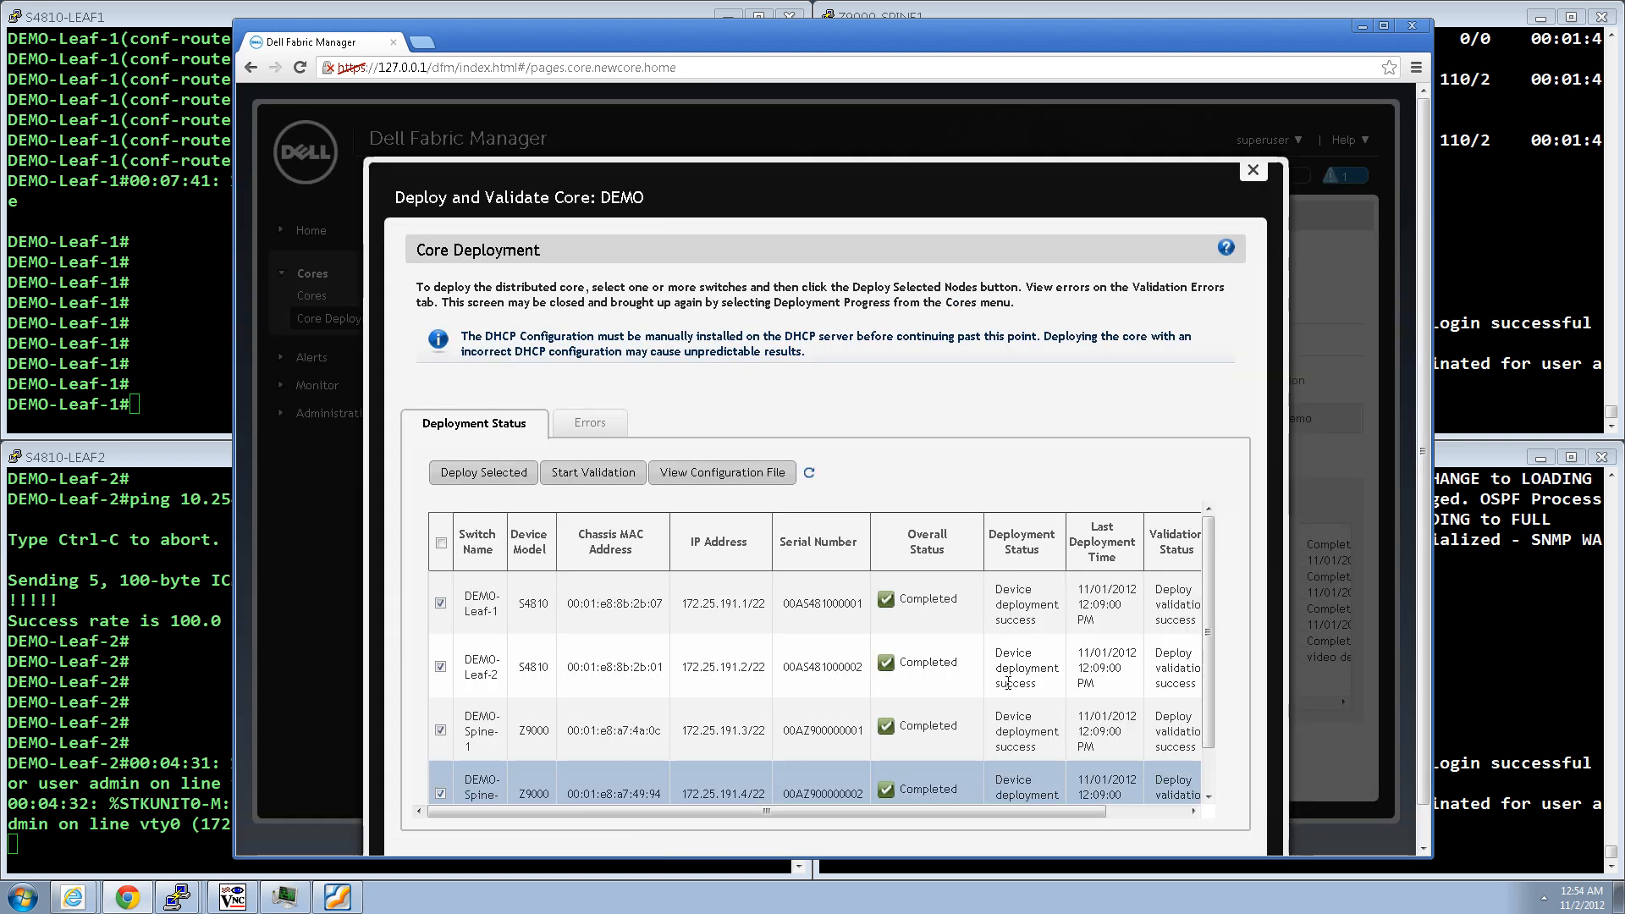
# Select all switches of the DEMO core and start their validation, confirming the prompts
pyautogui.click(441, 544)
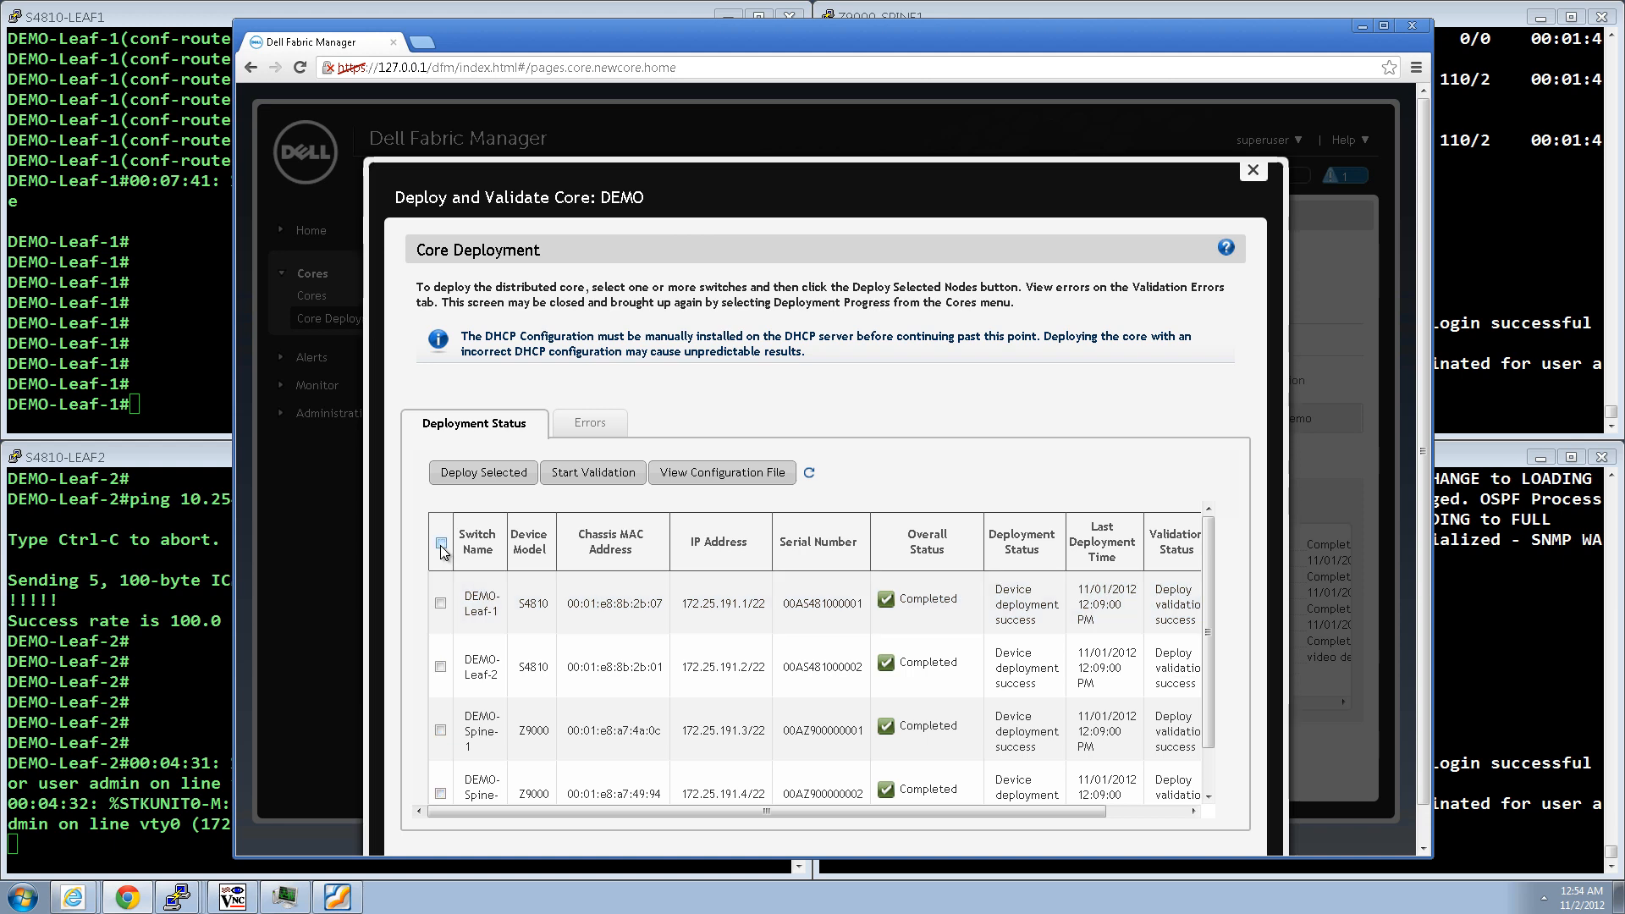
pyautogui.click(441, 544)
pyautogui.moveTo(1205, 540)
pyautogui.mouseDown()
pyautogui.moveTo(1213, 565)
pyautogui.moveTo(1213, 540)
pyautogui.mouseUp()
pyautogui.click(601, 471)
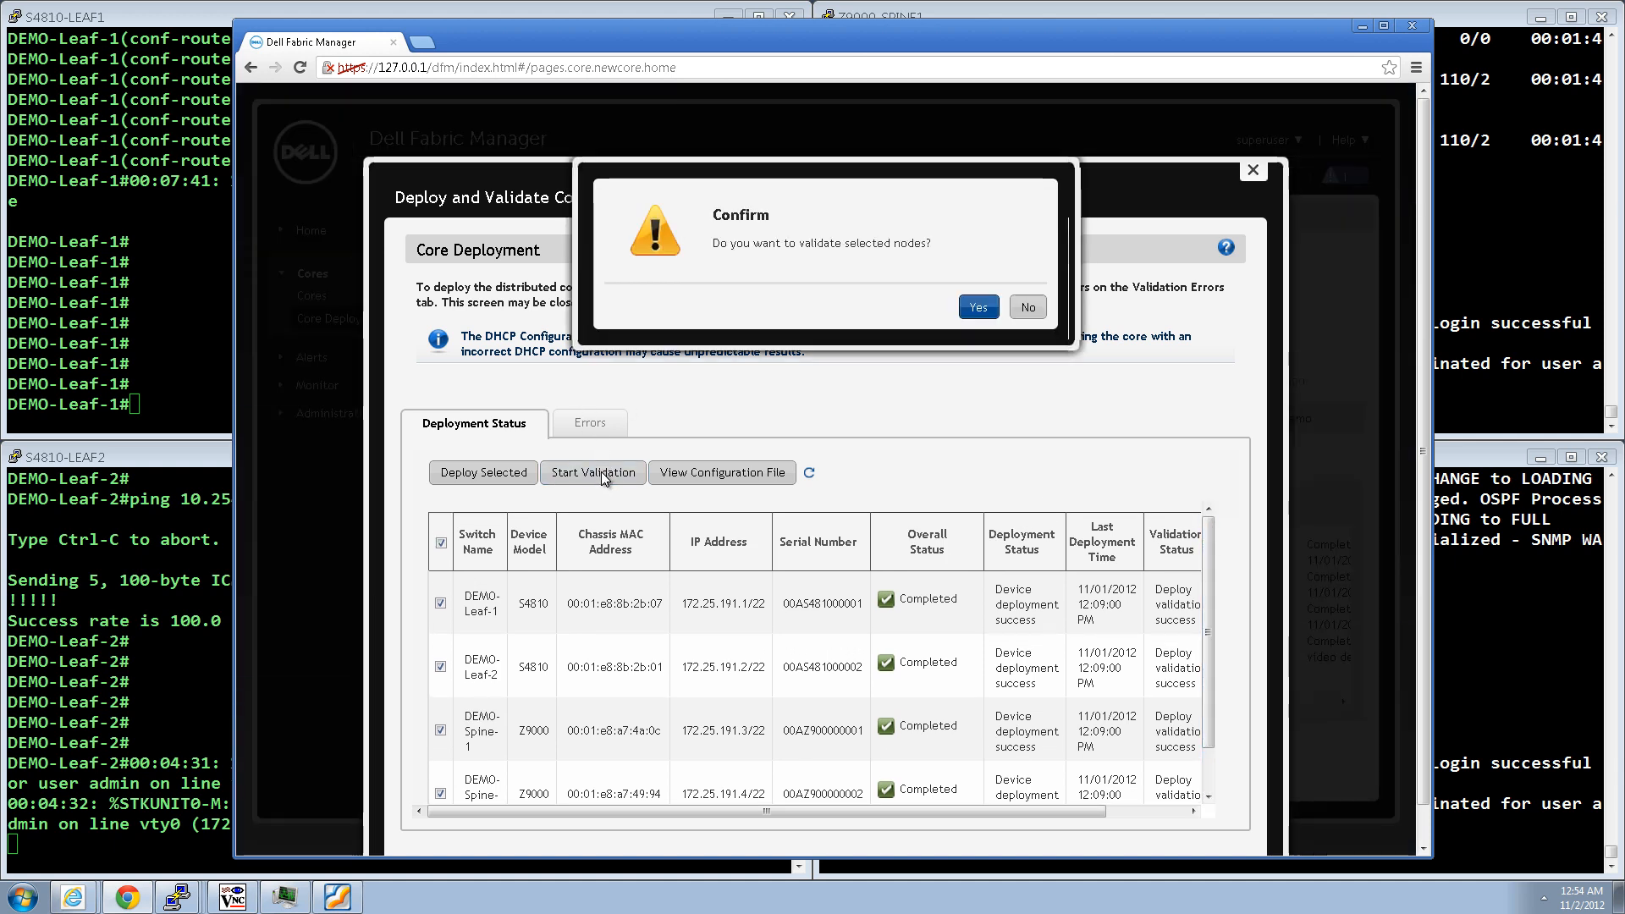
pyautogui.click(979, 308)
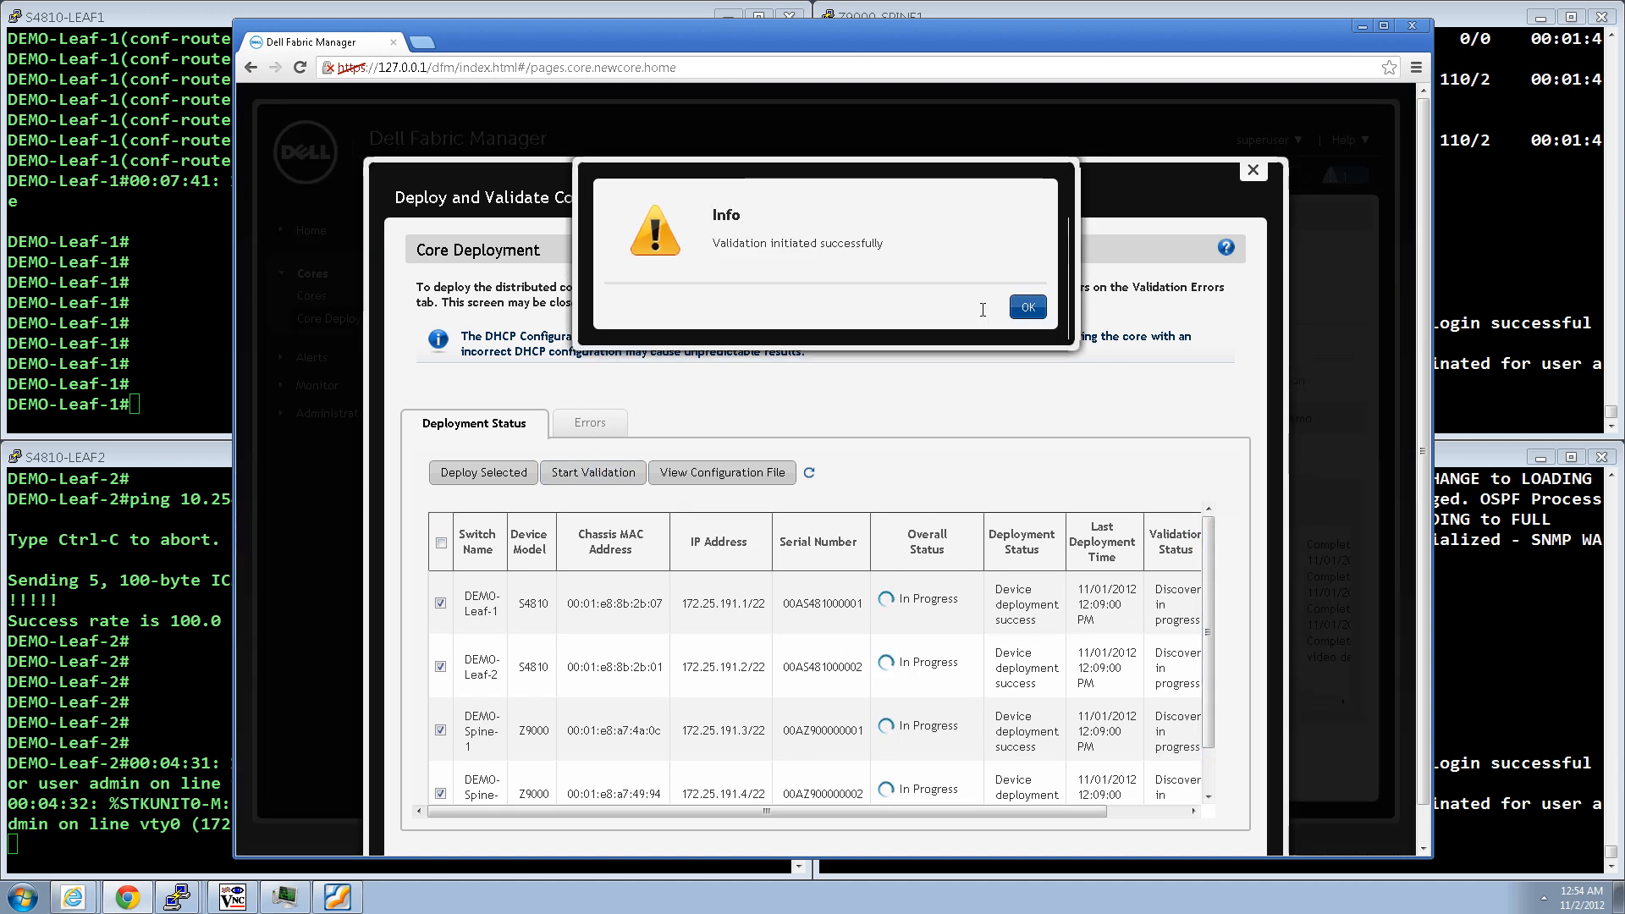
pyautogui.click(1027, 306)
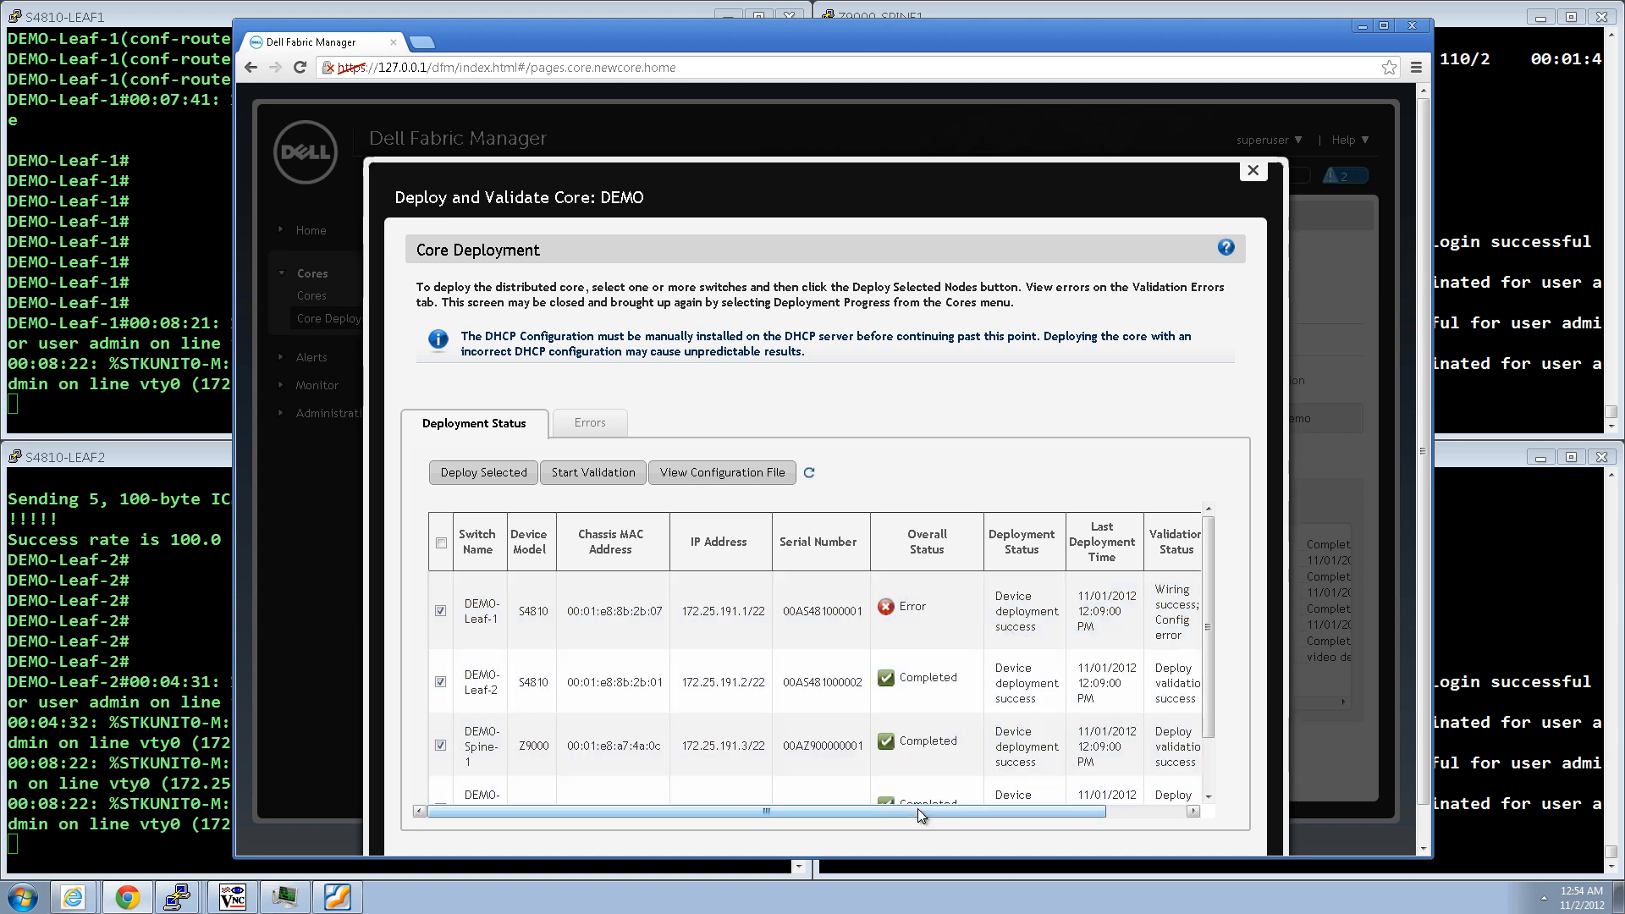
# Examine the validation status and last validation time of DEMO-Leaf-1
pyautogui.moveTo(917, 809); pyautogui.dragTo(1031, 804)
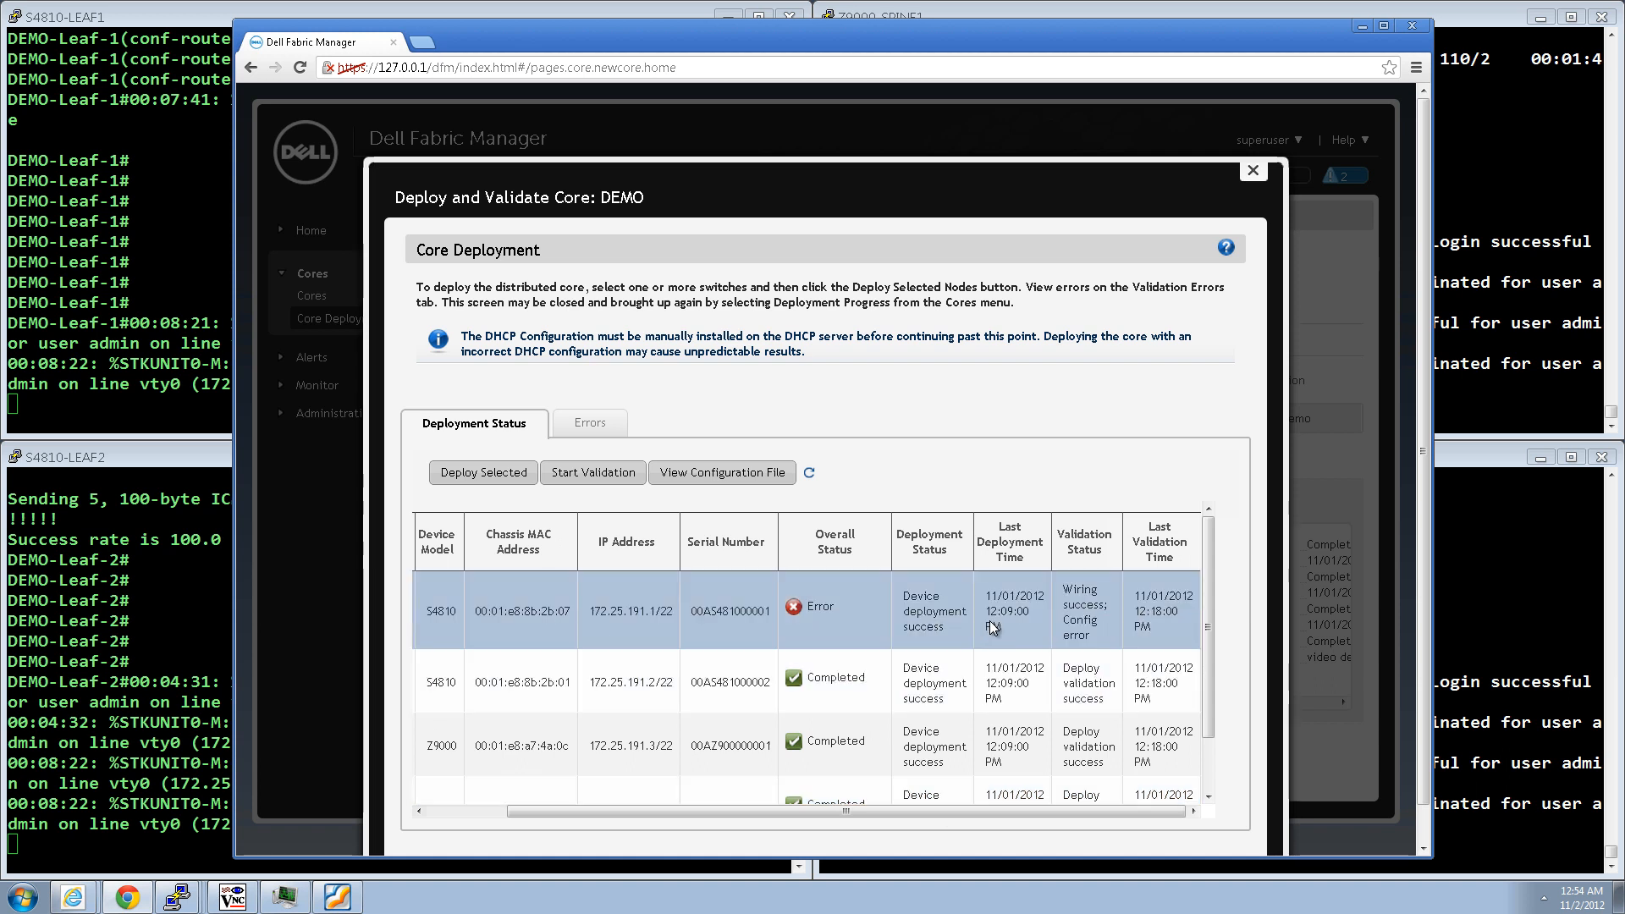
pyautogui.moveTo(1072, 596); pyautogui.dragTo(1101, 637)
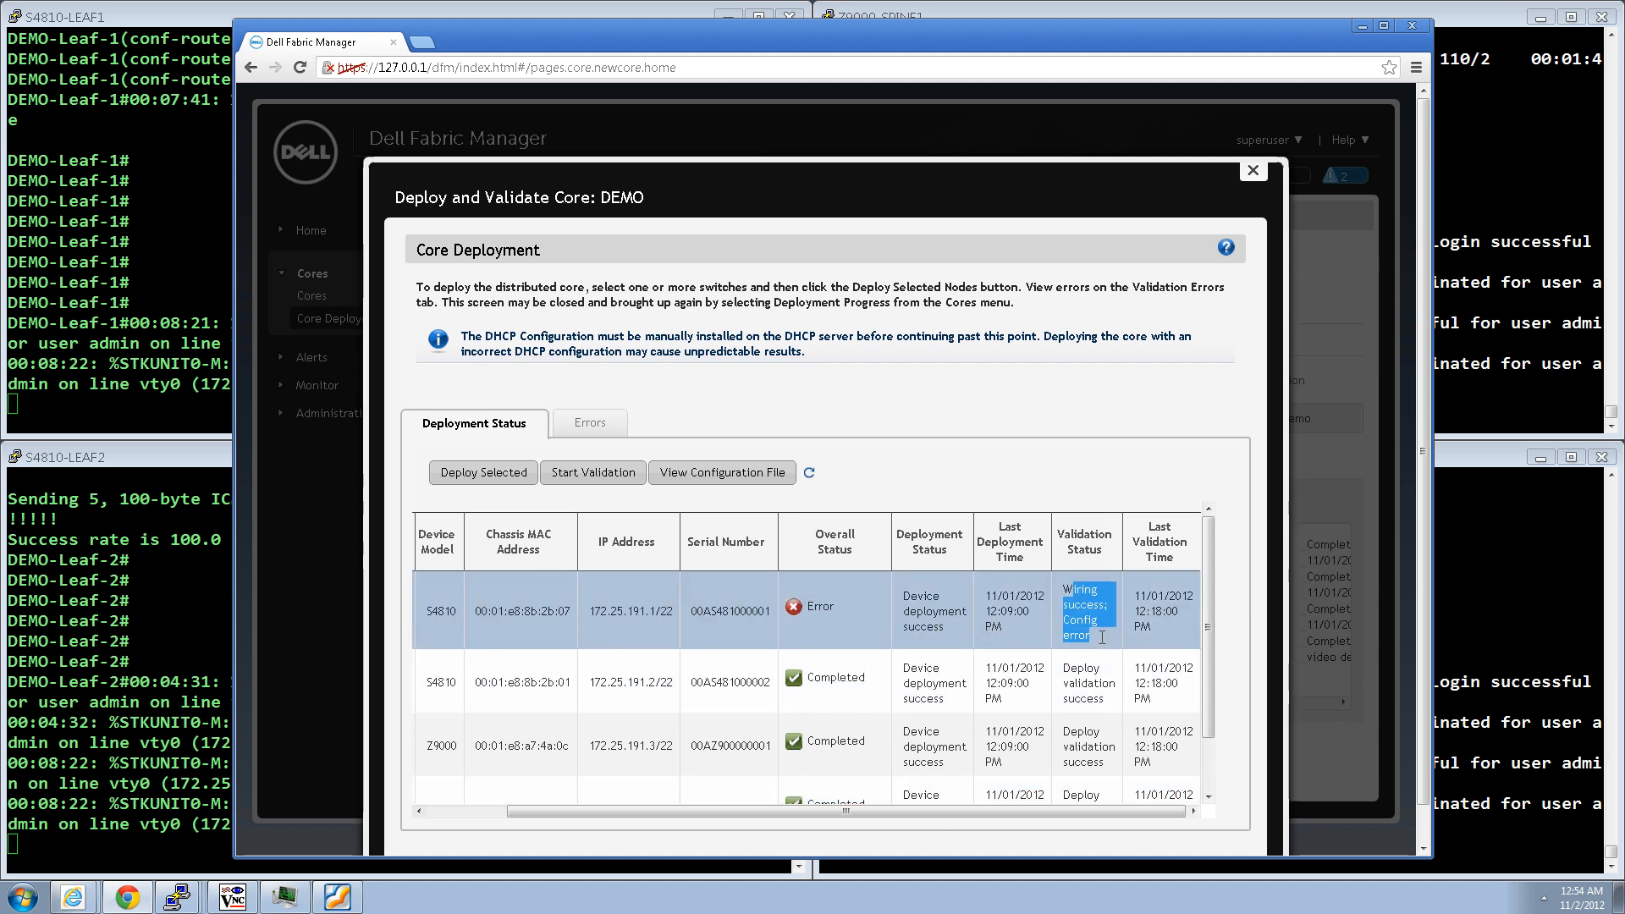
pyautogui.click(1090, 633)
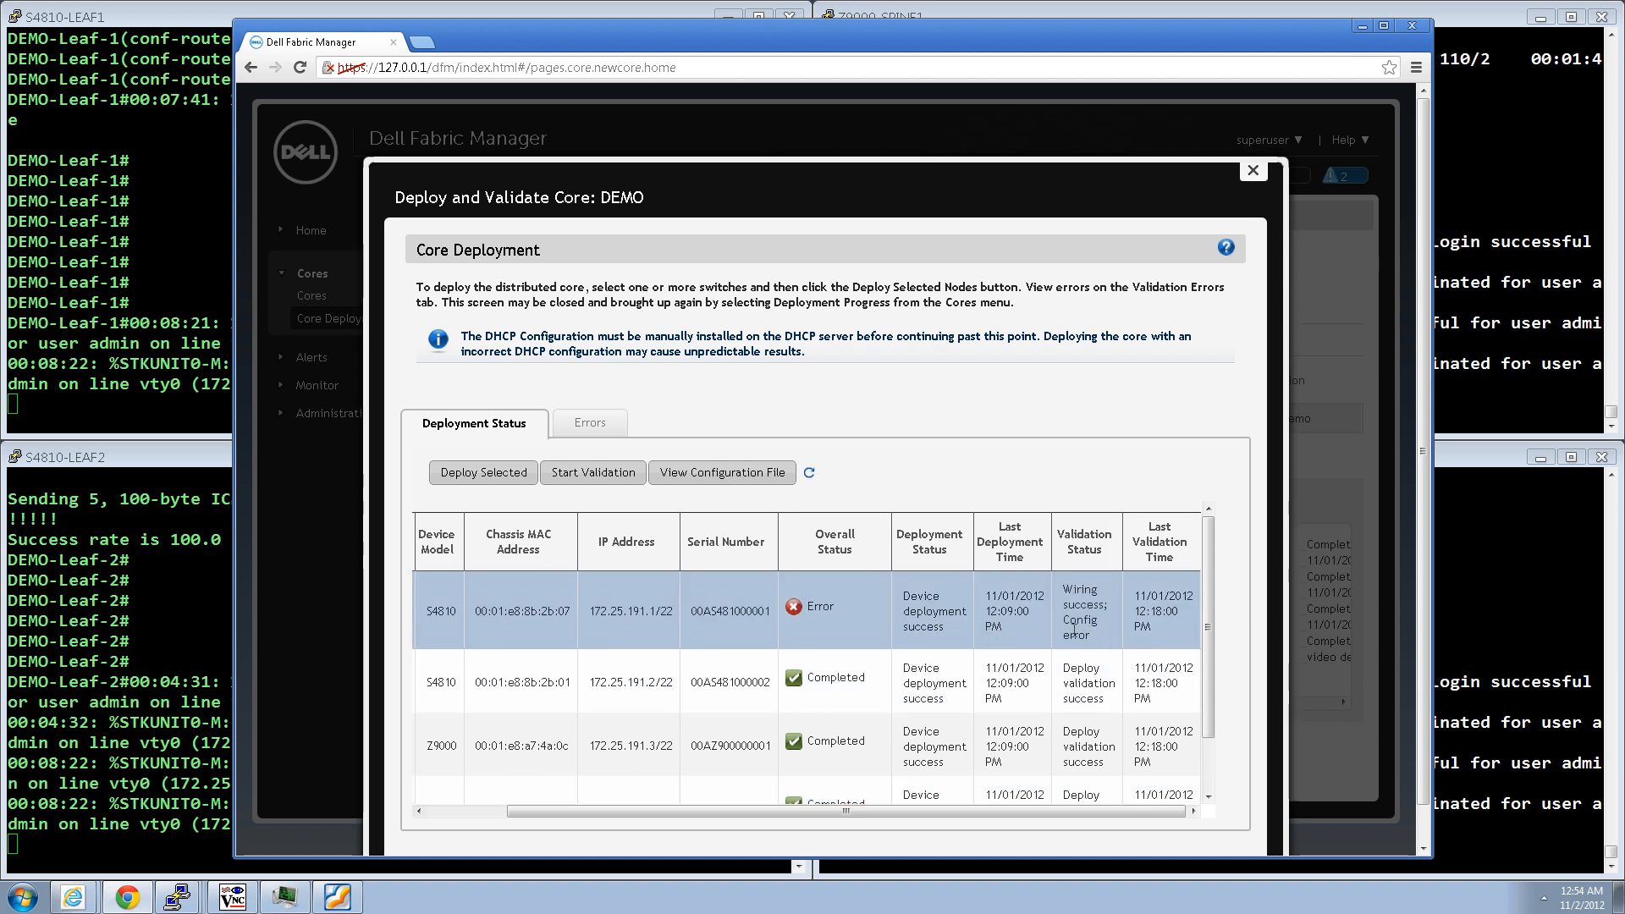
# List the configuration errors of the DEMO core and open the configuration mismatch details for DEMO-Leaf-1
pyautogui.click(596, 426)
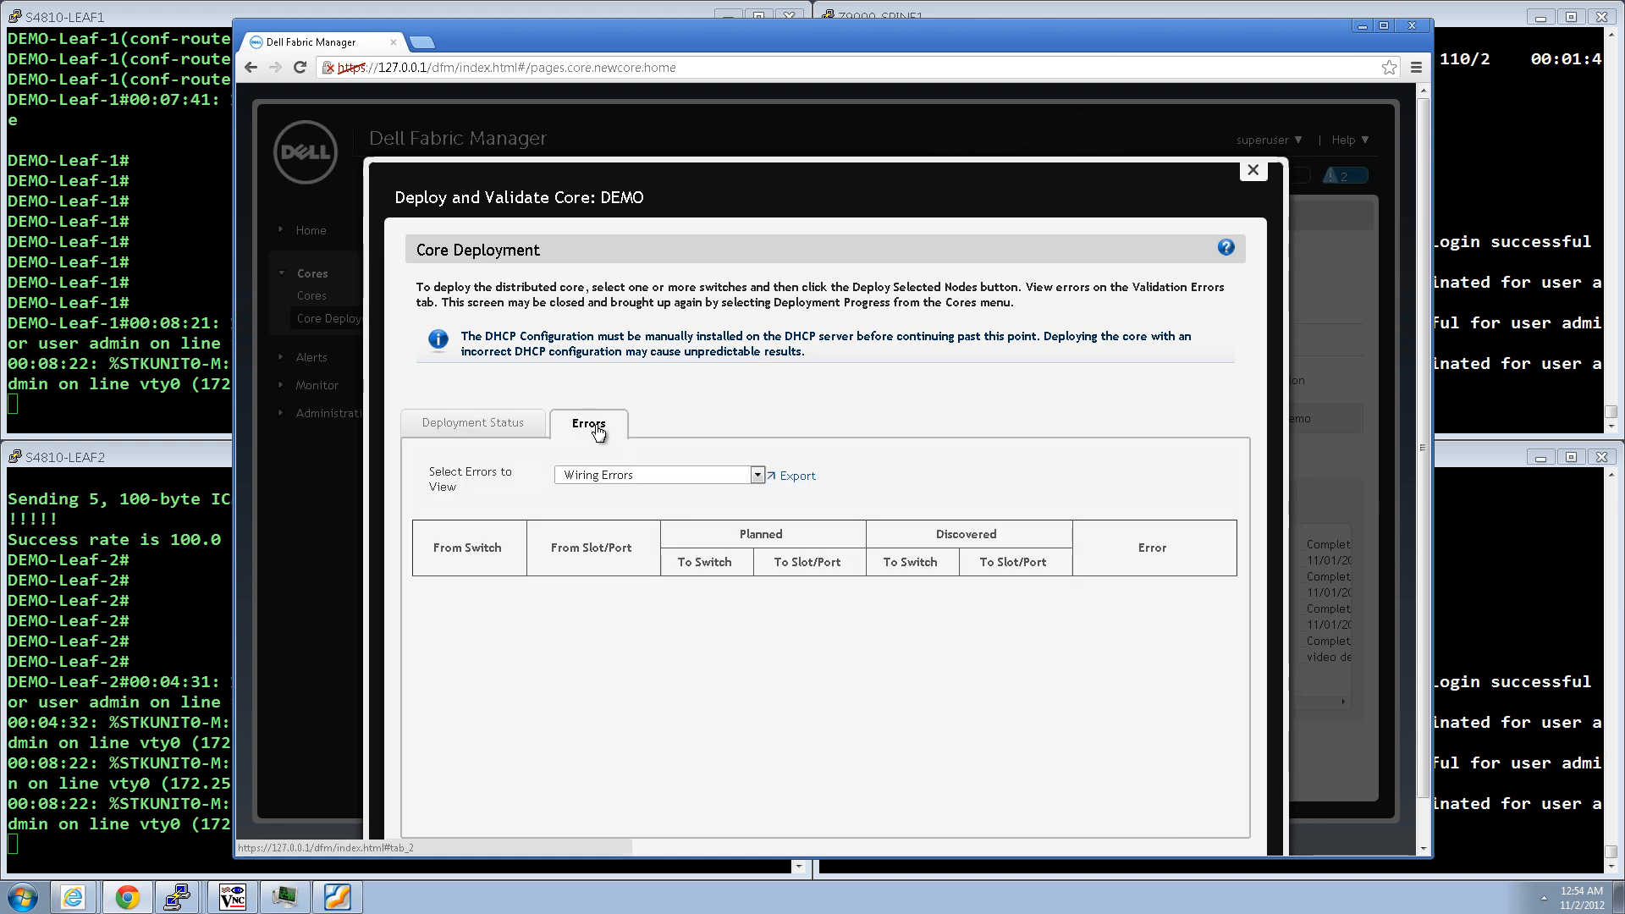
pyautogui.click(756, 475)
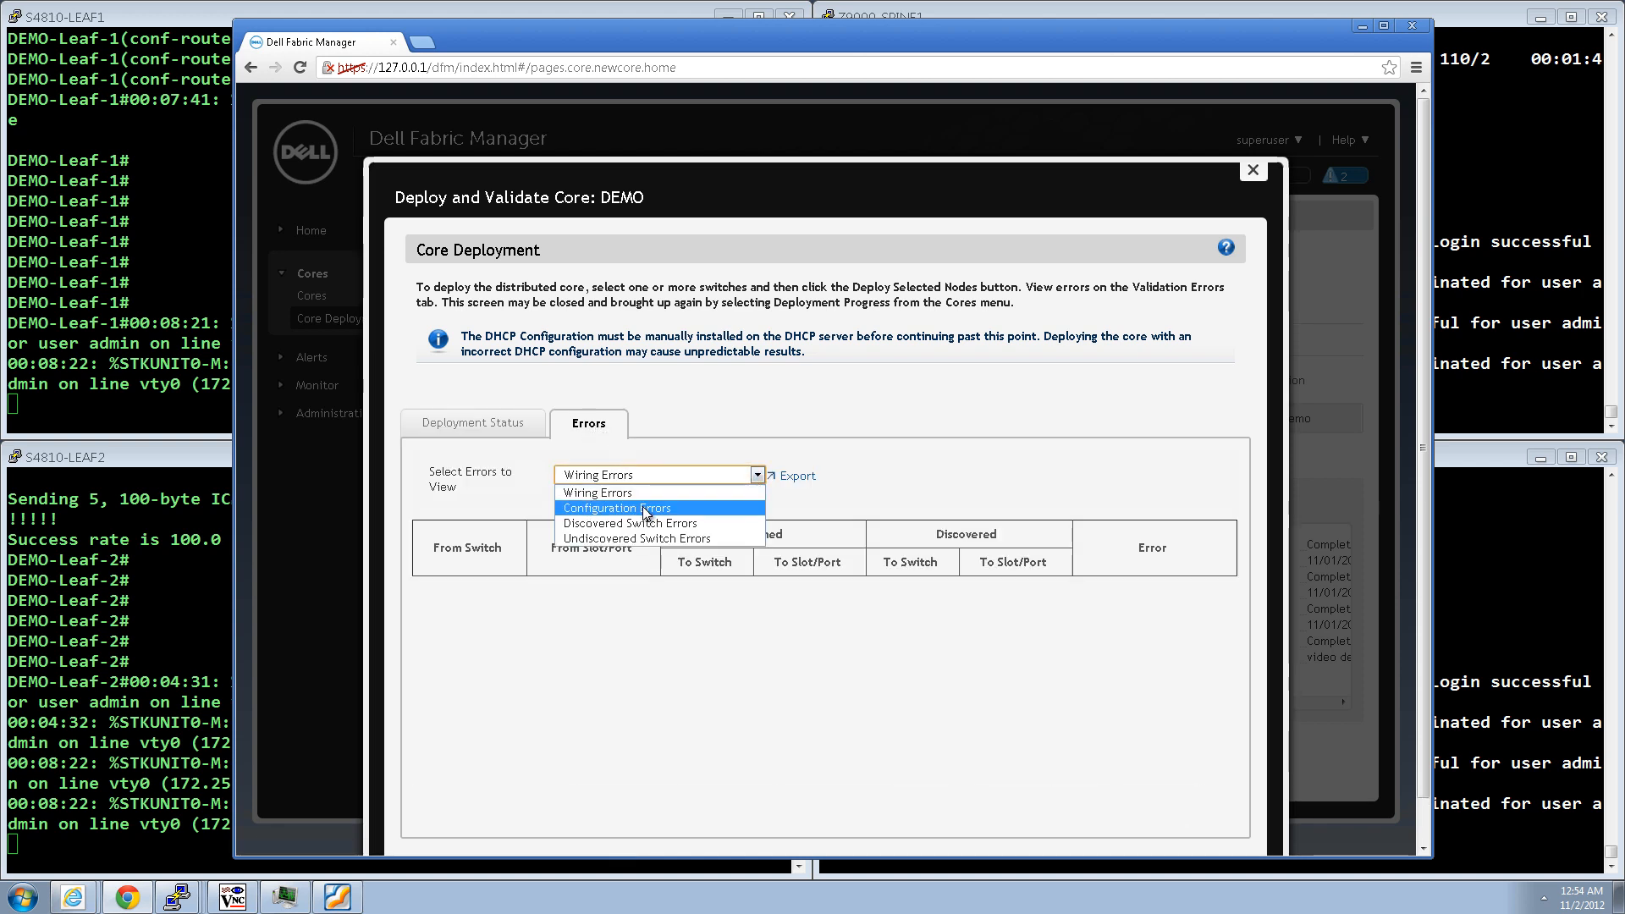
pyautogui.click(642, 507)
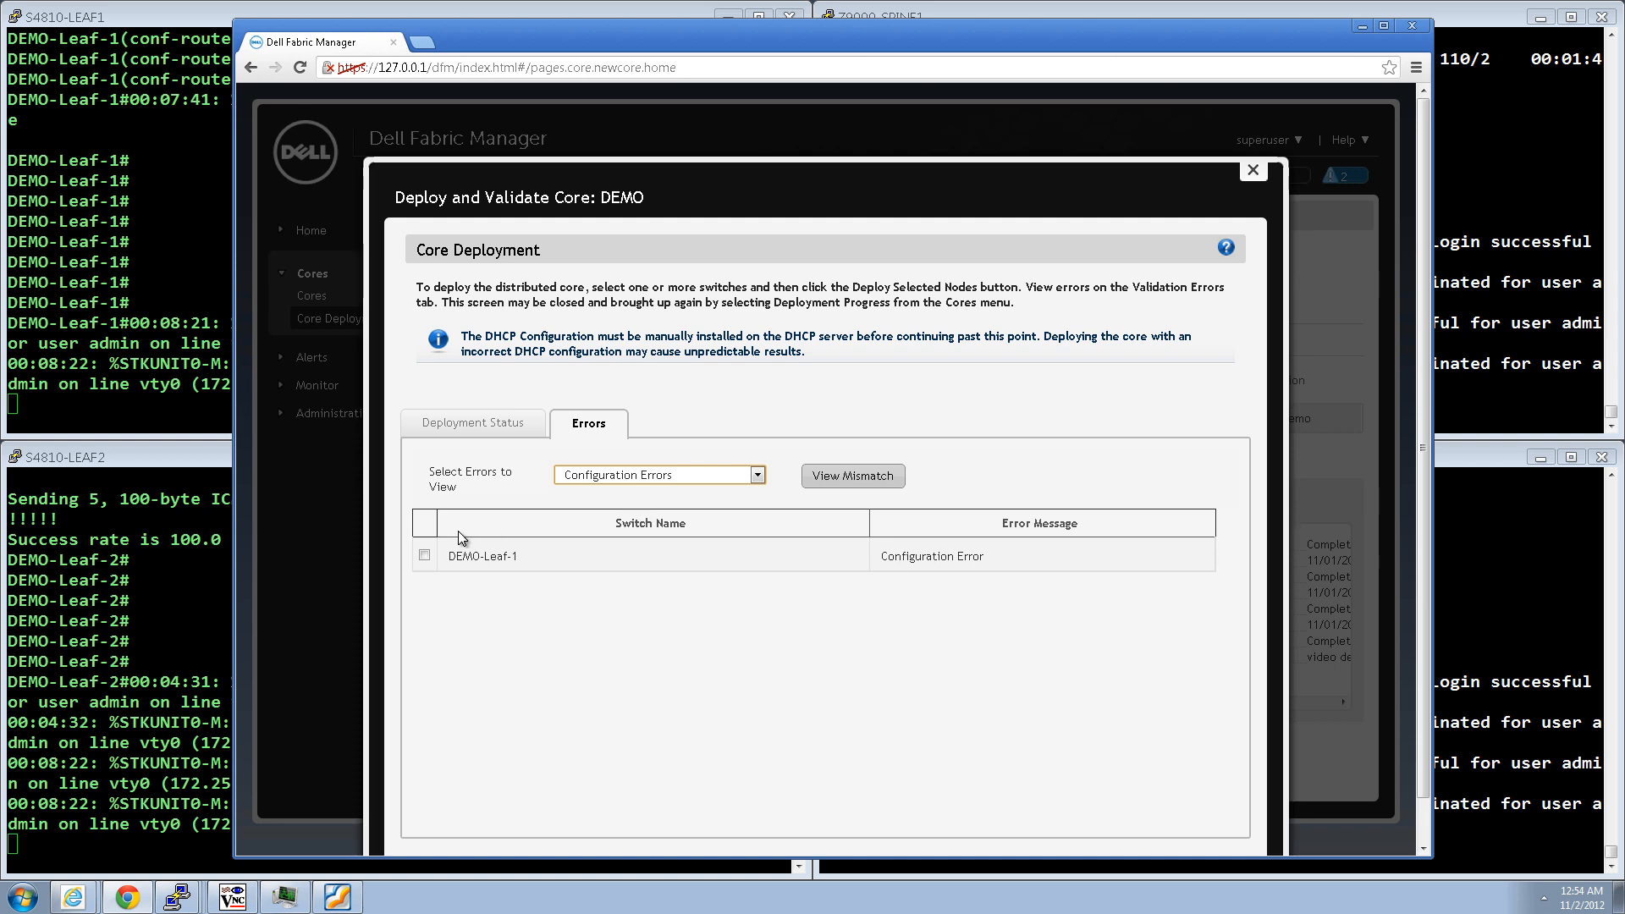
pyautogui.click(424, 556)
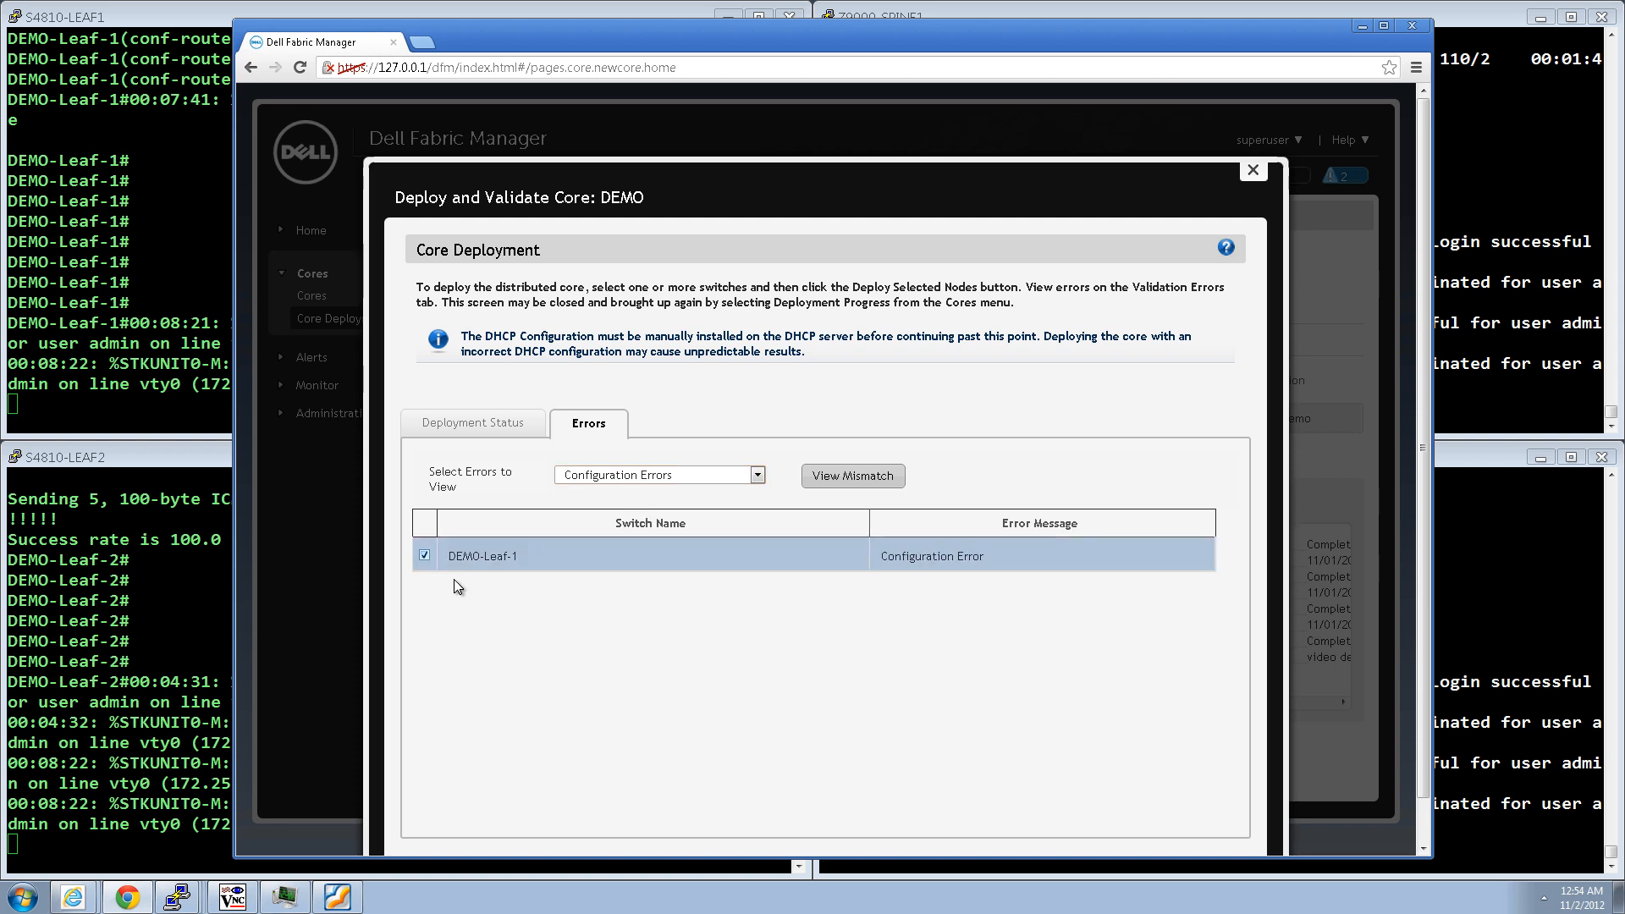
pyautogui.click(861, 483)
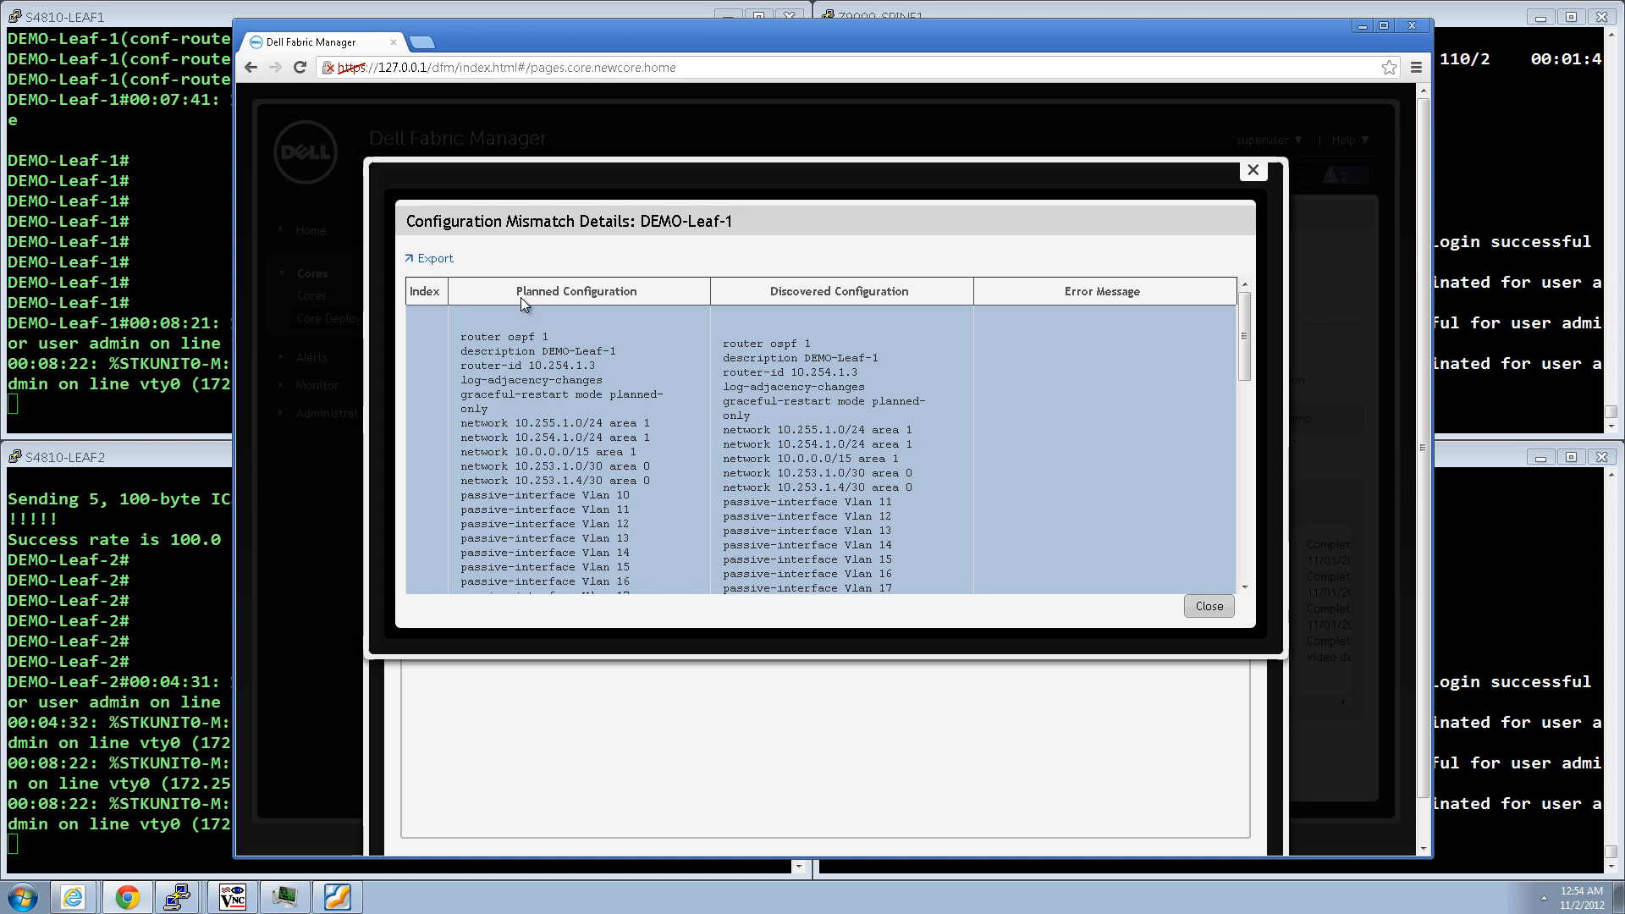
# Compare the planned and discovered OSPF configurations and the error message for DEMO-Leaf-1, and close the mismatch details
pyautogui.moveTo(519, 297); pyautogui.dragTo(645, 297)
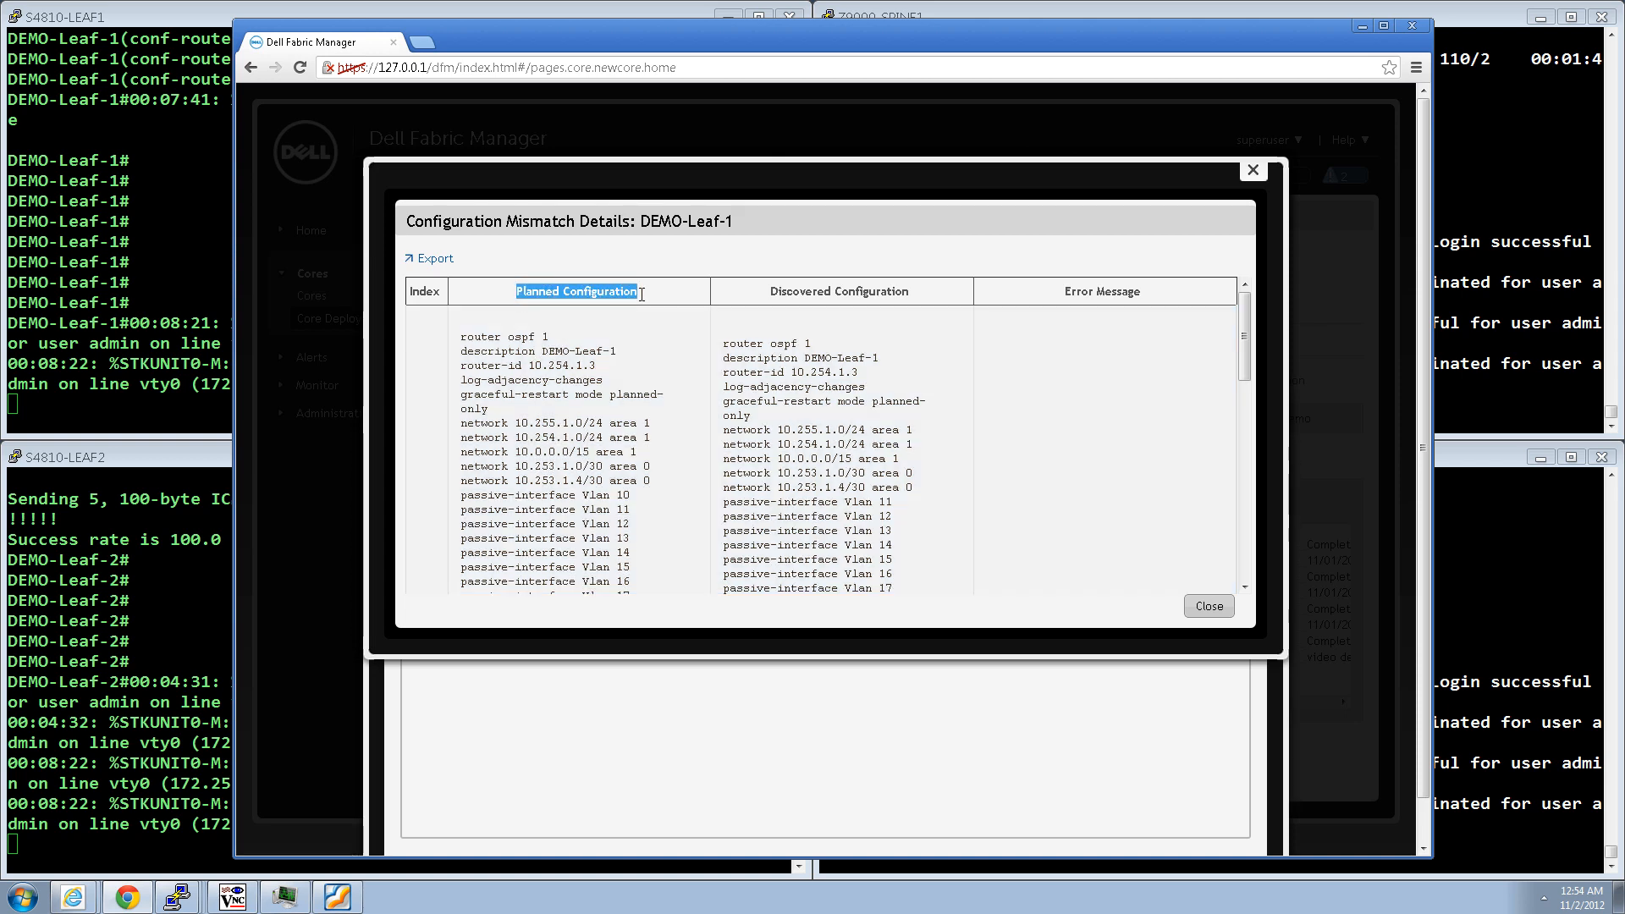
pyautogui.click(510, 336)
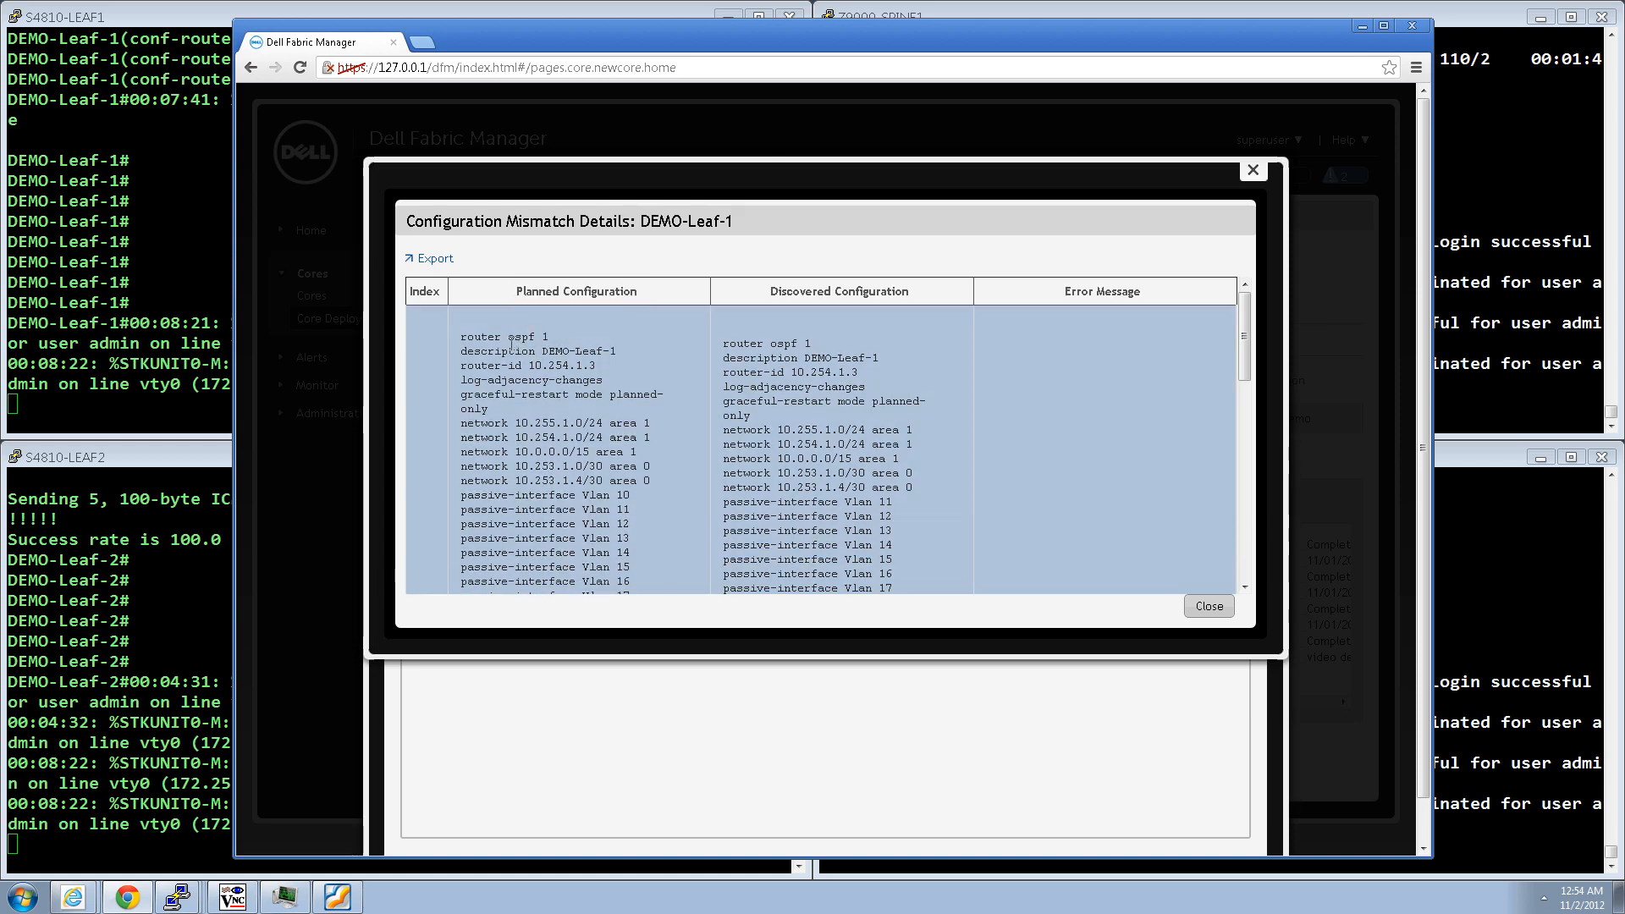
pyautogui.moveTo(771, 292); pyautogui.dragTo(915, 291)
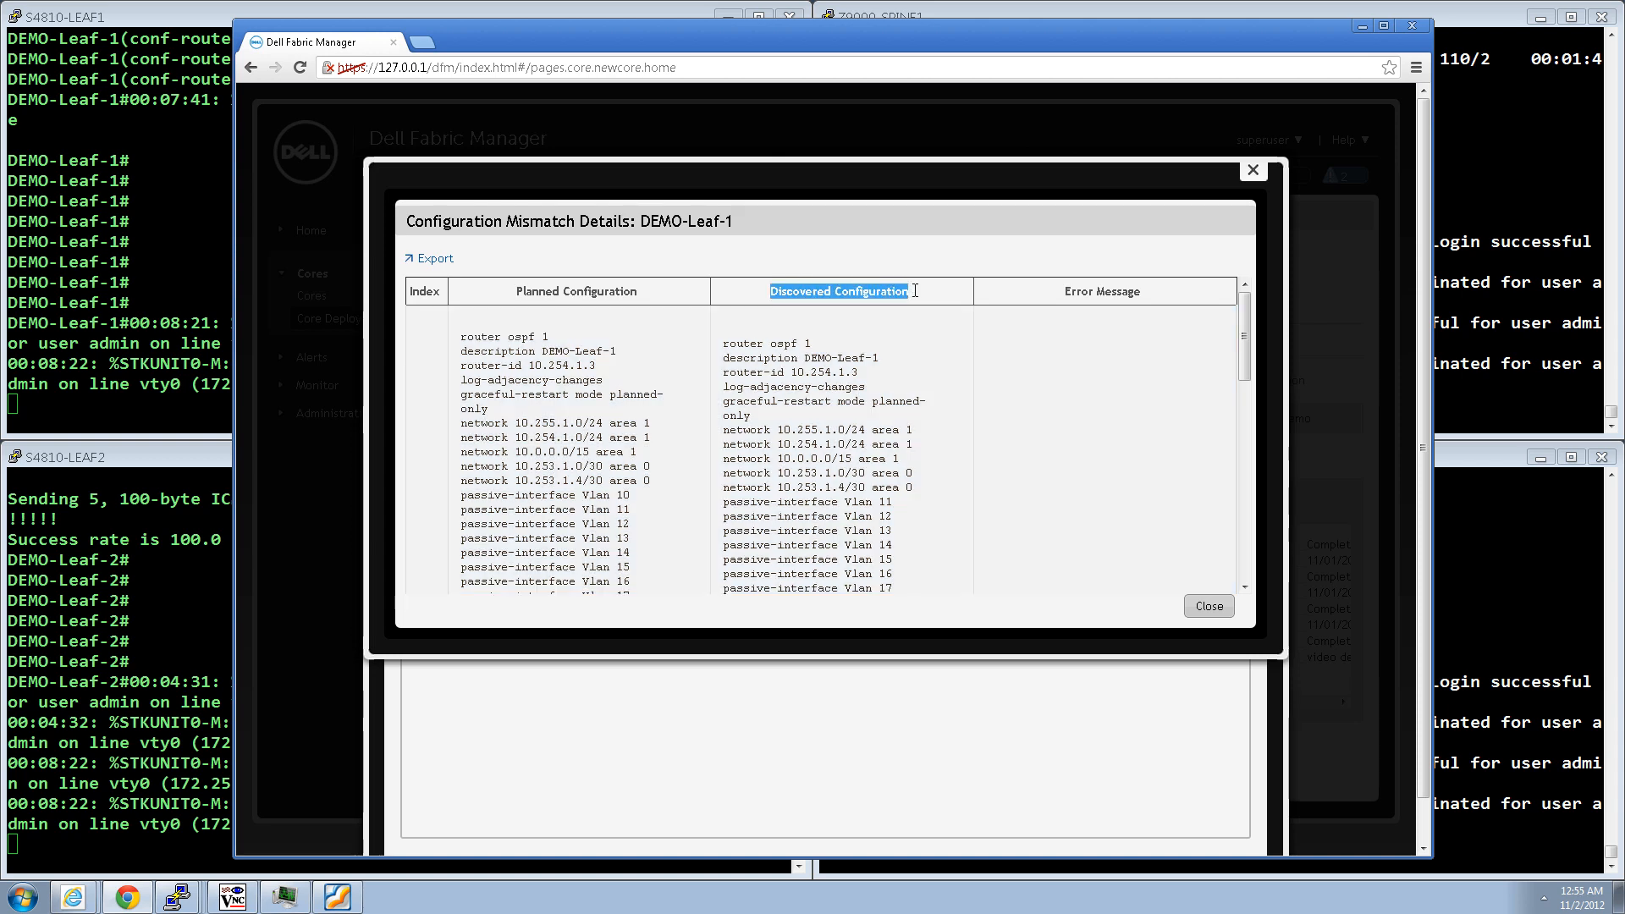
pyautogui.click(1078, 294)
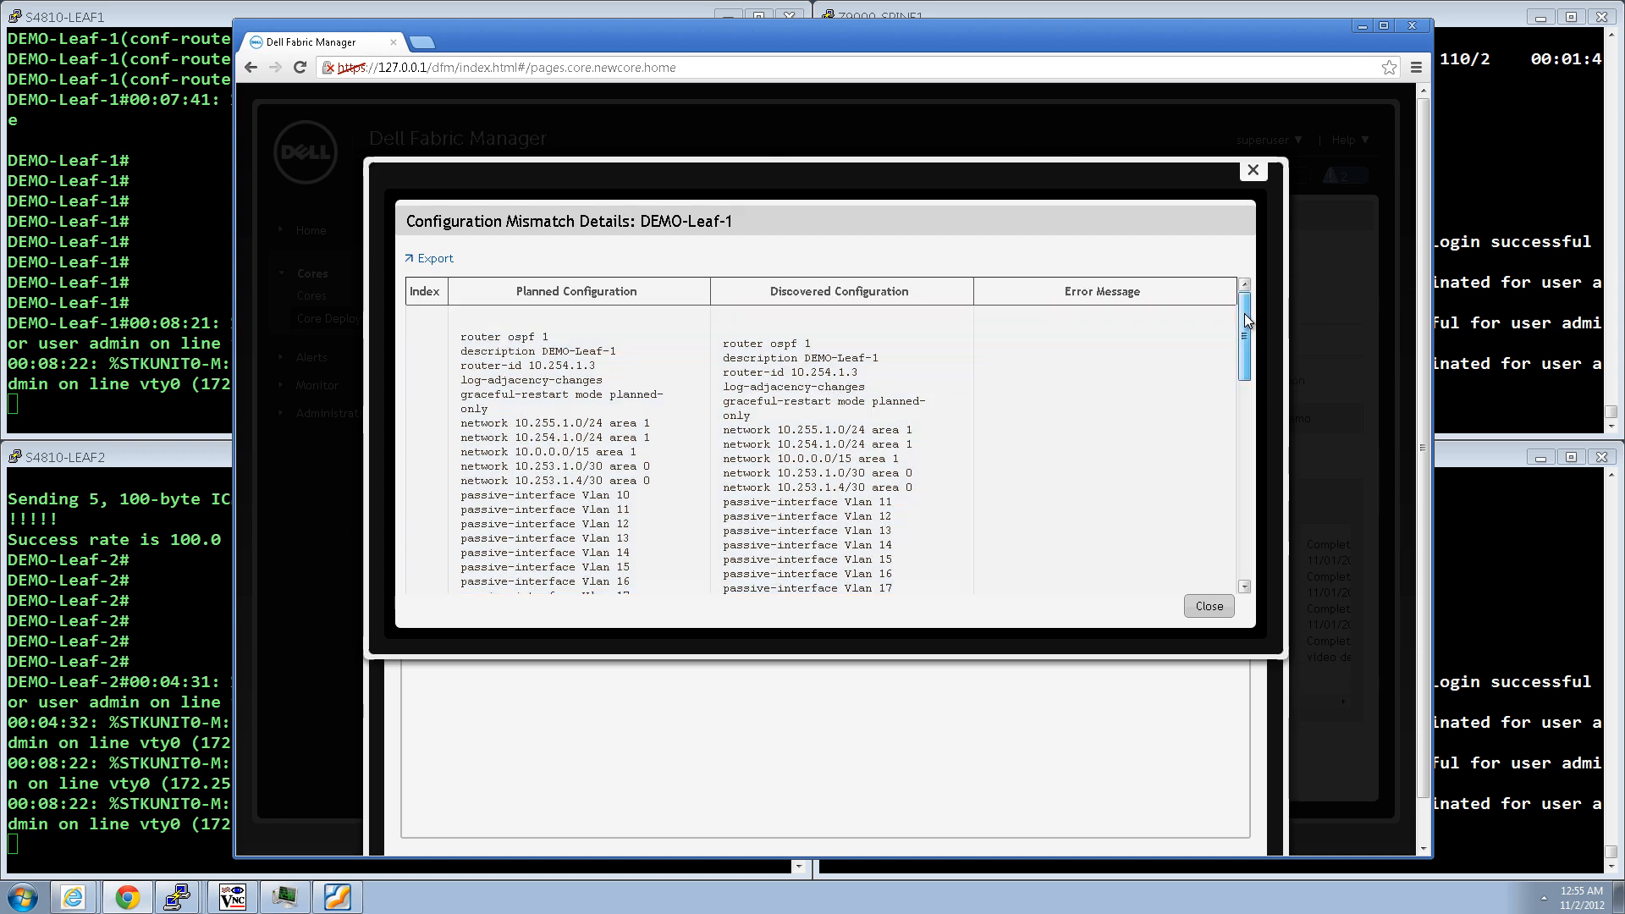
pyautogui.moveTo(1243, 315); pyautogui.dragTo(1227, 408)
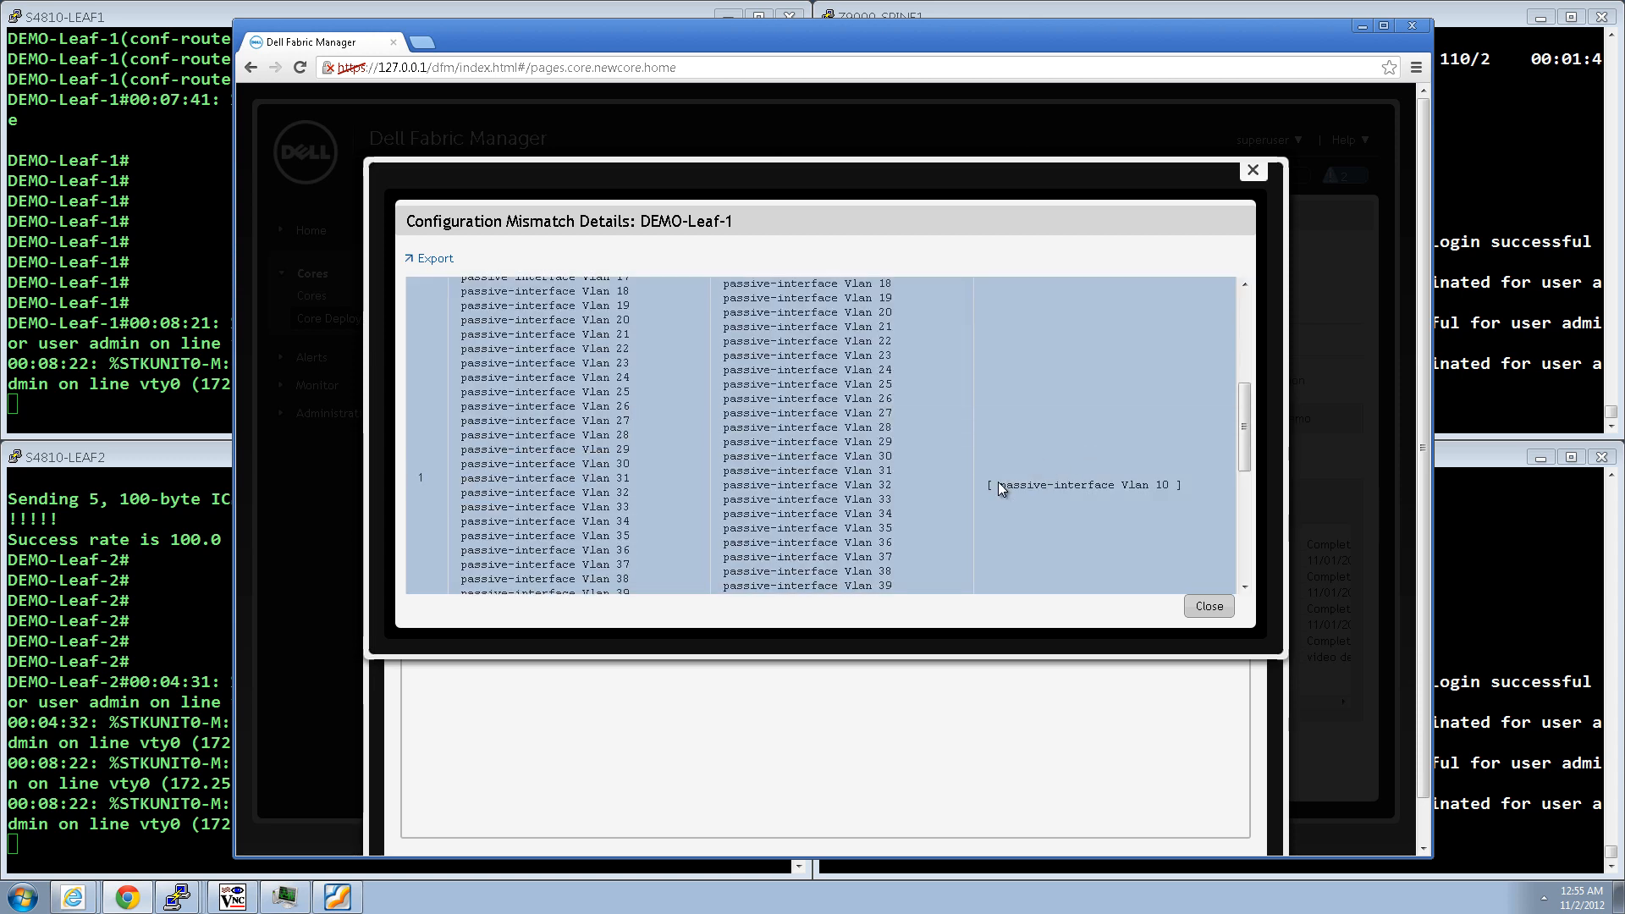
pyautogui.moveTo(1002, 487); pyautogui.dragTo(1163, 487)
pyautogui.moveTo(1241, 454); pyautogui.dragTo(1246, 355)
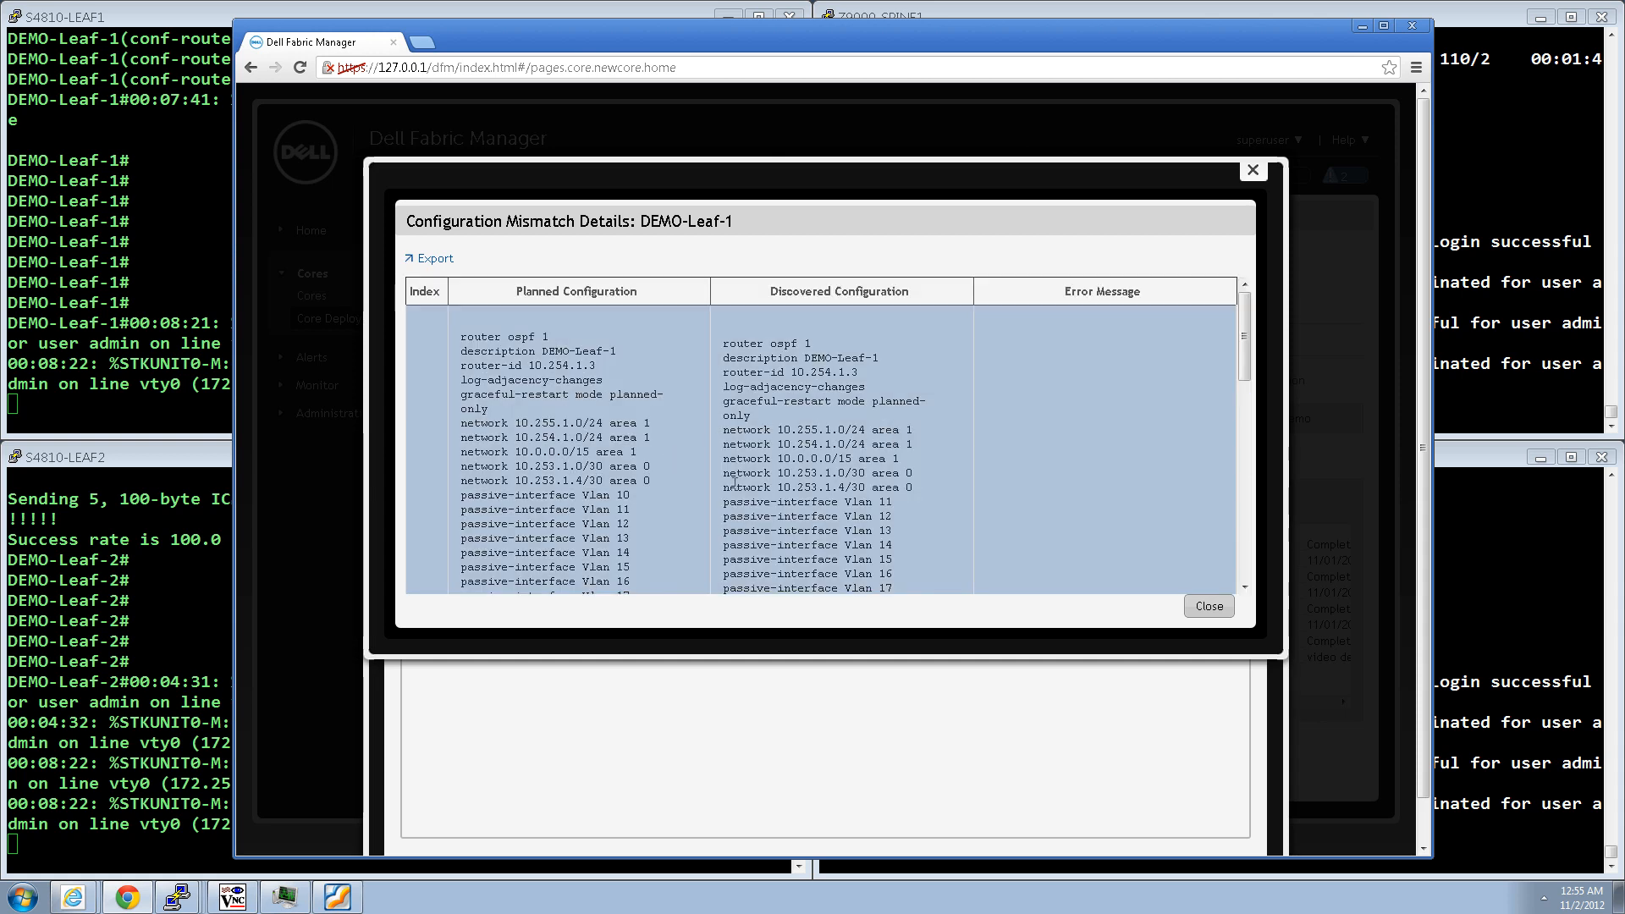
pyautogui.moveTo(616, 497); pyautogui.dragTo(615, 510)
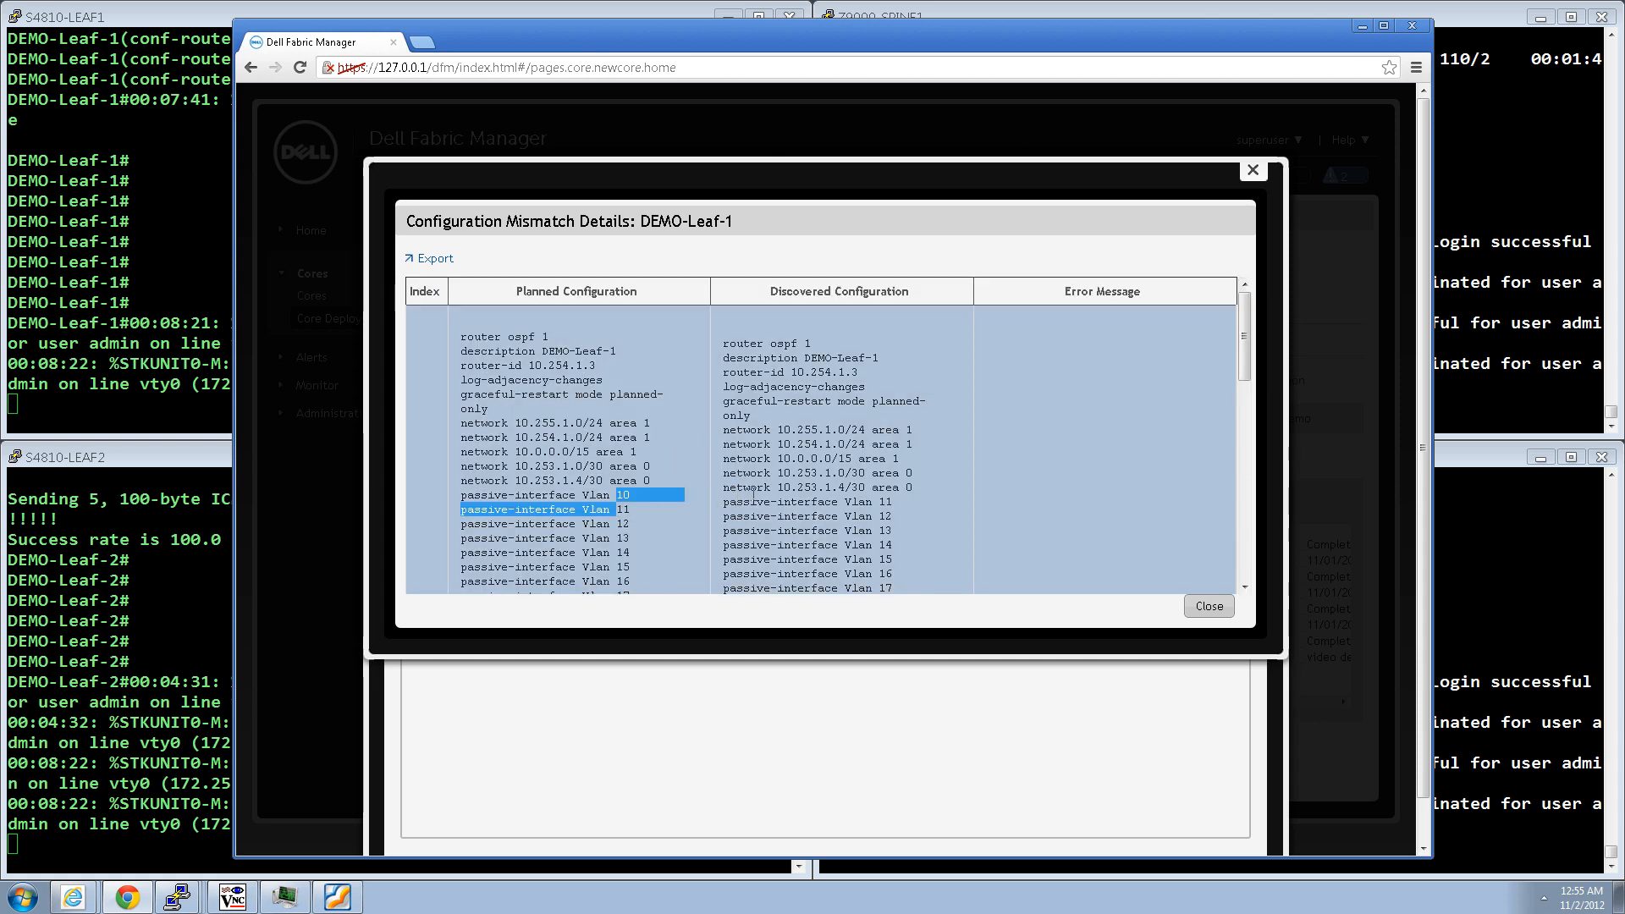
pyautogui.click(757, 498)
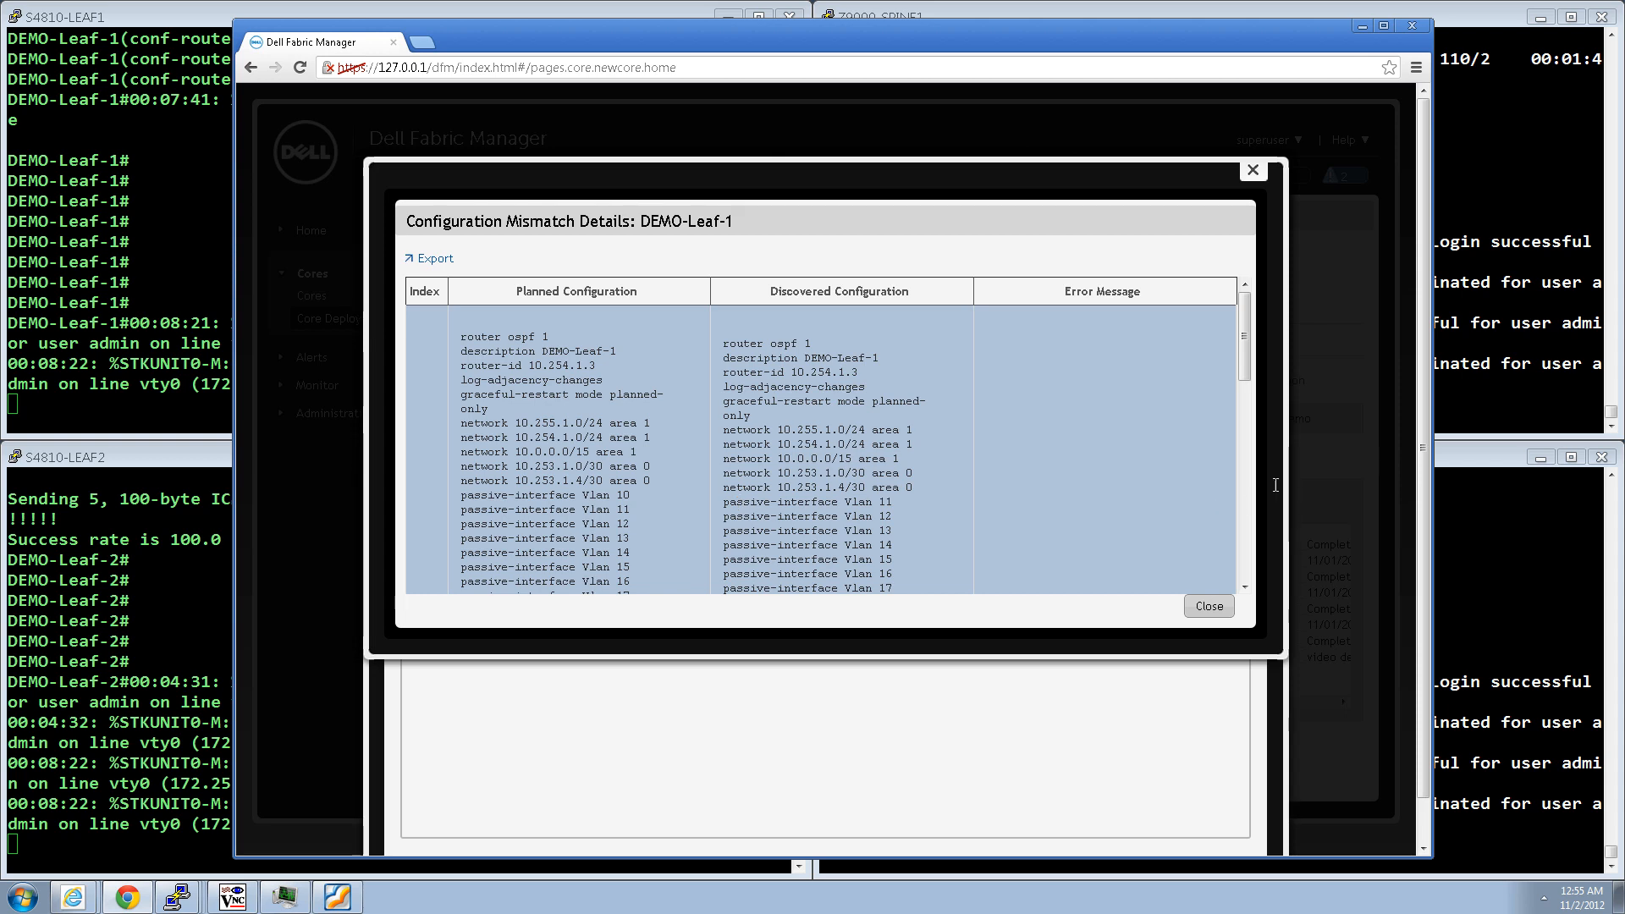
pyautogui.moveTo(1240, 369); pyautogui.dragTo(1226, 566)
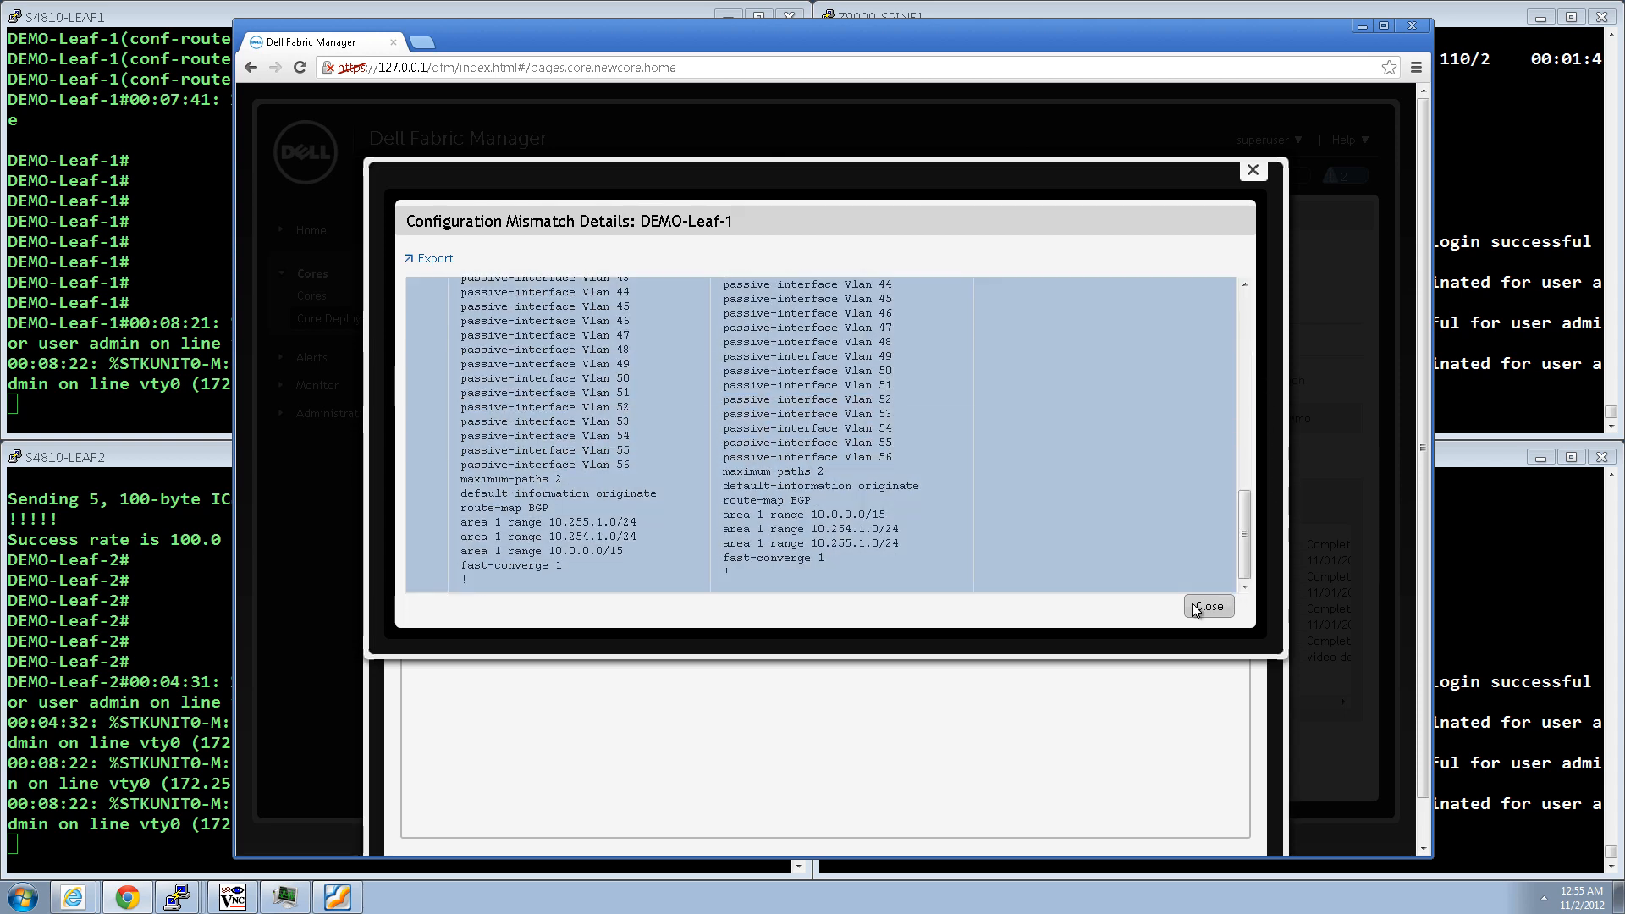
pyautogui.click(1208, 606)
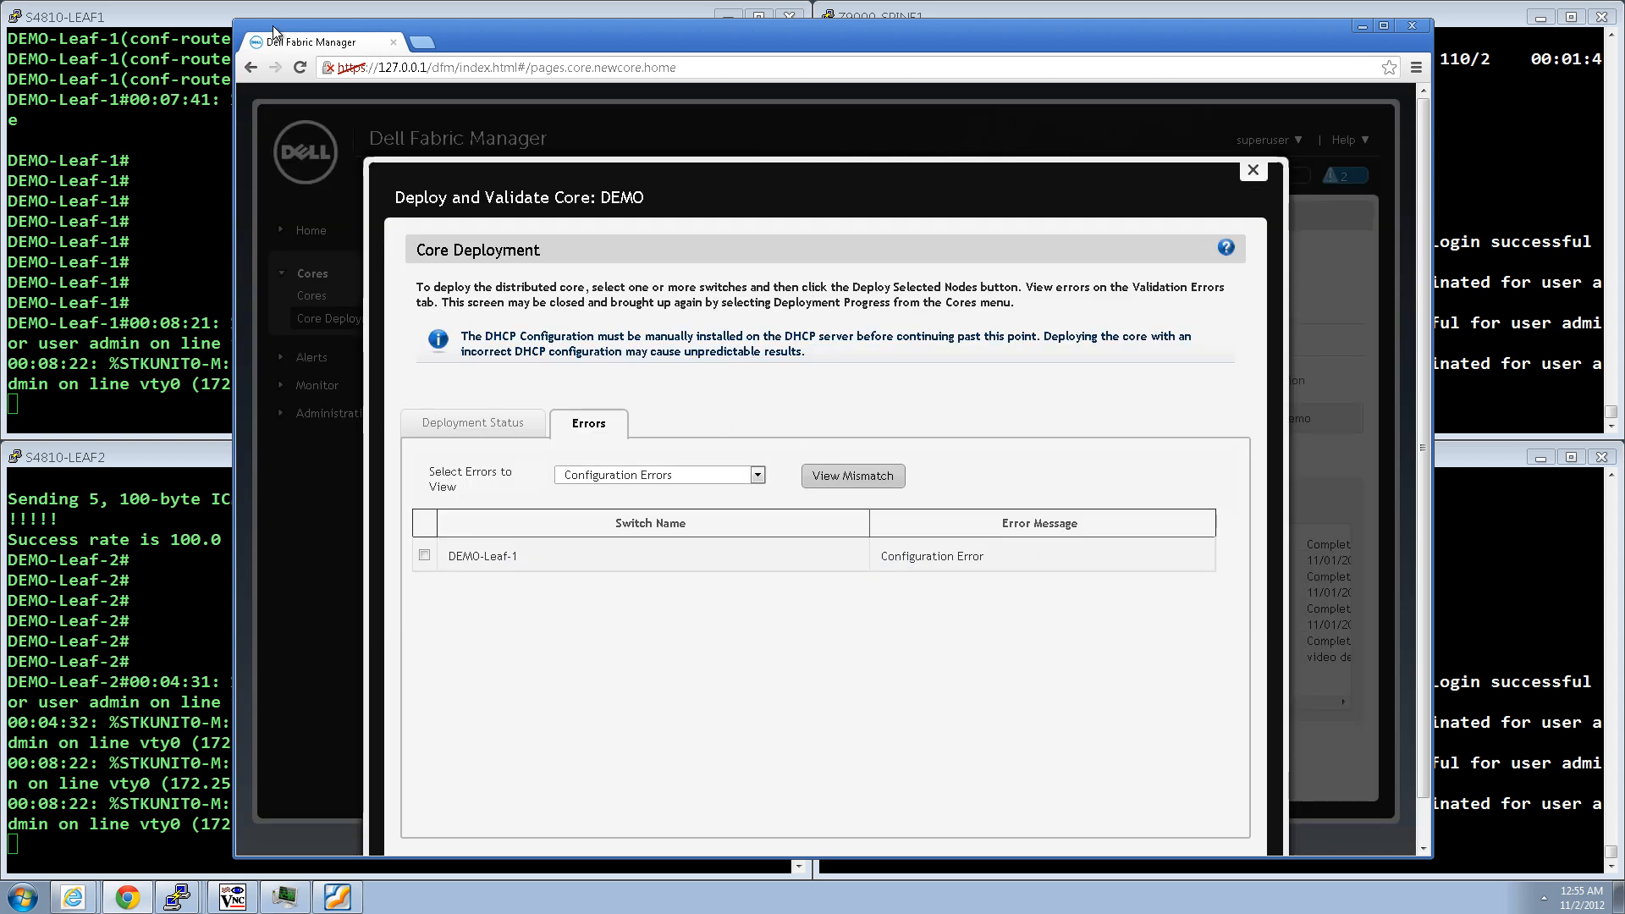
# Switch to the S4810-LEAF1 console and enter configuration mode with "config t"
pyautogui.click(196, 18)
pyautogui.press('Return')
pyautogui.press('Return')
pyautogui.press('Return')
pyautogui.press('Return')
pyautogui.press('Return')
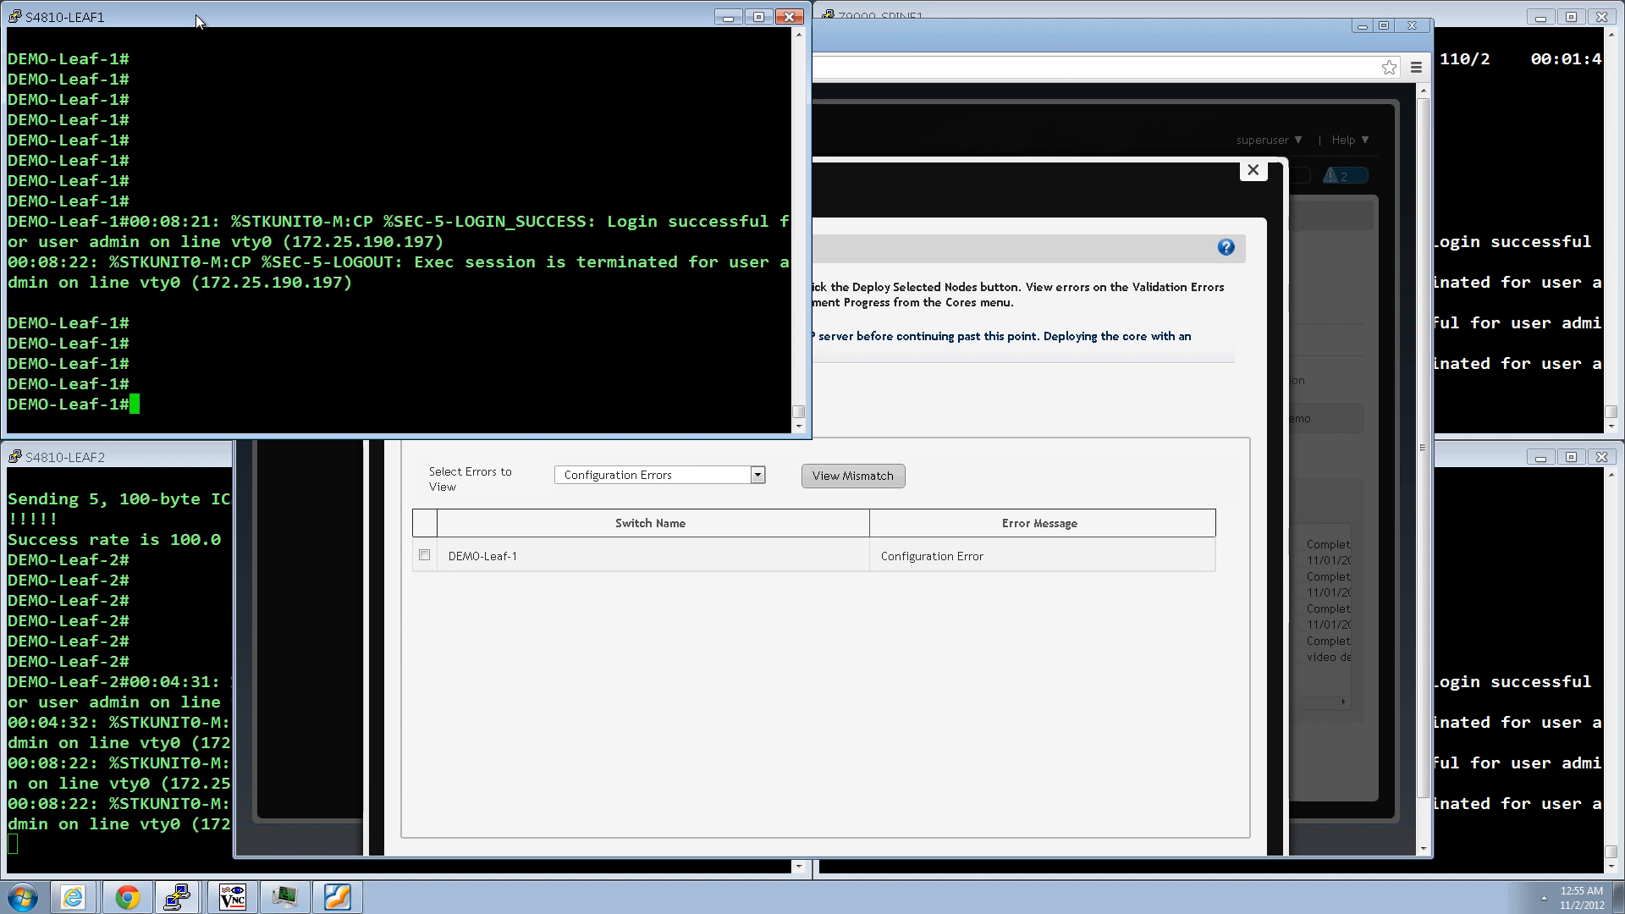
pyautogui.write('config t')
pyautogui.press('Return')
pyautogui.press('Return')
pyautogui.press('Return')
pyautogui.press('Return')
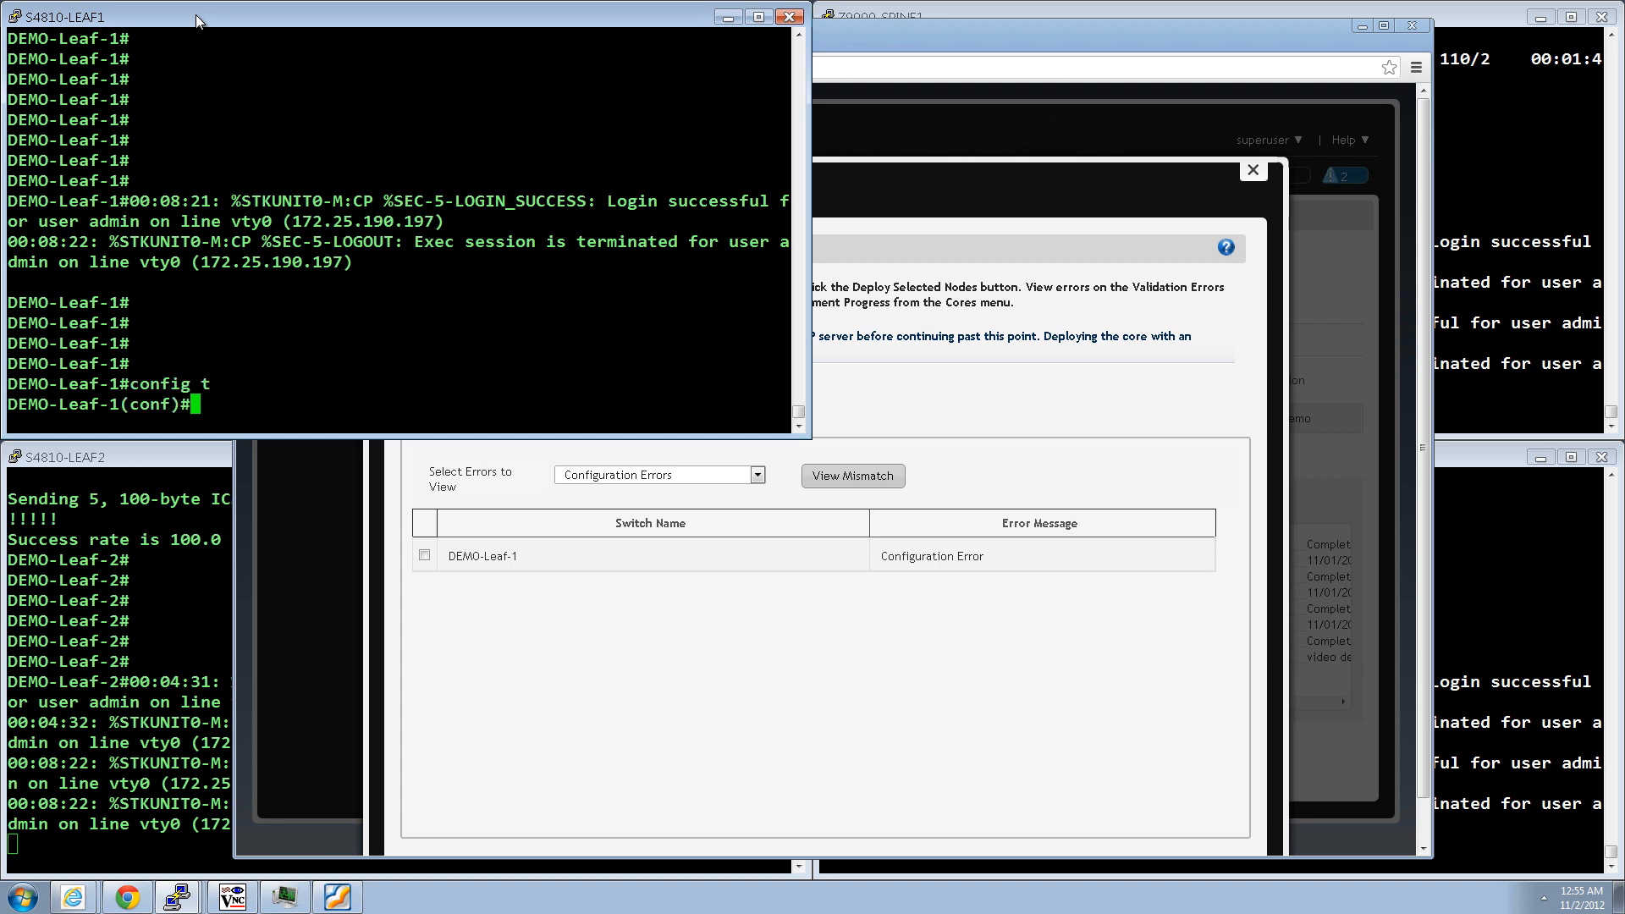
# Enter "router ospf 1" on DEMO-Leaf-1 and restore the missing line with "passive-interface vlan 10"
pyautogui.write('router ')
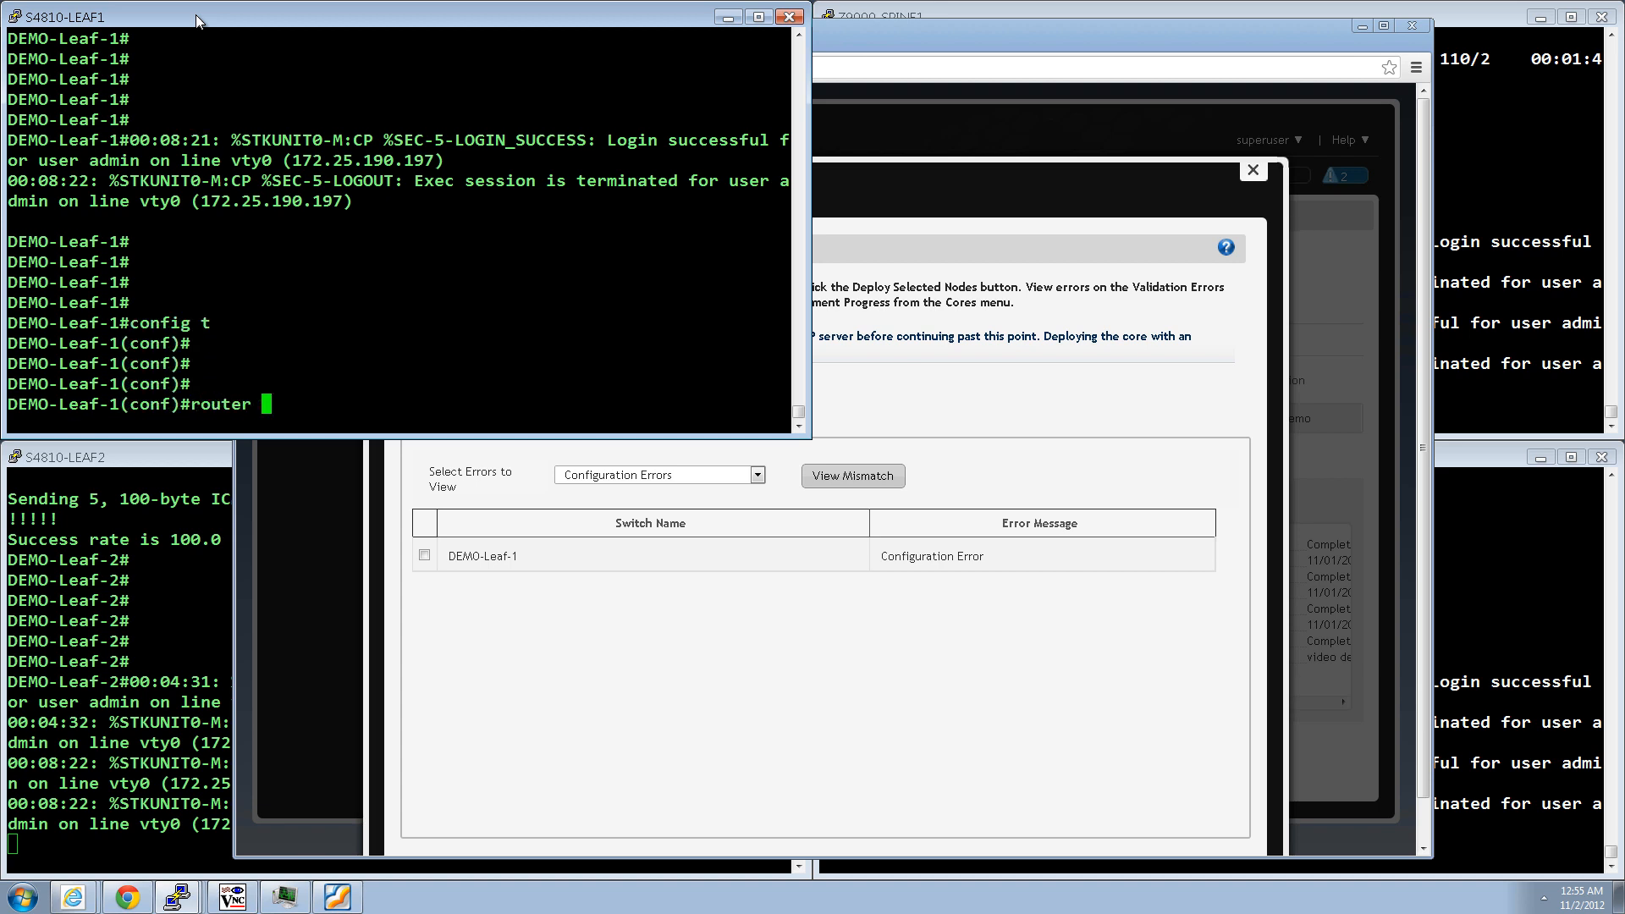
pyautogui.write('ospf ')
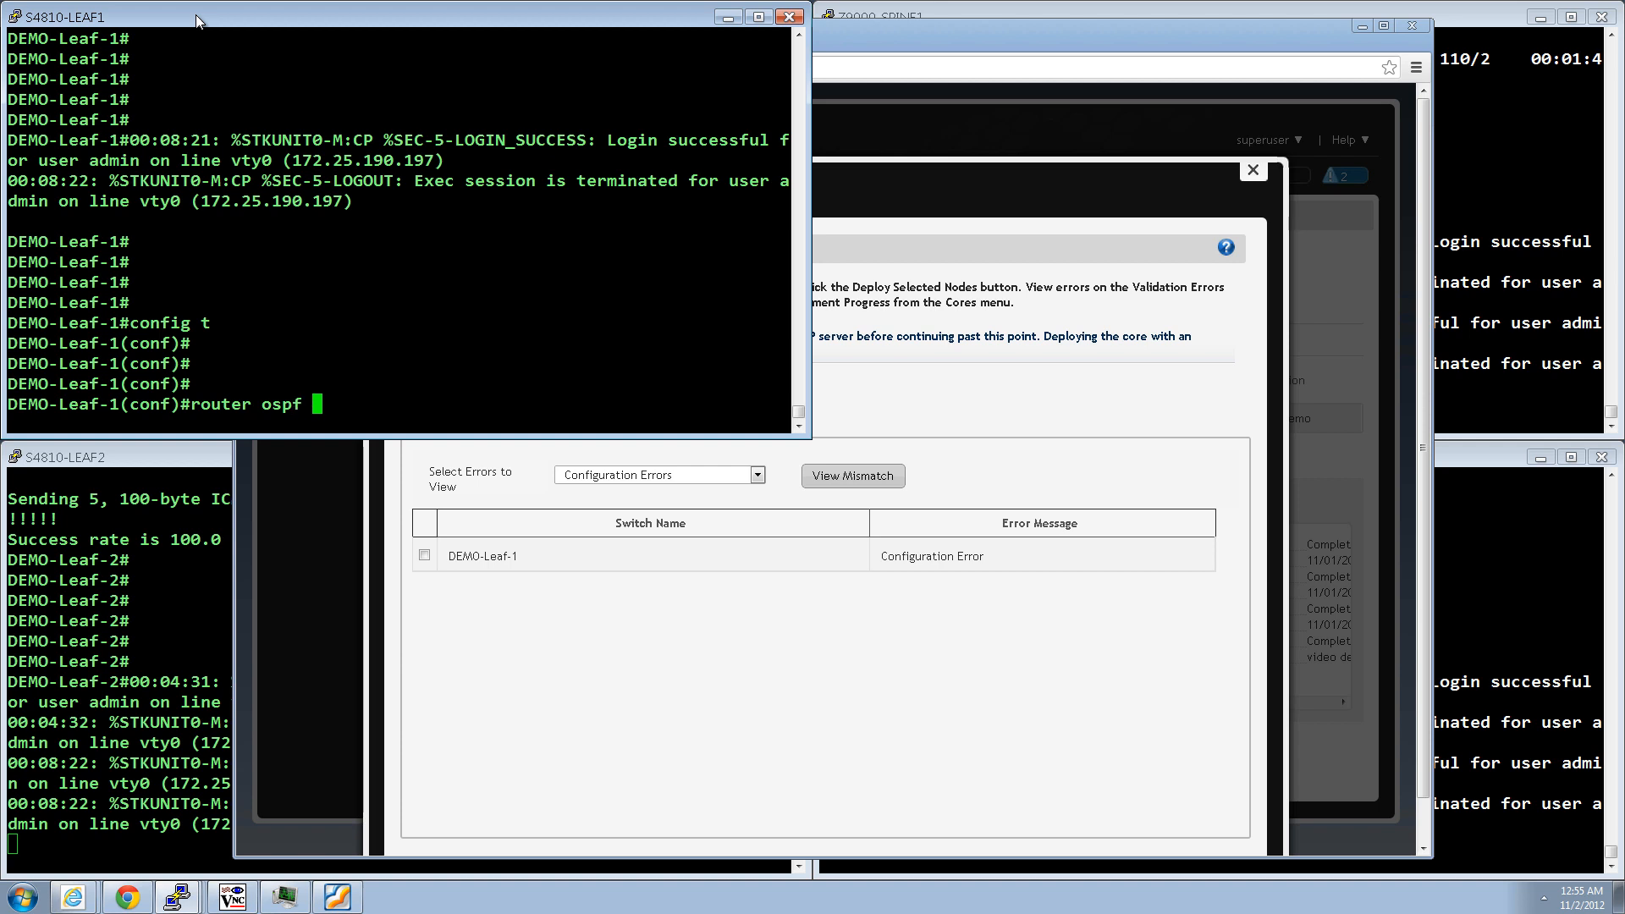
pyautogui.write('1')
pyautogui.press('Return')
pyautogui.write('passive-interface ')
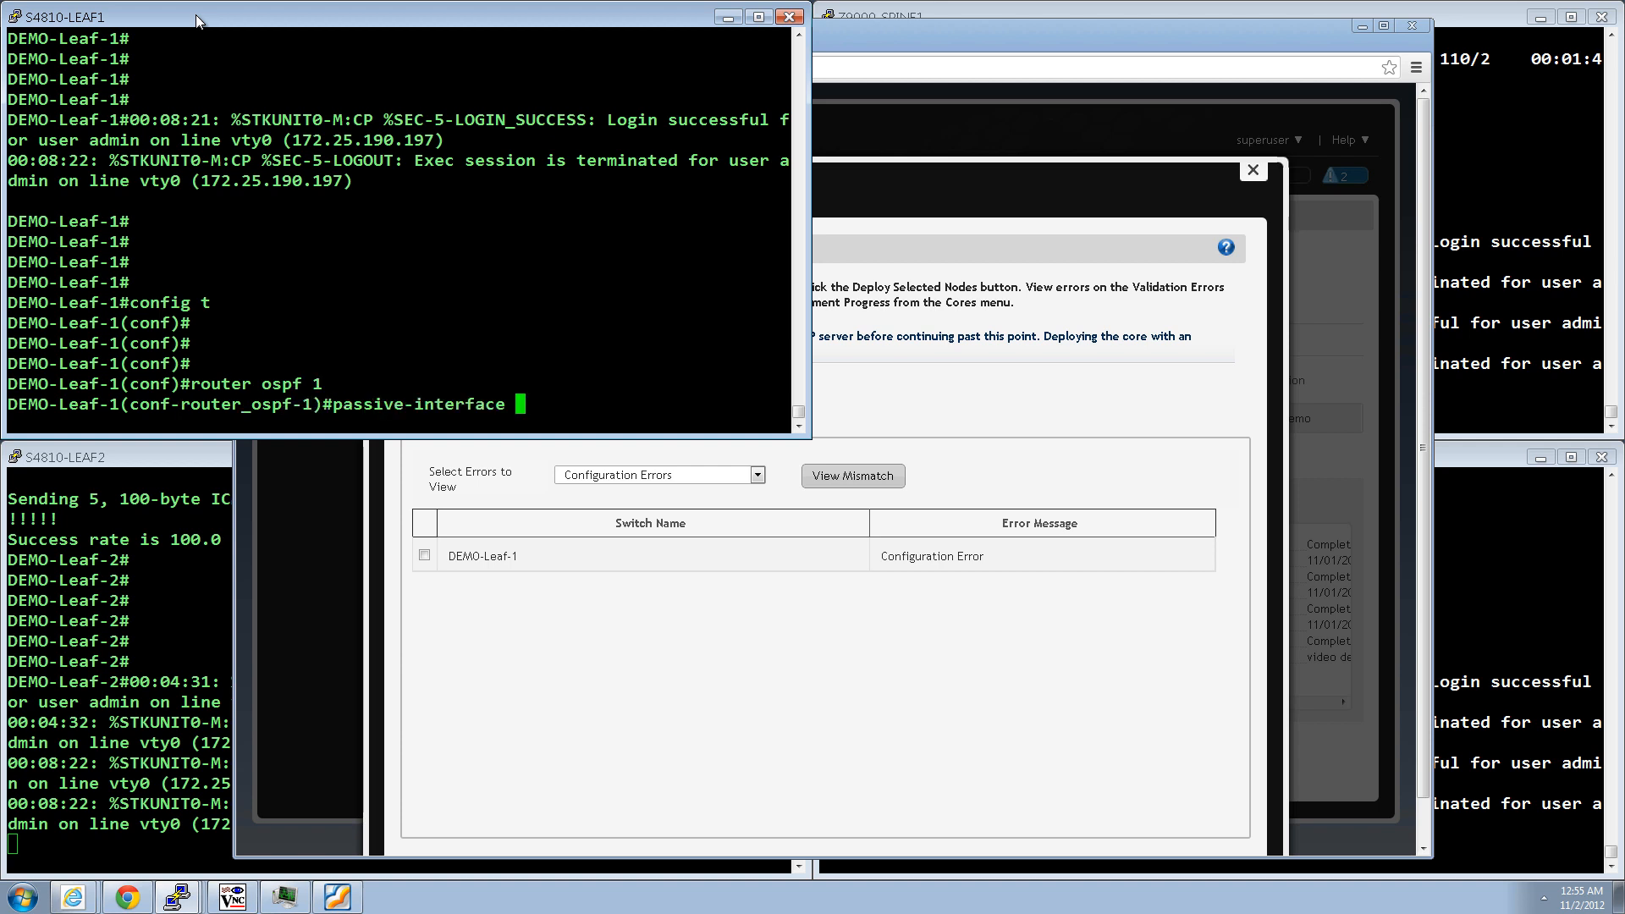
pyautogui.write('vlan 10')
pyautogui.press('Return')
pyautogui.press('Return')
pyautogui.press('Return')
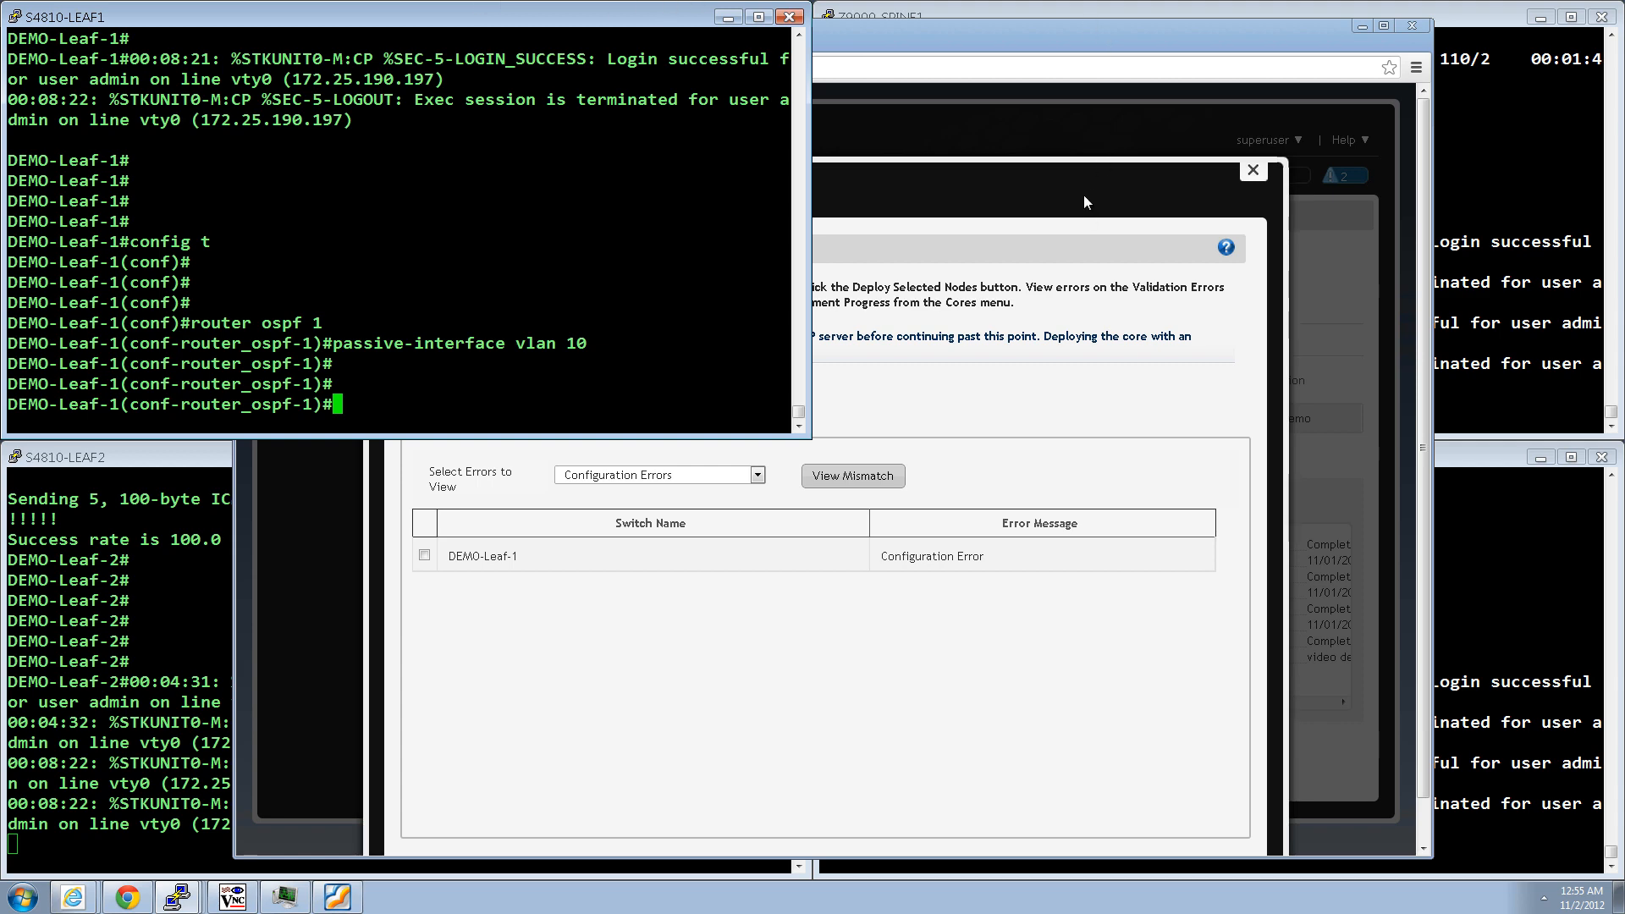
# Switch back to Dell Fabric Manager and start validation of all DEMO core switches from the deployment status list, confirming the prompts
pyautogui.click(829, 336)
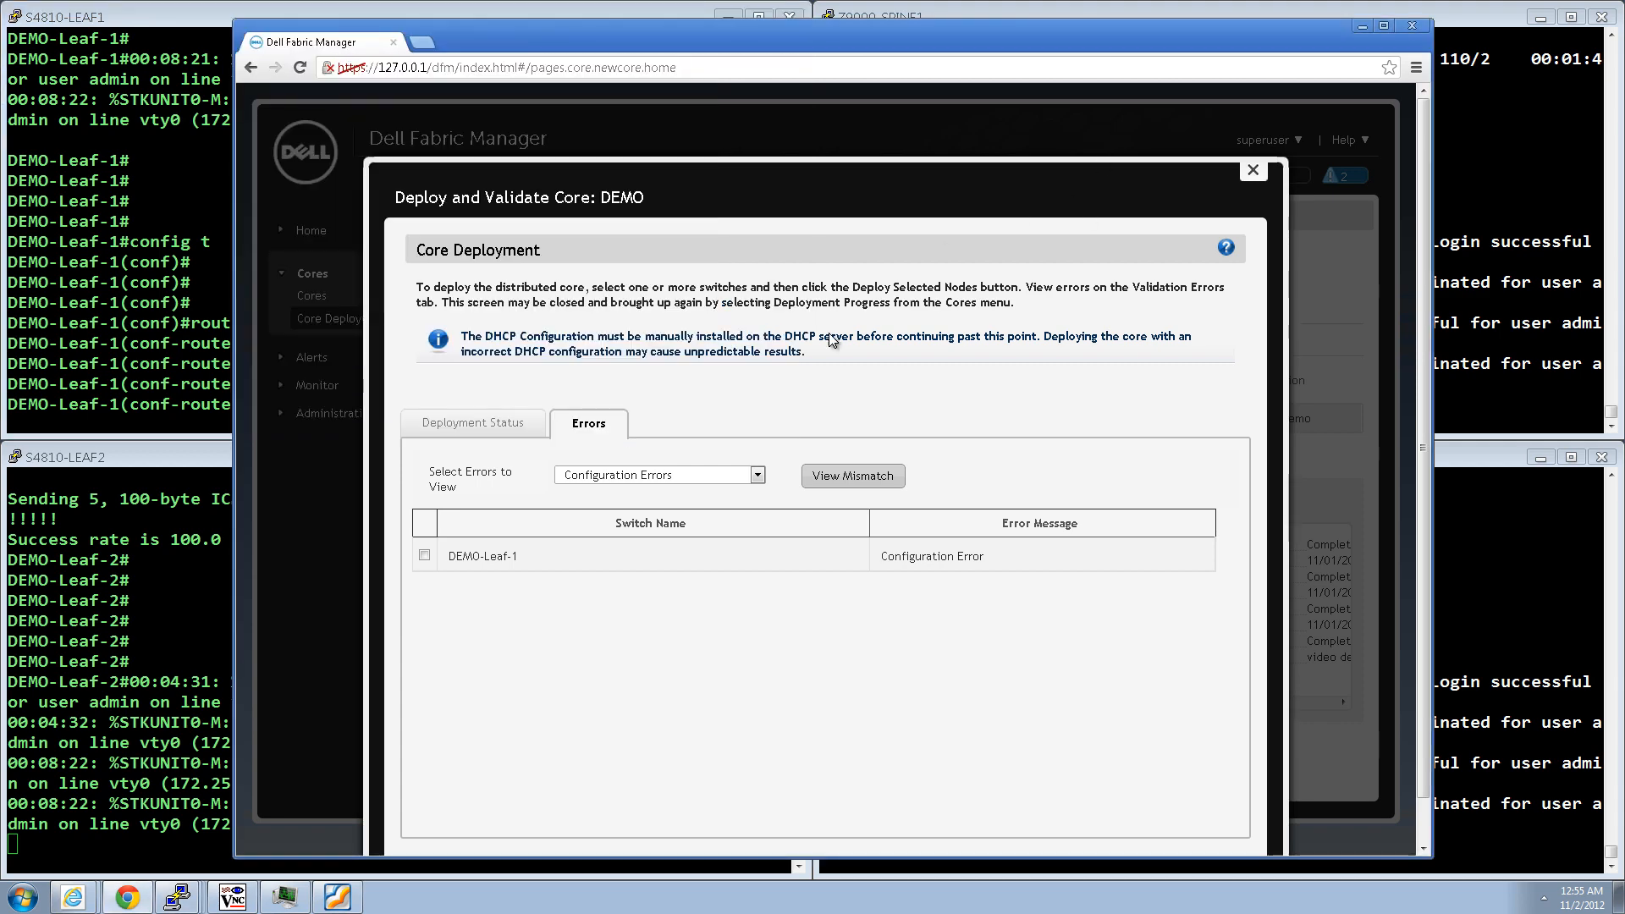
pyautogui.click(495, 427)
pyautogui.click(441, 543)
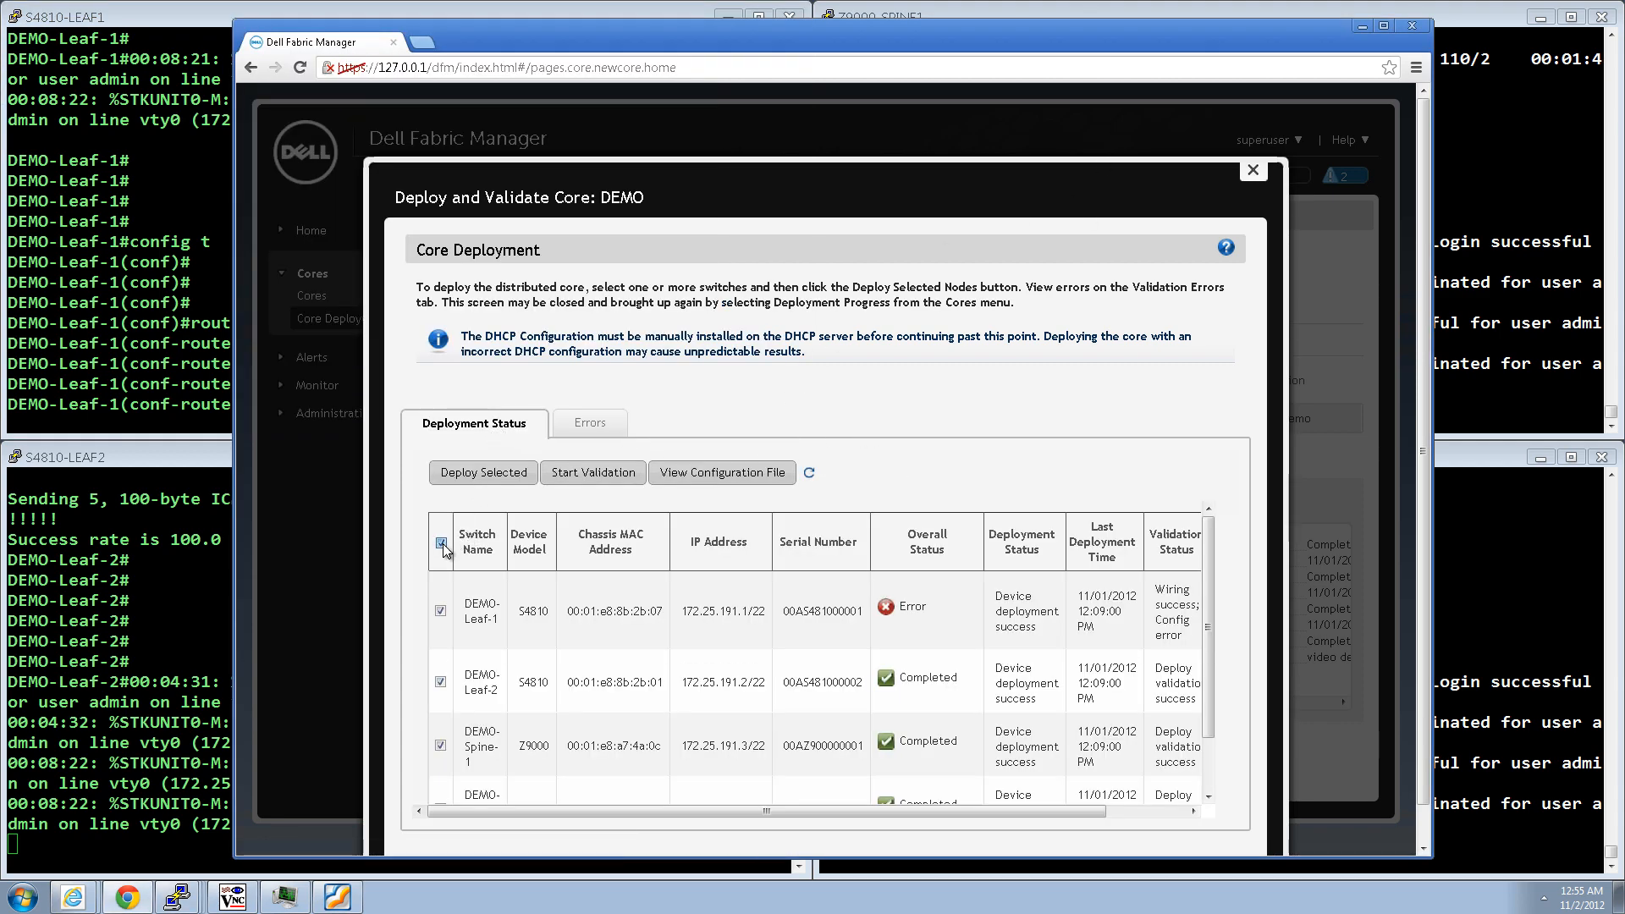
pyautogui.click(567, 480)
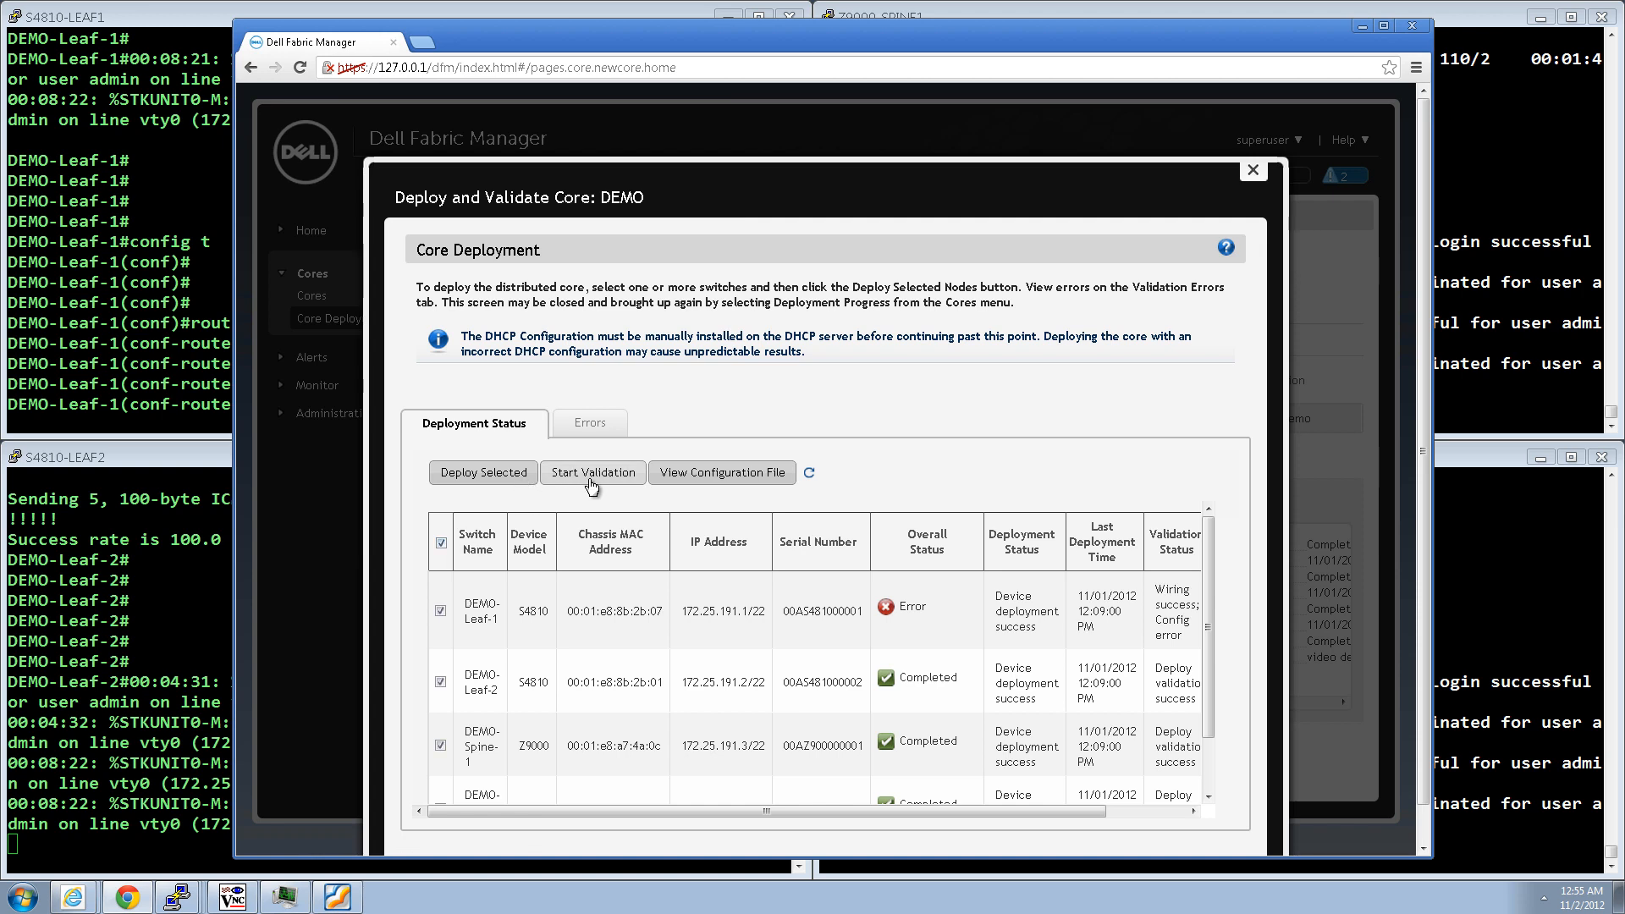
pyautogui.click(978, 308)
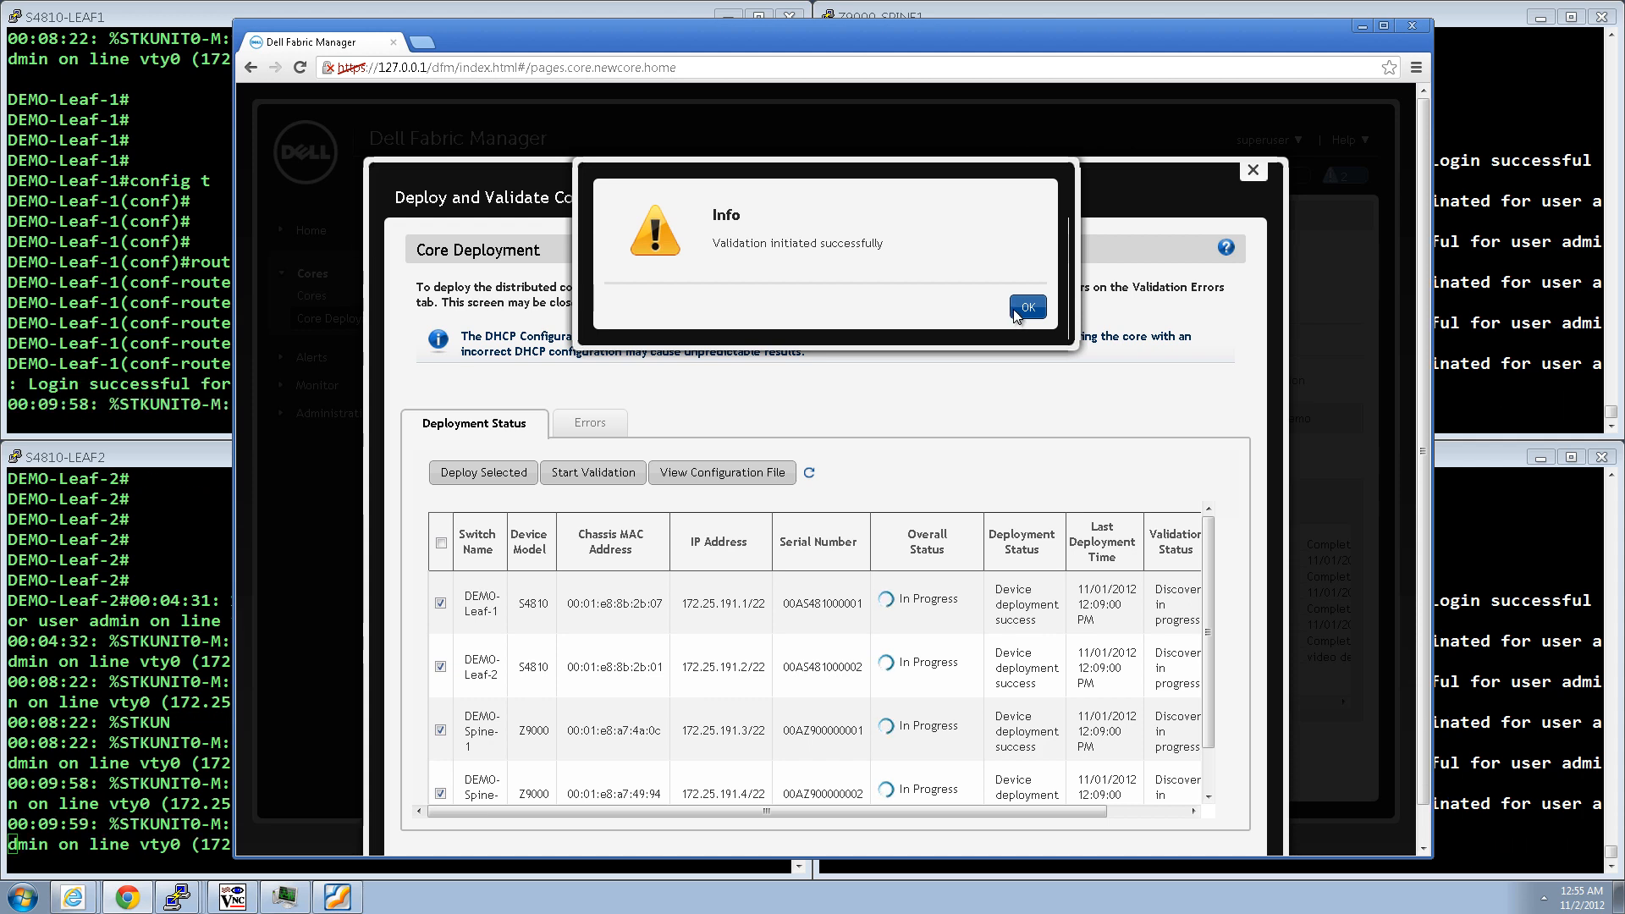
pyautogui.click(1026, 306)
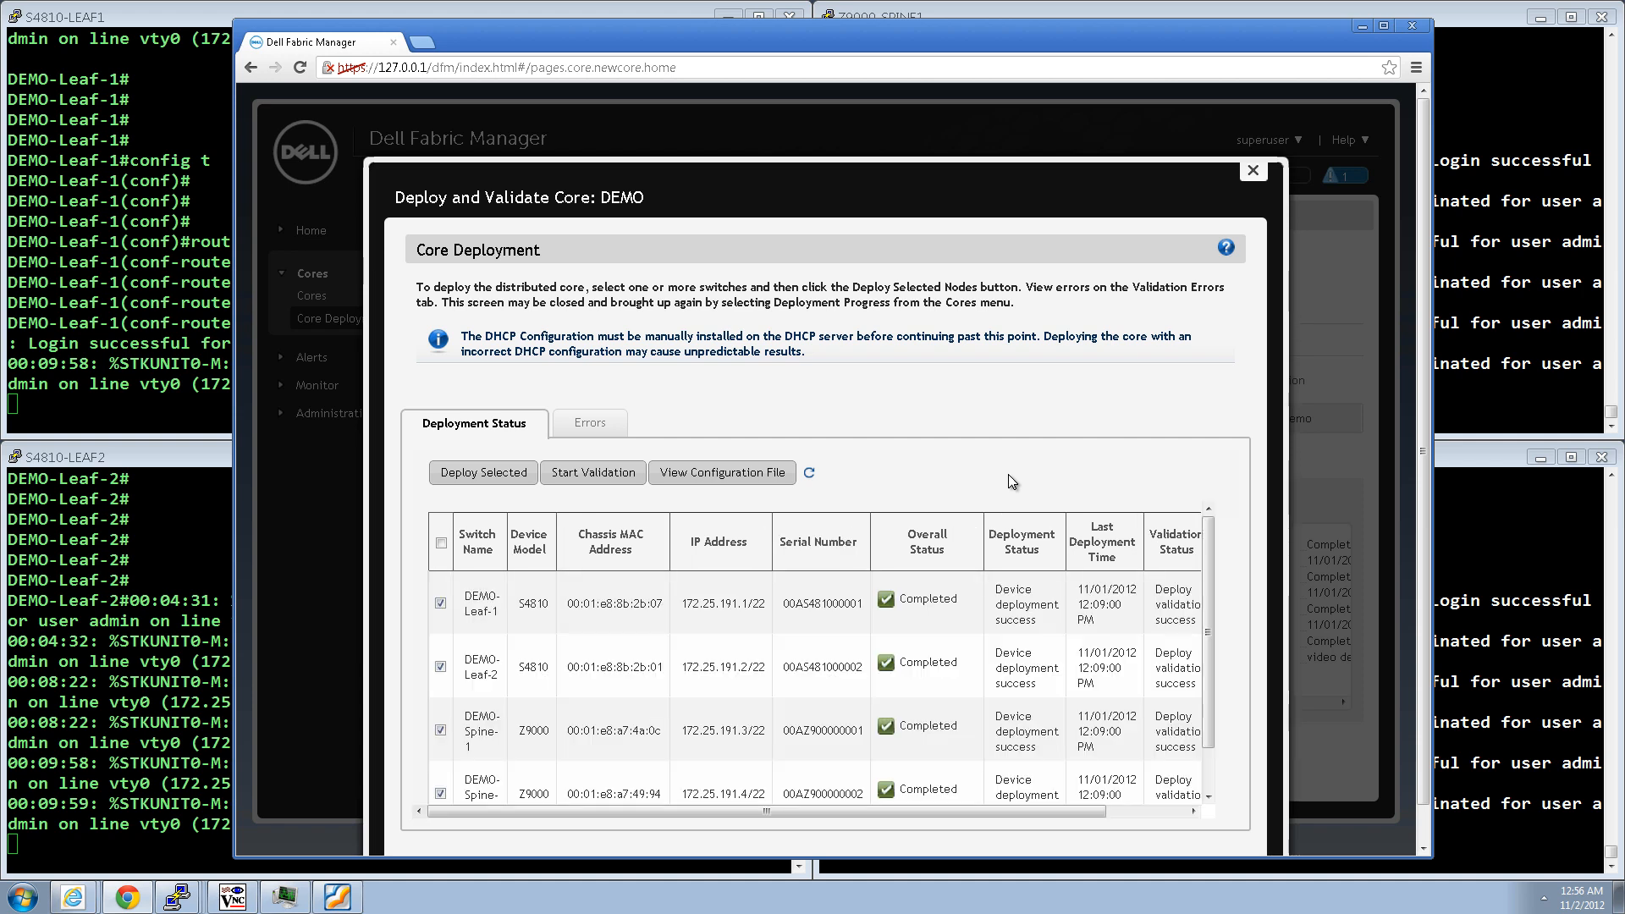
# Examine the overall status, validation status and last validation time of all switches in the DEMO core
pyautogui.click(500, 606)
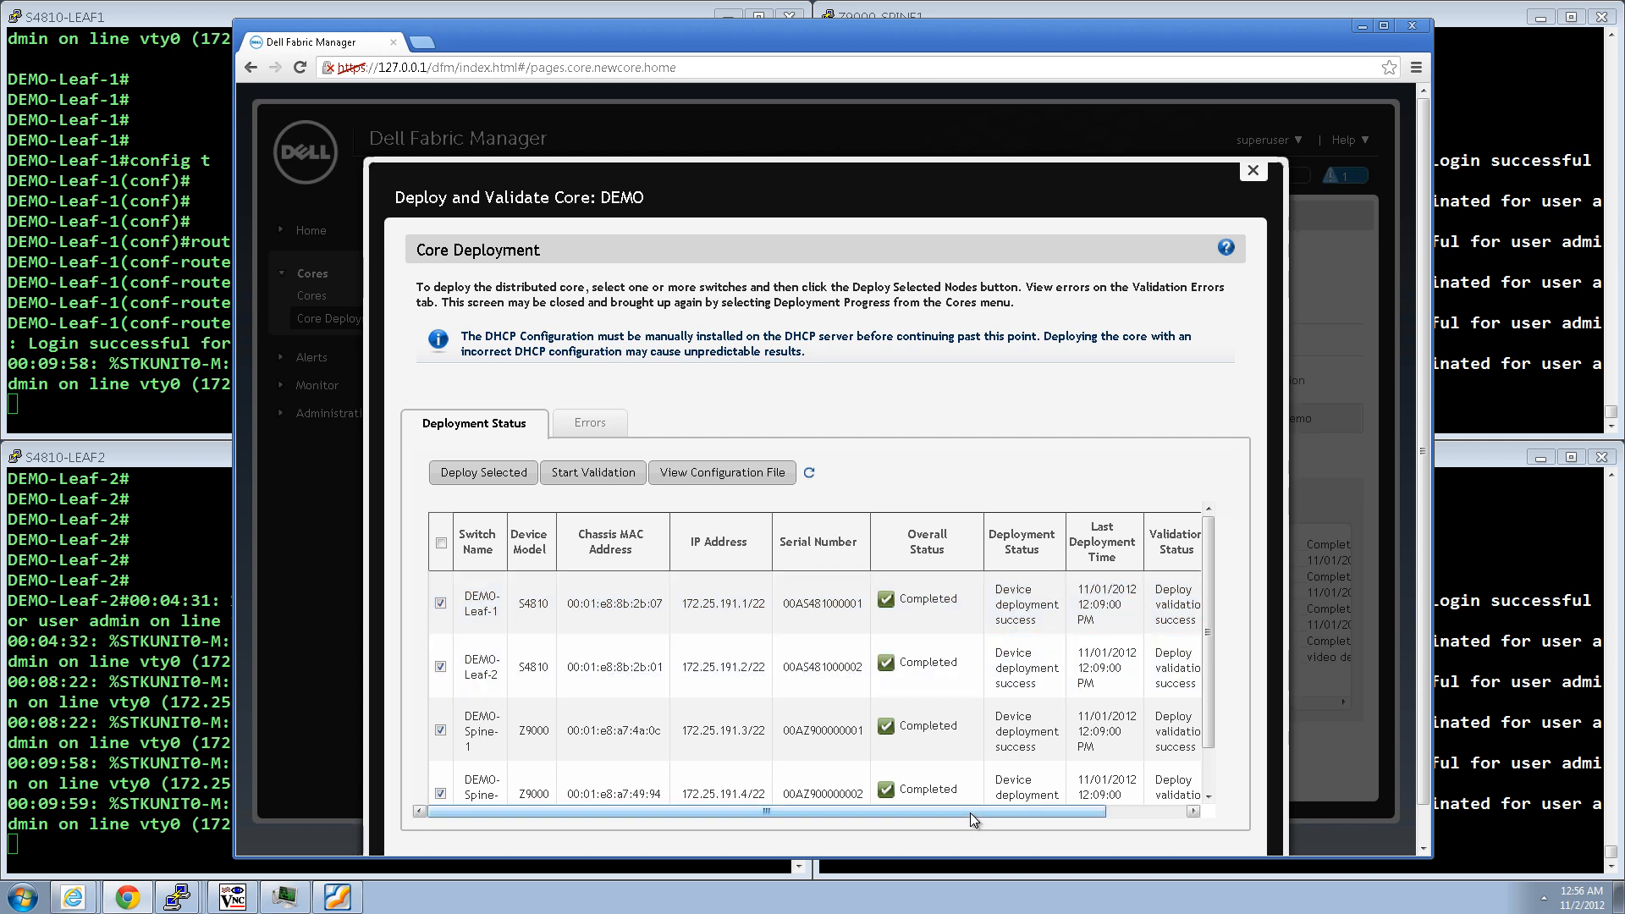
pyautogui.moveTo(969, 812); pyautogui.dragTo(1008, 806)
pyautogui.moveTo(1206, 659); pyautogui.dragTo(1207, 694)
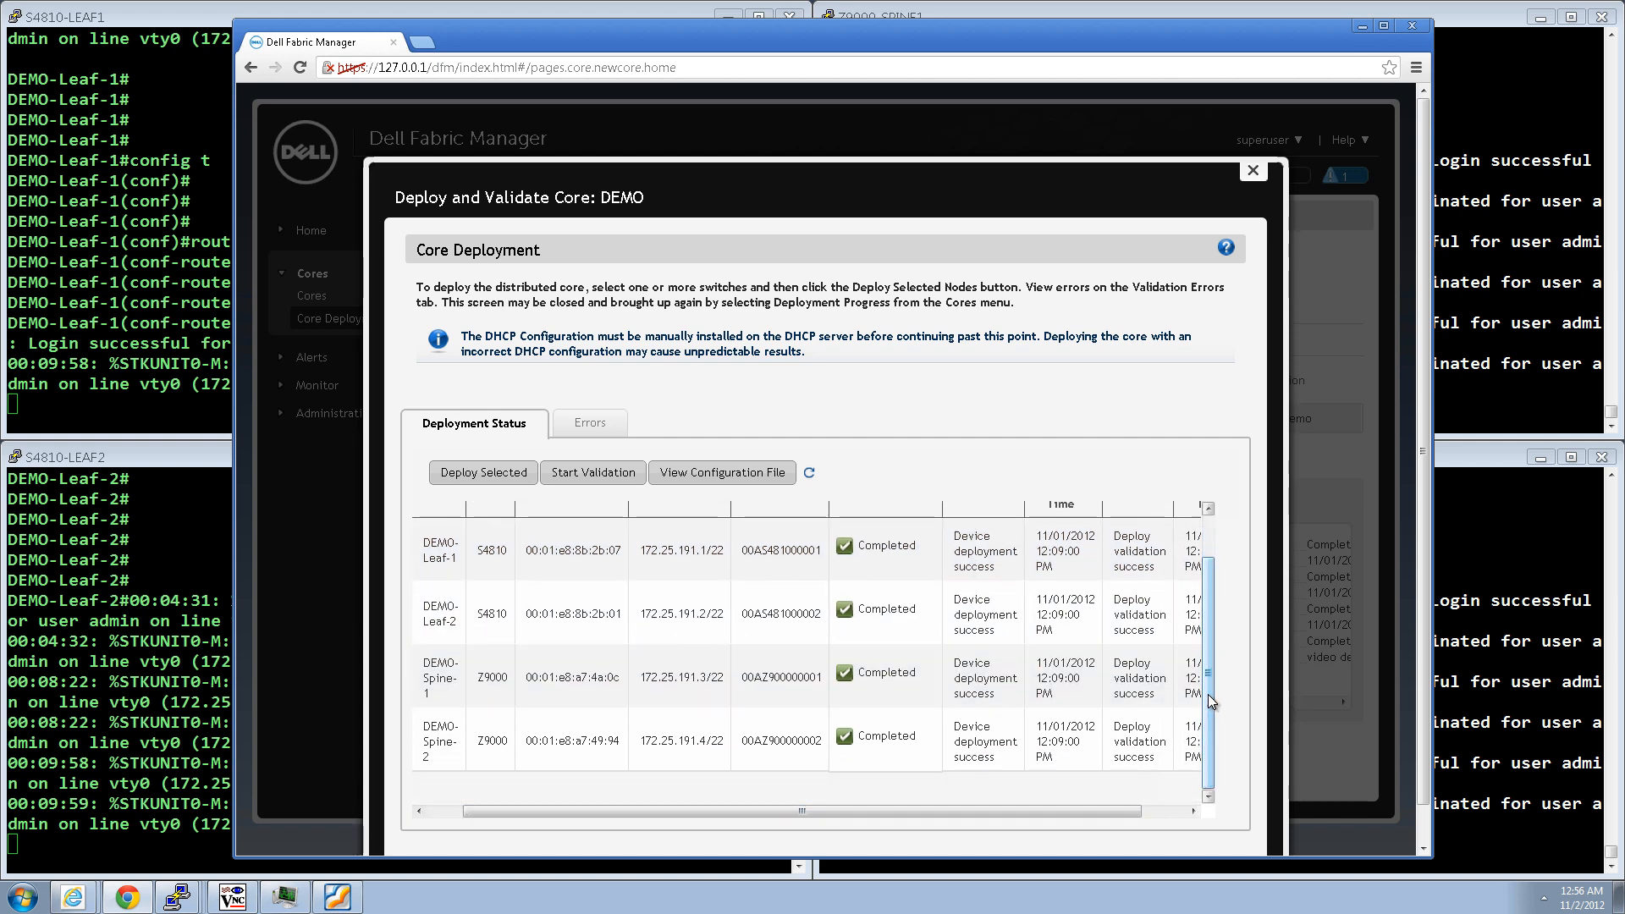
pyautogui.moveTo(1114, 810); pyautogui.dragTo(1216, 679)
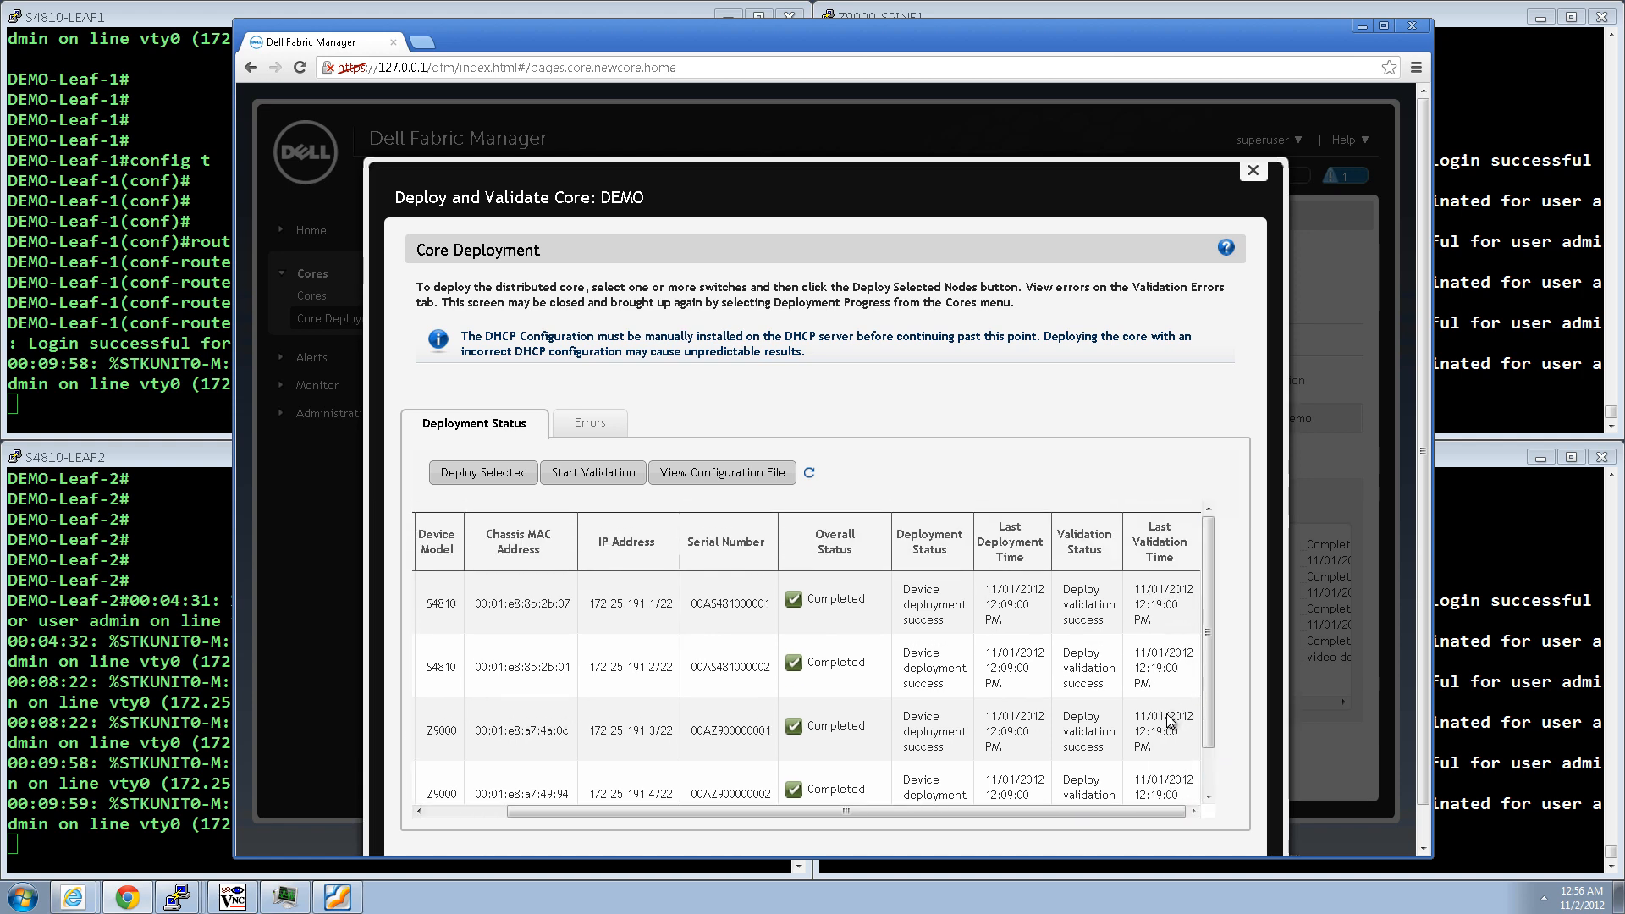
pyautogui.moveTo(1115, 812); pyautogui.dragTo(1015, 817)
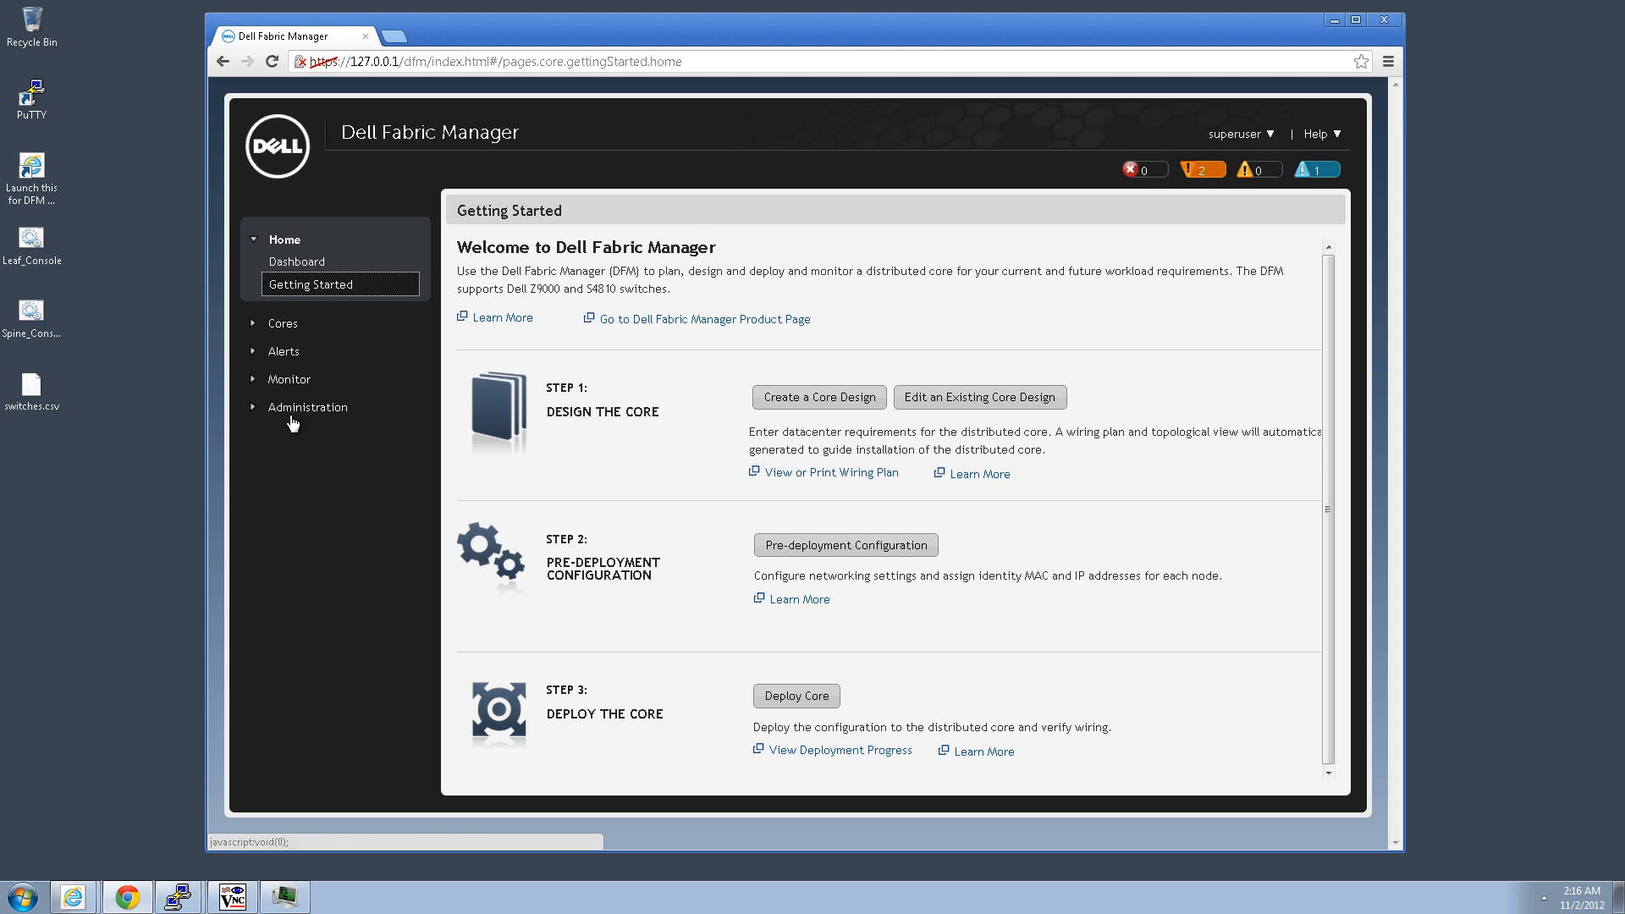
# Open the Expand Core design wizard for the DEMO core from Core Deployment and continue to the Core Name and Type page
pyautogui.click(288, 328)
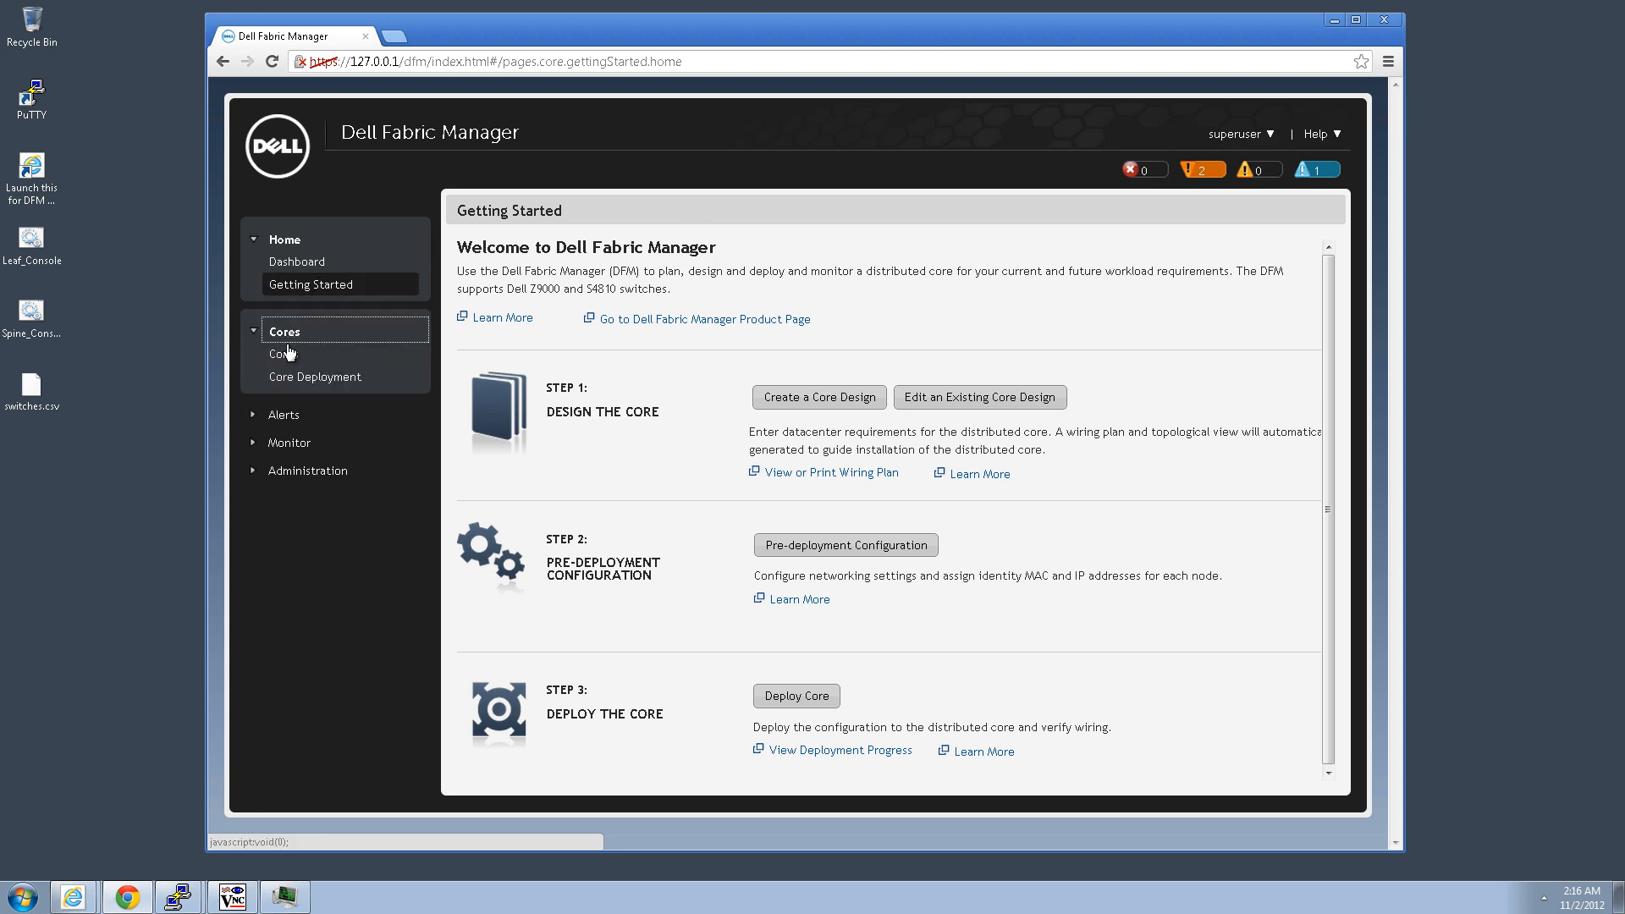
pyautogui.click(303, 383)
pyautogui.click(508, 412)
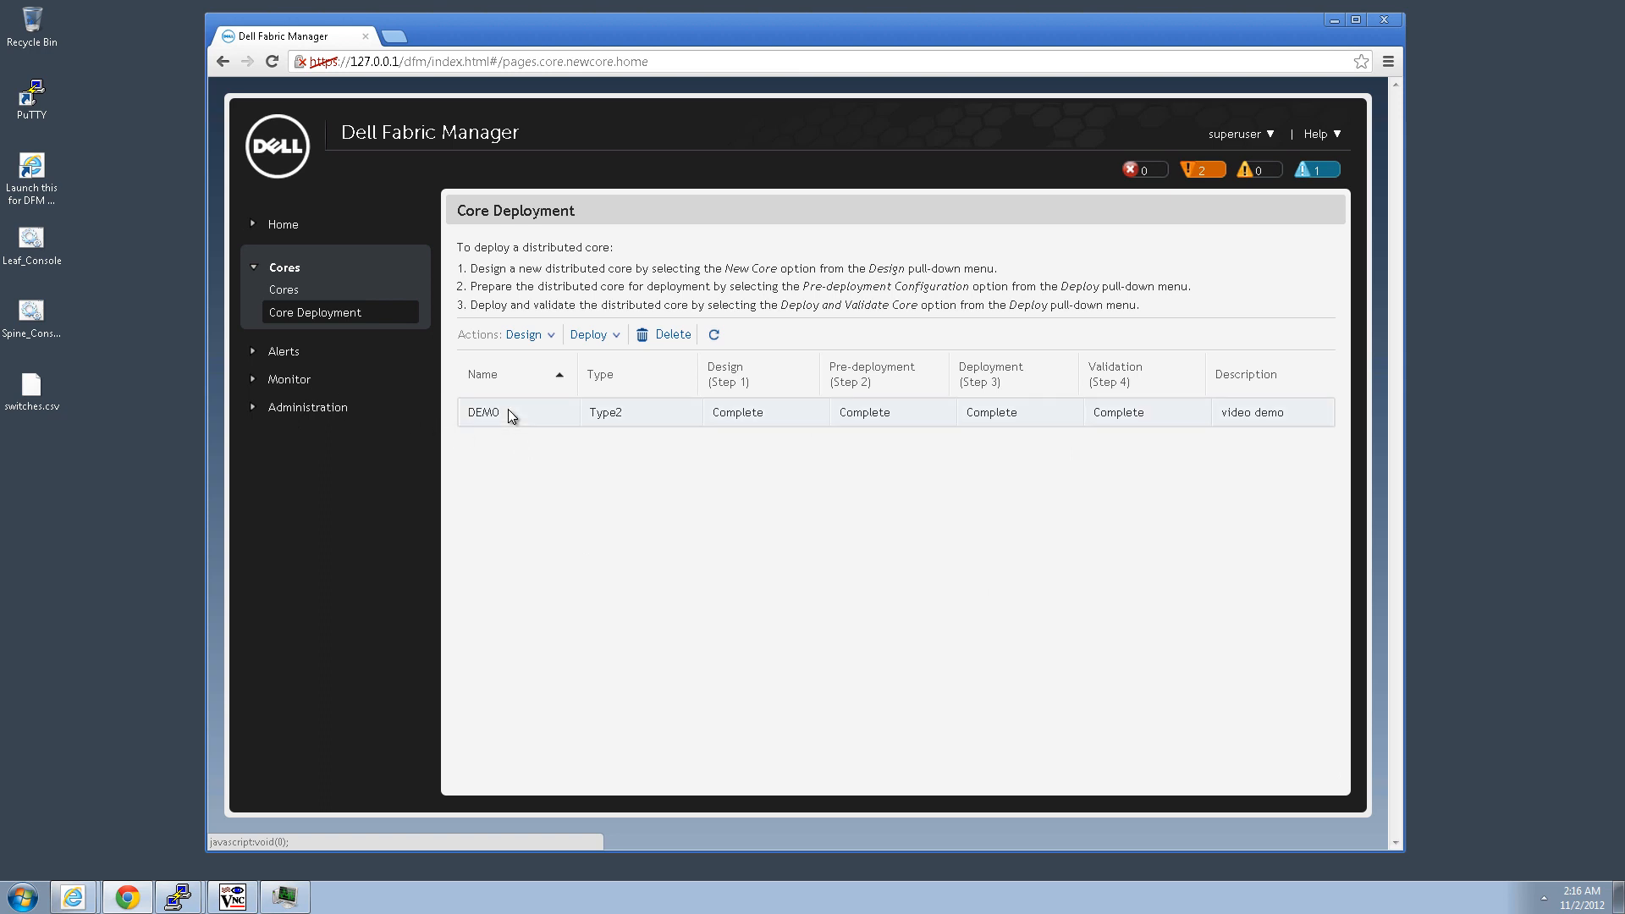
pyautogui.click(535, 334)
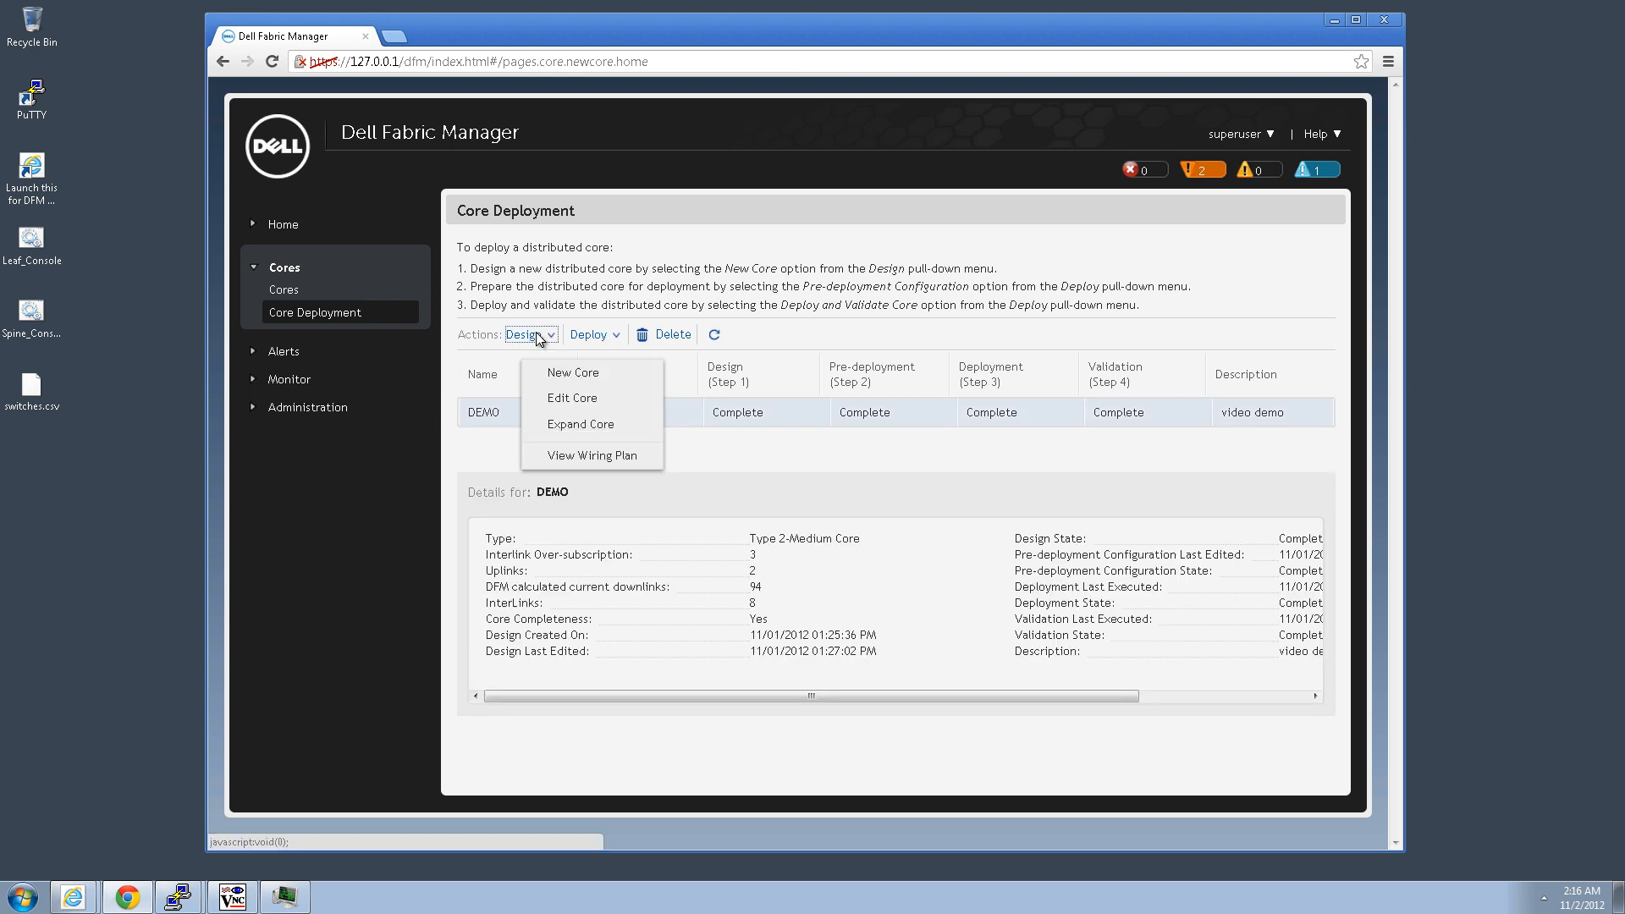
pyautogui.click(590, 424)
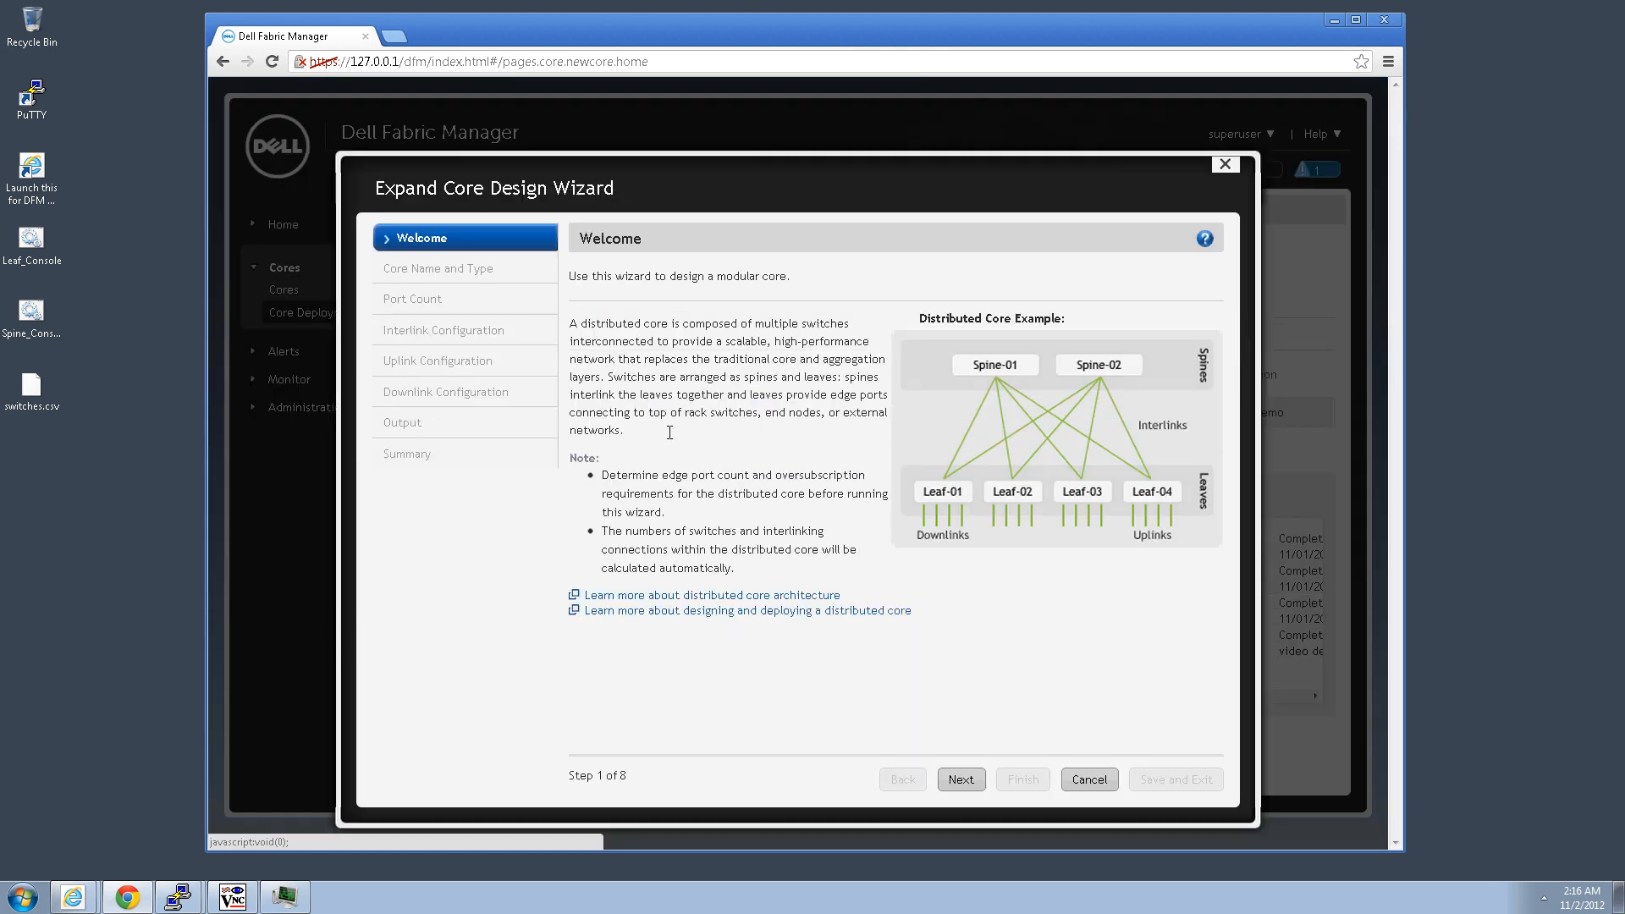
pyautogui.click(960, 780)
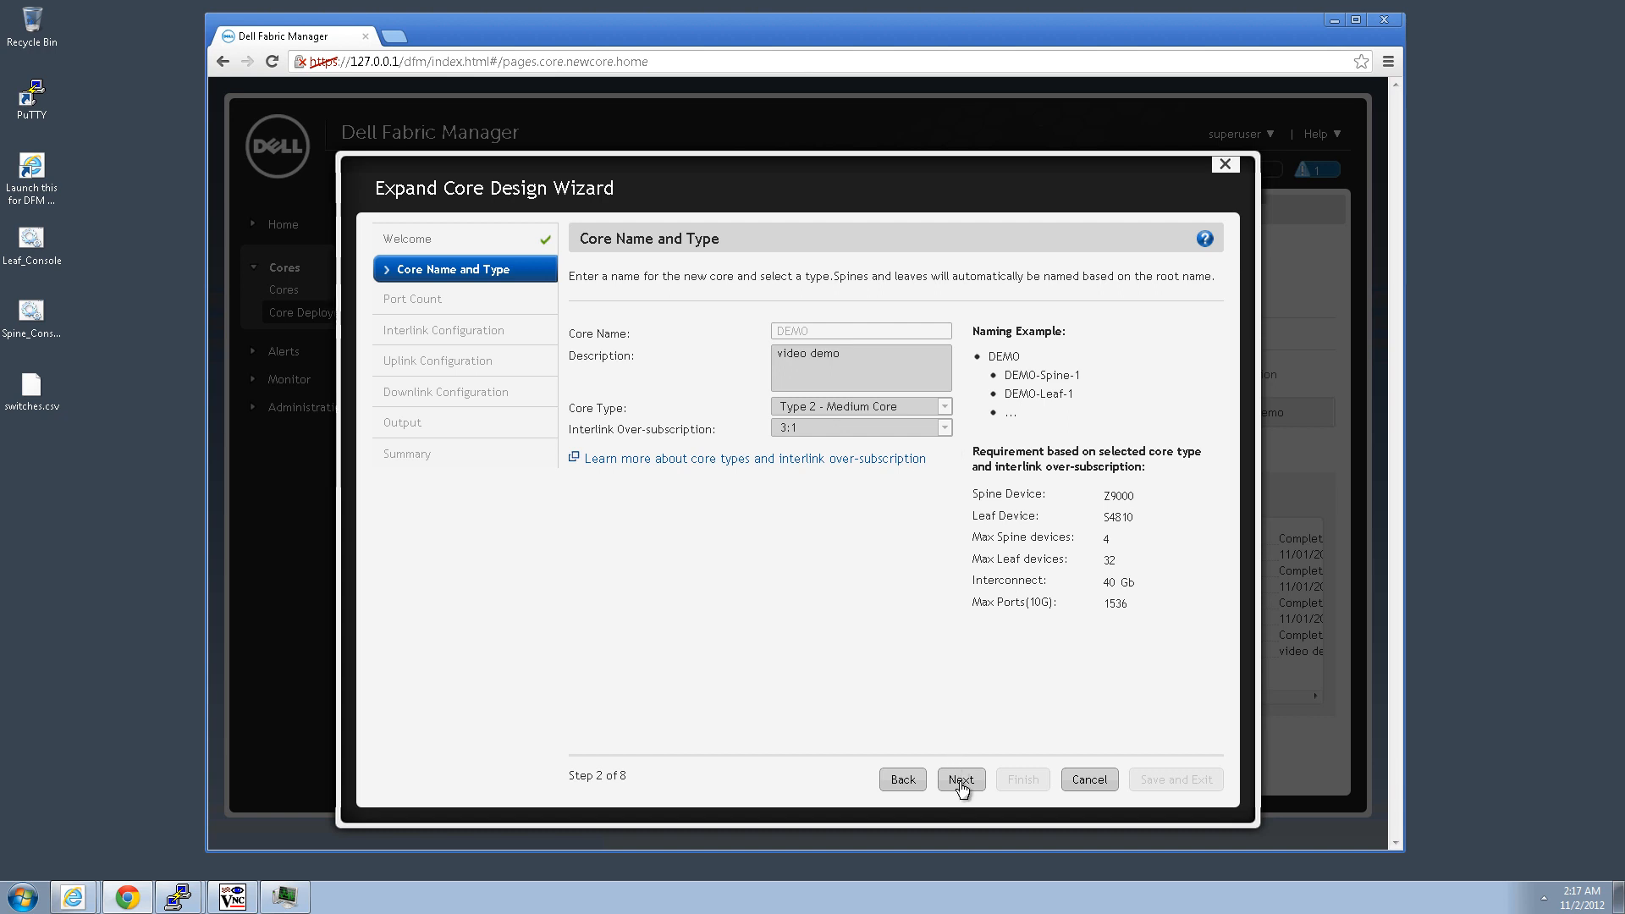
# Set the downlink port expansion to 96 on the Port Count page, refresh the new total, and continue to Interlink Configuration
pyautogui.click(960, 779)
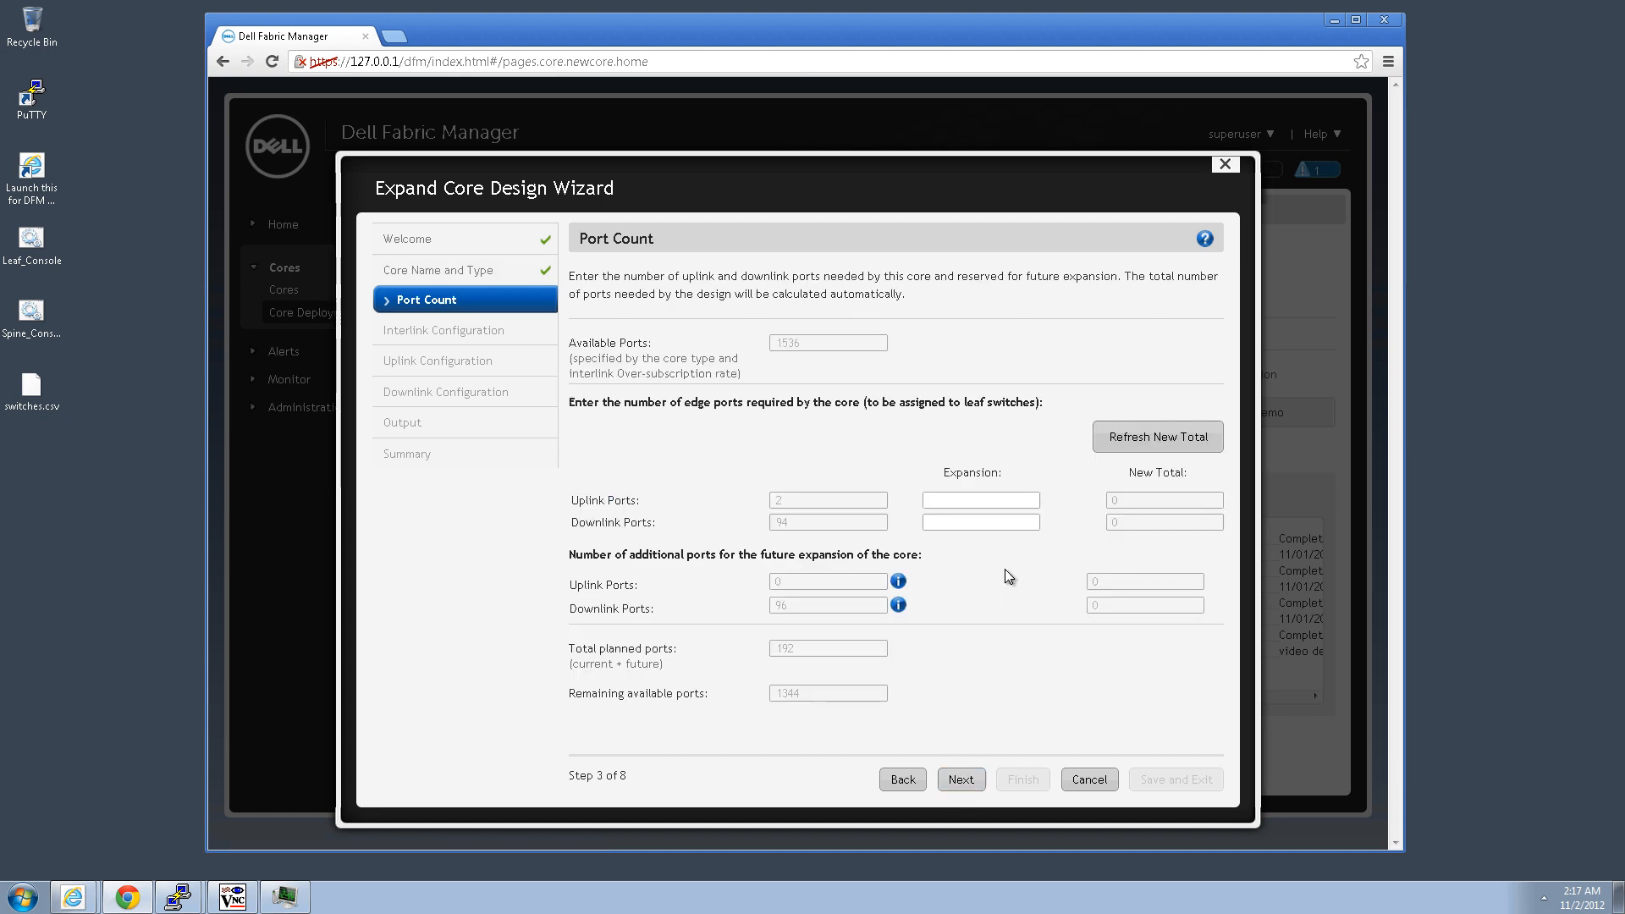
pyautogui.click(966, 501)
pyautogui.click(954, 521)
pyautogui.write('96')
pyautogui.click(1105, 439)
pyautogui.click(965, 781)
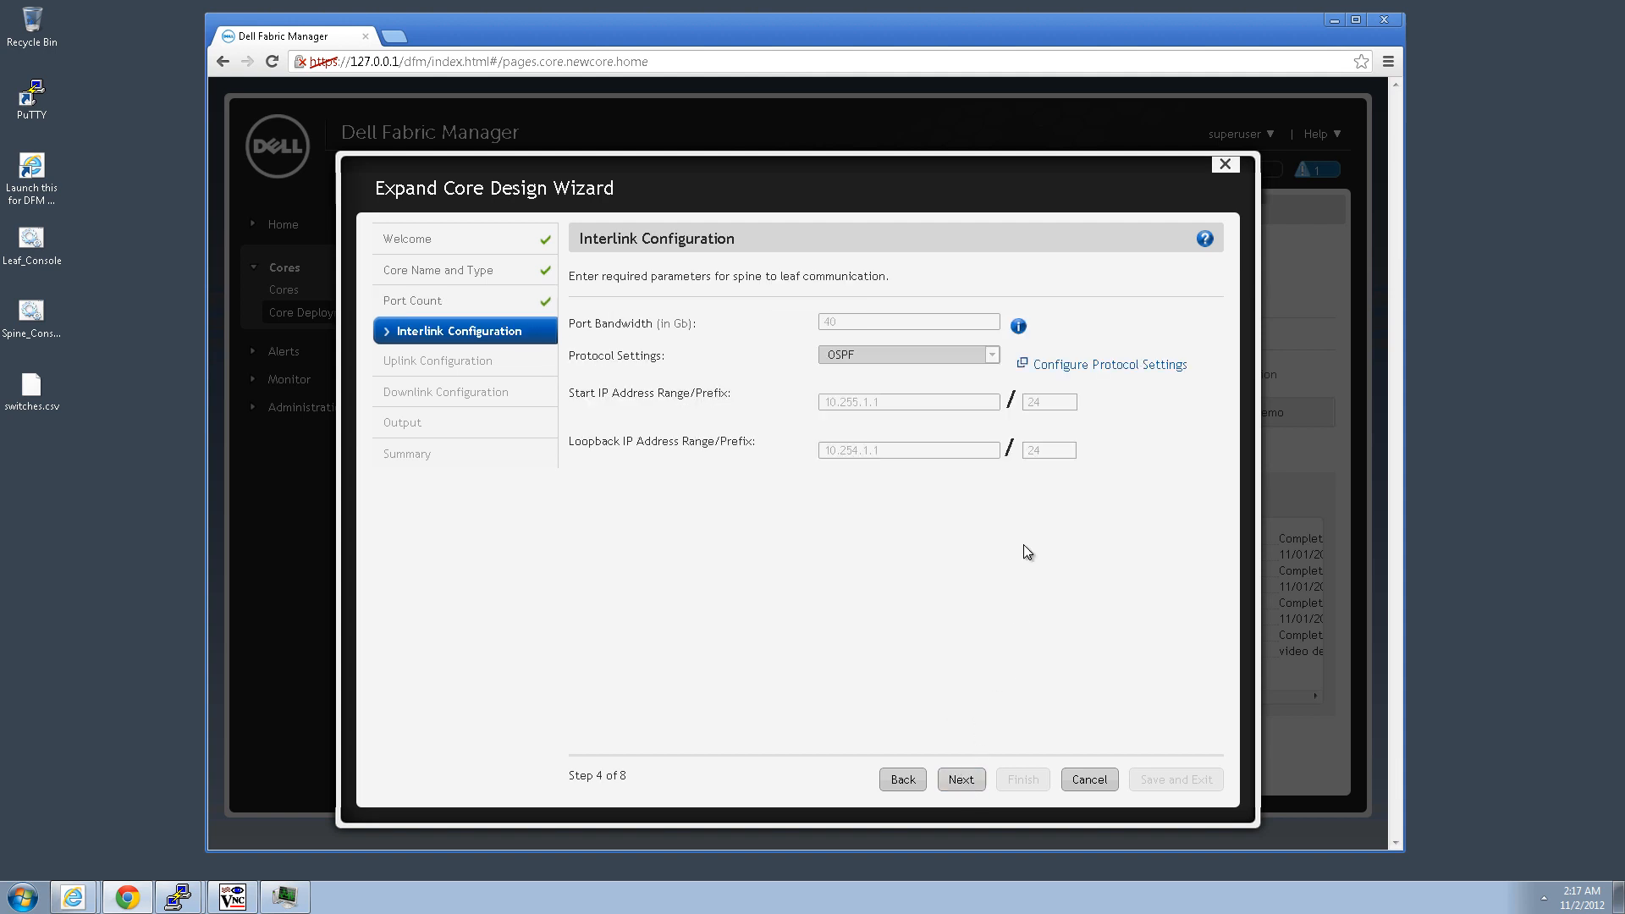
# Keep the existing interlink, uplink and downlink configurations and continue to the Output page
pyautogui.click(961, 778)
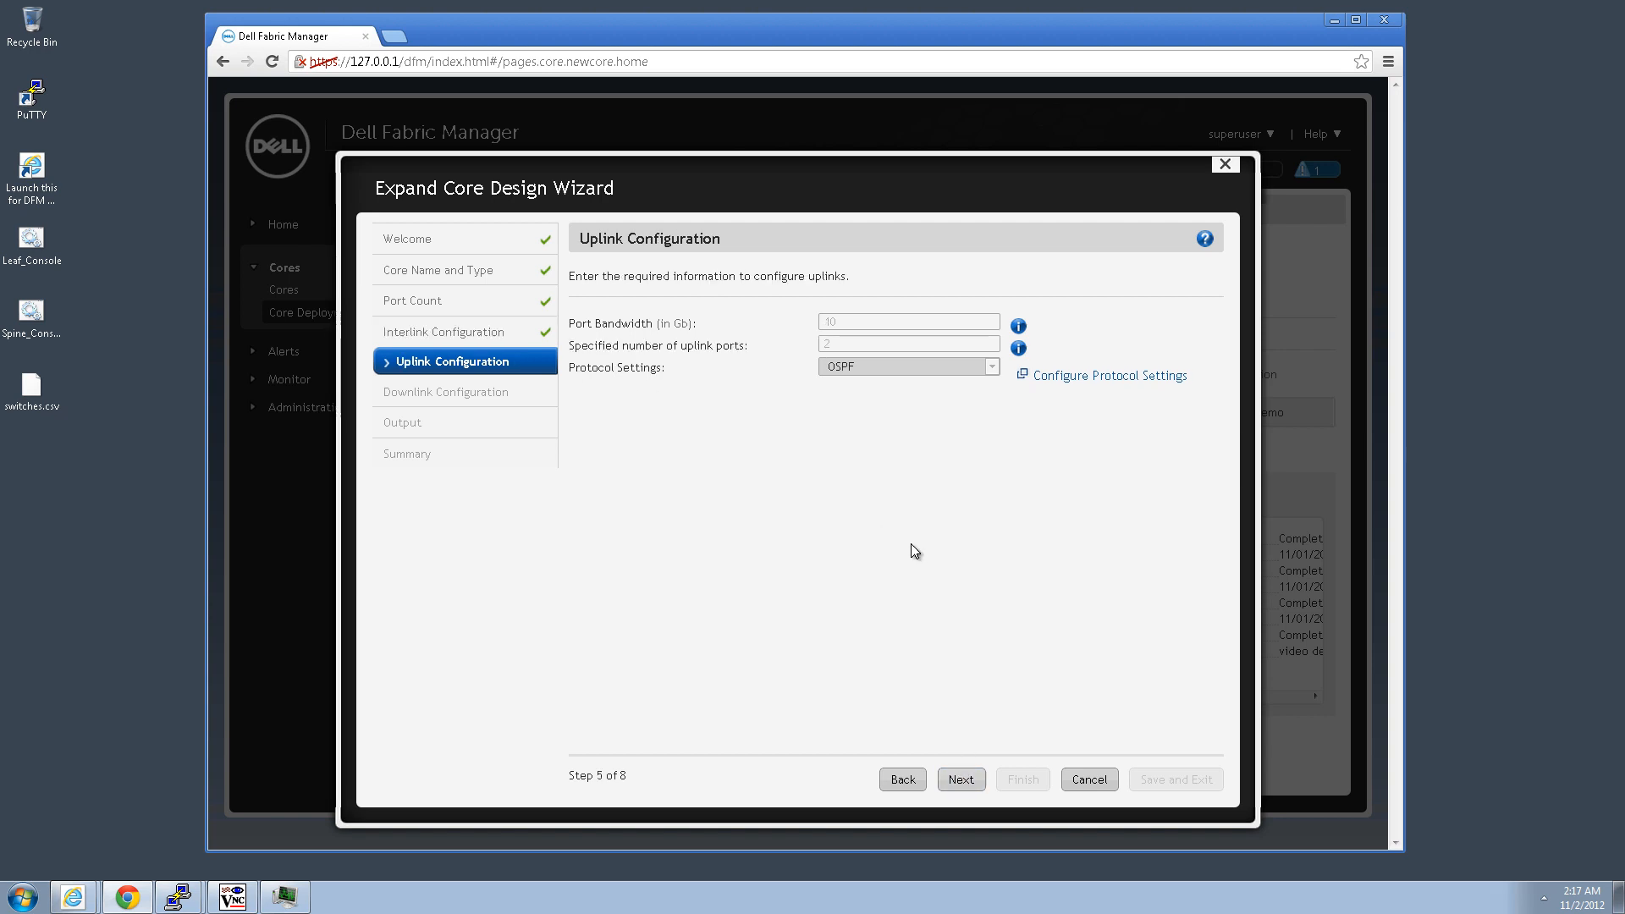
pyautogui.click(961, 778)
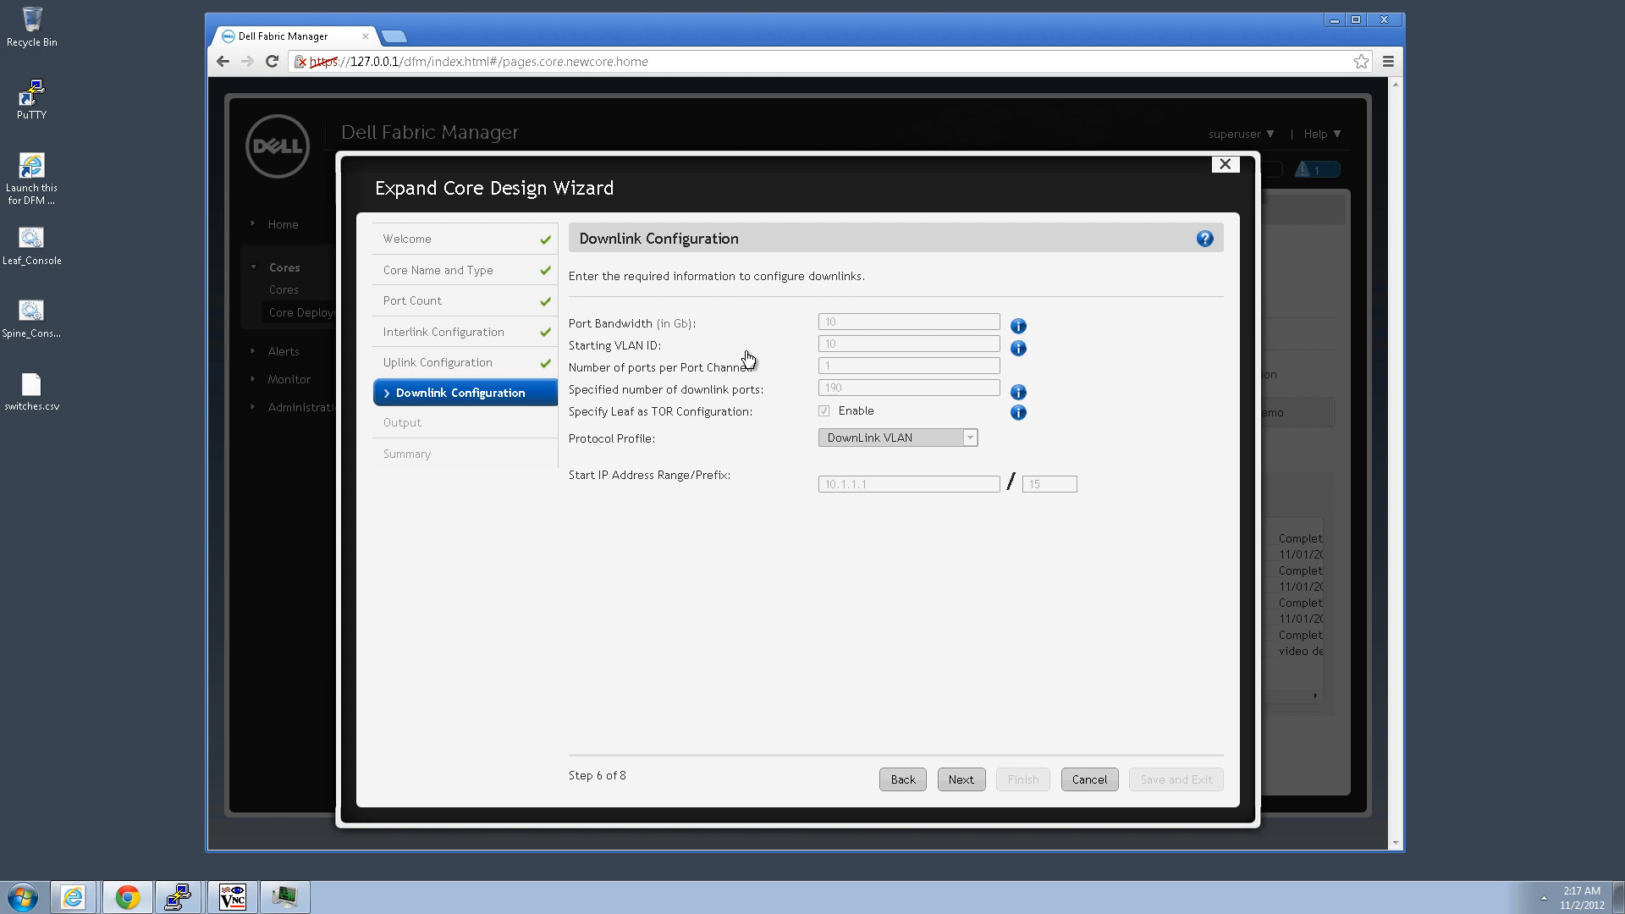
pyautogui.click(965, 779)
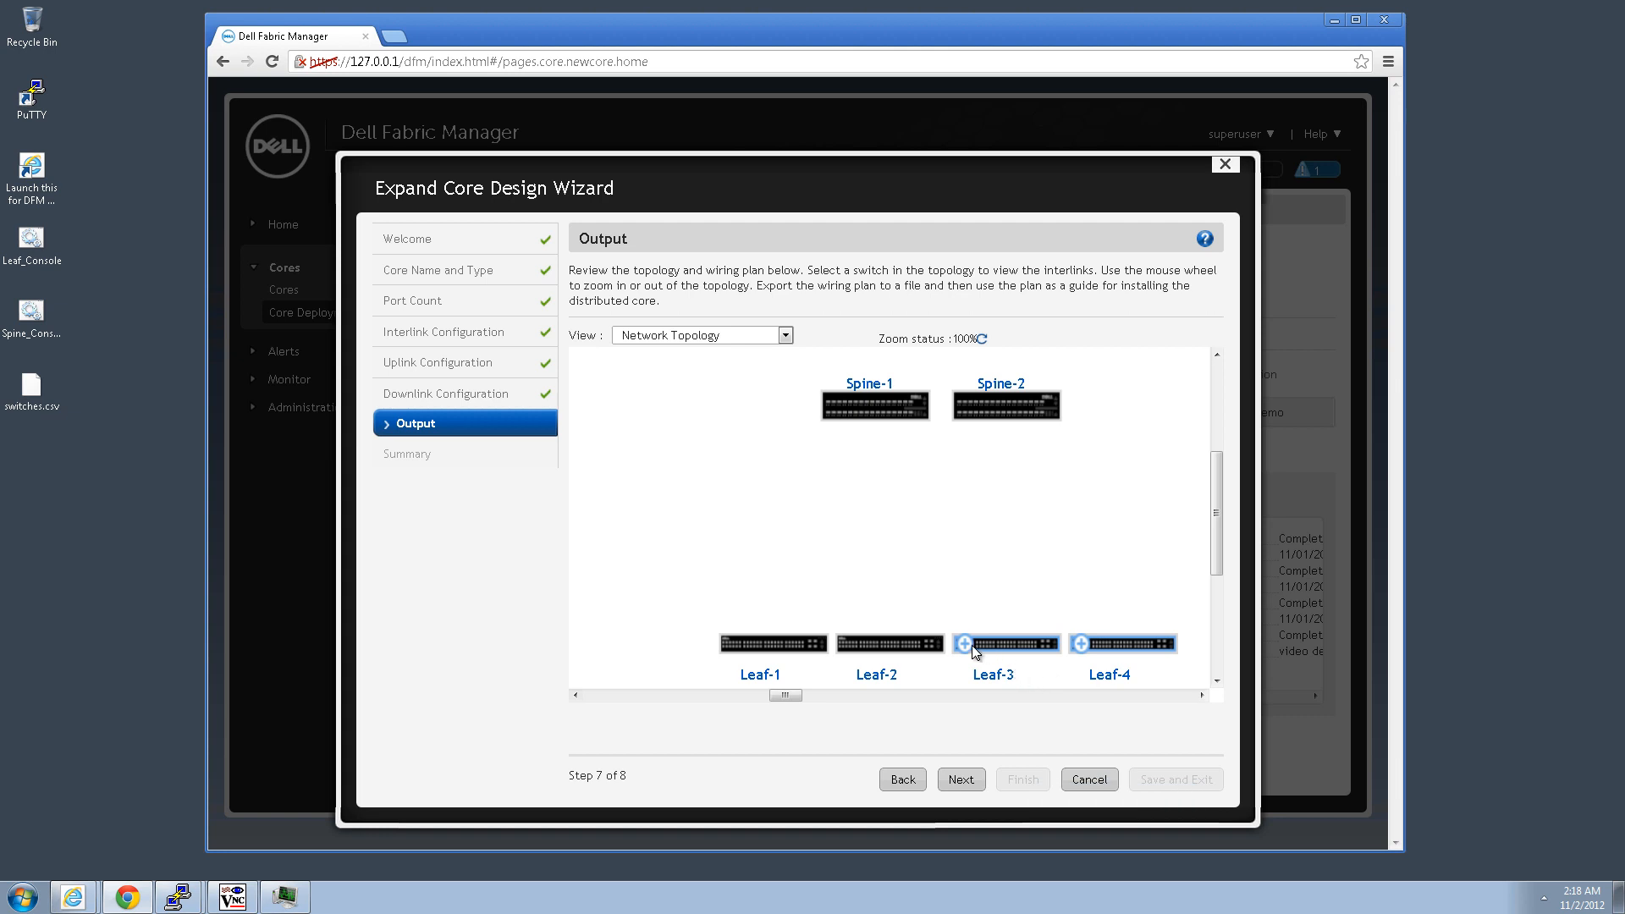
# Examine the interlinks of Leaf-3, Leaf-4 and Spine-2 in the network topology
pyautogui.click(1005, 682)
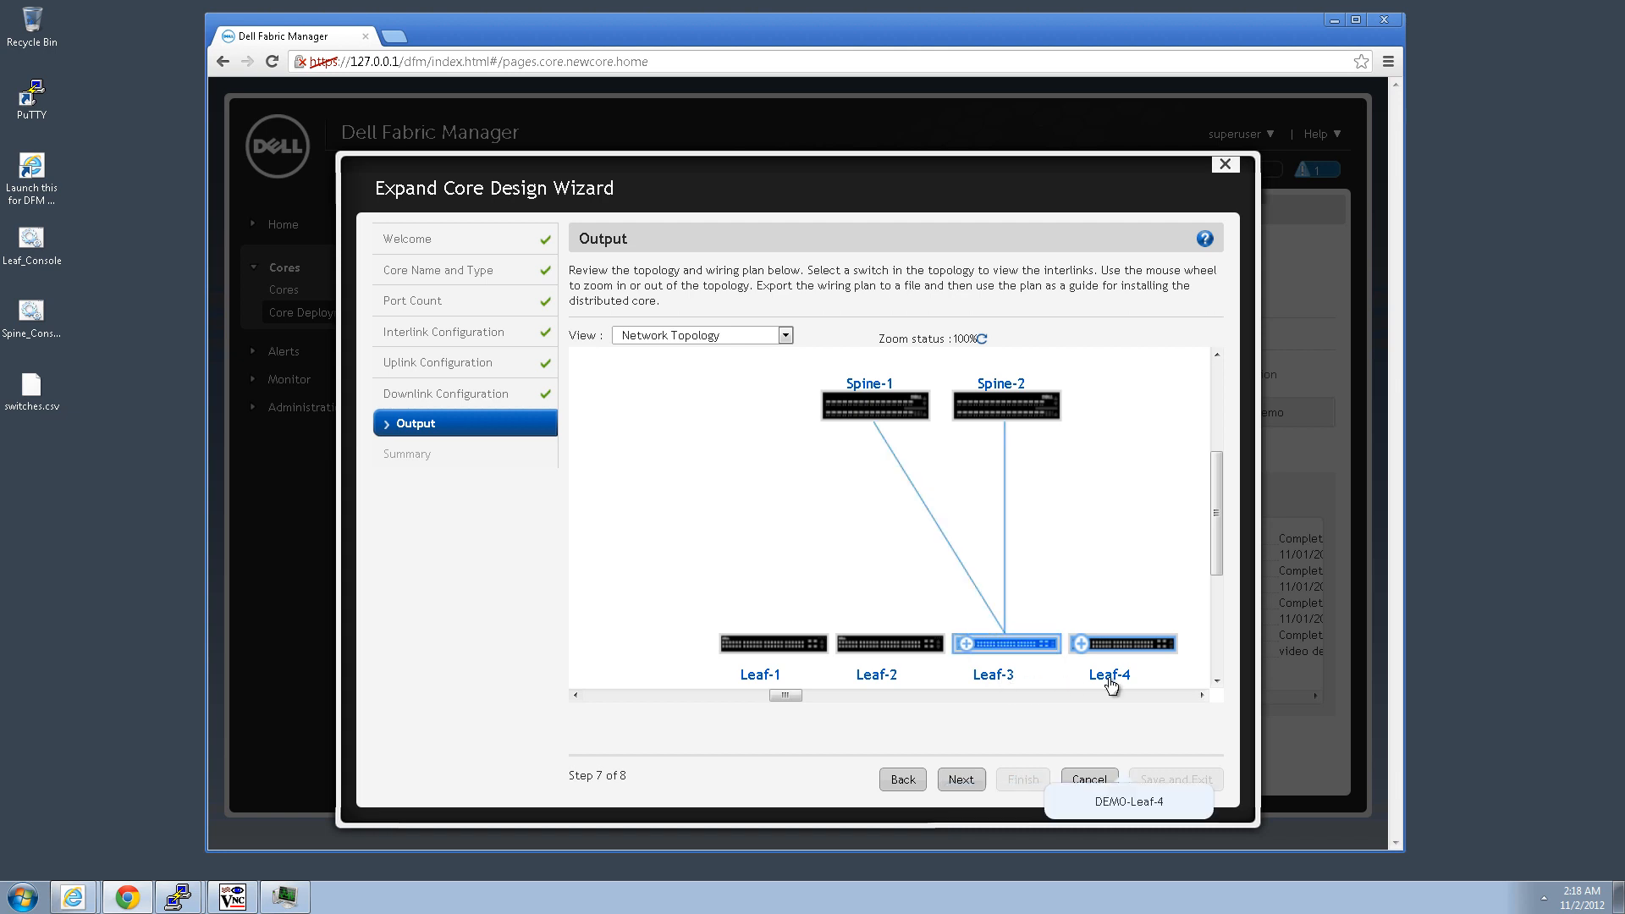
pyautogui.click(1110, 682)
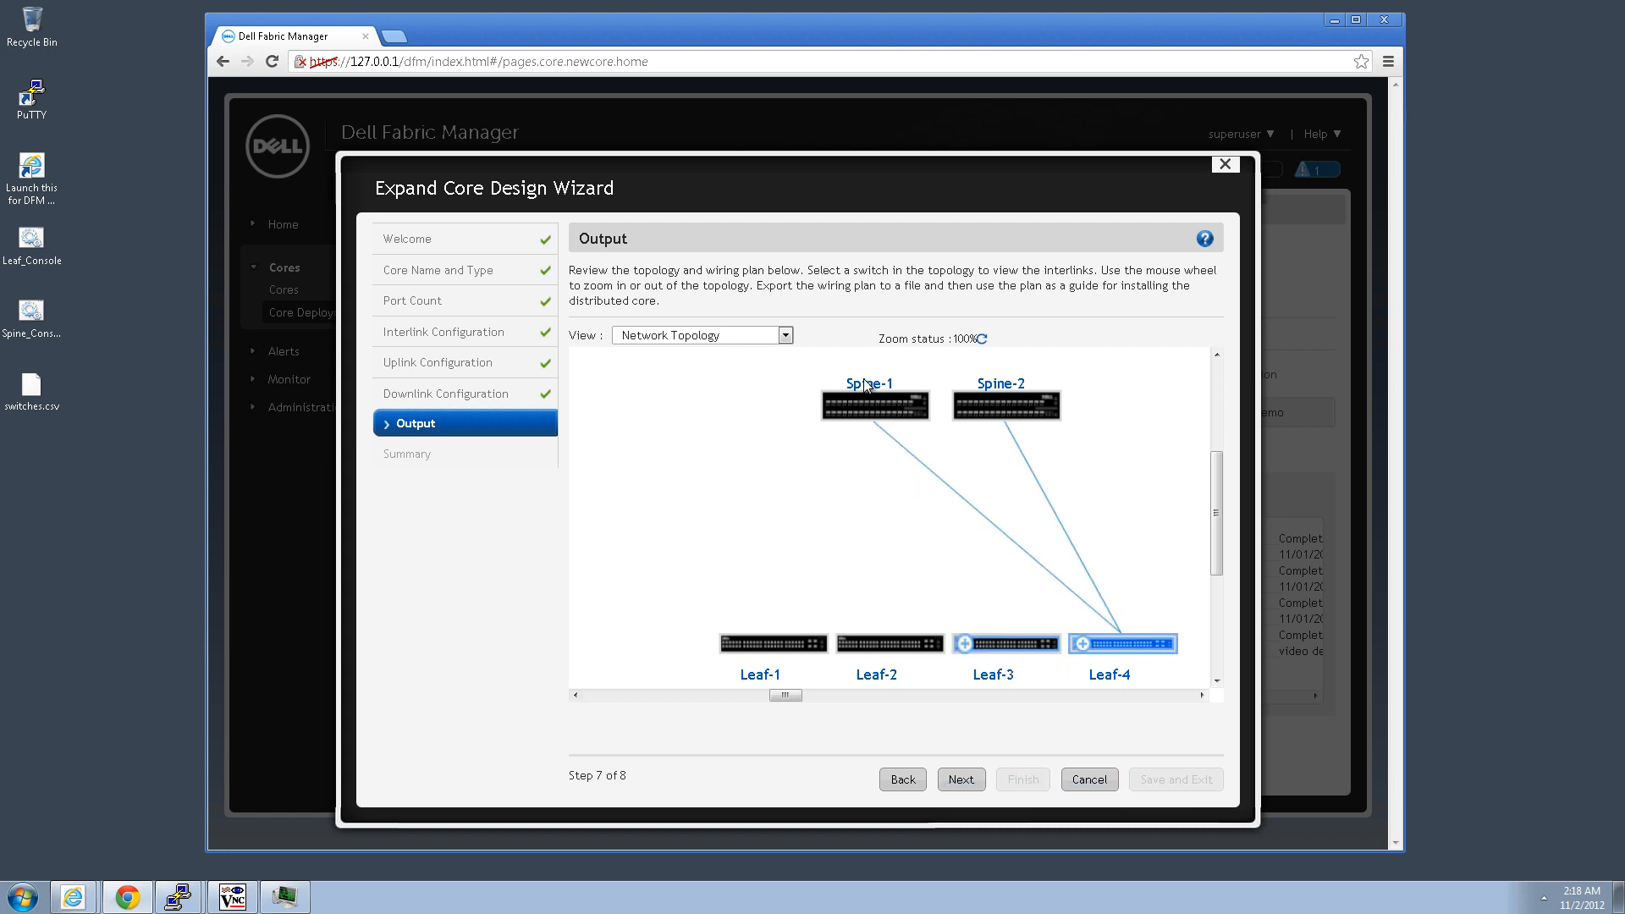
pyautogui.click(1012, 398)
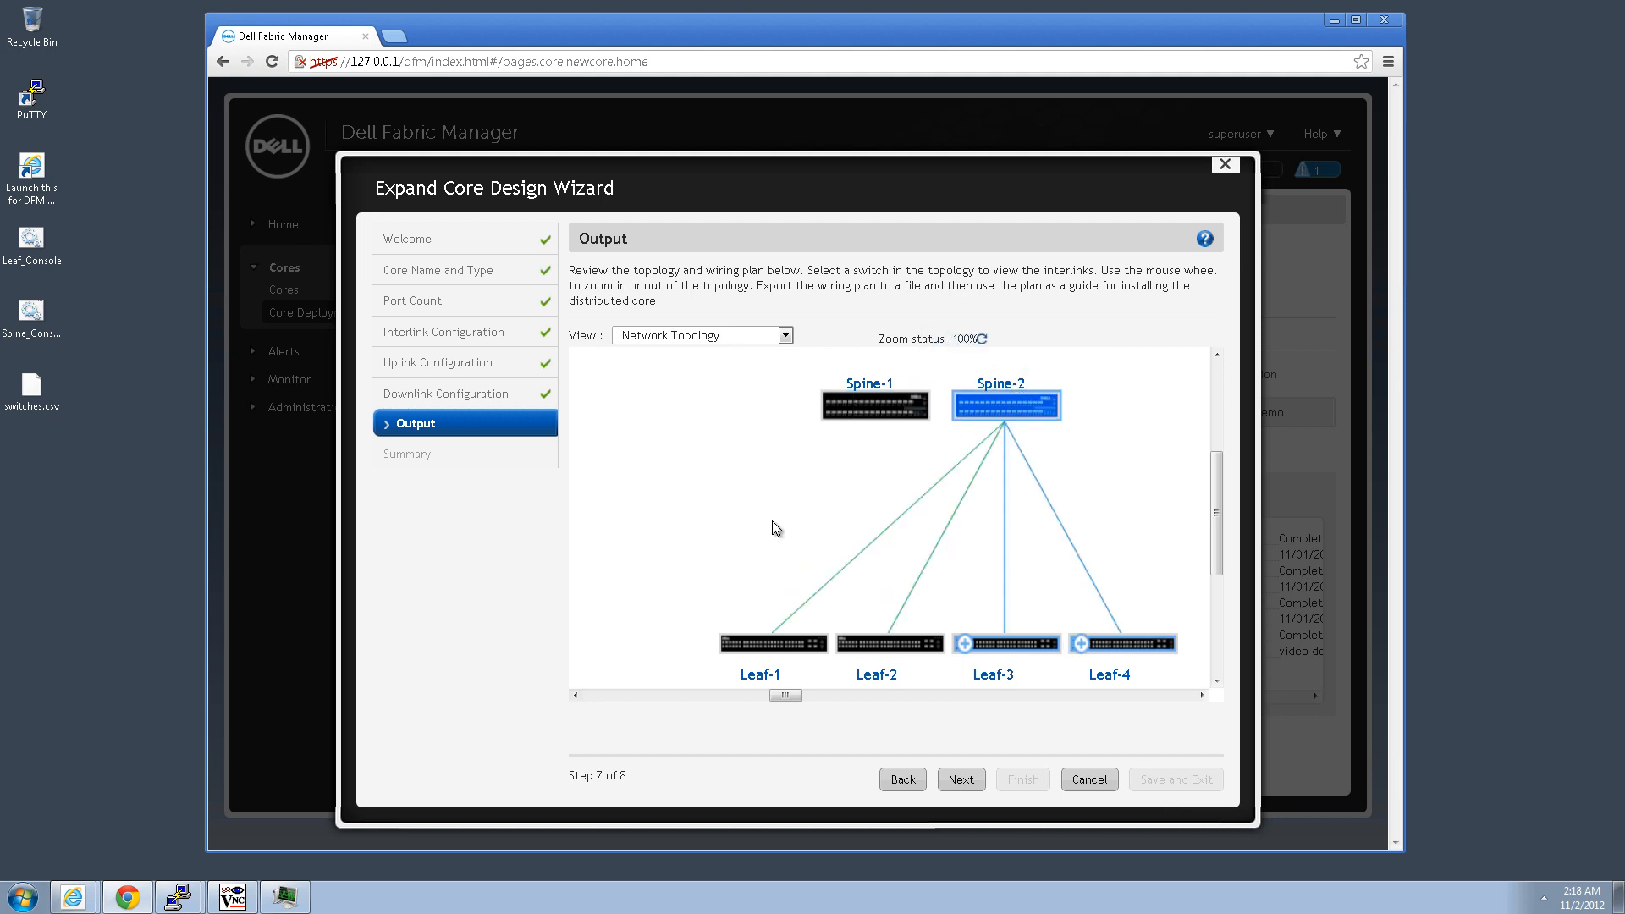
# Continue to the Summary page, review the expanded core design, and finish the wizard
pyautogui.click(969, 784)
pyautogui.moveTo(1211, 427); pyautogui.dragTo(1223, 641)
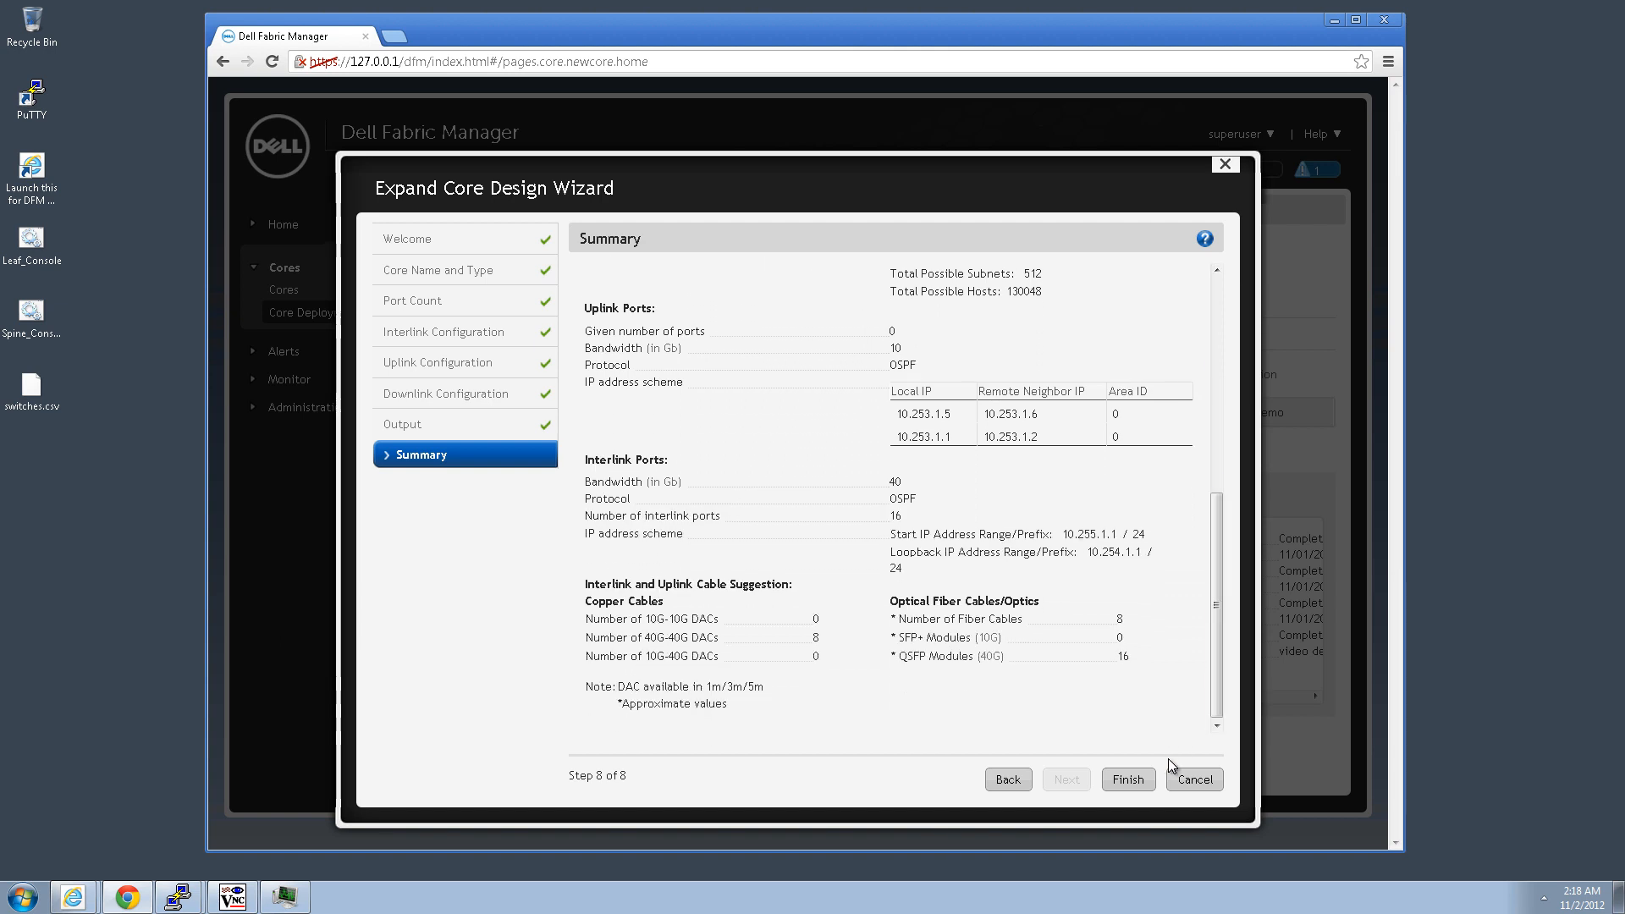
pyautogui.click(1128, 780)
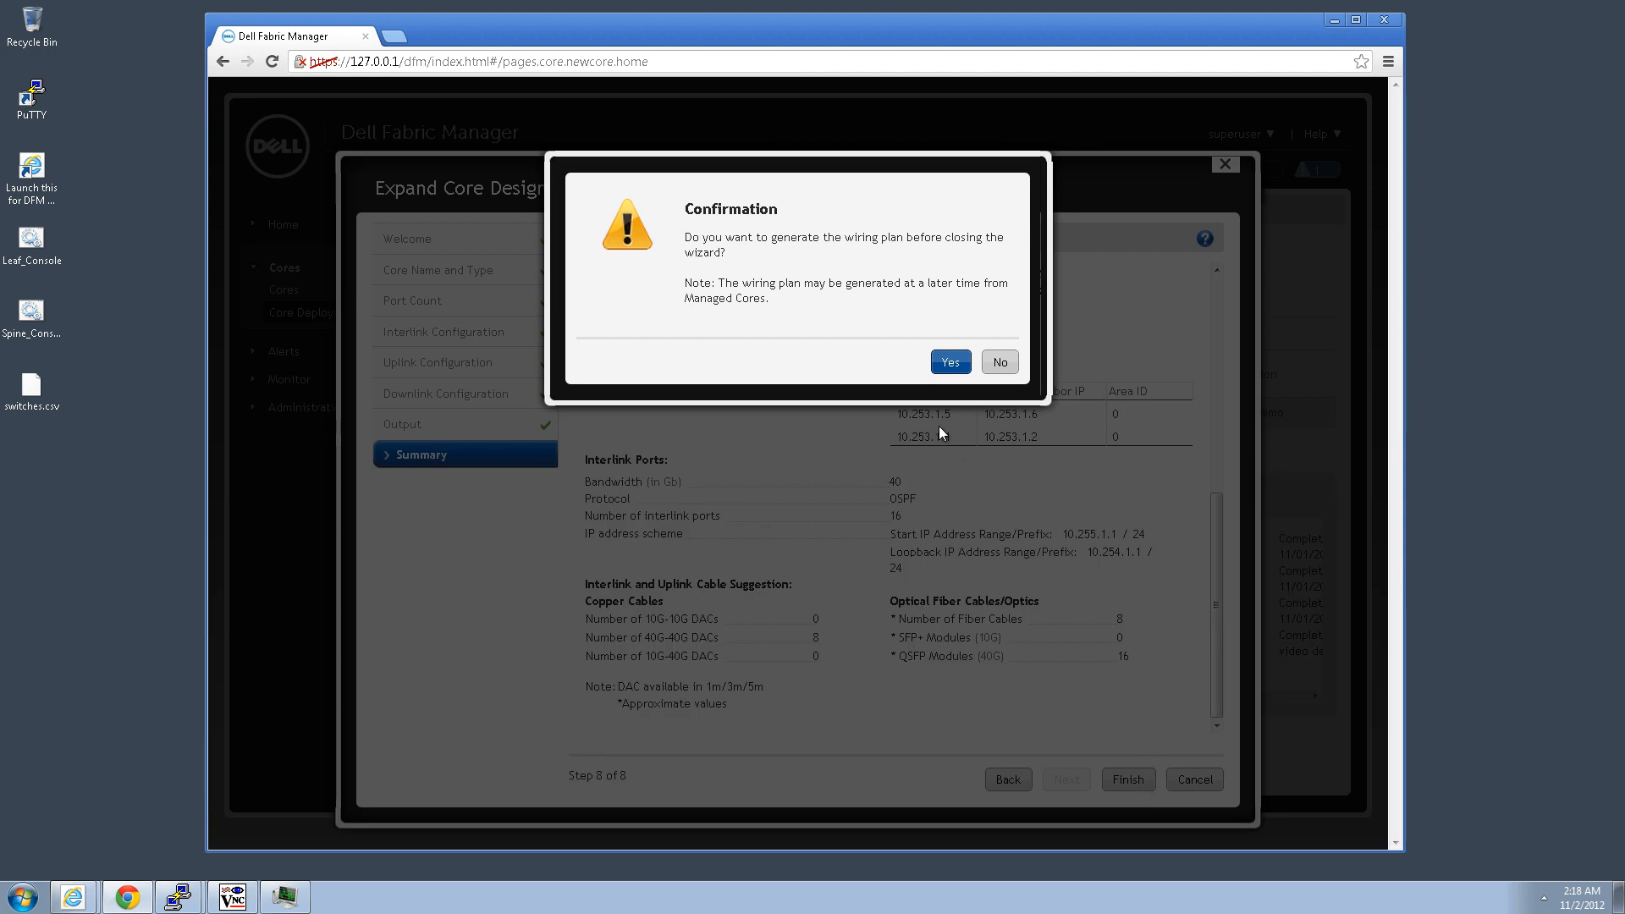
# Generate the wiring plan with both table data and graphical plan, and keep the downloaded PDF report
pyautogui.click(946, 364)
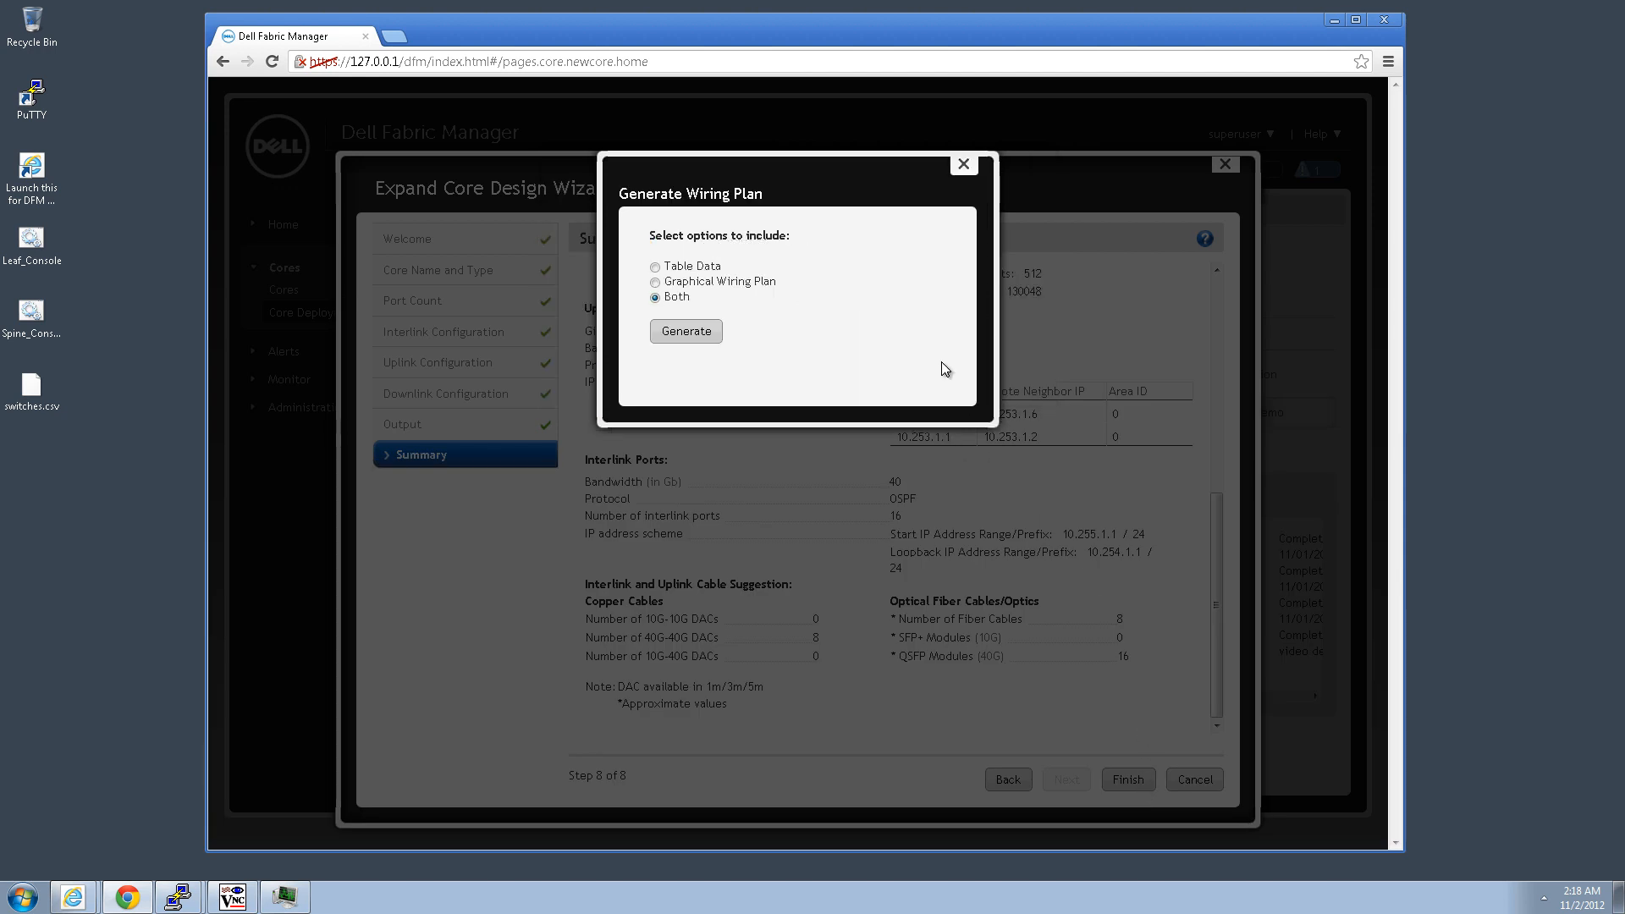
pyautogui.click(682, 333)
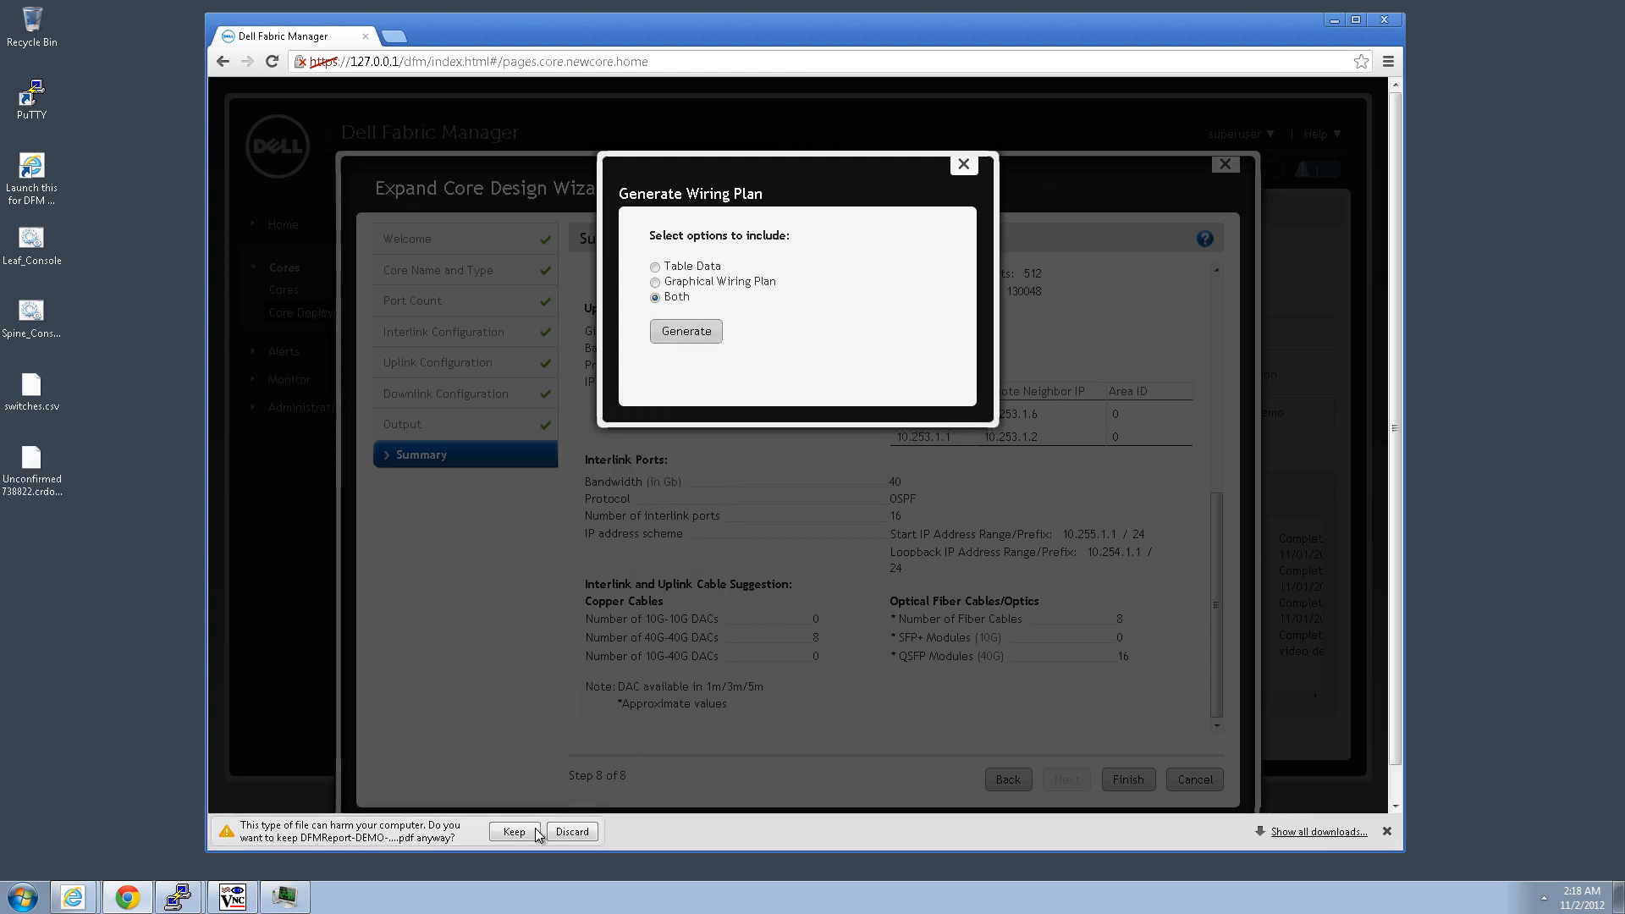
pyautogui.click(513, 831)
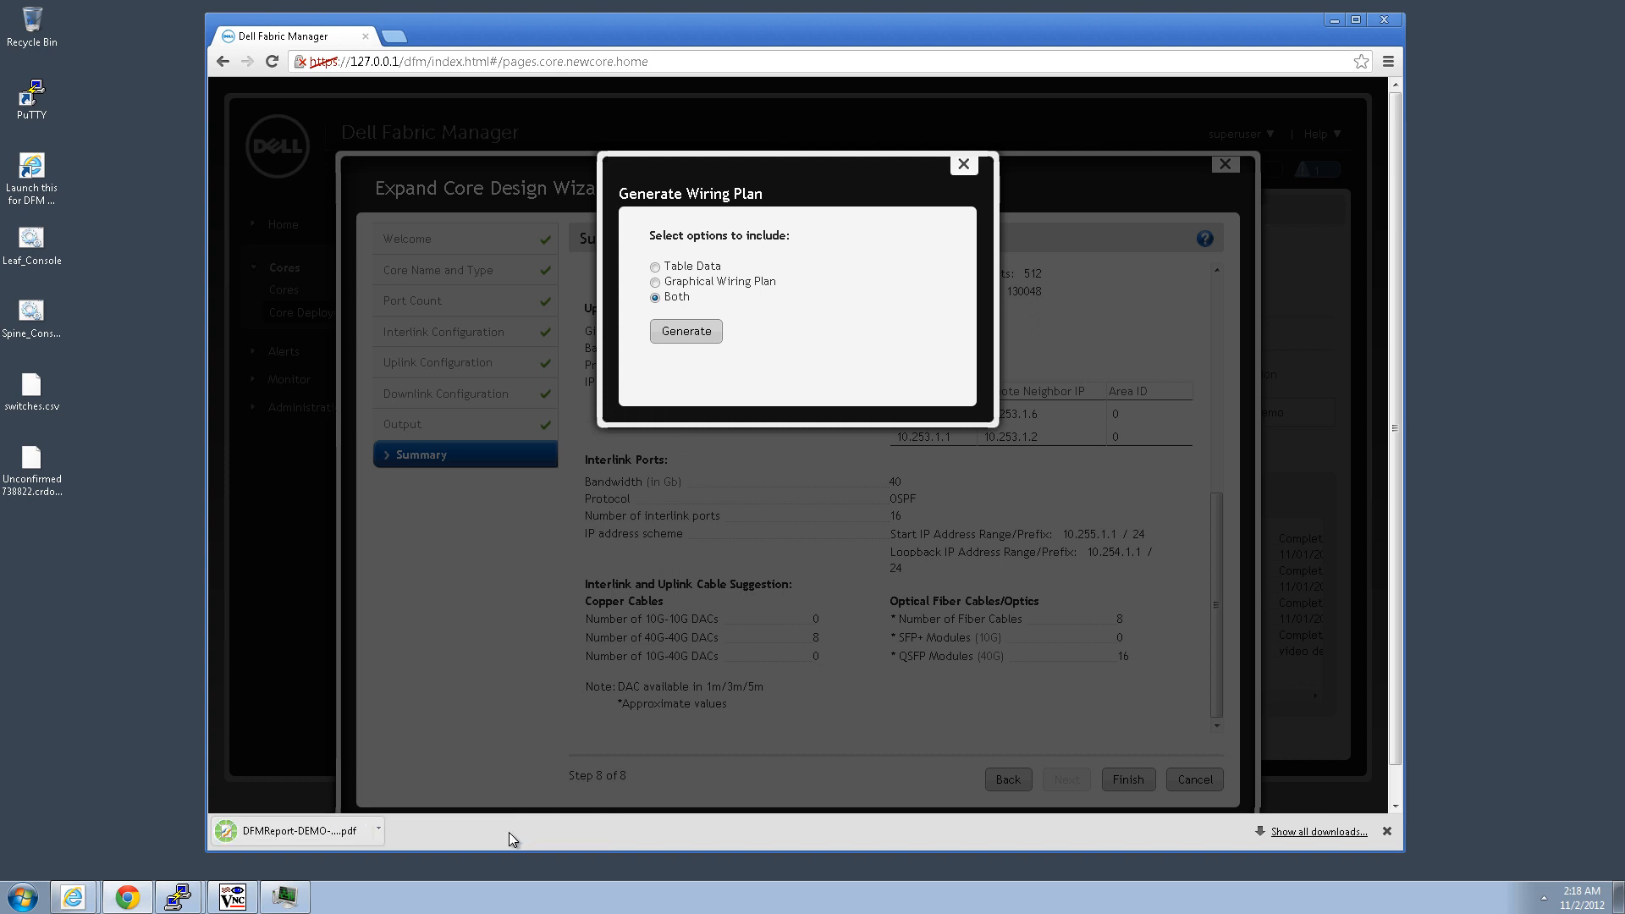
# Open the downloaded wiring plan PDF and examine the core details and the usage status of each spine-to-leaf connection
pyautogui.click(259, 834)
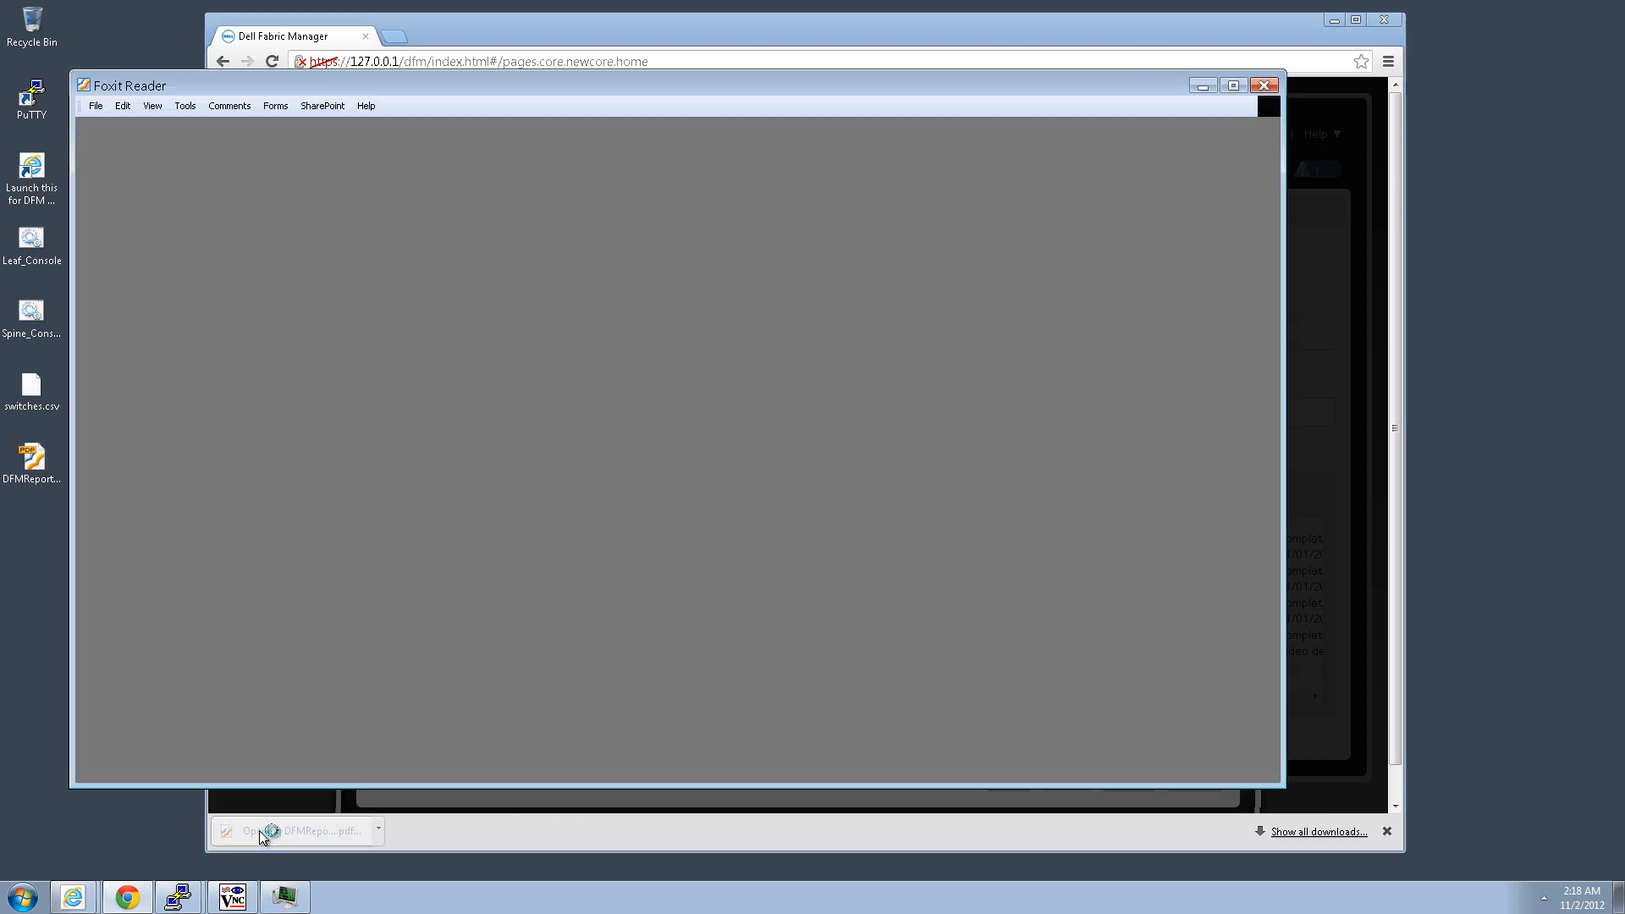
pyautogui.scroll(-1, 946, 482)
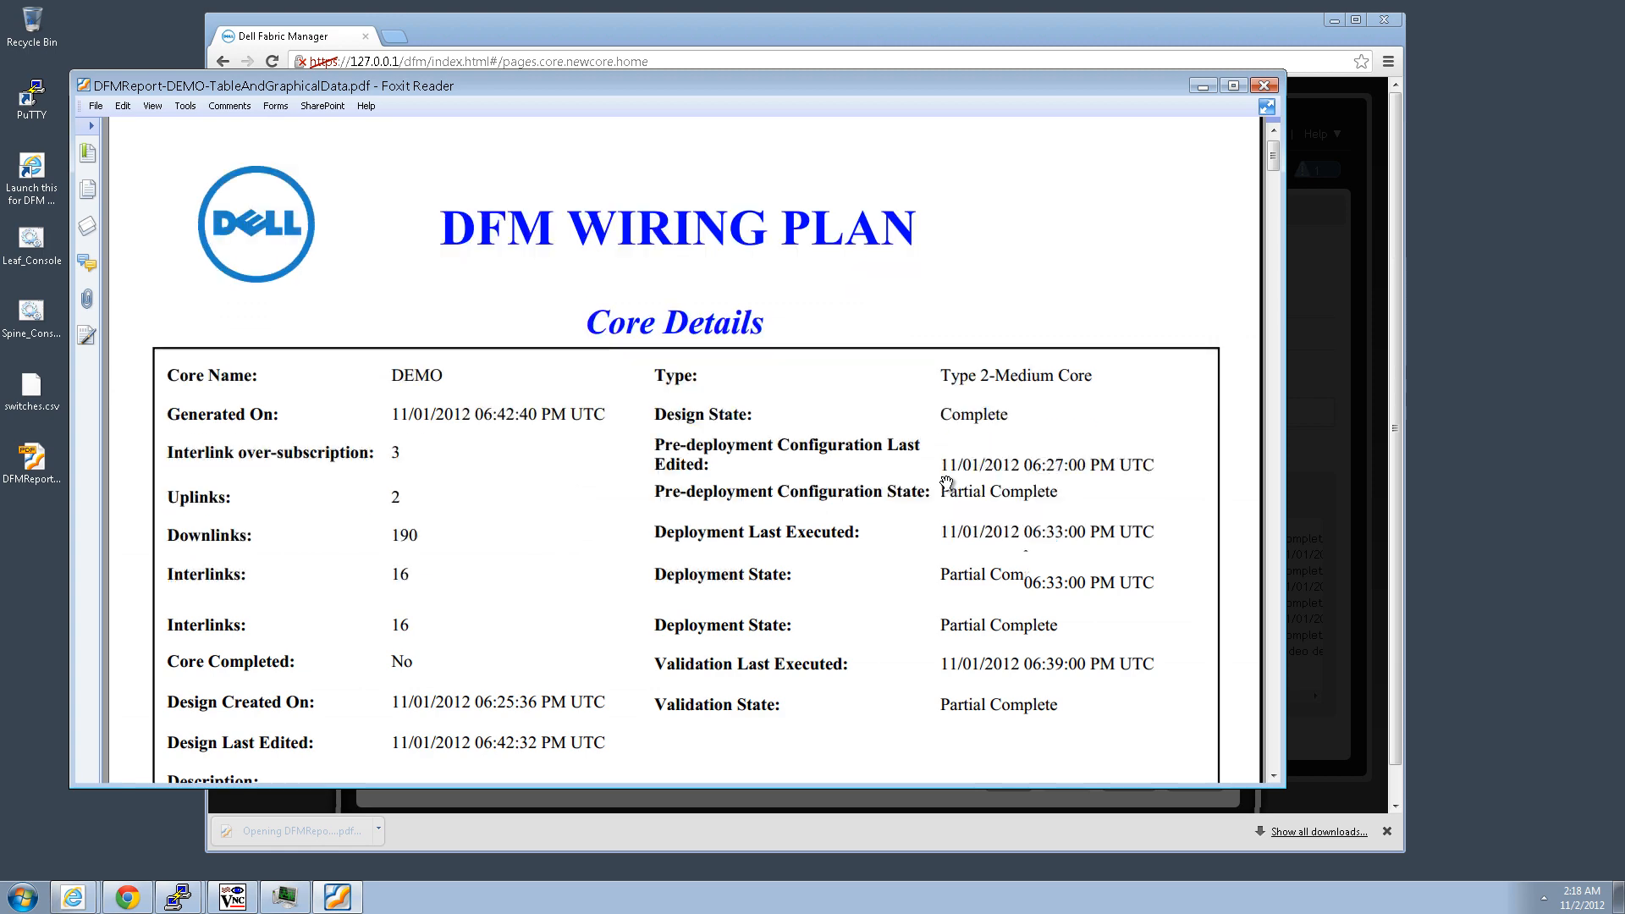
pyautogui.scroll(-5, 946, 482)
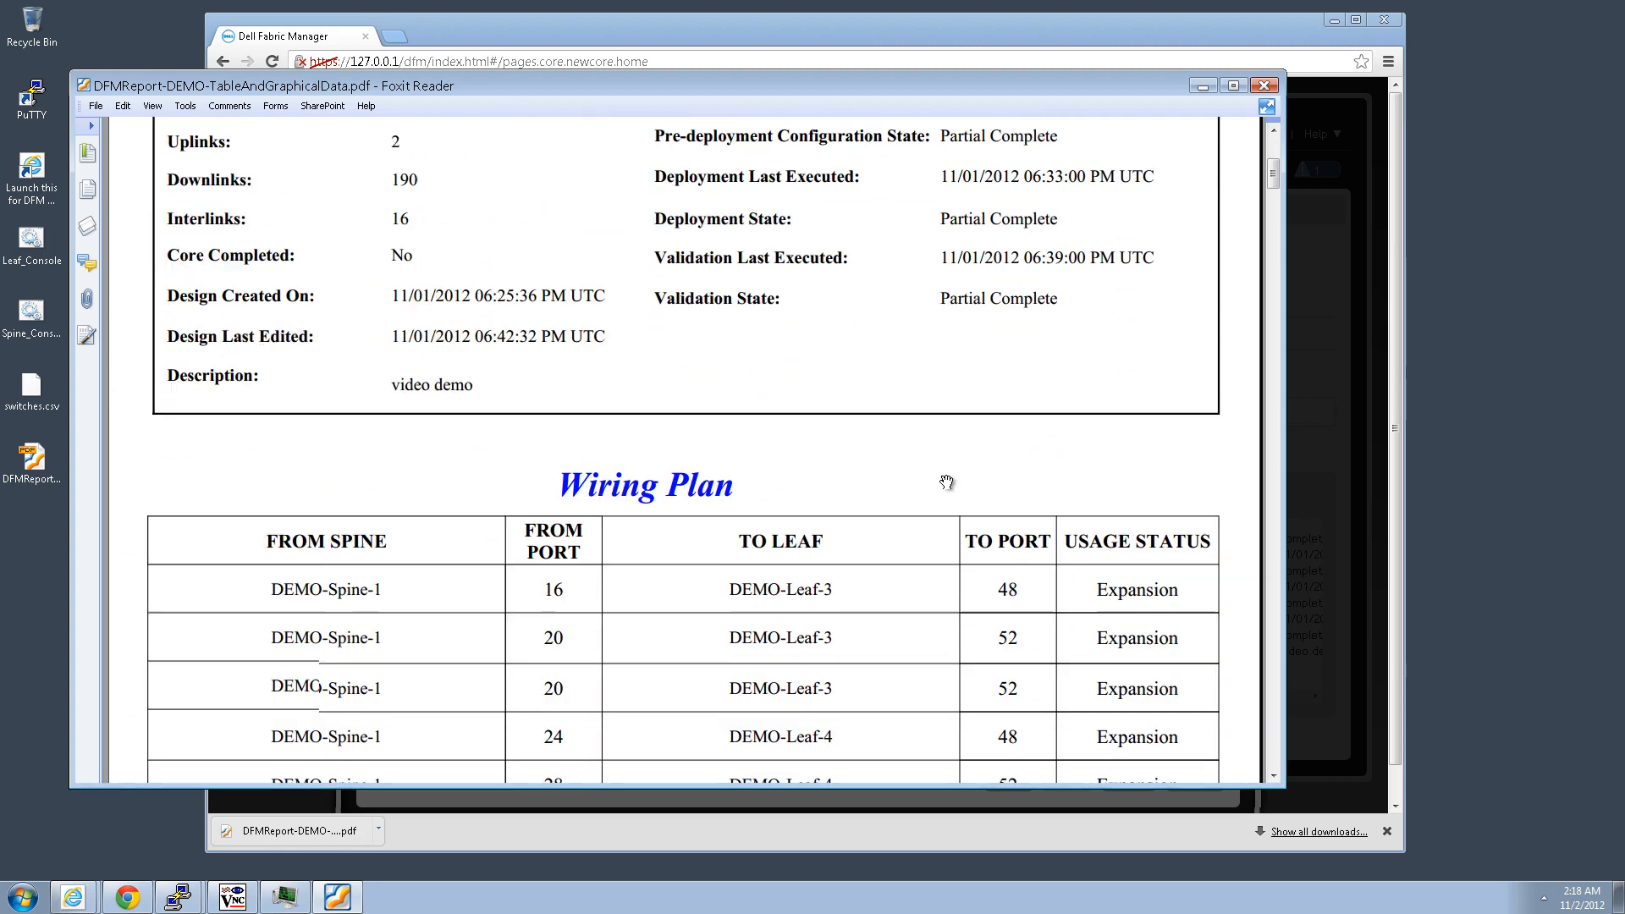
pyautogui.scroll(-4, 946, 482)
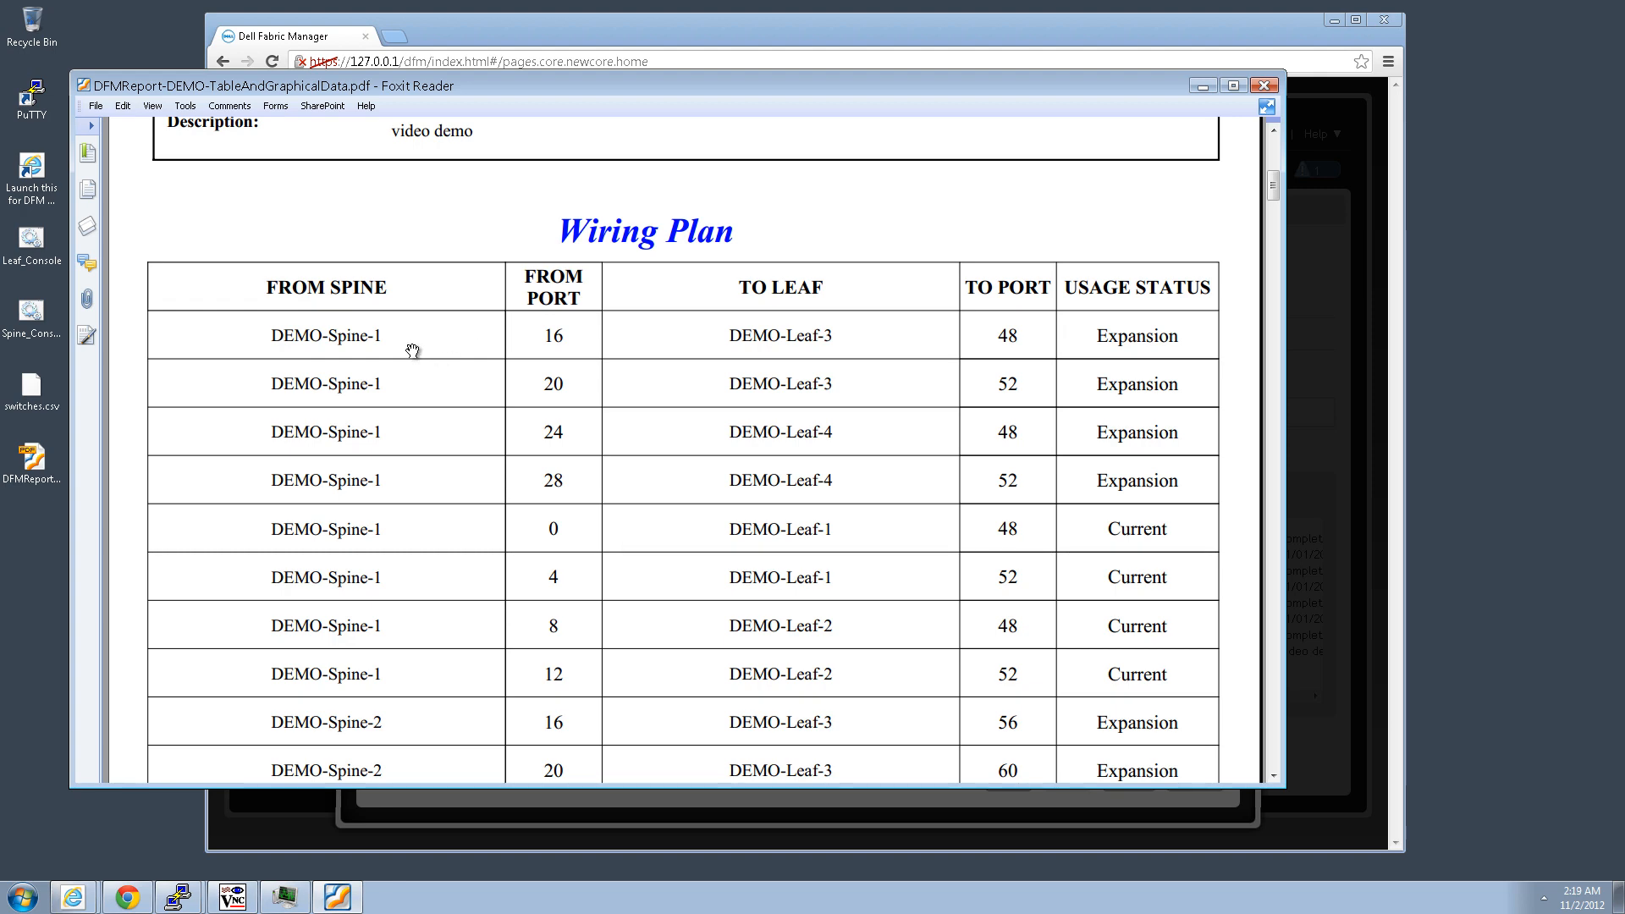
pyautogui.scroll(-10, 732, 502)
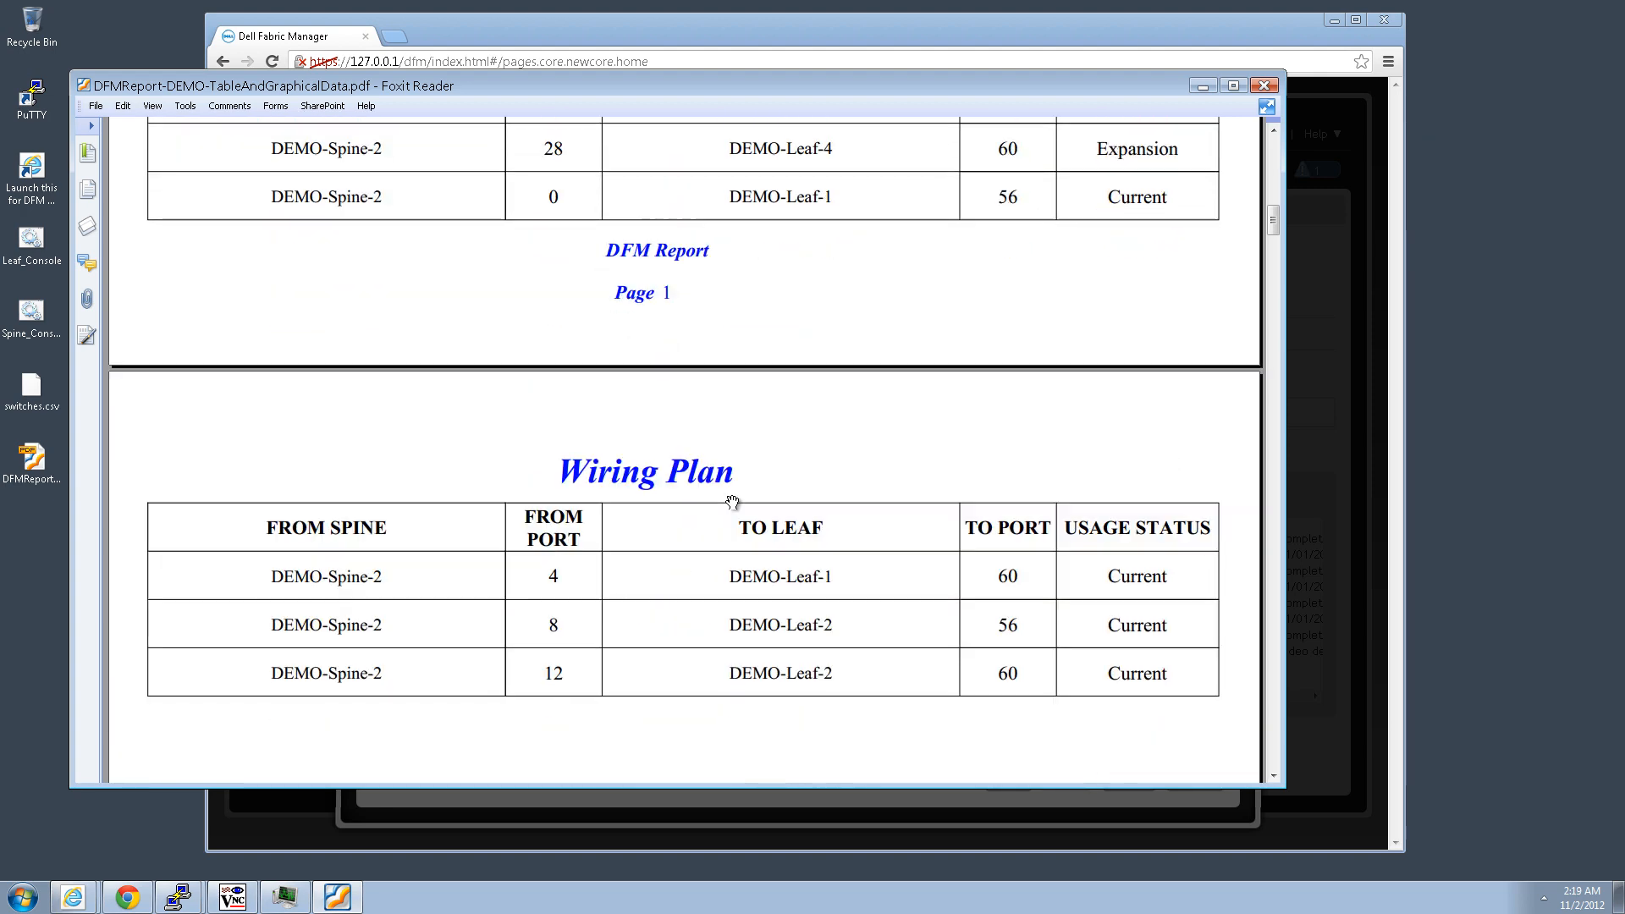
pyautogui.scroll(-10, 732, 502)
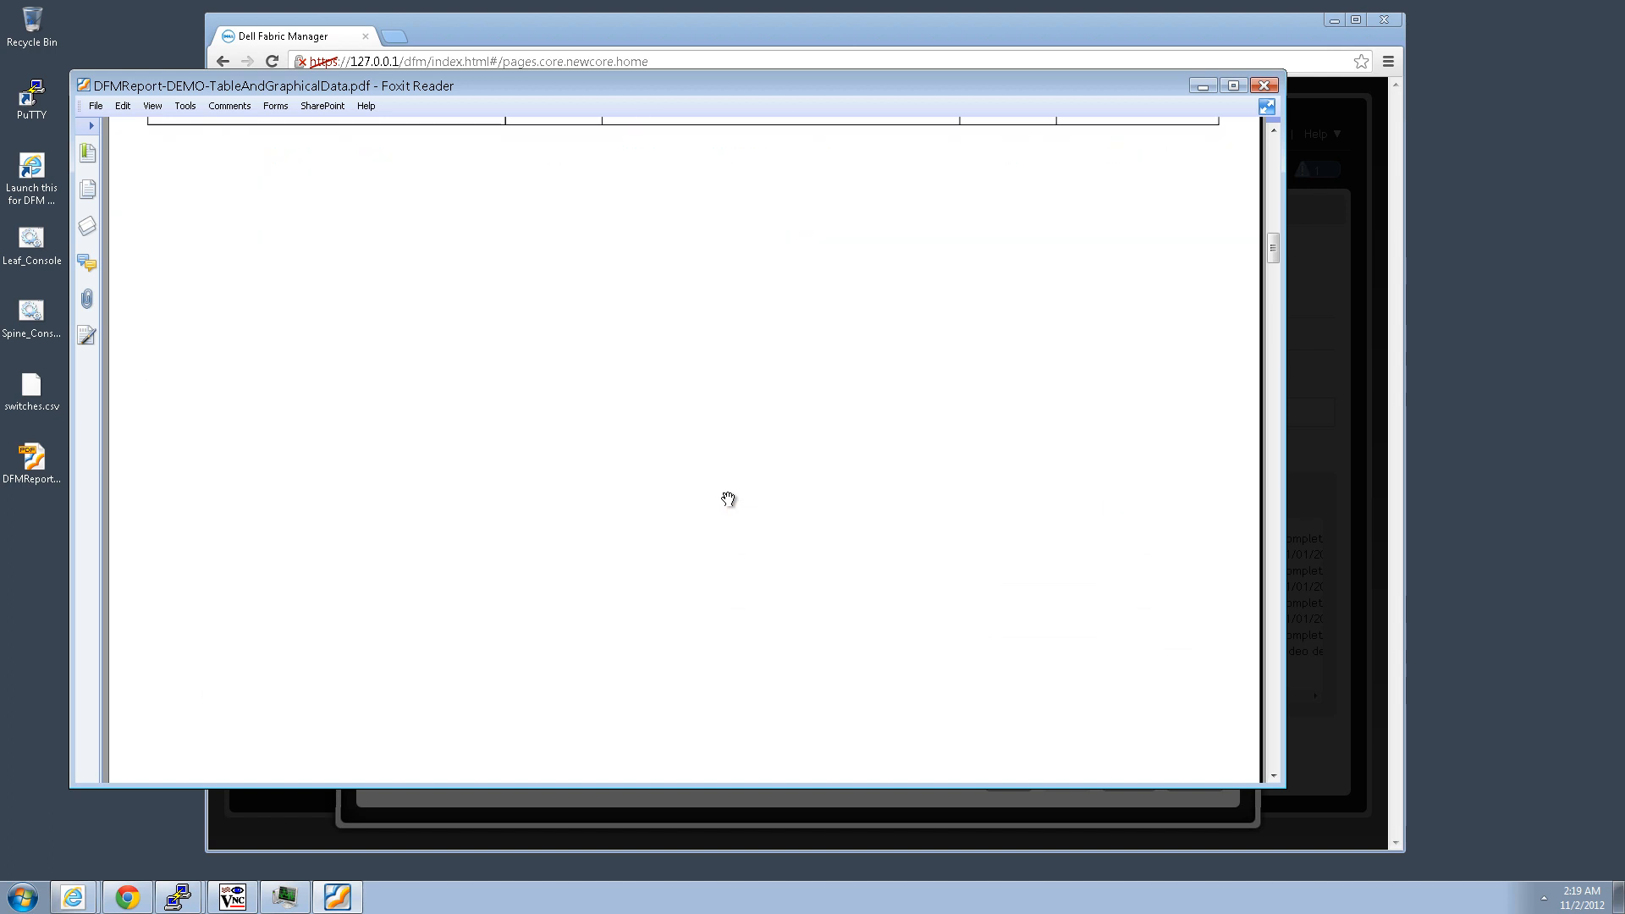
pyautogui.scroll(-2, 728, 499)
# Examine the graphical port diagrams for the DEMO spine and leaf switches, comparing current and expansion connections
pyautogui.scroll(-10, 726, 499)
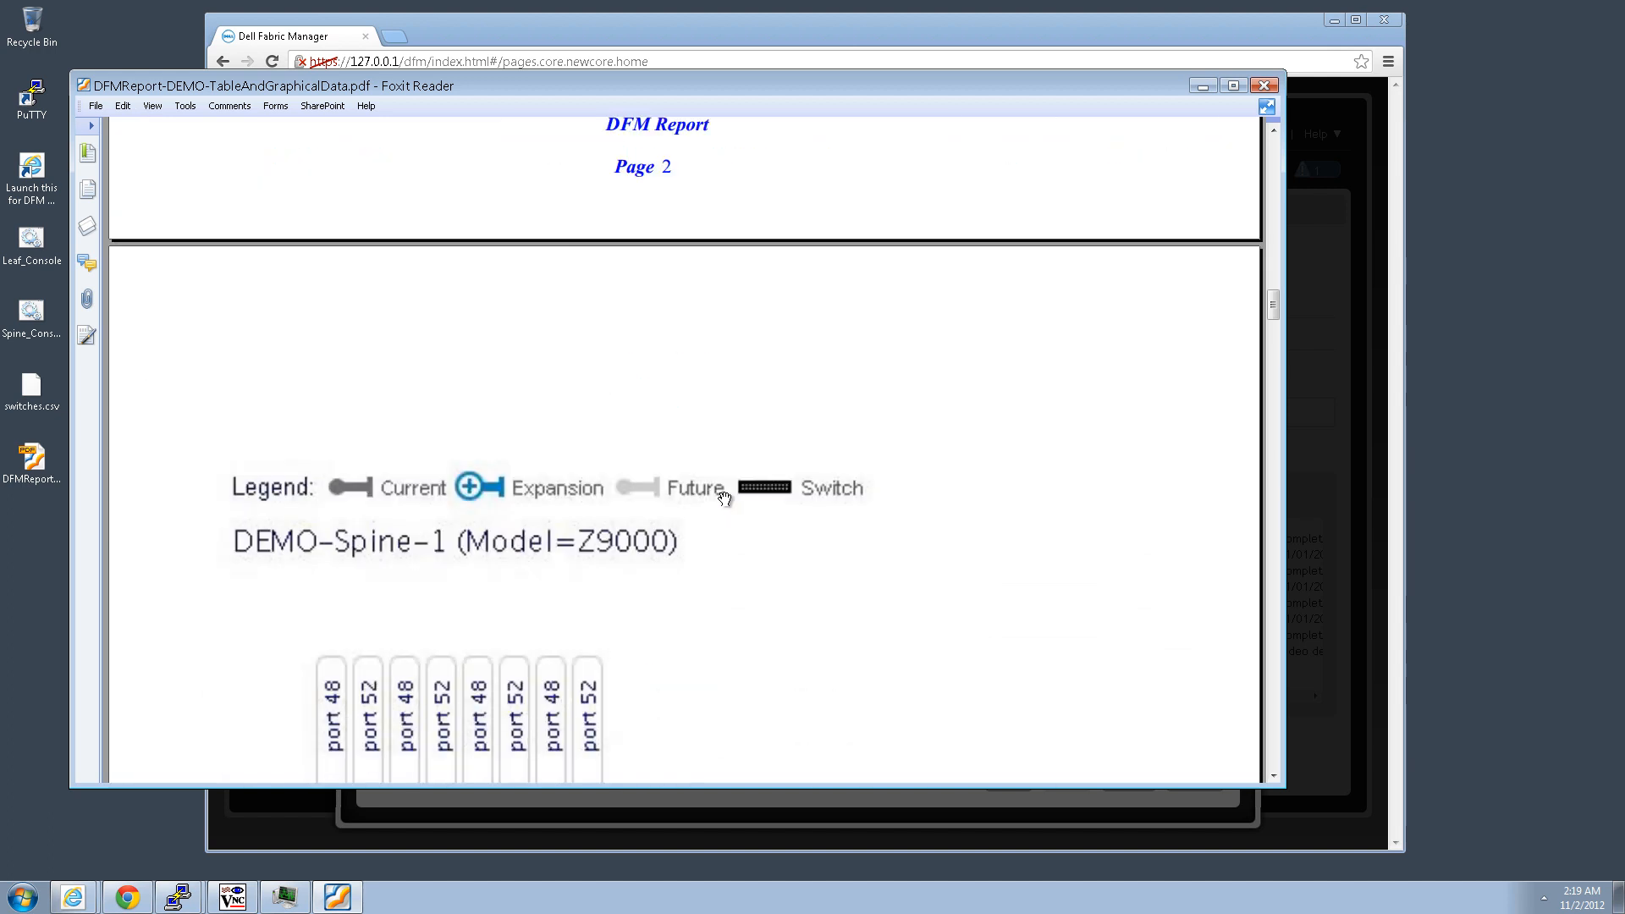
pyautogui.scroll(-10, 725, 499)
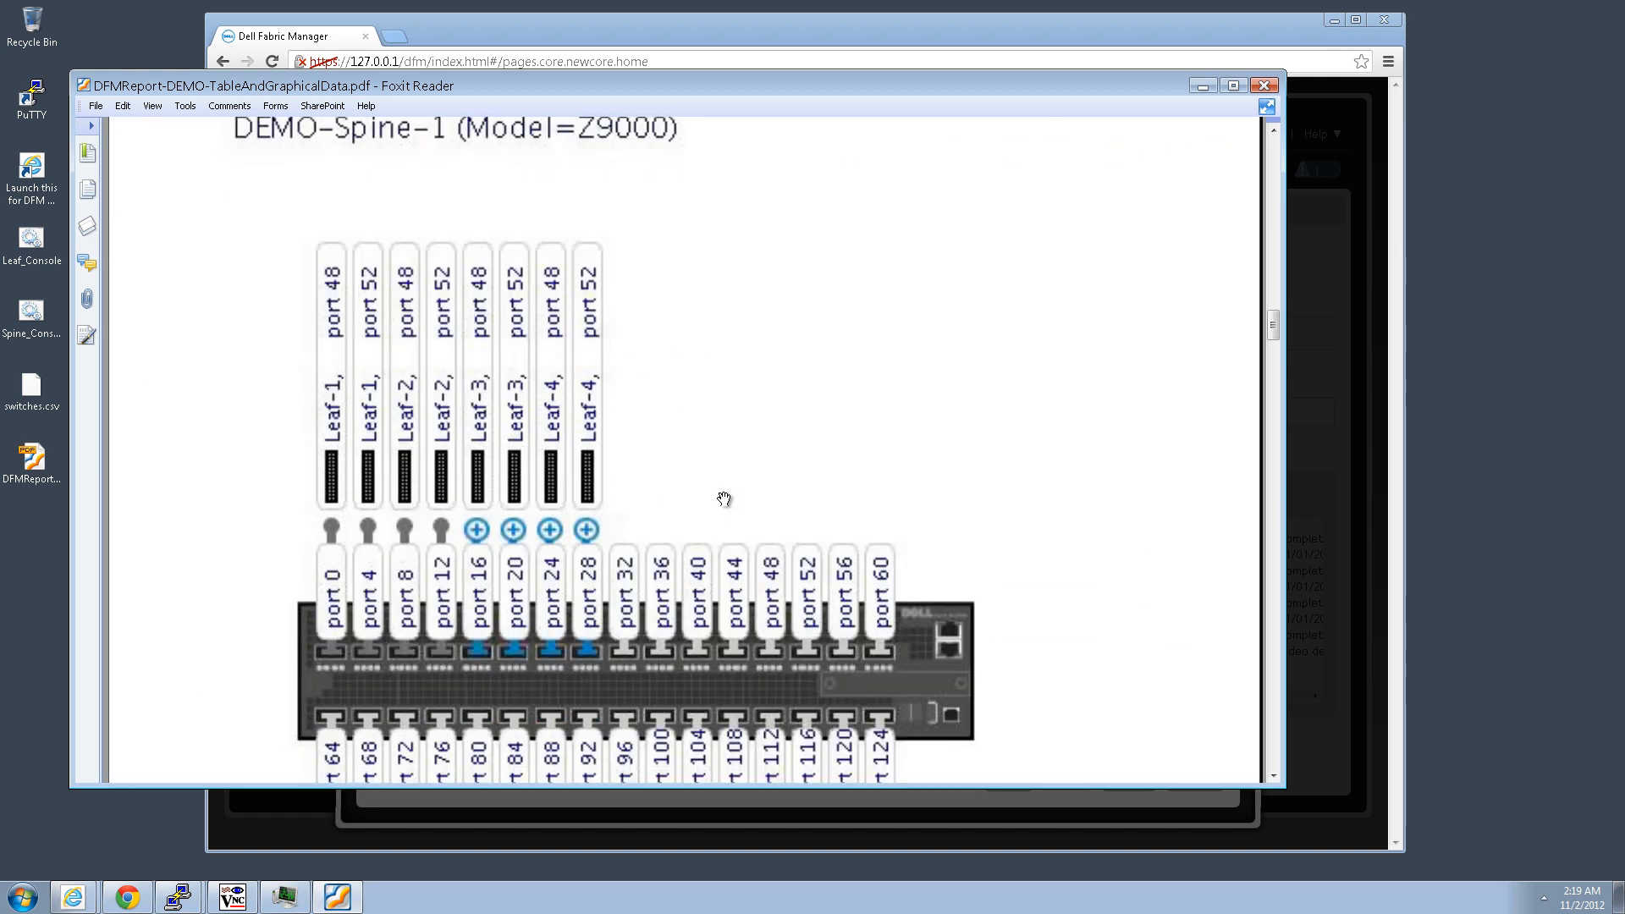
pyautogui.scroll(-10, 726, 499)
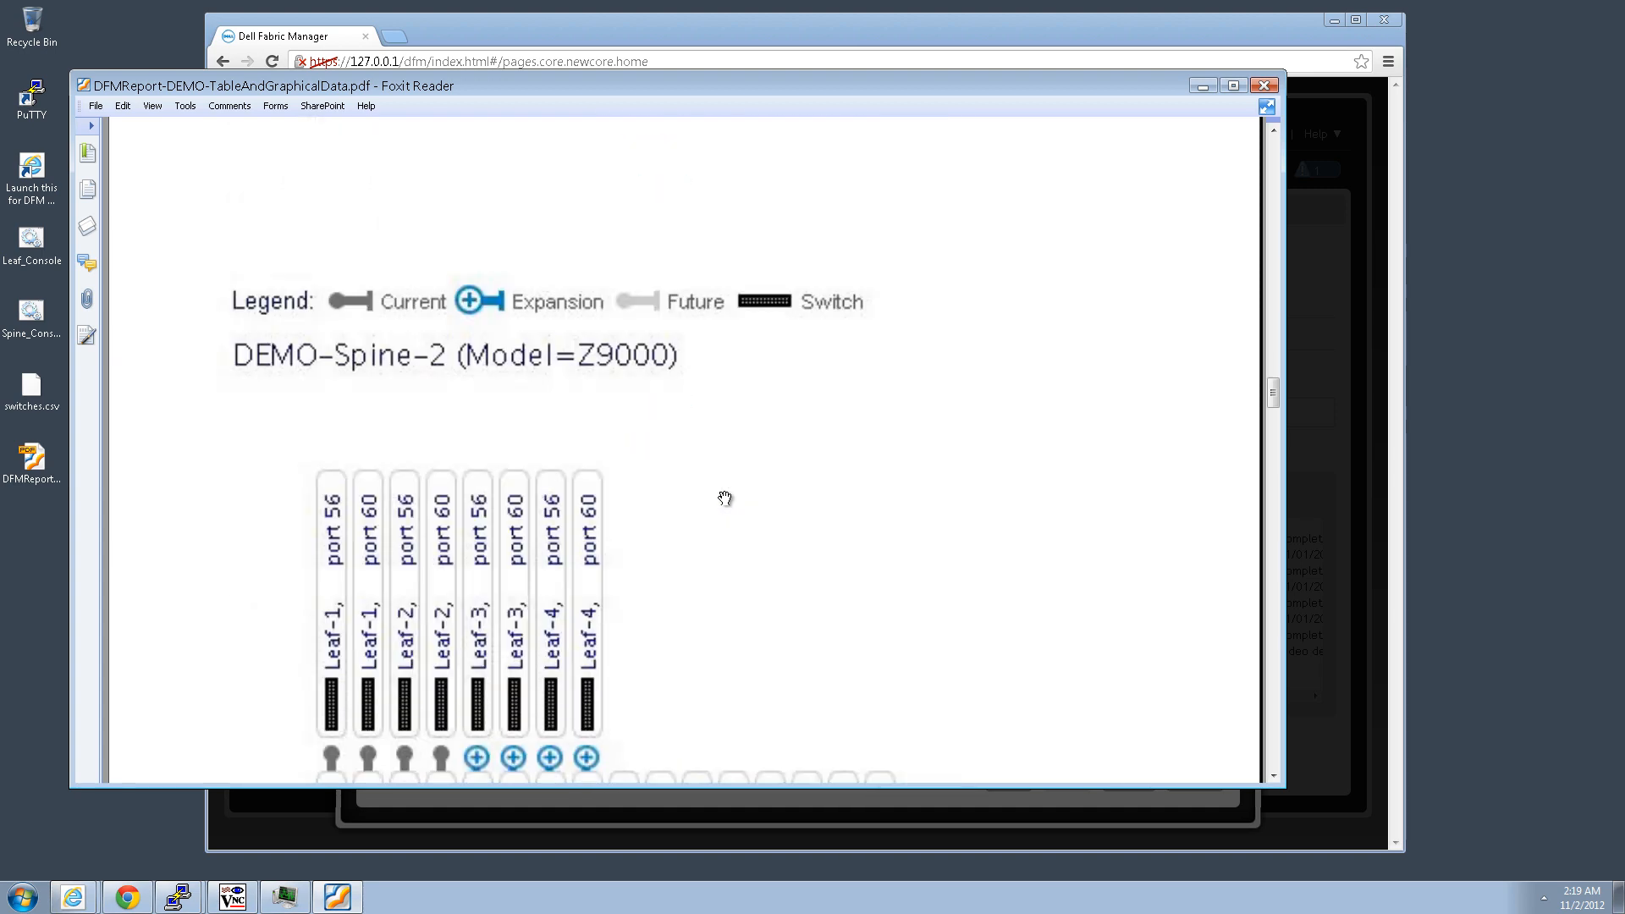
pyautogui.scroll(-4, 725, 499)
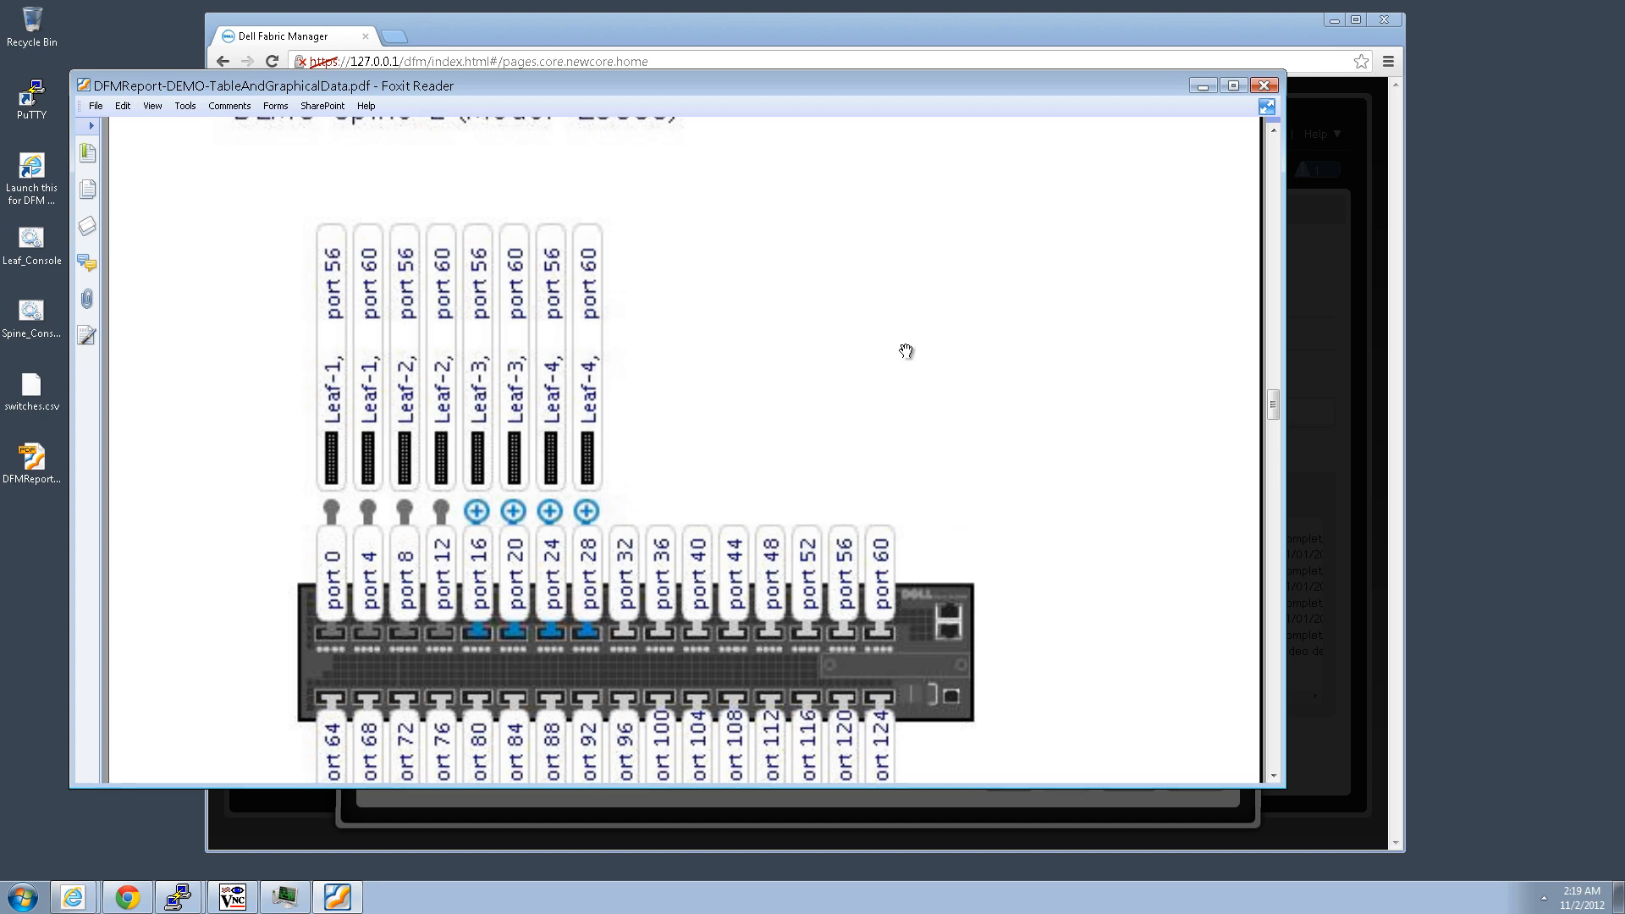
pyautogui.scroll(-15, 905, 353)
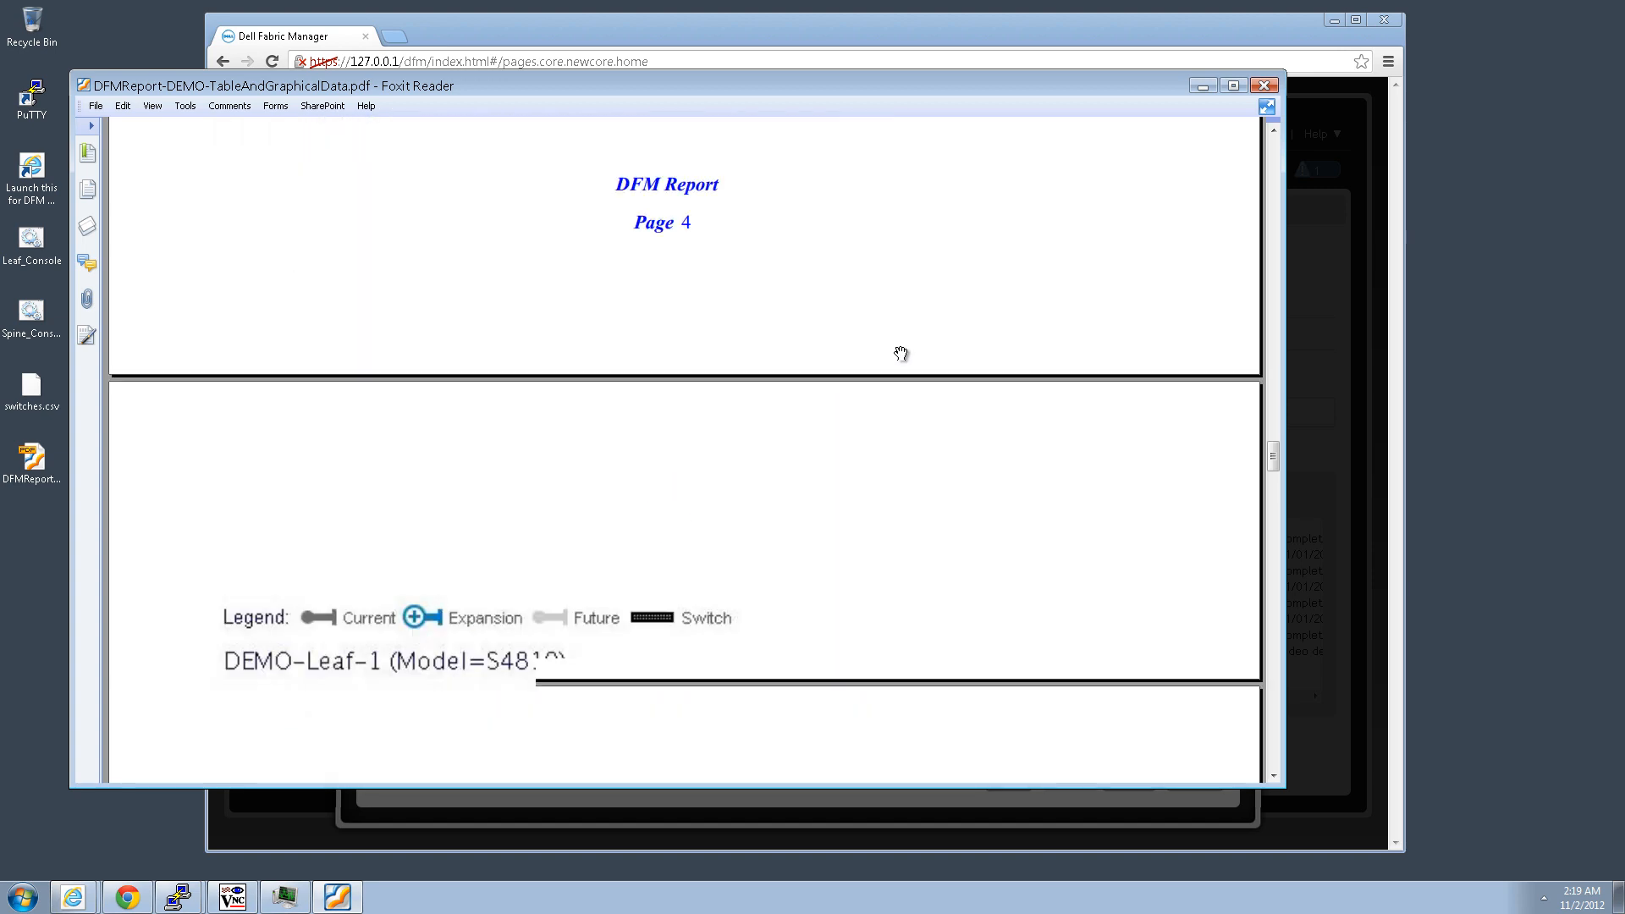
pyautogui.scroll(-10, 899, 353)
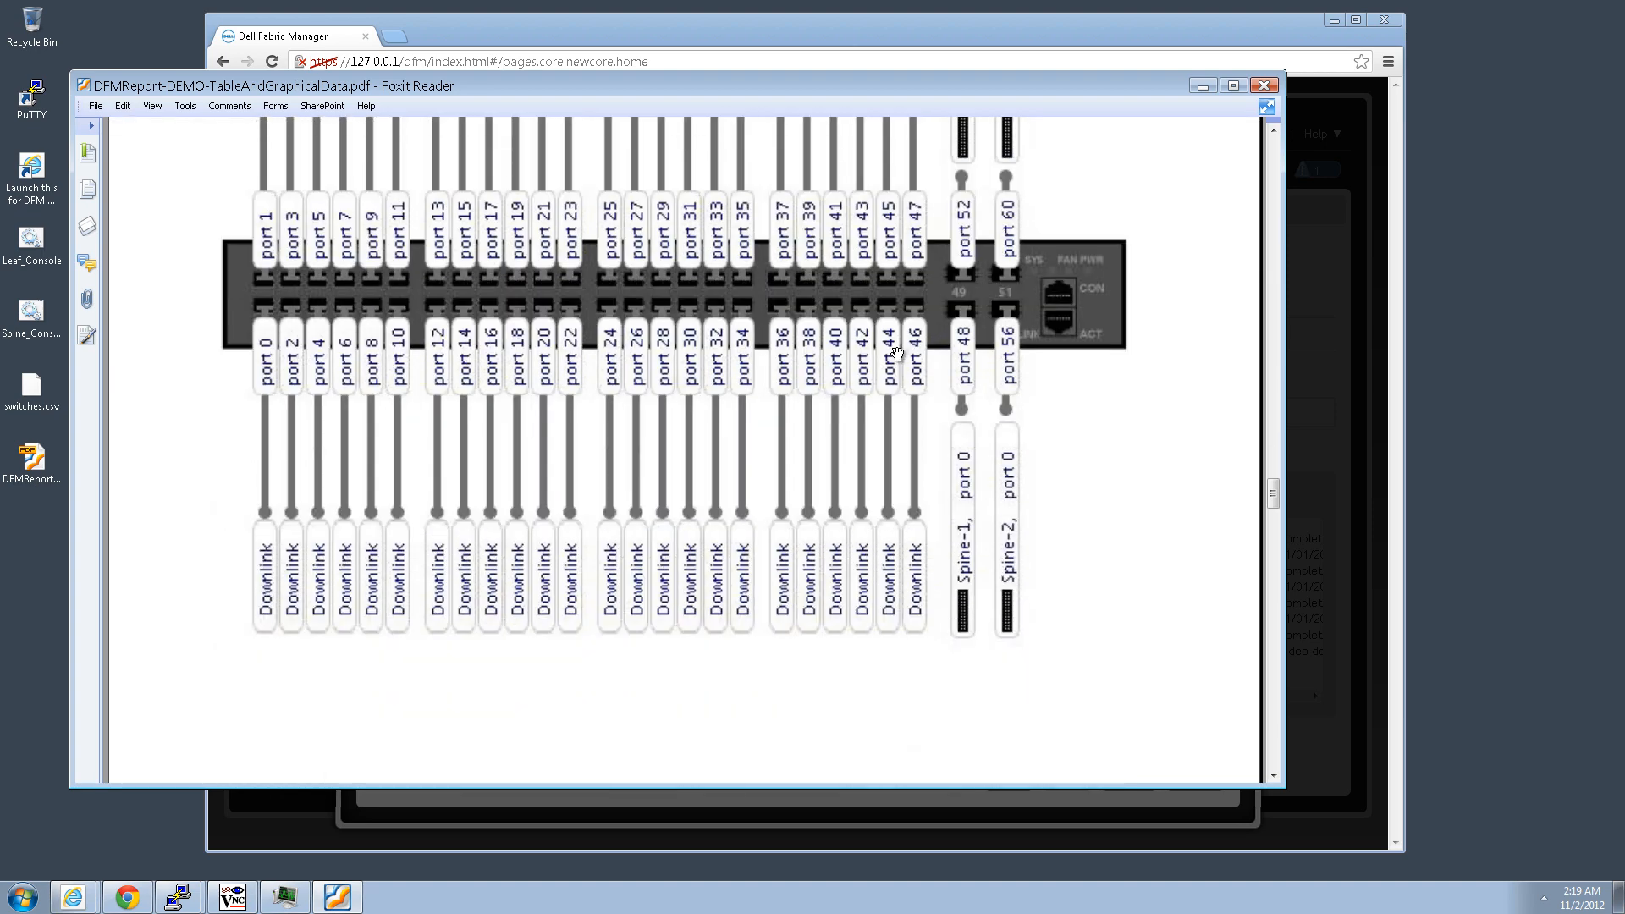
pyautogui.scroll(-10, 897, 353)
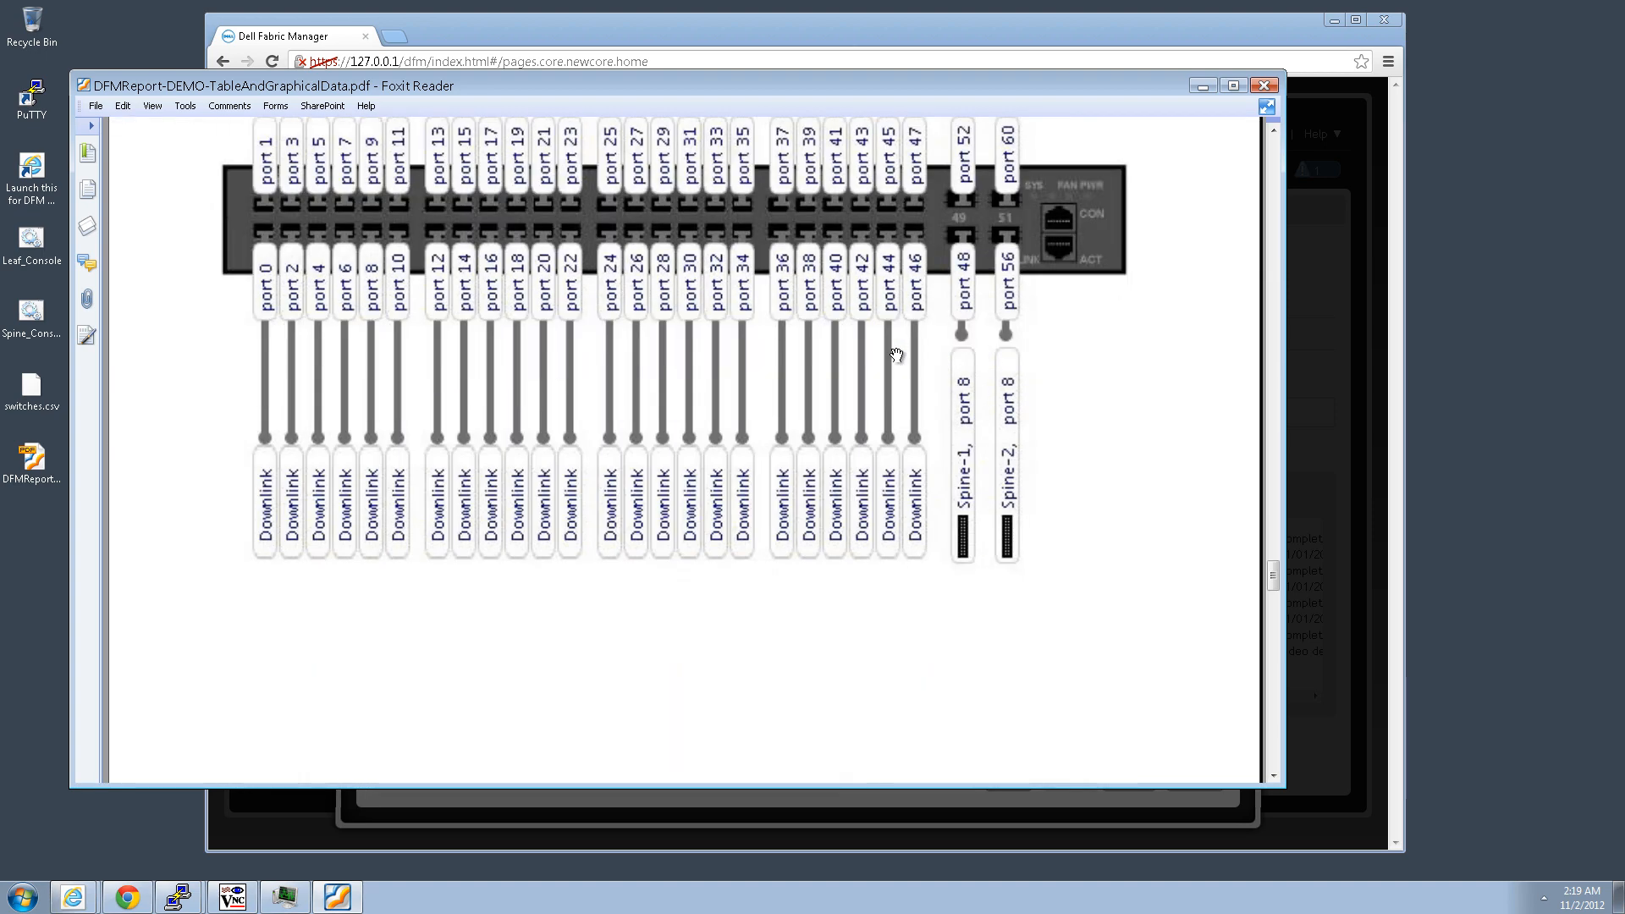
pyautogui.scroll(-10, 897, 355)
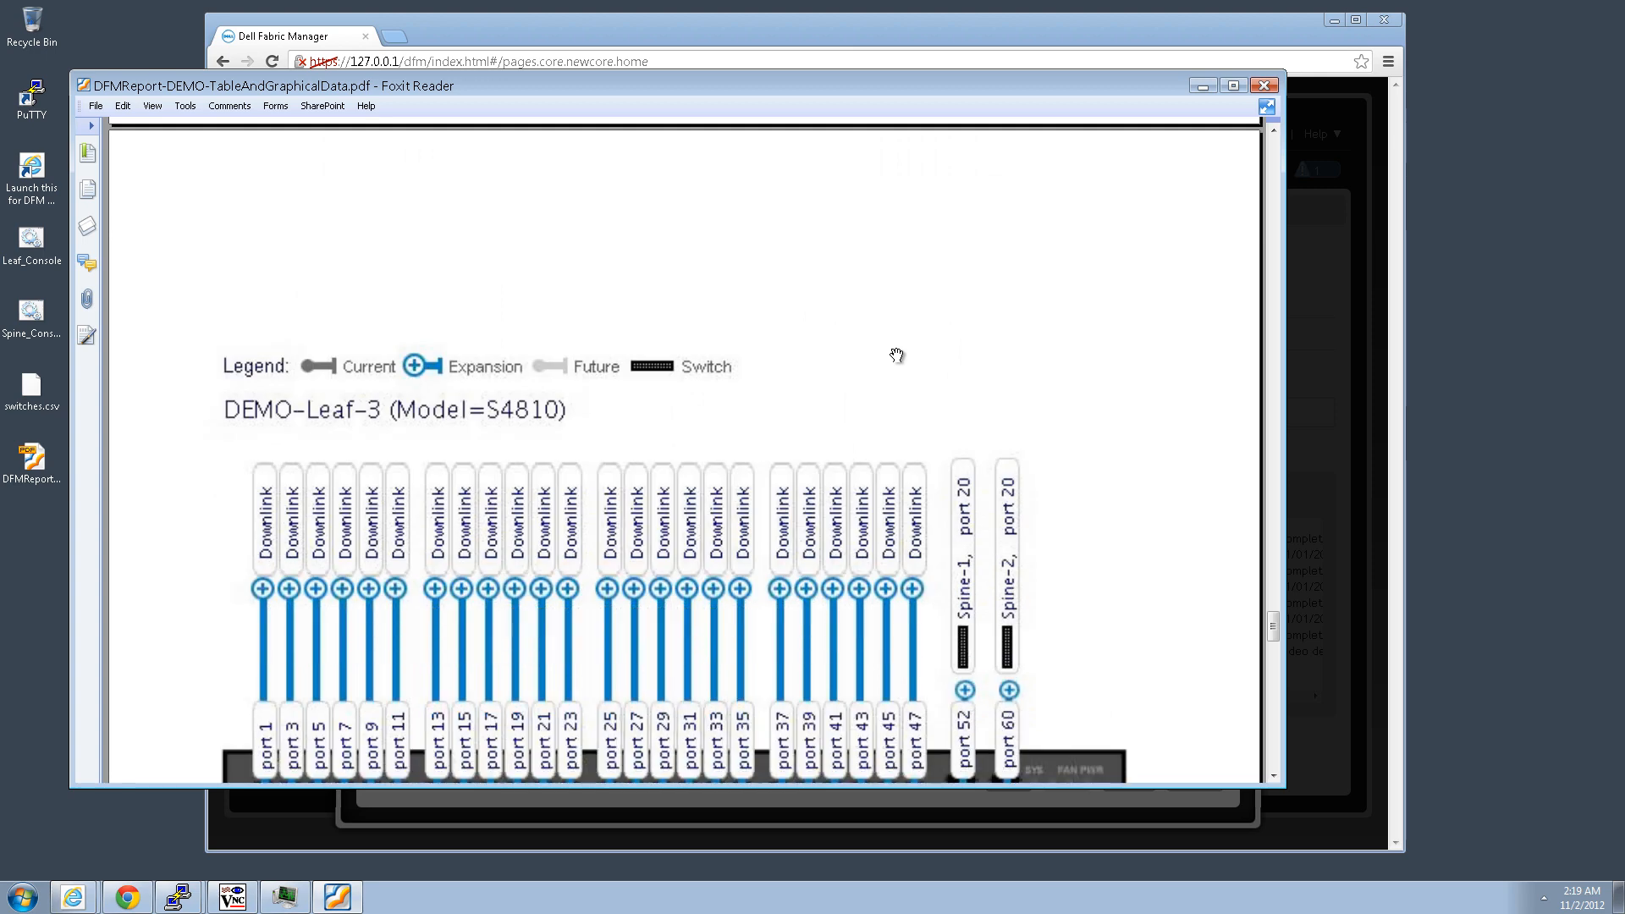
pyautogui.scroll(-3, 897, 355)
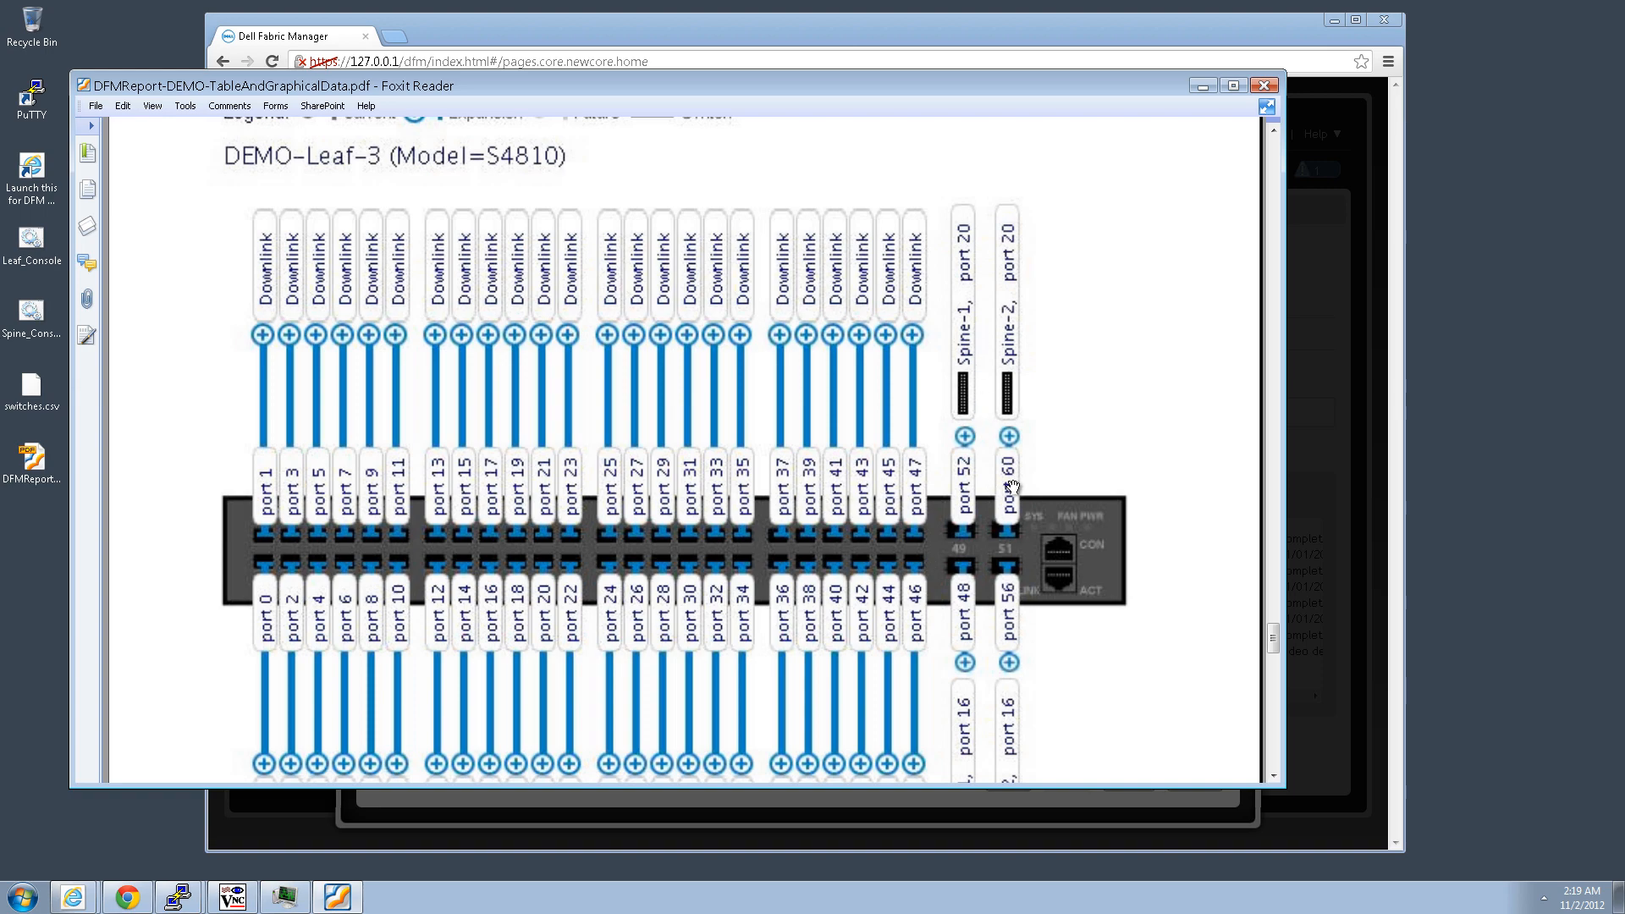
pyautogui.scroll(-10, 1014, 477)
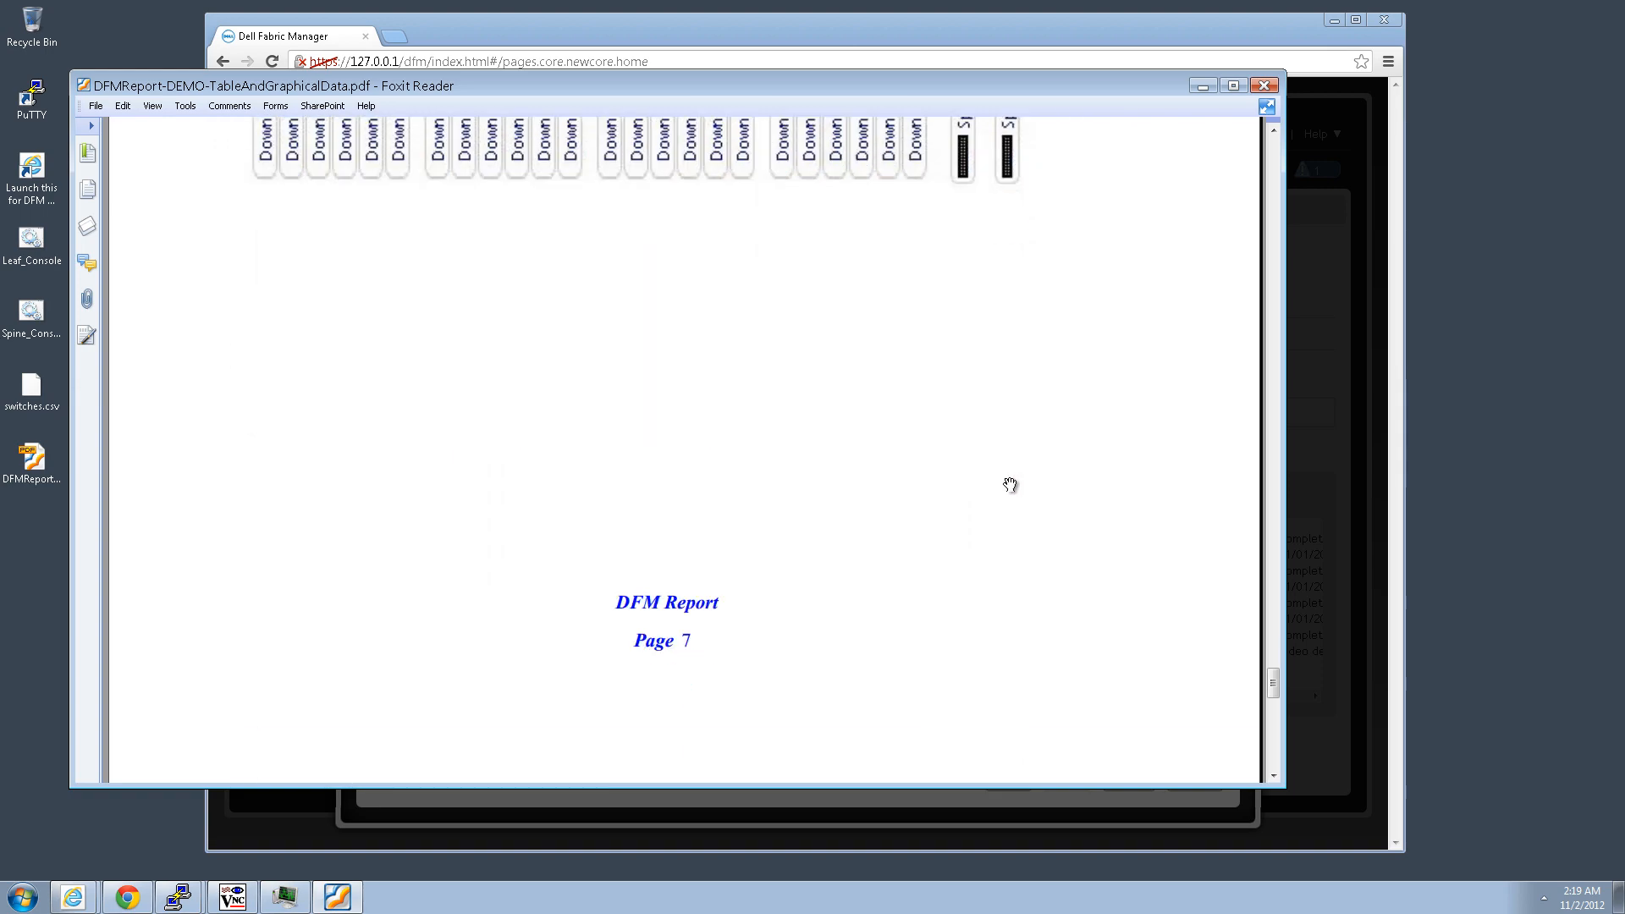
# Minimize the wiring plan report and close the Generate Wiring Plan dialog in Dell Fabric Manager
pyautogui.click(1200, 87)
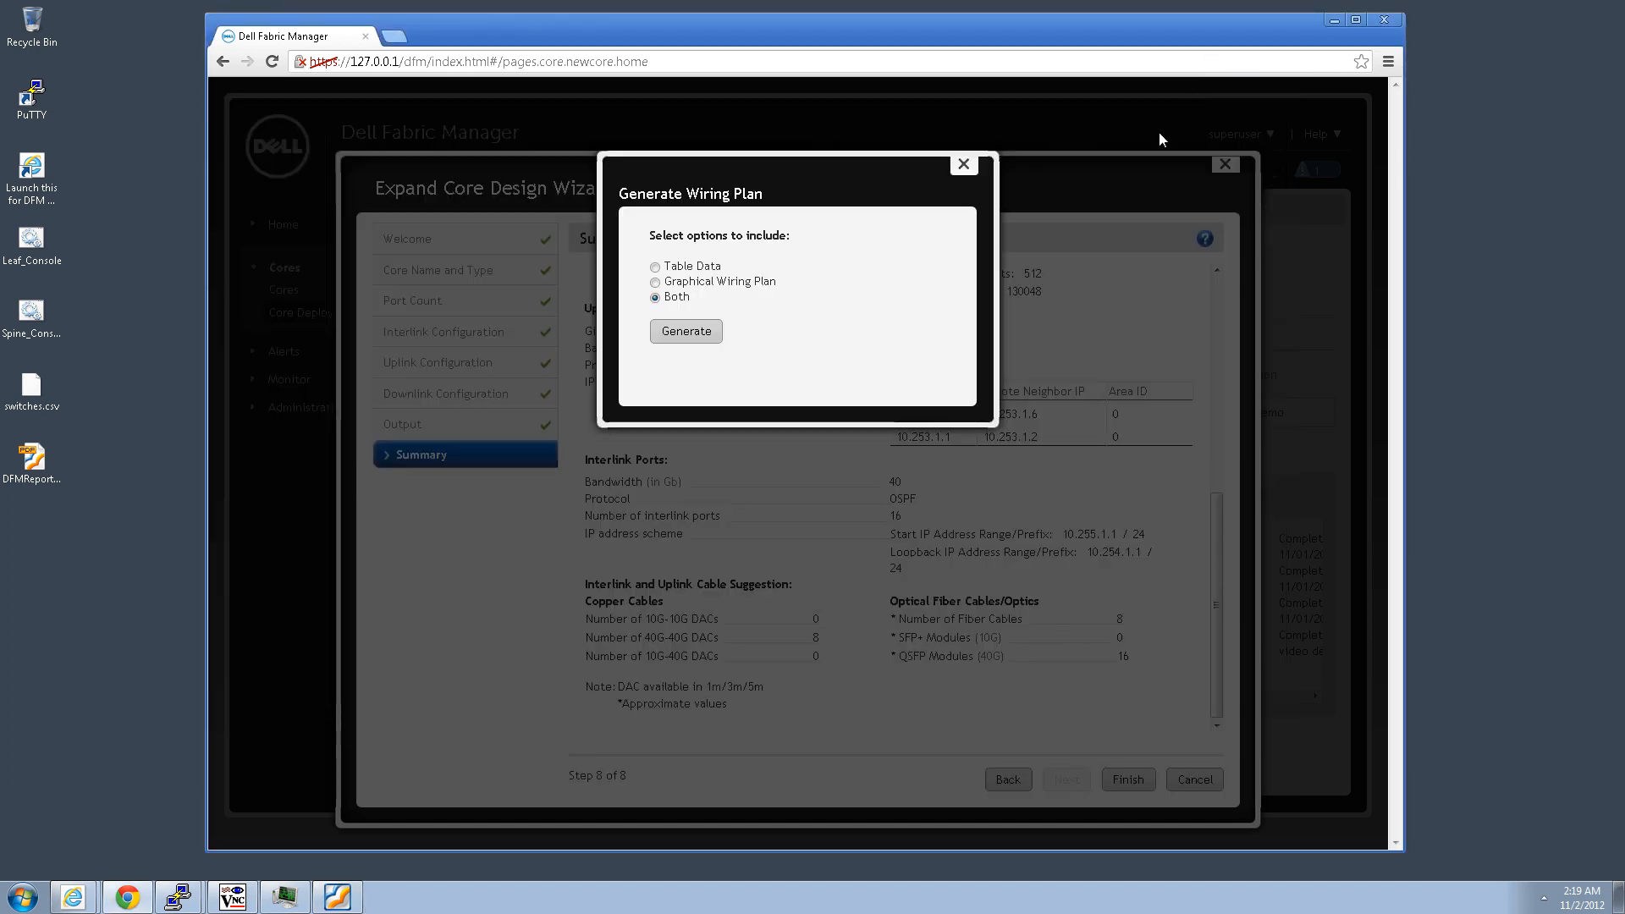
pyautogui.click(964, 164)
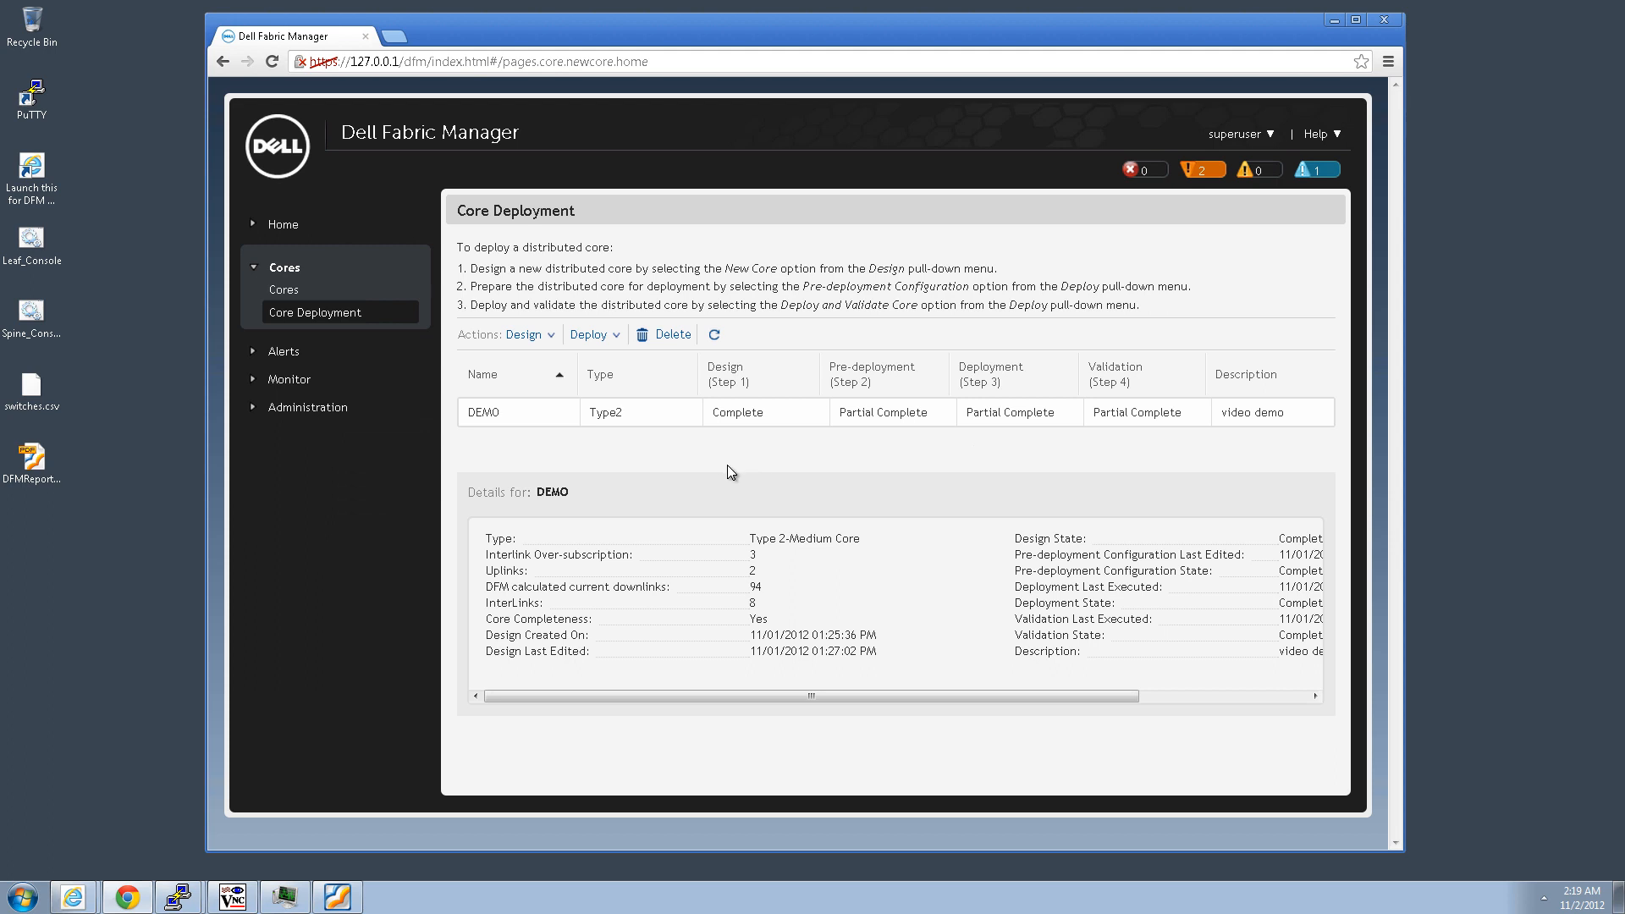
# Open the Pre-deployment Configuration wizard for the DEMO core and continue to the Assign Switch Identities page
pyautogui.click(513, 413)
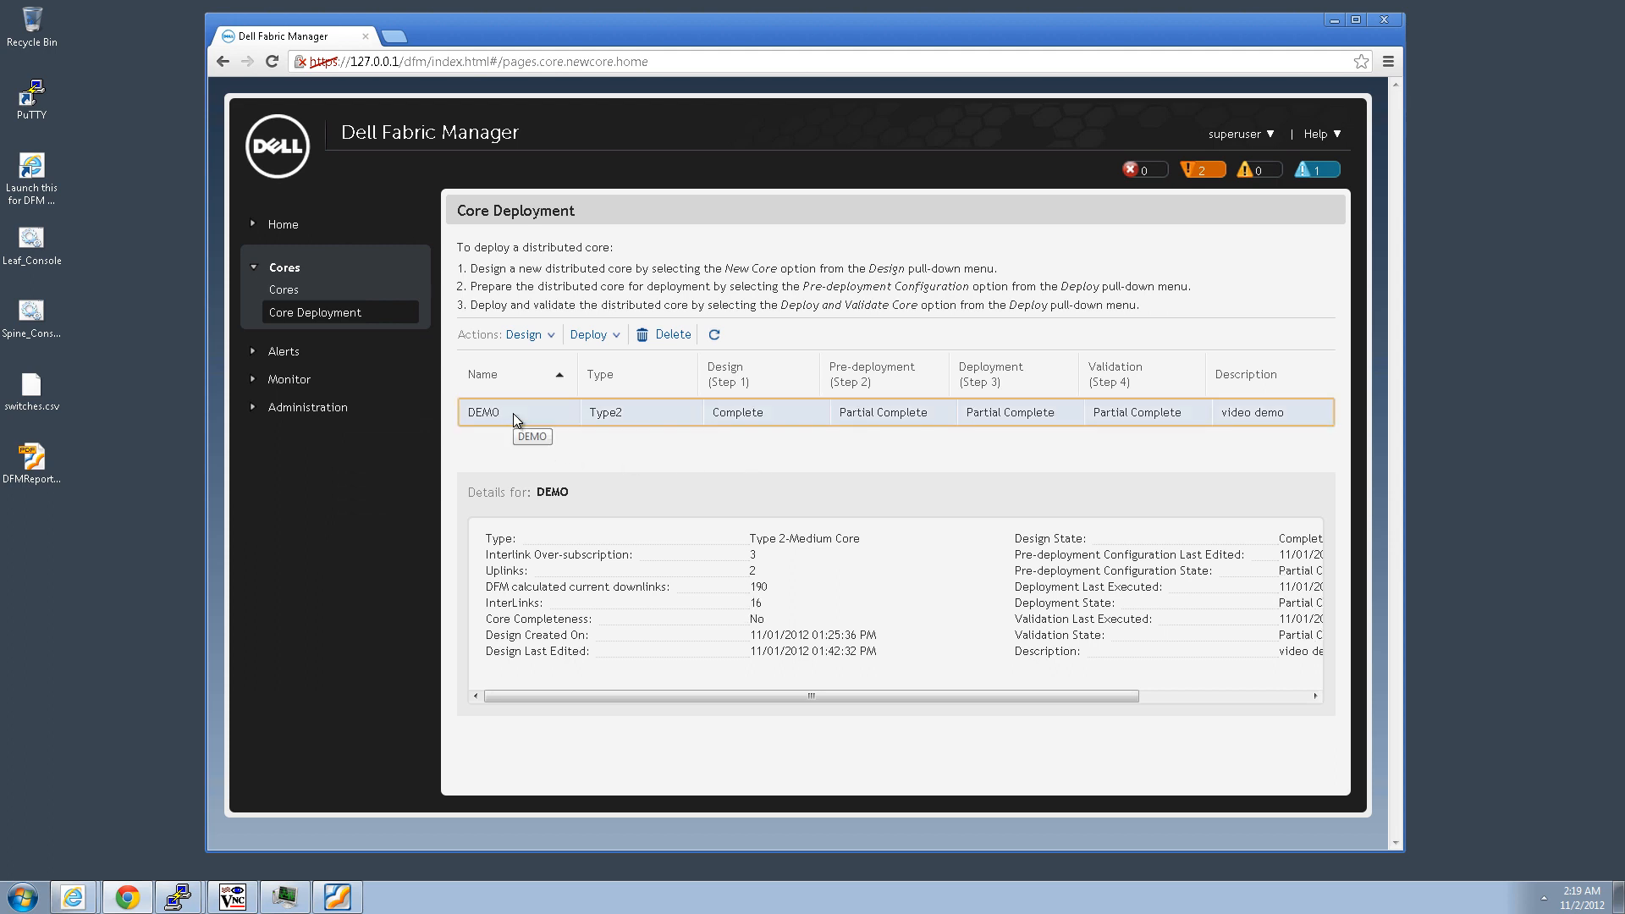
pyautogui.click(609, 337)
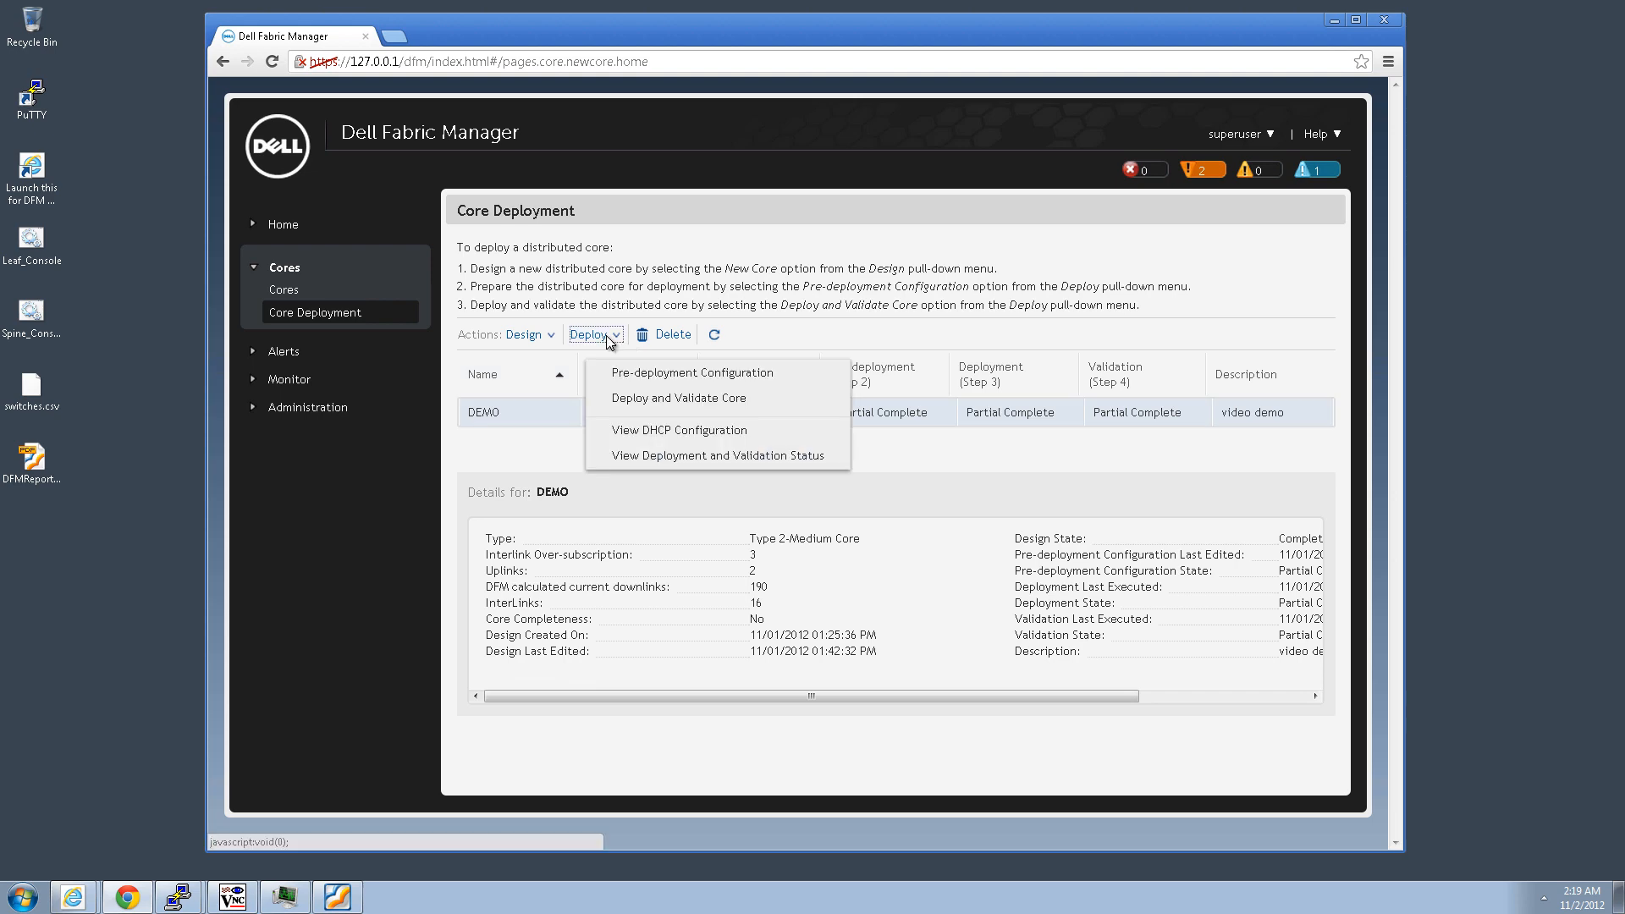
pyautogui.click(653, 375)
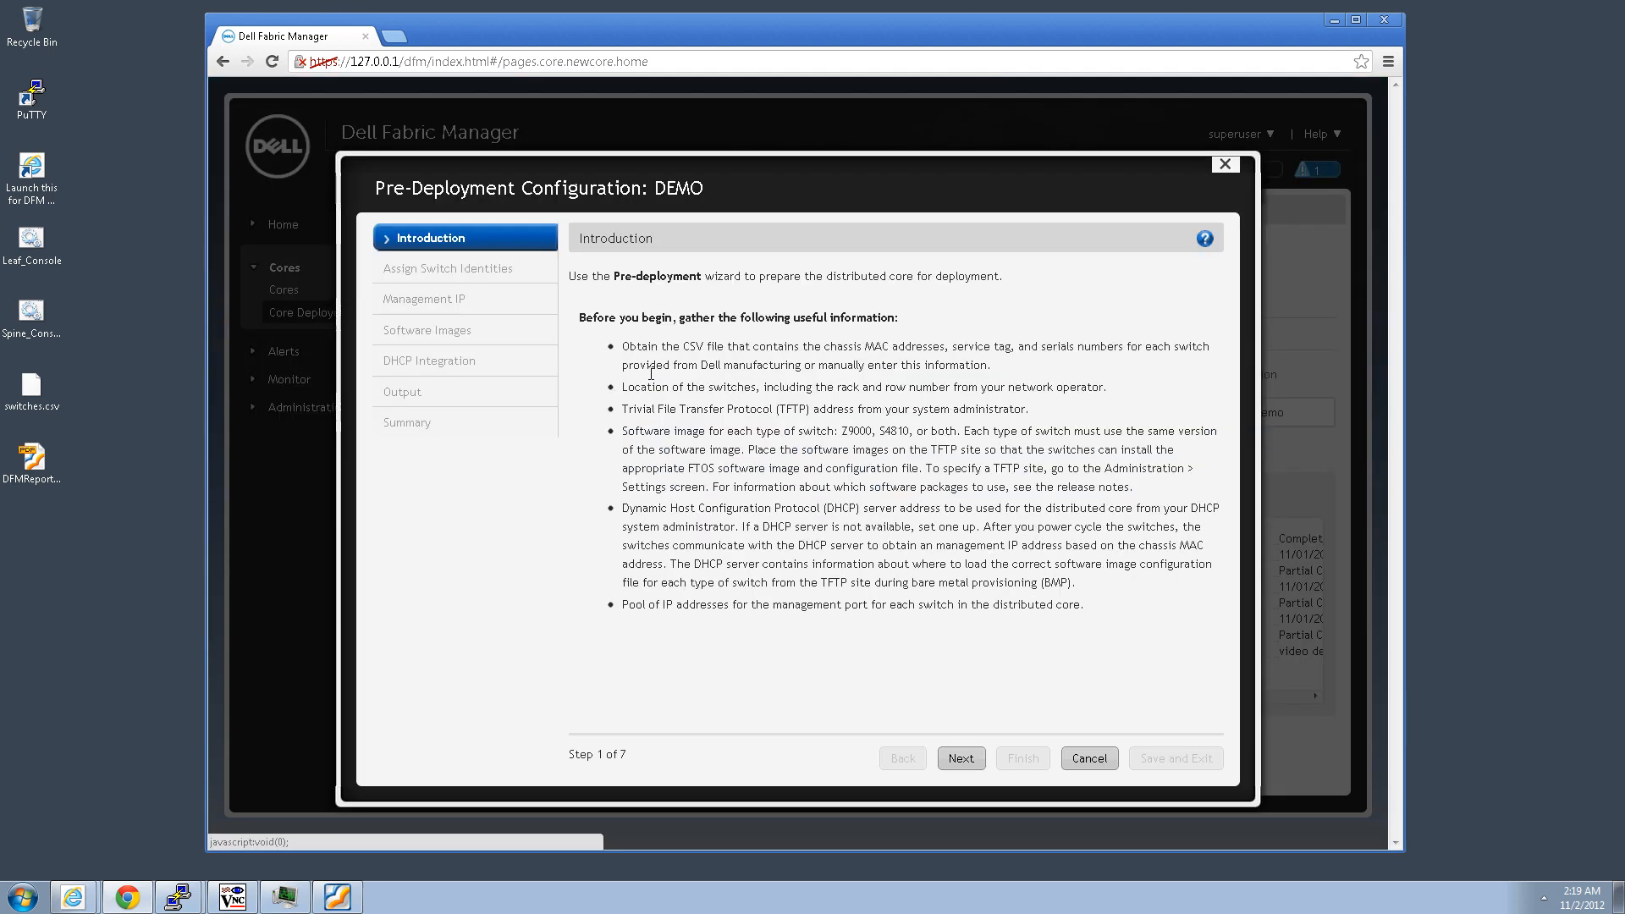
pyautogui.click(961, 759)
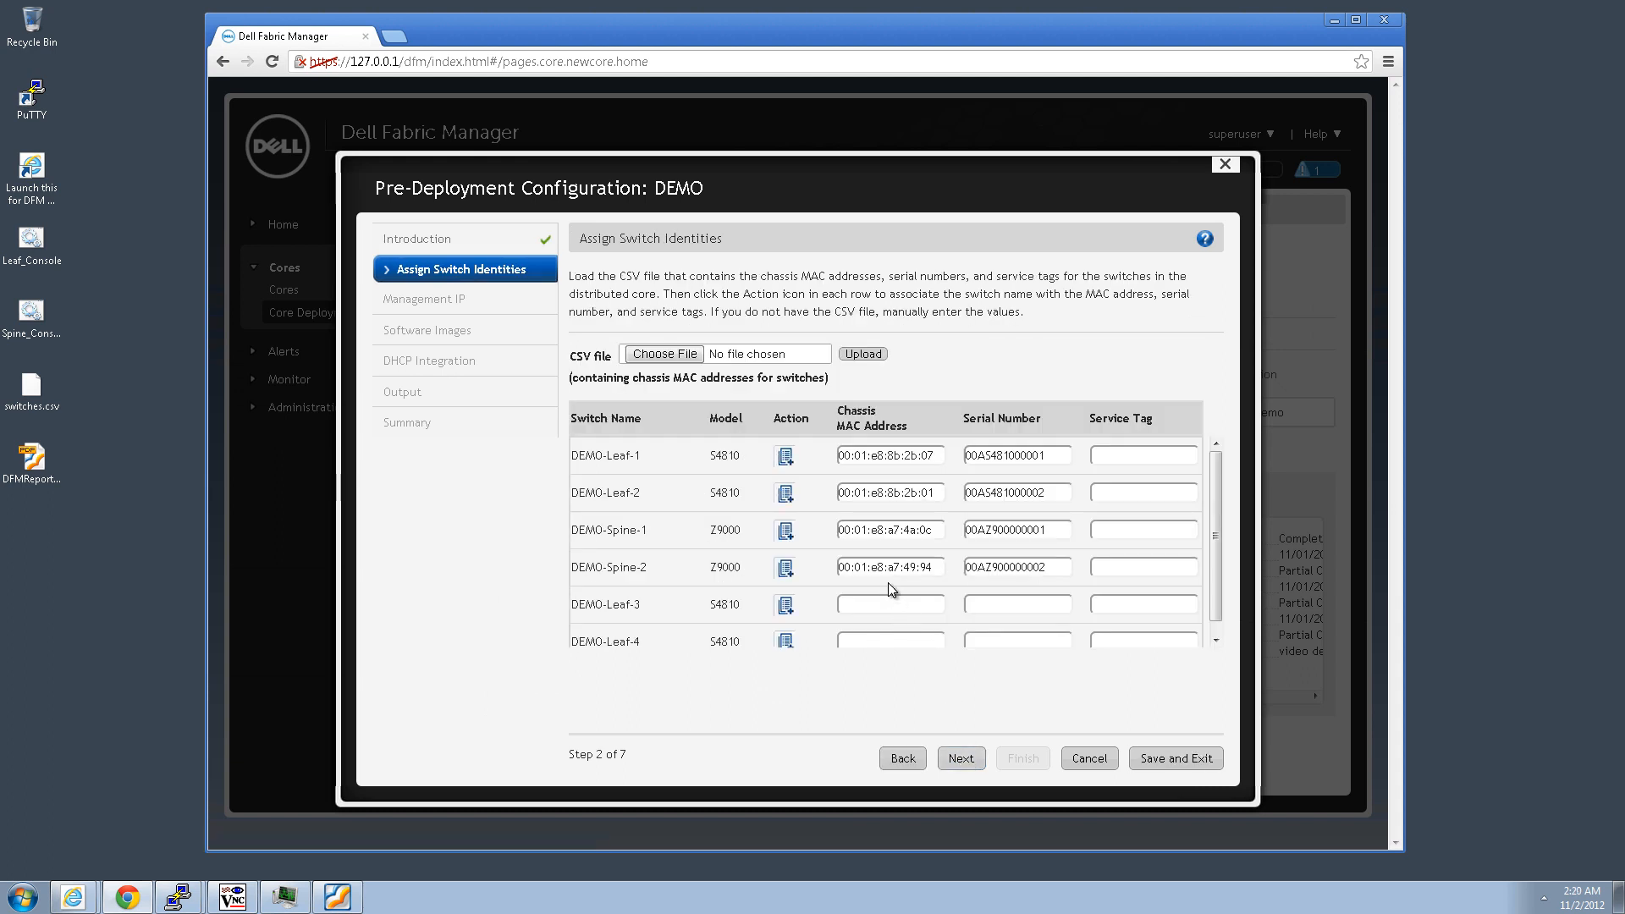
# Upload switches.csv from the desktop as the source of the chassis MAC addresses for the switch identities
pyautogui.click(655, 355)
pyautogui.click(601, 275)
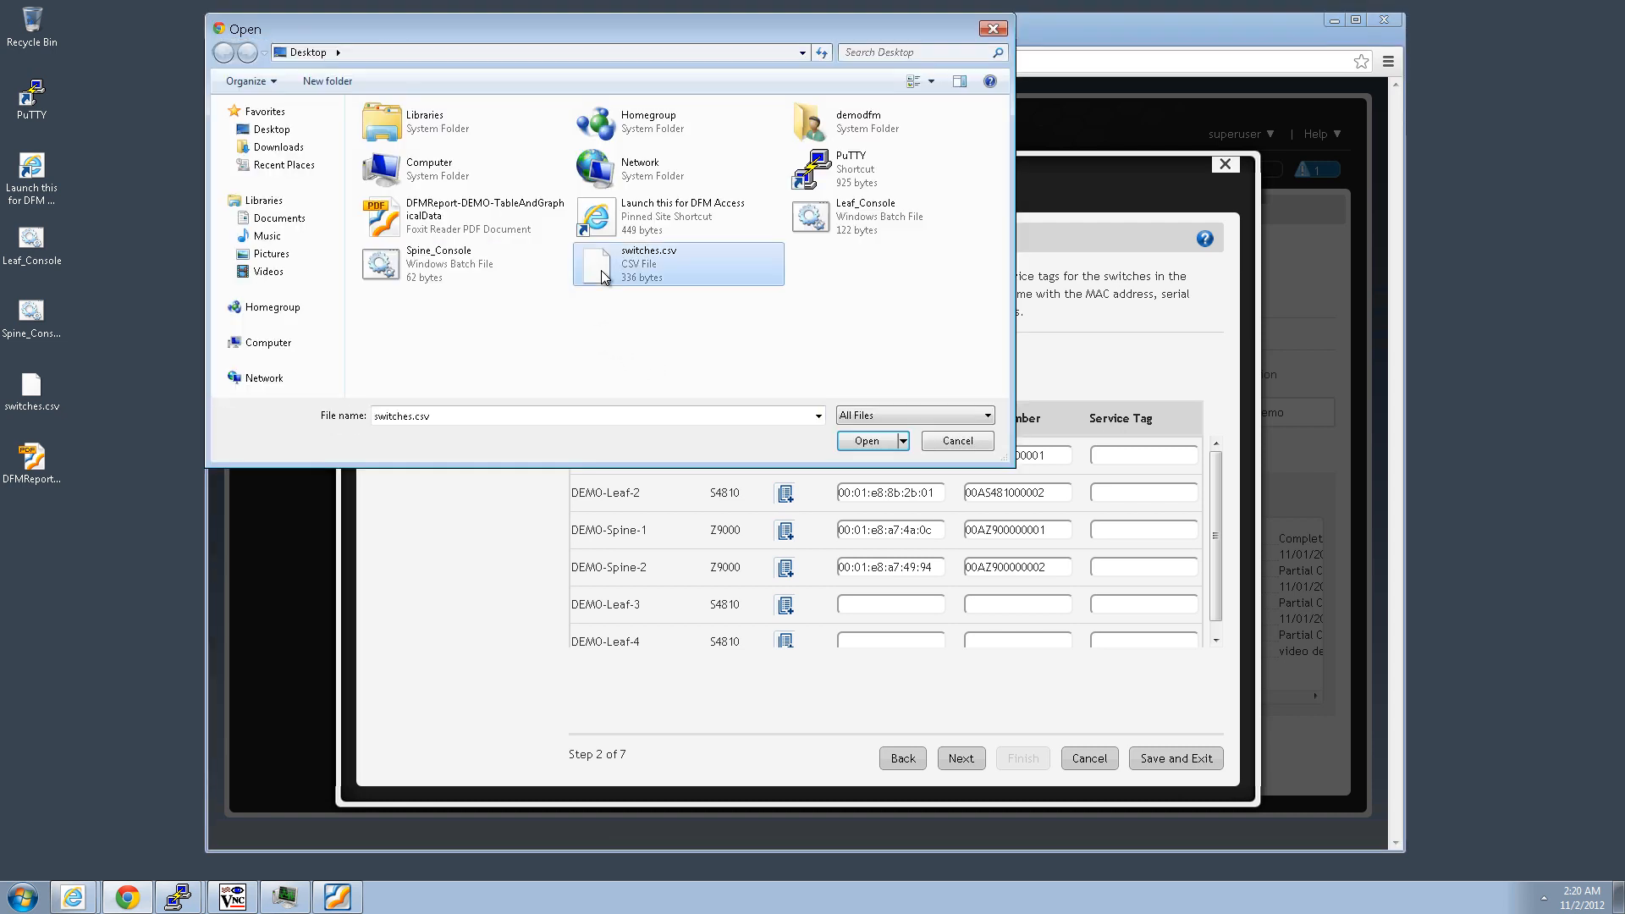
pyautogui.click(872, 440)
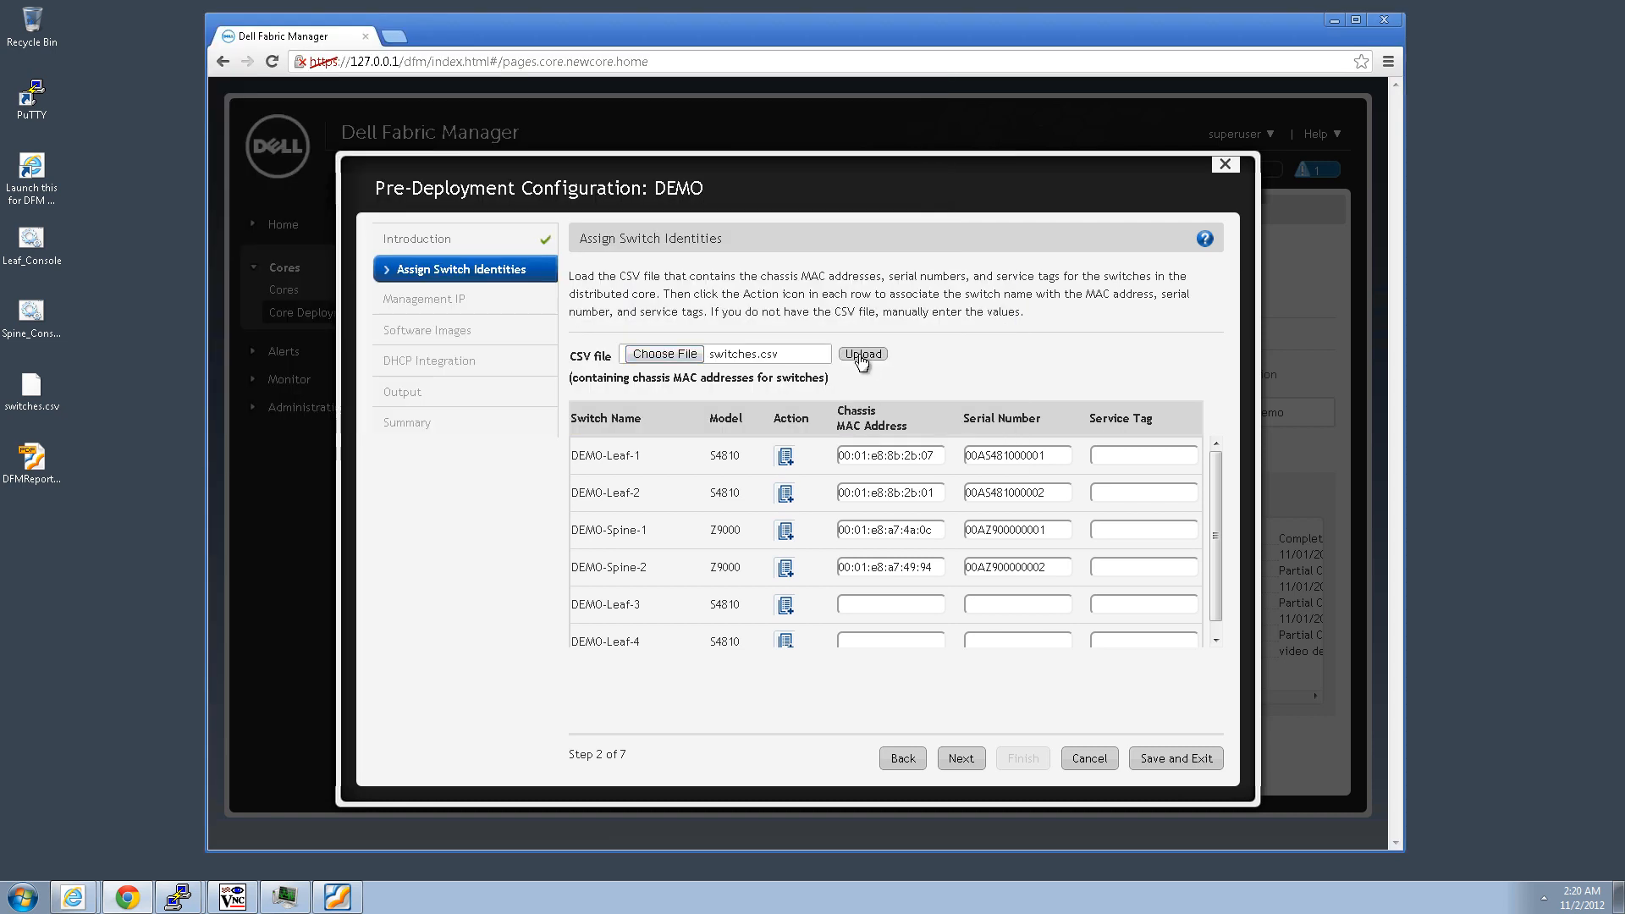
pyautogui.click(861, 355)
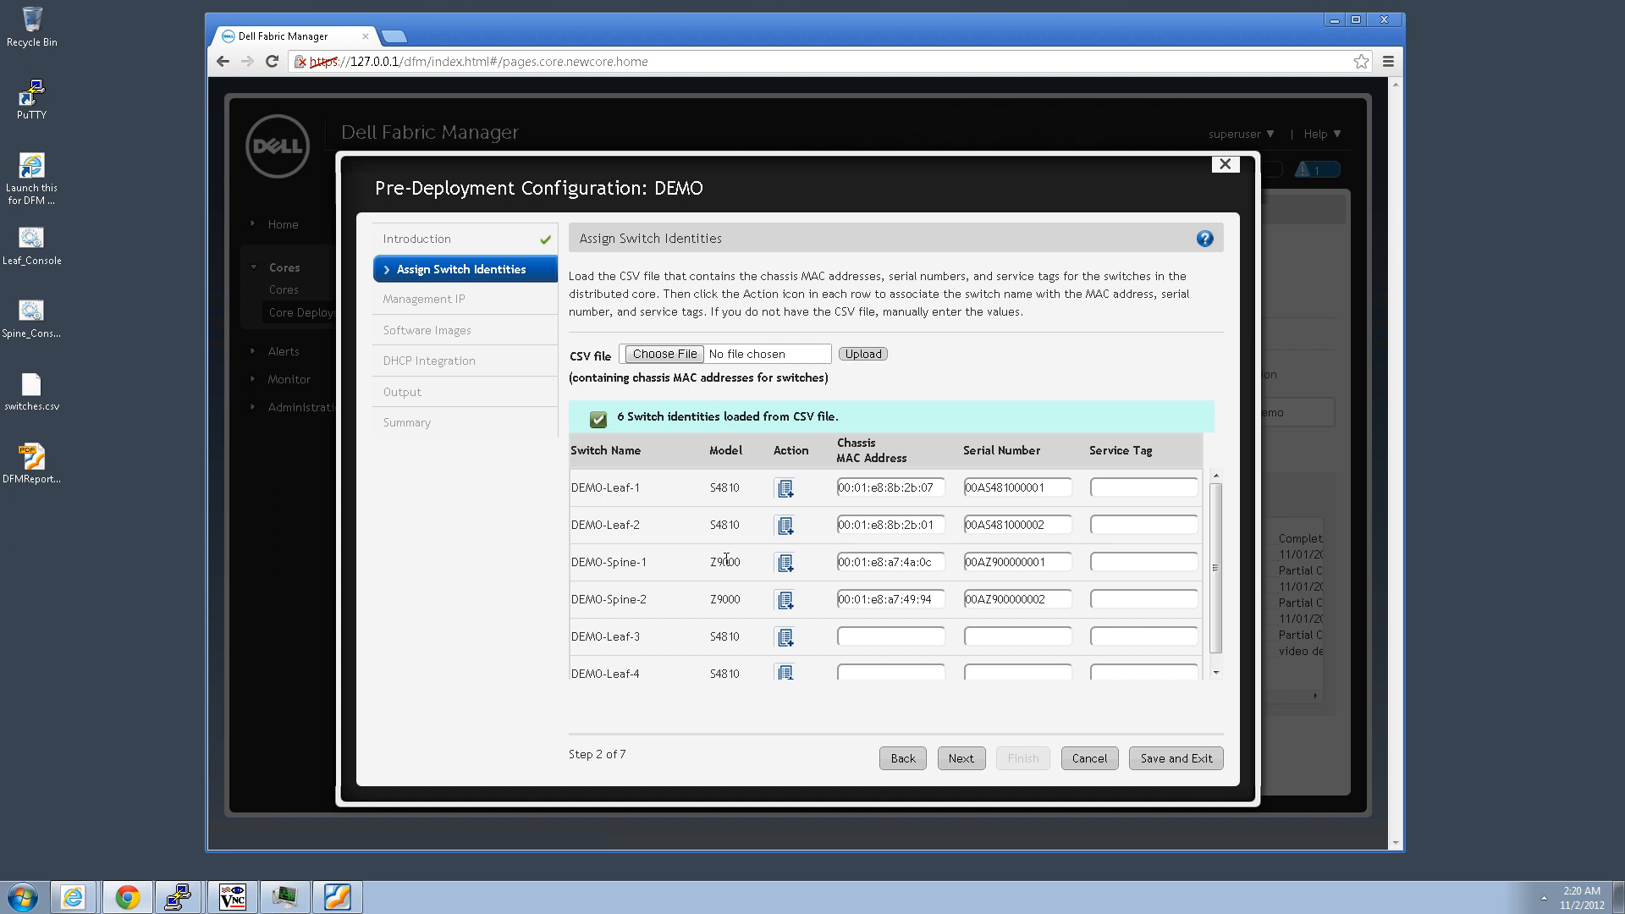
# Assign chassis MAC address 00:01:e8:8b:52:4f to DEMO-Leaf-3 and 00:01:e8:8b:28:e8 to DEMO-Leaf-4, and continue to the Management IP page
pyautogui.click(784, 637)
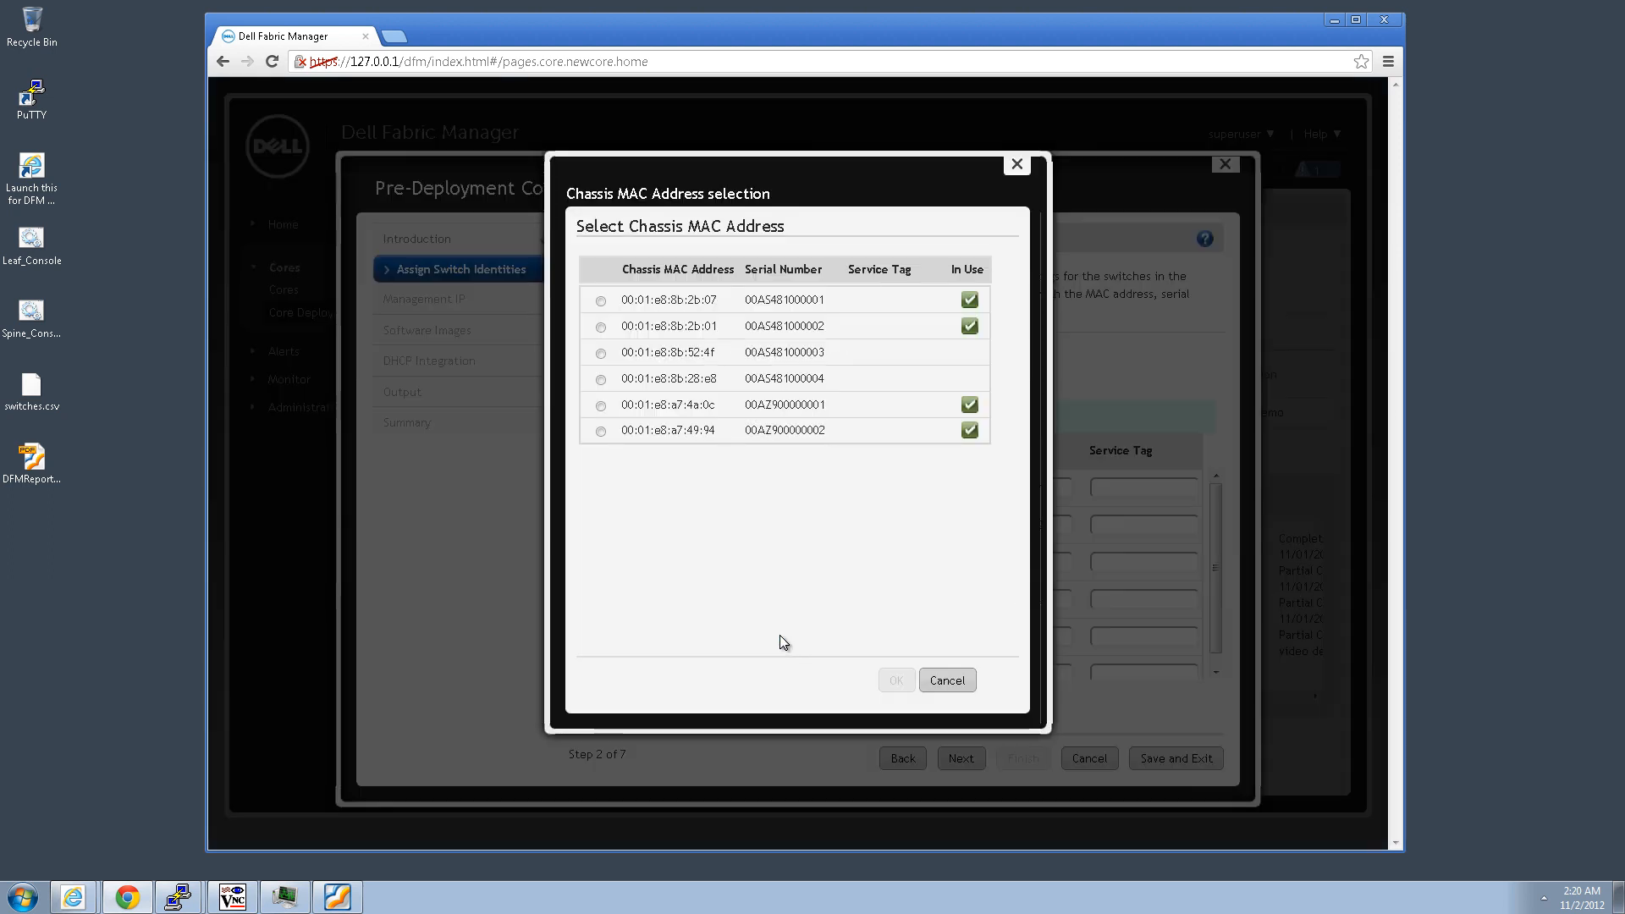
pyautogui.click(601, 353)
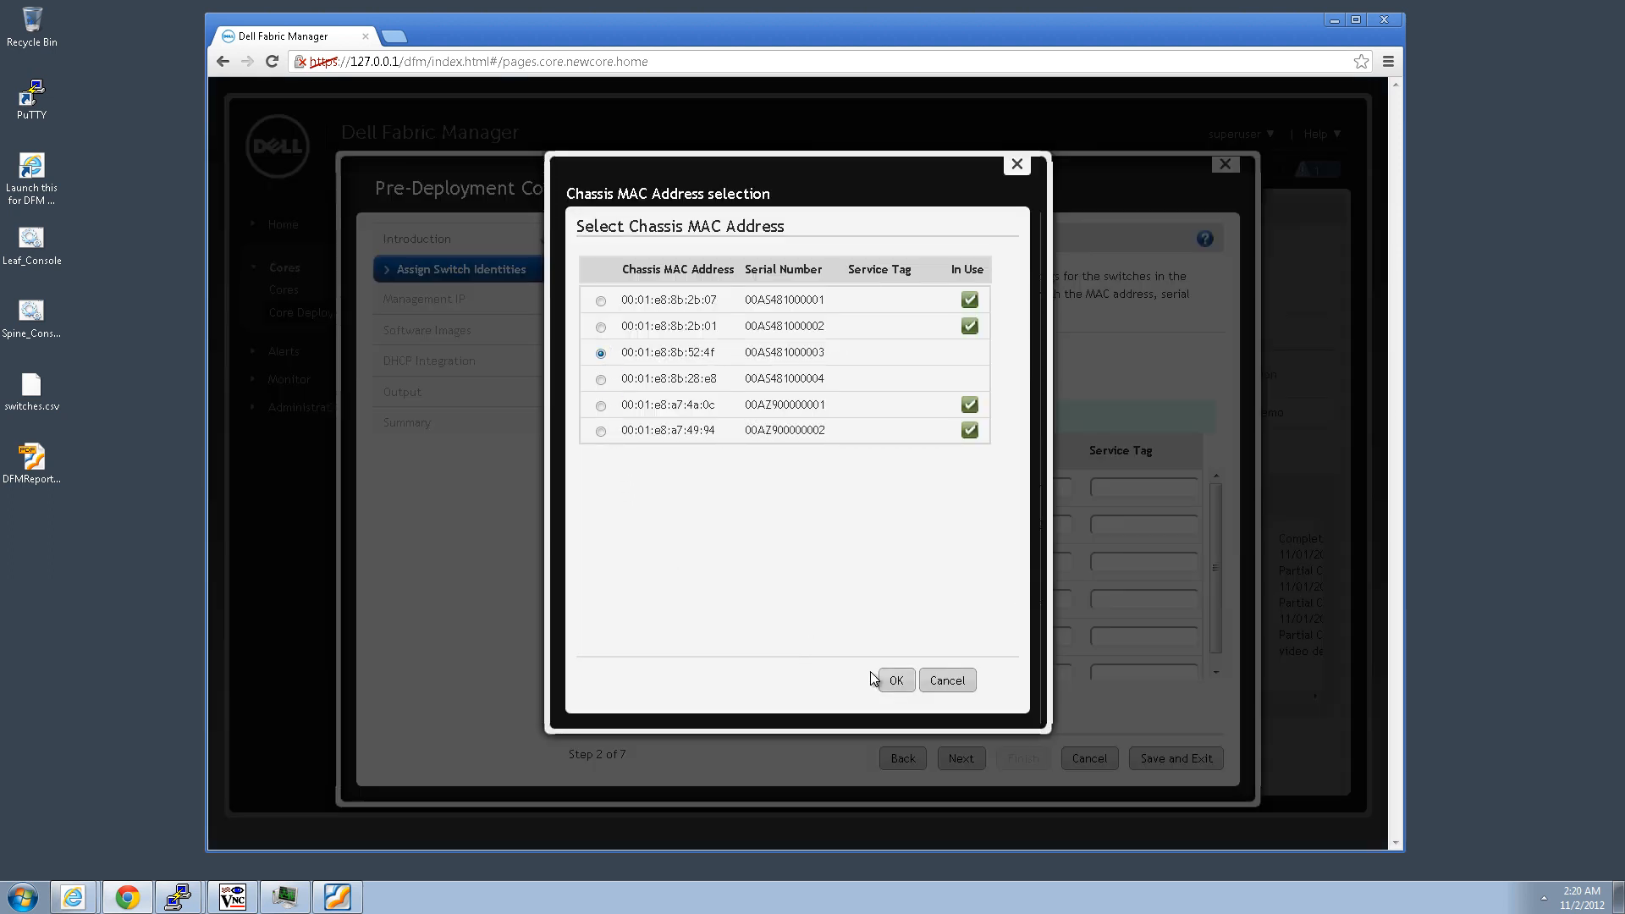
pyautogui.click(896, 681)
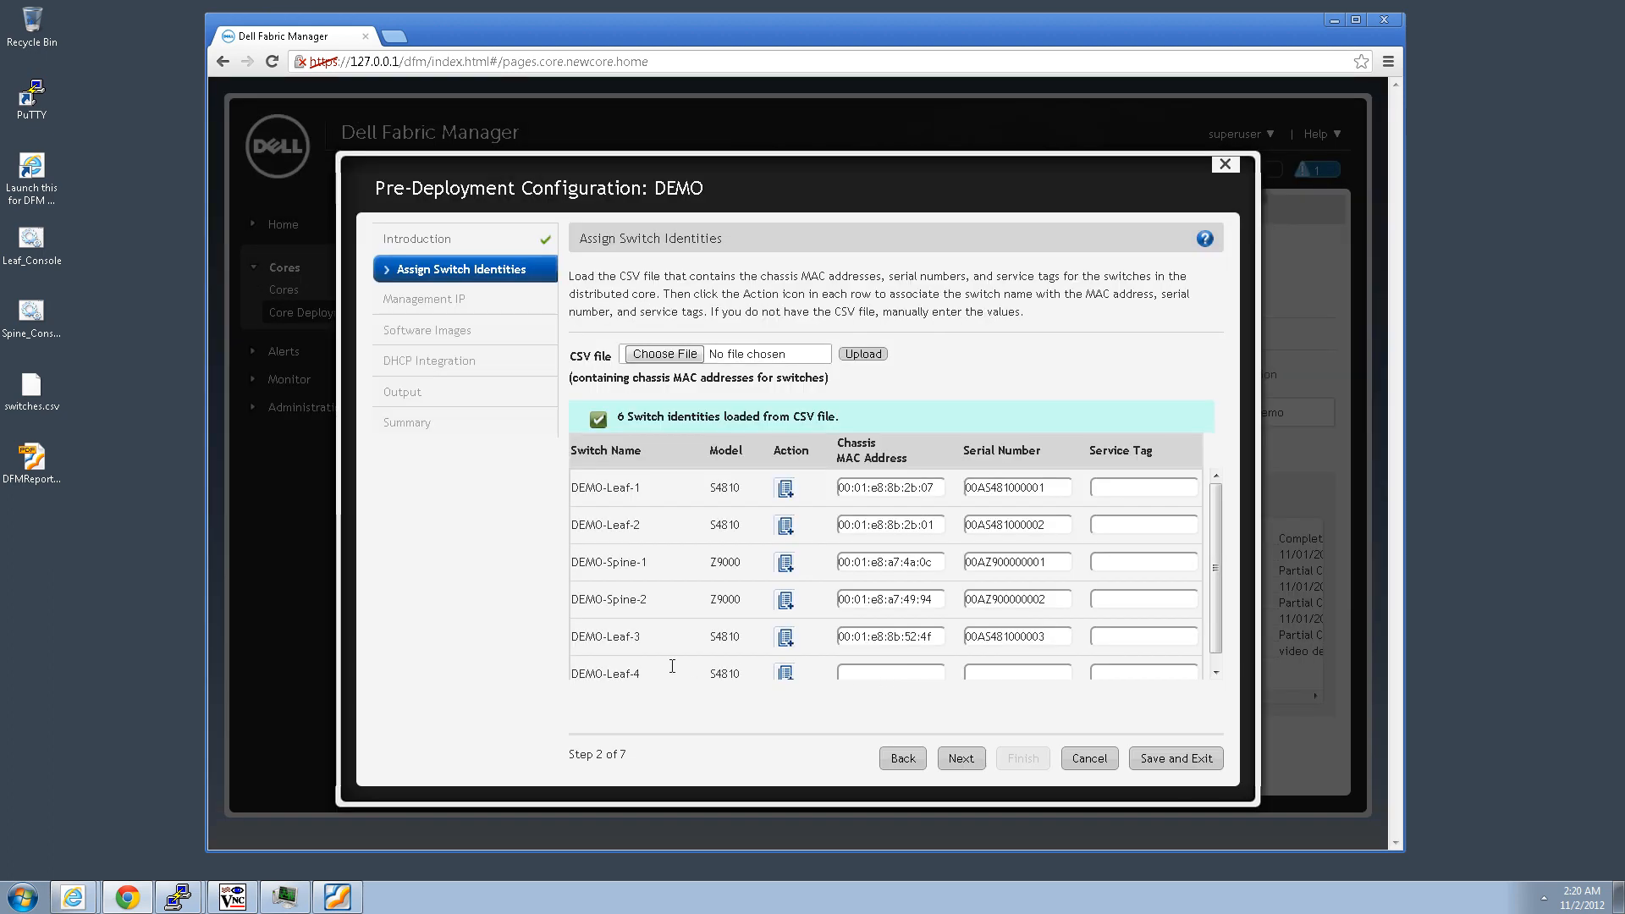
pyautogui.click(780, 676)
pyautogui.click(601, 379)
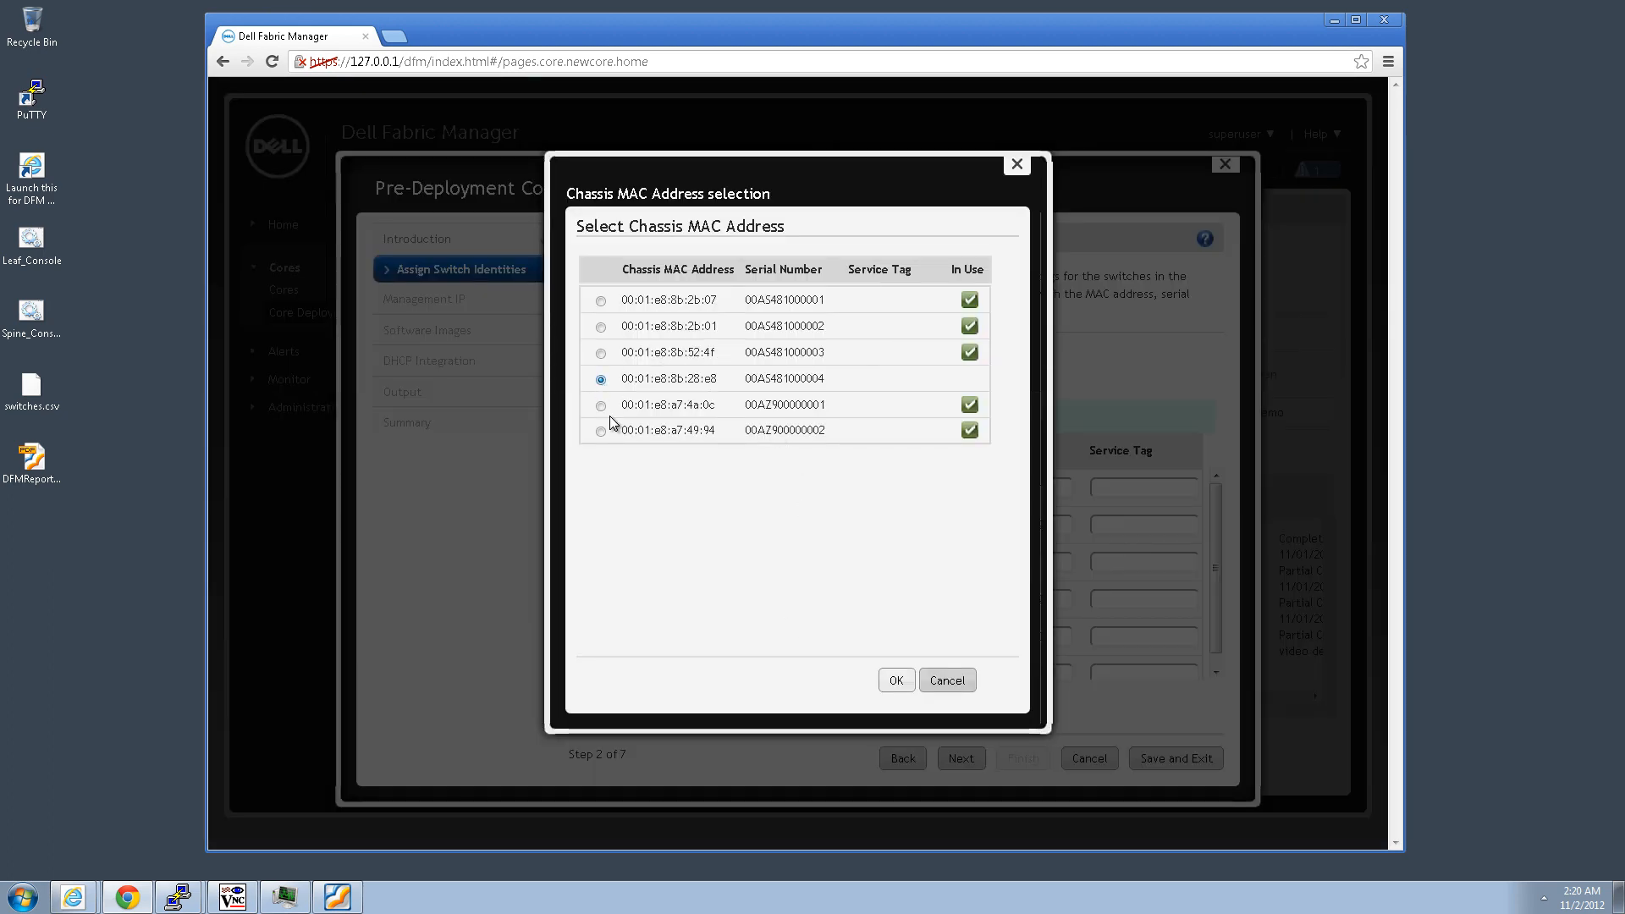
pyautogui.click(896, 680)
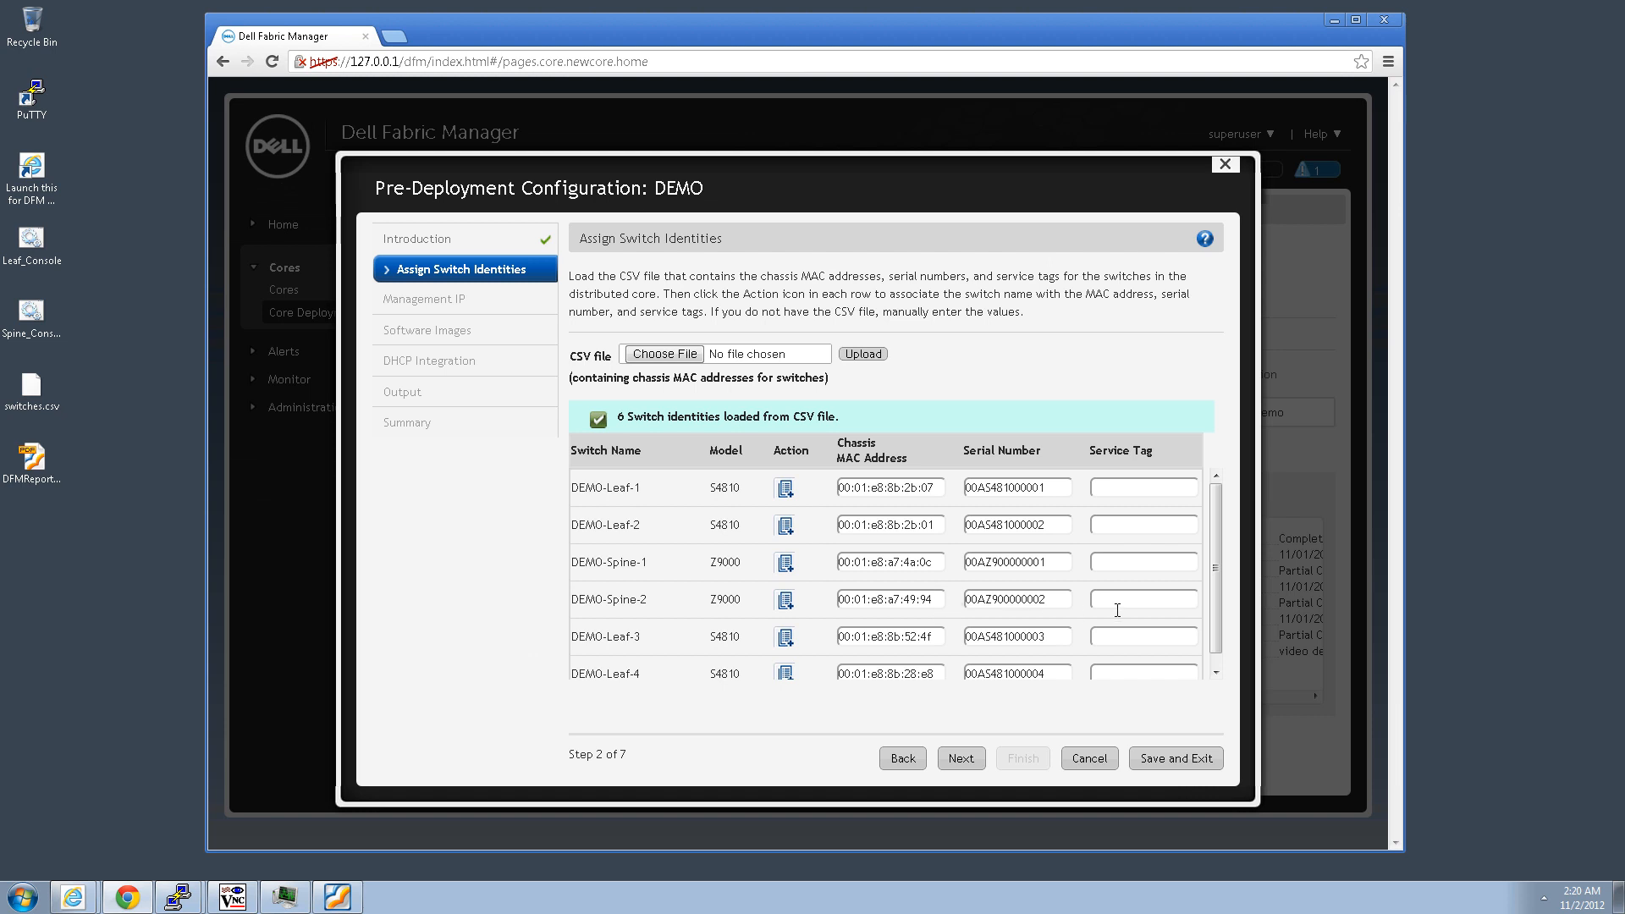
pyautogui.scroll(-1, 1218, 587)
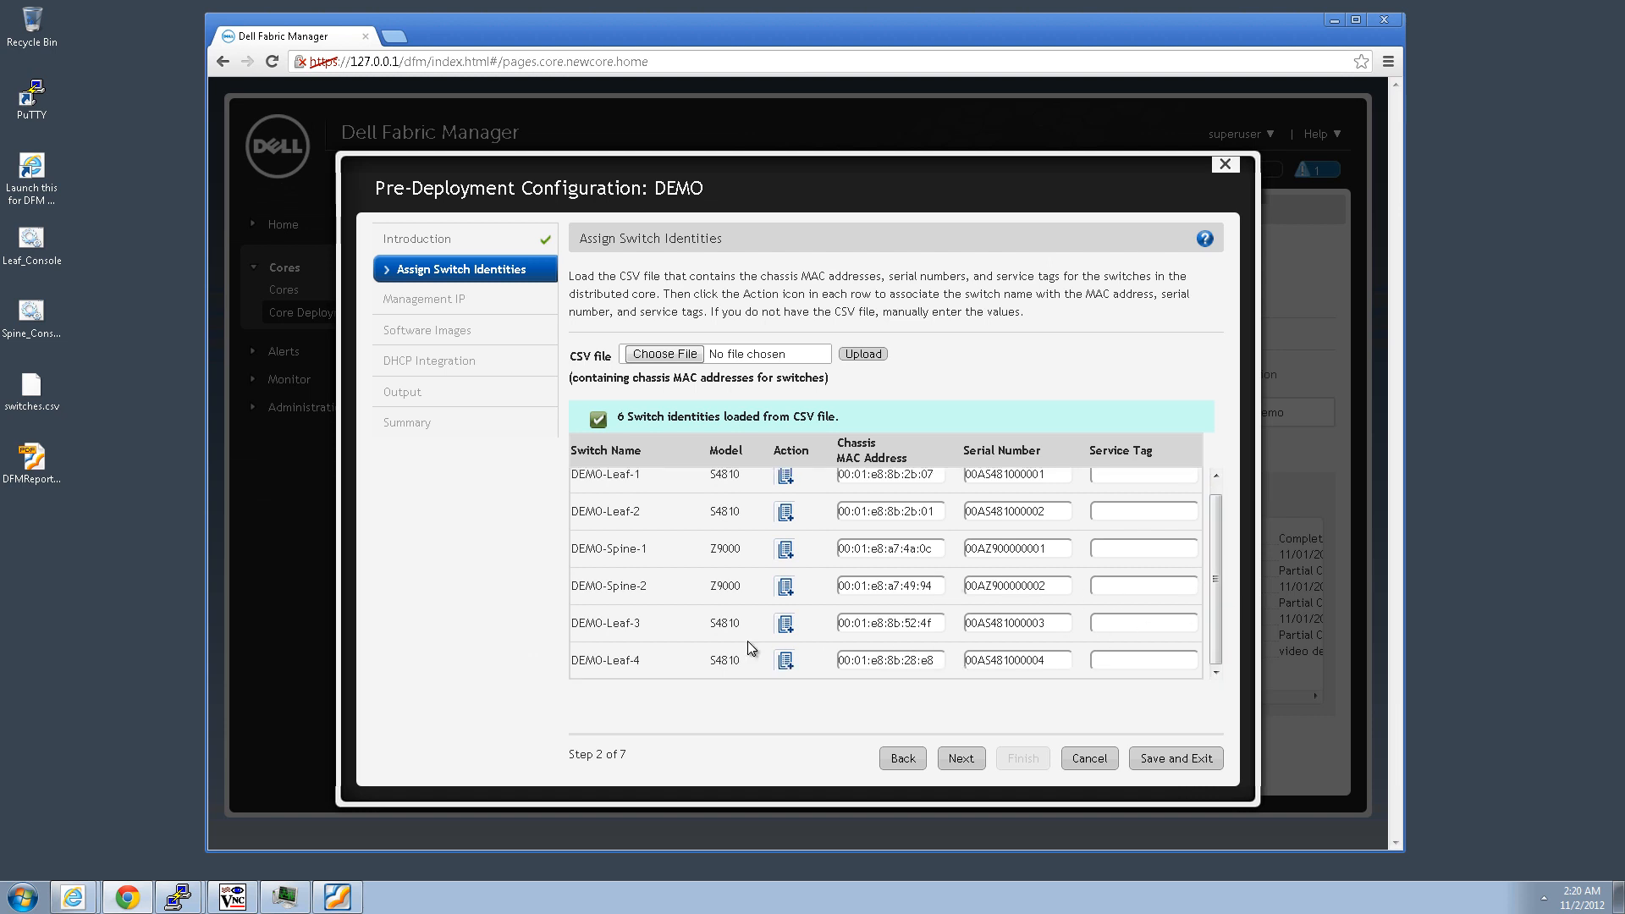
pyautogui.click(961, 759)
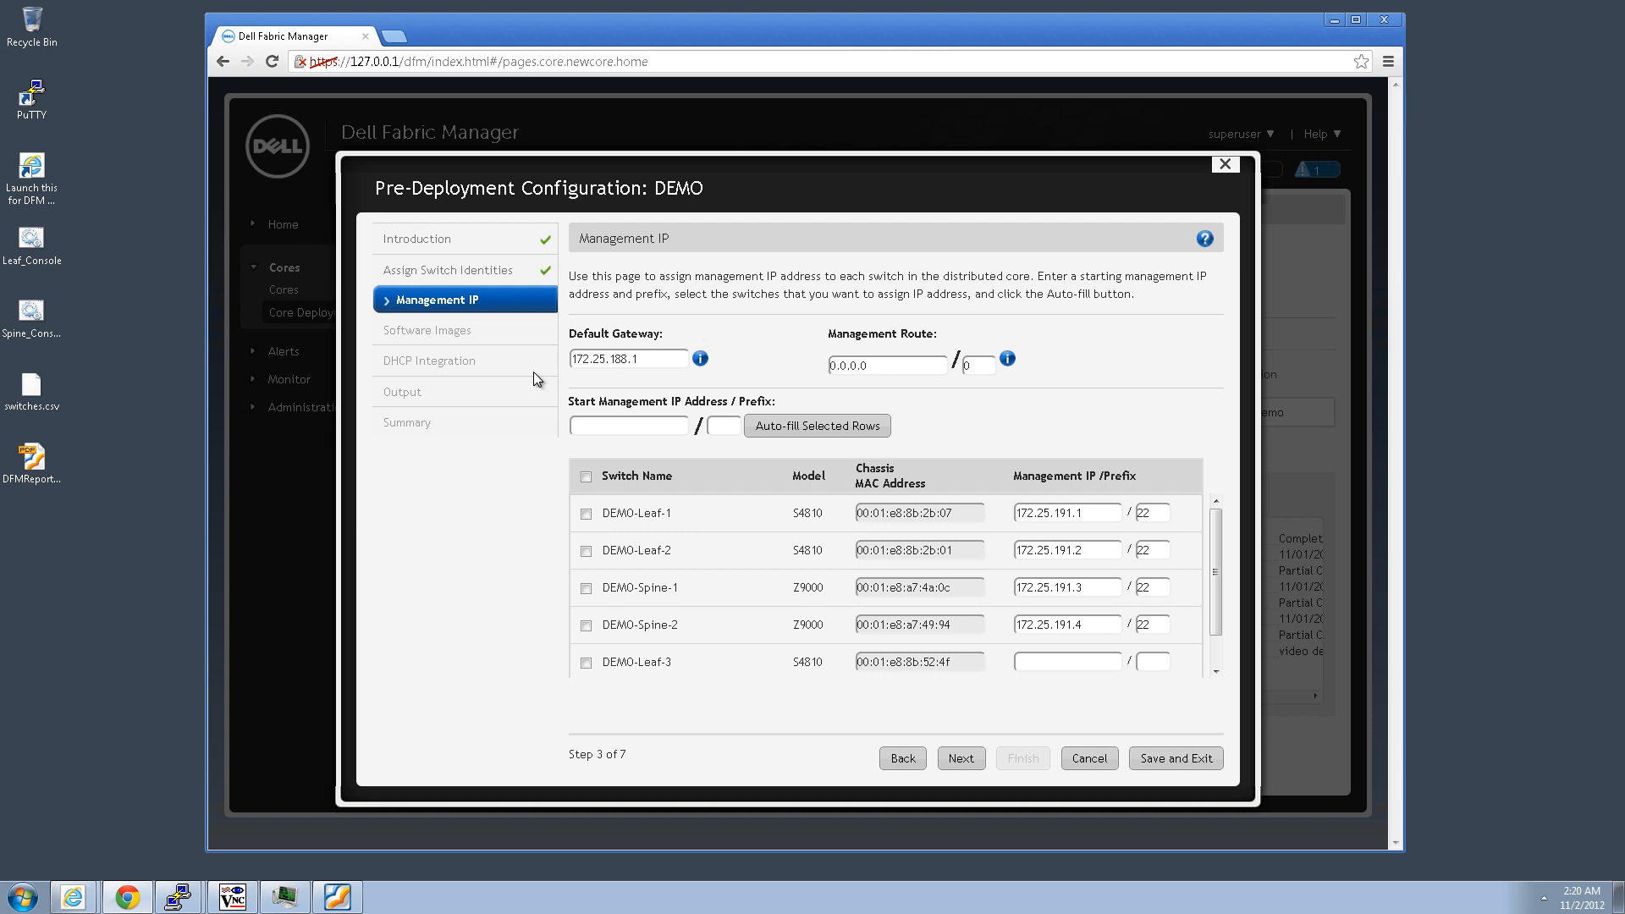
# Auto-fill the management IPs of DEMO-Leaf-3 and DEMO-Leaf-4 starting from 172.25.191.5 with prefix 22, and continue to the Software Images page
pyautogui.click(637, 428)
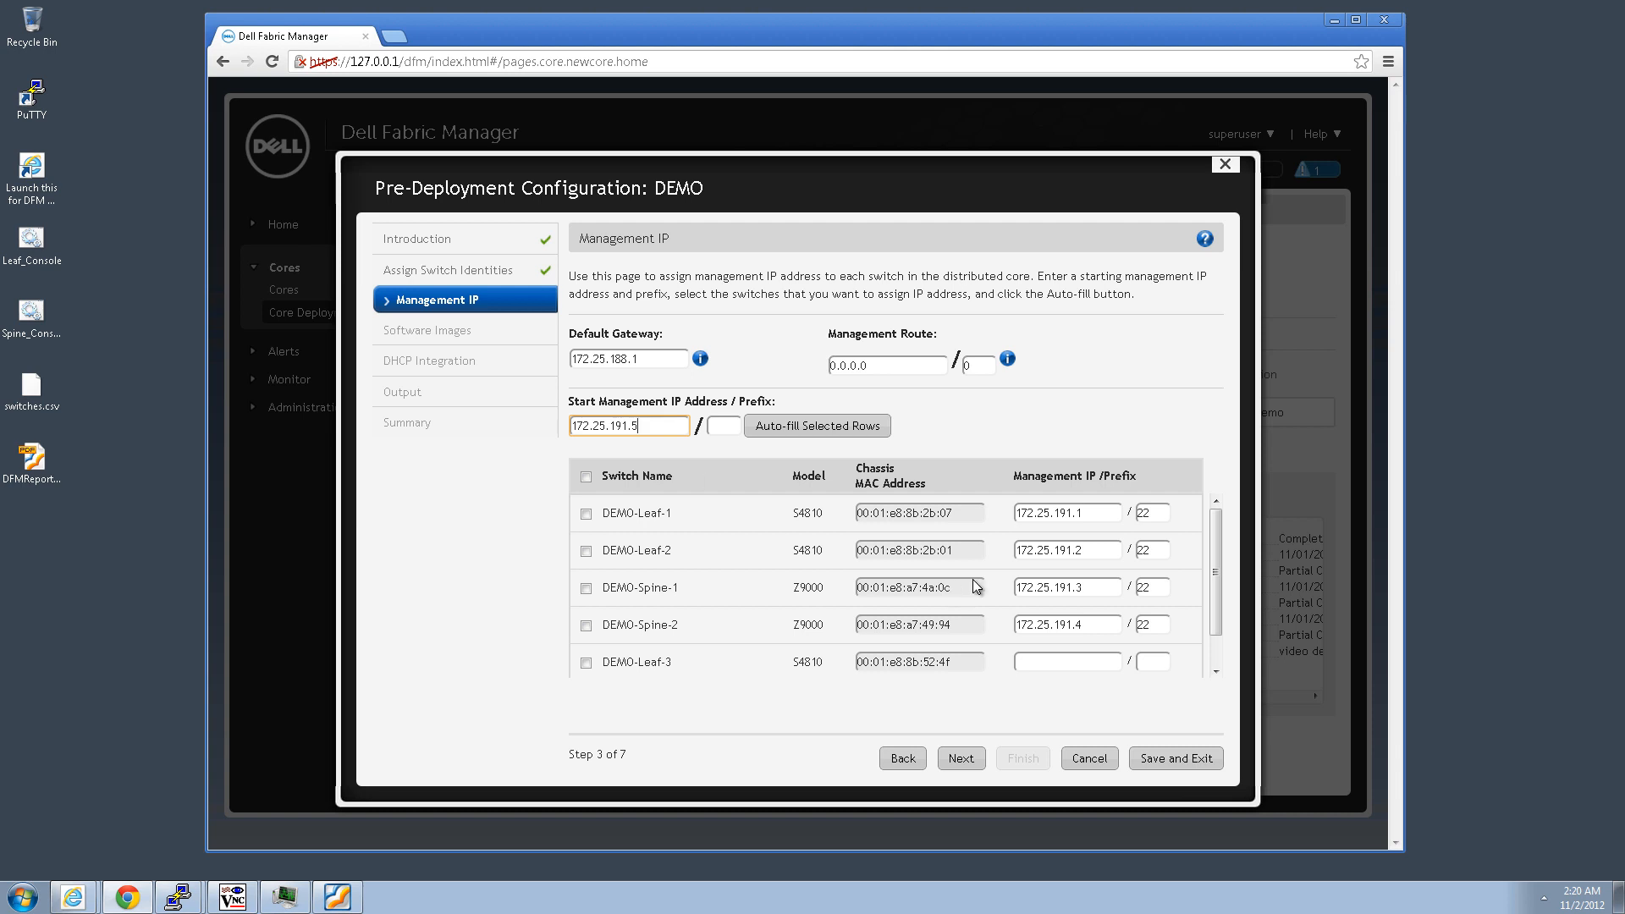
pyautogui.moveTo(1080, 628); pyautogui.dragTo(1072, 627)
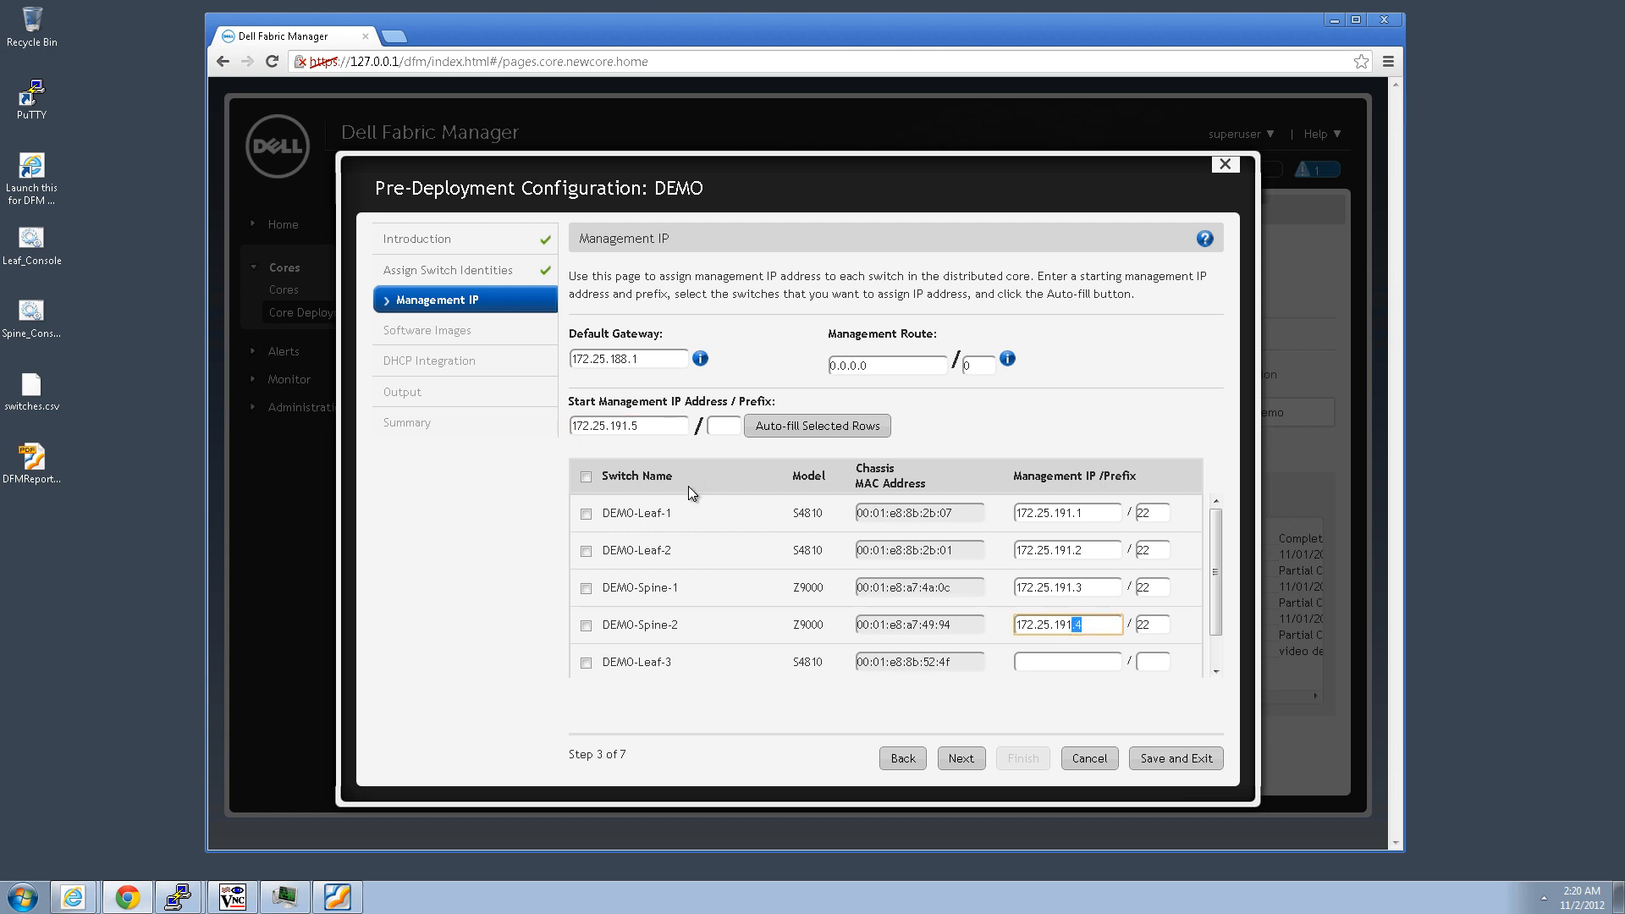
pyautogui.click(652, 425)
pyautogui.click(730, 432)
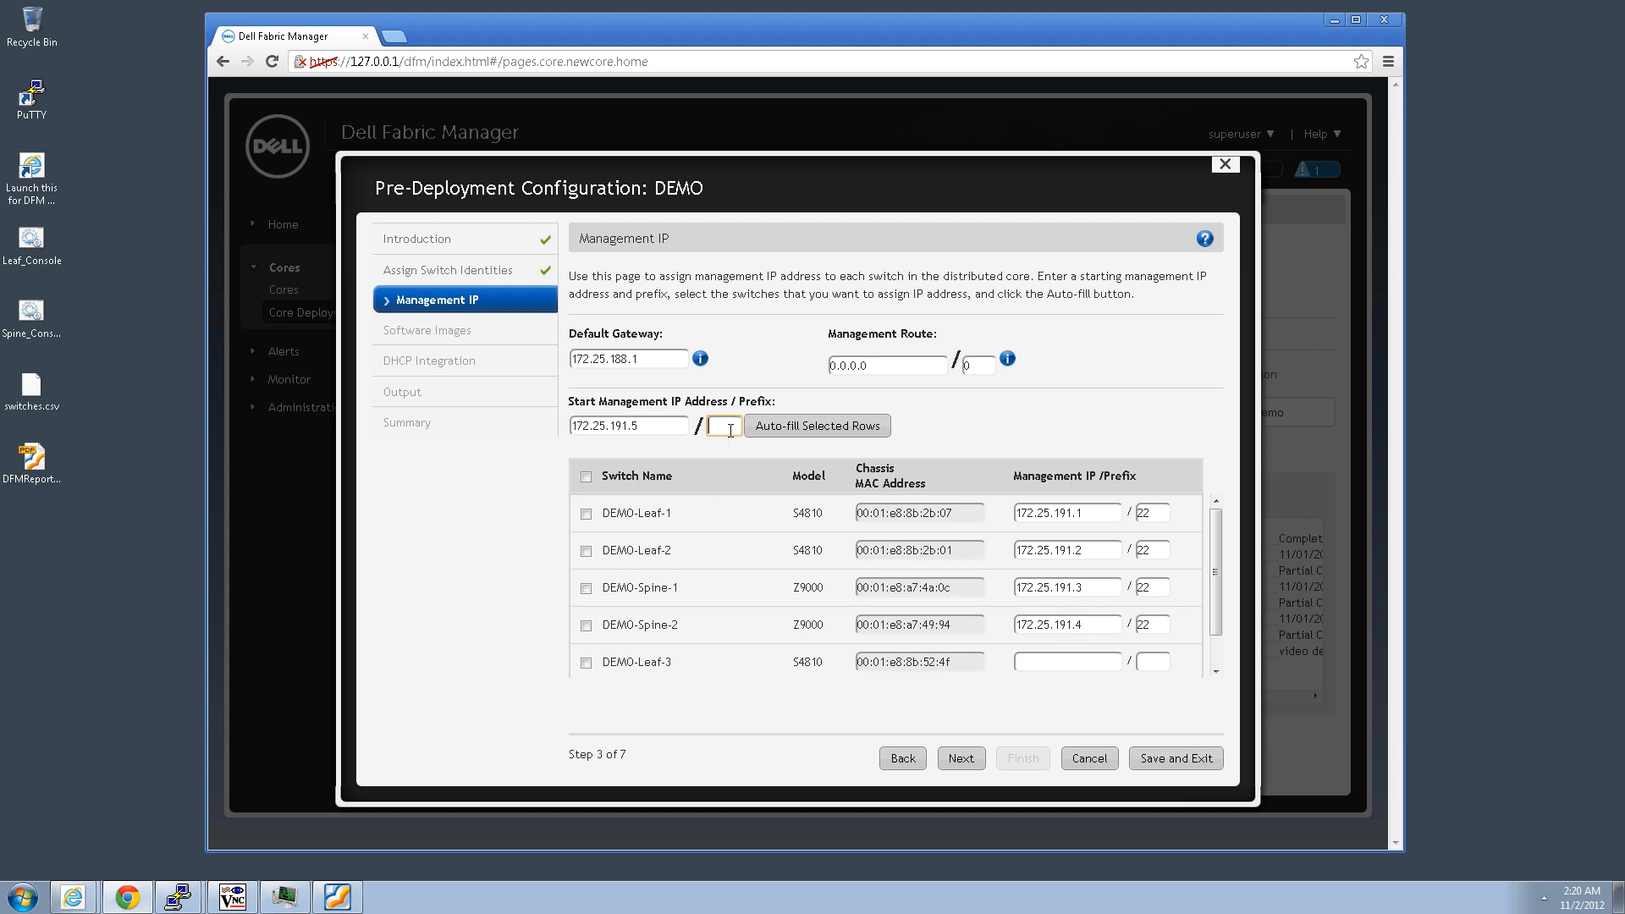
pyautogui.click(585, 663)
pyautogui.moveTo(1216, 536); pyautogui.dragTo(1216, 564)
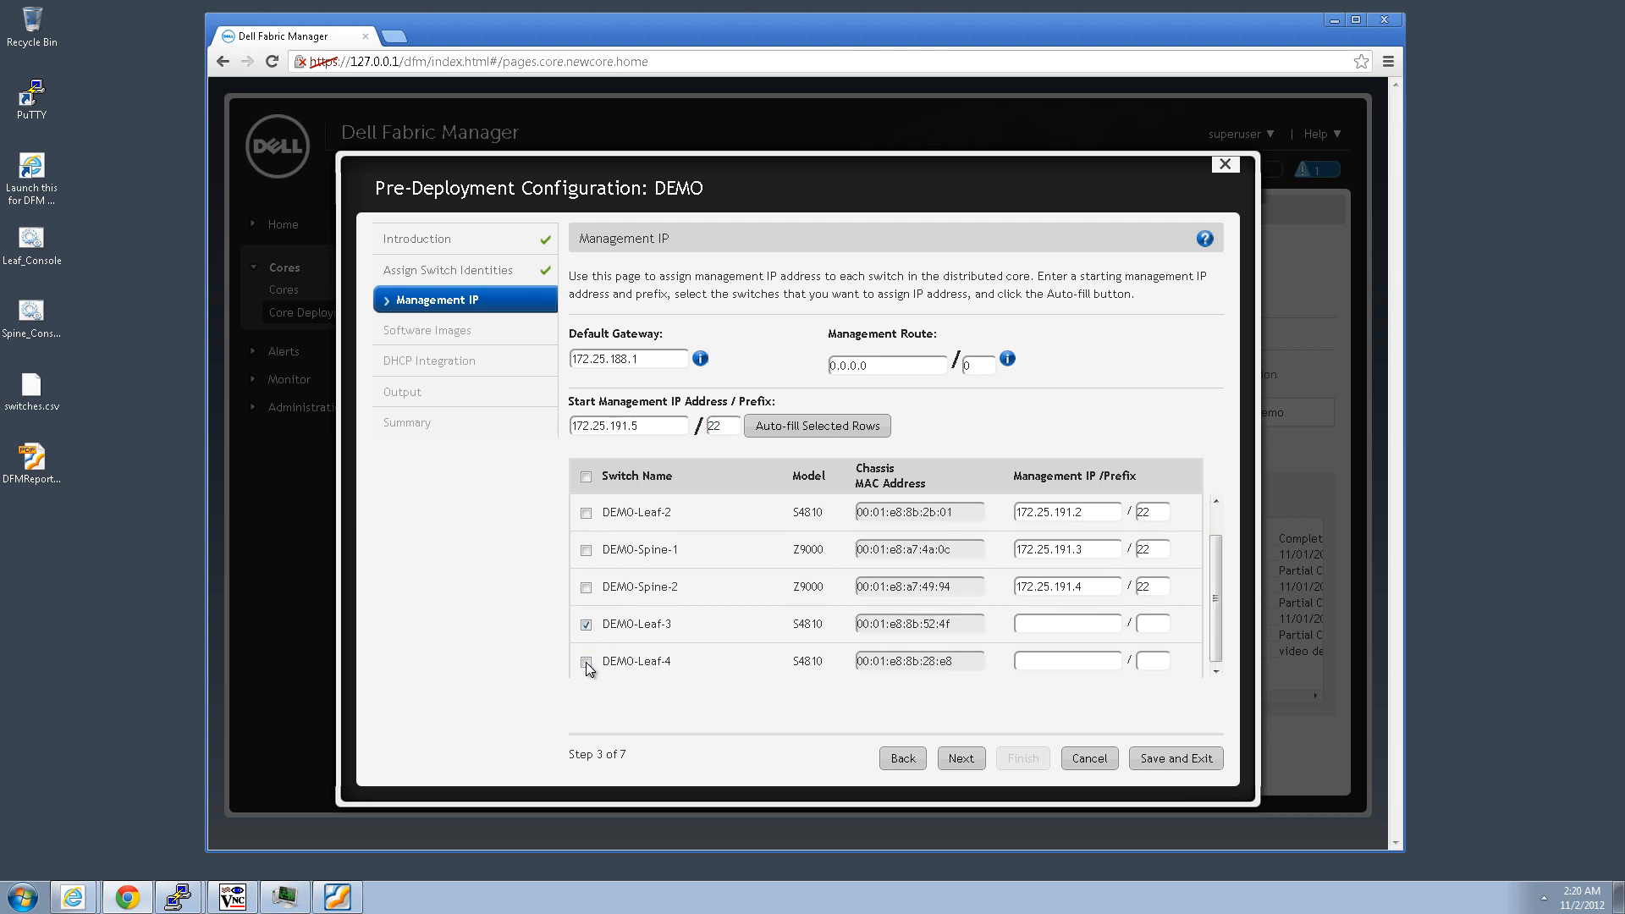
pyautogui.click(586, 661)
pyautogui.click(785, 431)
pyautogui.click(964, 760)
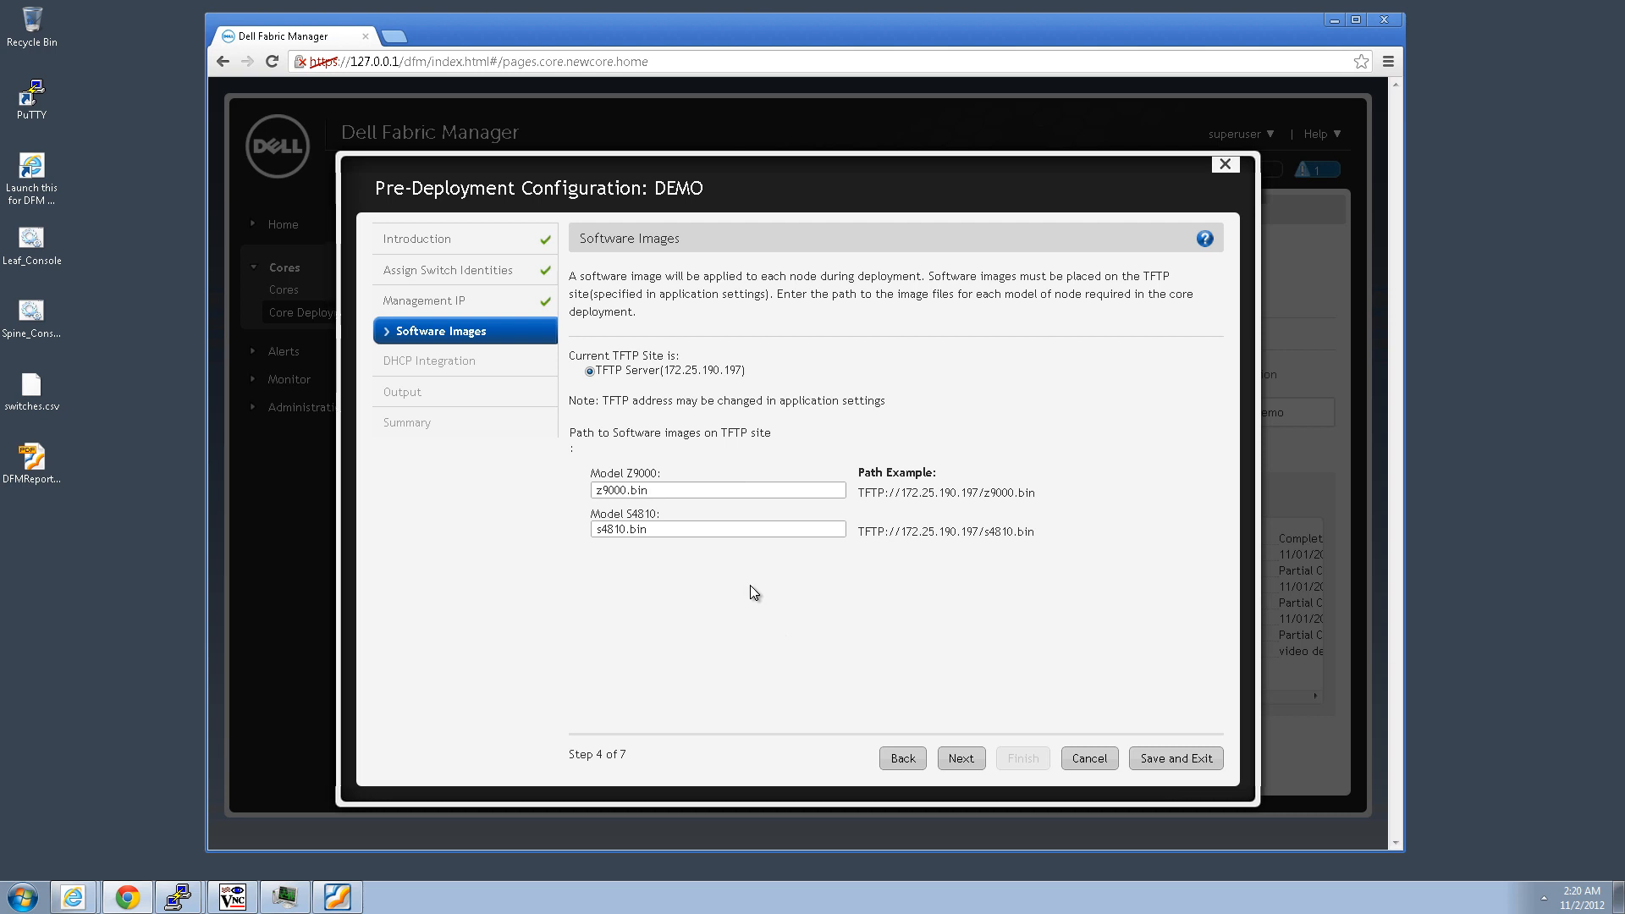
# Keep the existing software image paths, review the generated DHCP entries for the new leaves, and finish the Pre-deployment Configuration wizard
pyautogui.click(965, 762)
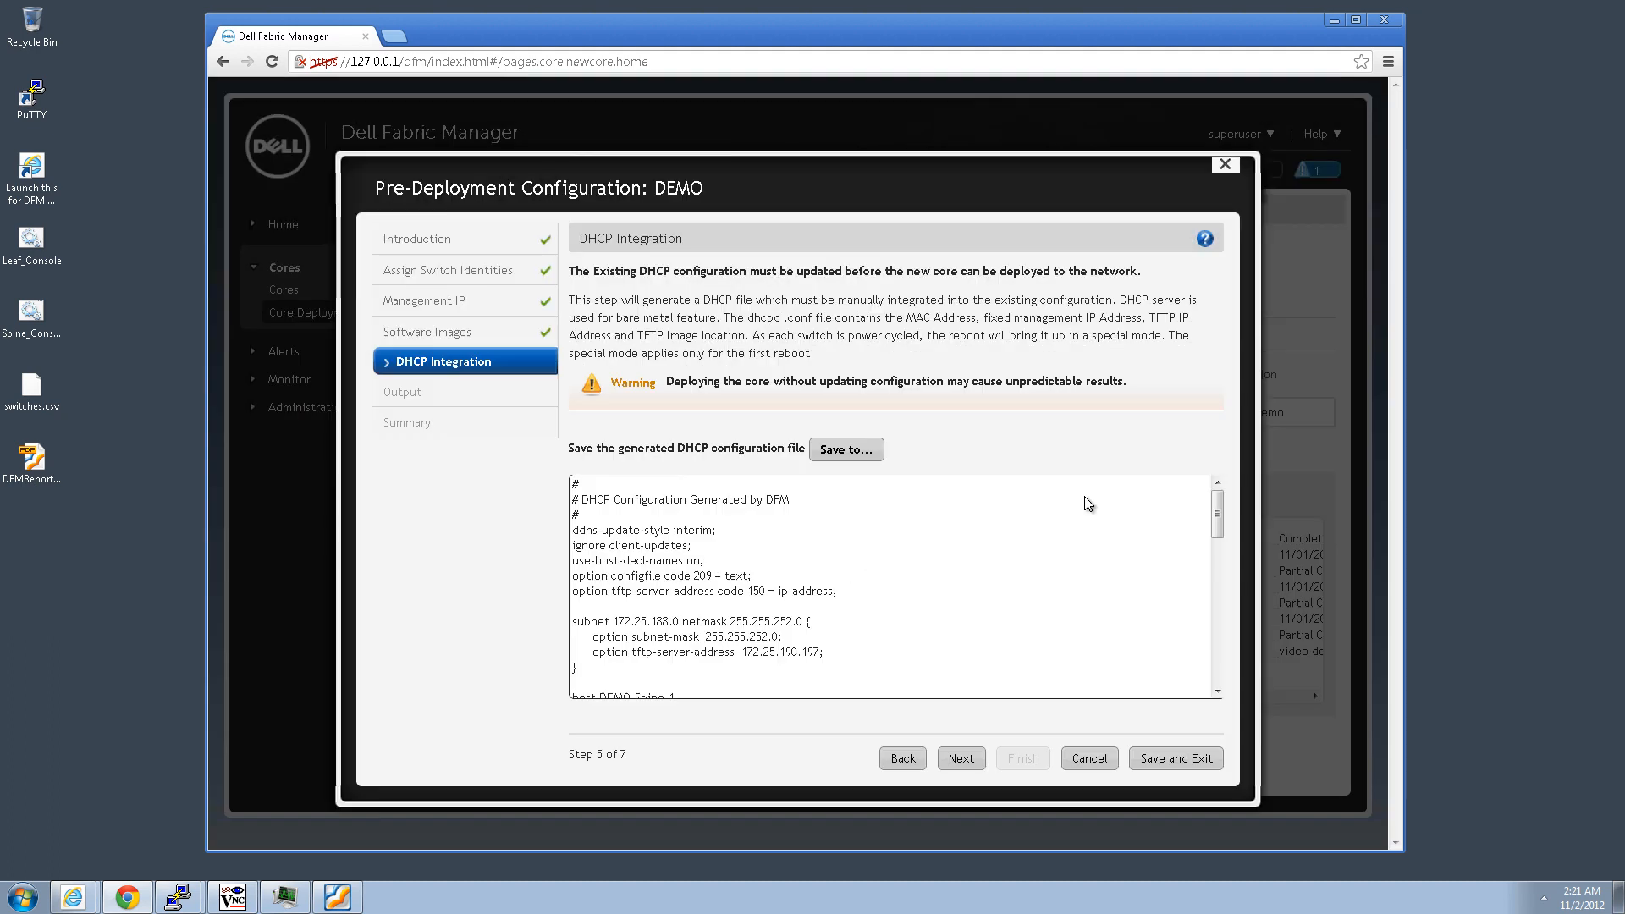
pyautogui.moveTo(1219, 510); pyautogui.dragTo(1215, 625)
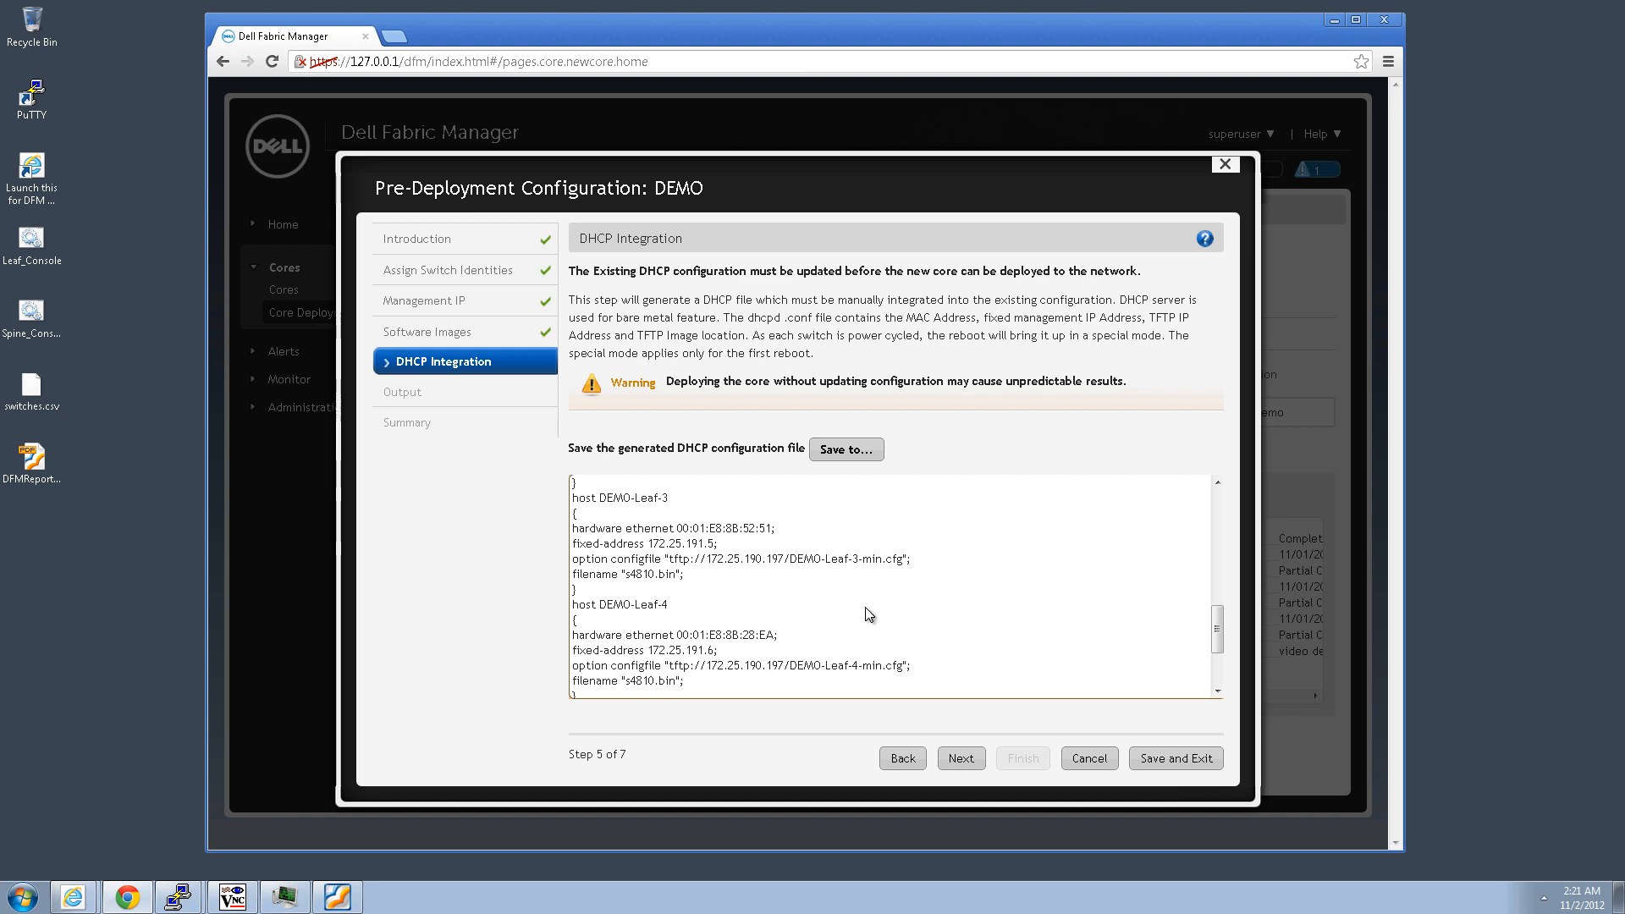
pyautogui.click(960, 759)
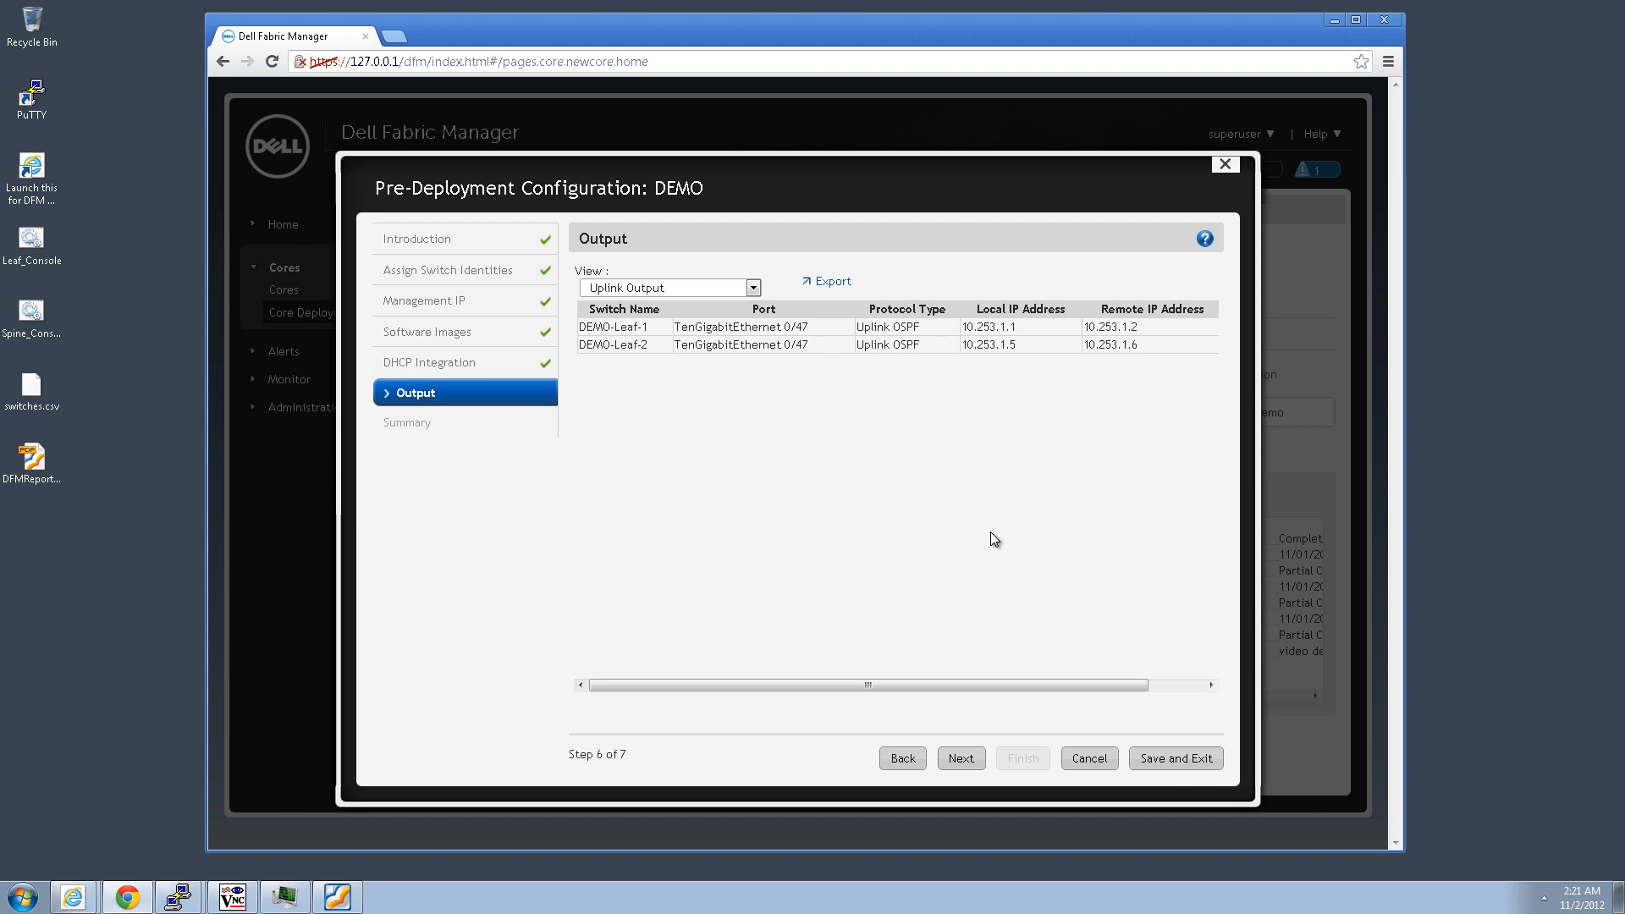
pyautogui.click(961, 758)
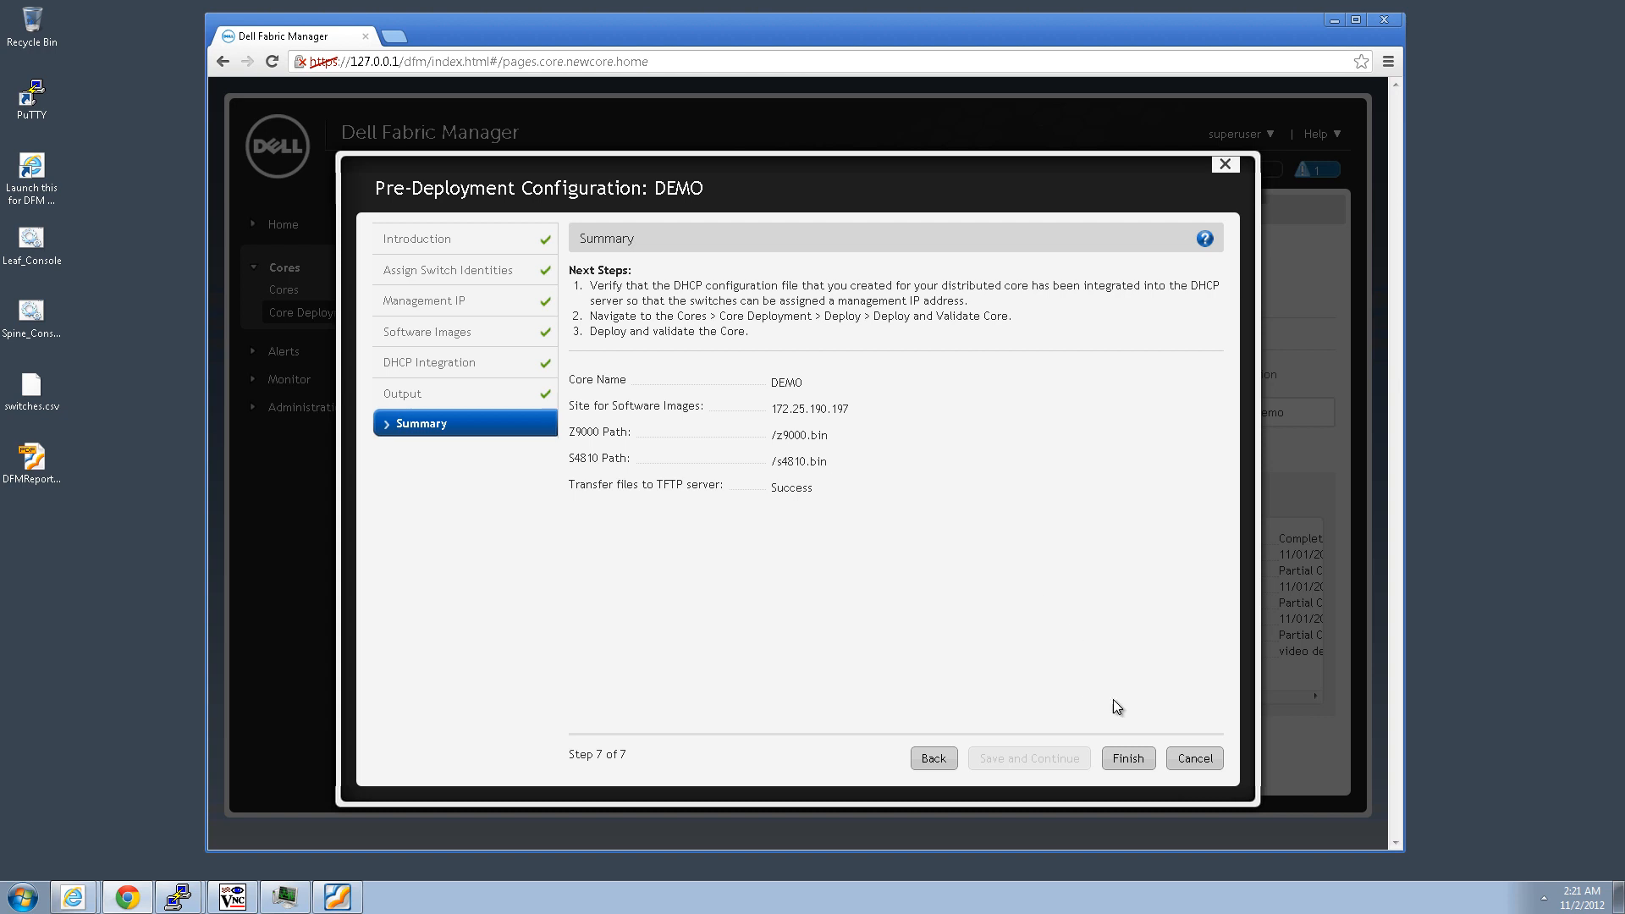
pyautogui.click(1126, 756)
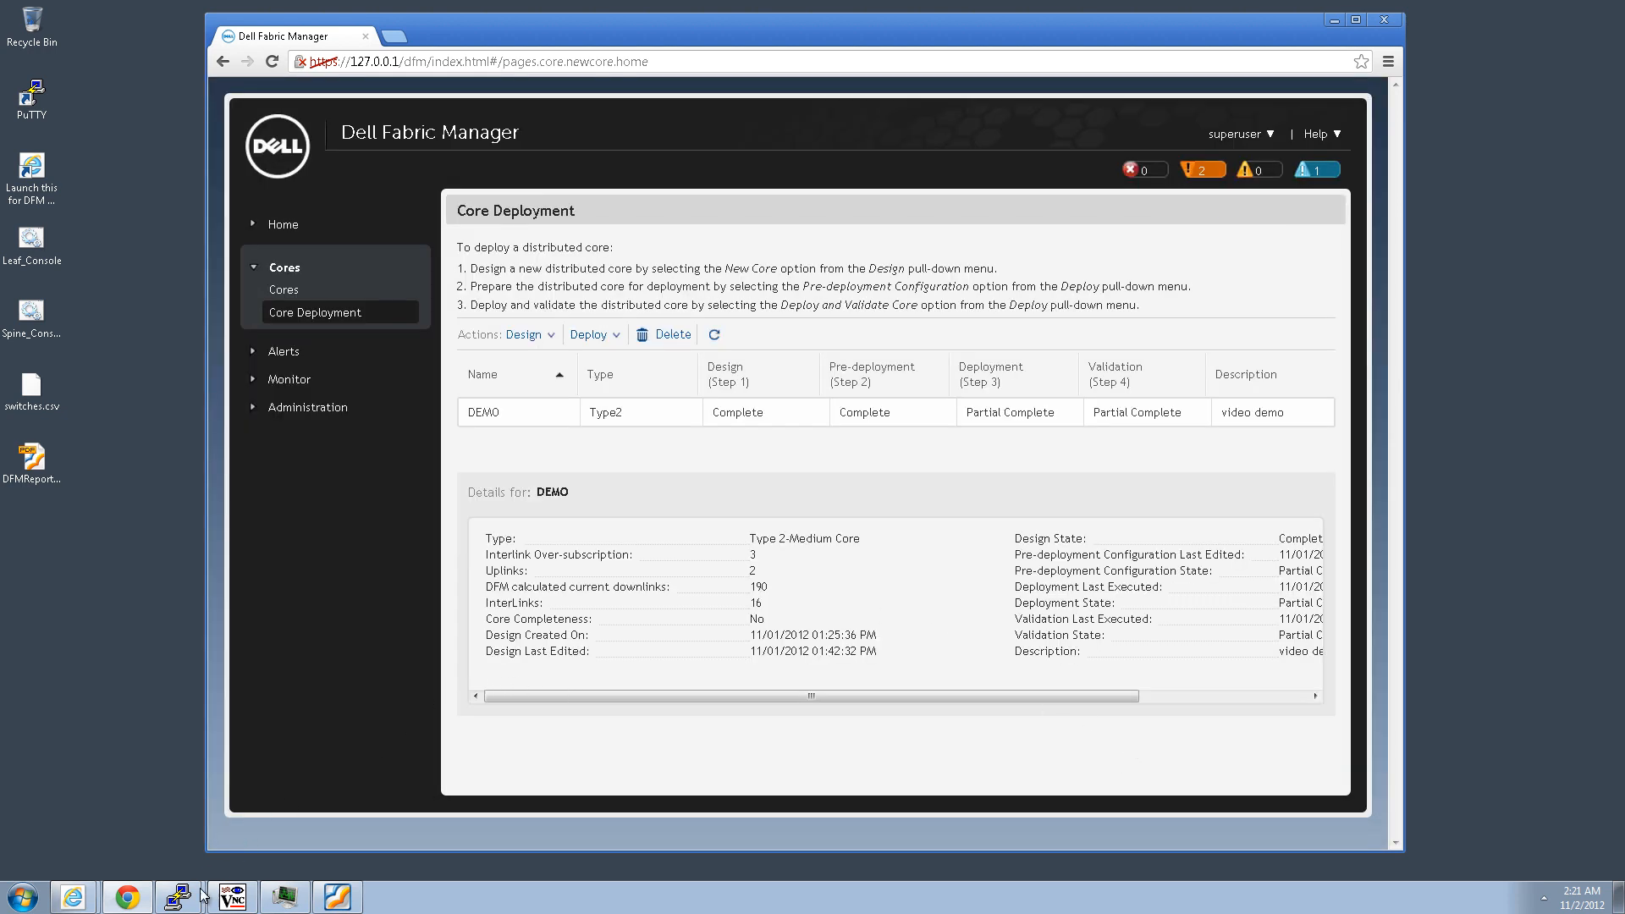
# Bring up the S4810-LEAF3 and S4810-LEAF4 PuTTY console windows
pyautogui.click(178, 897)
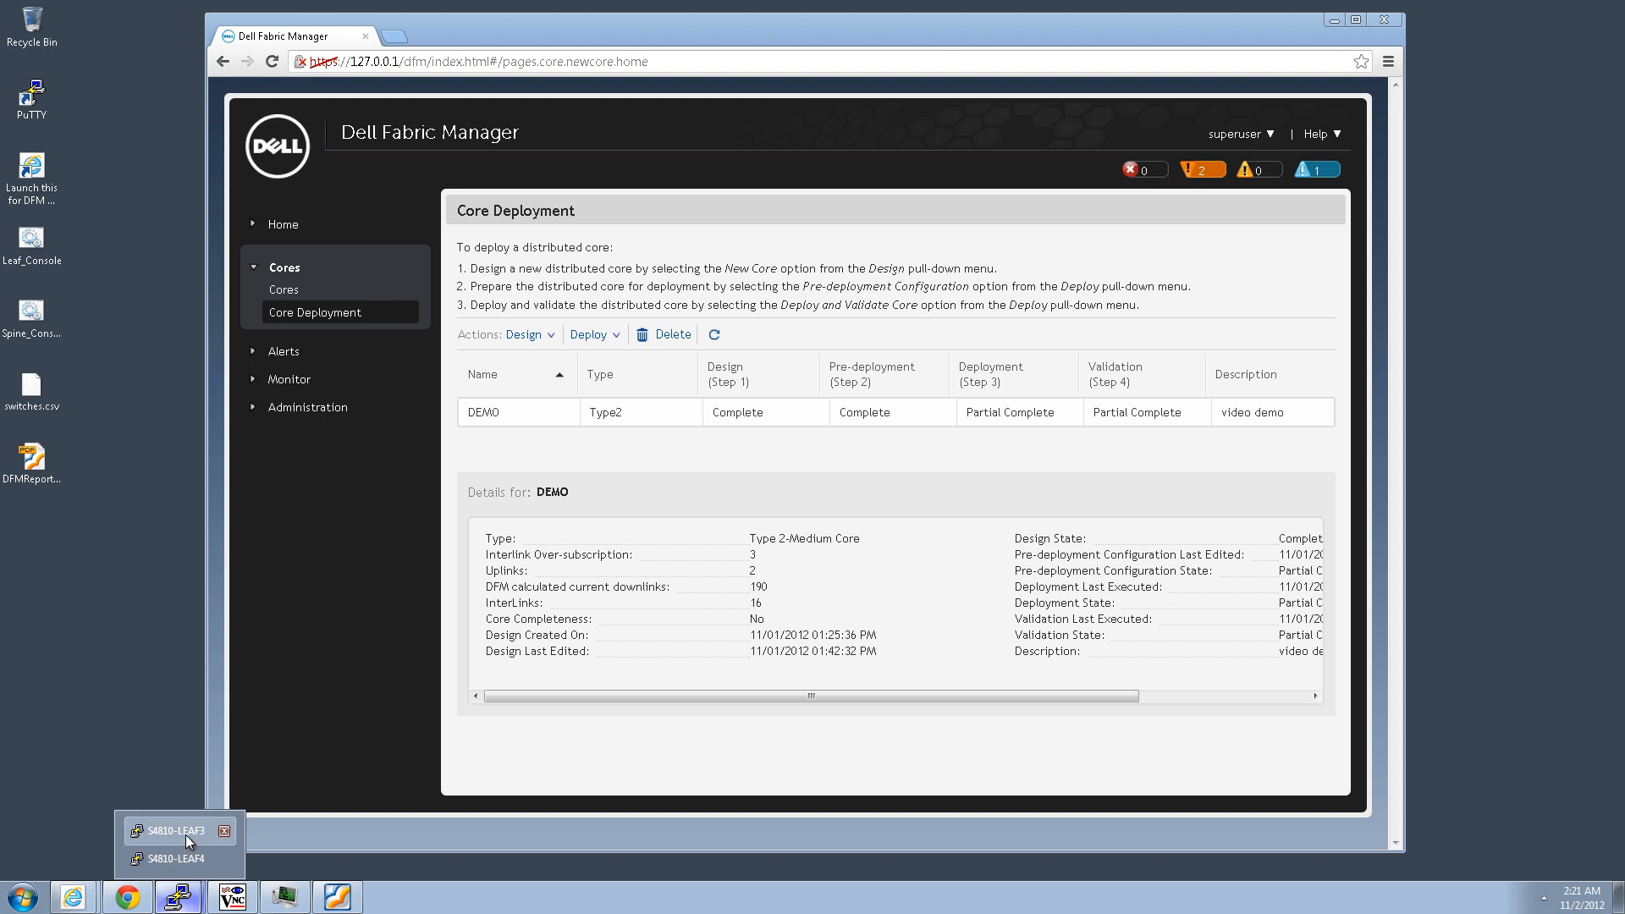
pyautogui.click(185, 834)
pyautogui.click(185, 896)
pyautogui.click(176, 859)
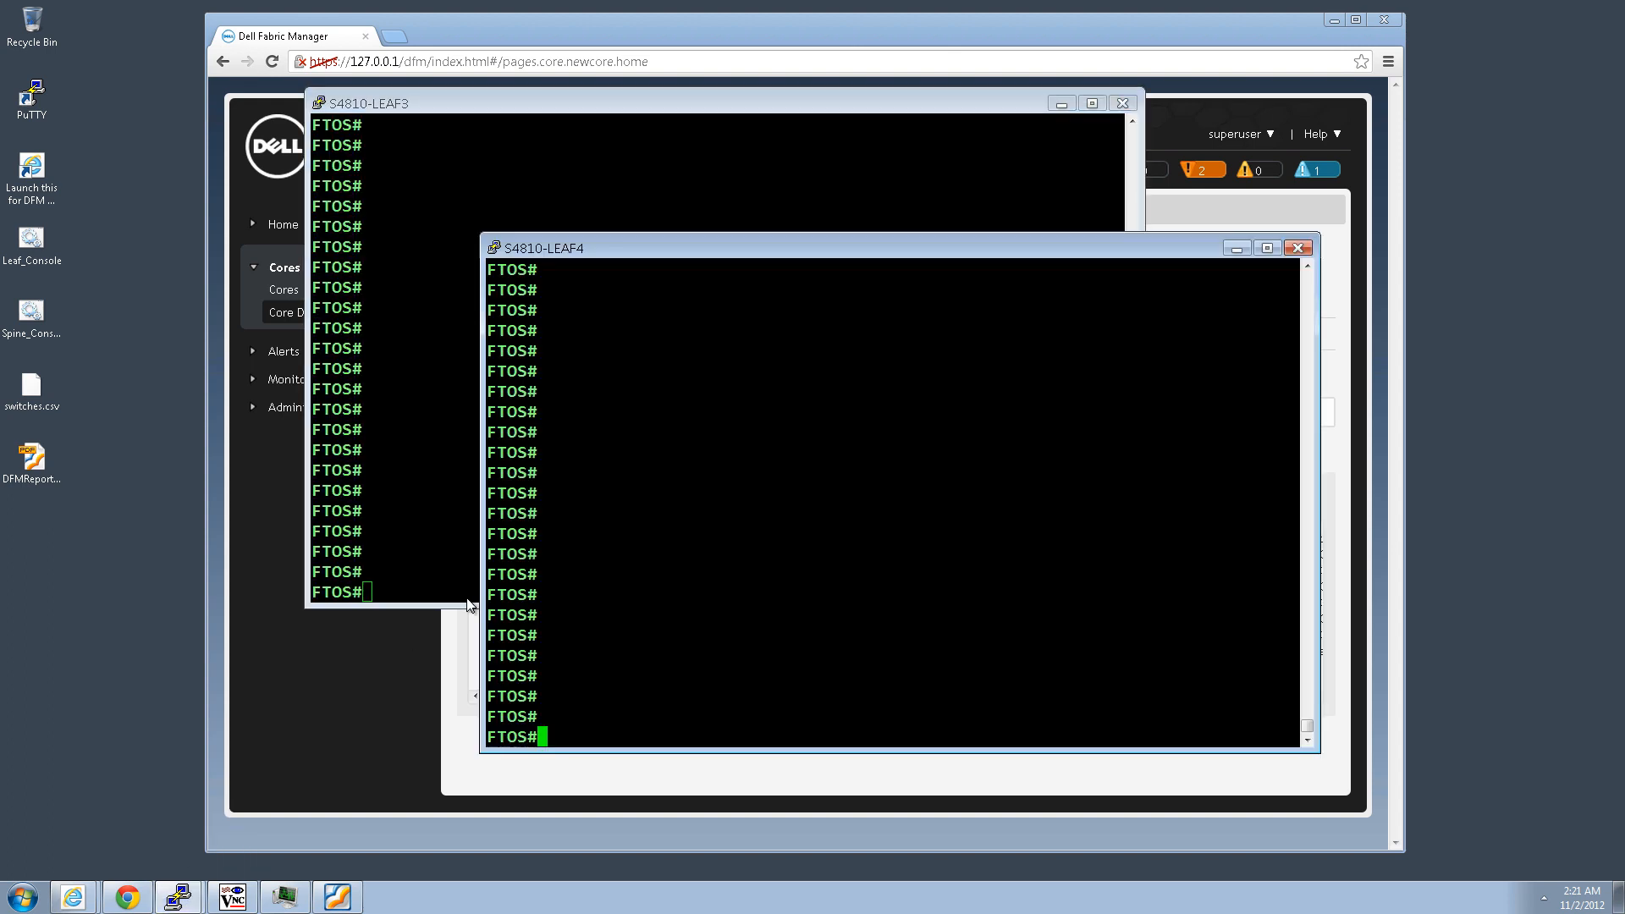
# Run show startup-config on the S4810-LEAF3 console to check for a startup configuration
pyautogui.click(616, 104)
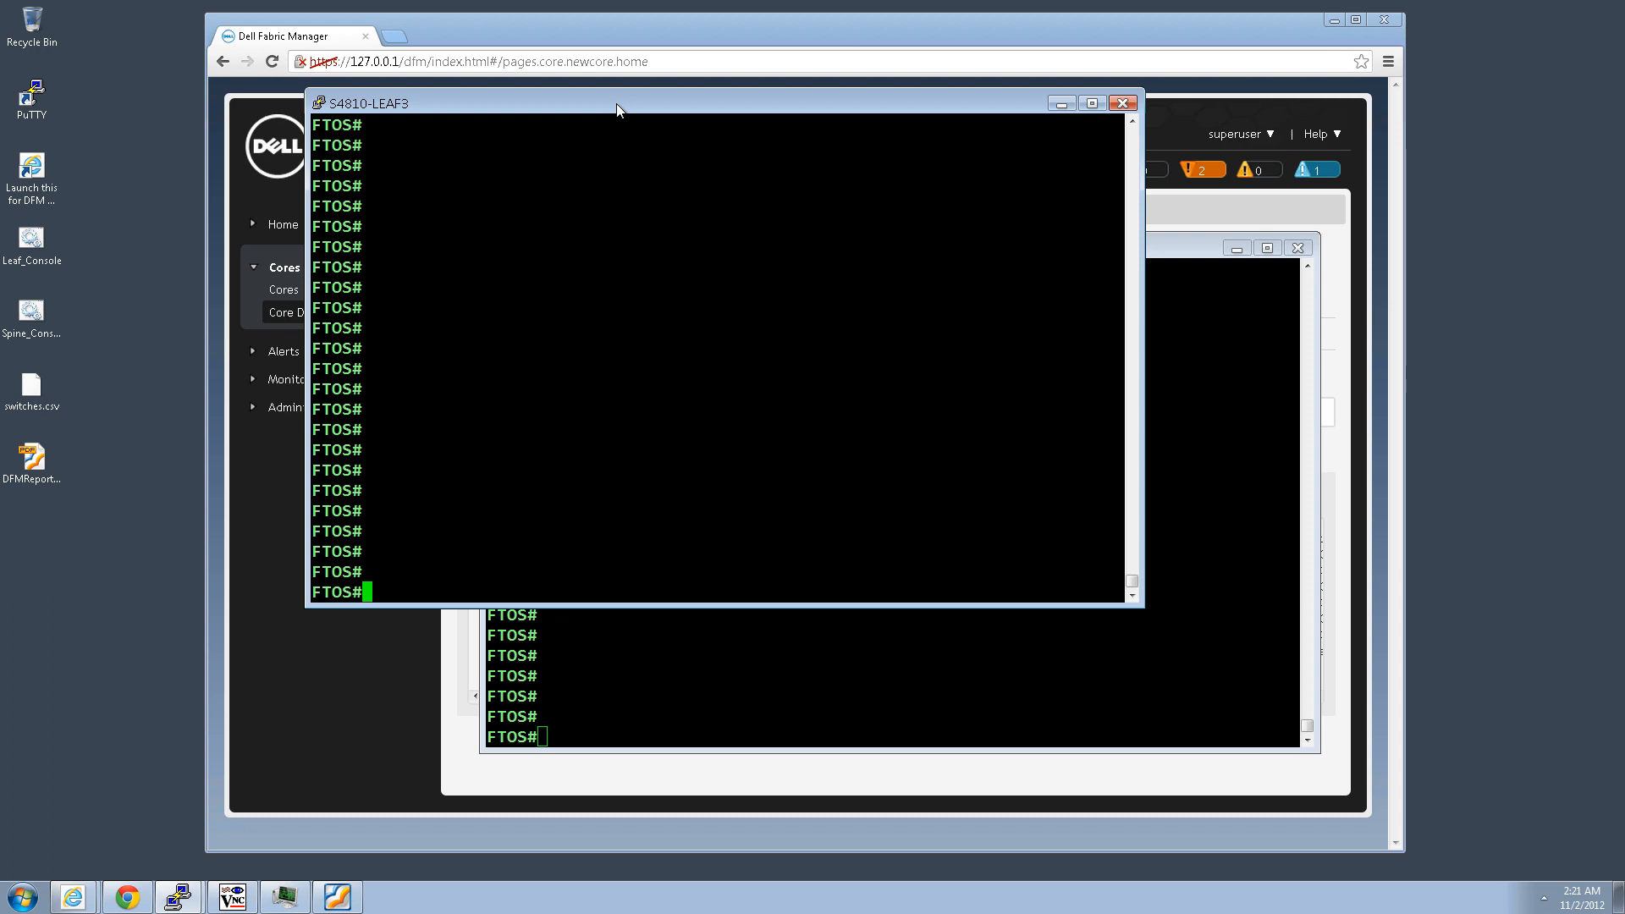
pyautogui.write('show startup-config')
pyautogui.press('Return')
pyautogui.press('Return')
pyautogui.press('Return')
pyautogui.press('Return')
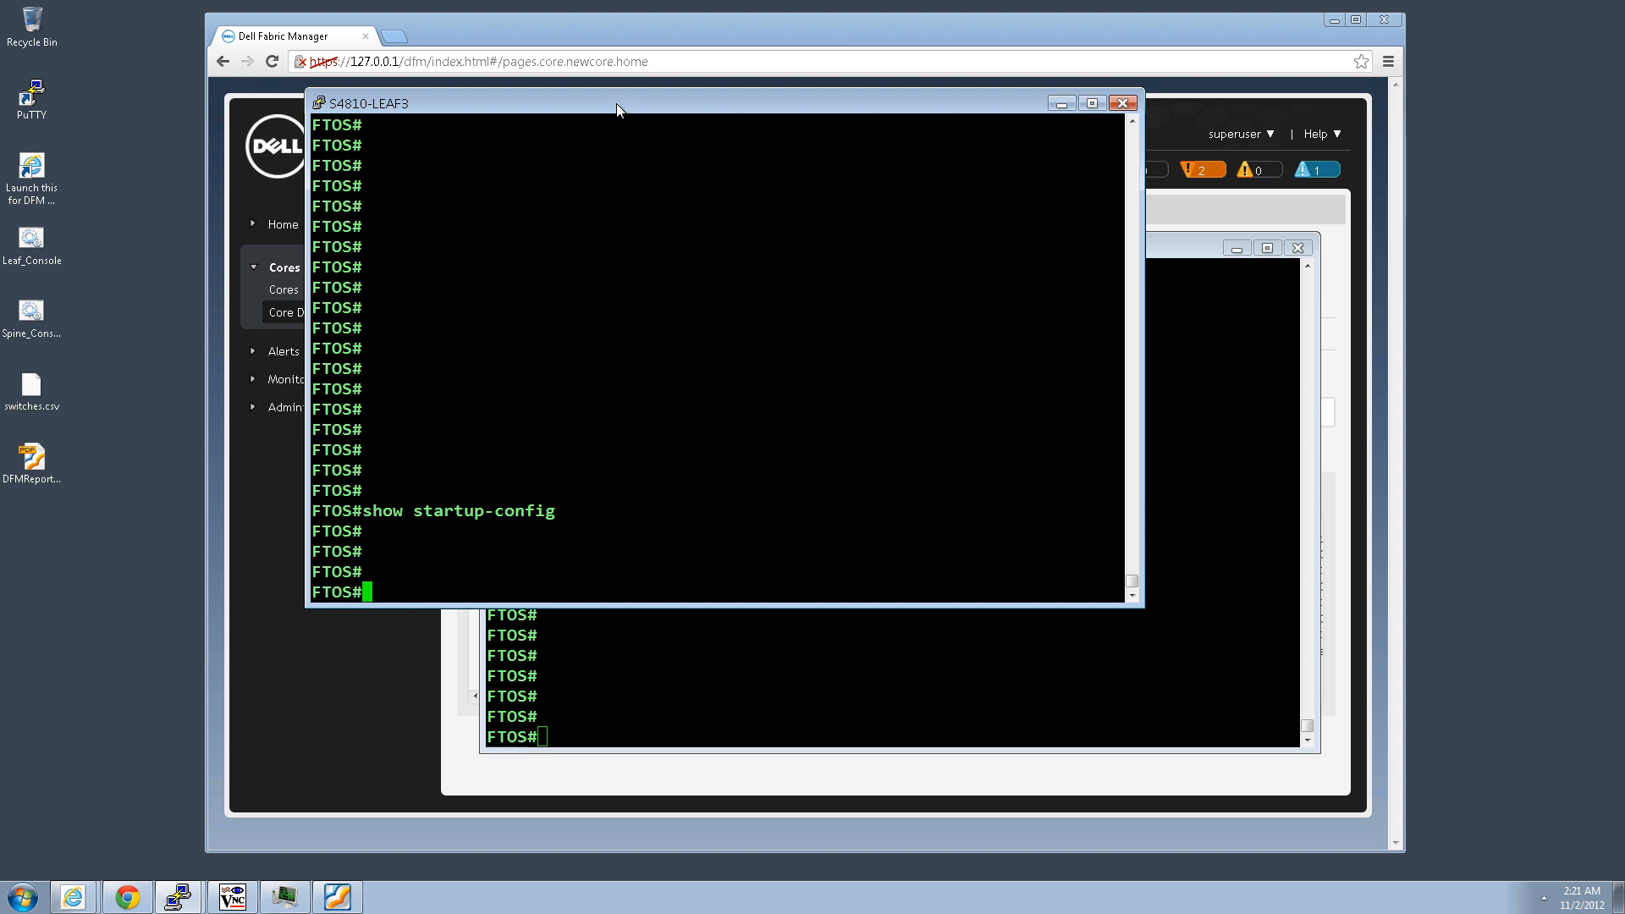
pyautogui.press('Return')
pyautogui.press('Return')
pyautogui.press('Return')
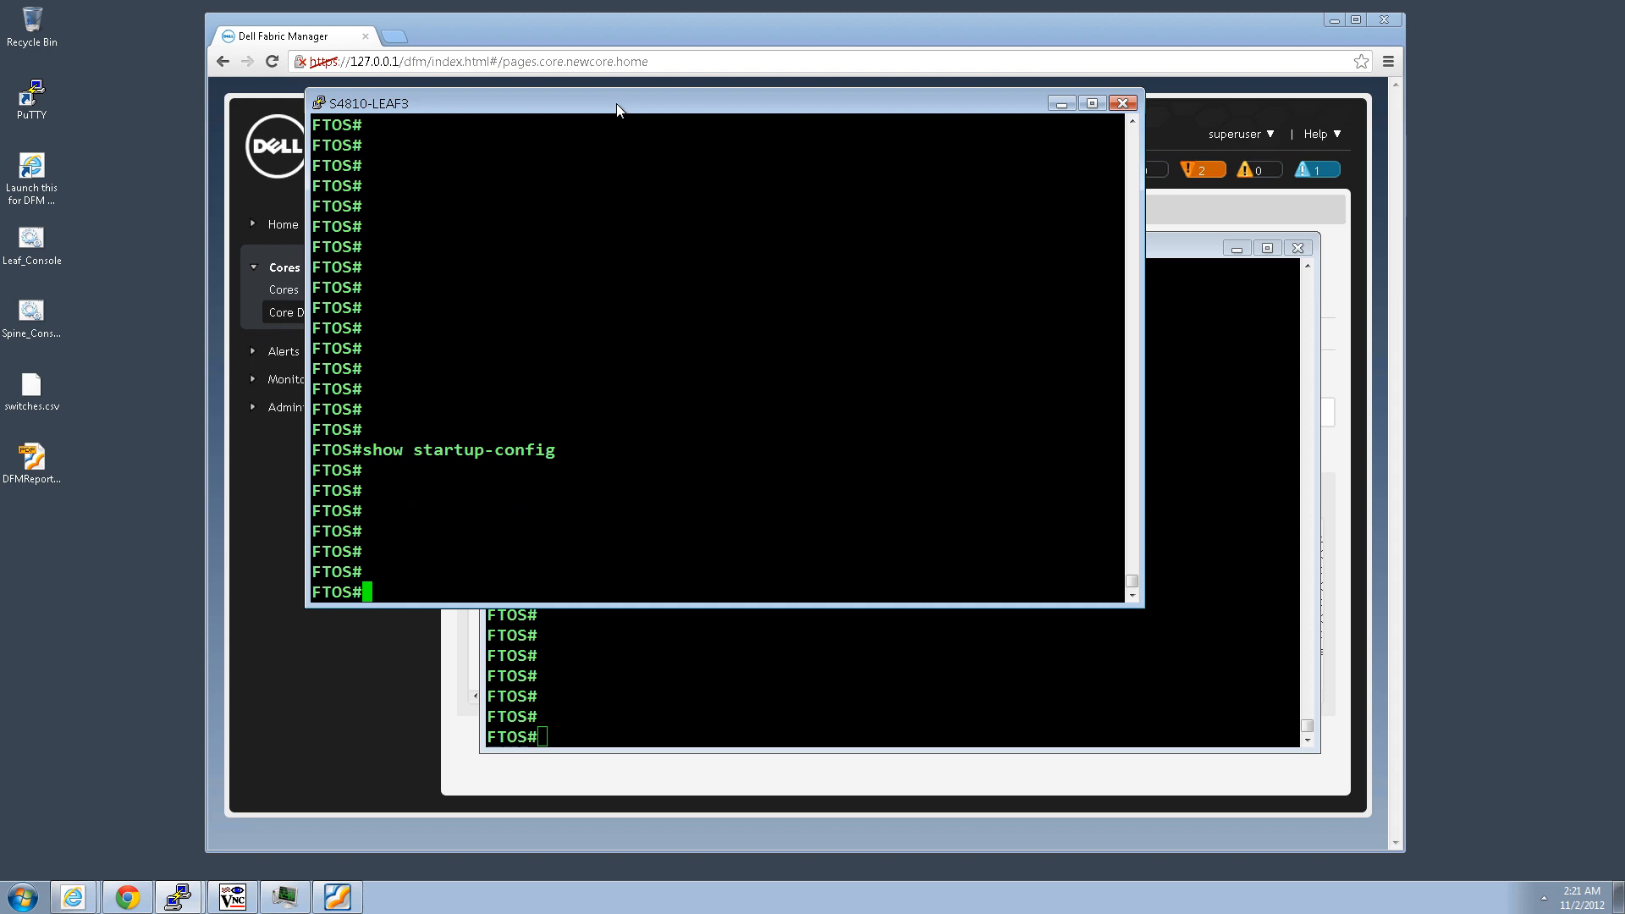
# Reload the S4810-LEAF3 switch without saving its modified system configuration, and confirm the reload
pyautogui.write('reload')
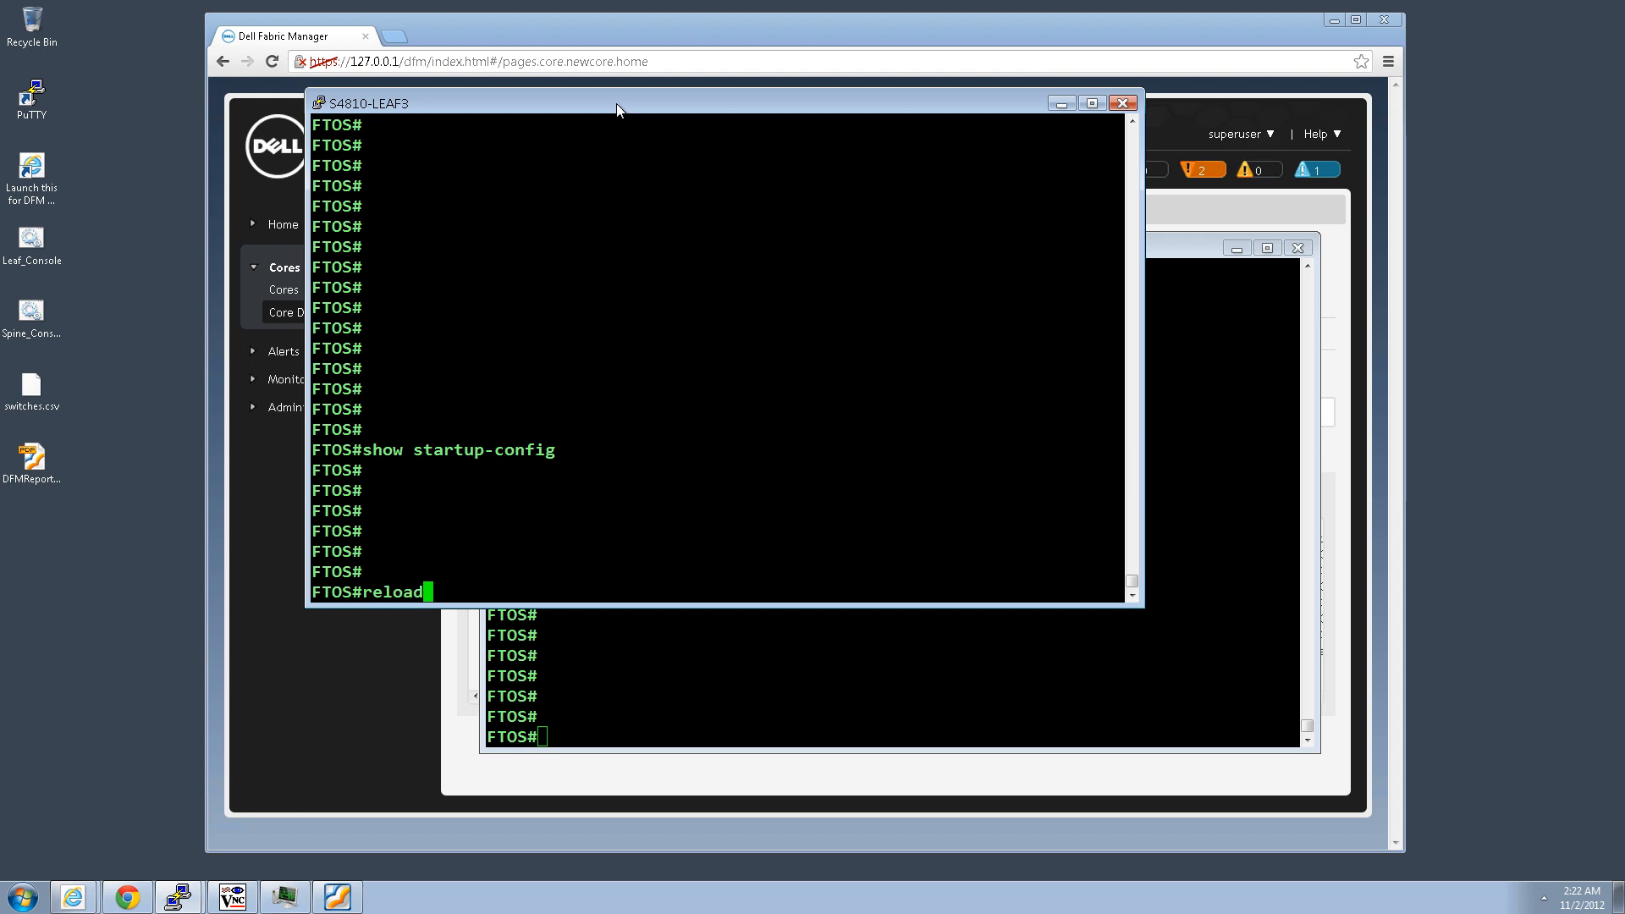
pyautogui.press('Return')
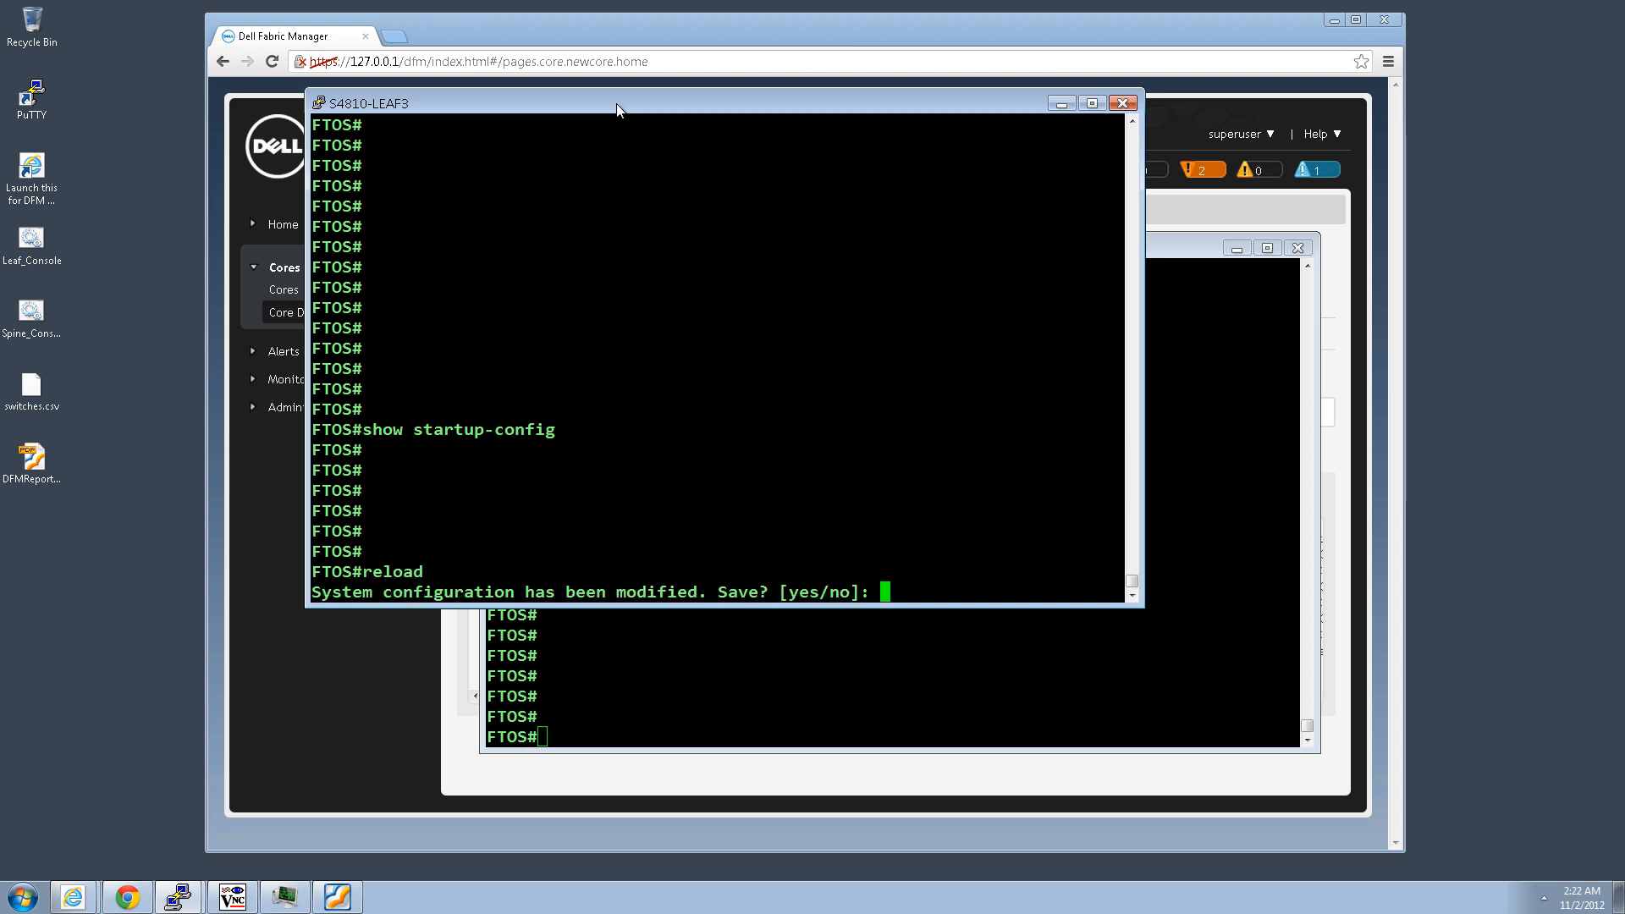
pyautogui.write('no')
pyautogui.press('Return')
pyautogui.write('yes')
pyautogui.press('Return')
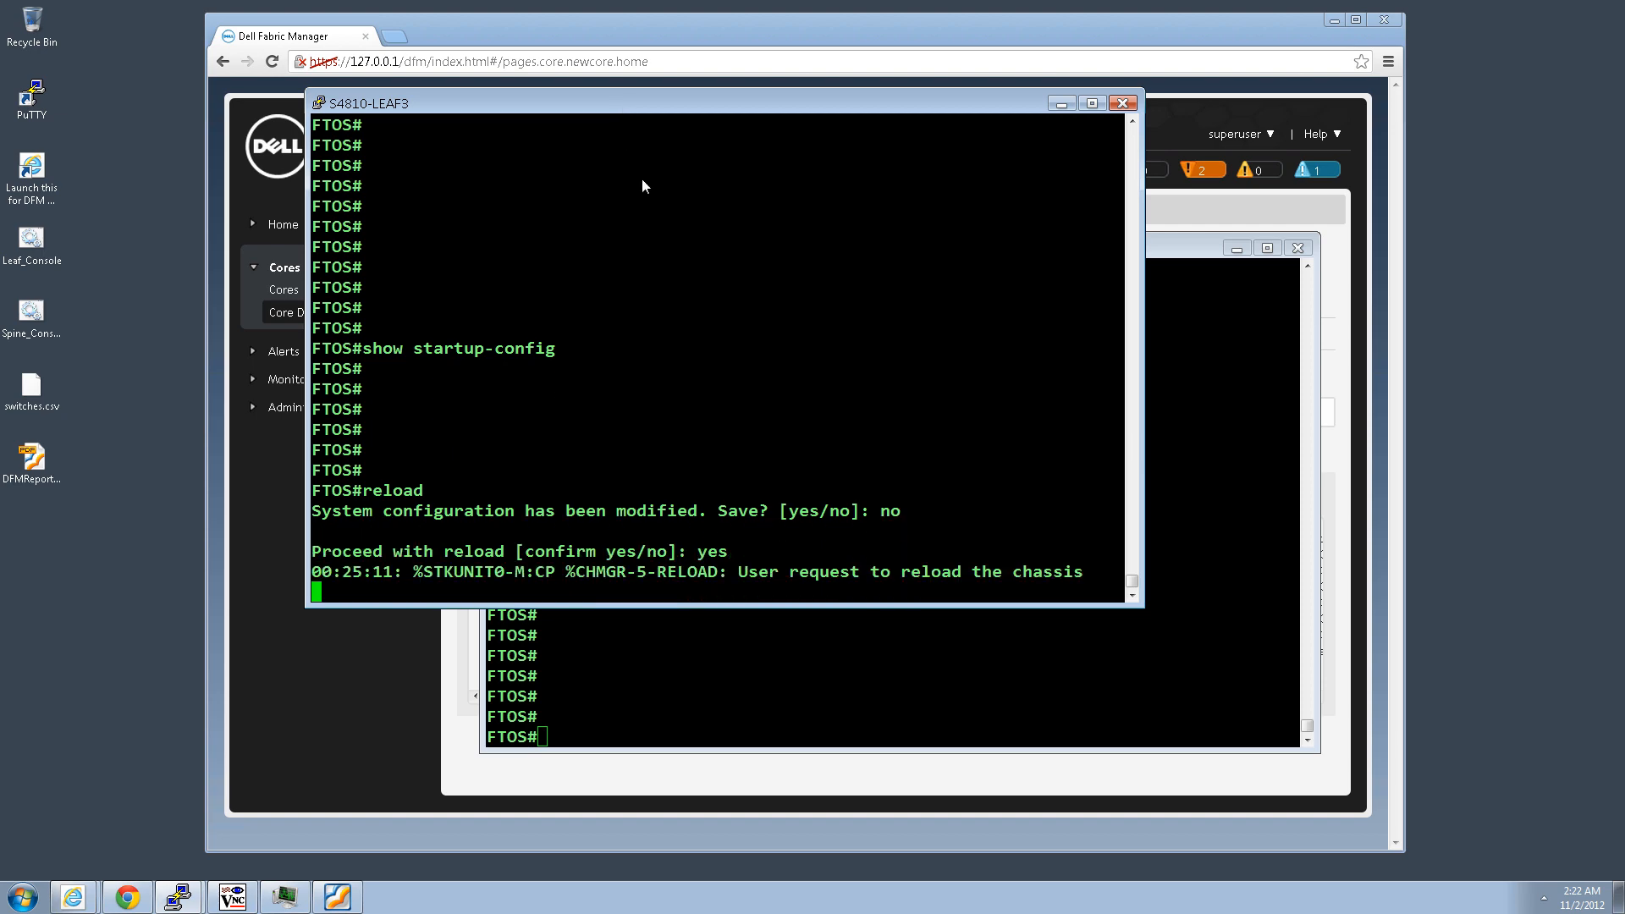
# Reload the S4810-LEAF4 switch without saving its modified system configuration, and confirm the reload
pyautogui.click(668, 687)
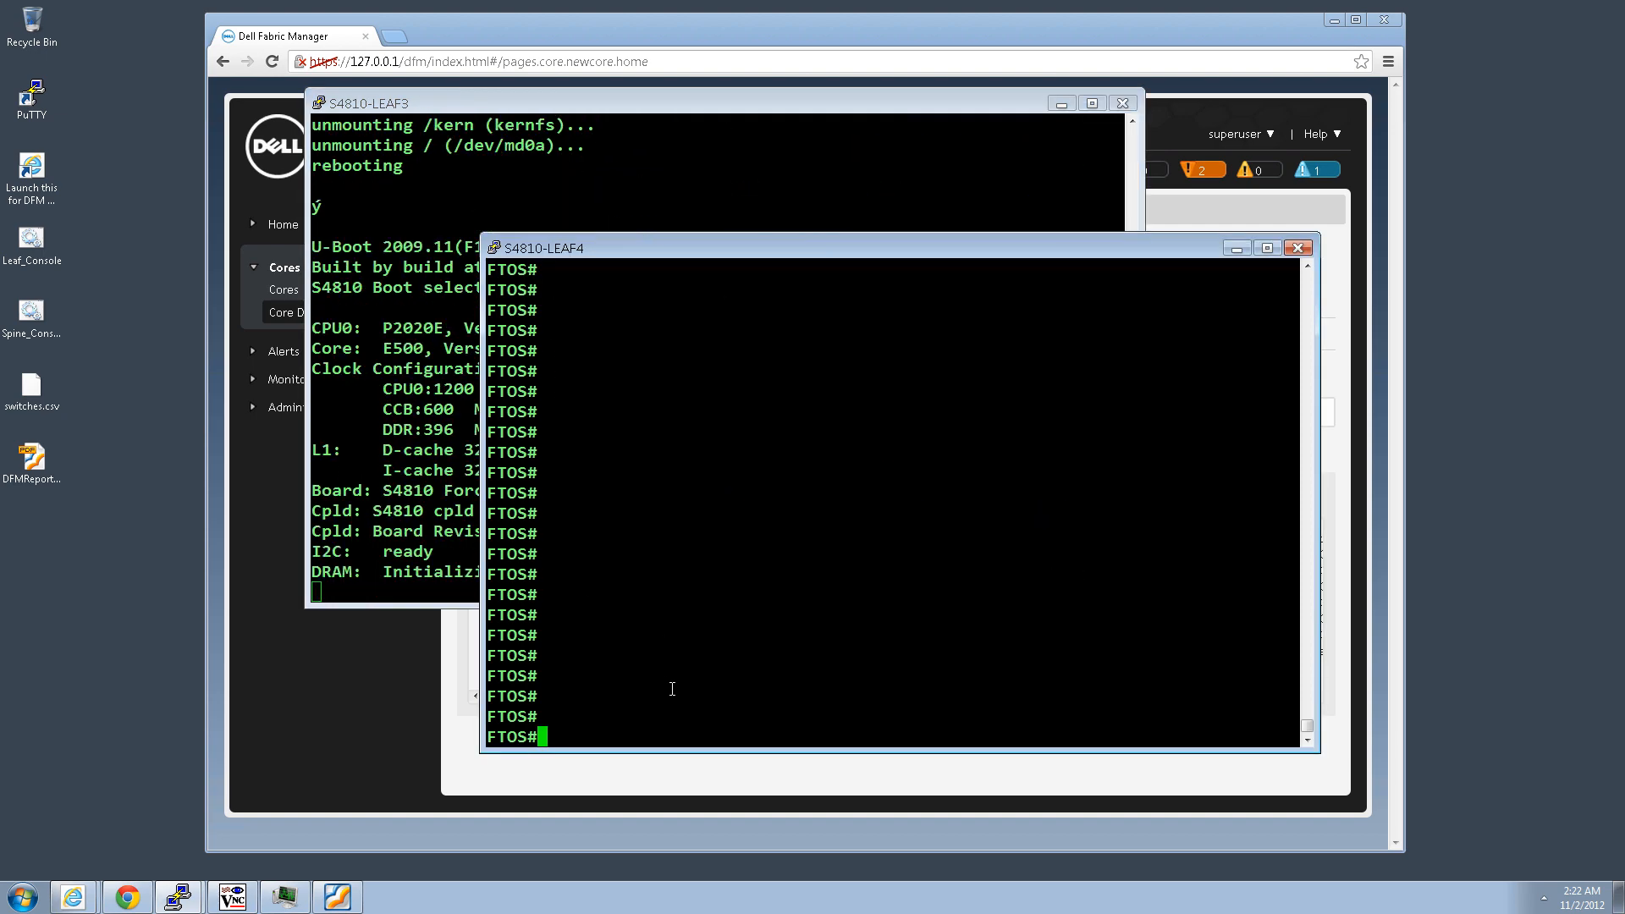
pyautogui.write('reload')
pyautogui.press('Return')
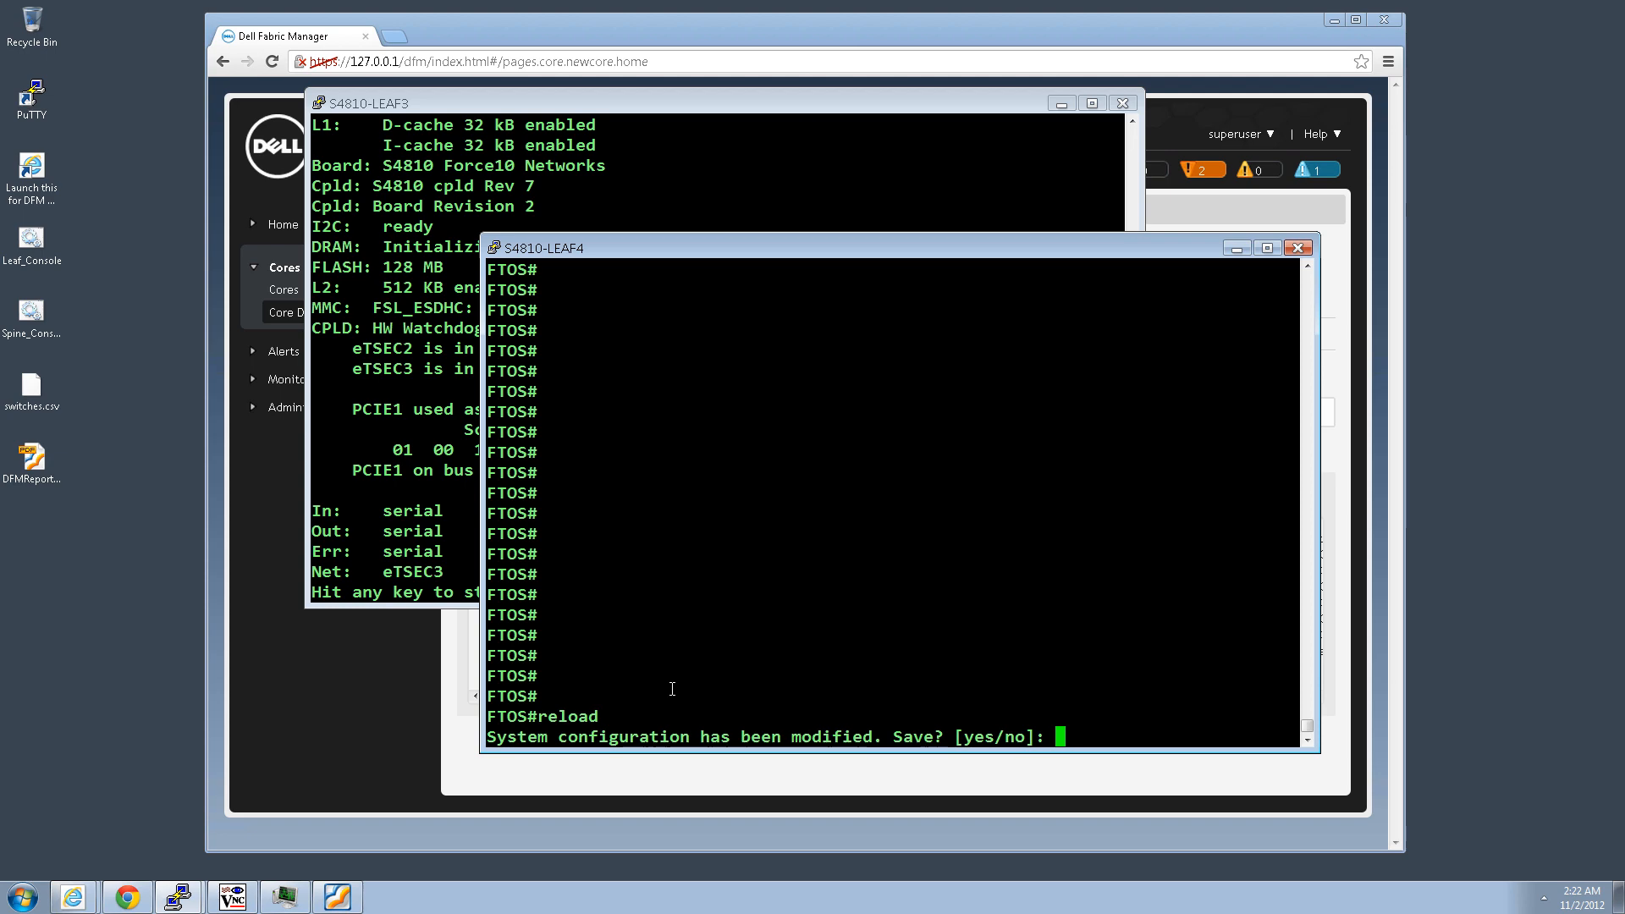
pyautogui.write('no')
pyautogui.press('Return')
pyautogui.write('yes')
pyautogui.press('Return')
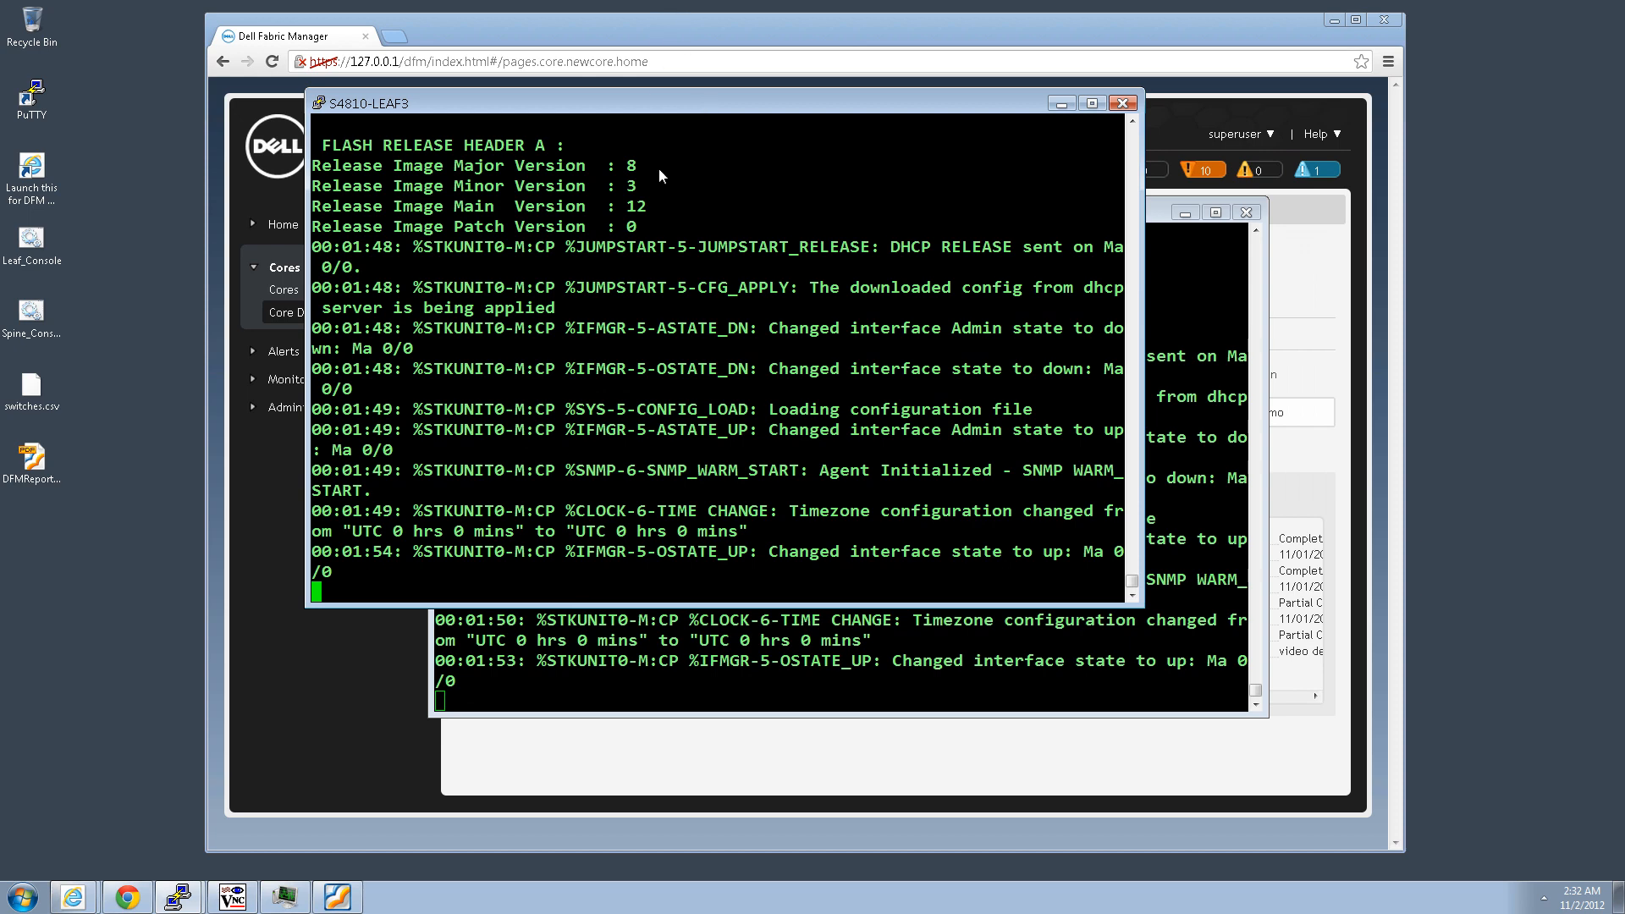
# Check the boot messages and command prompts on the S4810-LEAF3 and S4810-LEAF4 consoles after the reload
pyautogui.press('Return')
pyautogui.press('Return')
pyautogui.press('Return')
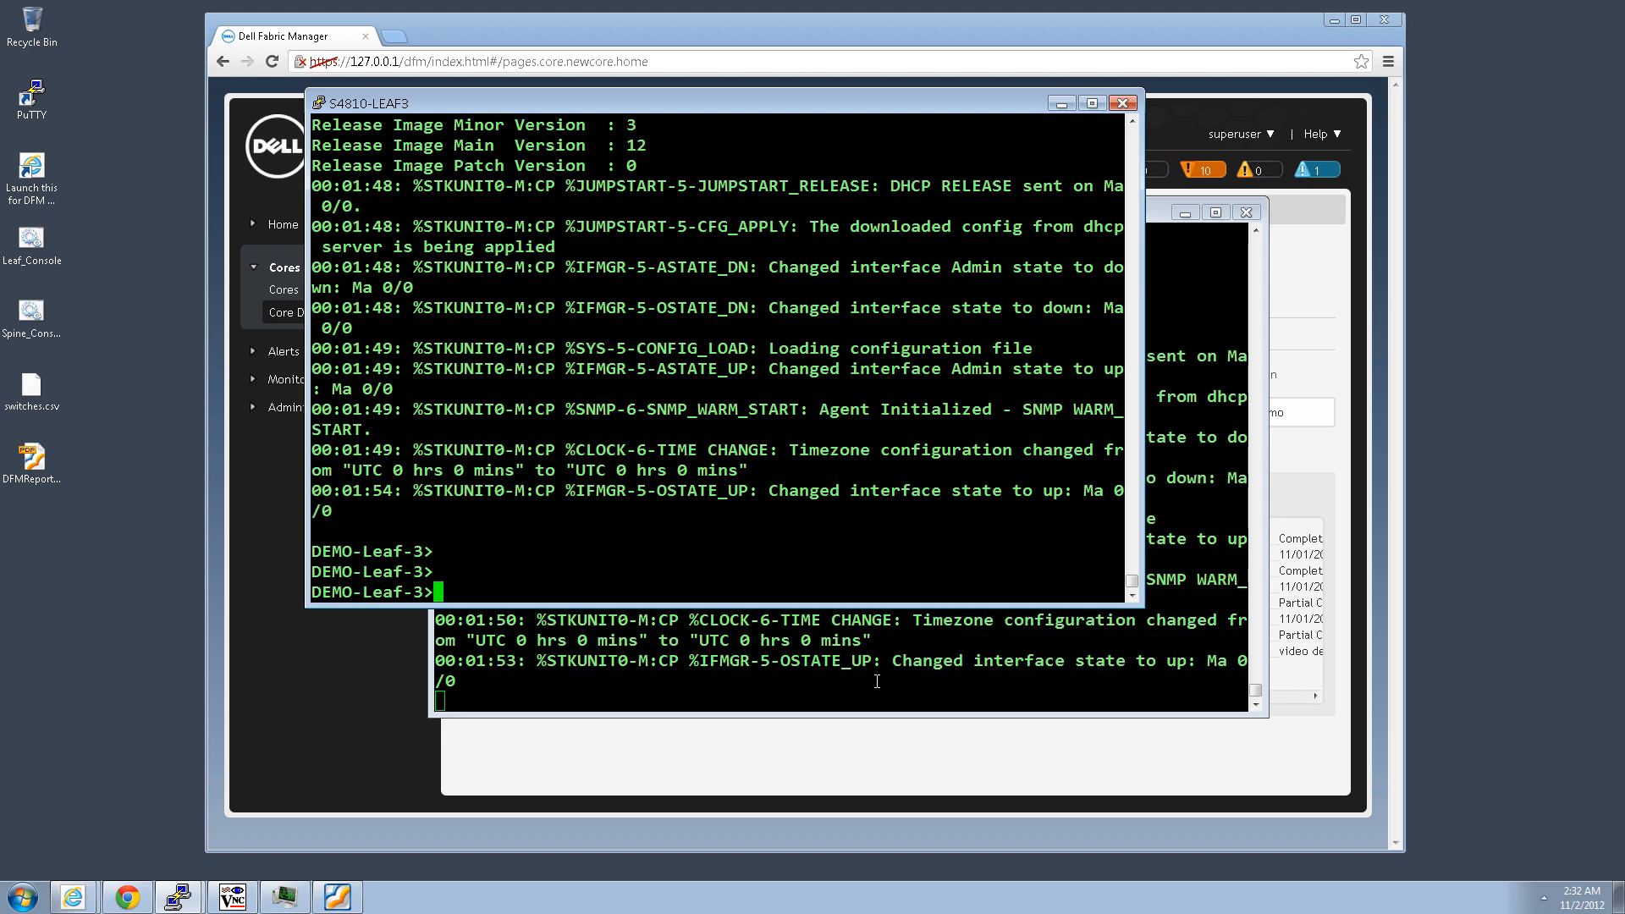
pyautogui.click(877, 681)
pyautogui.press('Return')
pyautogui.press('Return')
pyautogui.press('Return')
pyautogui.press('Return')
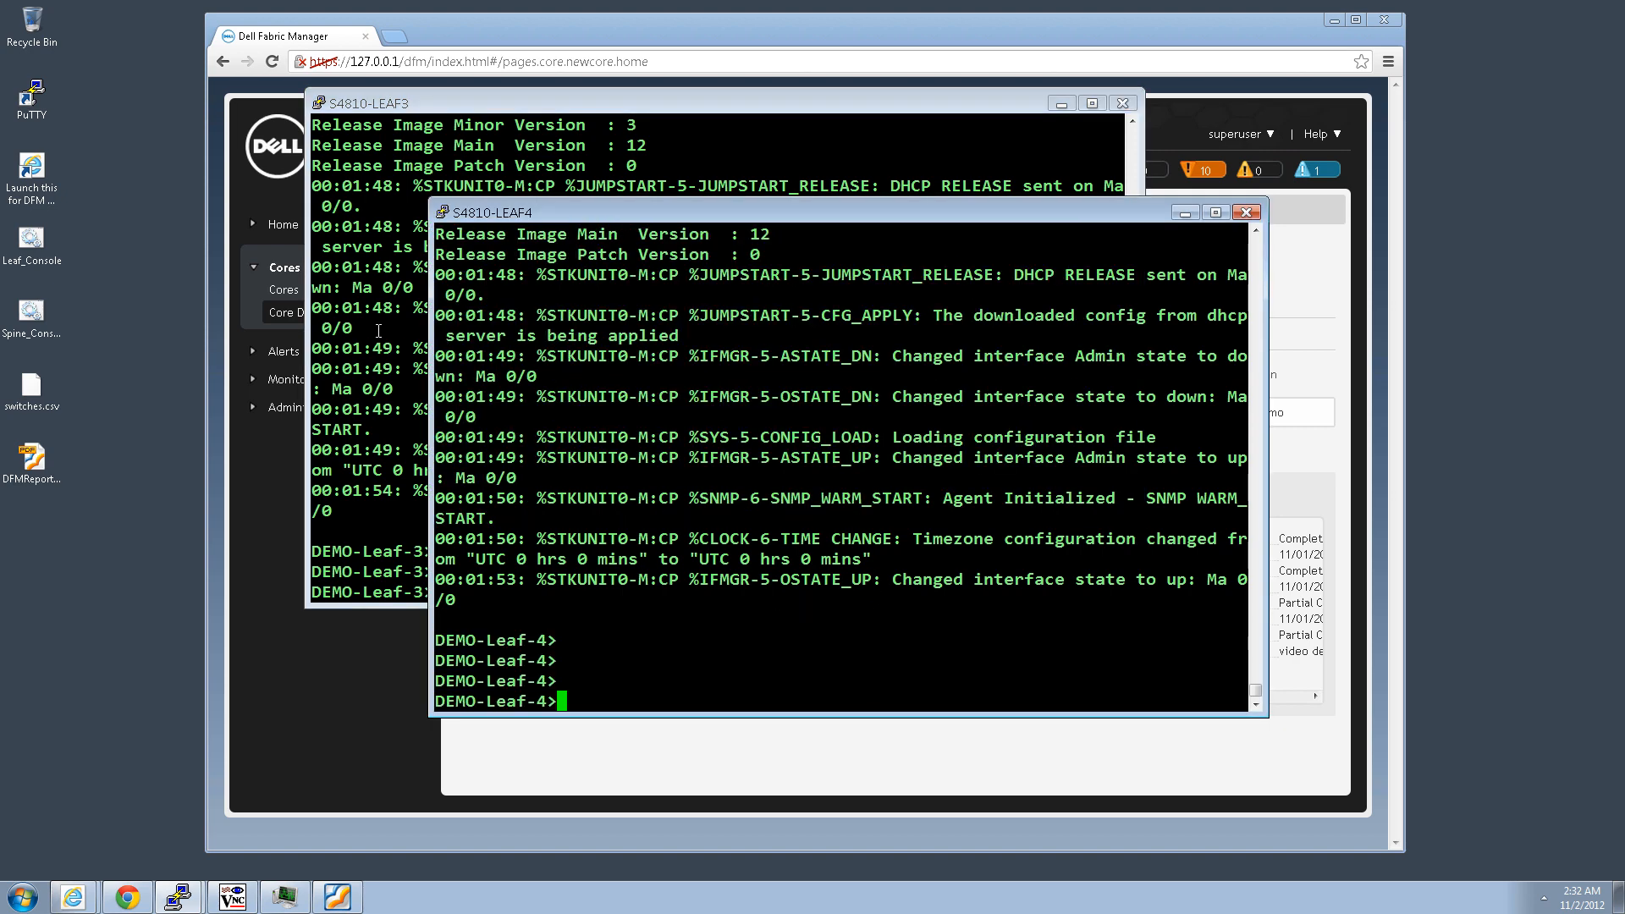
pyautogui.click(379, 330)
pyautogui.press('Return')
pyautogui.press('Return')
pyautogui.press('Return')
pyautogui.click(707, 660)
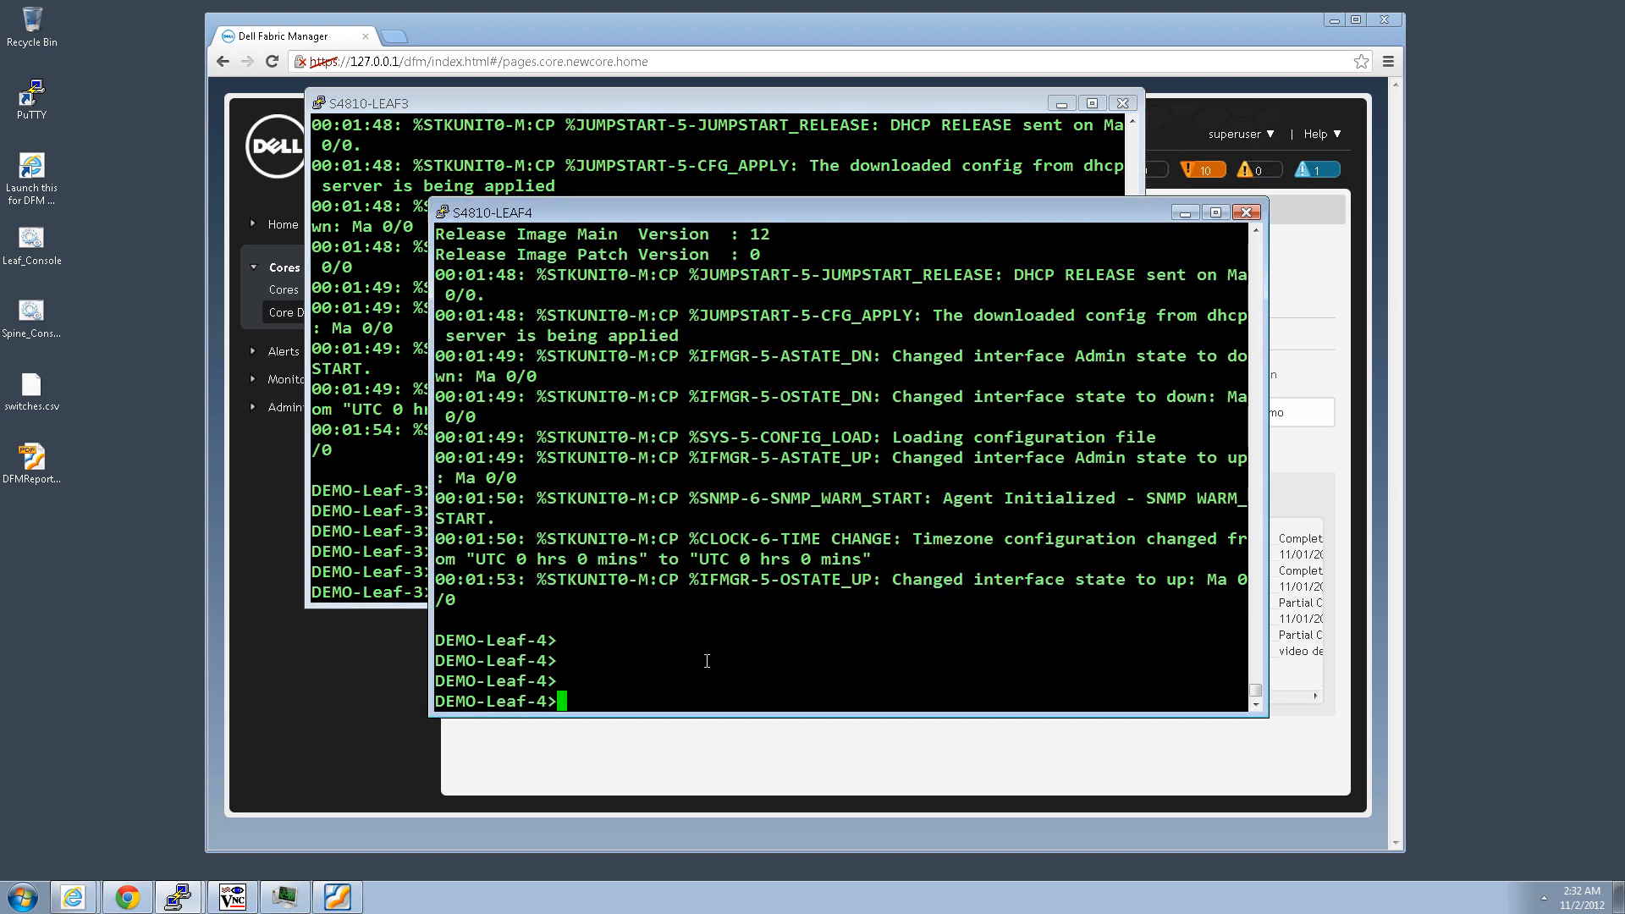
pyautogui.press('Return')
pyautogui.press('Return')
pyautogui.click(341, 309)
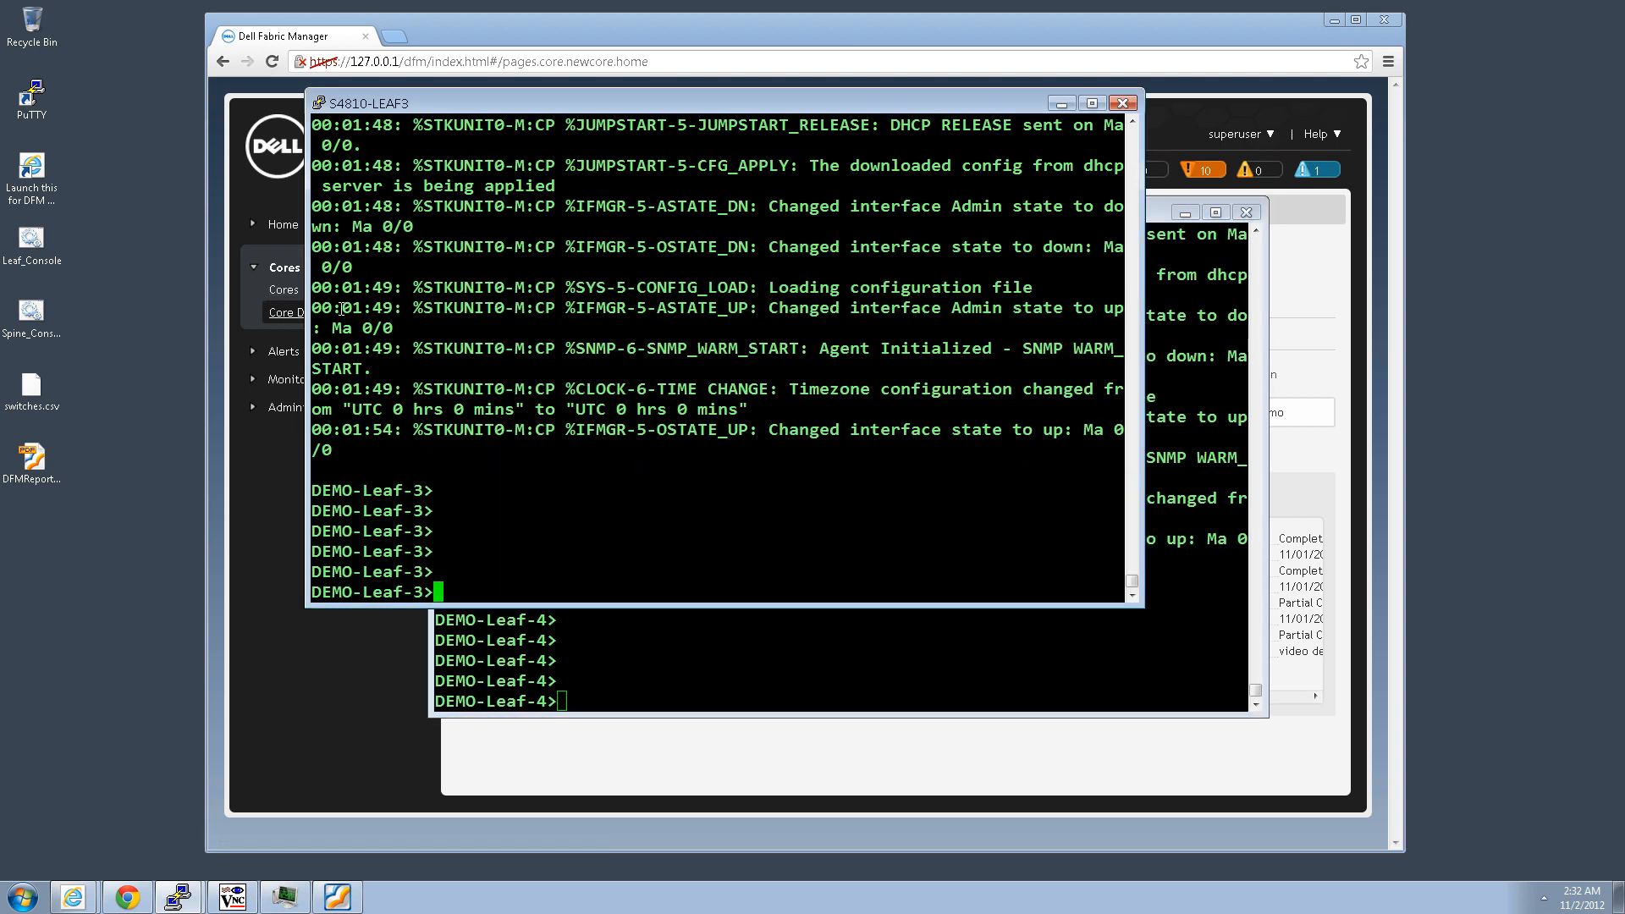
# Enter privileged mode on the DEMO-Leaf-3 console with the en command, supplying the enable password
pyautogui.press('Return')
pyautogui.press('Return')
pyautogui.write('en')
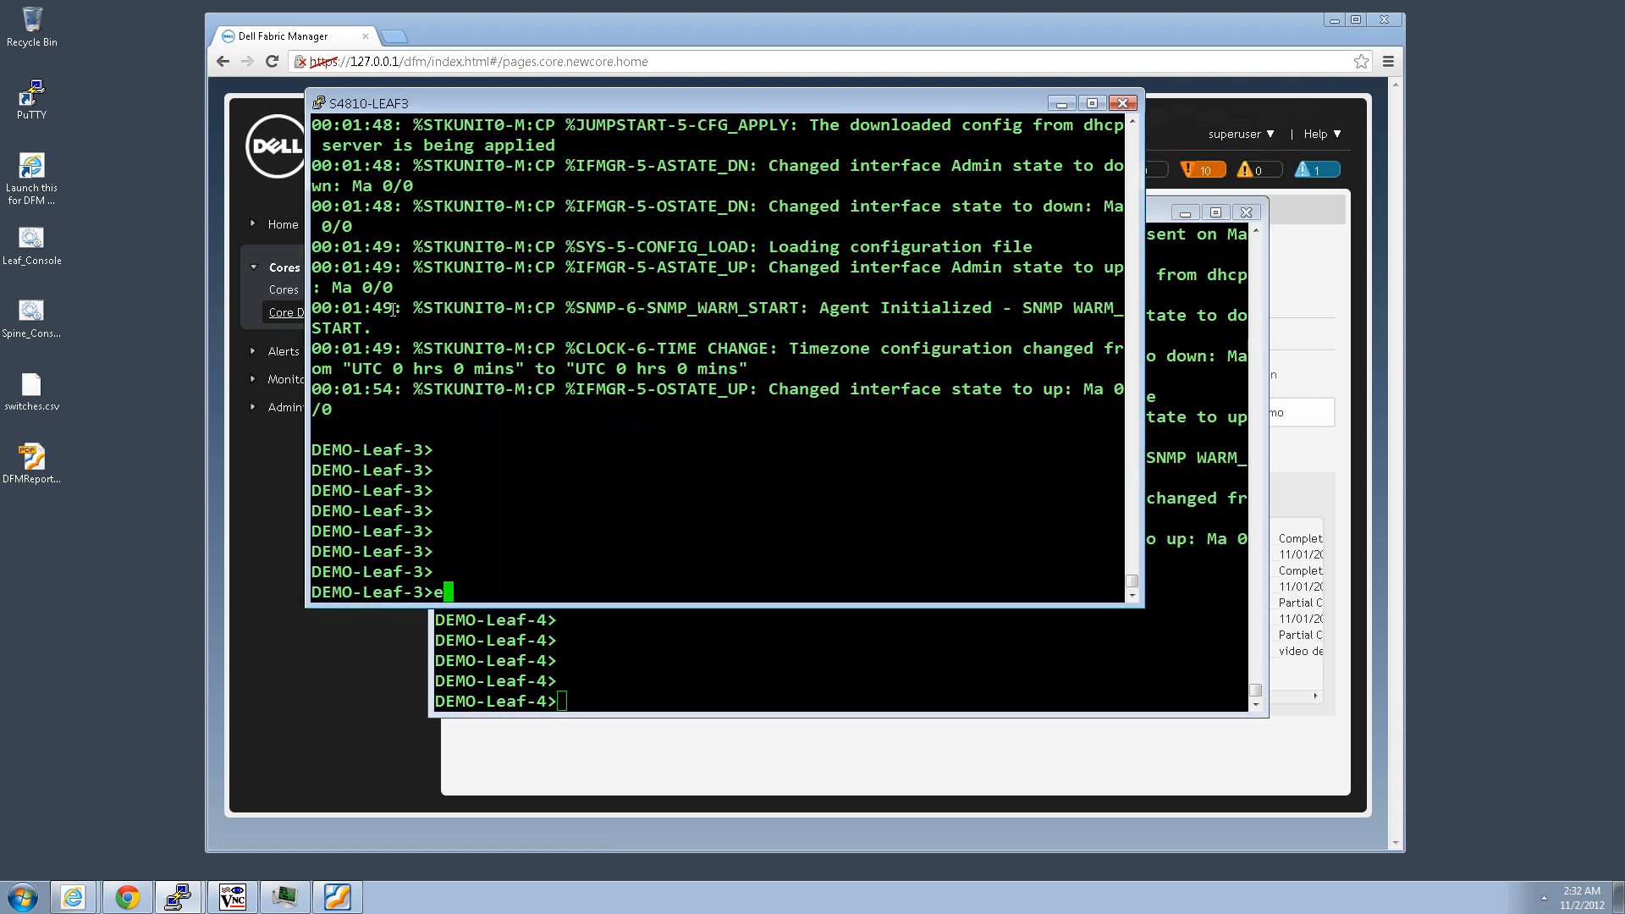
pyautogui.press('Return')
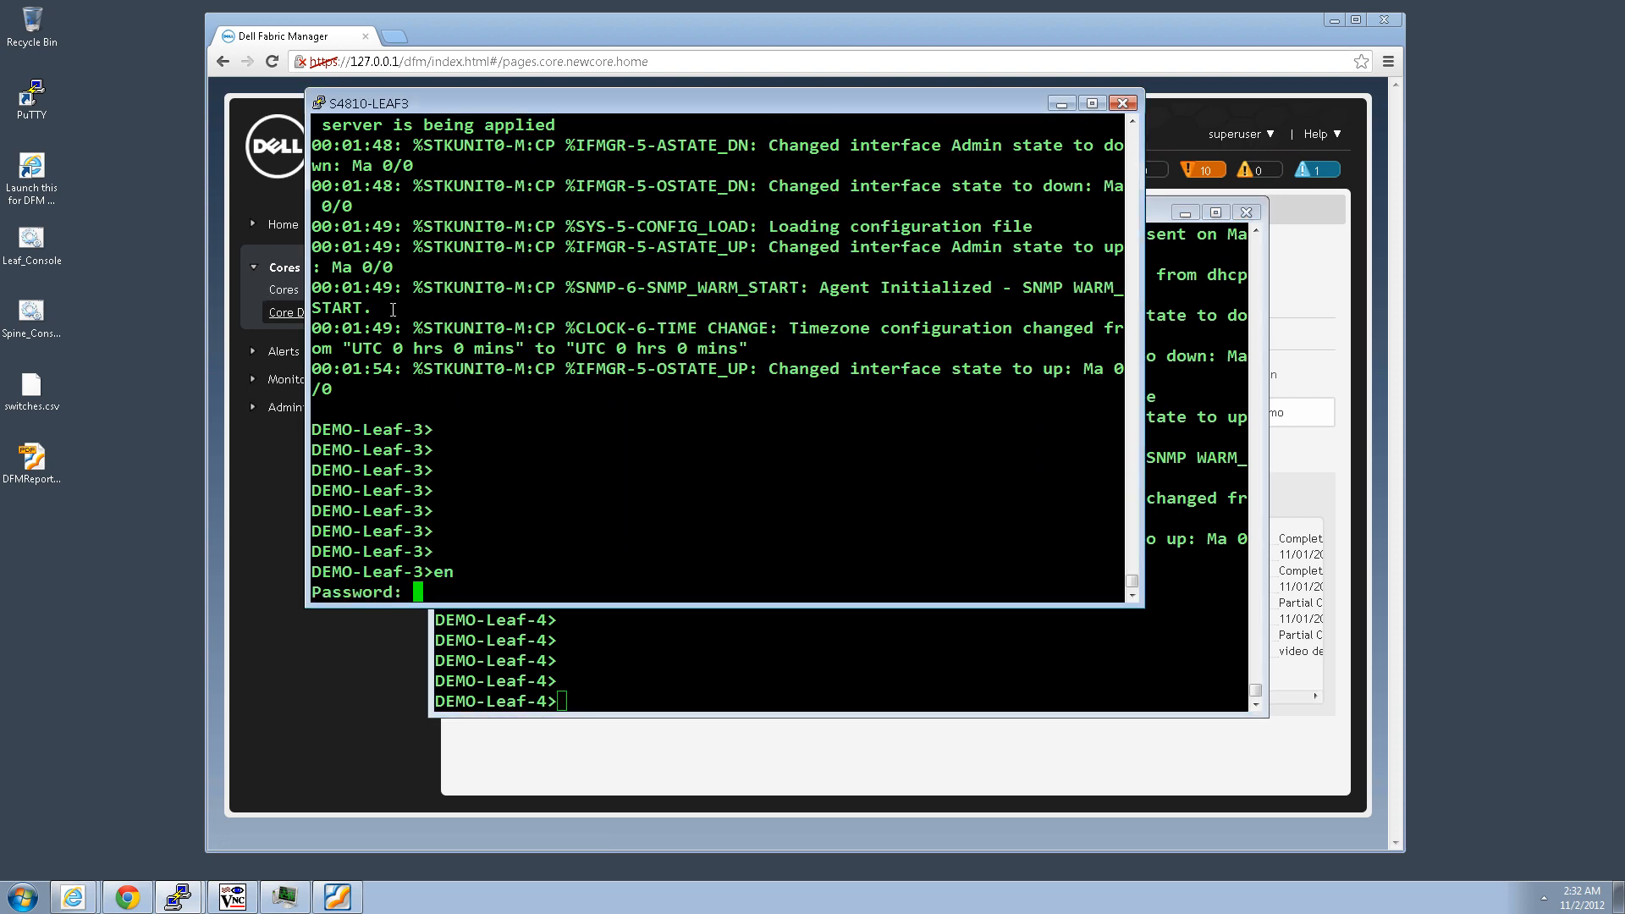
pyautogui.press('Return')
pyautogui.press('Return')
pyautogui.press('Return')
pyautogui.press('Return')
pyautogui.press('Return')
pyautogui.press('Return')
pyautogui.press('Return')
pyautogui.press('Return')
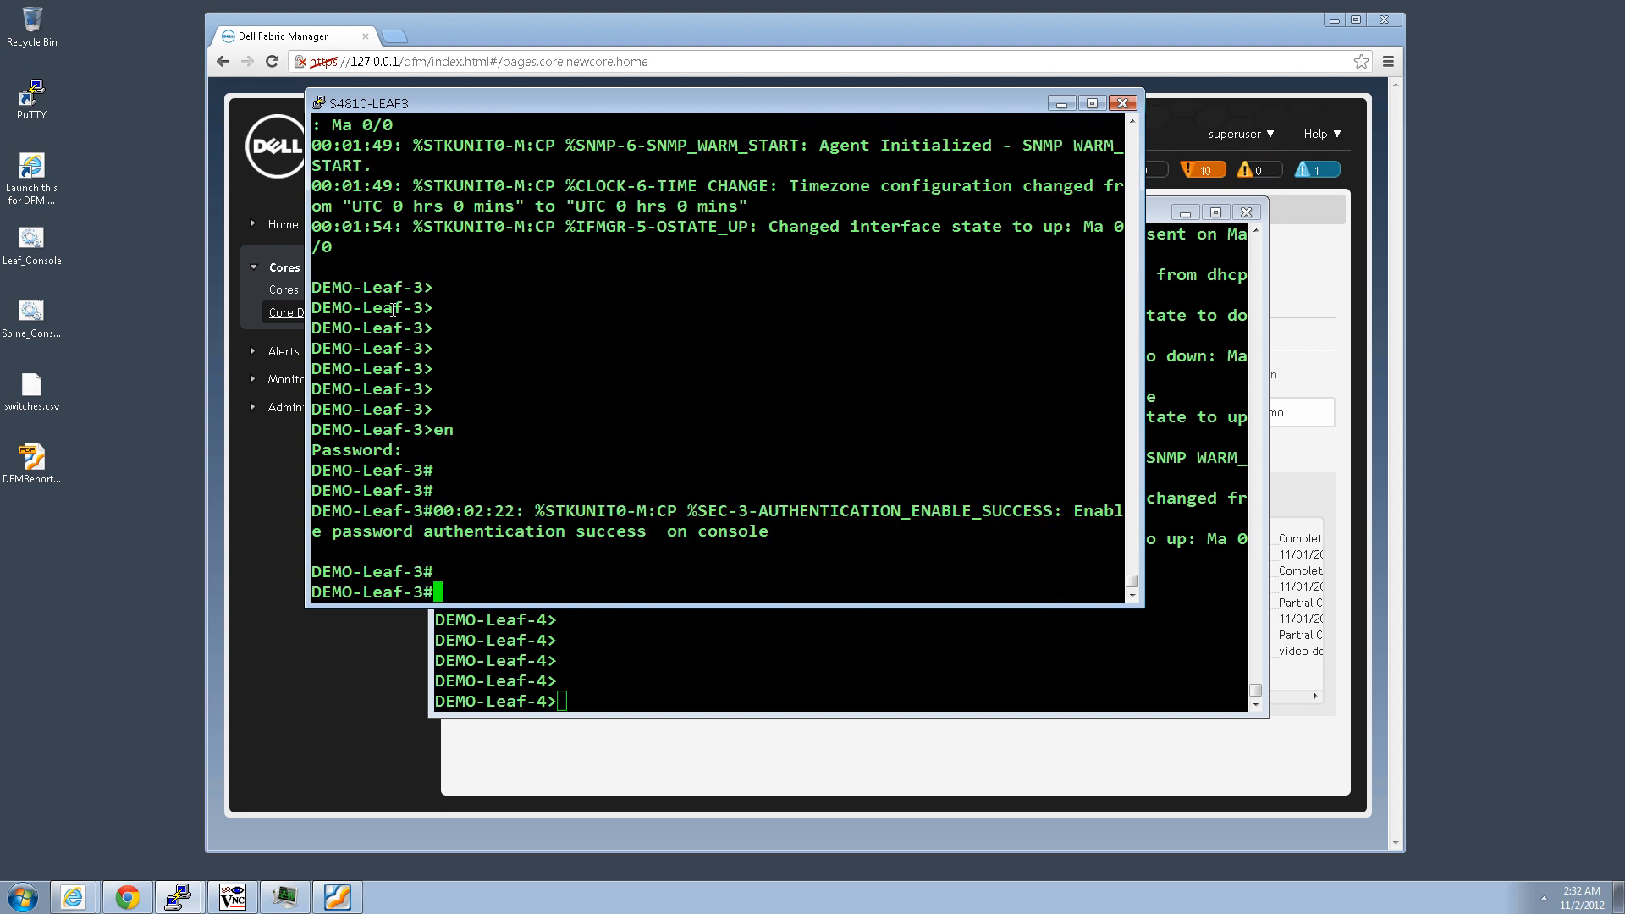
# Run show run in lo 0 on DEMO-Leaf-3 to check the Loopback 0 interface configuration
pyautogui.write('show run')
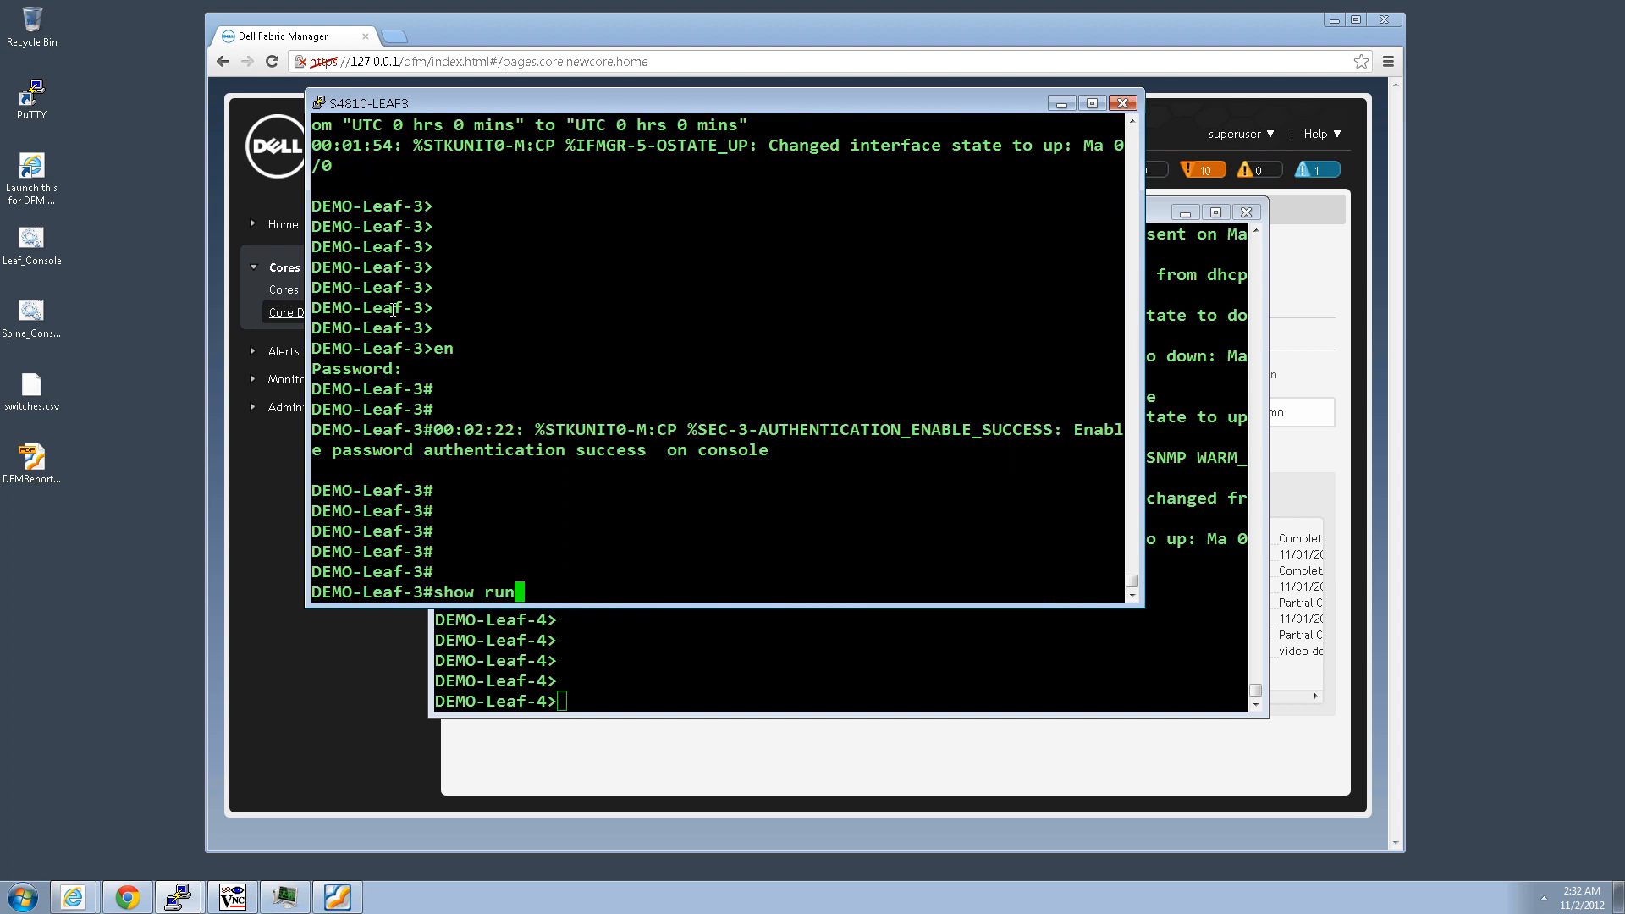
pyautogui.write(' in lo 0')
pyautogui.press('Return')
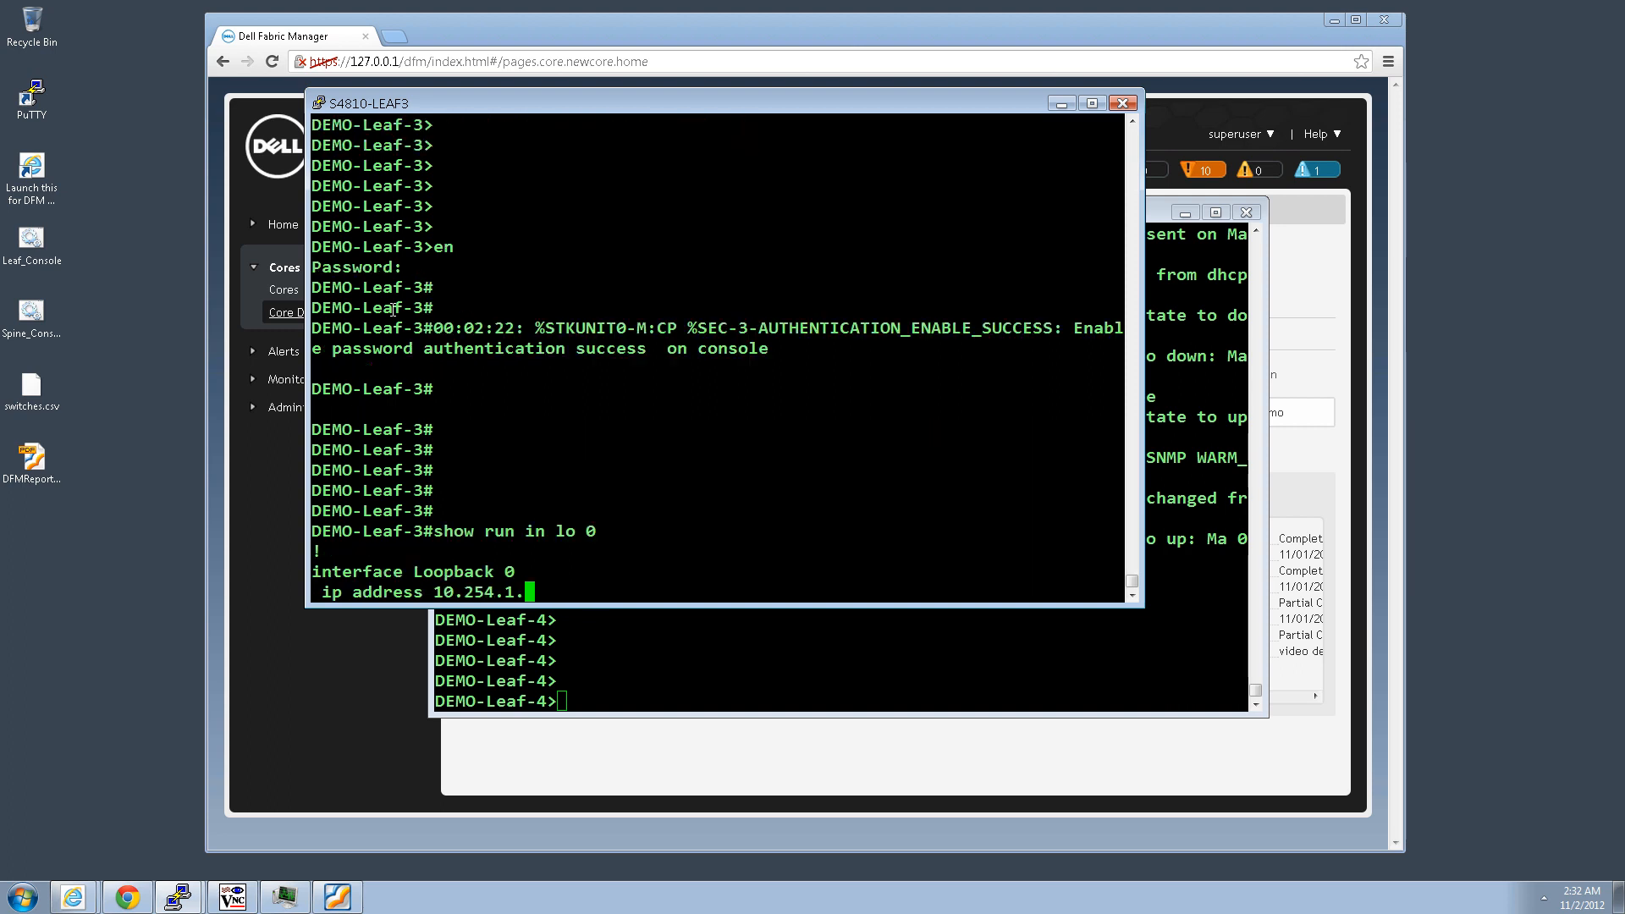
pyautogui.press('Return')
pyautogui.press('Return')
pyautogui.press('Return')
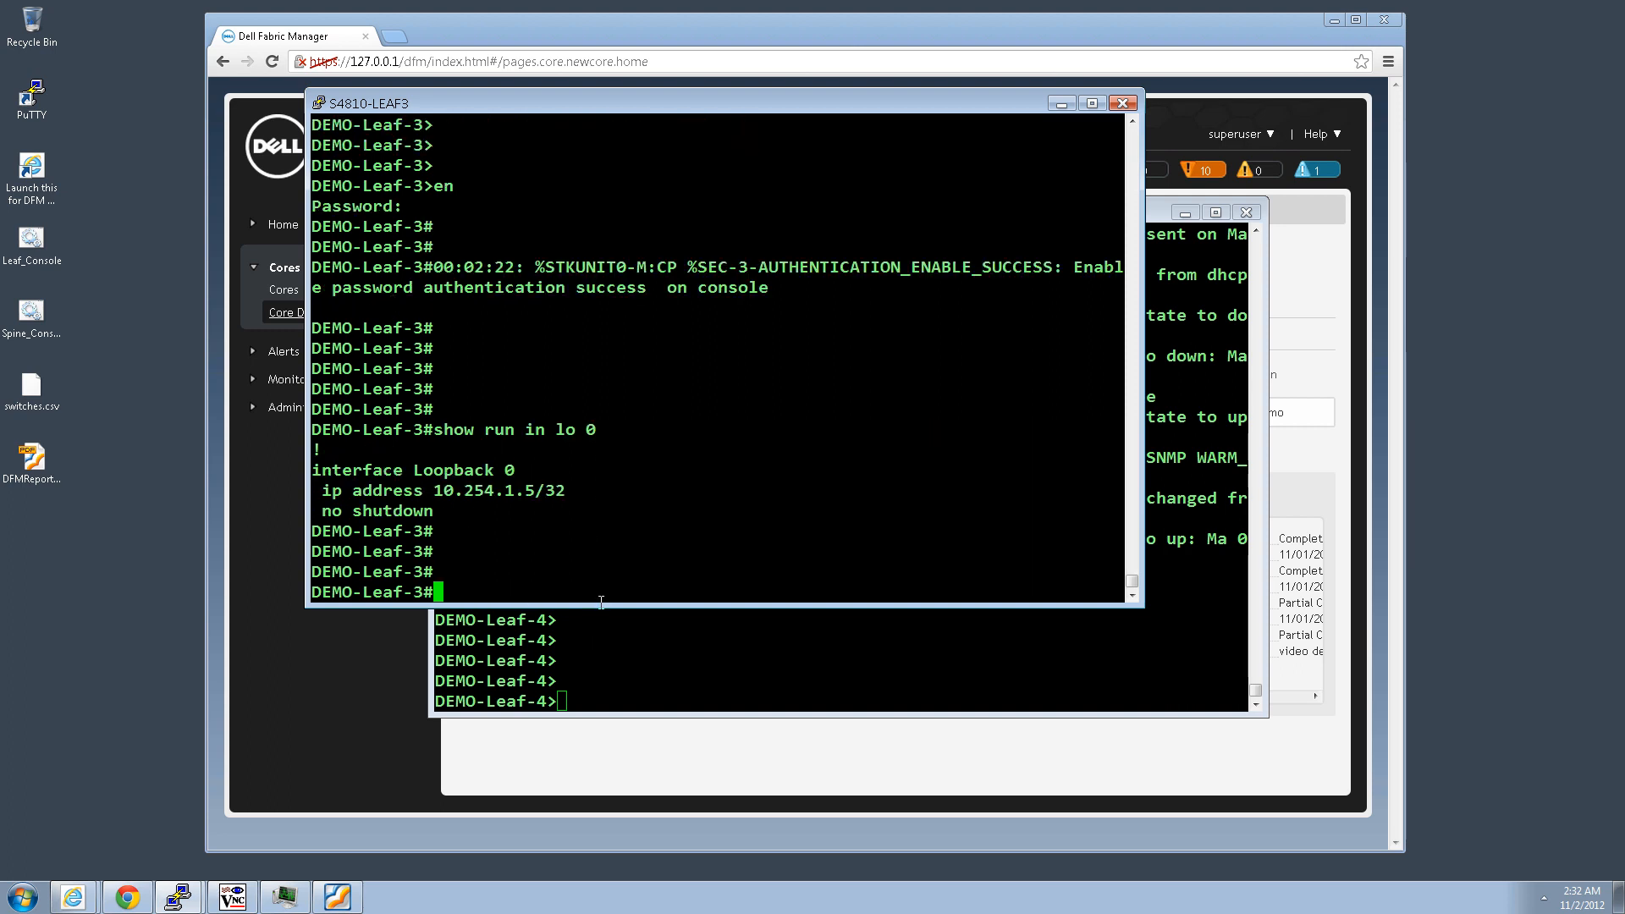
# Run show run ospf on DEMO-Leaf-3 to check for an OSPF configuration
pyautogui.write('show run ospf')
pyautogui.press('Return')
pyautogui.press('Return')
pyautogui.press('Return')
pyautogui.press('Return')
pyautogui.press('Return')
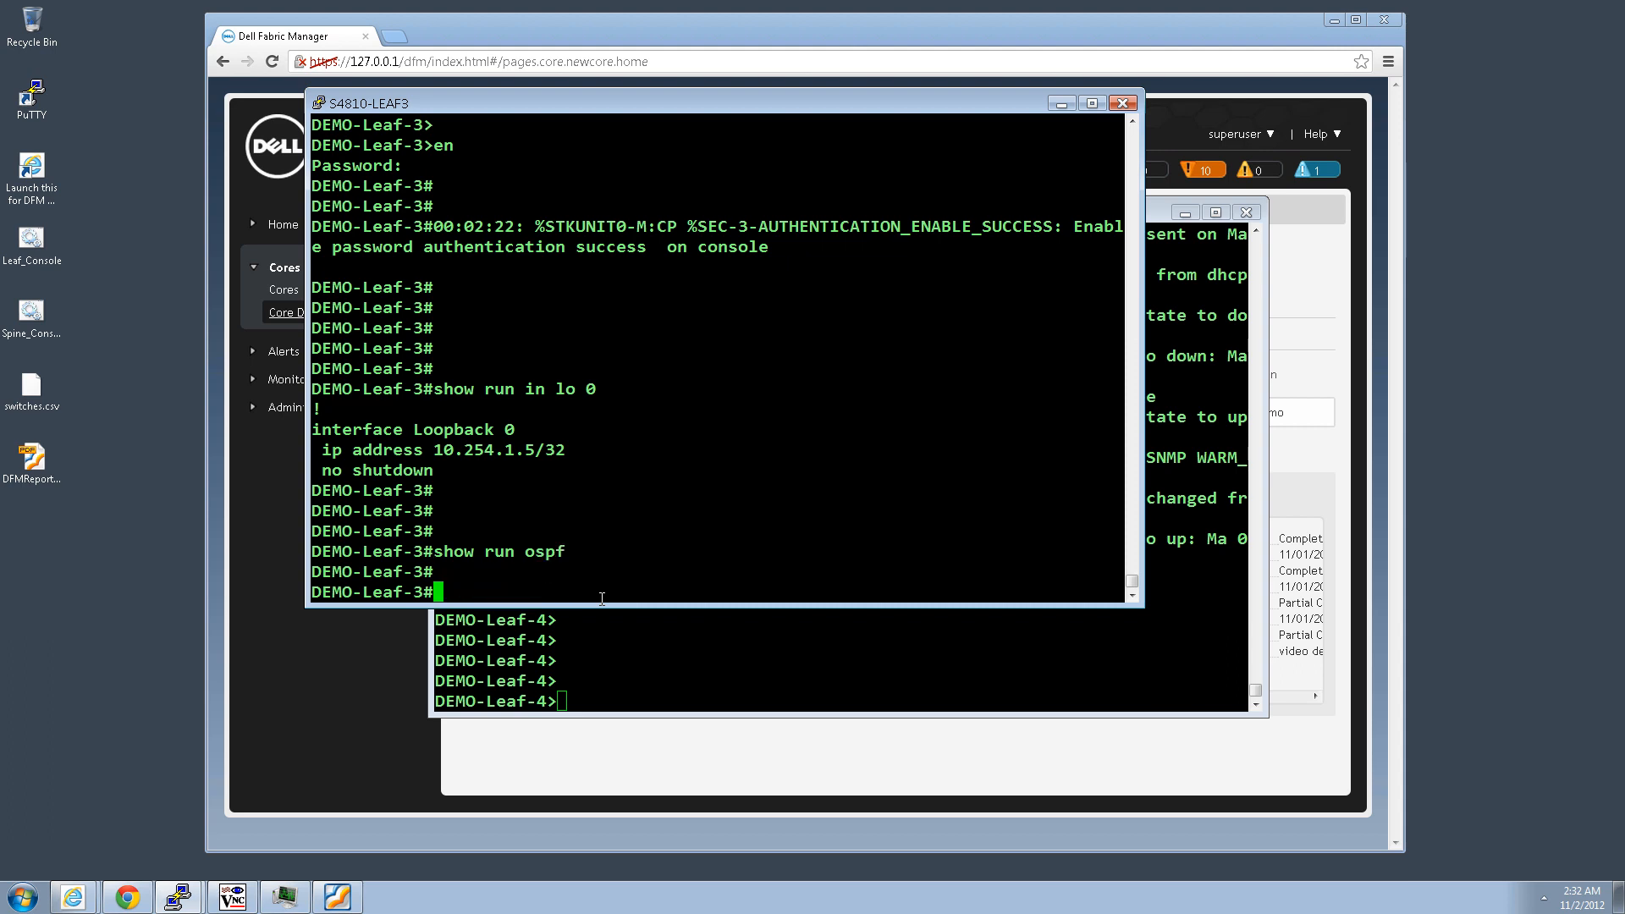
# Run show run snmp on DEMO-Leaf-3 to check its SNMP community, trap and host settings
pyautogui.write('show run ')
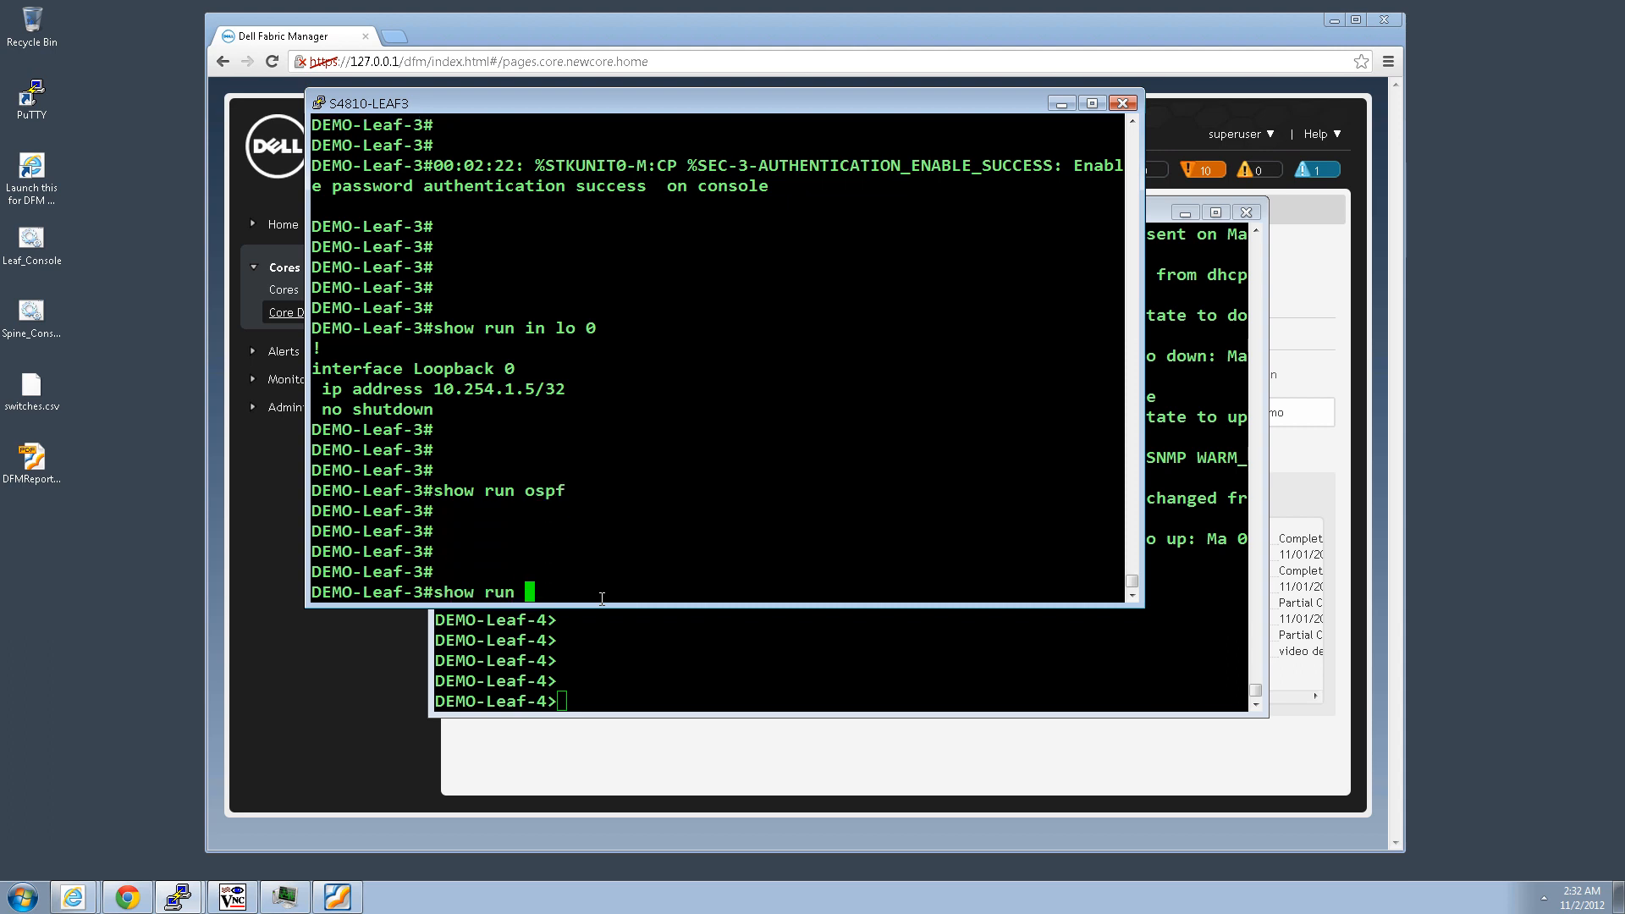
pyautogui.write('snmp')
pyautogui.press('Return')
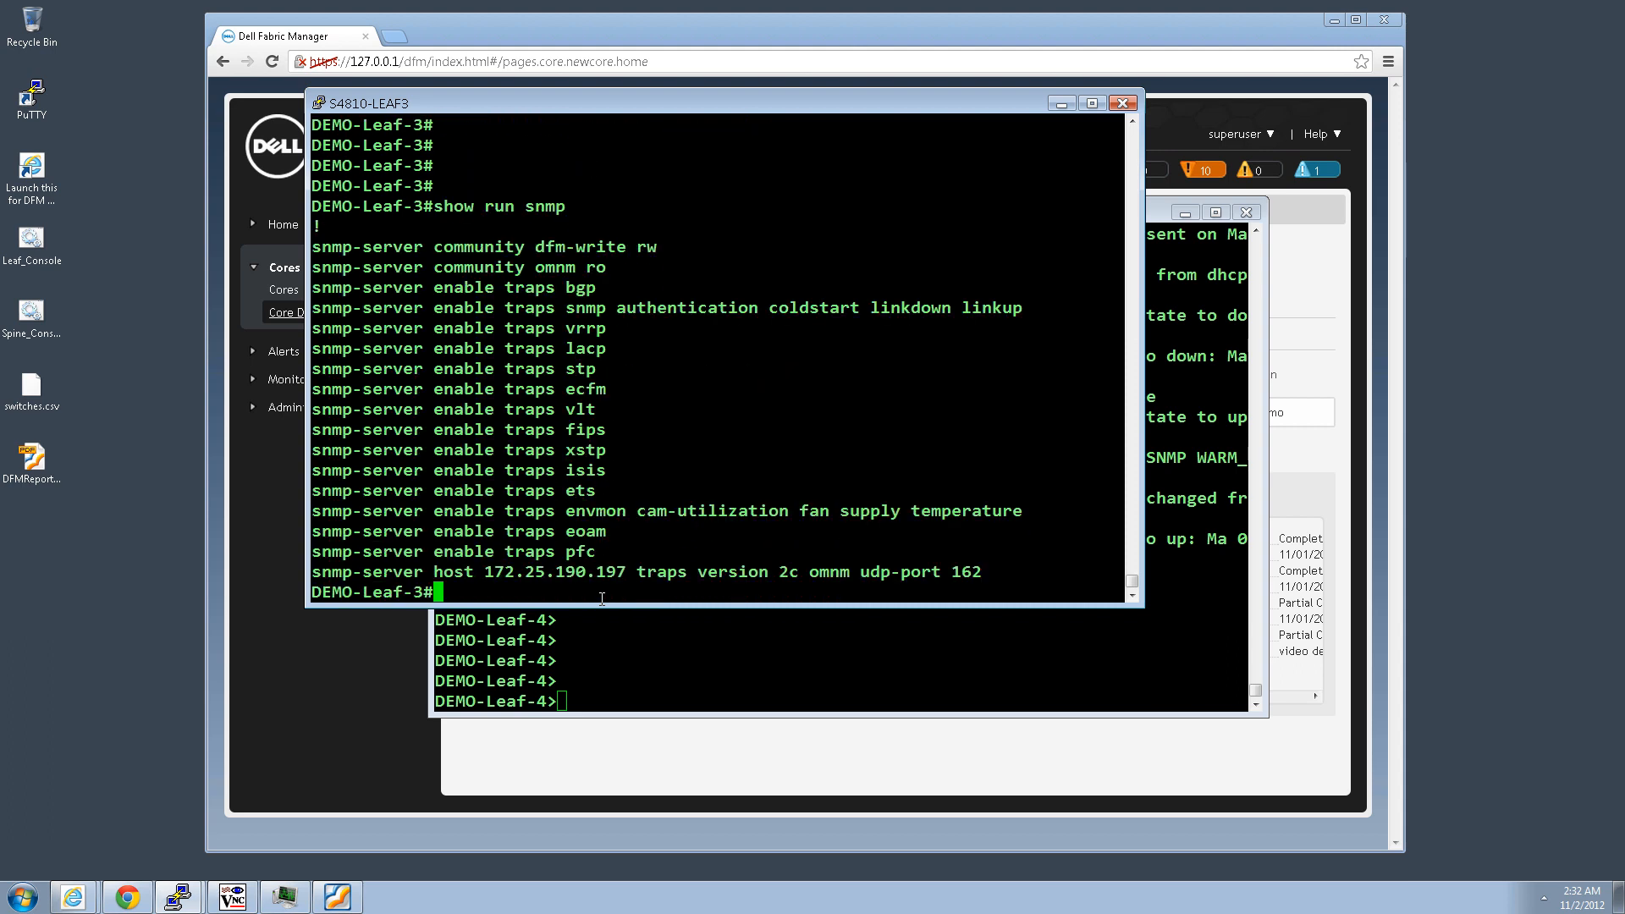
pyautogui.press('Return')
pyautogui.press('Return')
pyautogui.press('Return')
pyautogui.press('Return')
pyautogui.press('Return')
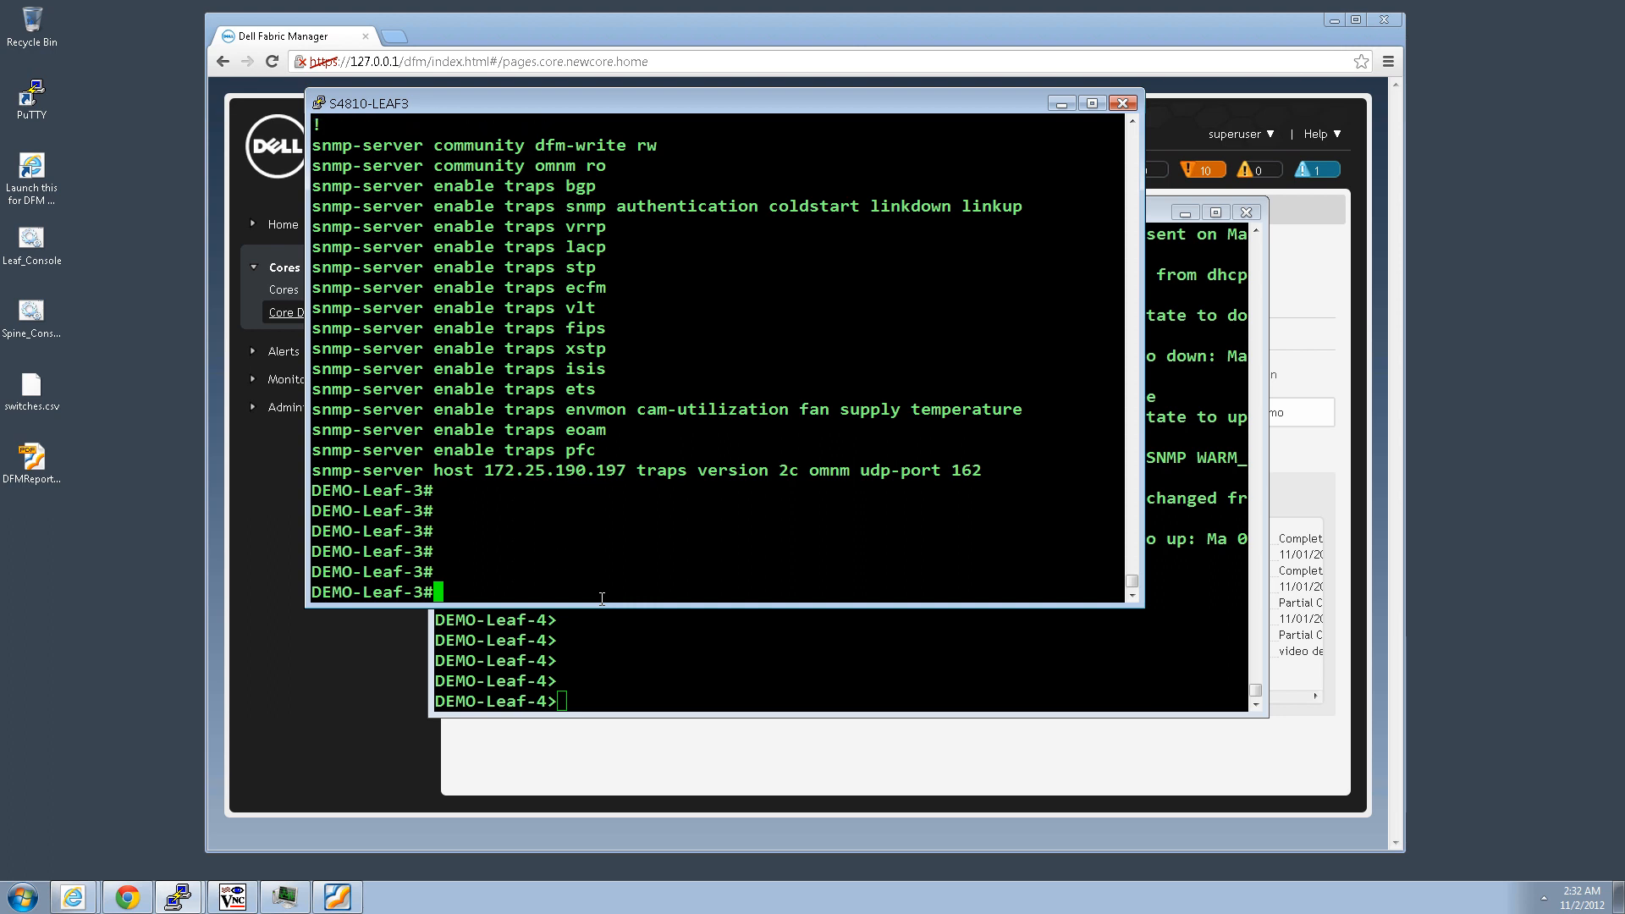
# Run show run user on DEMO-Leaf-3 to check the configured user accounts
pyautogui.write('show run user')
pyautogui.press('Return')
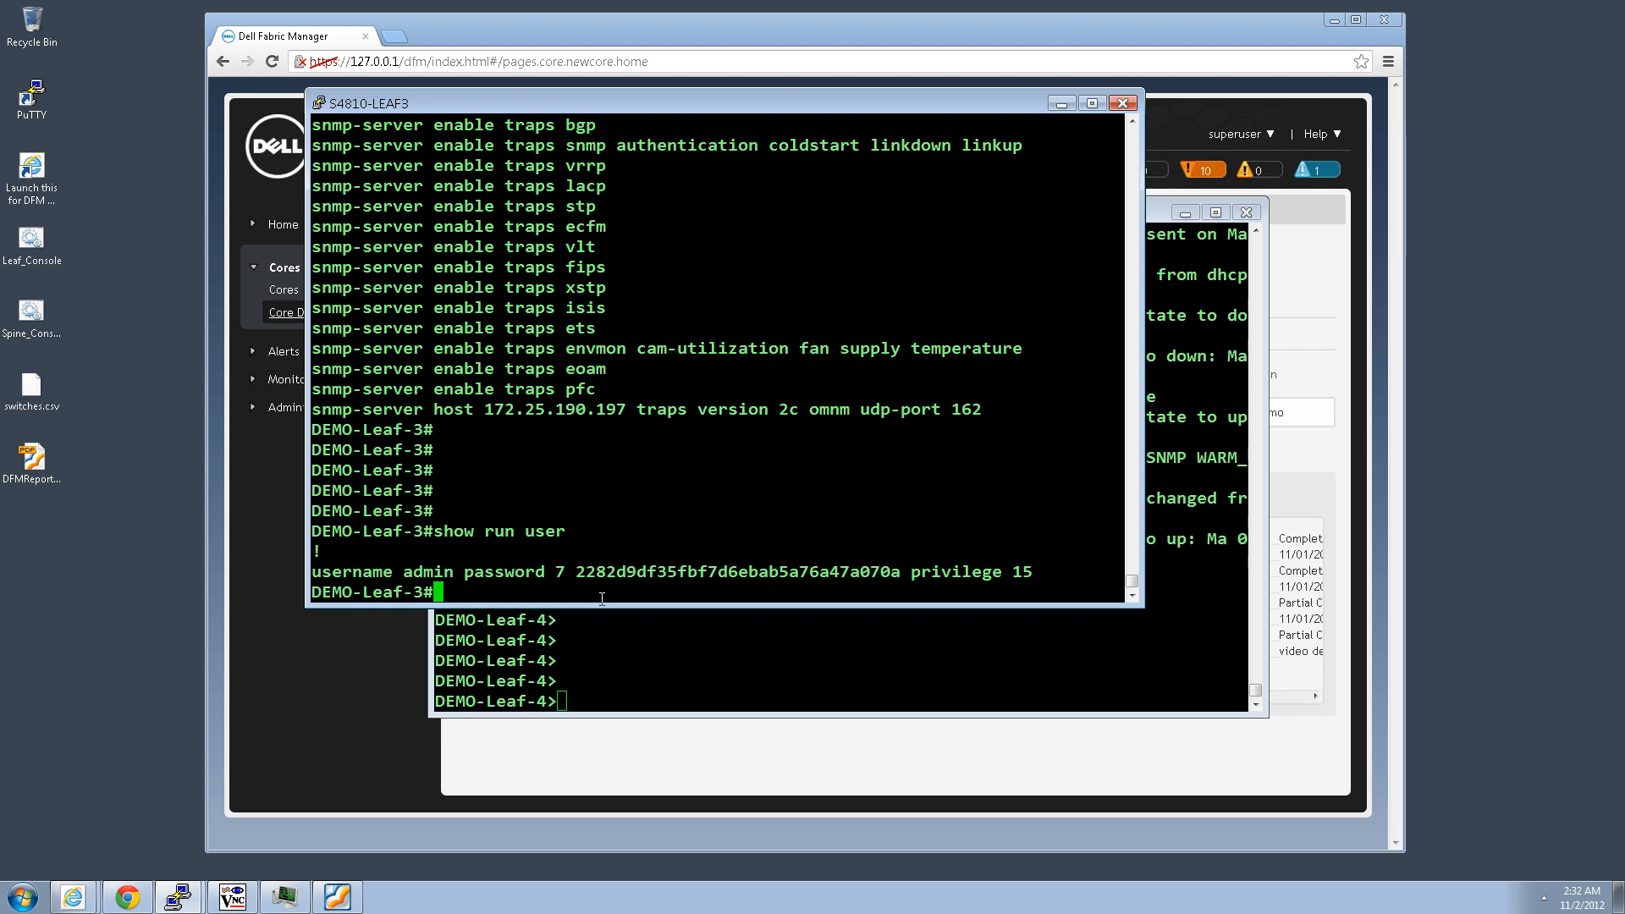
pyautogui.press('Return')
pyautogui.press('Return')
pyautogui.press('Return')
pyautogui.press('Return')
pyautogui.press('Return')
pyautogui.press('Return')
pyautogui.press('Return')
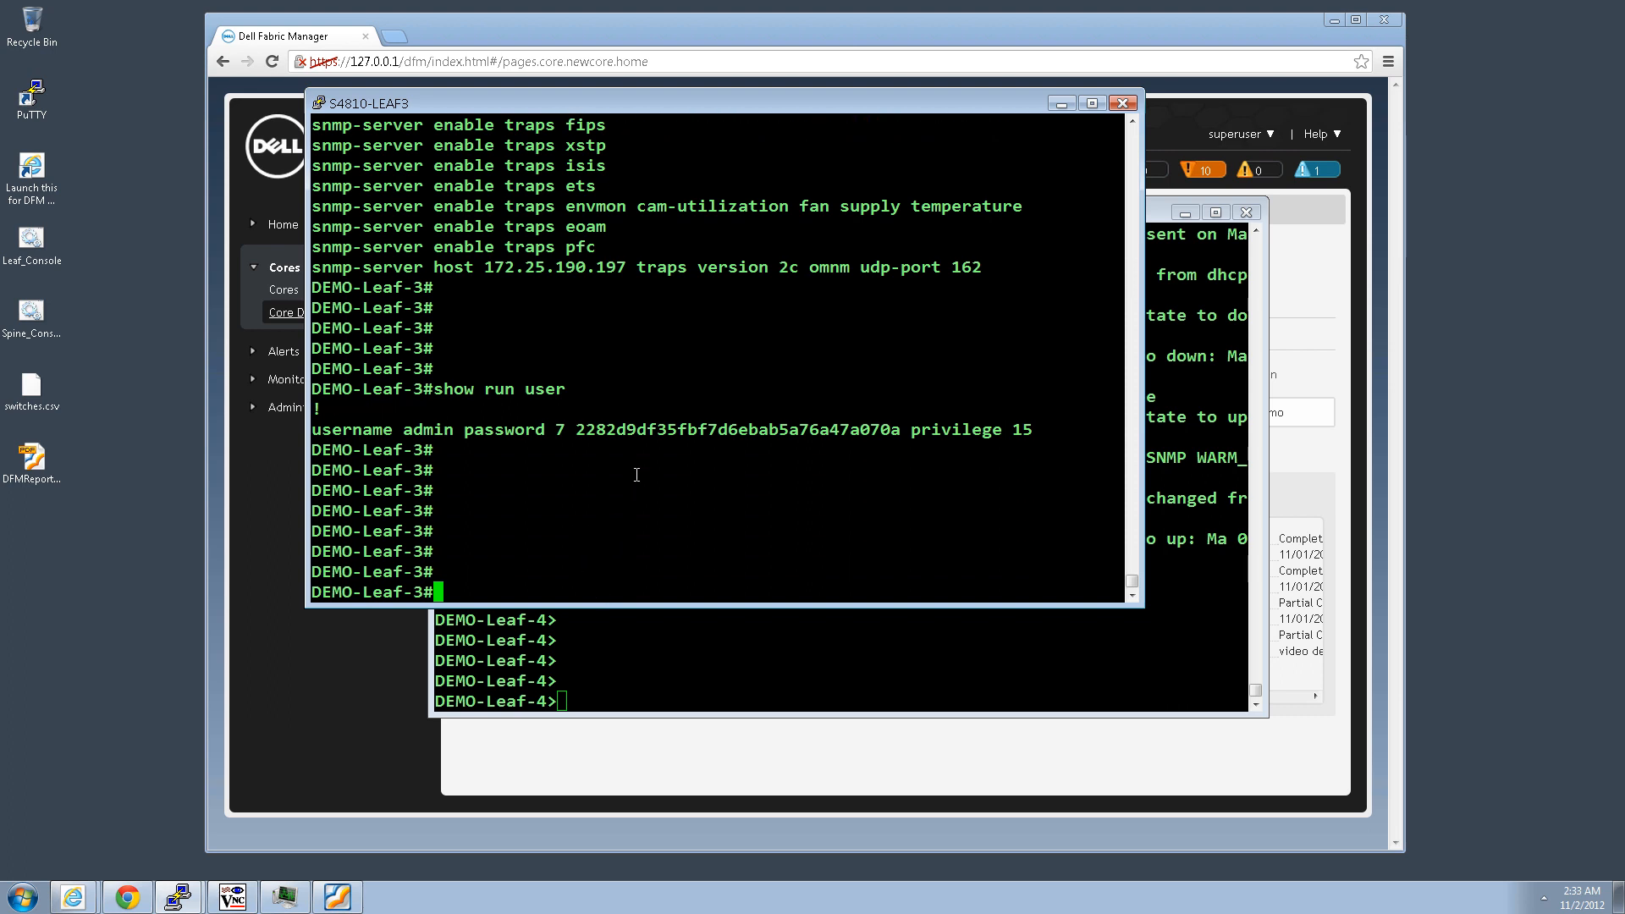
# Switch to Dell Fabric Manager, start Deploy and Validate Core for the DEMO core, and continue past the DHCP notice
pyautogui.click(660, 663)
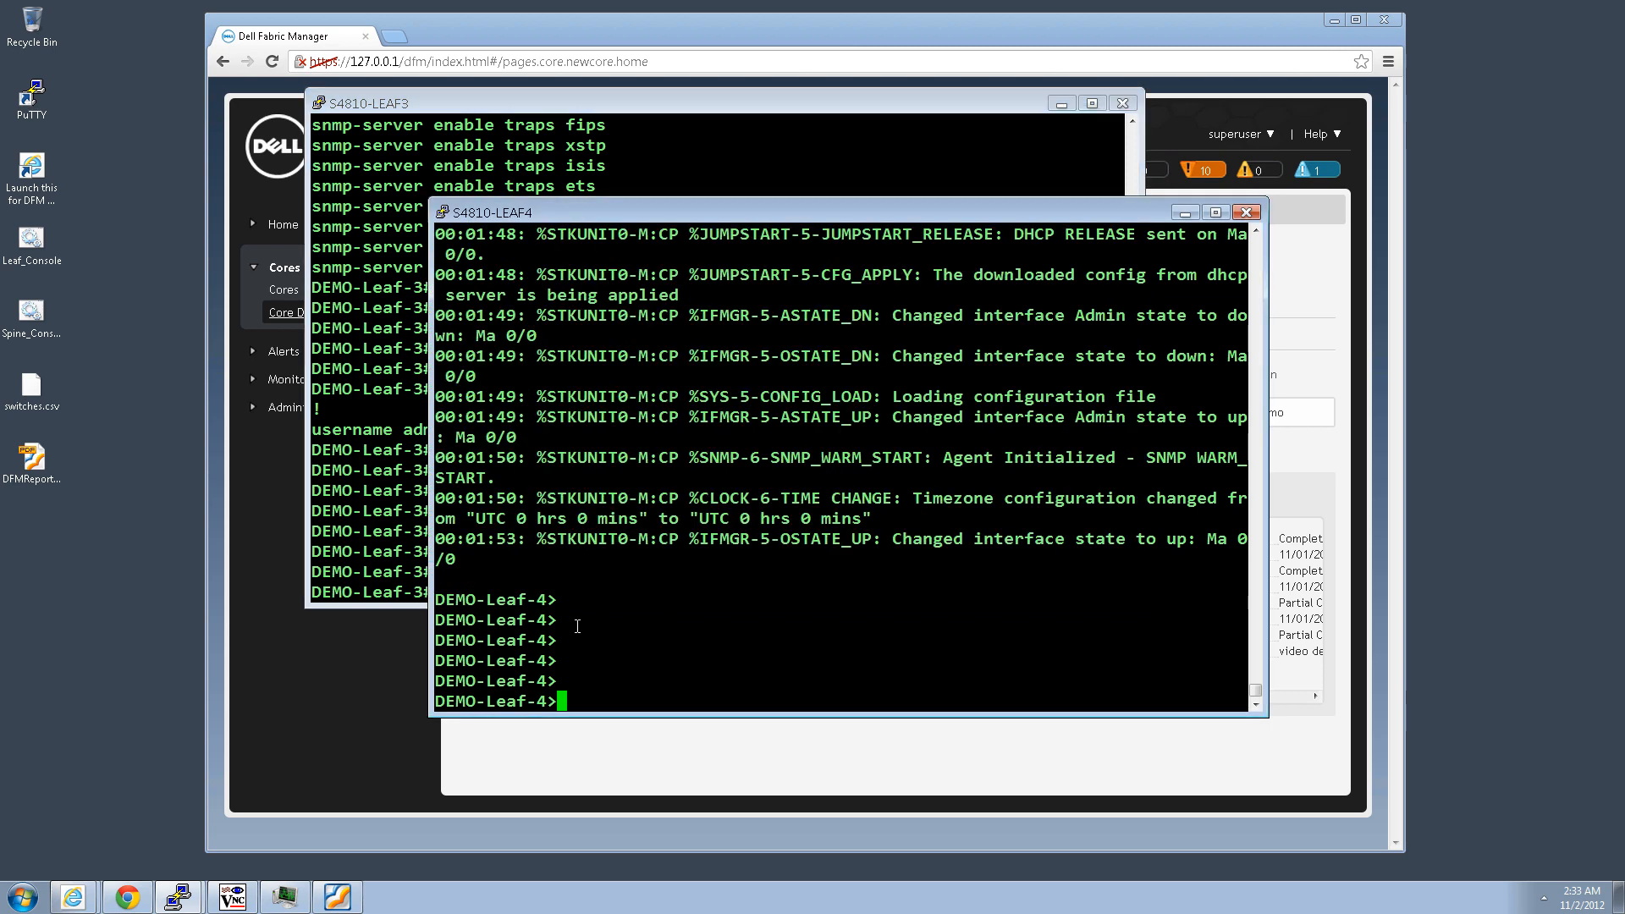
pyautogui.click(734, 22)
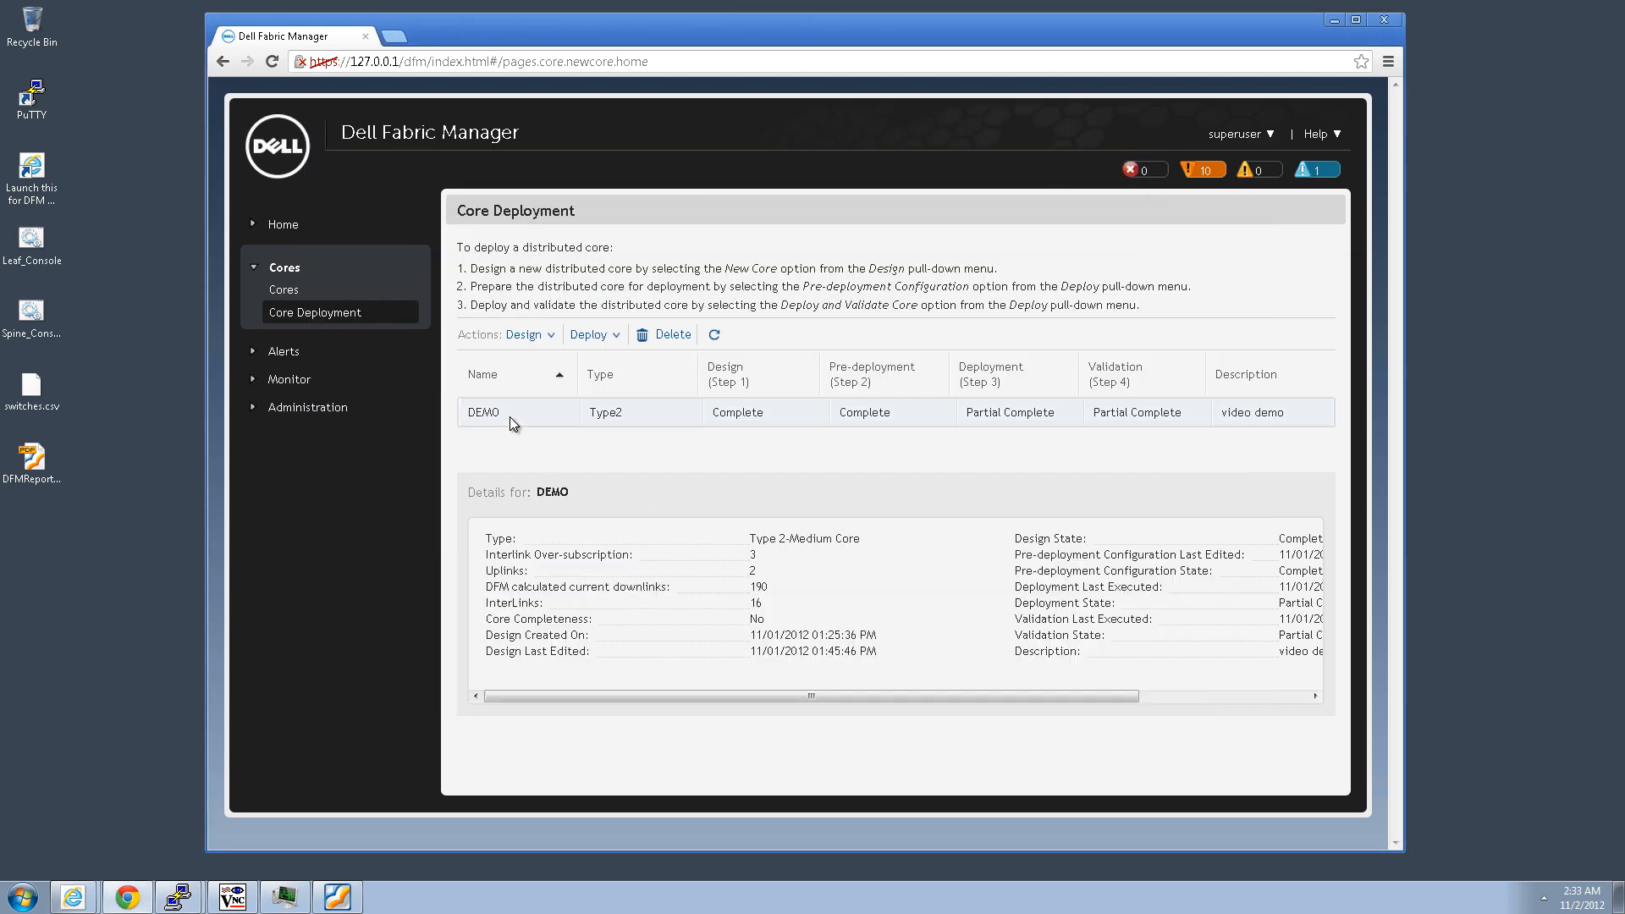
pyautogui.click(509, 417)
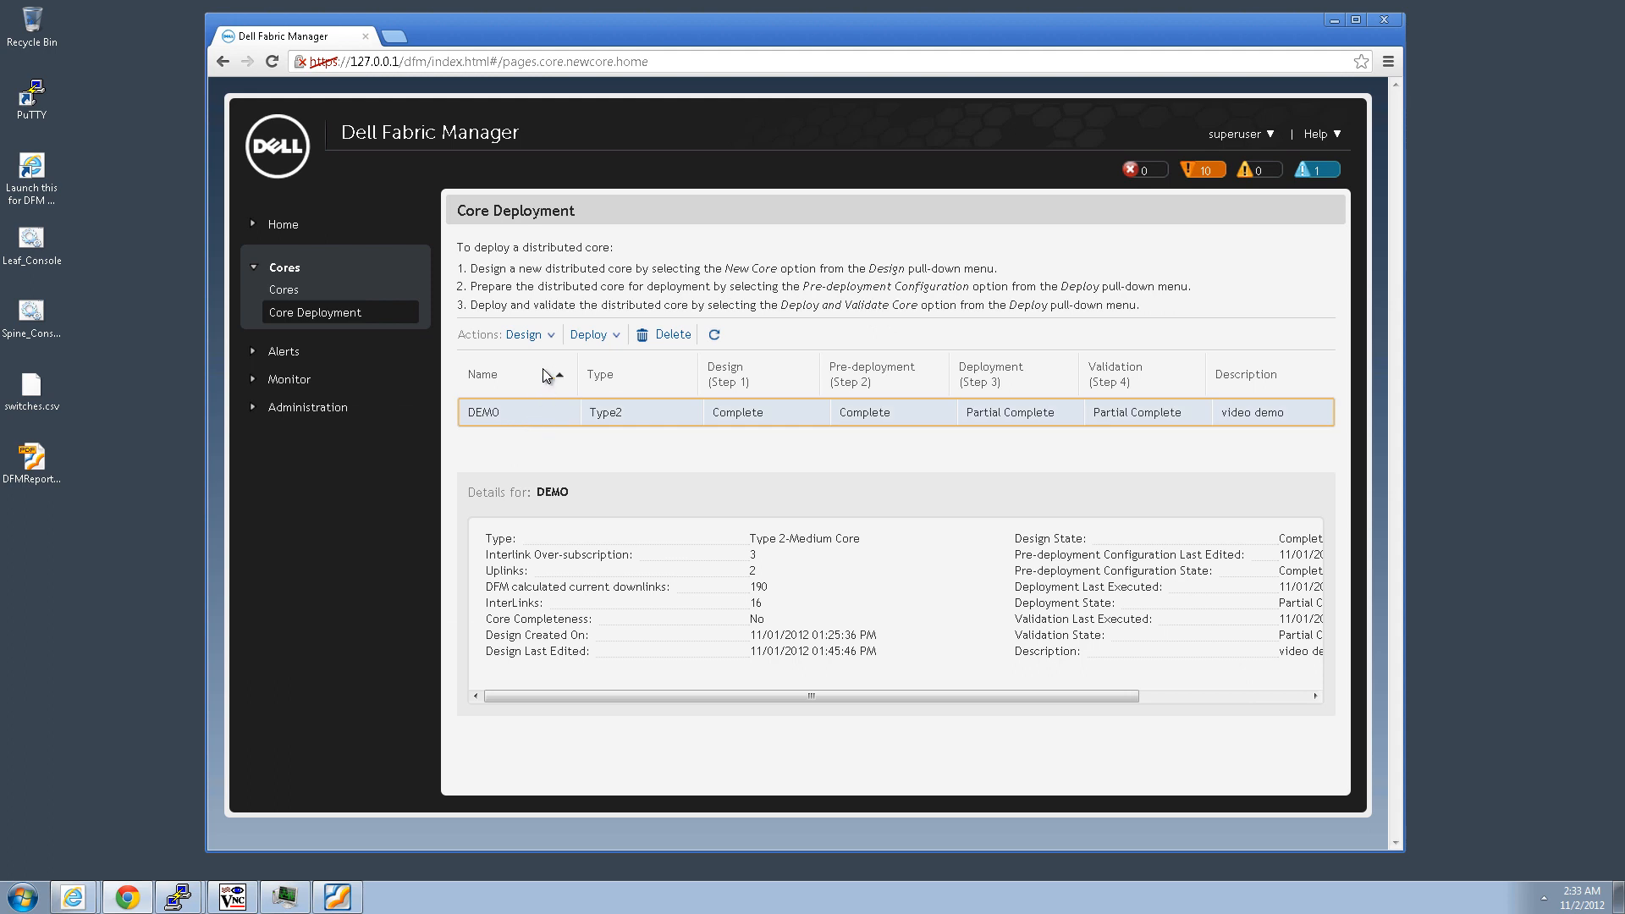
pyautogui.click(596, 336)
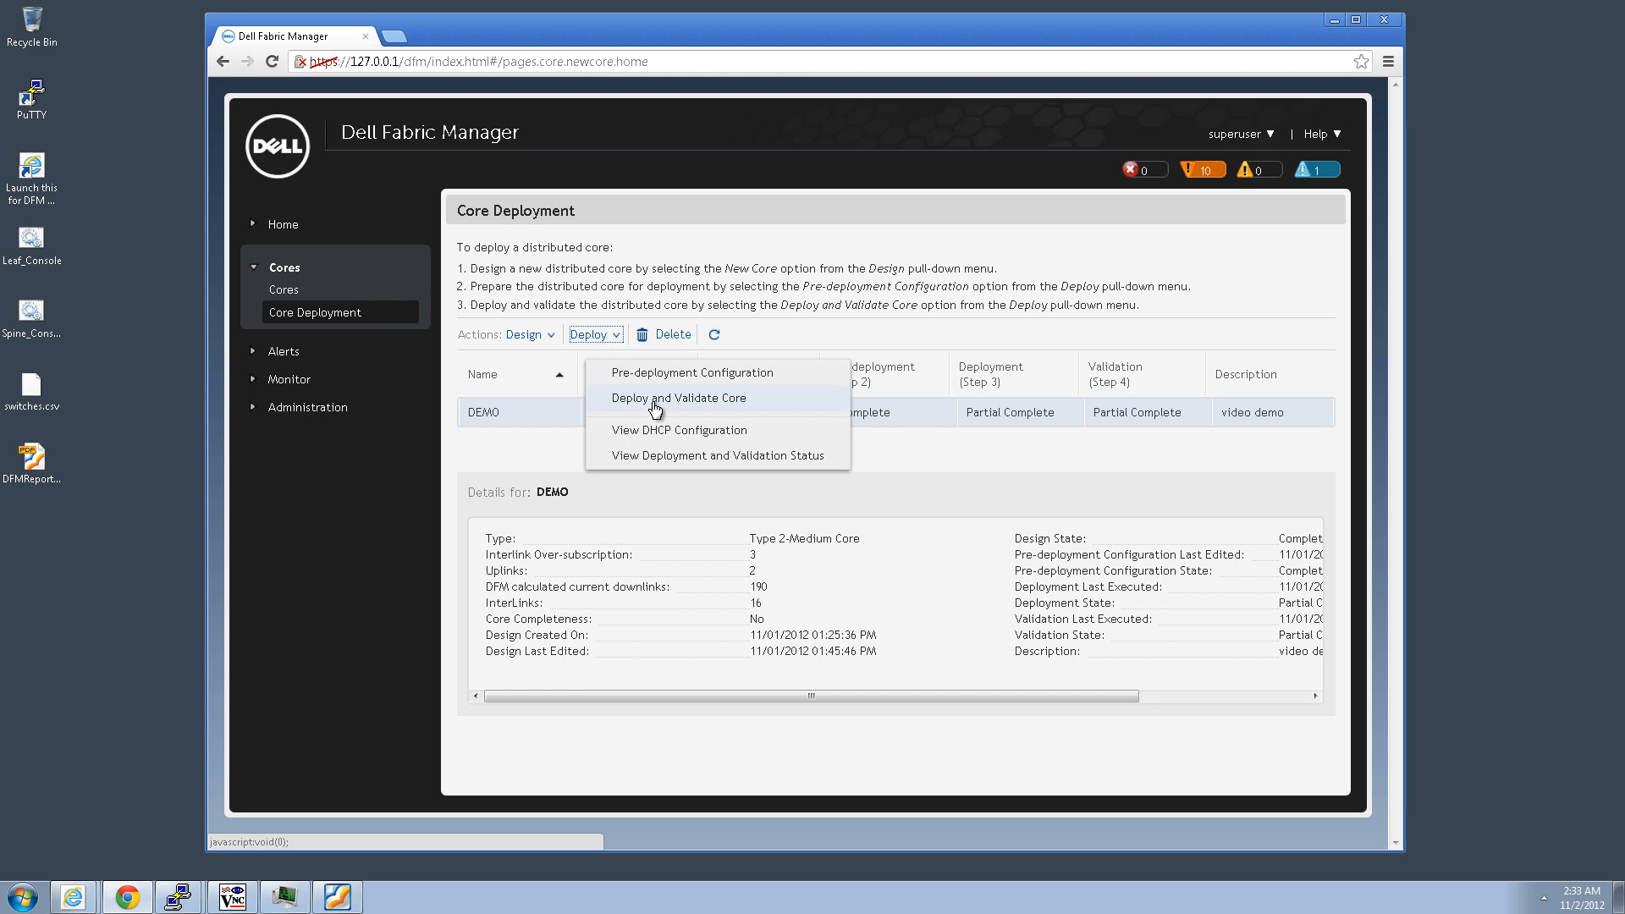
pyautogui.click(656, 408)
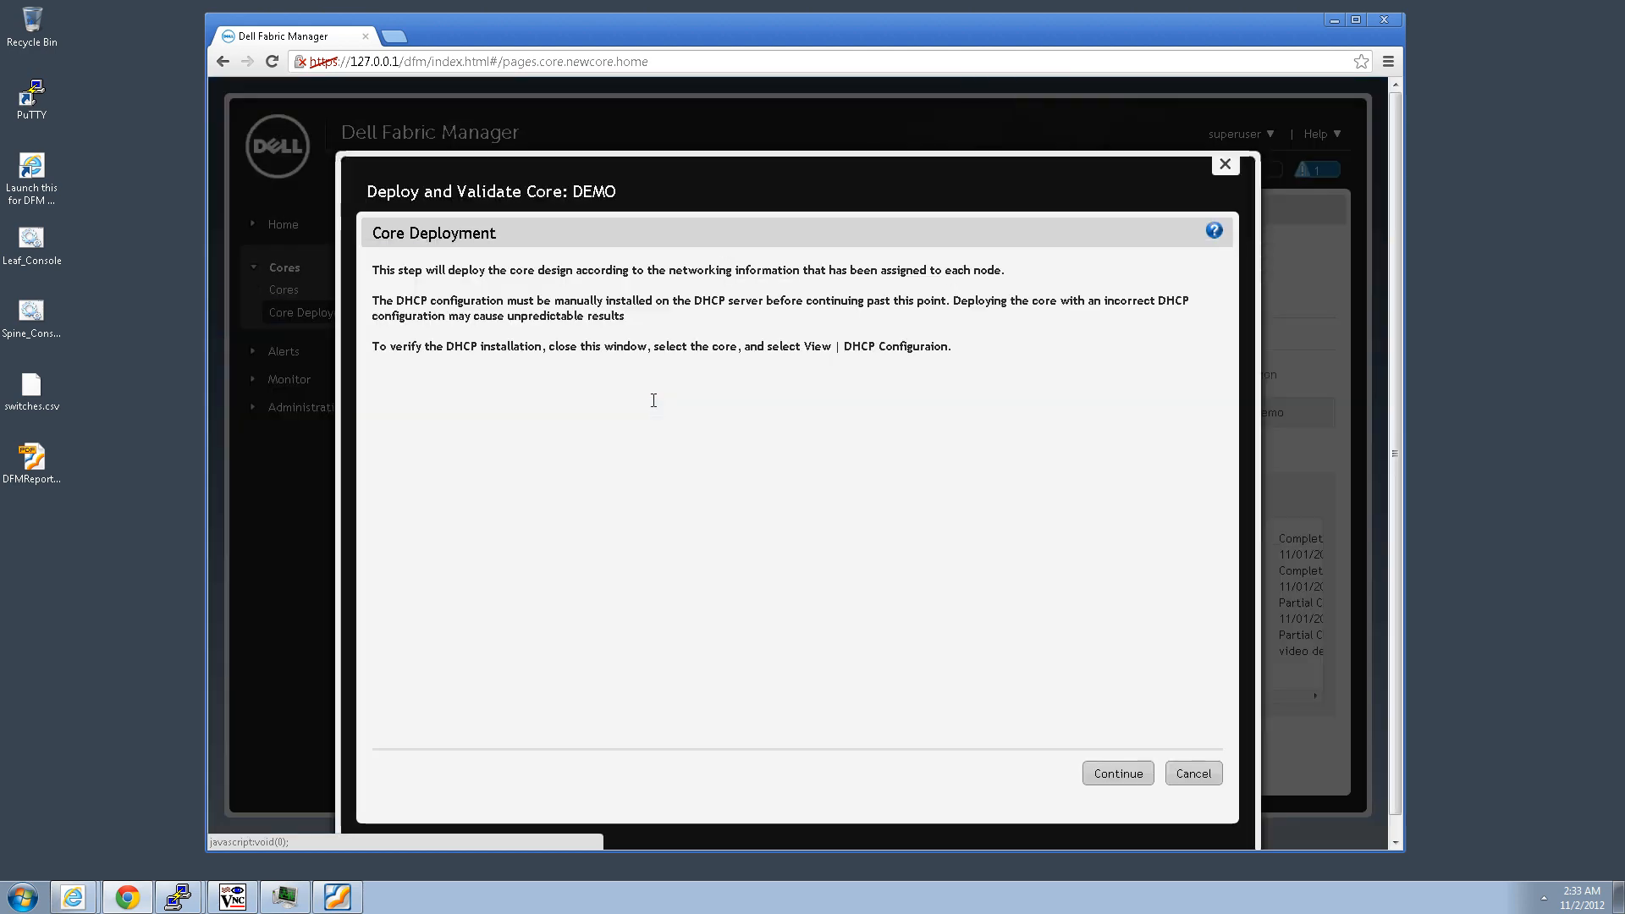
pyautogui.click(1127, 777)
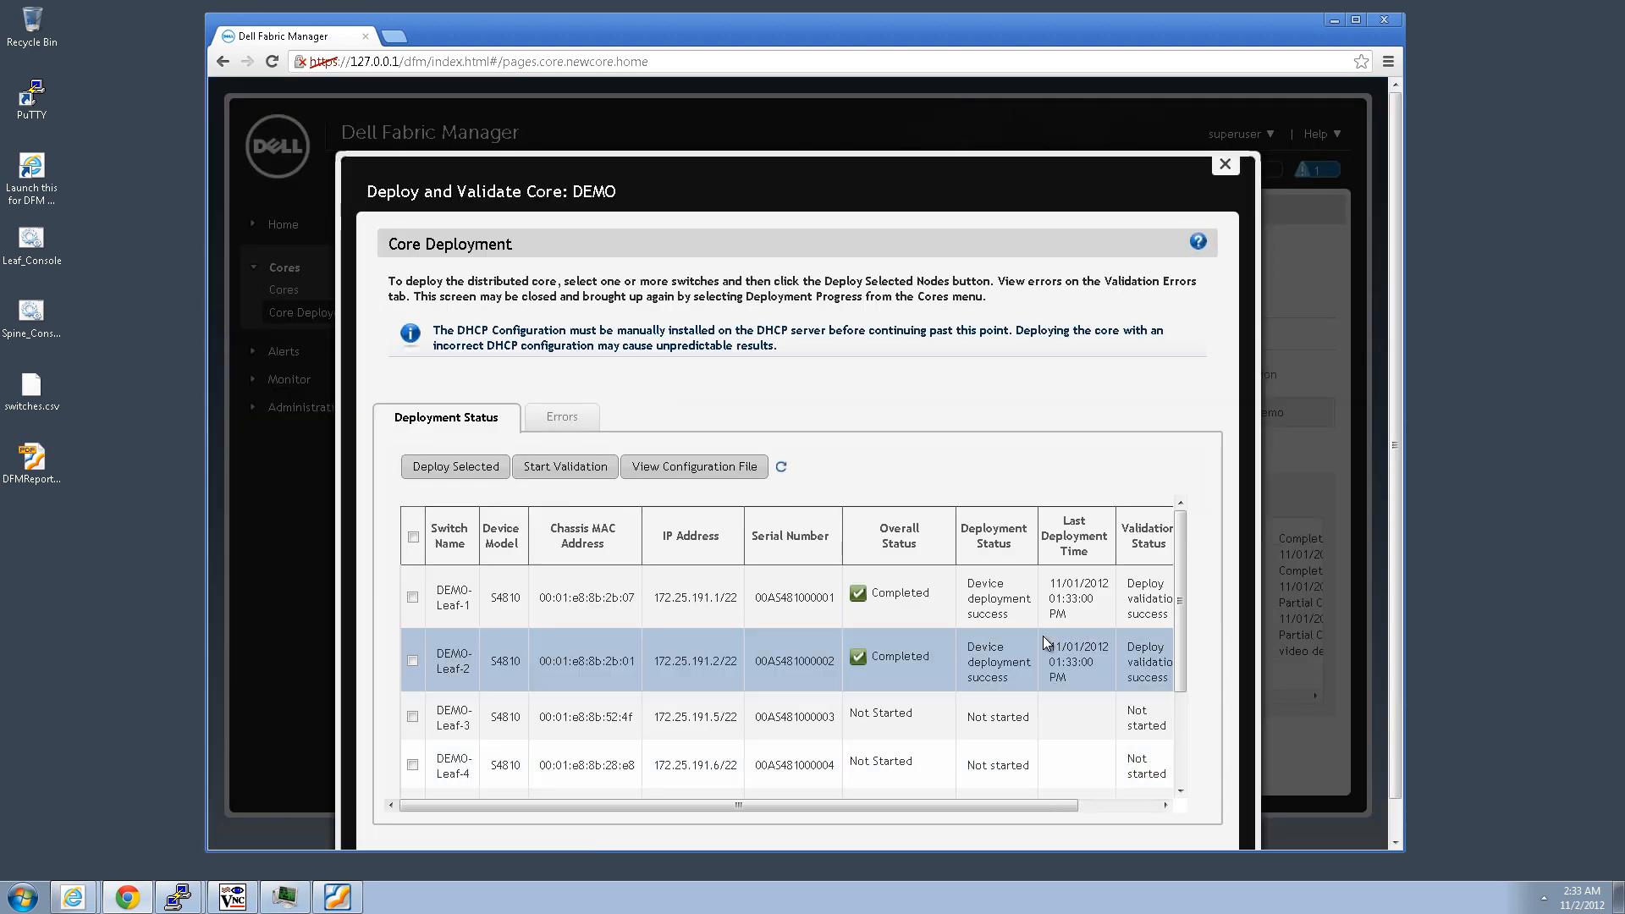
# Select only DEMO-Leaf-3 and DEMO-Leaf-4 in the deployment status list, deploy them, and confirm the deployment
pyautogui.scroll(-1, 1126, 624)
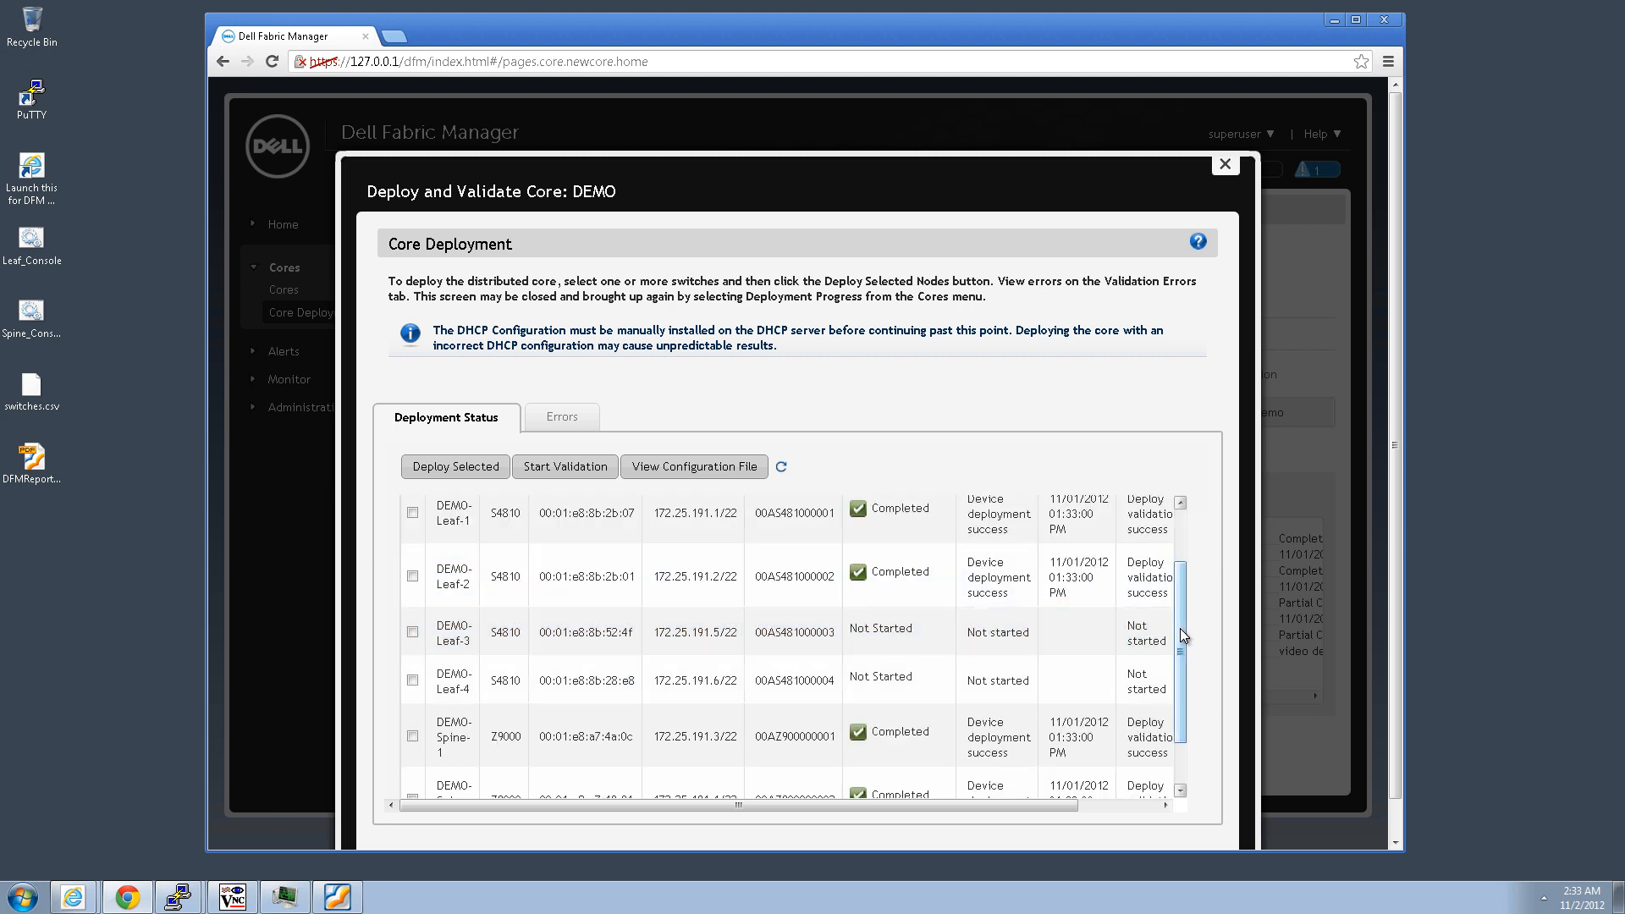
pyautogui.moveTo(1180, 628)
pyautogui.mouseDown()
pyautogui.moveTo(1183, 663)
pyautogui.moveTo(1178, 587)
pyautogui.moveTo(1176, 612)
pyautogui.mouseUp()
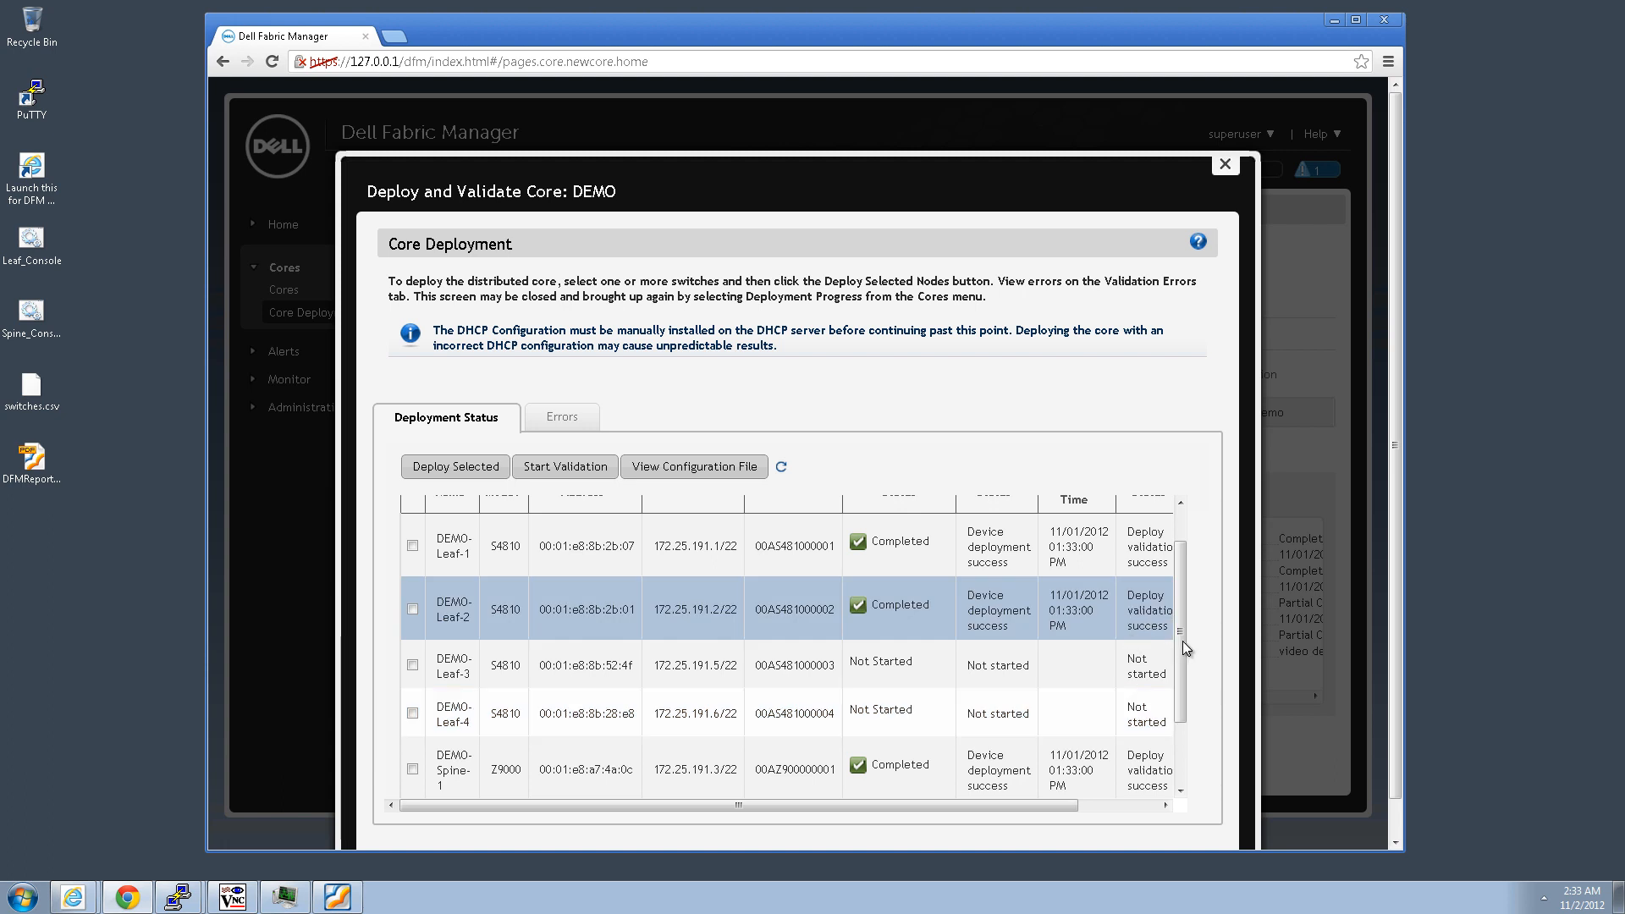
pyautogui.click(412, 665)
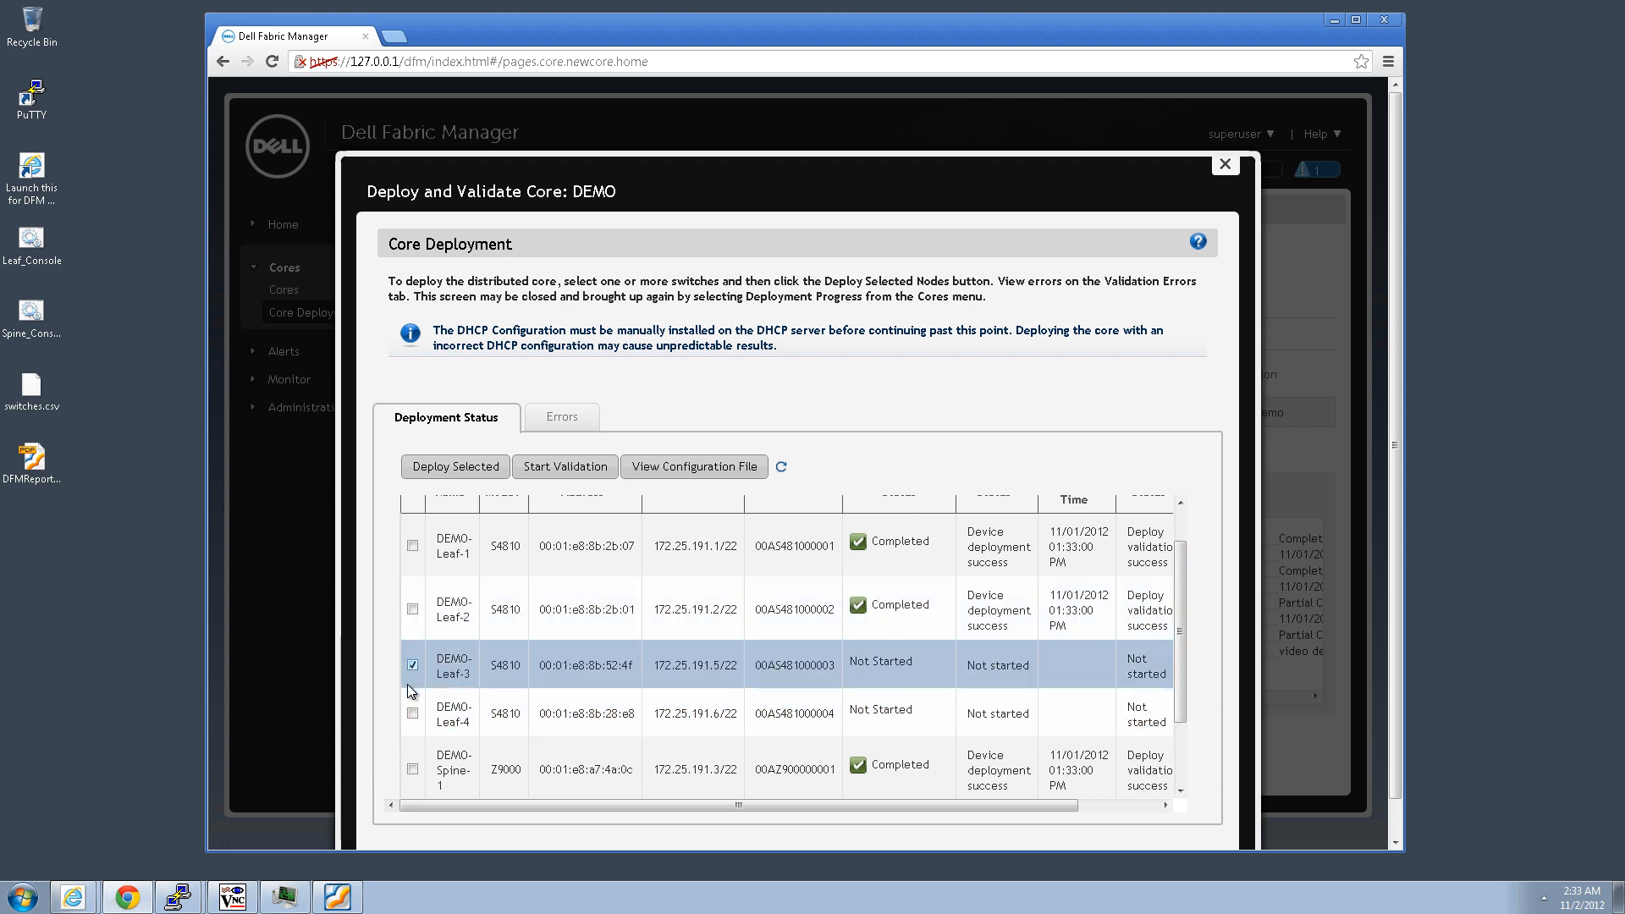
pyautogui.click(413, 715)
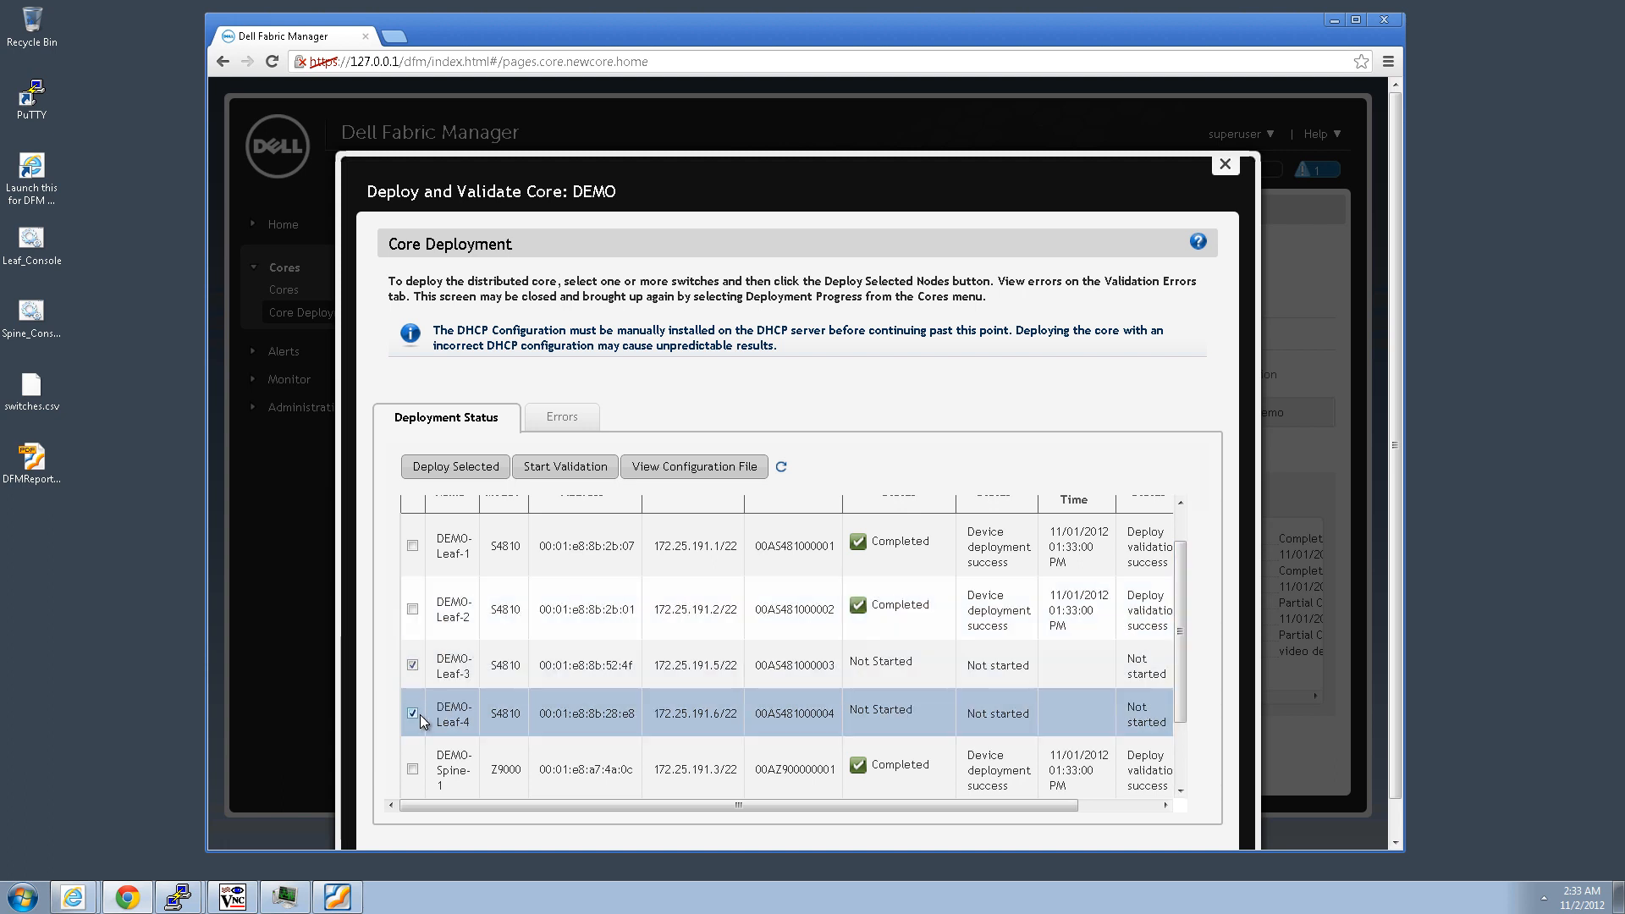
pyautogui.click(463, 469)
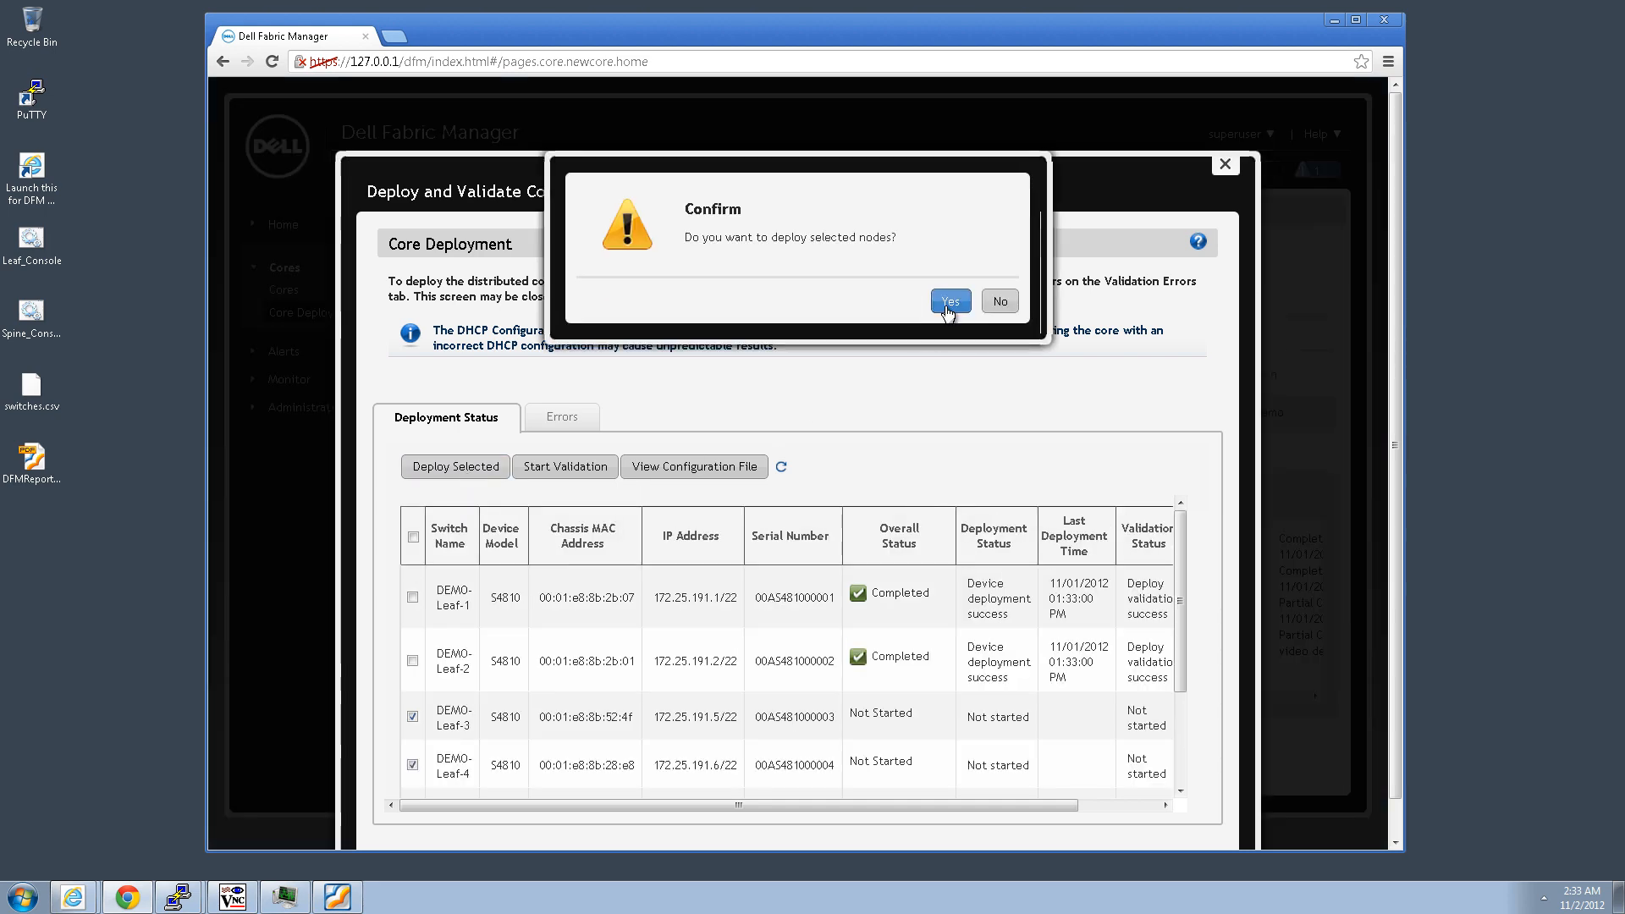
pyautogui.click(950, 302)
pyautogui.click(998, 302)
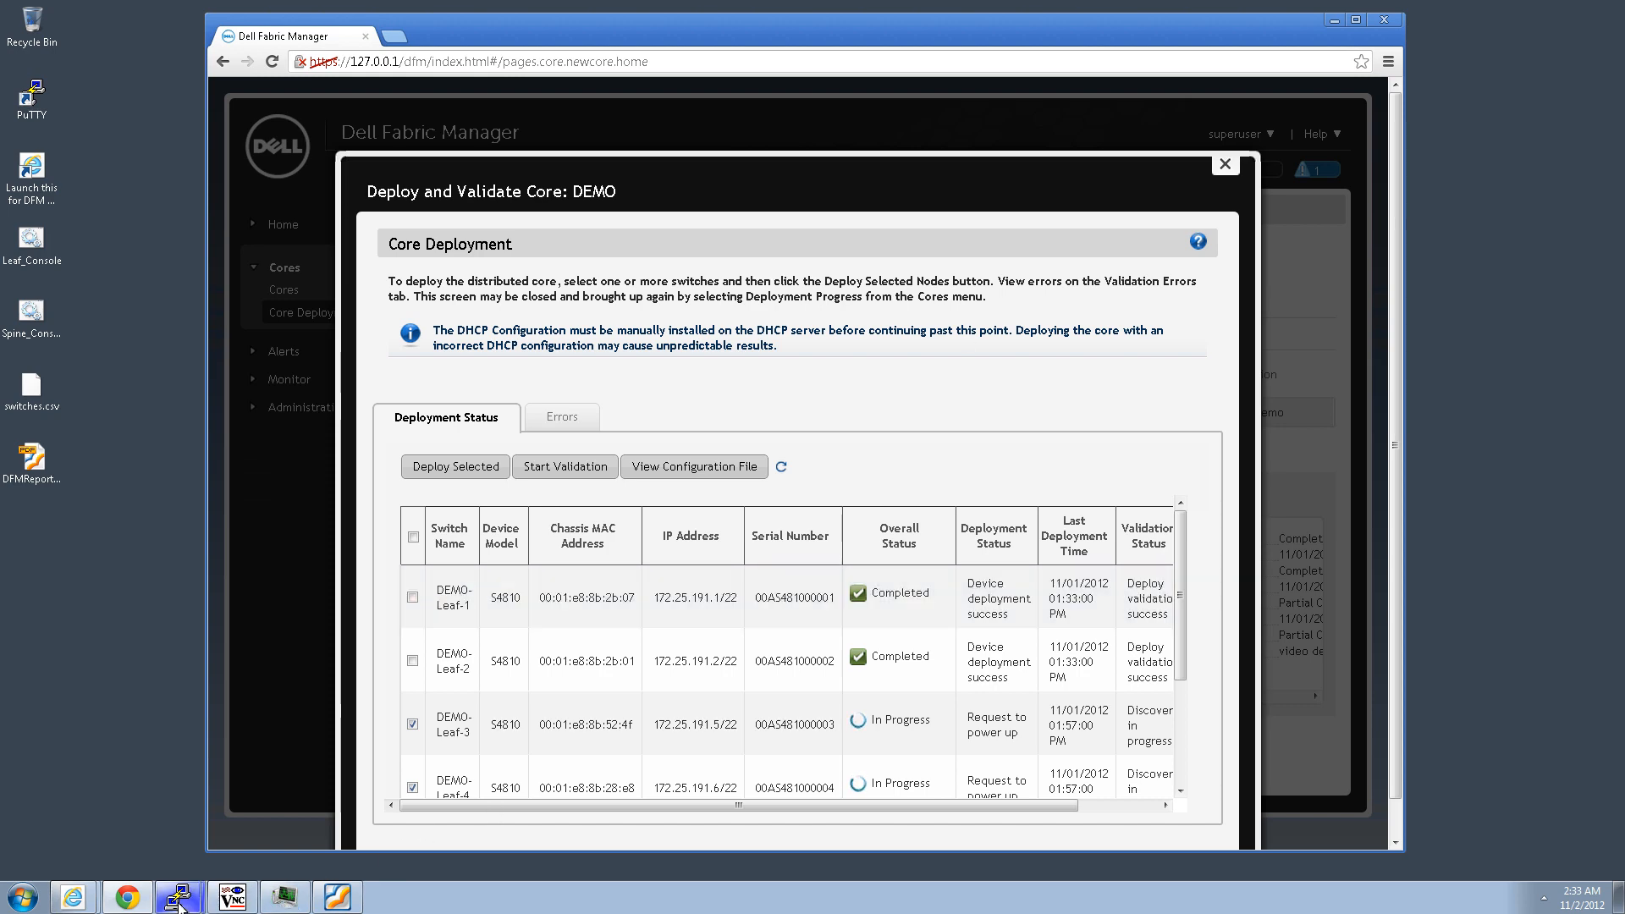
# Switch to the PuTTY consoles and examine the deployment, reload and OSPF neighbour messages on S4810-LEAF3 and S4810-LEAF4
pyautogui.moveTo(178, 897)
pyautogui.click(182, 826)
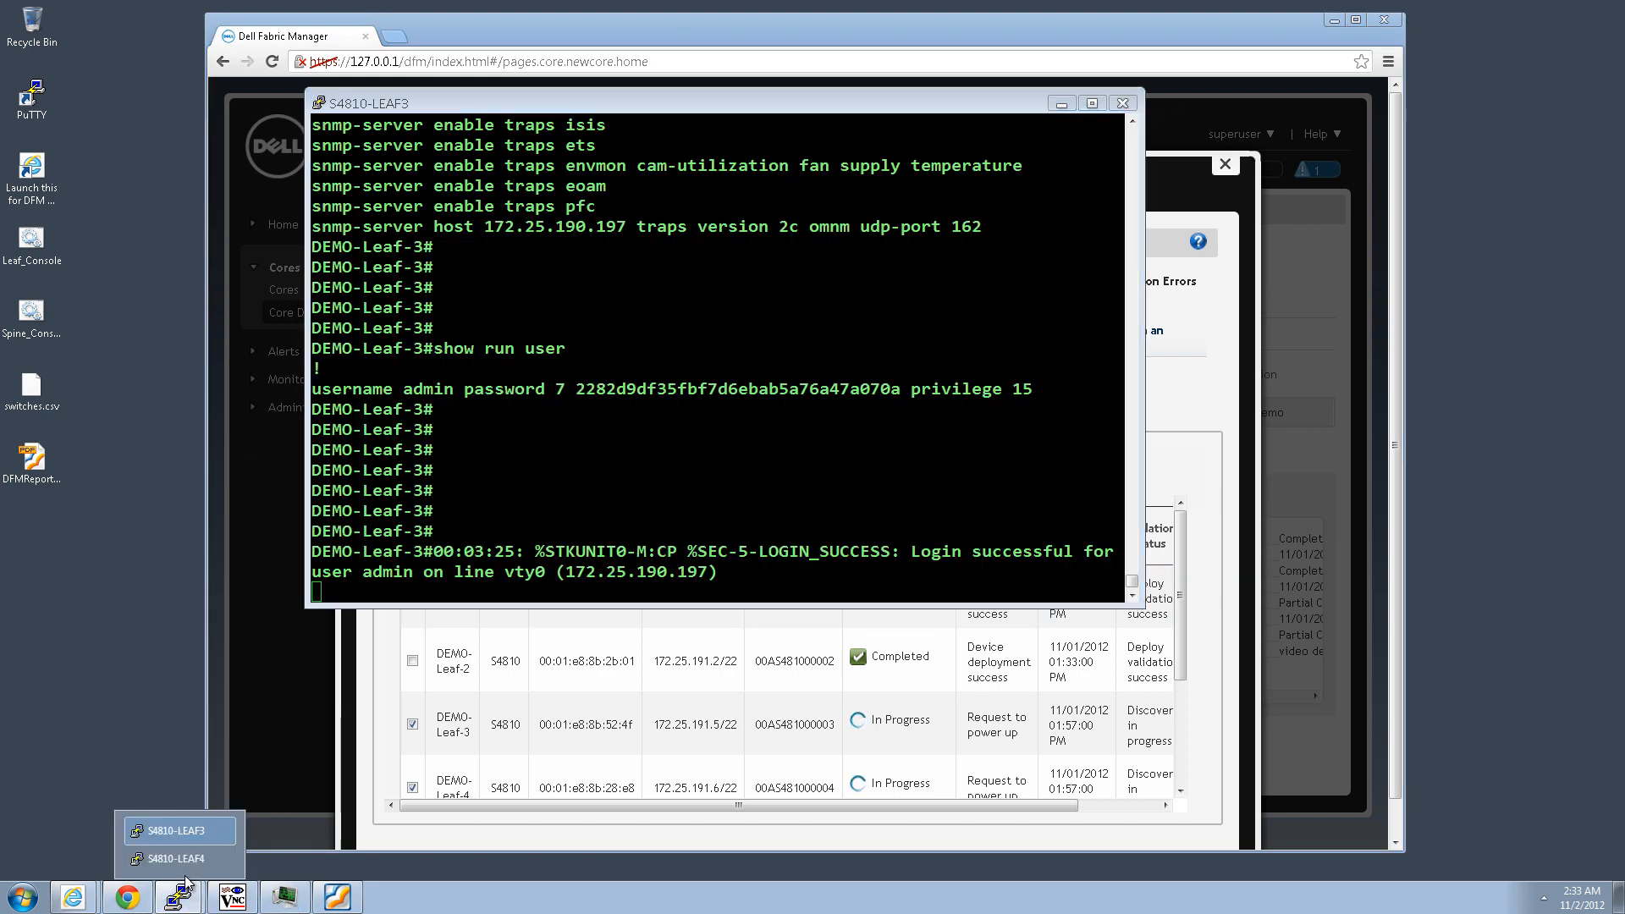
pyautogui.click(184, 859)
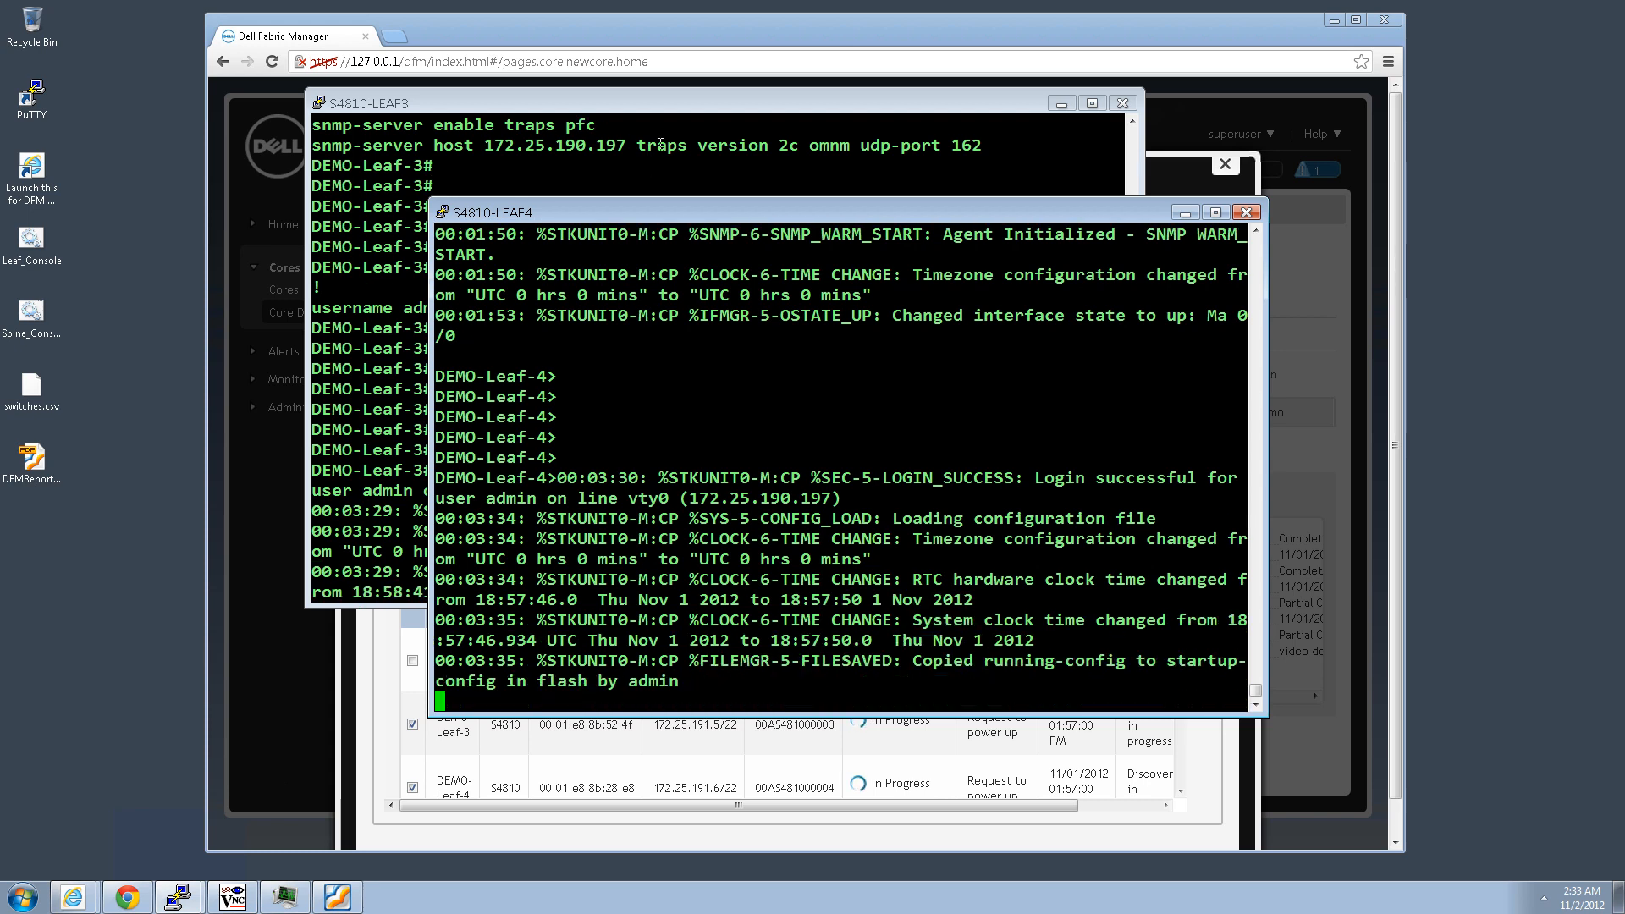
pyautogui.click(658, 105)
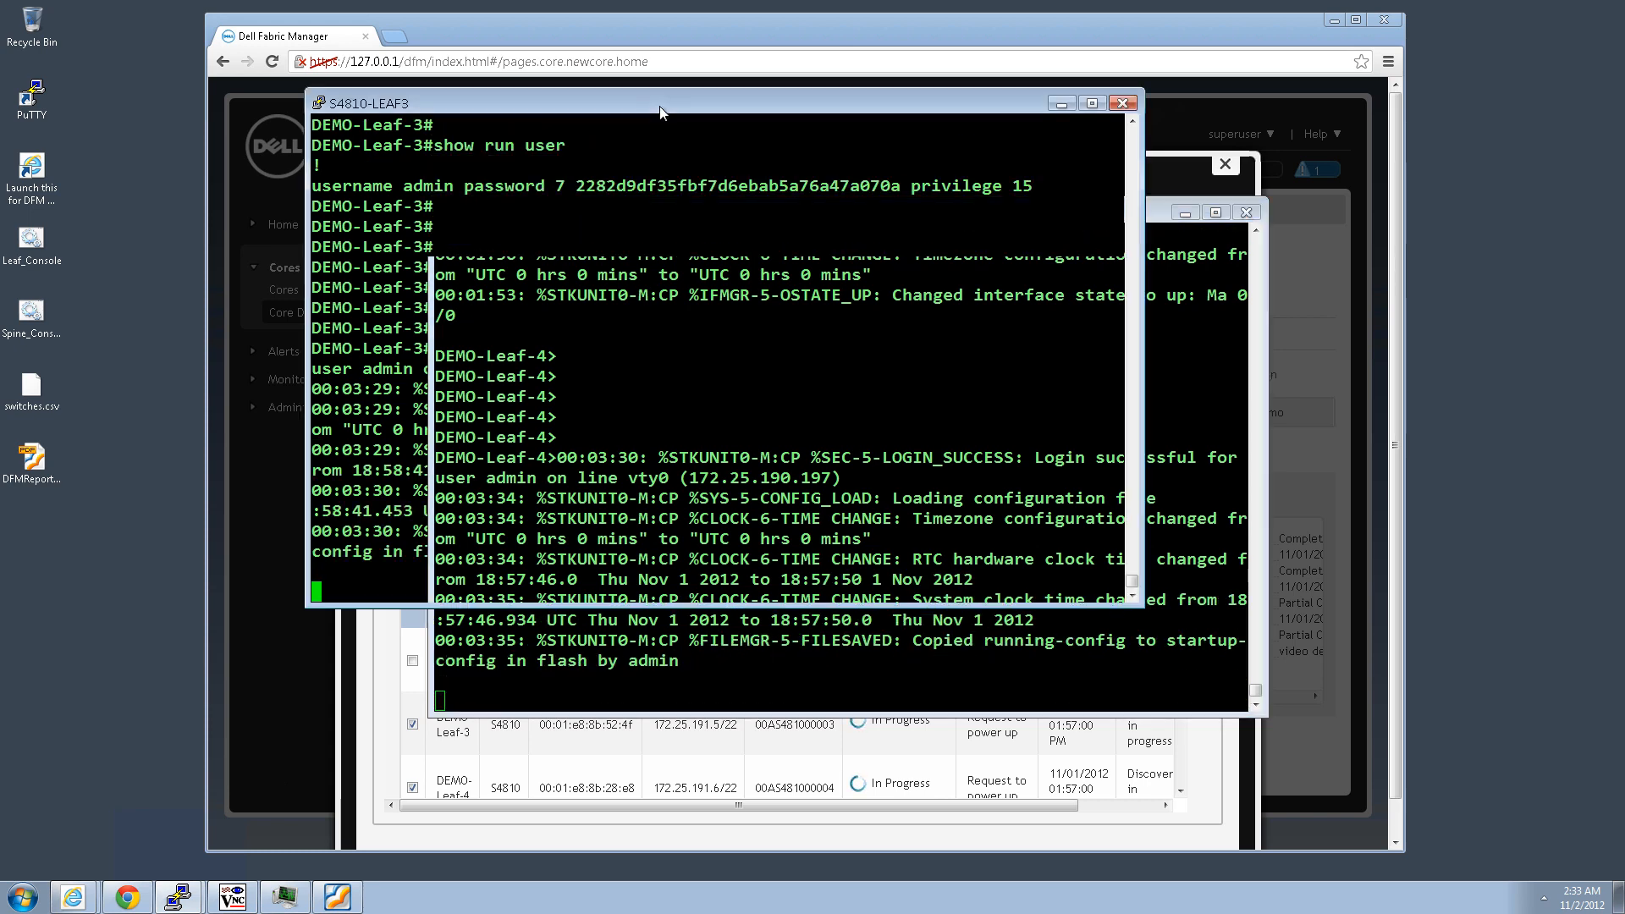
pyautogui.click(1157, 208)
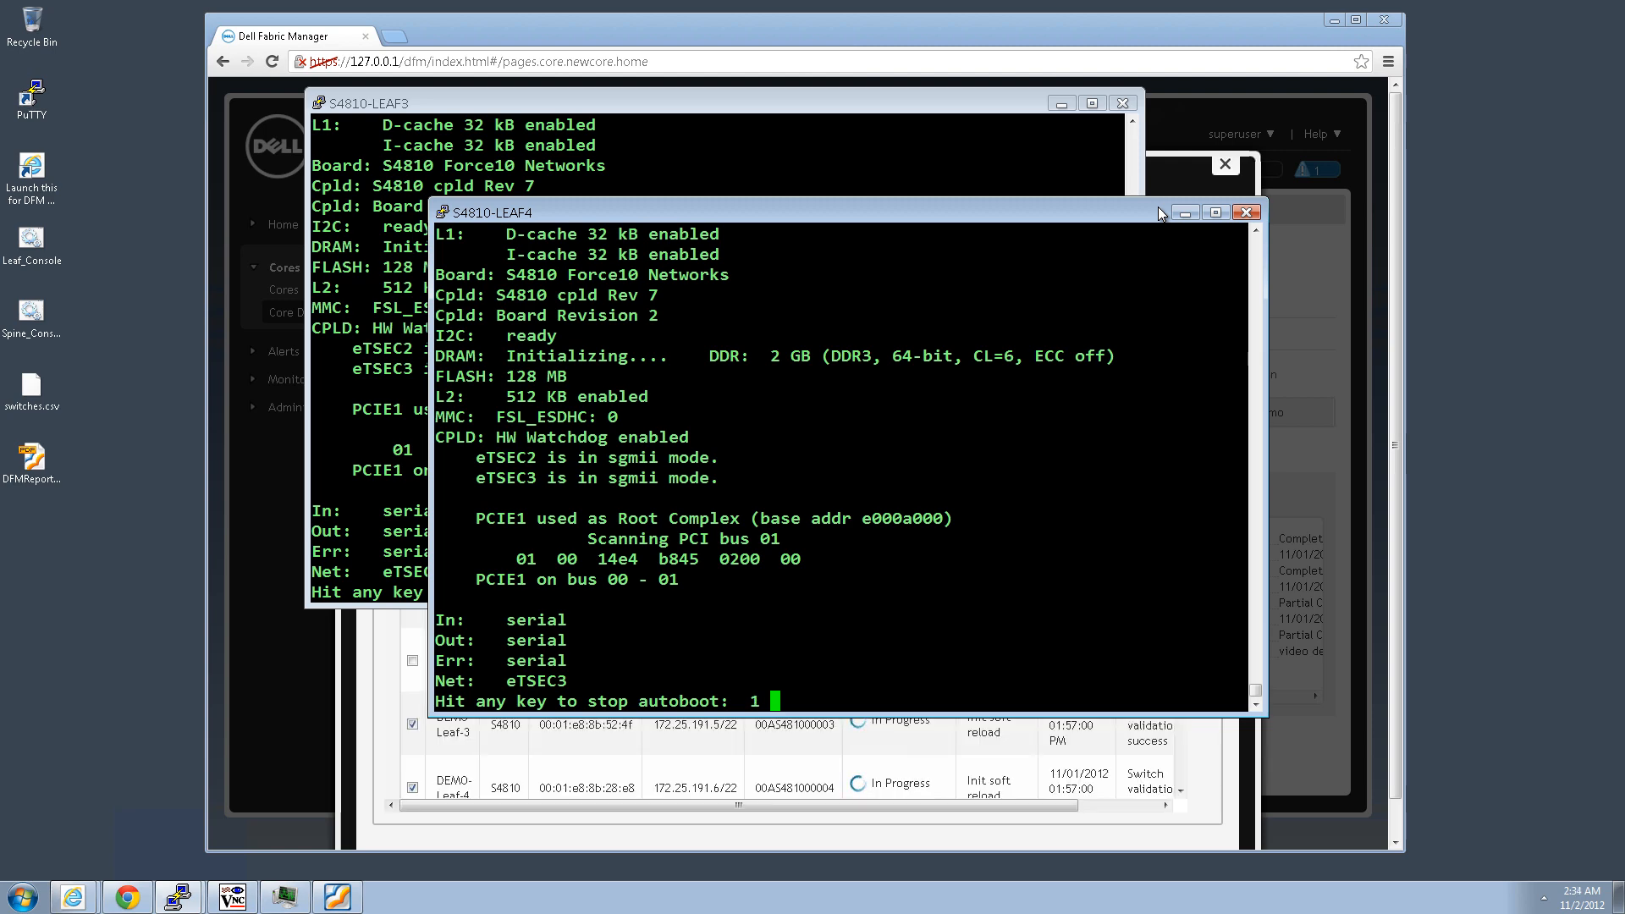
pyautogui.click(652, 105)
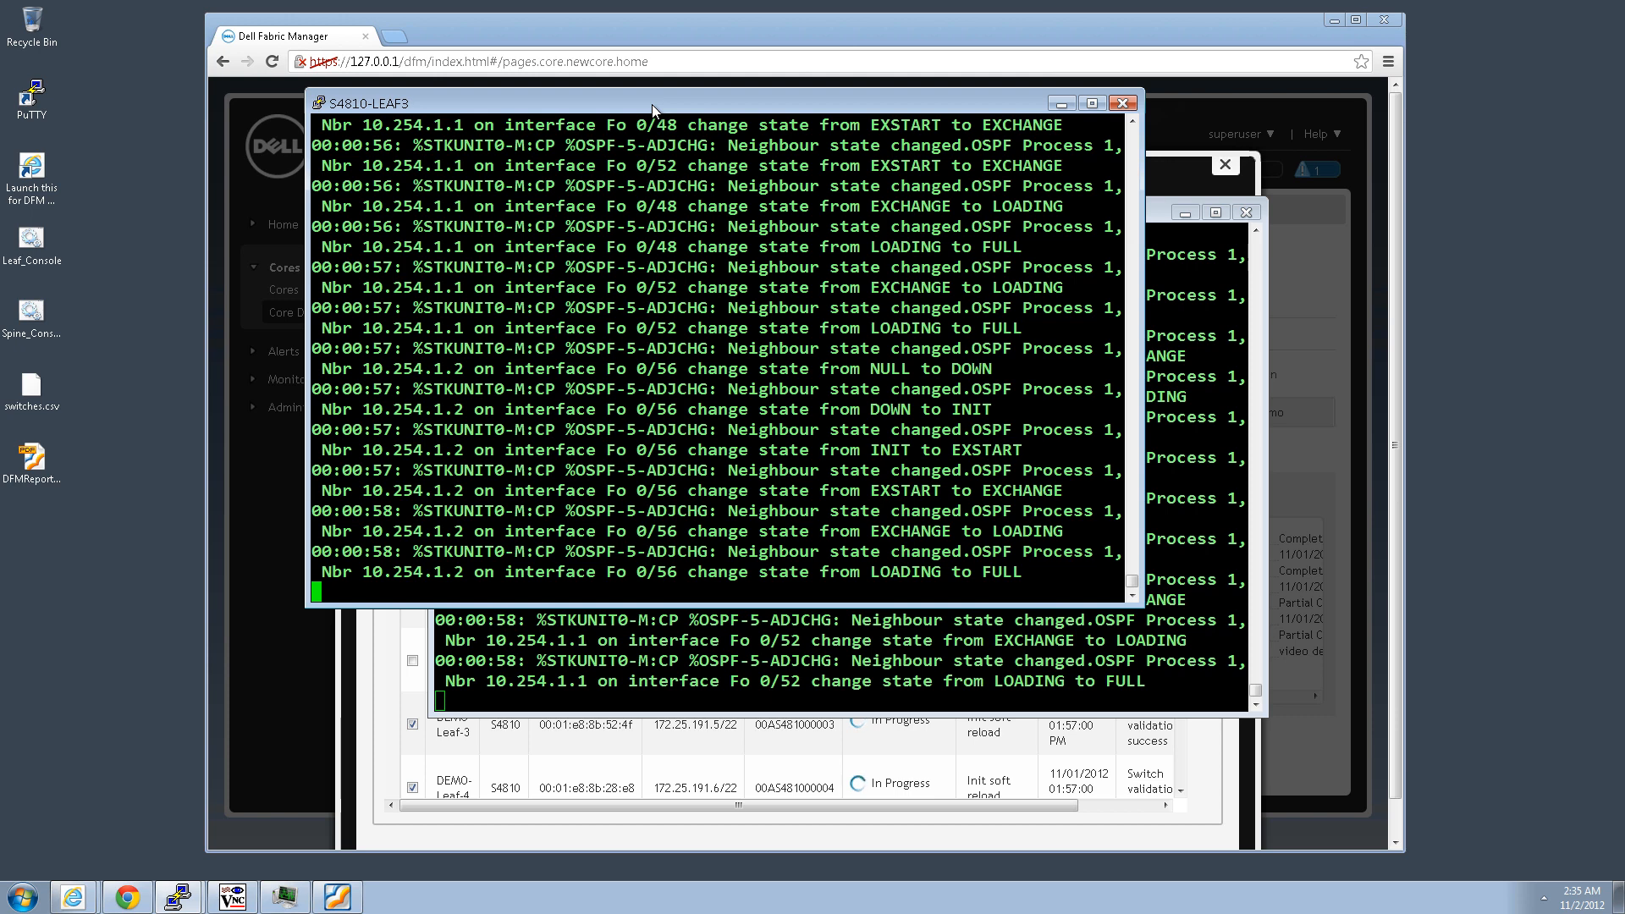
pyautogui.click(1163, 225)
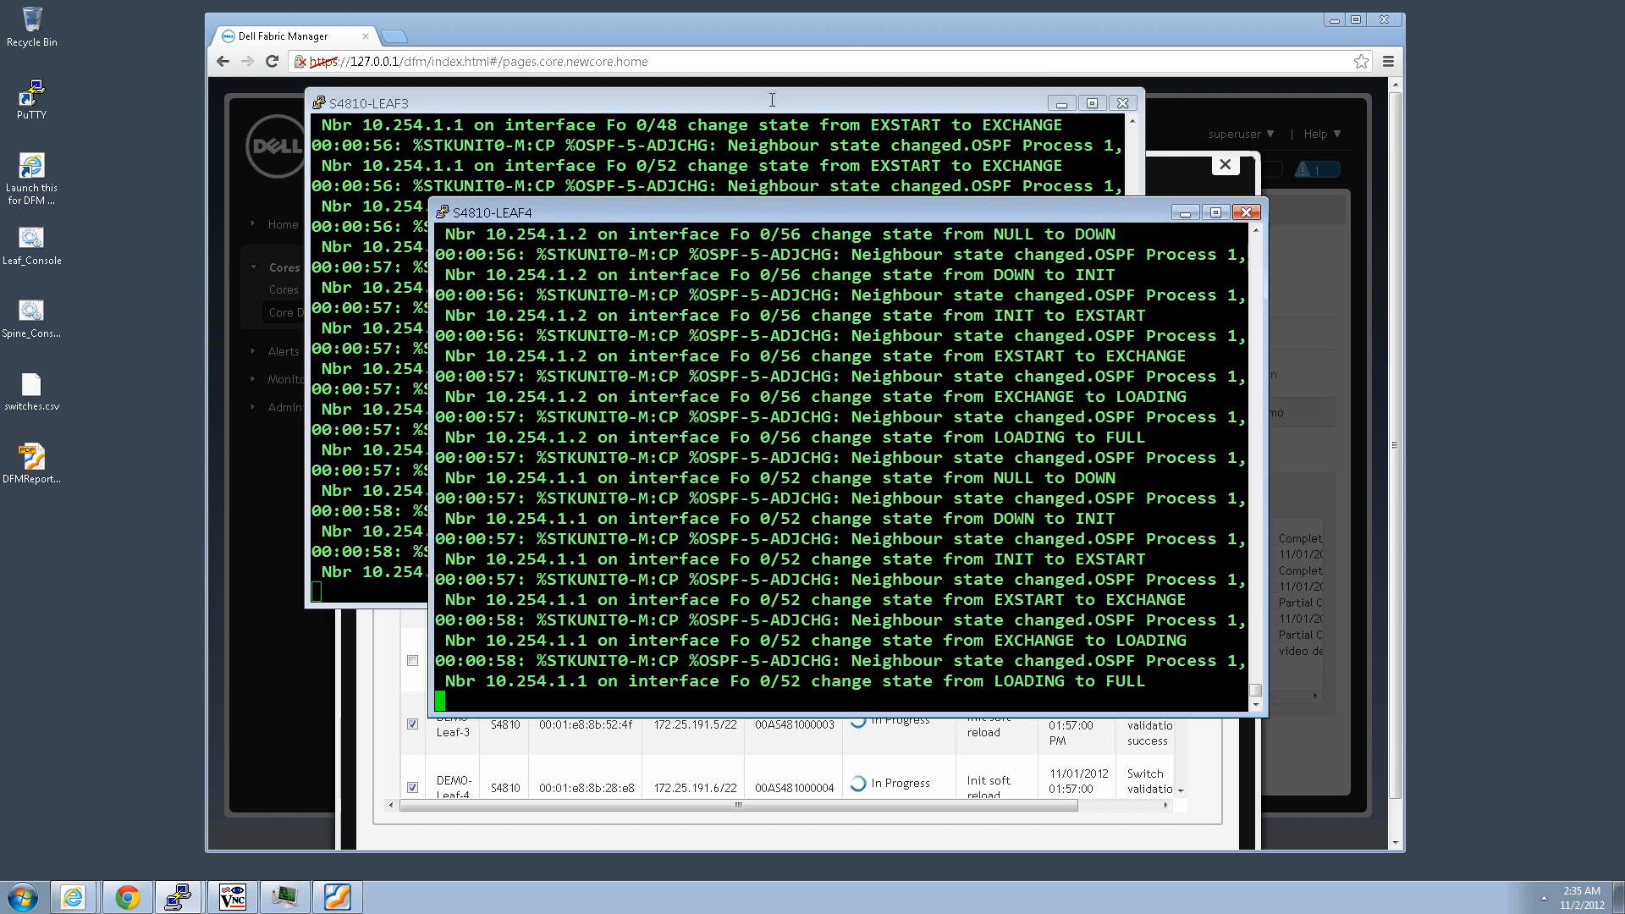
# Return to the S4810-LEAF3 console and enter privileged mode again after the reload, supplying the enable password
pyautogui.click(773, 99)
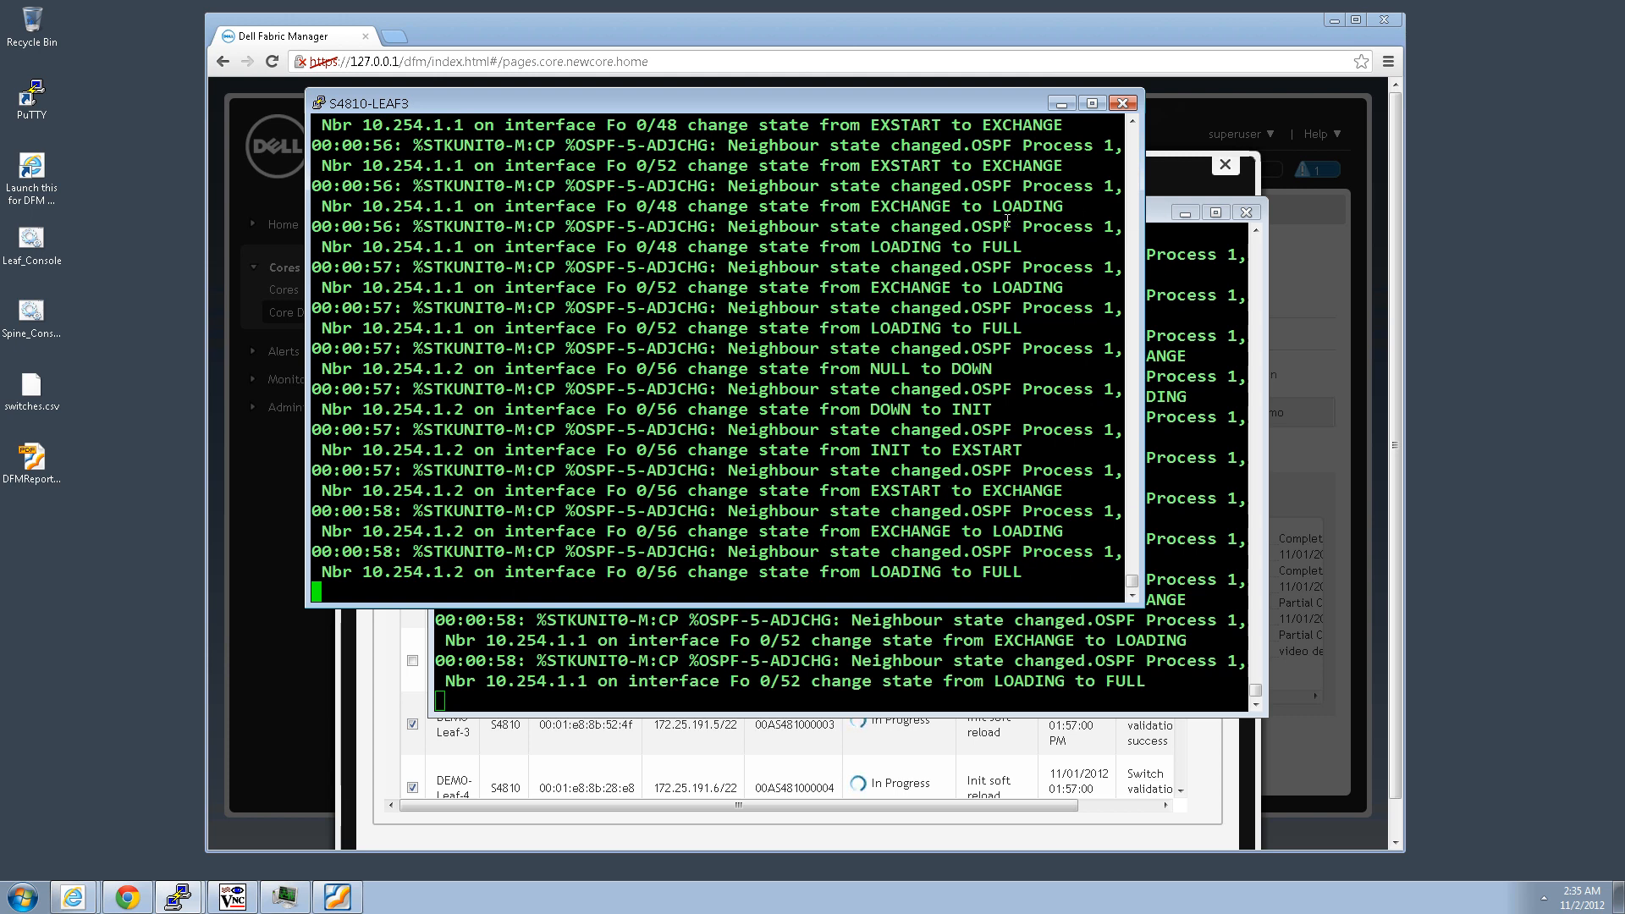
pyautogui.press('Return')
pyautogui.press('Return')
pyautogui.press('Return')
pyautogui.press('Return')
pyautogui.press('Return')
pyautogui.write('en')
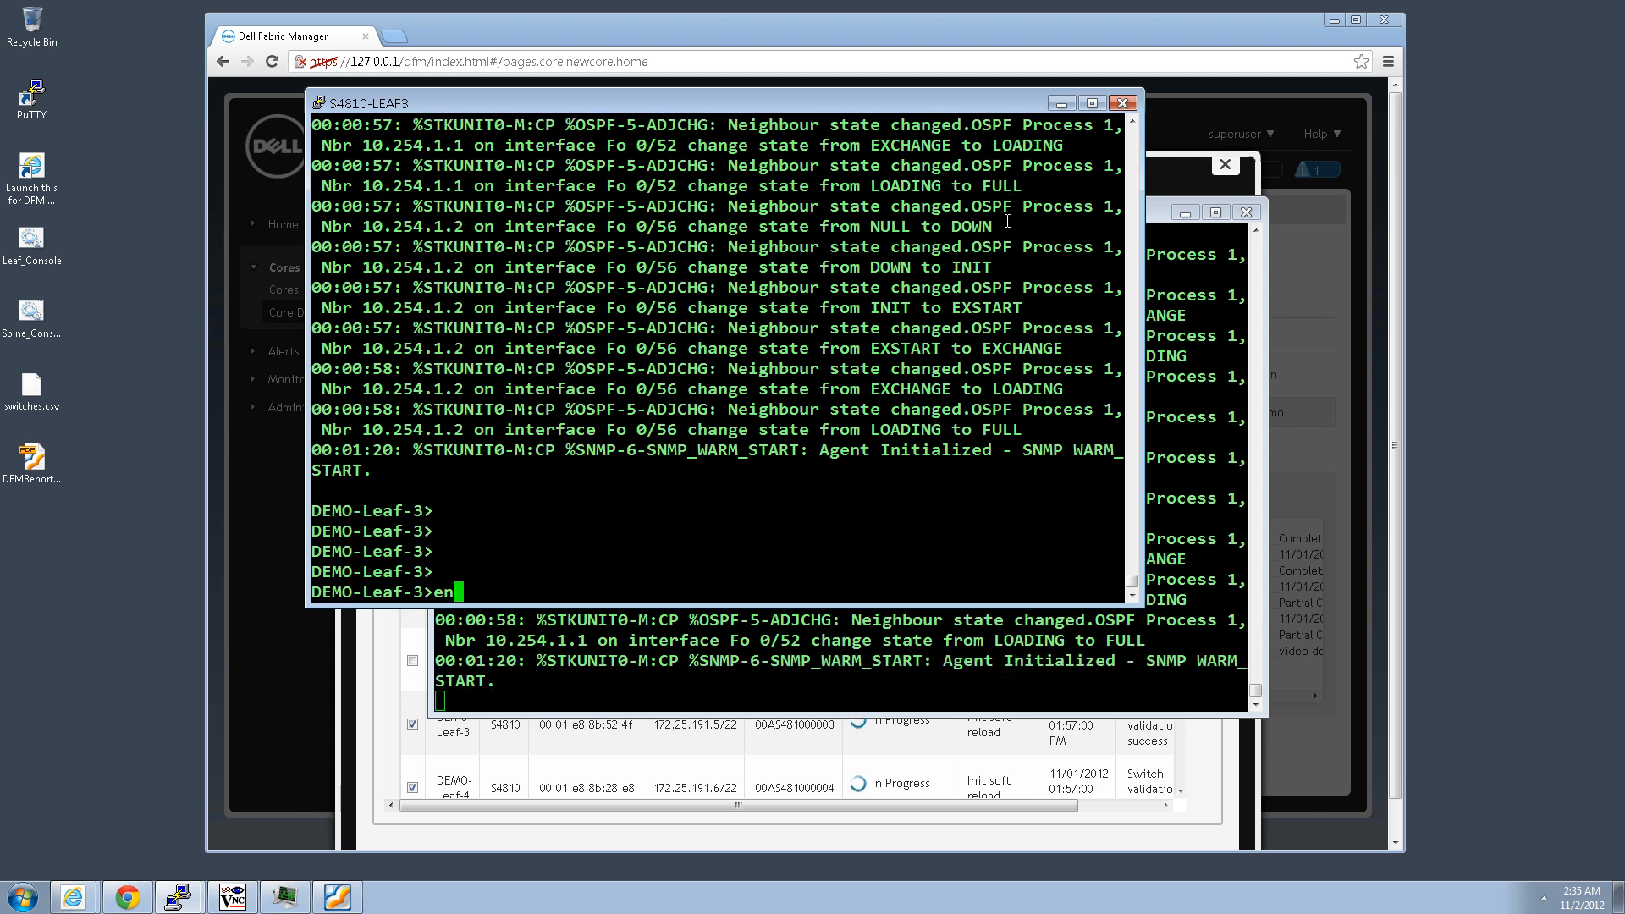
pyautogui.press('Return')
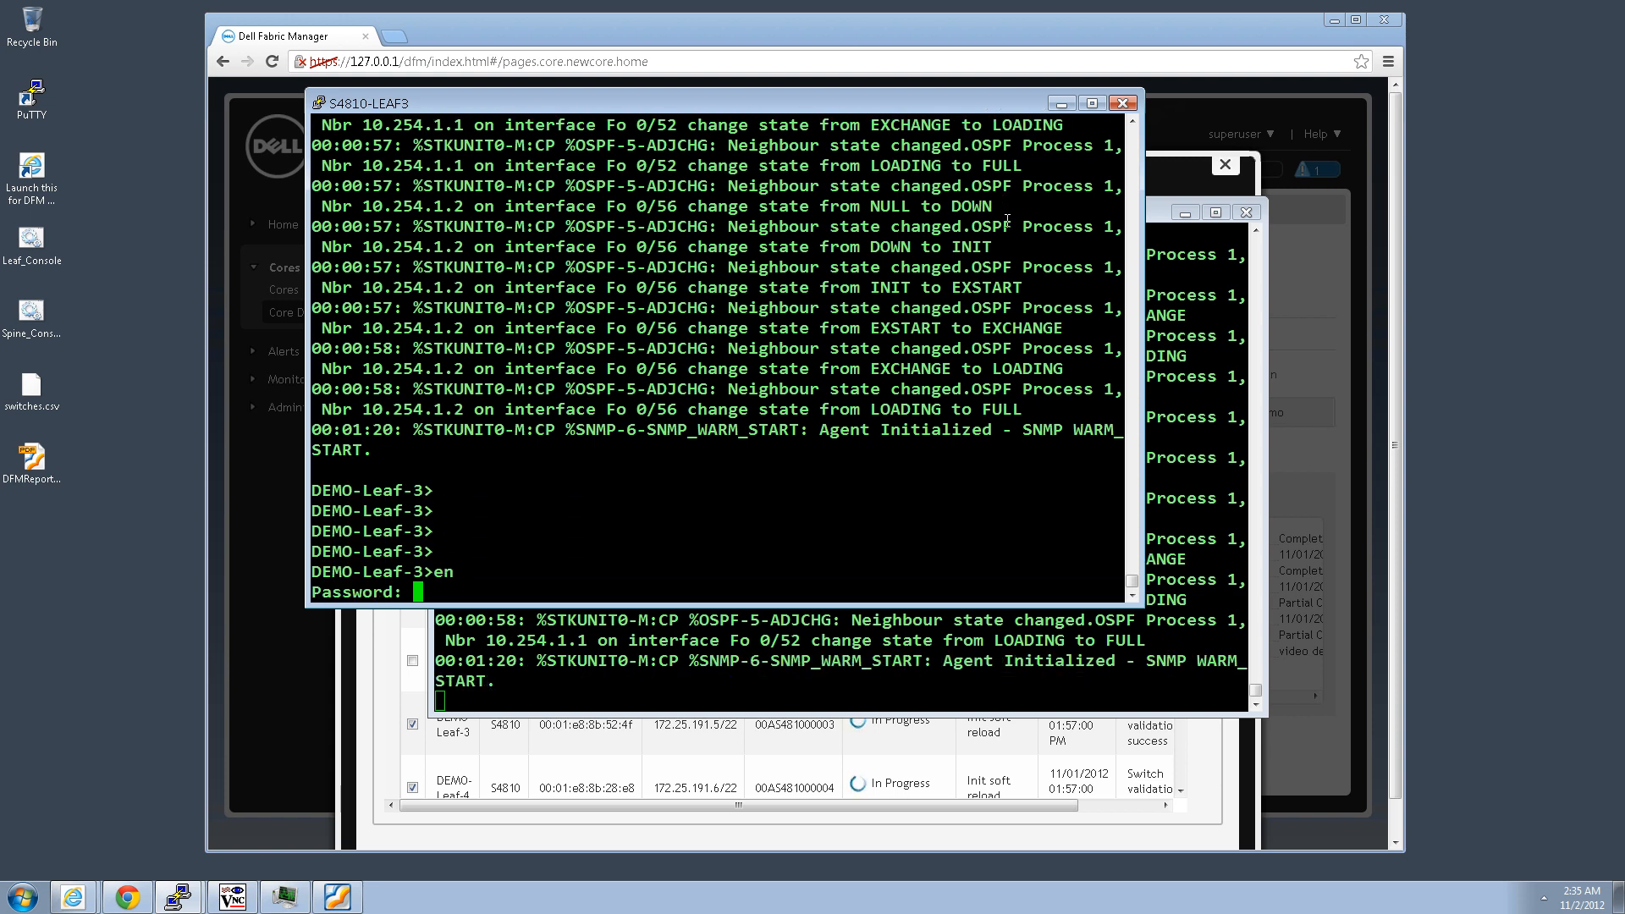
pyautogui.press('Return')
pyautogui.press('Return')
pyautogui.press('Return')
pyautogui.press('Return')
pyautogui.press('Return')
pyautogui.press('Return')
pyautogui.press('Return')
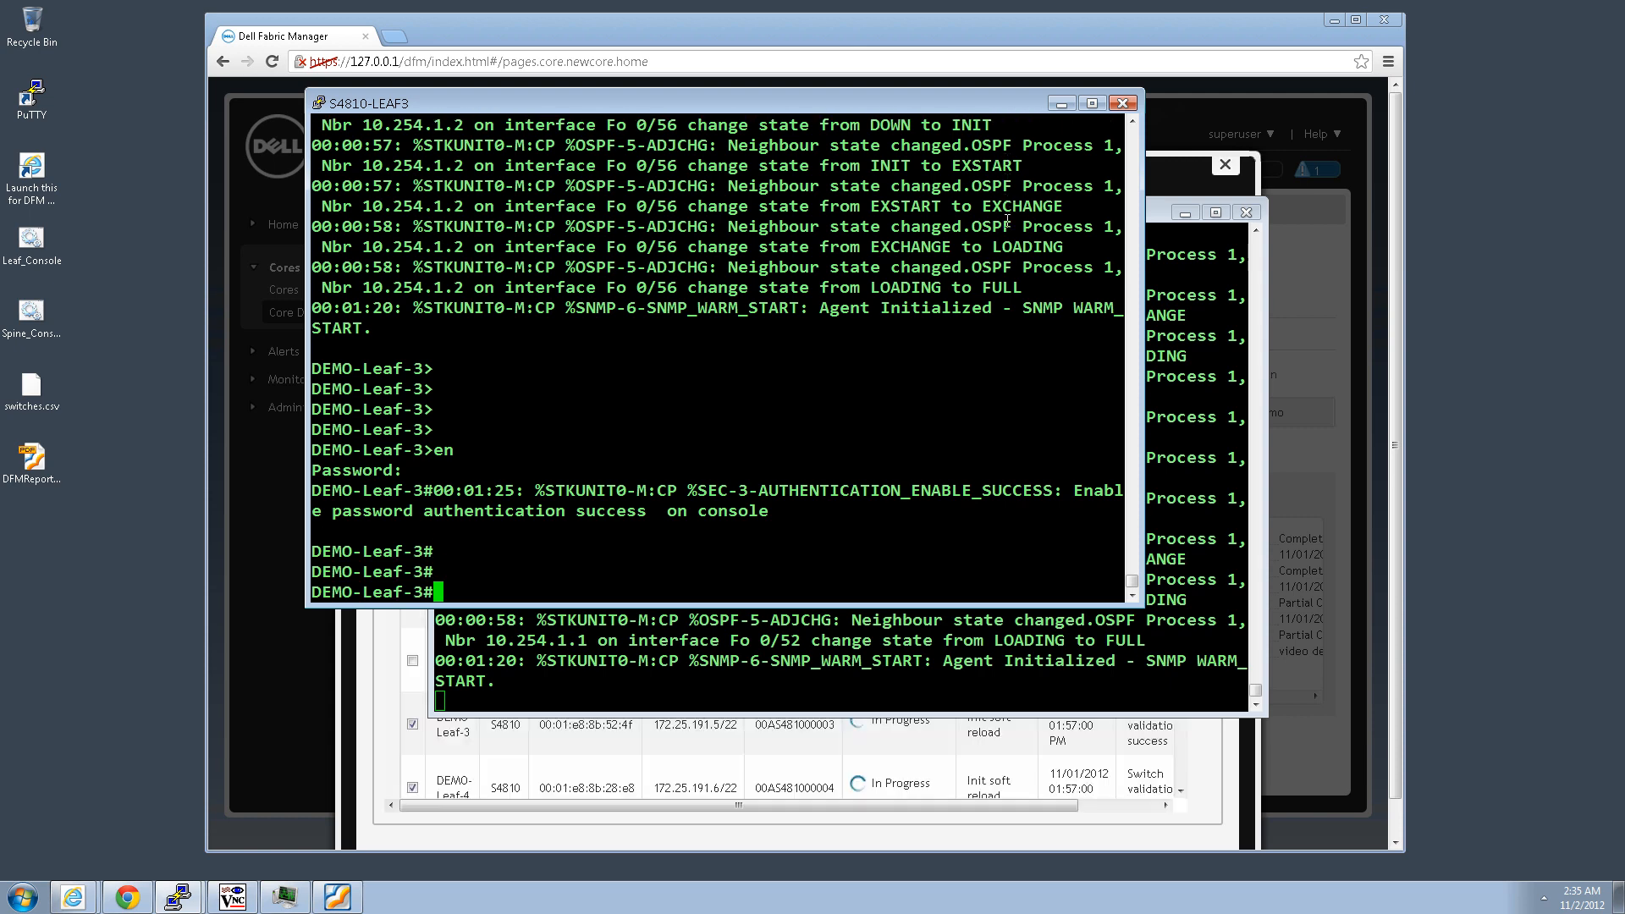
# Display the OSPF running configuration on DEMO-Leaf-3 with show run ospf and page through it to the end
pyautogui.write('show run ')
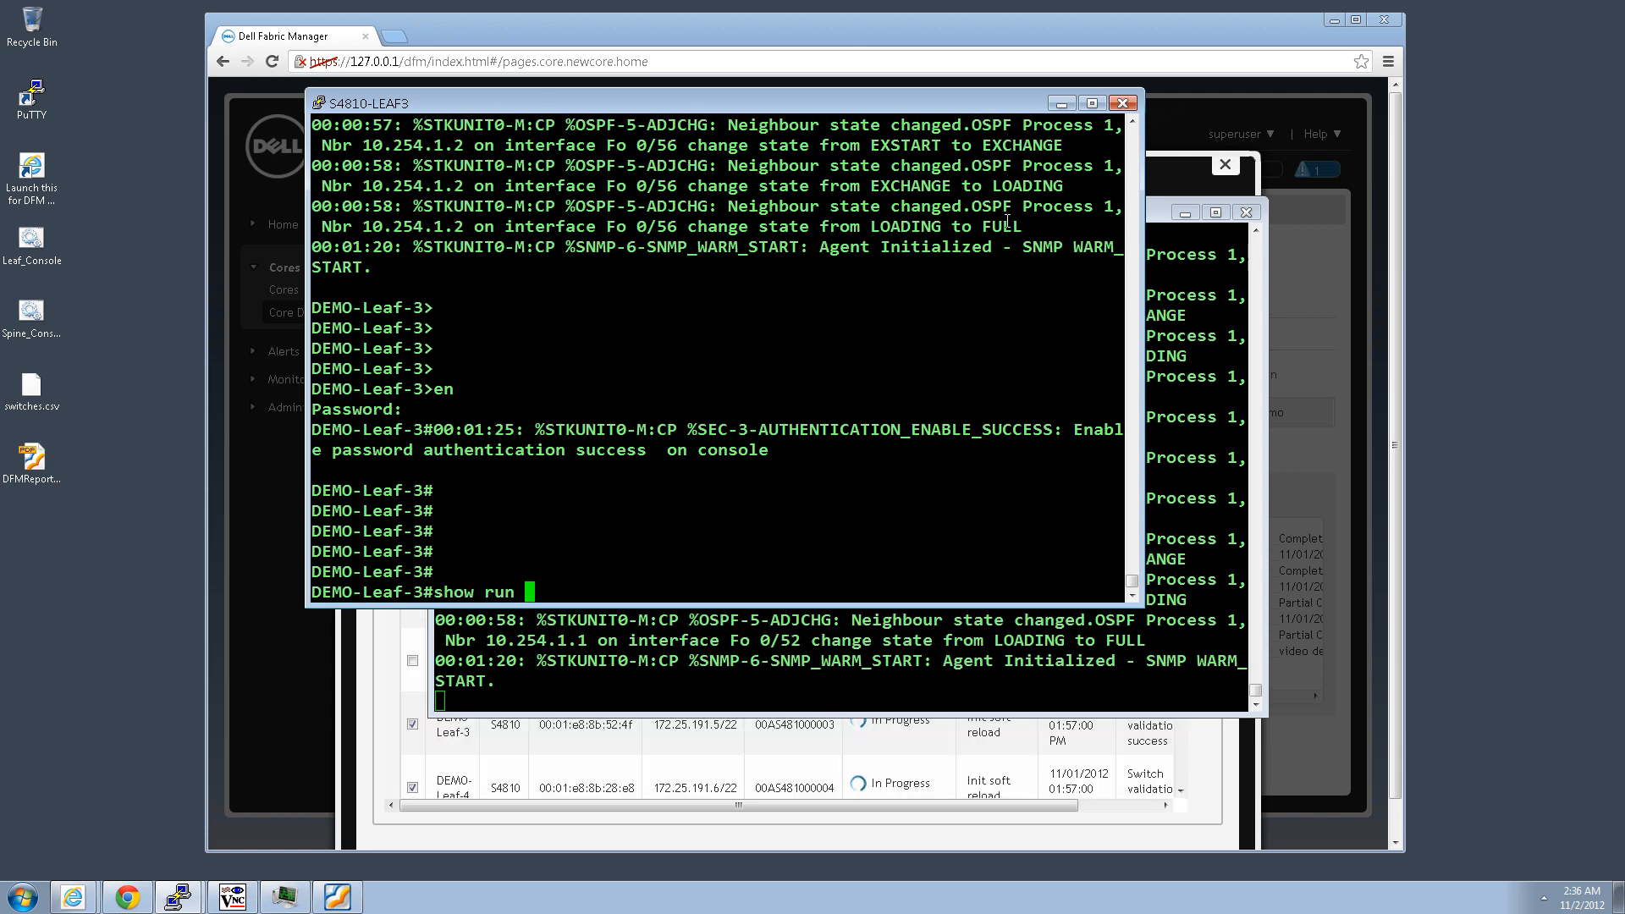
pyautogui.write('ospf')
pyautogui.press('Return')
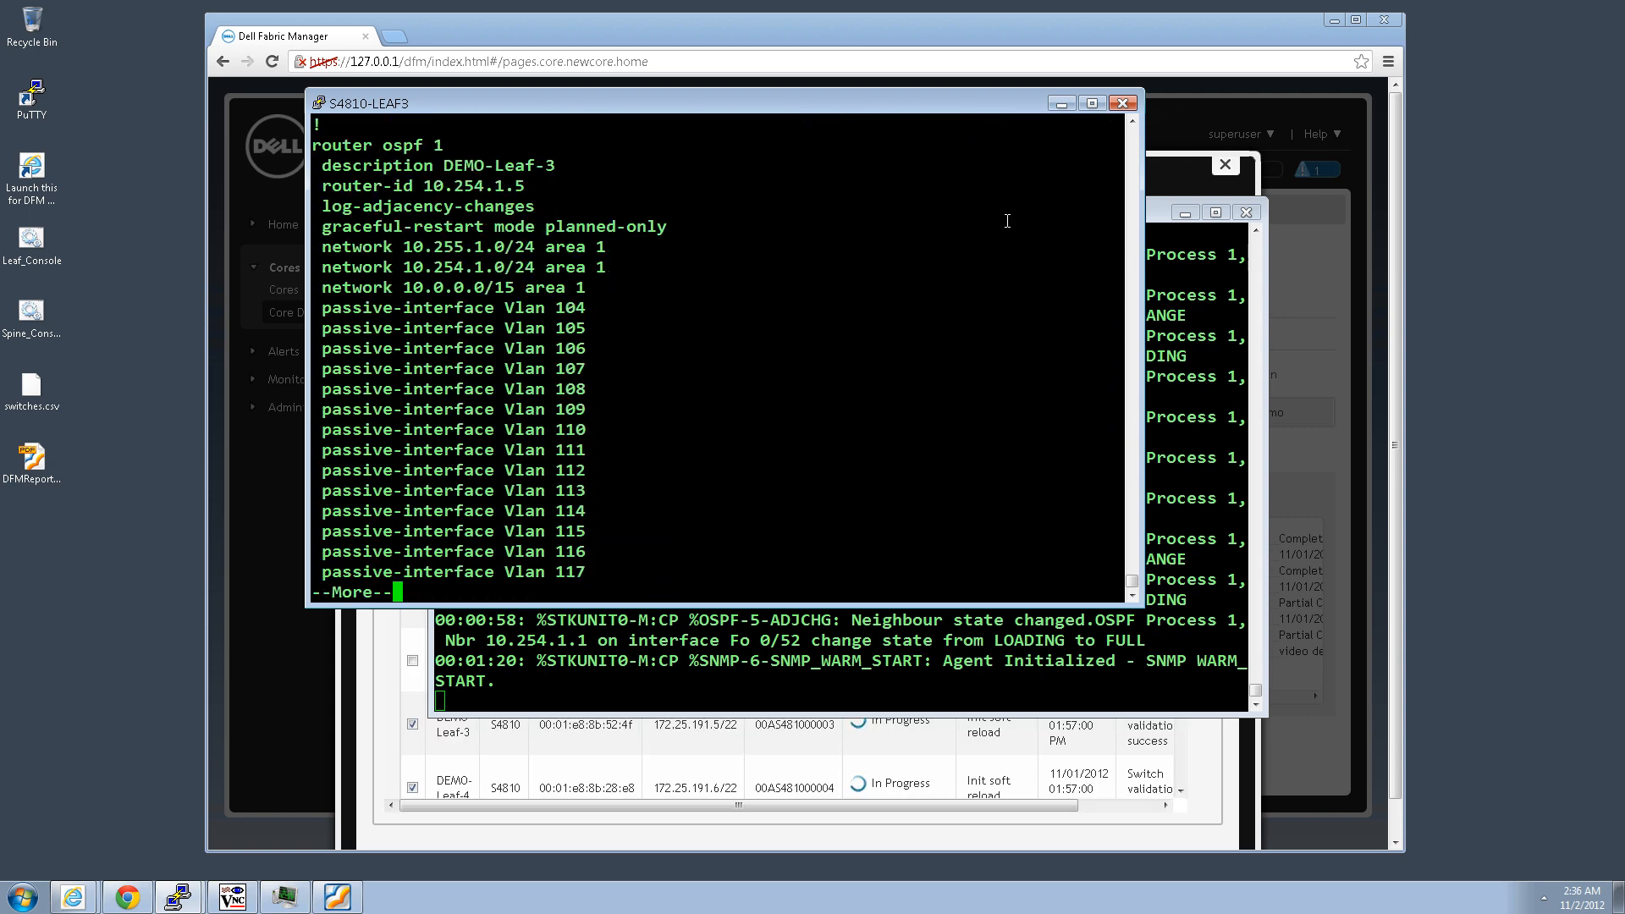
pyautogui.press('Return')
pyautogui.press('Return')
pyautogui.press('Return')
pyautogui.press('Return')
pyautogui.press('Return')
pyautogui.press('Return')
pyautogui.press('Return')
pyautogui.press('Return')
pyautogui.press('Return')
pyautogui.press('Return')
pyautogui.press('Return')
pyautogui.press('Return')
pyautogui.press('Return')
pyautogui.press('Return')
pyautogui.press('Return')
pyautogui.press('Return')
pyautogui.press('Return')
pyautogui.press('Return')
pyautogui.press('Return')
pyautogui.press('Return')
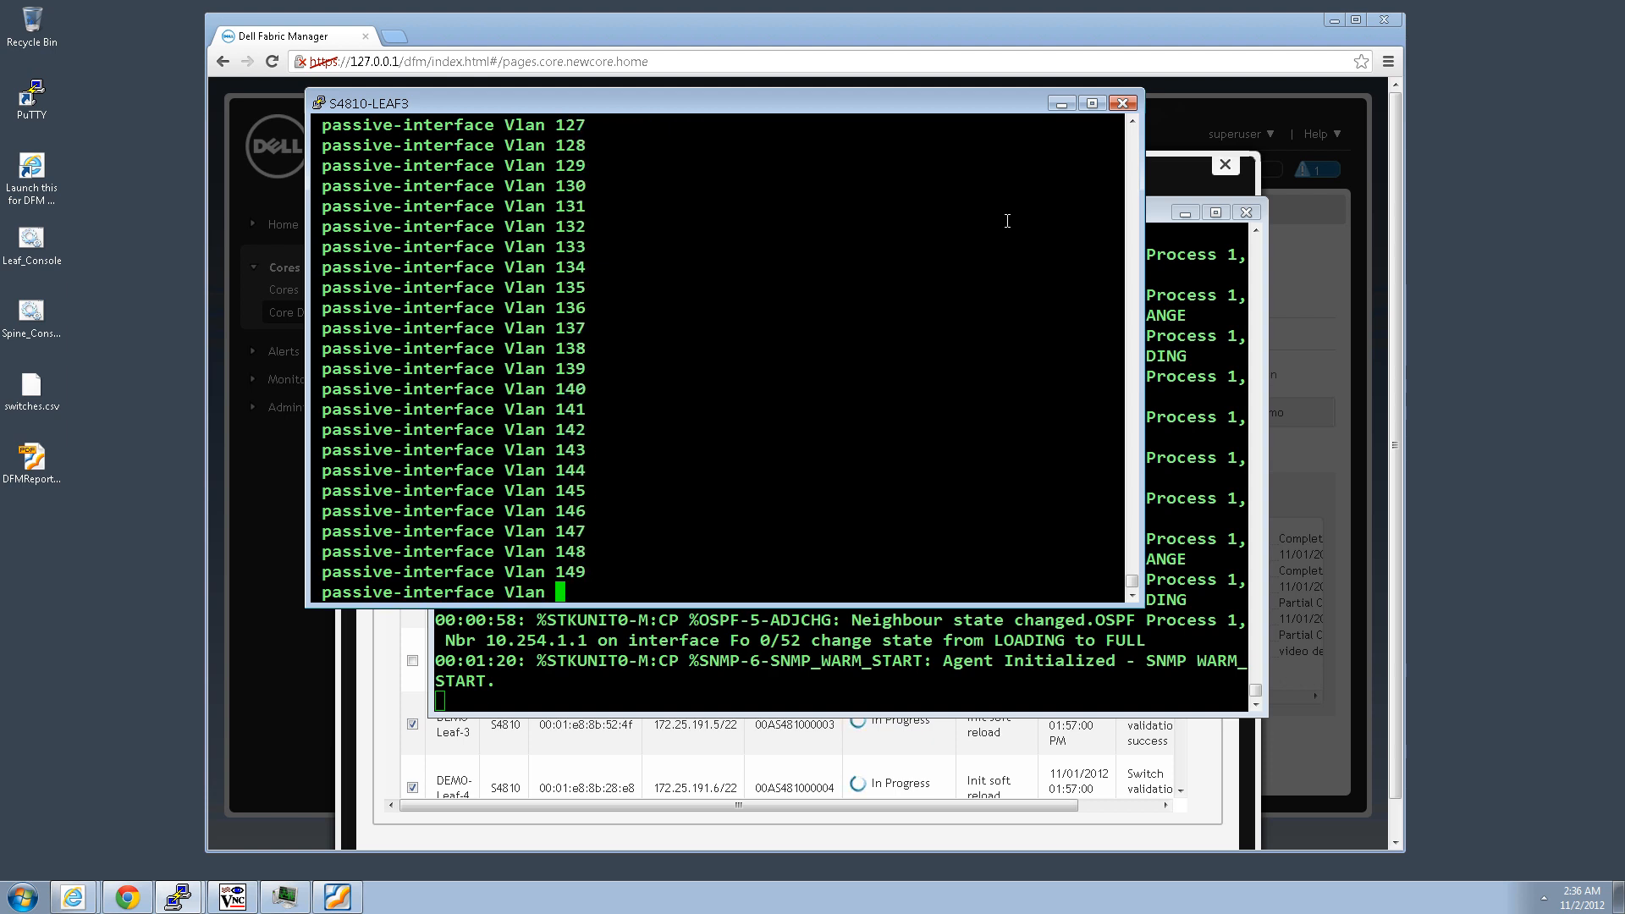
pyautogui.press('Return')
pyautogui.press('Return')
pyautogui.press('Return')
pyautogui.press('Return')
pyautogui.press('Return')
pyautogui.press('Return')
# Display the IP routing table on DEMO-Leaf-3 with show ip ro, run it twice, and page through to the end
pyautogui.write('show r')
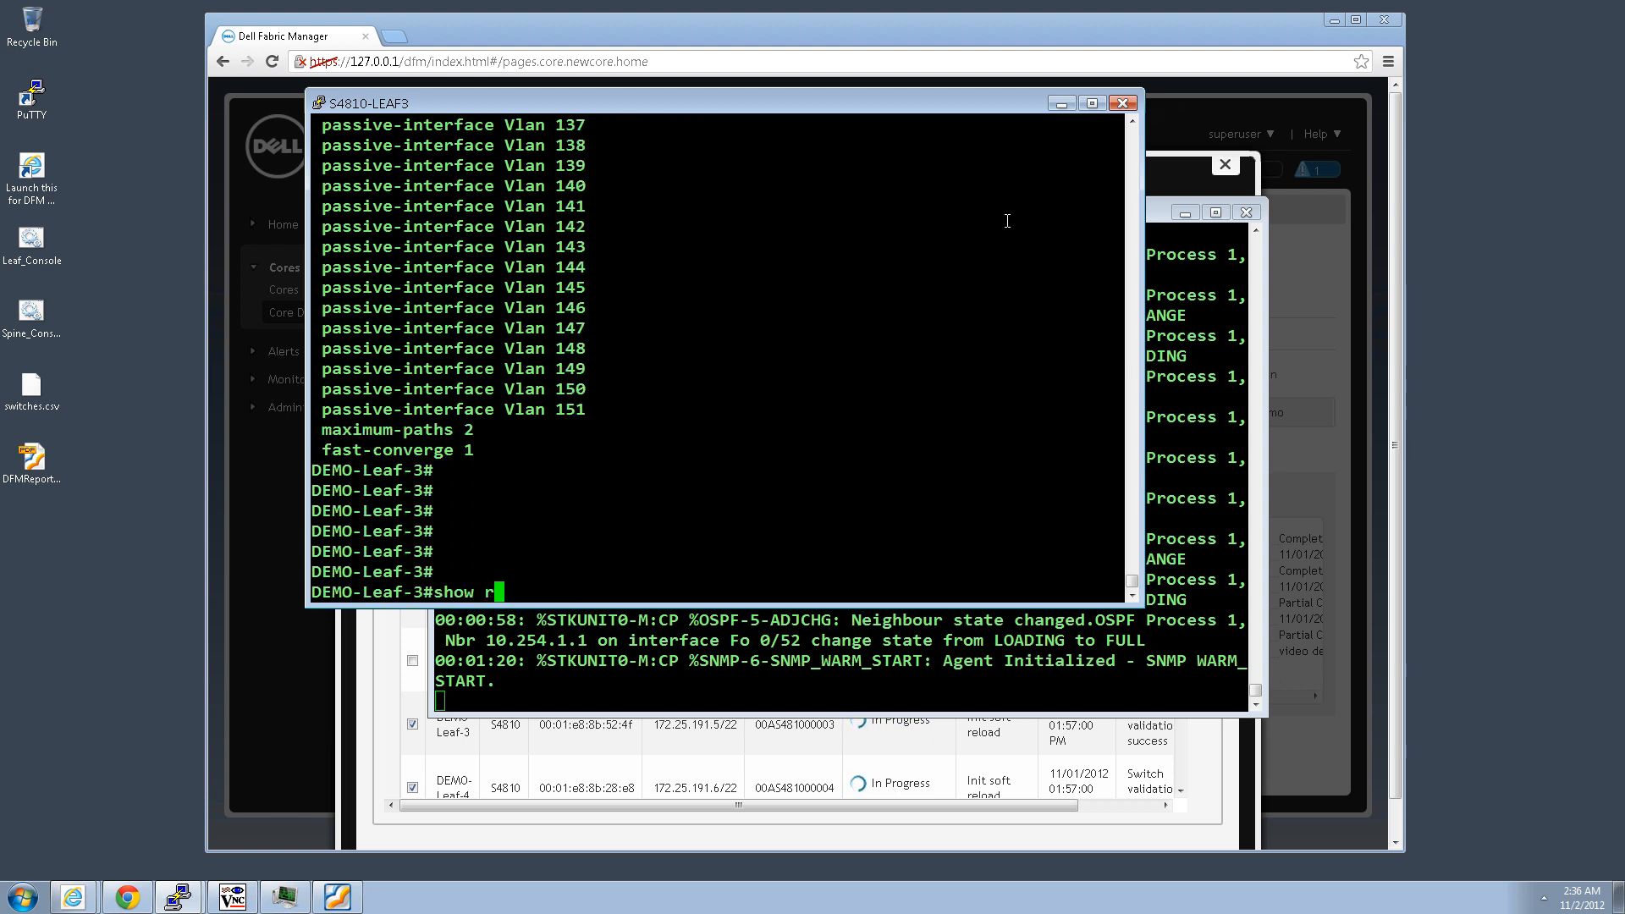
pyautogui.press('BackSpace')
pyautogui.write('ip ro')
pyautogui.press('Return')
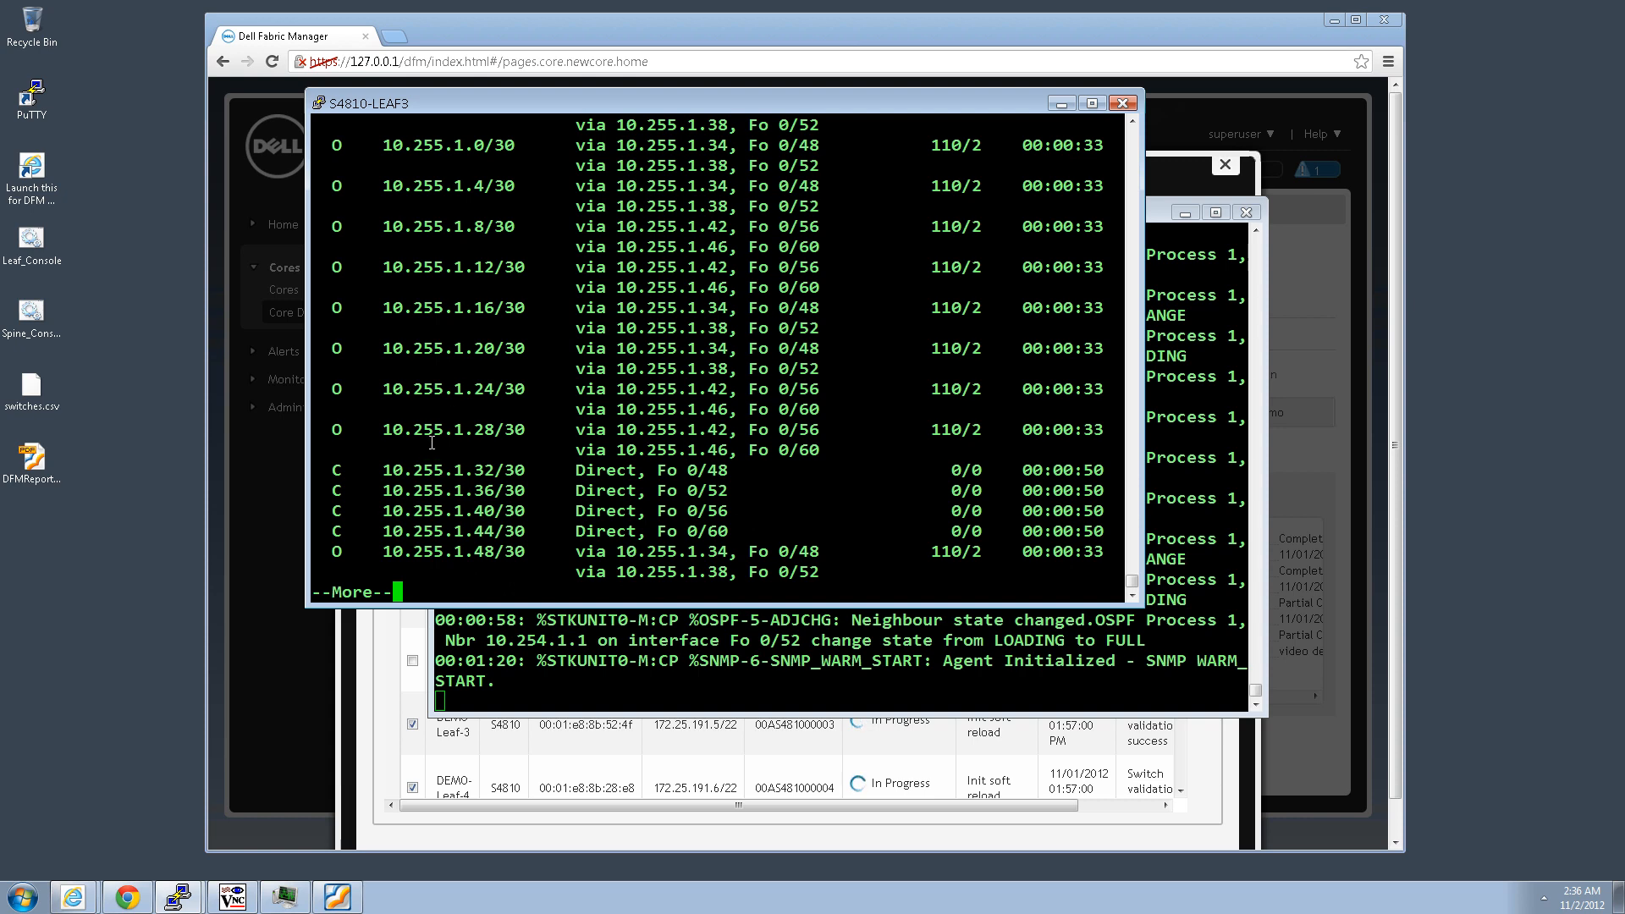
pyautogui.press('space')
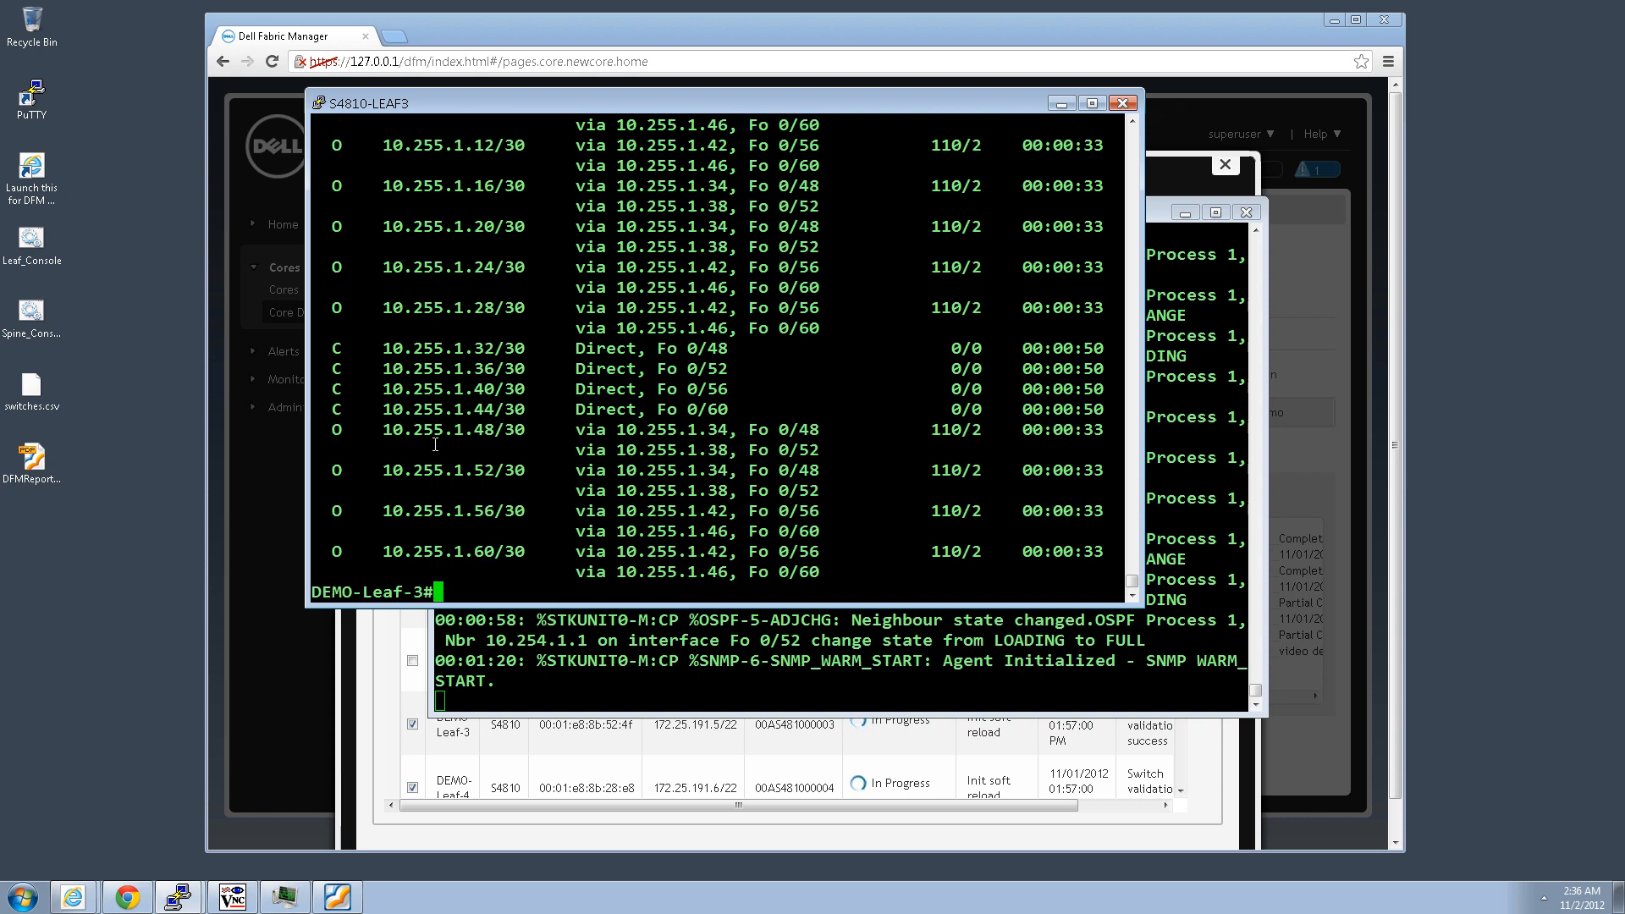
pyautogui.write('show ip ro')
pyautogui.press('Return')
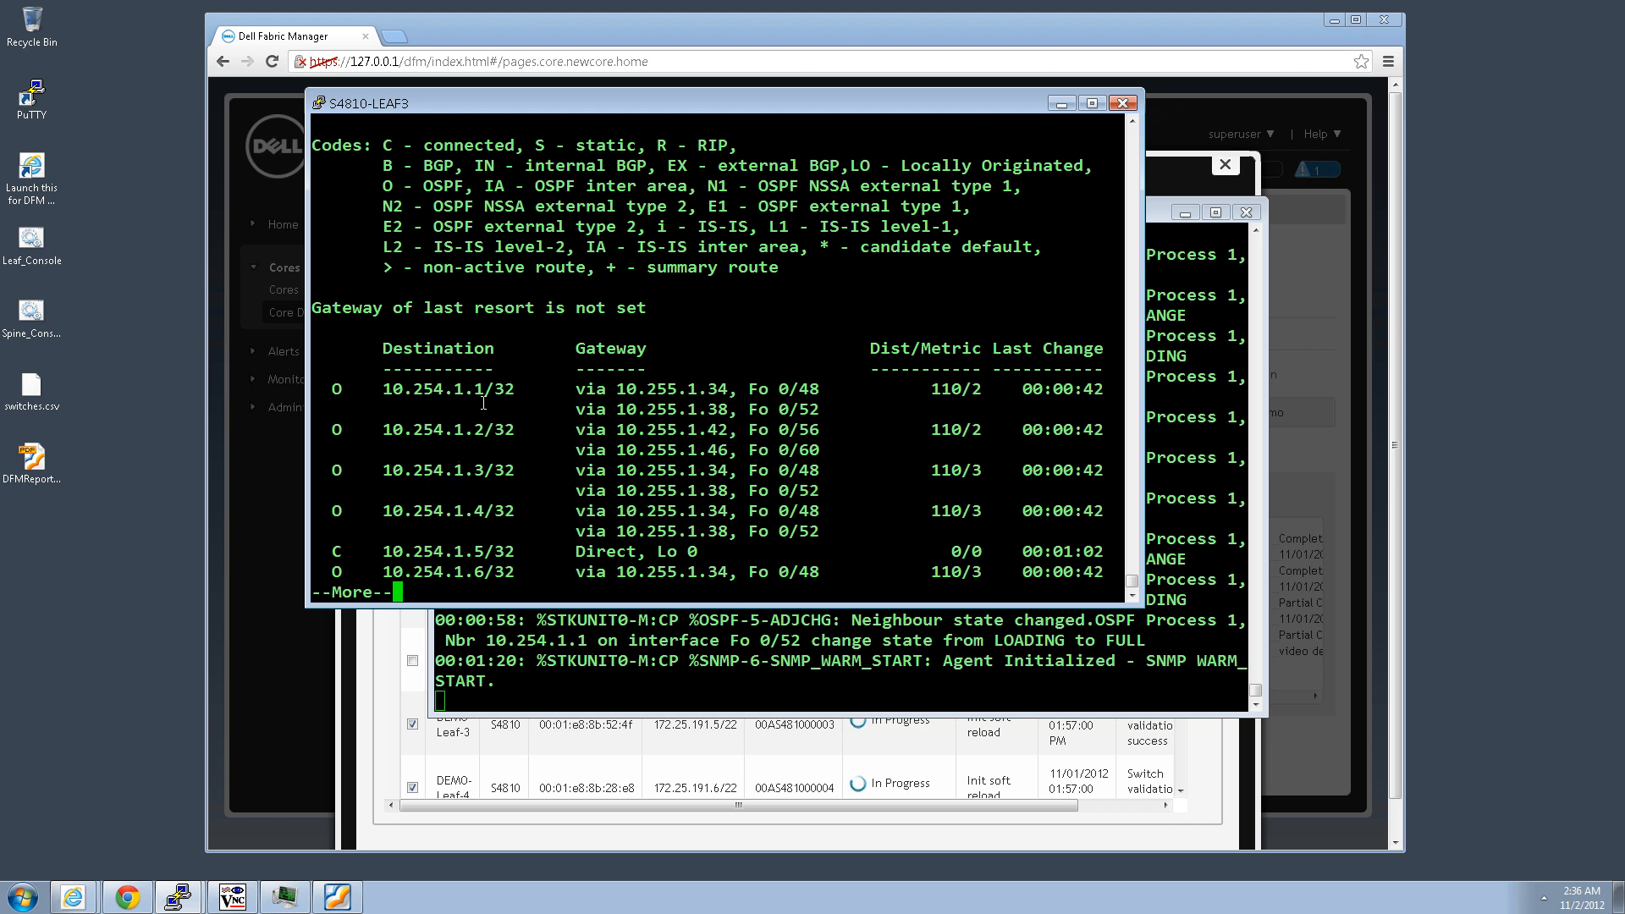
pyautogui.press('space')
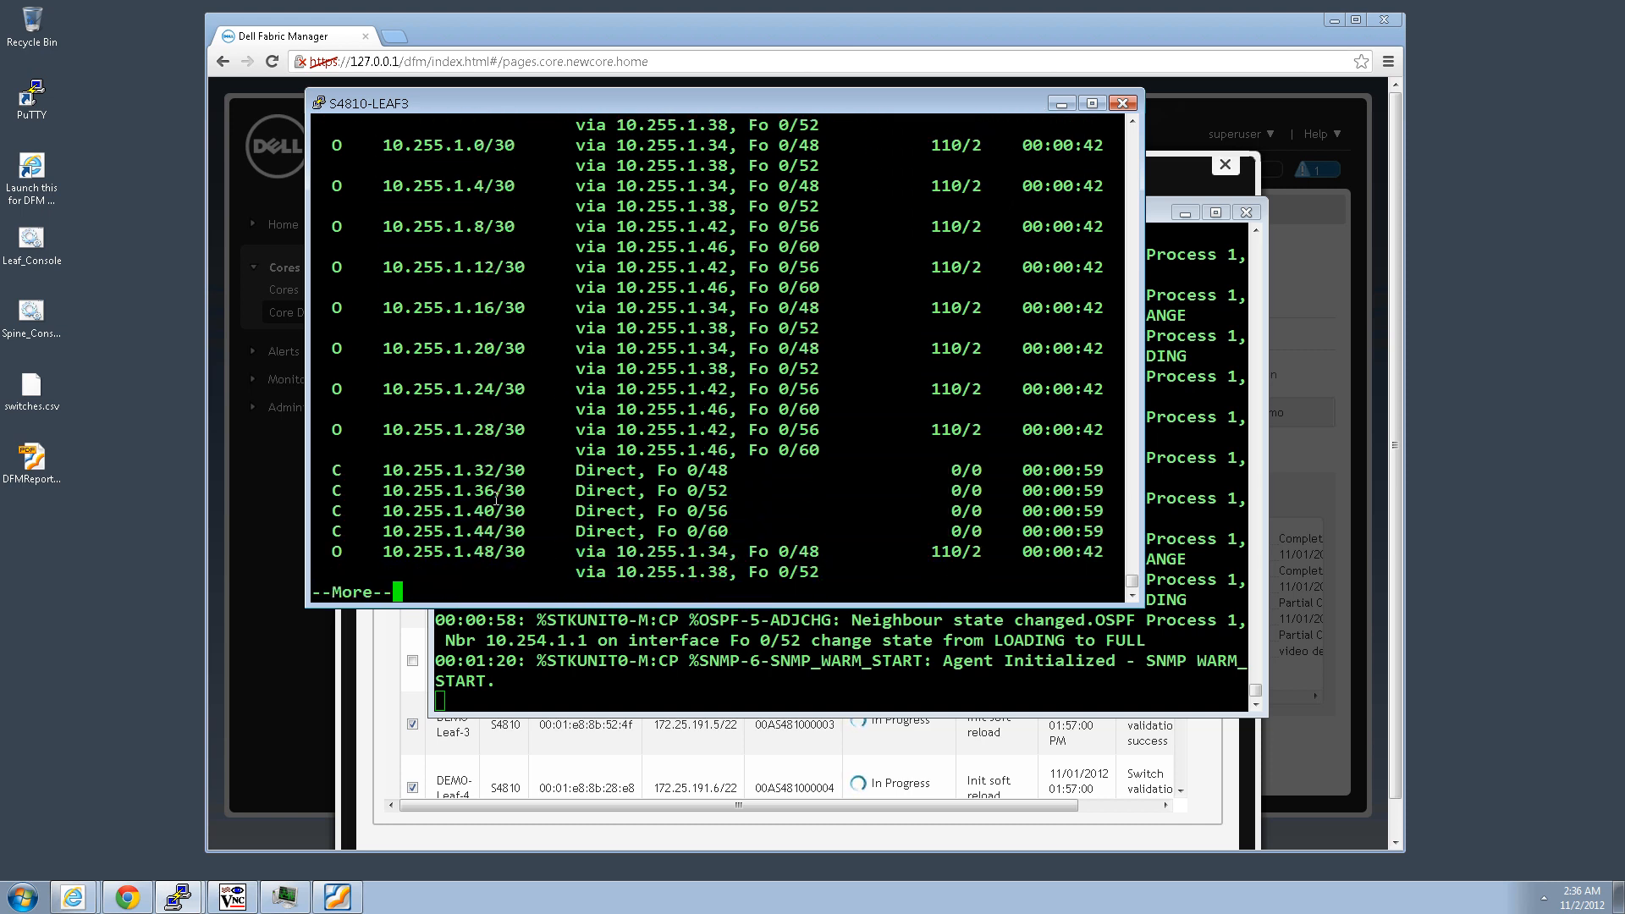
pyautogui.press('space')
pyautogui.press('Return')
pyautogui.press('Return')
pyautogui.press('Return')
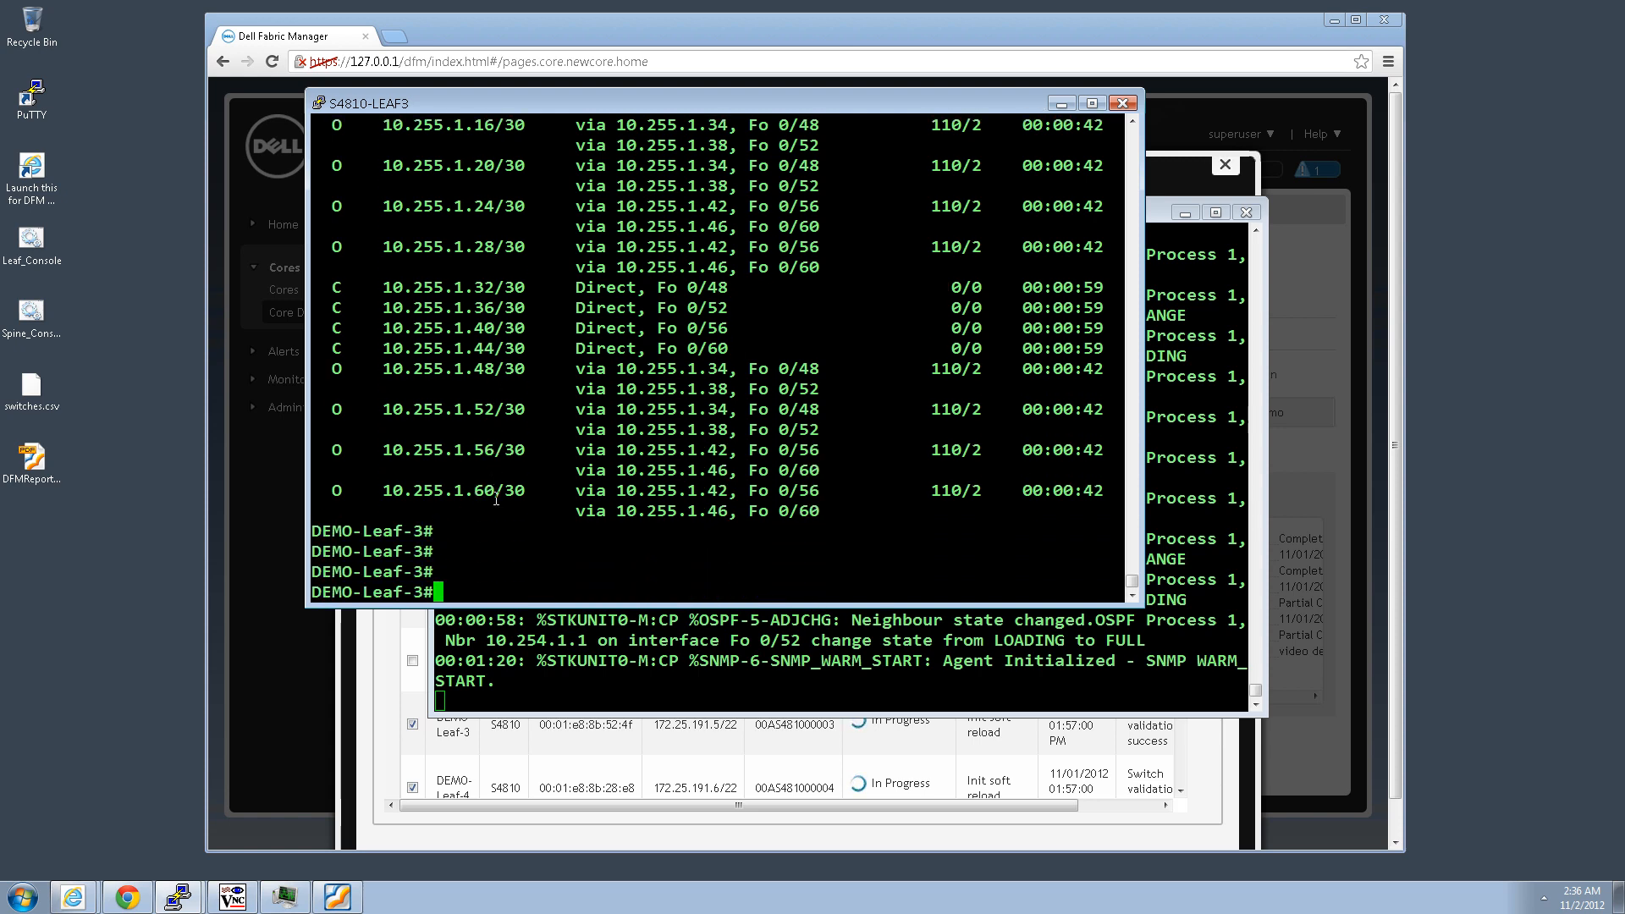
# Ping 10.254.1.1 from DEMO-Leaf-3
pyautogui.write('ping 10.254.')
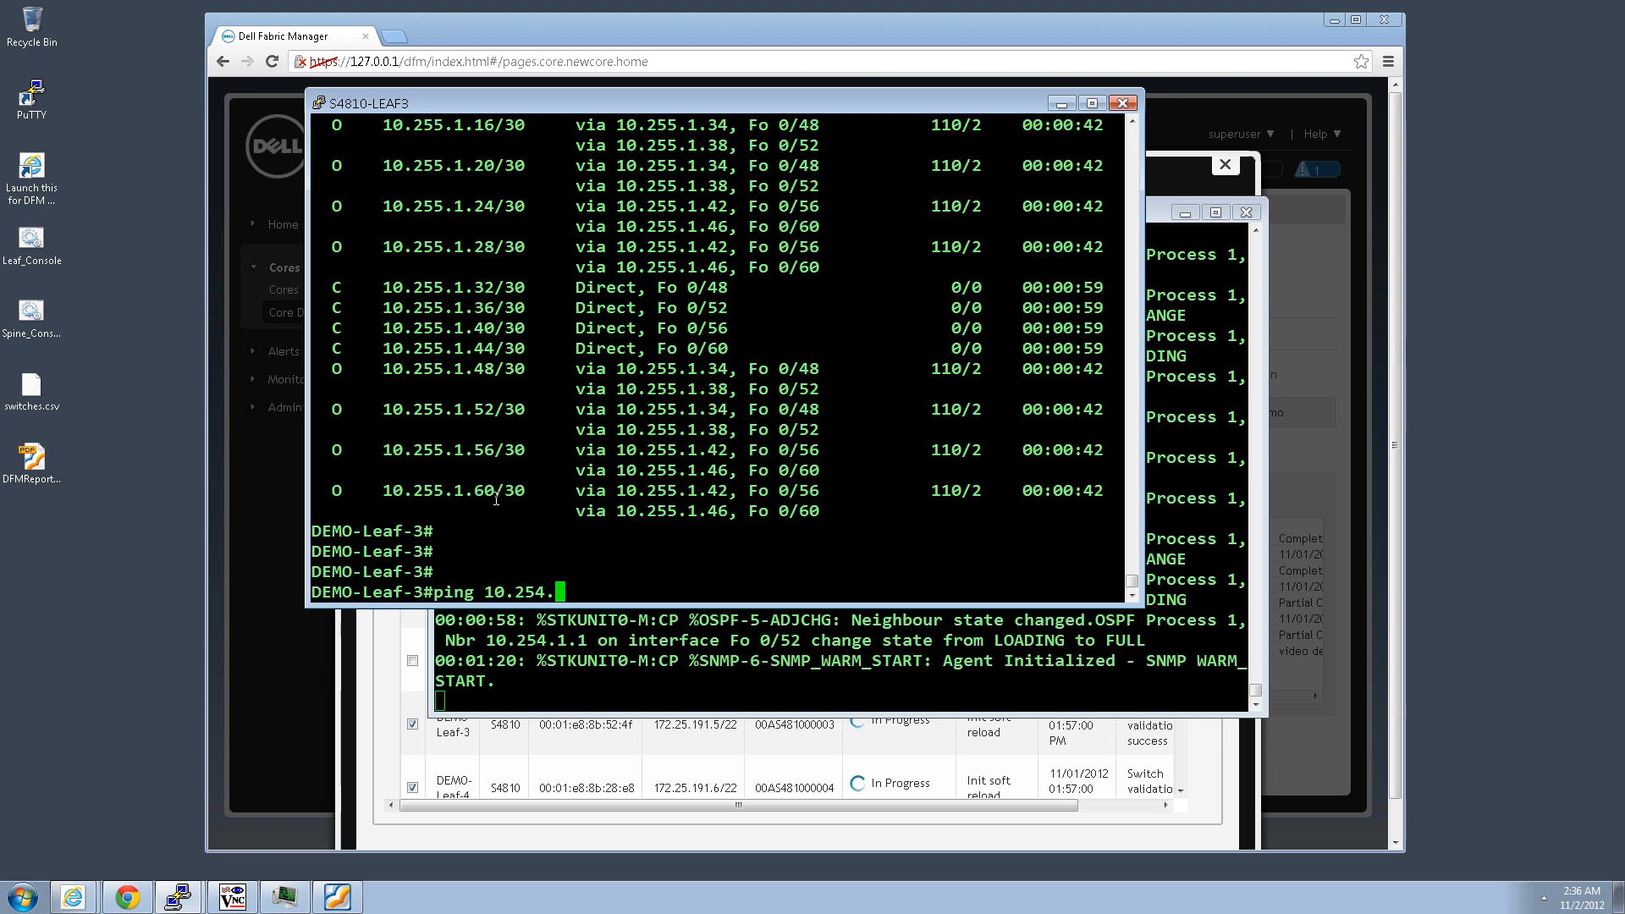
pyautogui.write('1.1')
pyautogui.press('Return')
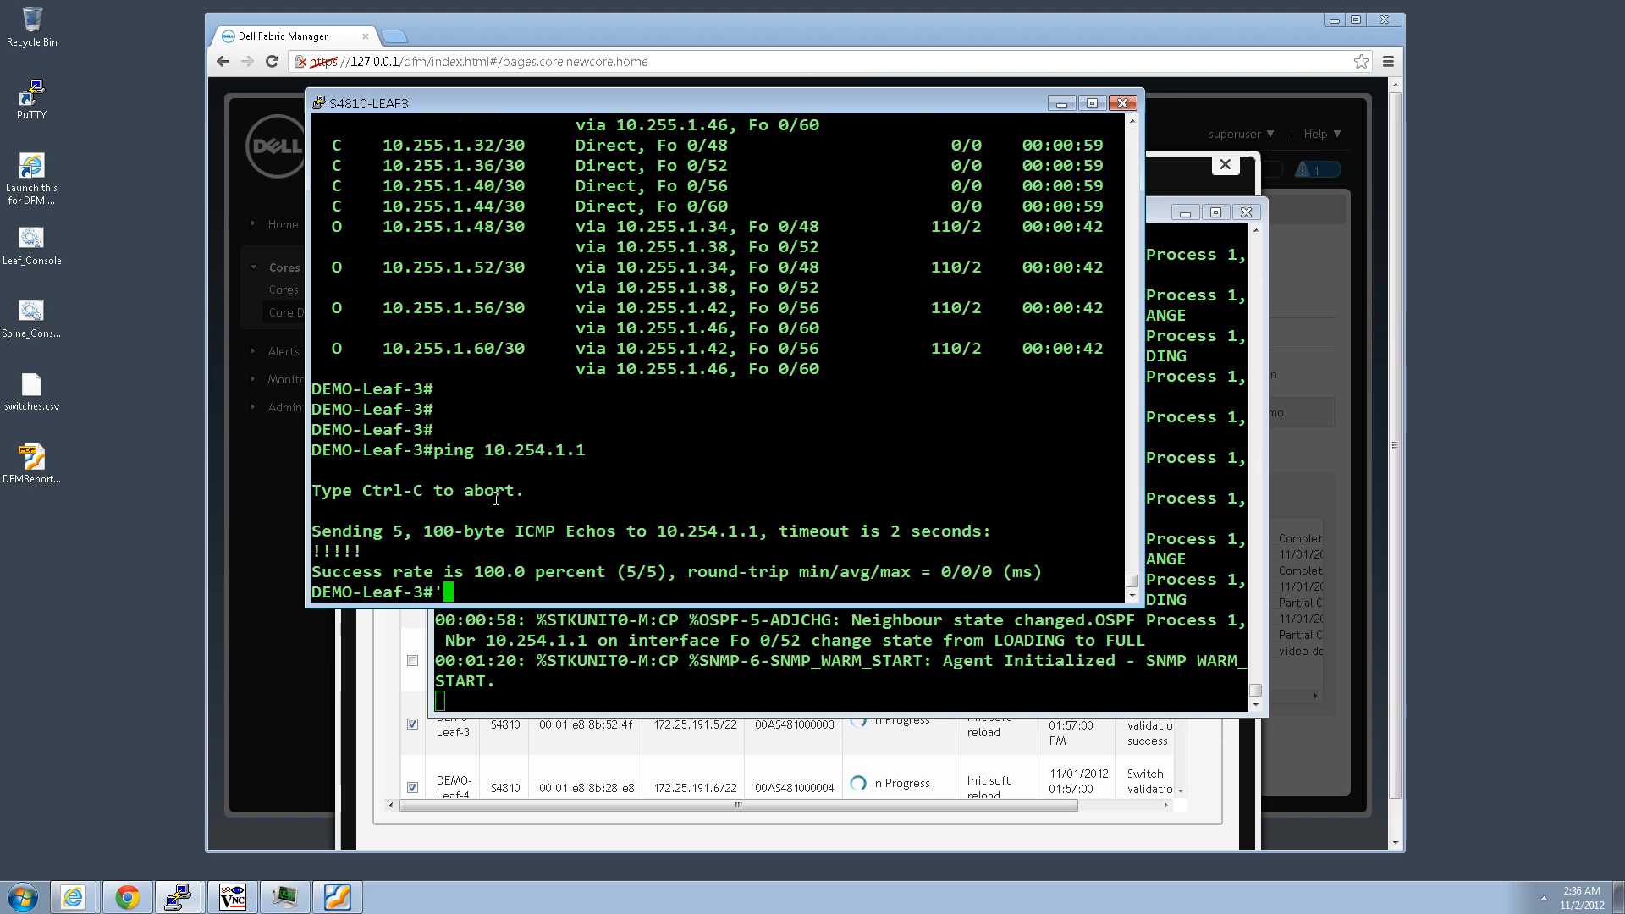
pyautogui.press('Return')
pyautogui.press('Return')
# Ping 10.254.1.2 from DEMO-Leaf-3 by editing the previous ping command
pyautogui.press('Up')
pyautogui.press('BackSpace')
pyautogui.write('2')
pyautogui.press('Return')
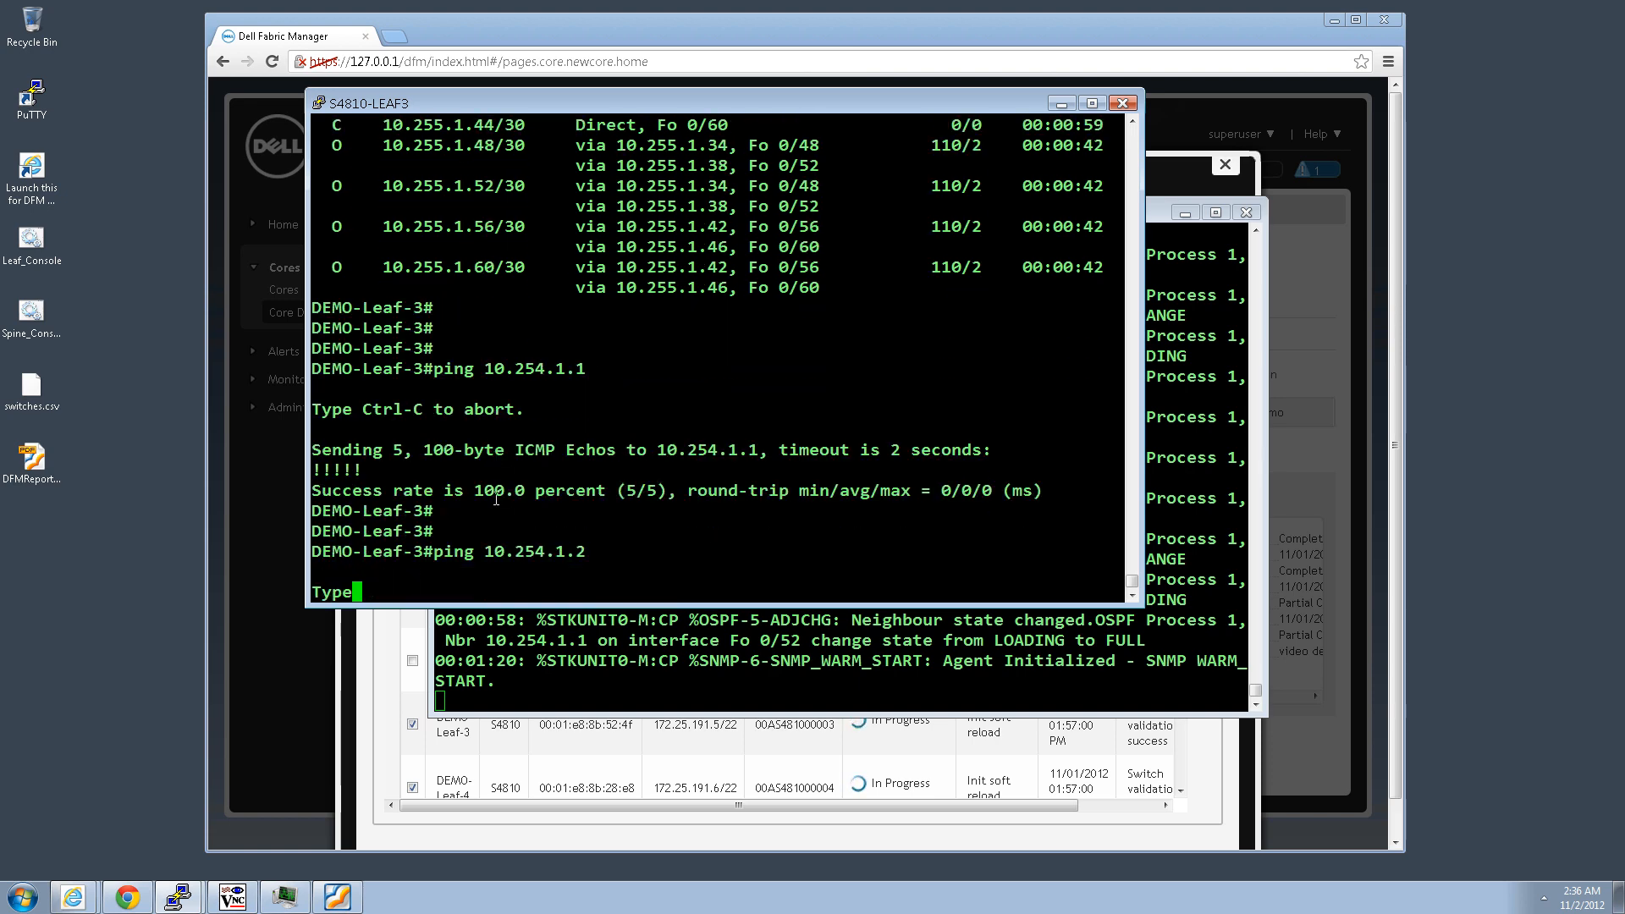
pyautogui.press('Return')
pyautogui.press('Return')
# Test reachability of 10.254.1.3 from DEMO-Leaf-3 with a ping
pyautogui.press('Up')
pyautogui.press('BackSpace')
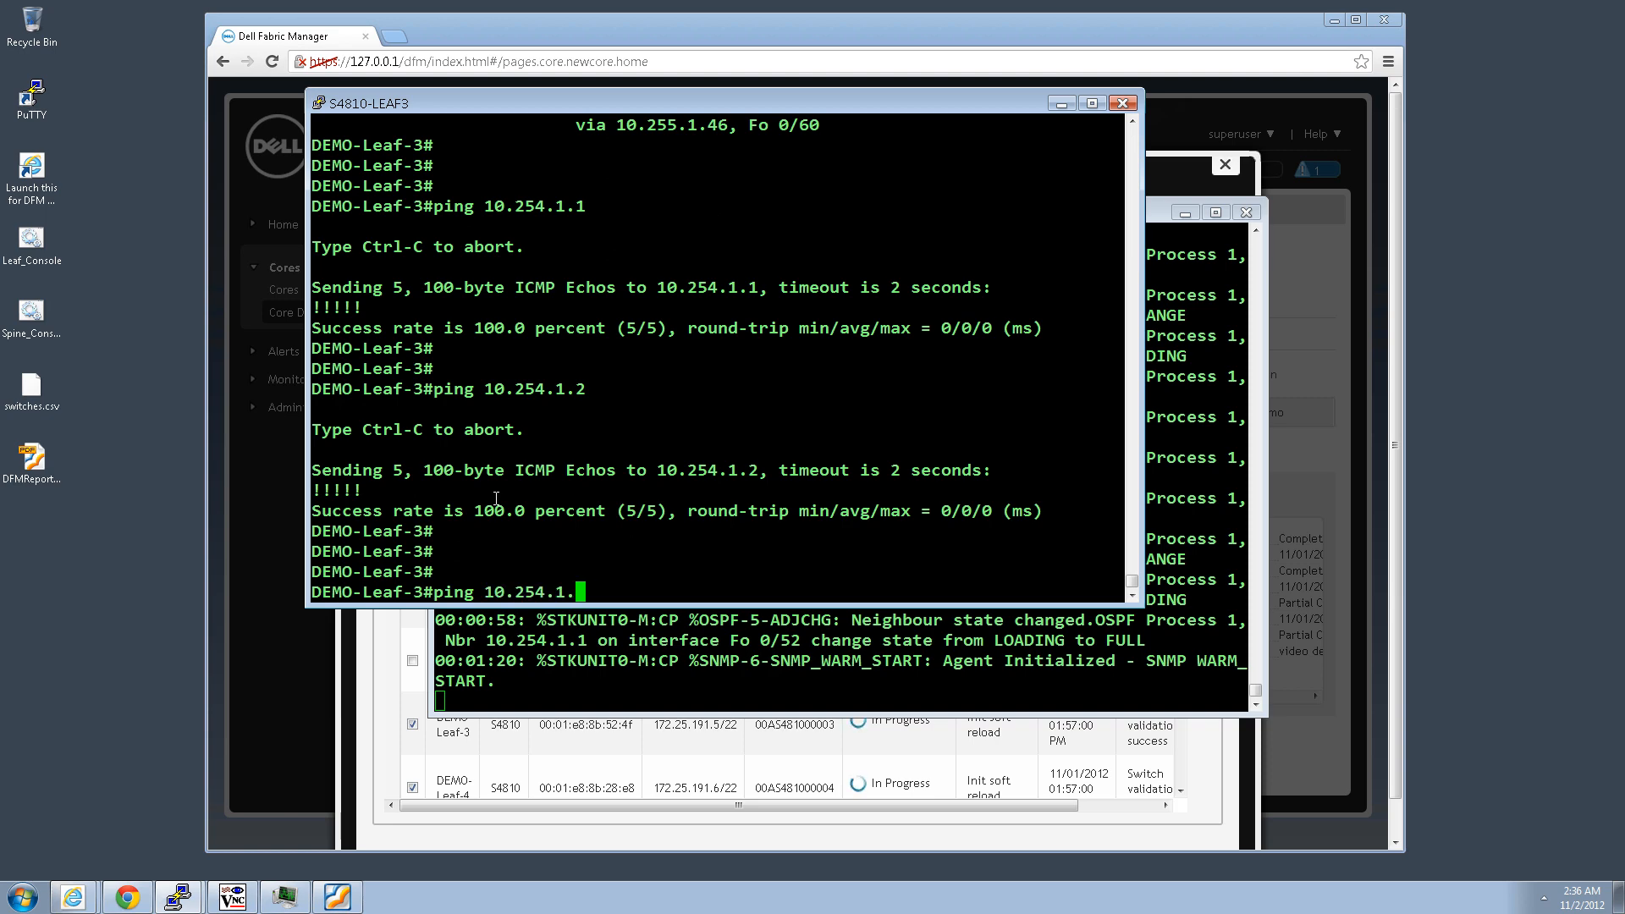
pyautogui.write('3')
pyautogui.press('Return')
pyautogui.press('Return')
pyautogui.press('Return')
pyautogui.press('Return')
pyautogui.press('Return')
# Repeat the ping from DEMO-Leaf-3 with 10.254.1.4 as the destination
pyautogui.press('Up')
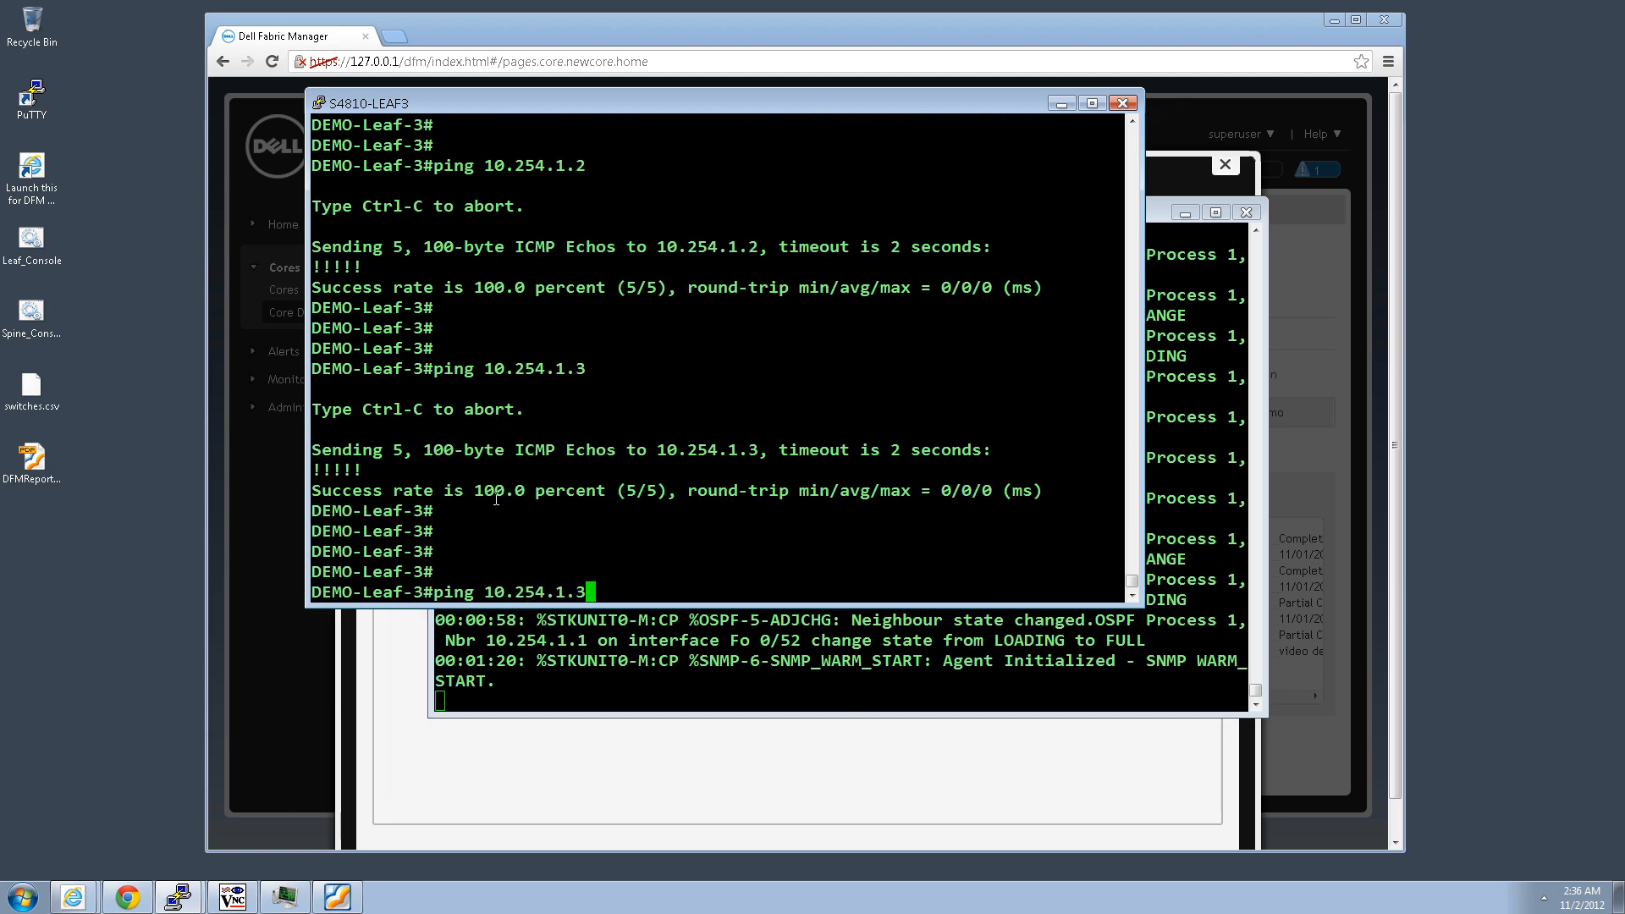
pyautogui.press('BackSpace')
pyautogui.write('4')
pyautogui.press('Return')
pyautogui.press('Return')
pyautogui.press('Return')
pyautogui.press('Return')
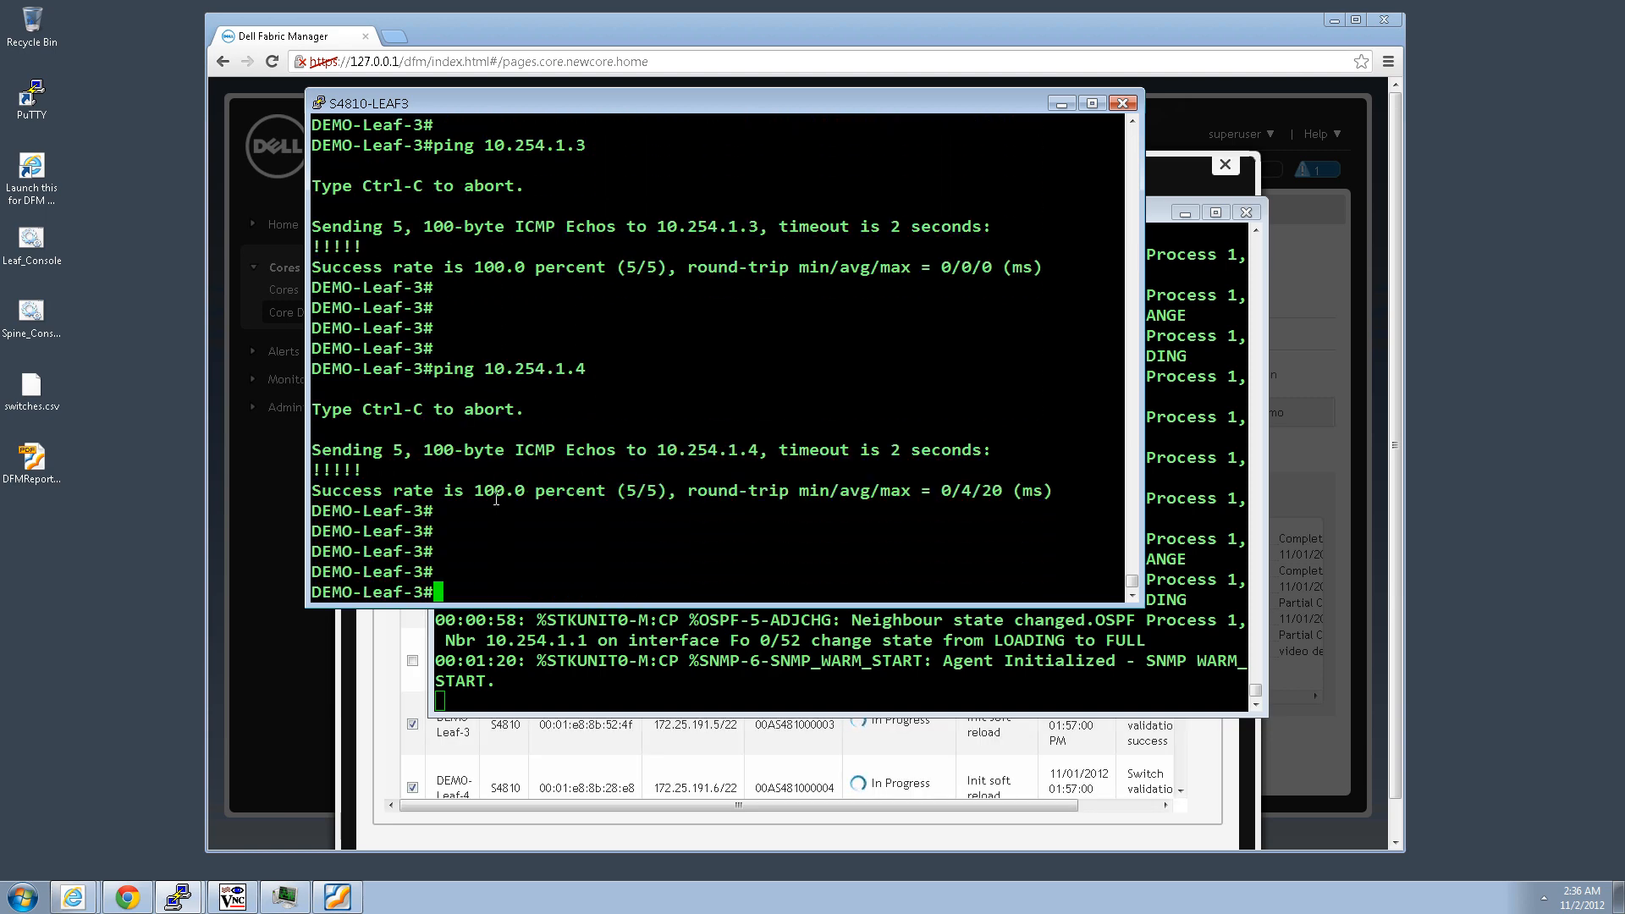
# Repeat the ping from DEMO-Leaf-3 with 10.254.1.5 as the destination
pyautogui.press('Up')
pyautogui.press('BackSpace')
pyautogui.write('5')
pyautogui.press('Return')
pyautogui.press('Return')
pyautogui.press('Return')
pyautogui.press('Return')
pyautogui.press('Return')
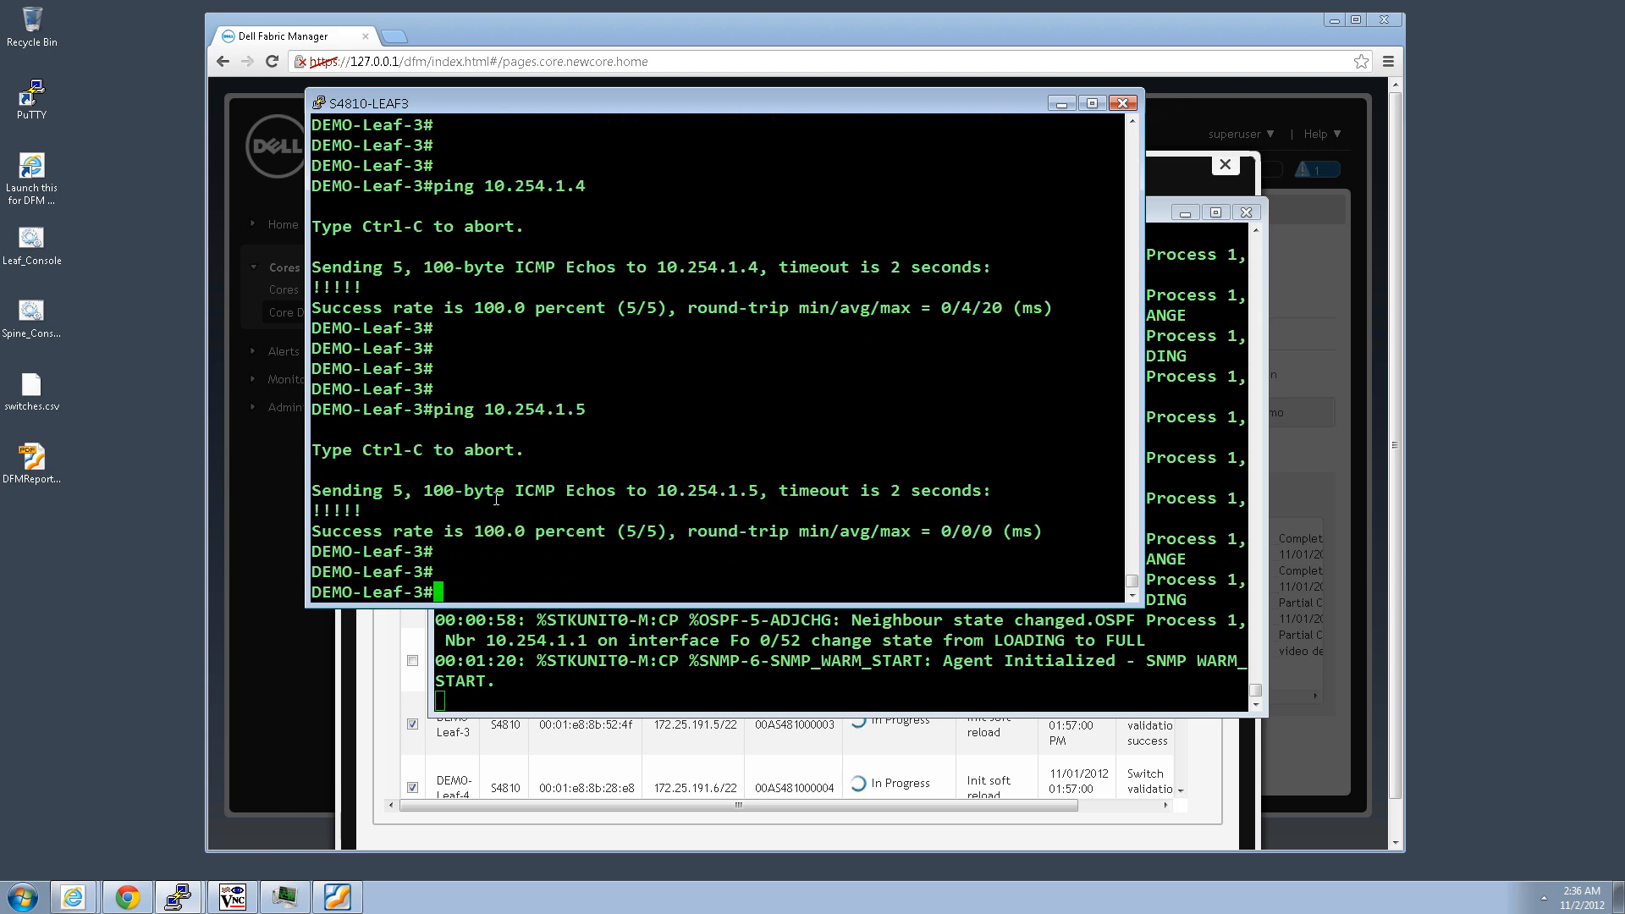
# Repeat the ping from DEMO-Leaf-3 with 10.254.1.6 as the destination and return to an empty prompt
pyautogui.press('Up')
pyautogui.press('BackSpace')
pyautogui.write('6')
pyautogui.press('Return')
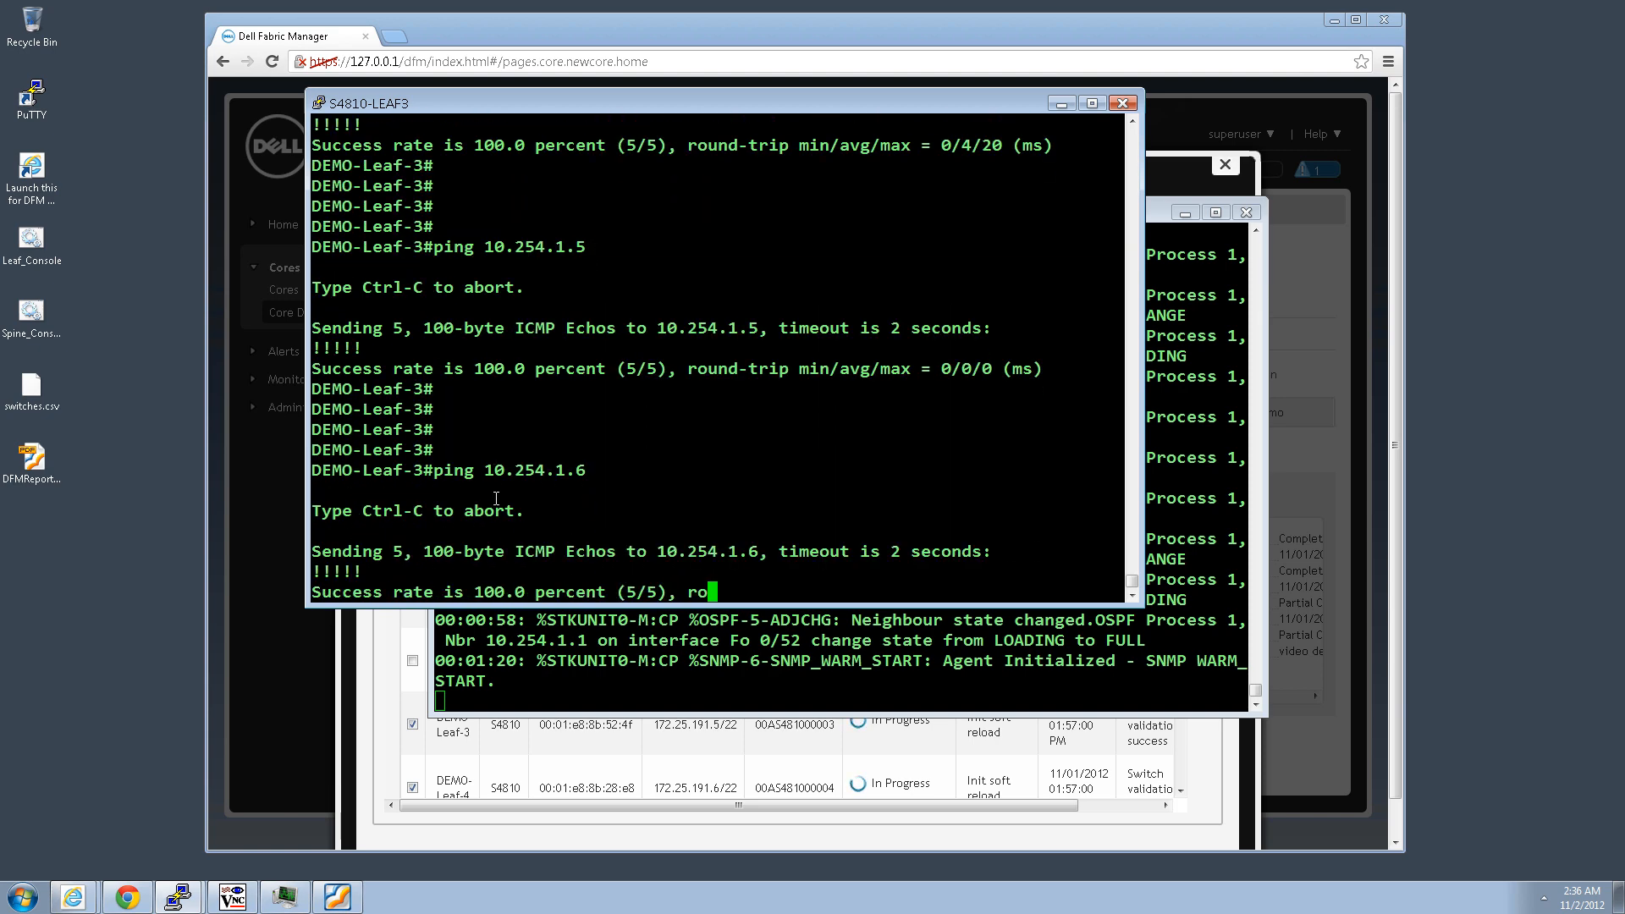
pyautogui.press('Return')
pyautogui.press('Return')
pyautogui.press('Return')
pyautogui.press('Return')
pyautogui.press('Return')
pyautogui.press('Return')
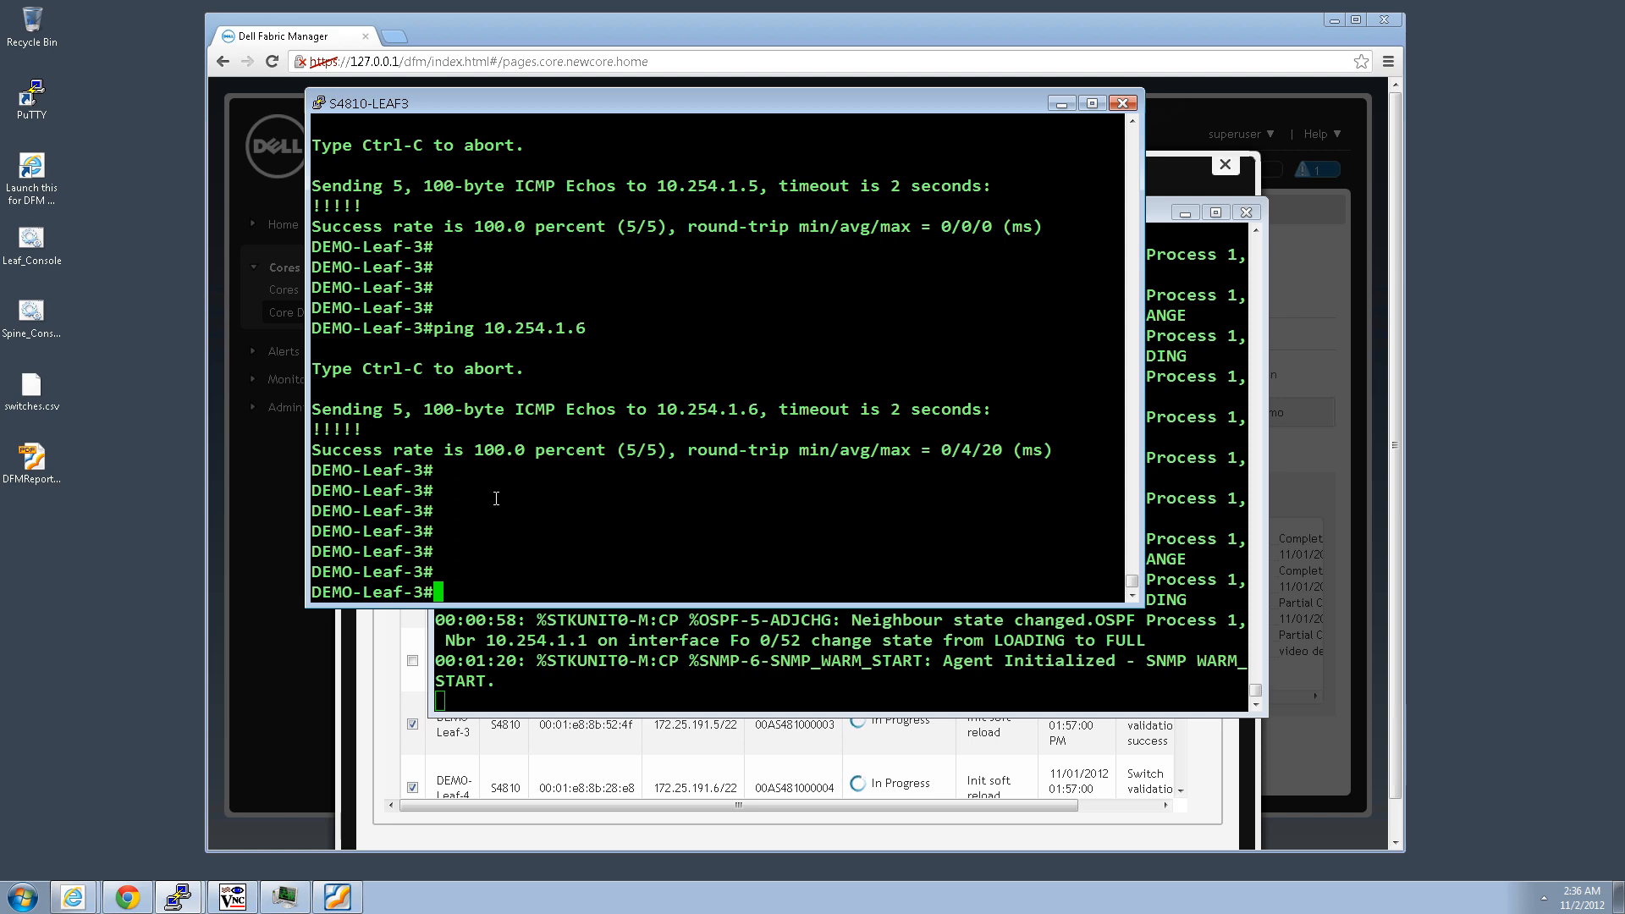
# Check that the command prompts respond on the S4810-LEAF4 and S4810-LEAF3 consoles, ending on S4810-LEAF4
pyautogui.click(590, 648)
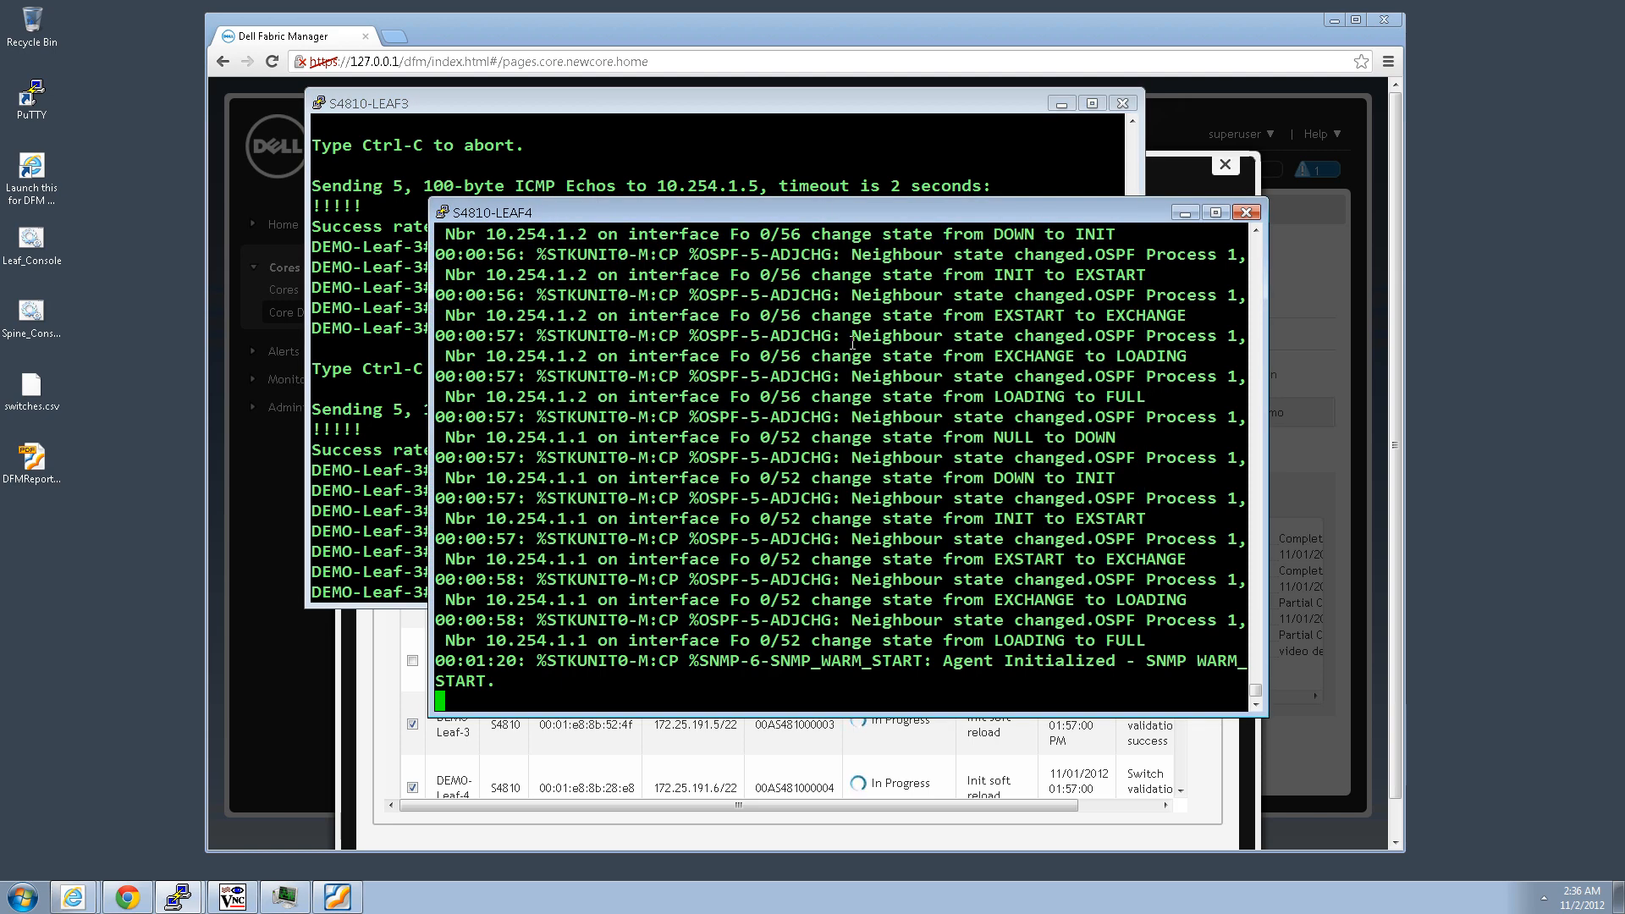
pyautogui.press('Return')
pyautogui.press('Return')
pyautogui.press('Return')
pyautogui.press('Return')
pyautogui.press('Return')
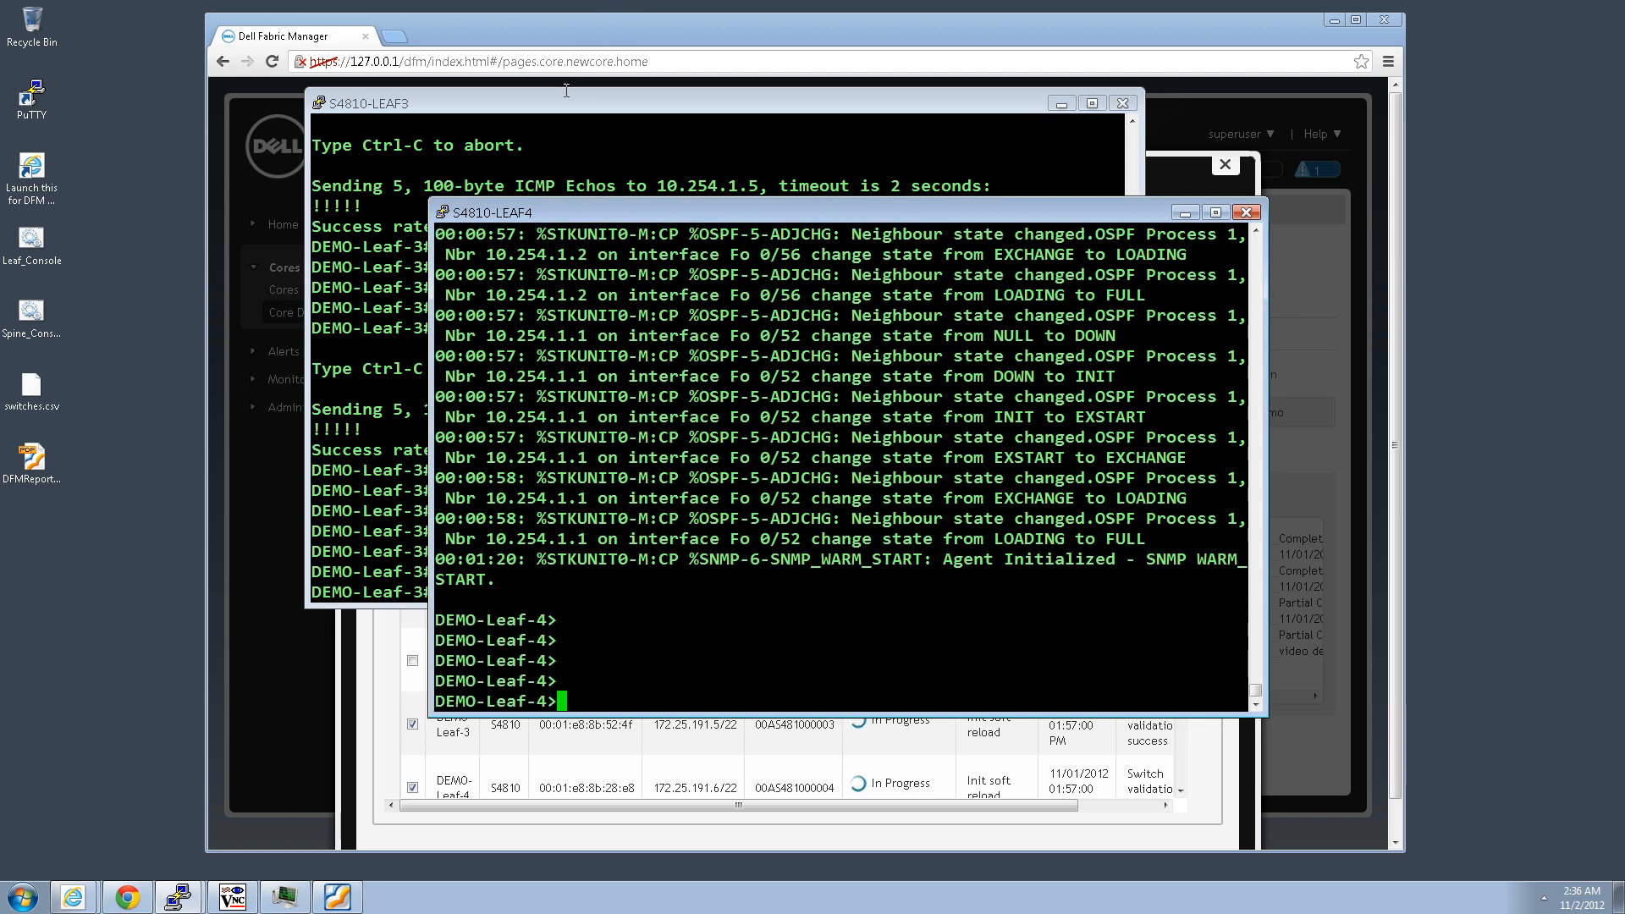
pyautogui.click(564, 107)
pyautogui.press('Return')
pyautogui.press('Return')
pyautogui.press('Return')
pyautogui.press('Return')
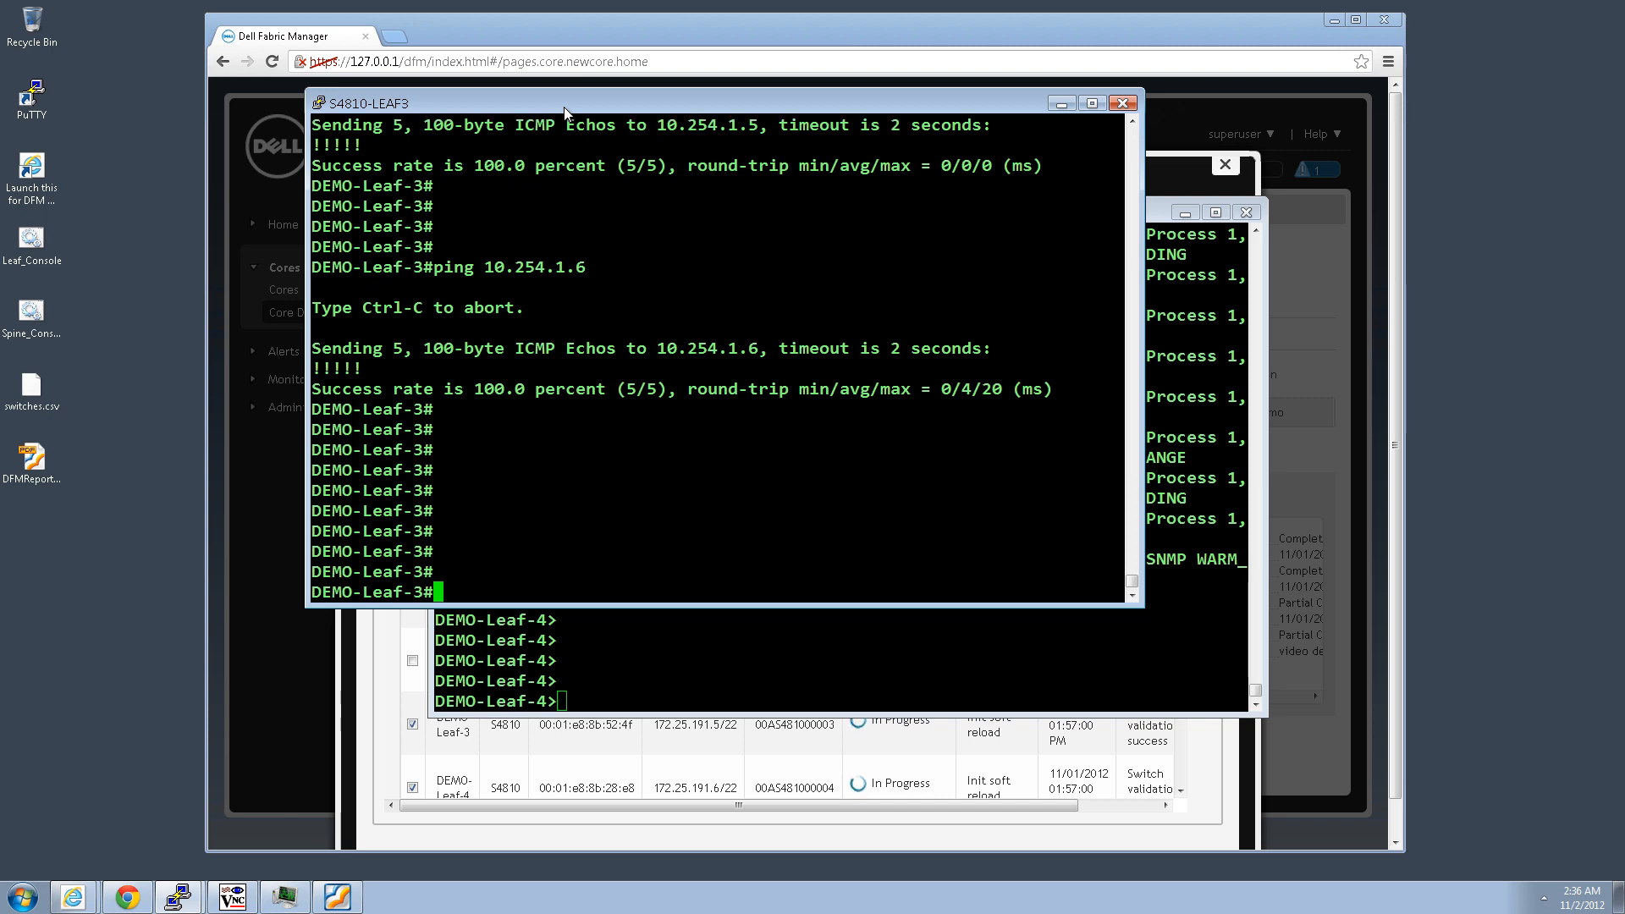
pyautogui.click(744, 637)
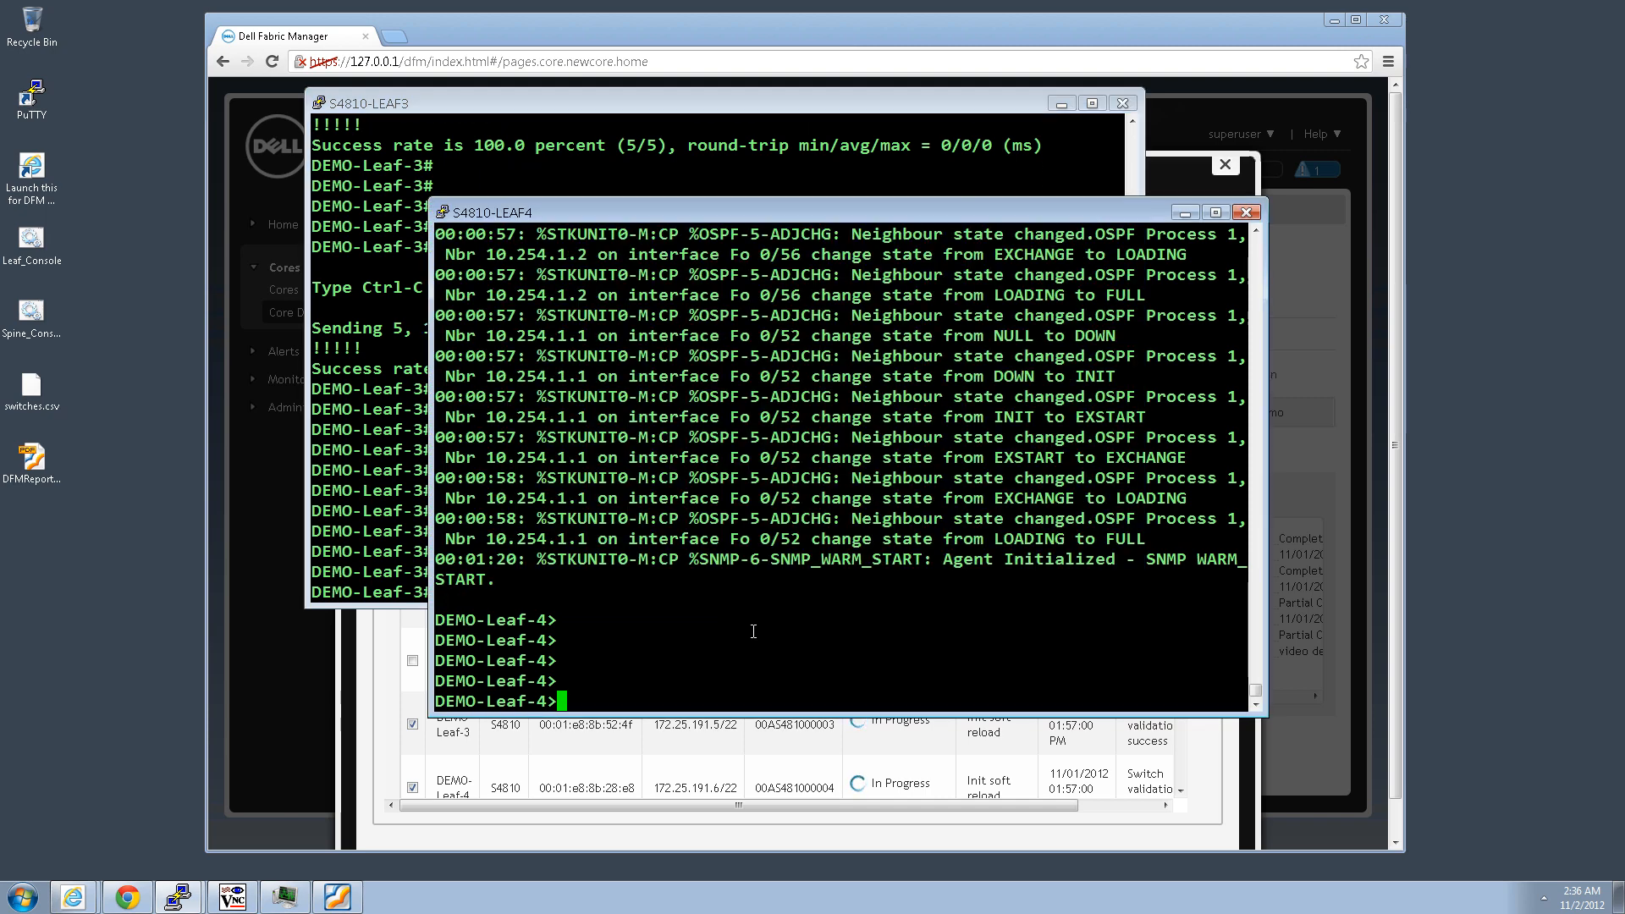
pyautogui.press('Return')
pyautogui.press('Return')
pyautogui.press('Return')
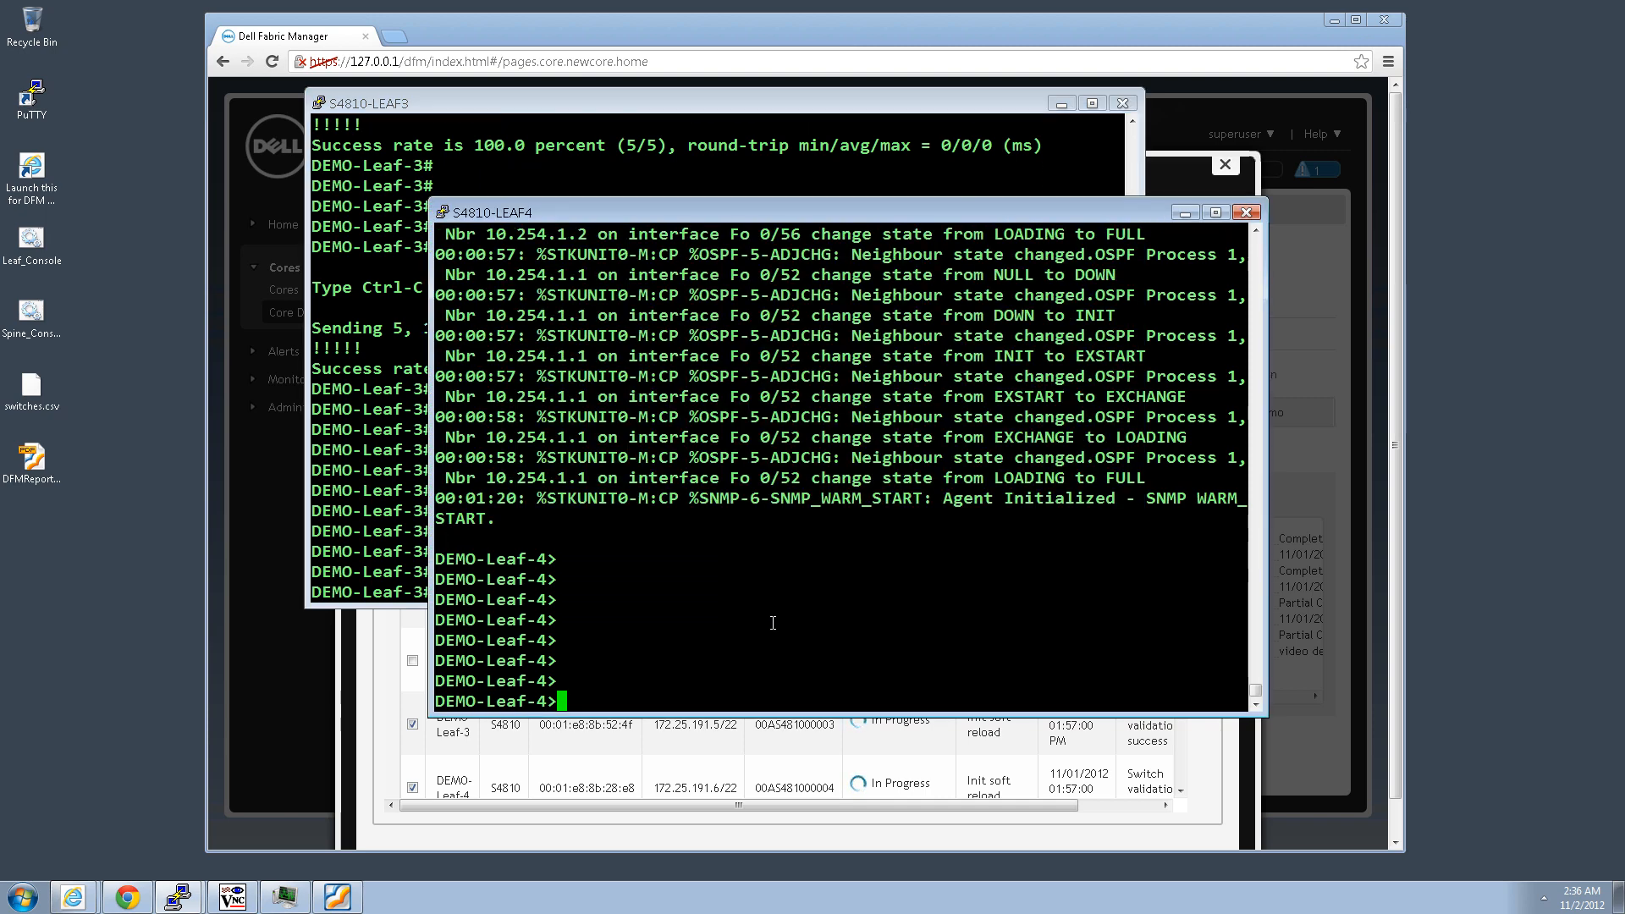
# Return to Dell Fabric Manager, examine the deployment and validation status of DEMO-Leaf-3 and DEMO-Leaf-4, and close the Deploy and Validate Core window
pyautogui.click(382, 669)
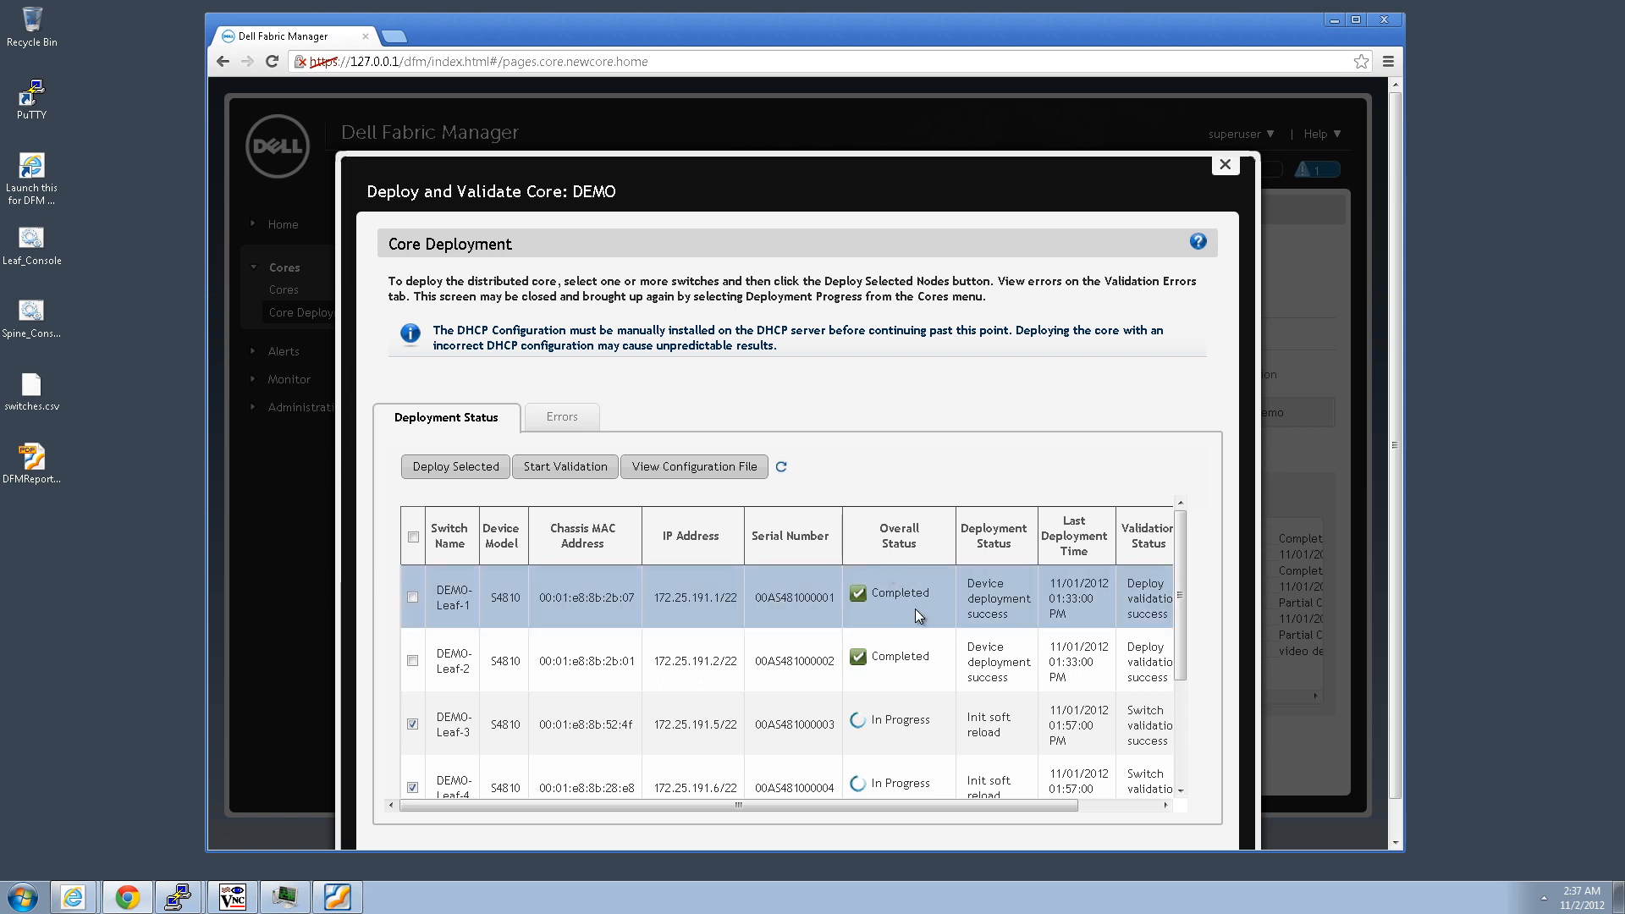
pyautogui.moveTo(1181, 641); pyautogui.dragTo(1181, 679)
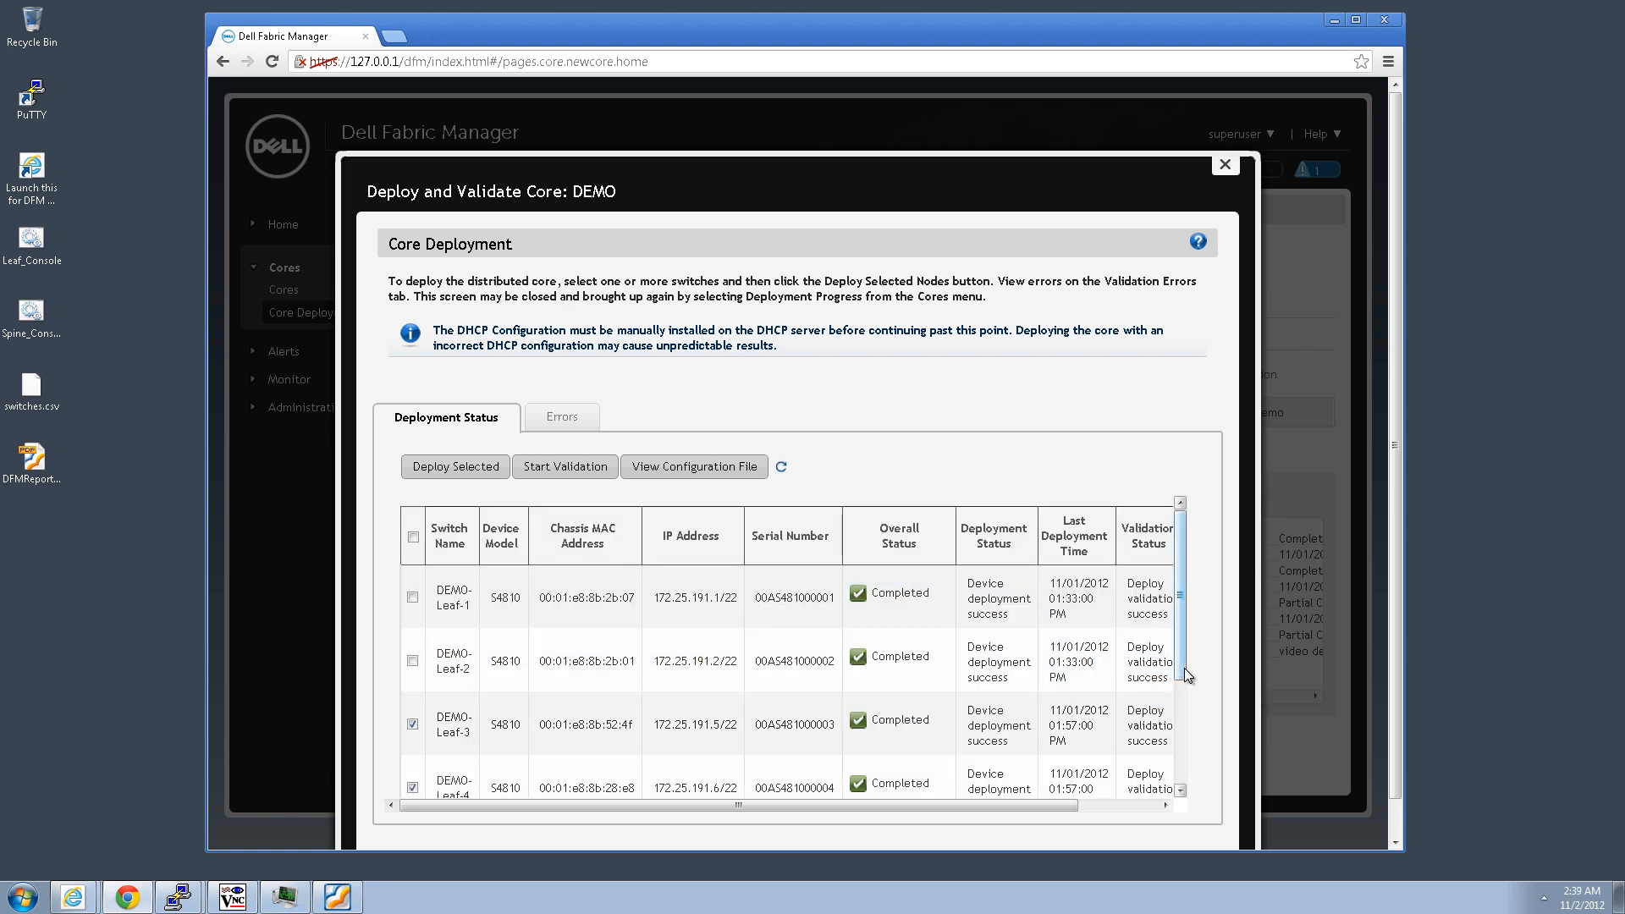
pyautogui.moveTo(1185, 667); pyautogui.dragTo(1181, 724)
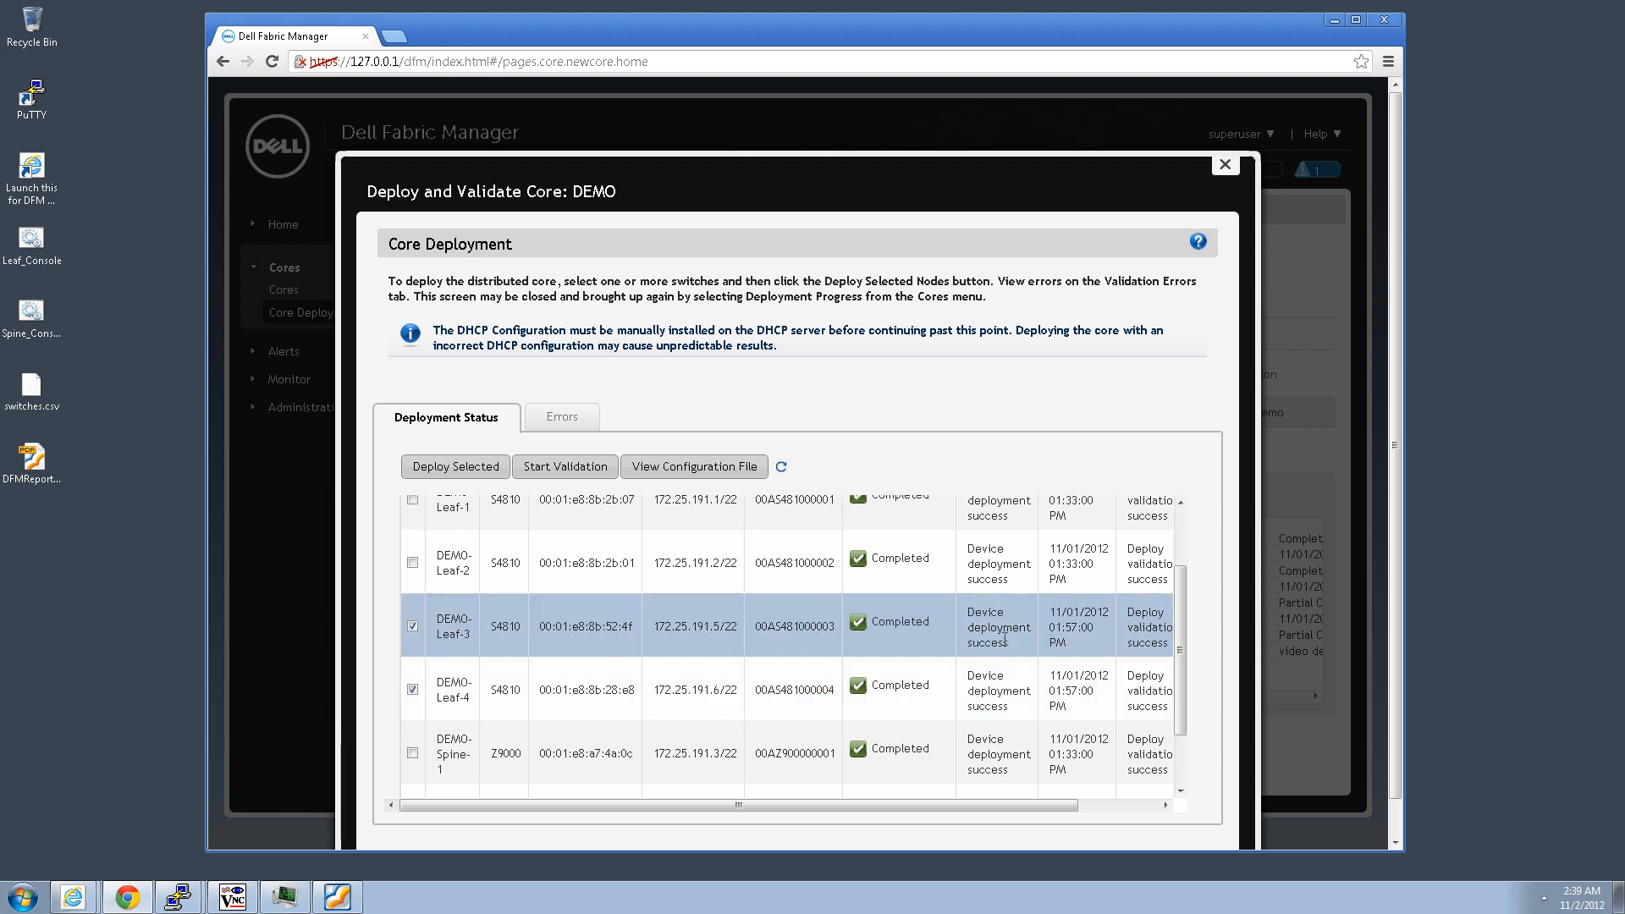
pyautogui.moveTo(974, 805); pyautogui.dragTo(1054, 804)
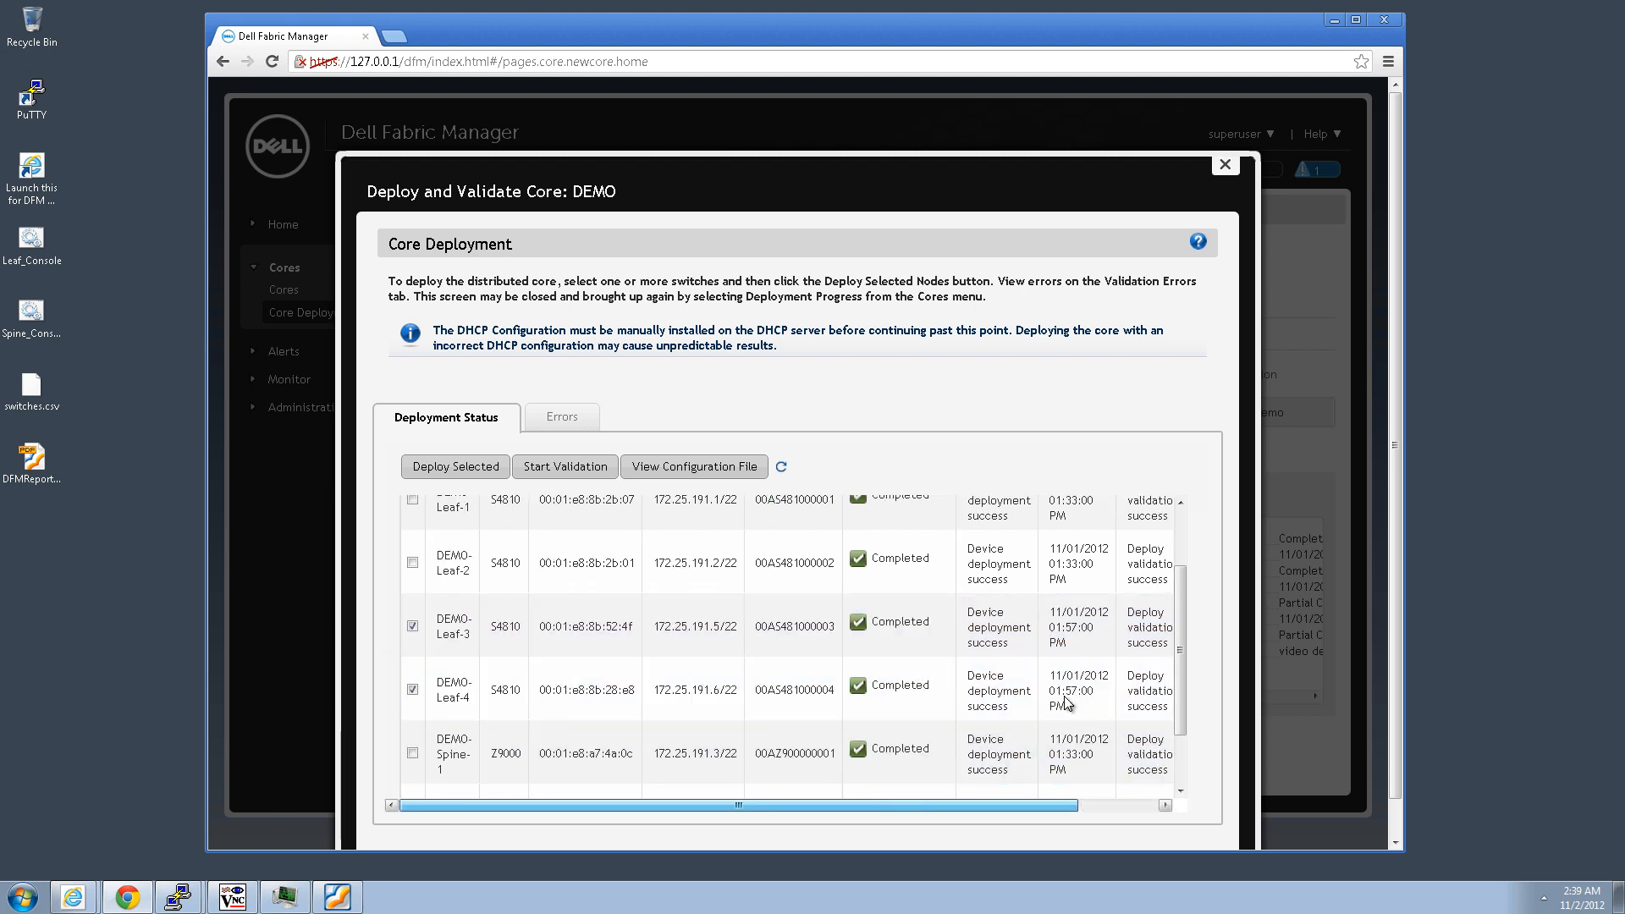
pyautogui.moveTo(1178, 641)
pyautogui.mouseDown()
pyautogui.moveTo(1181, 583)
pyautogui.moveTo(1188, 706)
pyautogui.moveTo(1185, 614)
pyautogui.mouseUp()
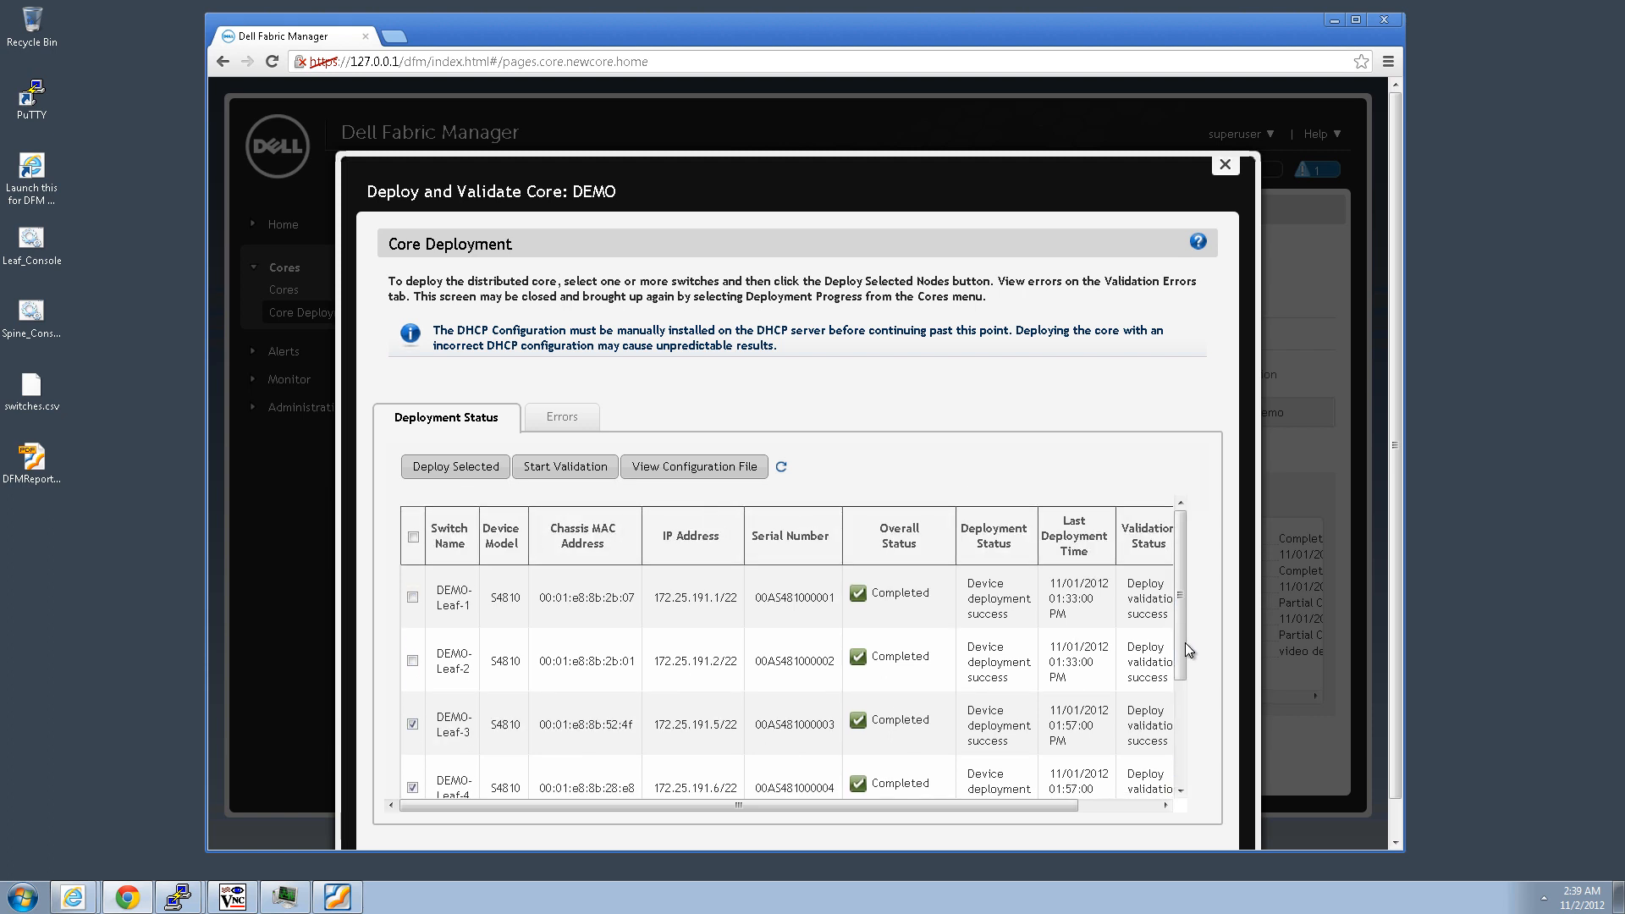
pyautogui.scroll(-1, 1181, 675)
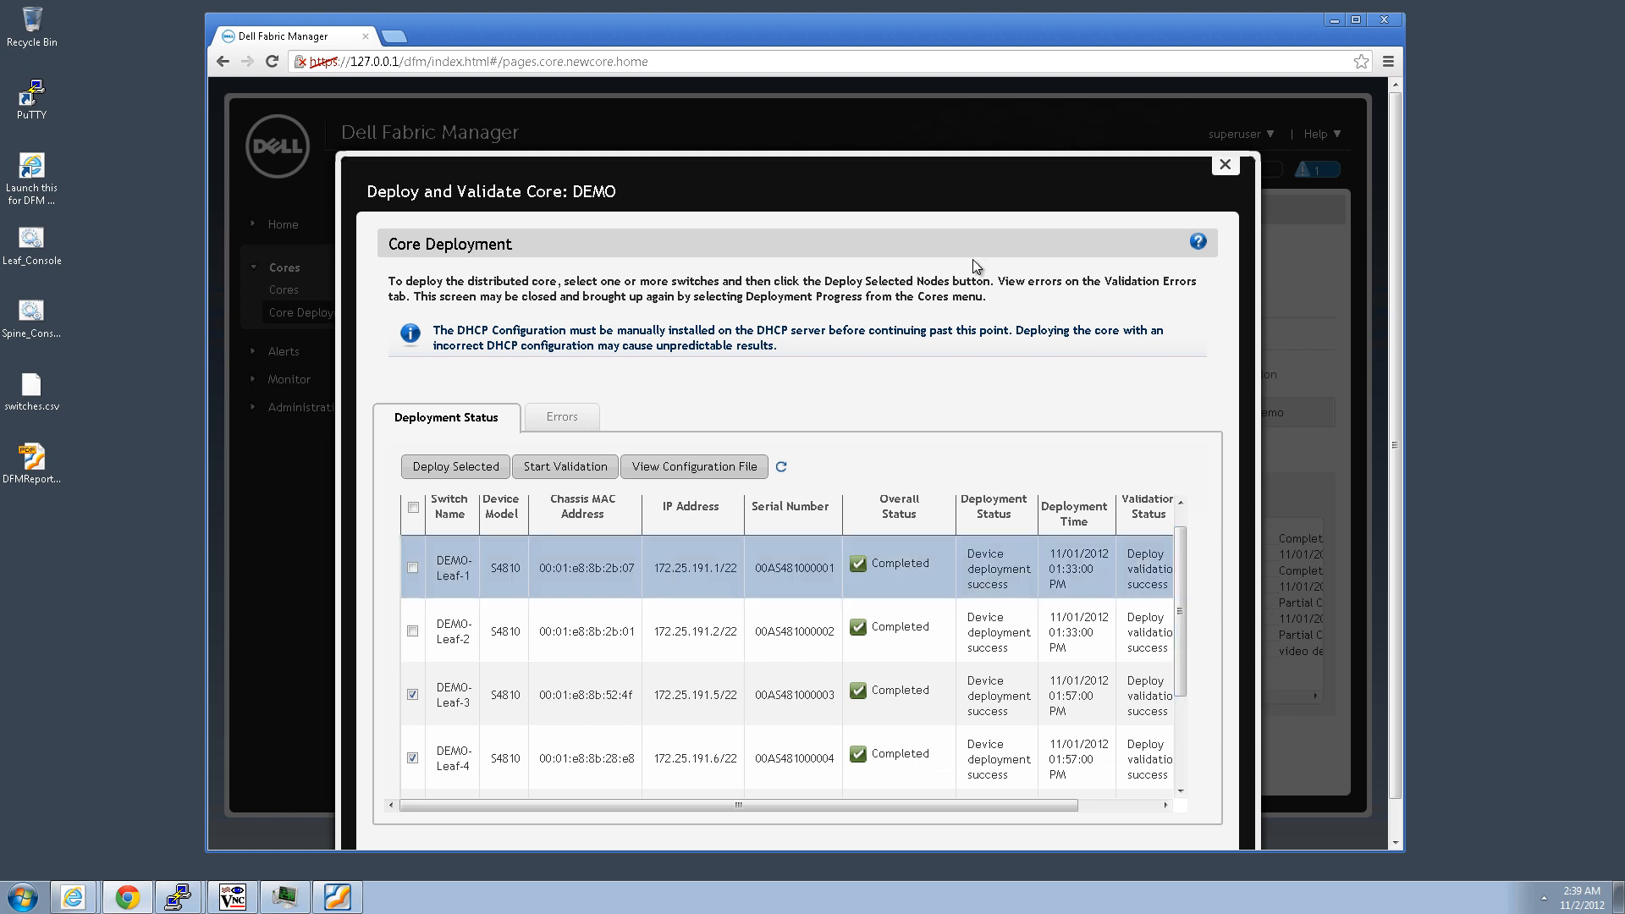
pyautogui.click(1225, 164)
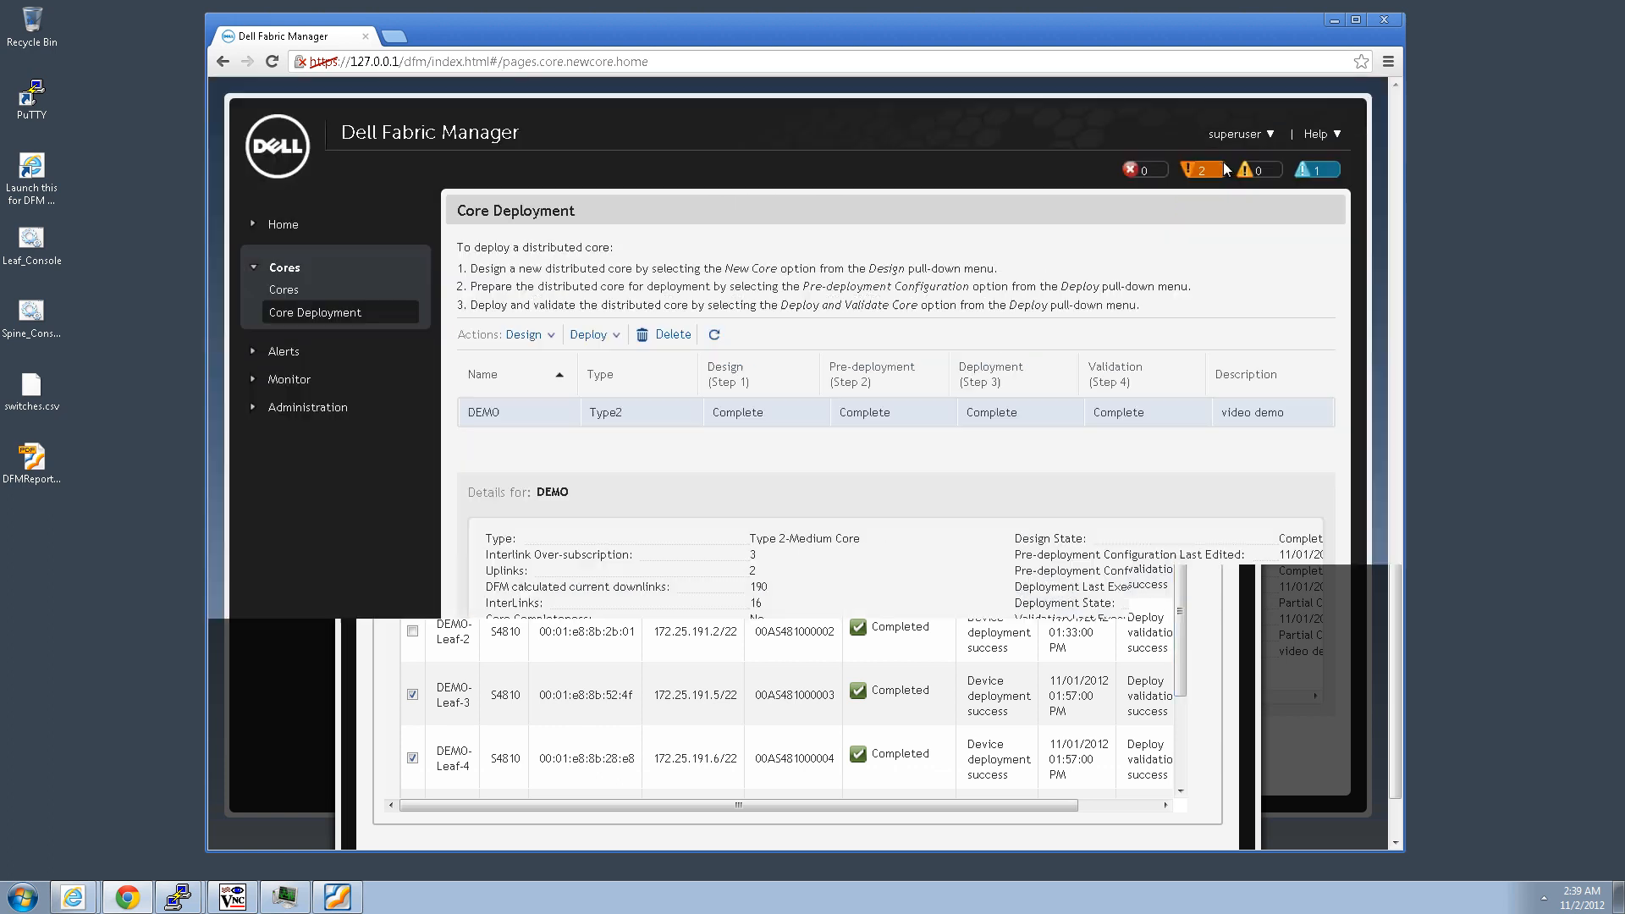
# Examine the DEMO core's graphical topology with Spine-1's links and the port views of DEMO-Leaf-4 and DEMO-Leaf-3
pyautogui.click(284, 291)
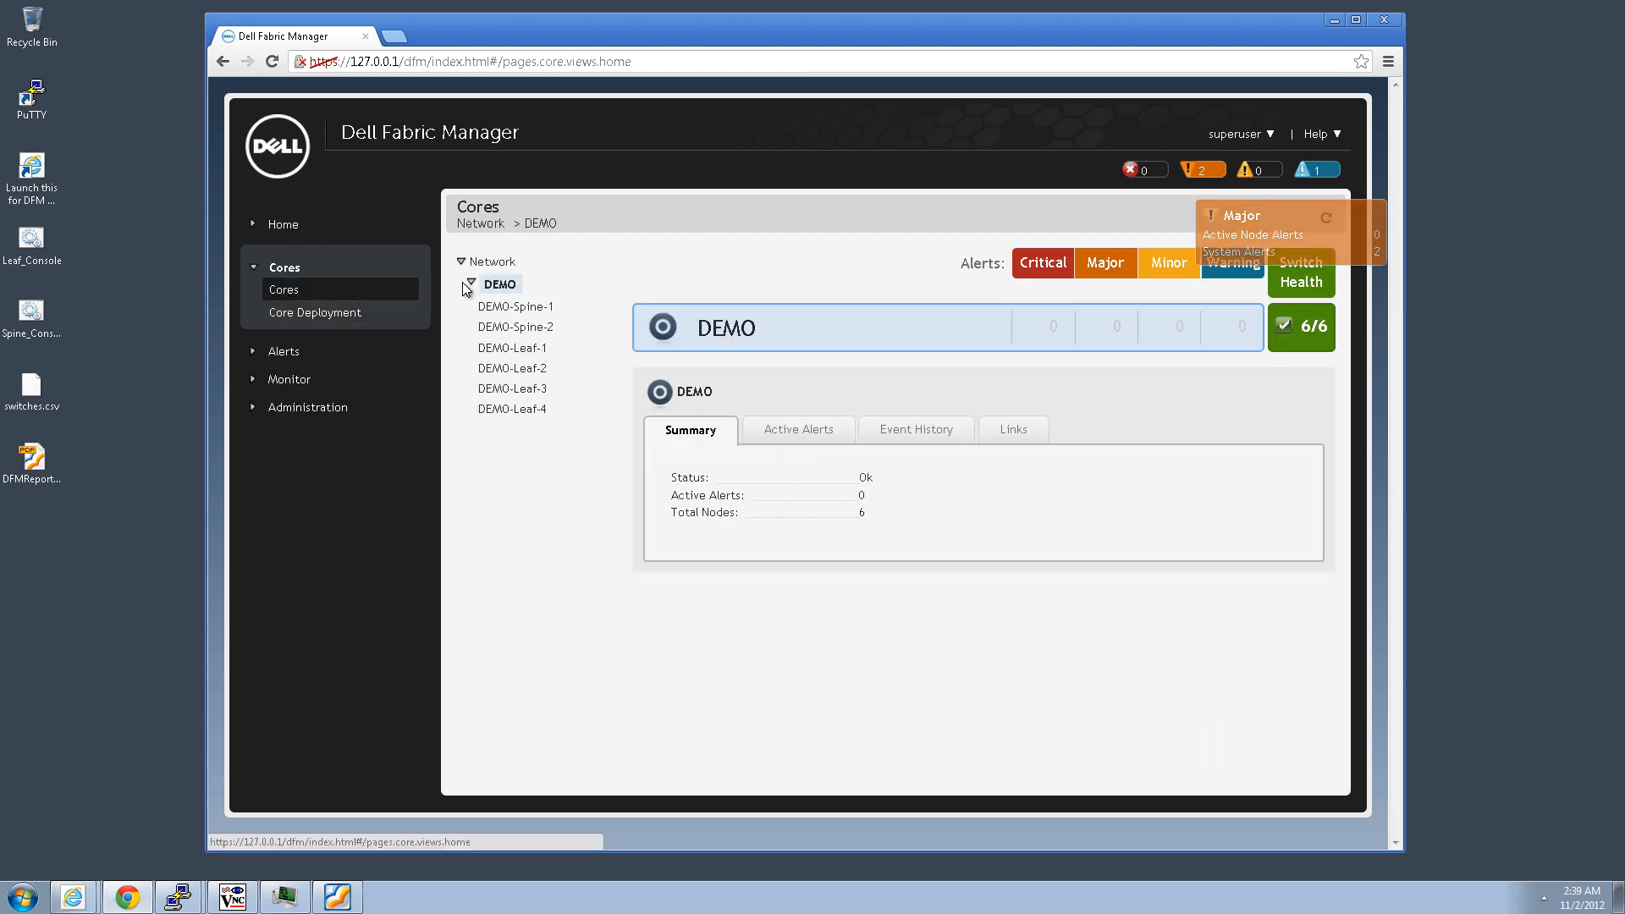
pyautogui.click(501, 285)
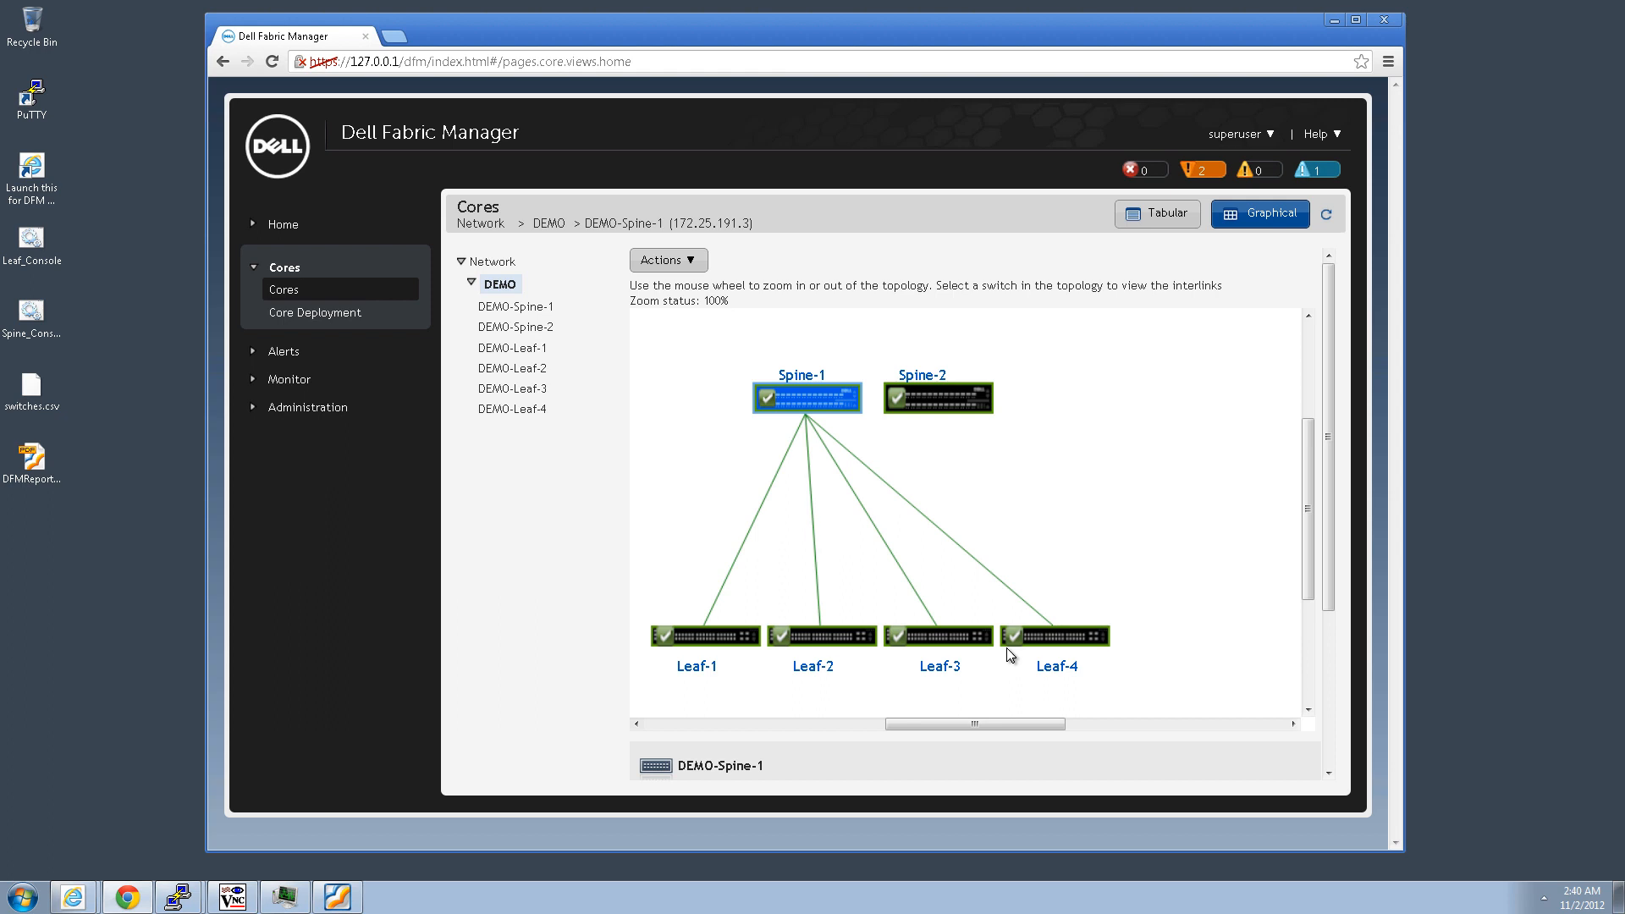
pyautogui.moveTo(977, 726); pyautogui.dragTo(946, 721)
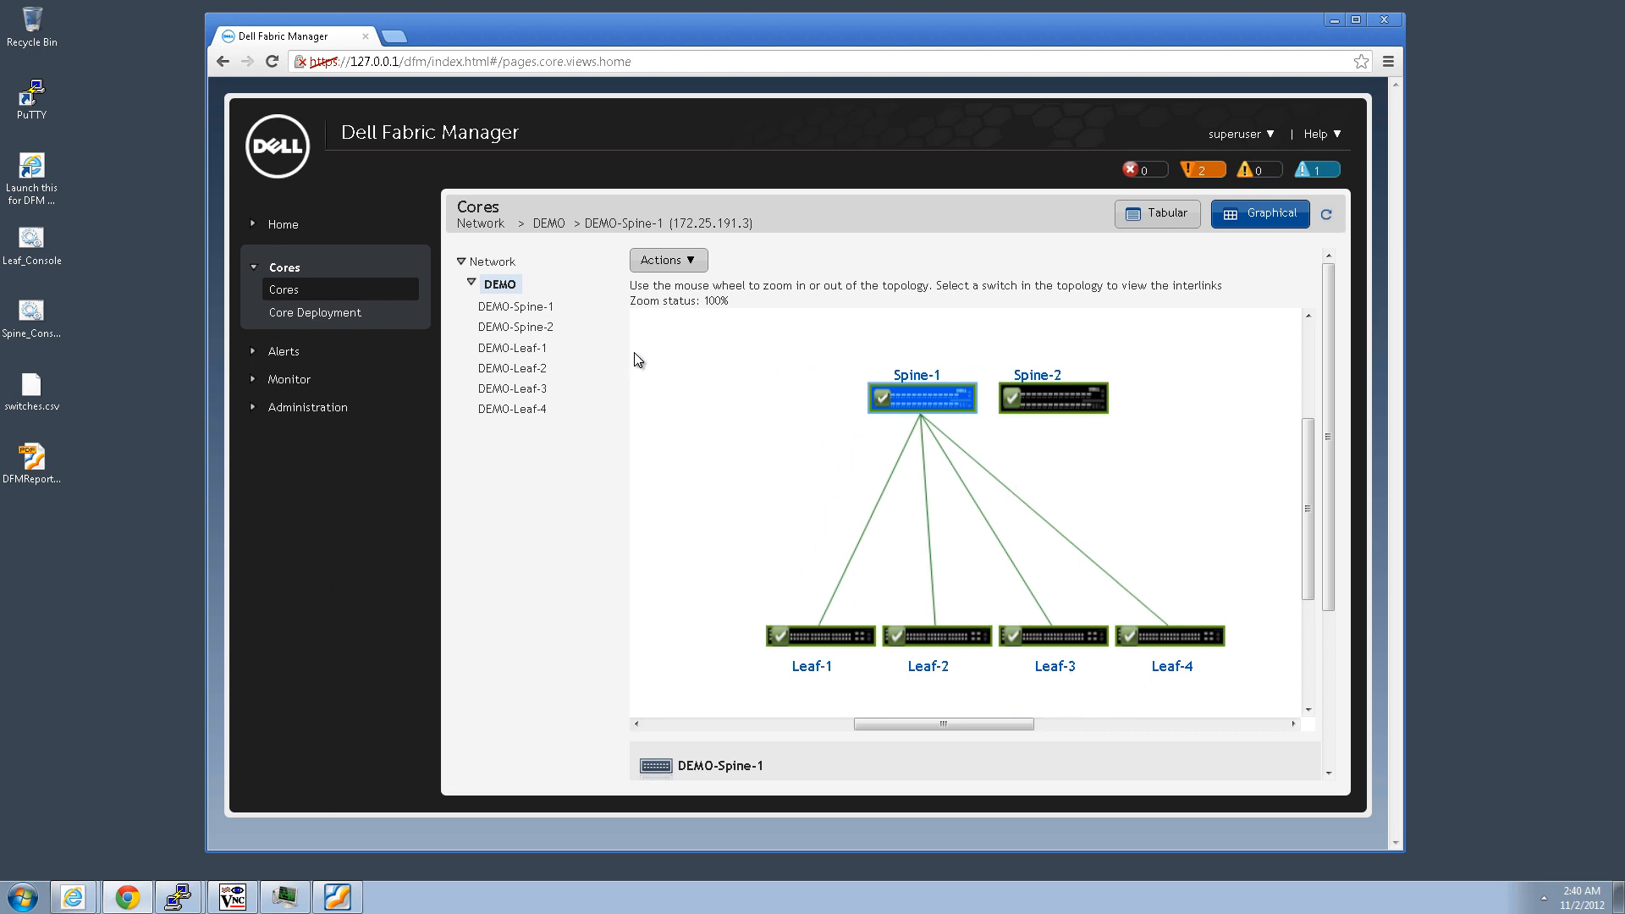
pyautogui.click(533, 406)
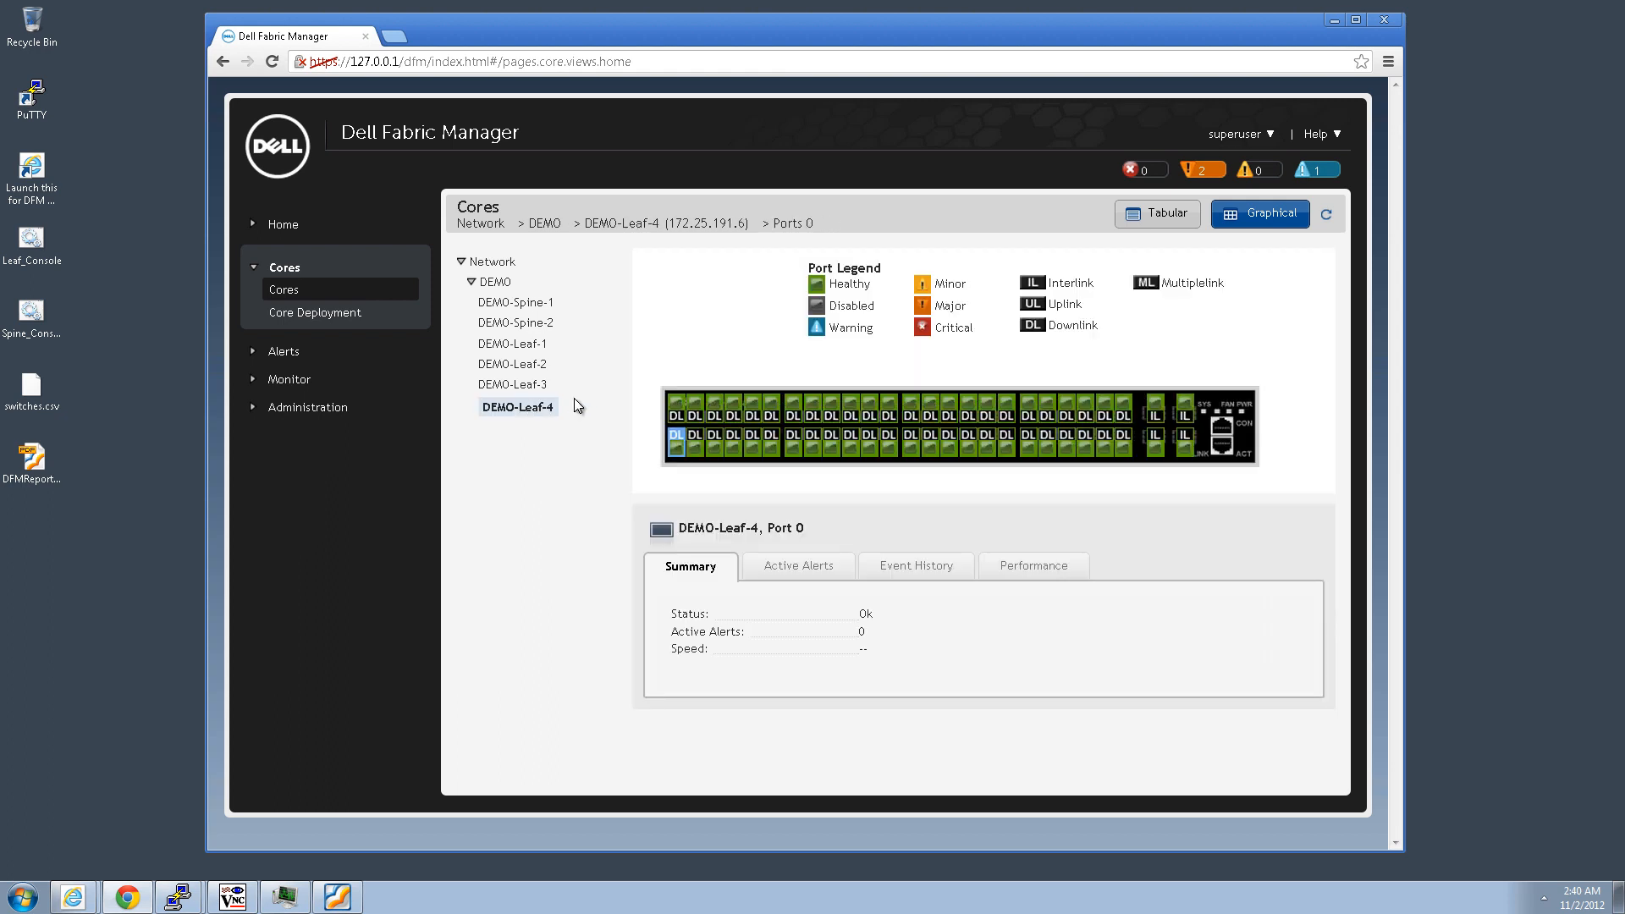
pyautogui.click(531, 386)
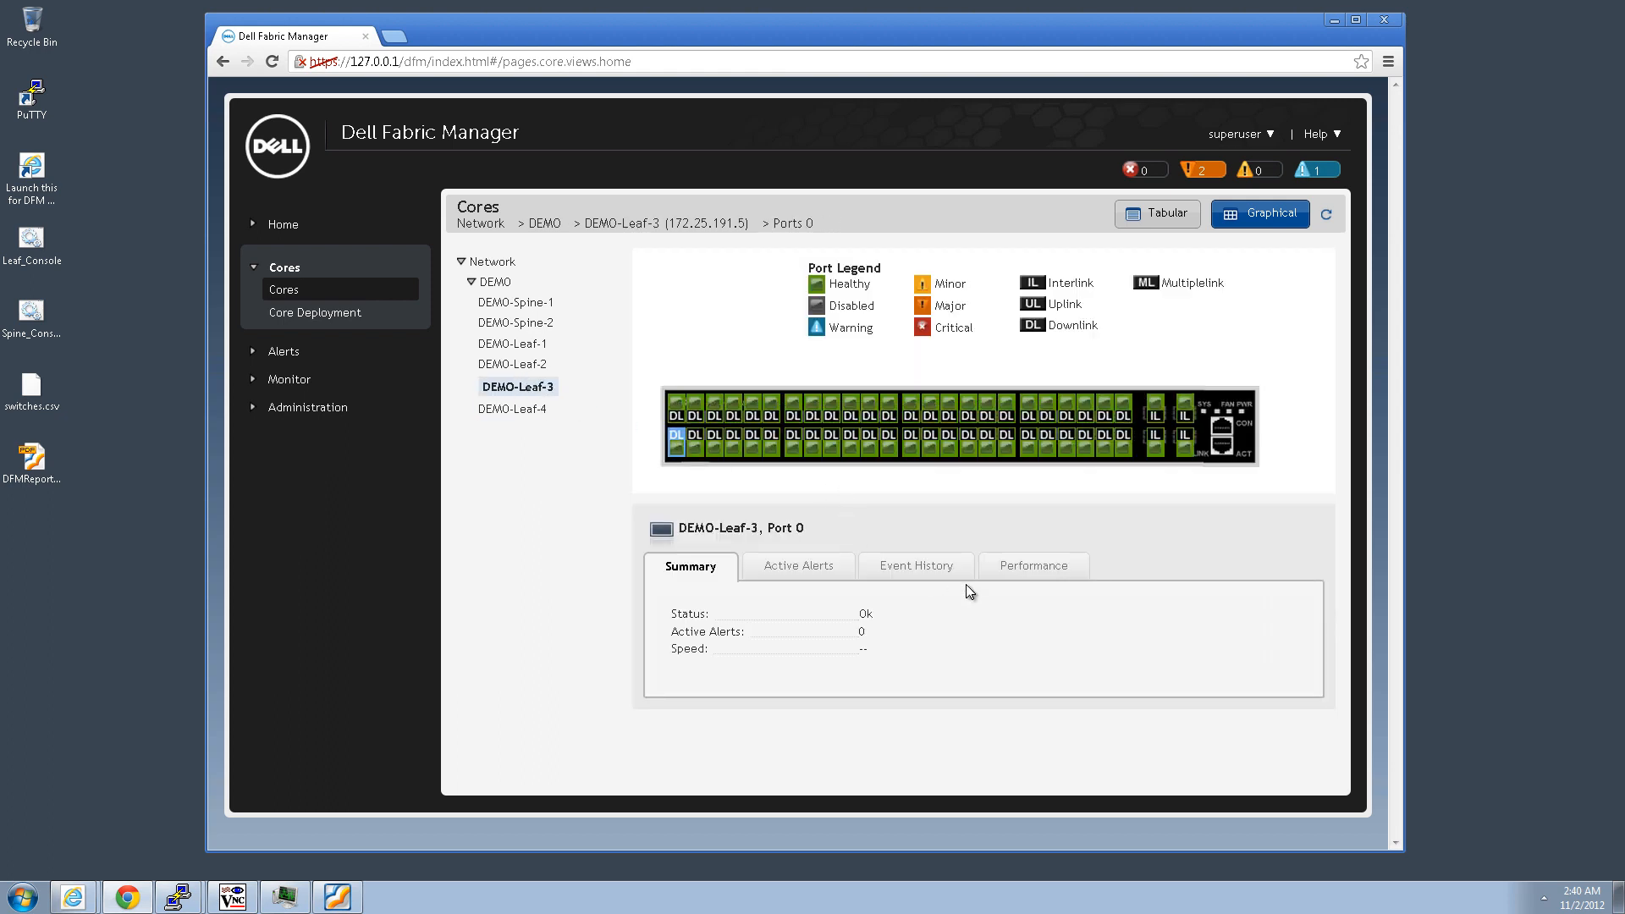